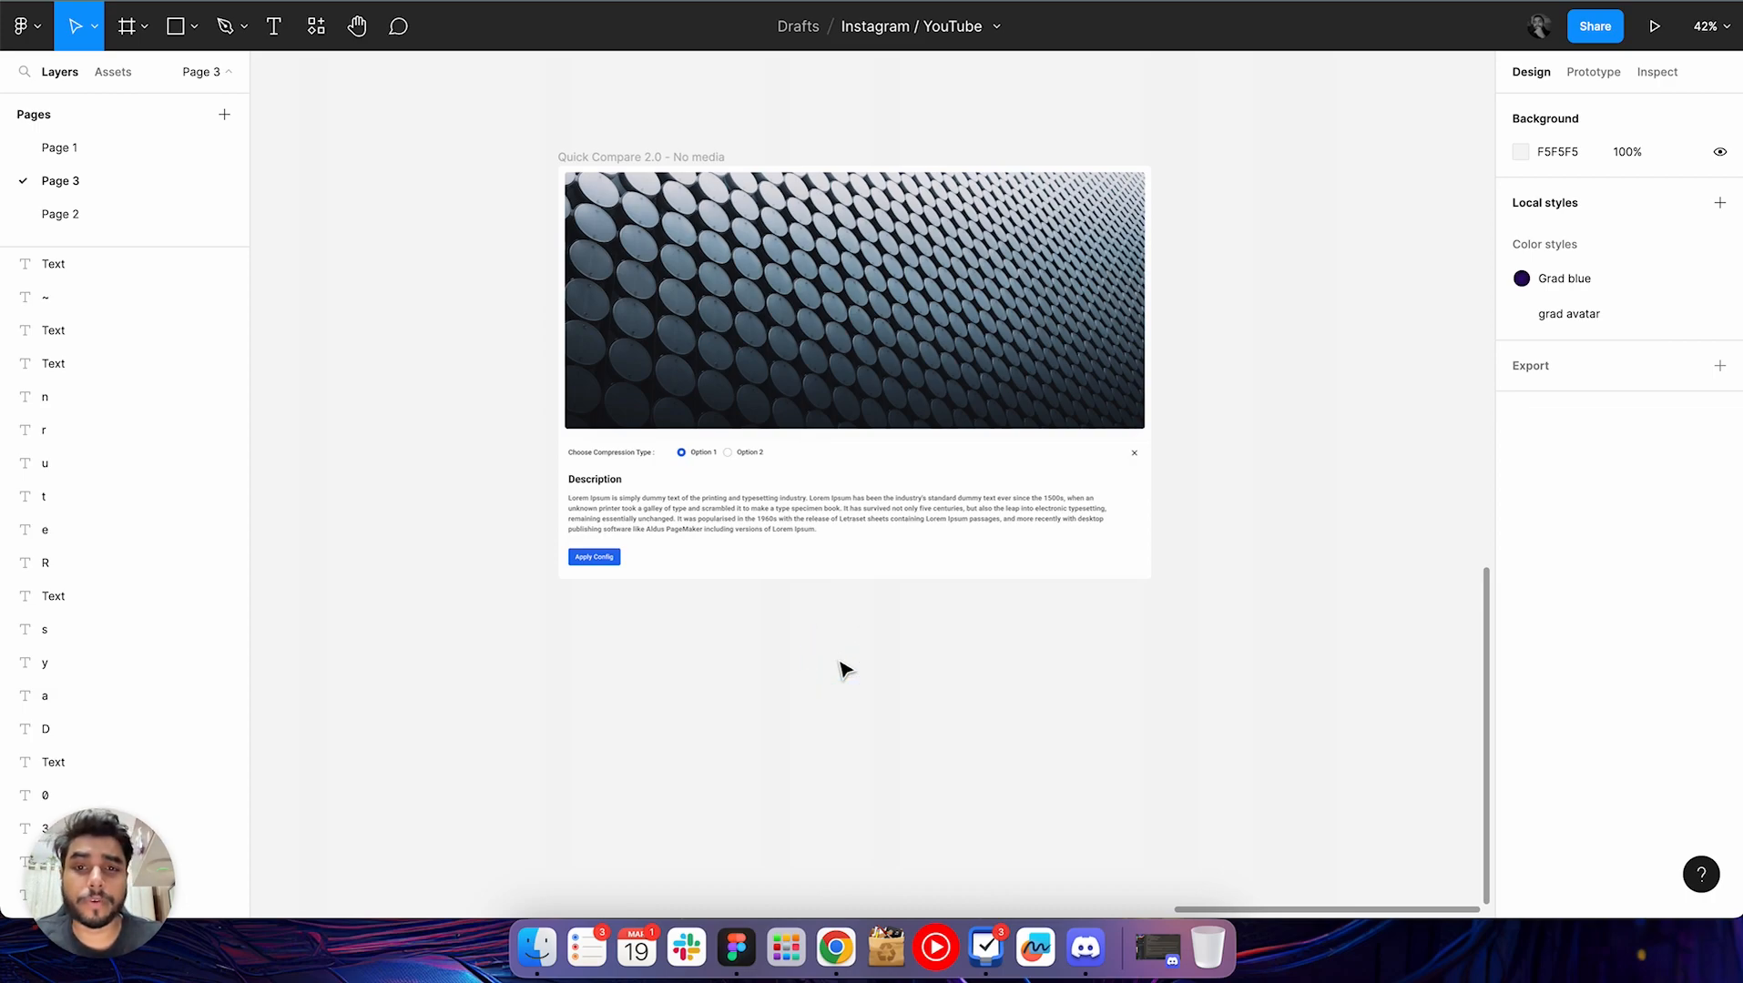
Examine the Quick Compare 2.0 - No media frame, including its cover image, compression options and description text
scroll(843, 669, "right", 3)
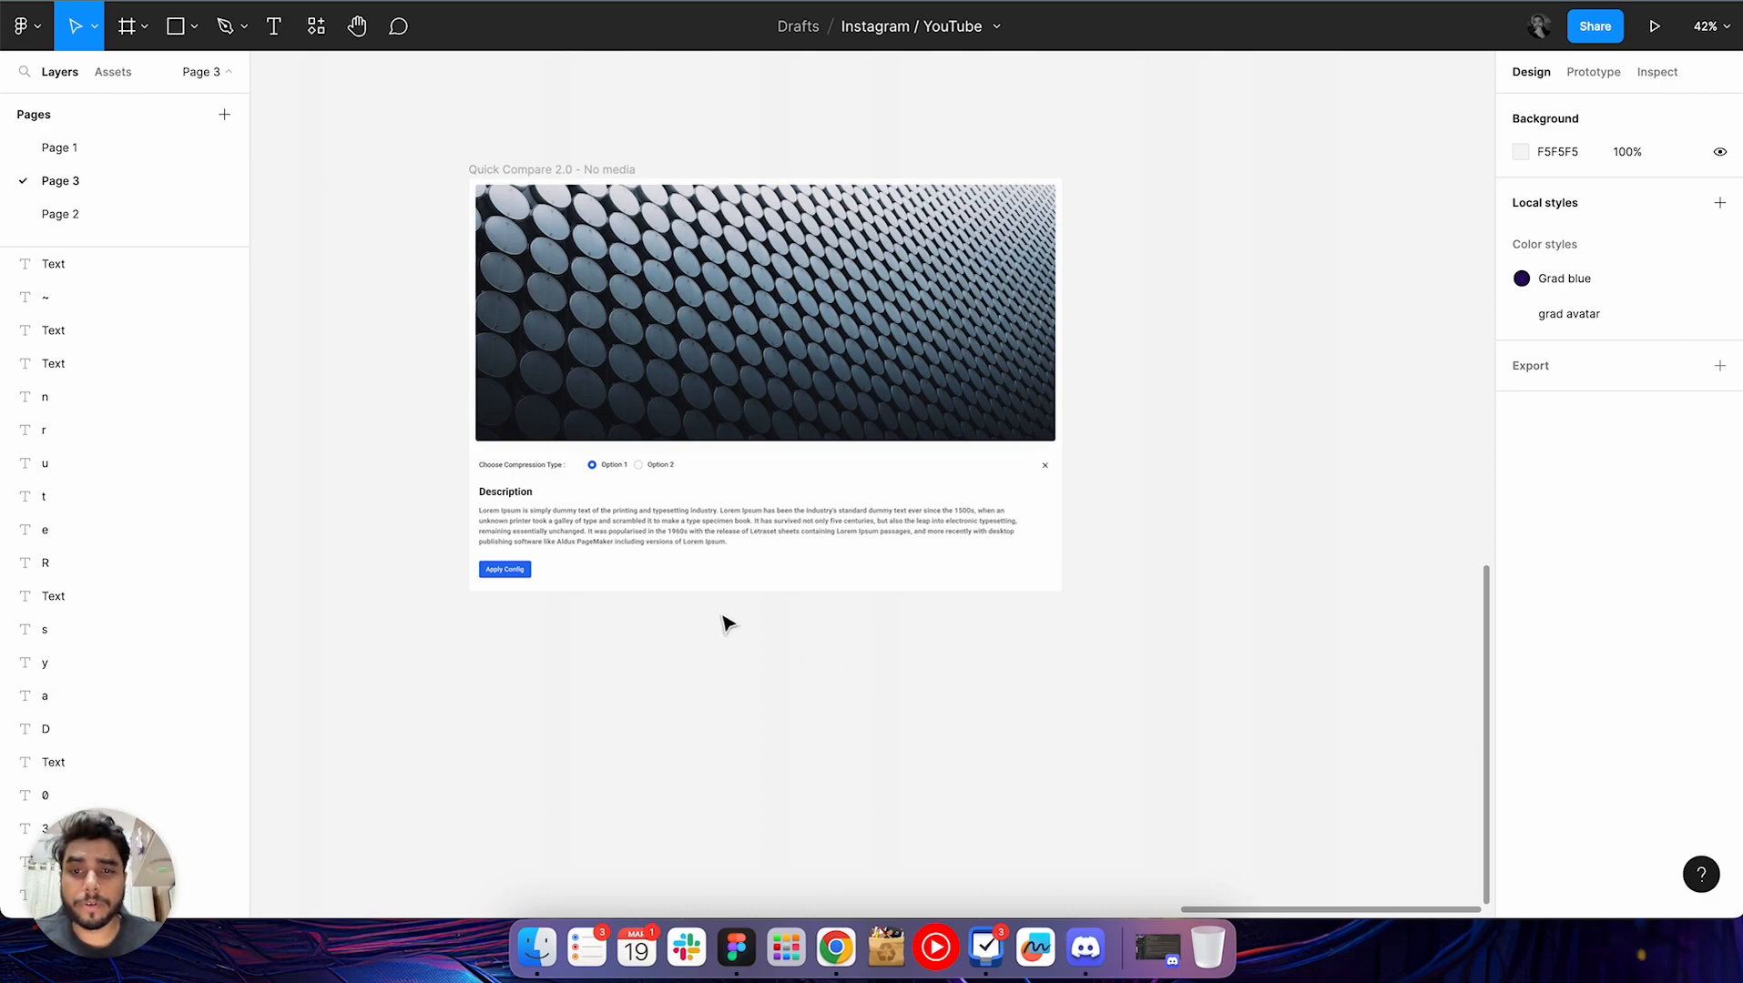
left_click(1072, 341)
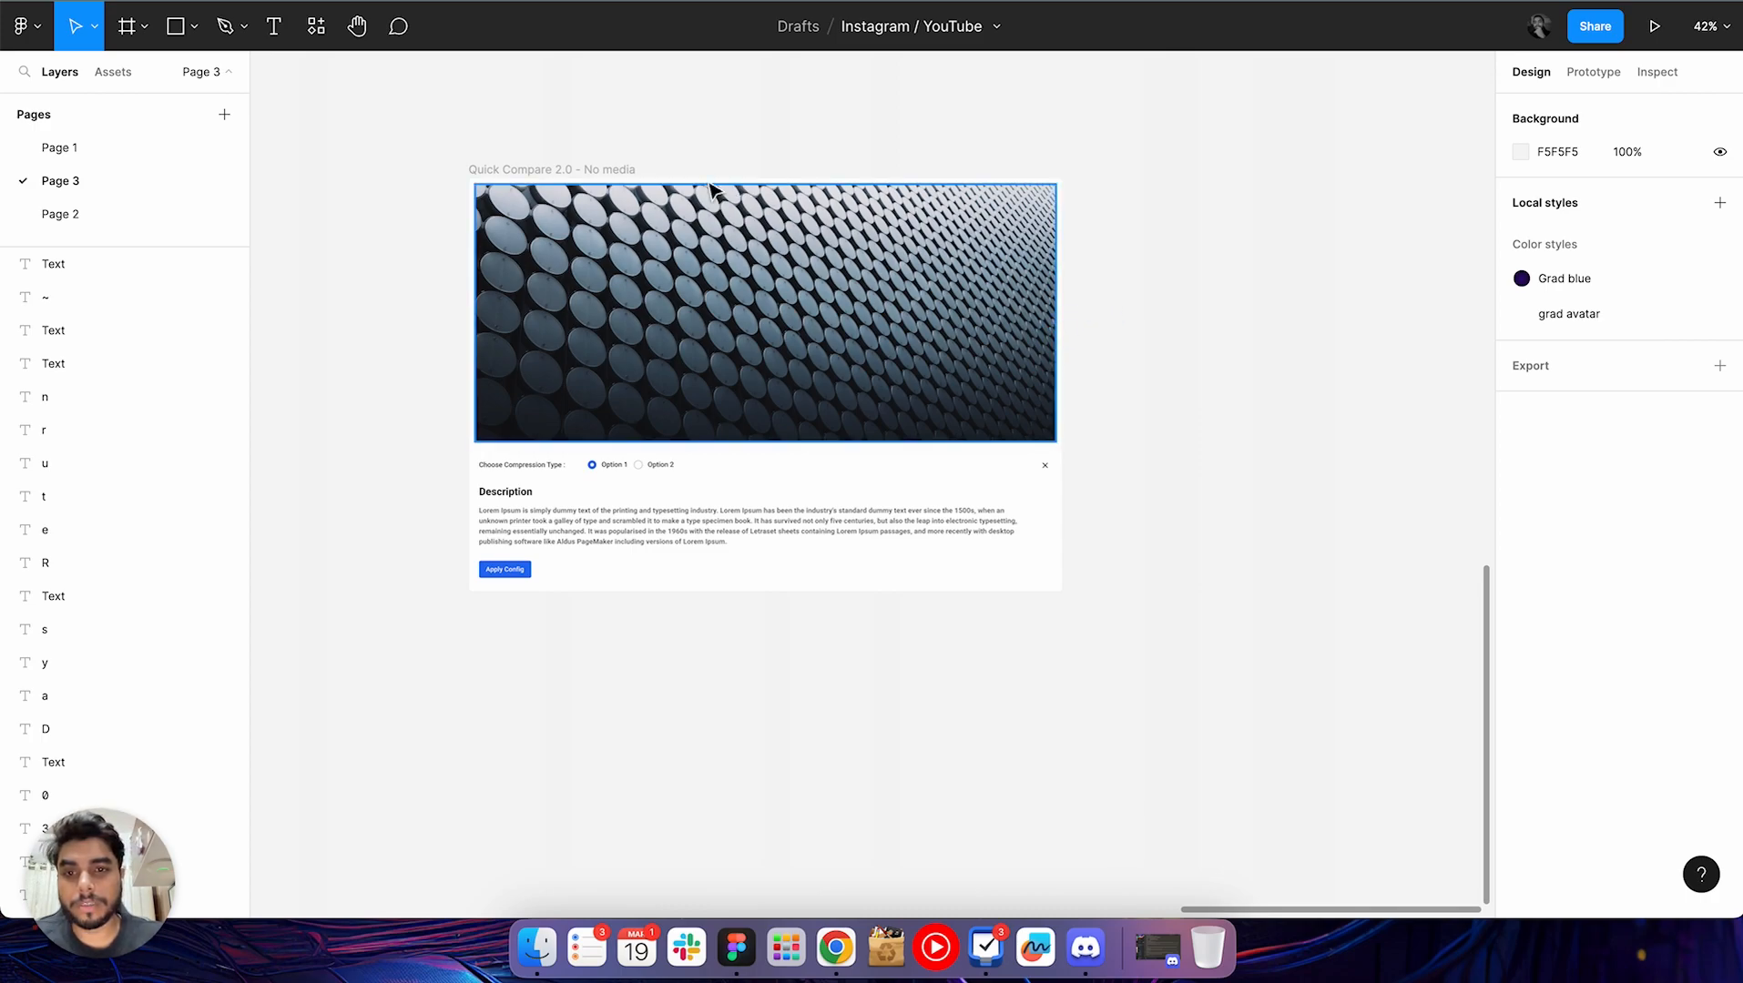
scroll(613, 145, "up", 5)
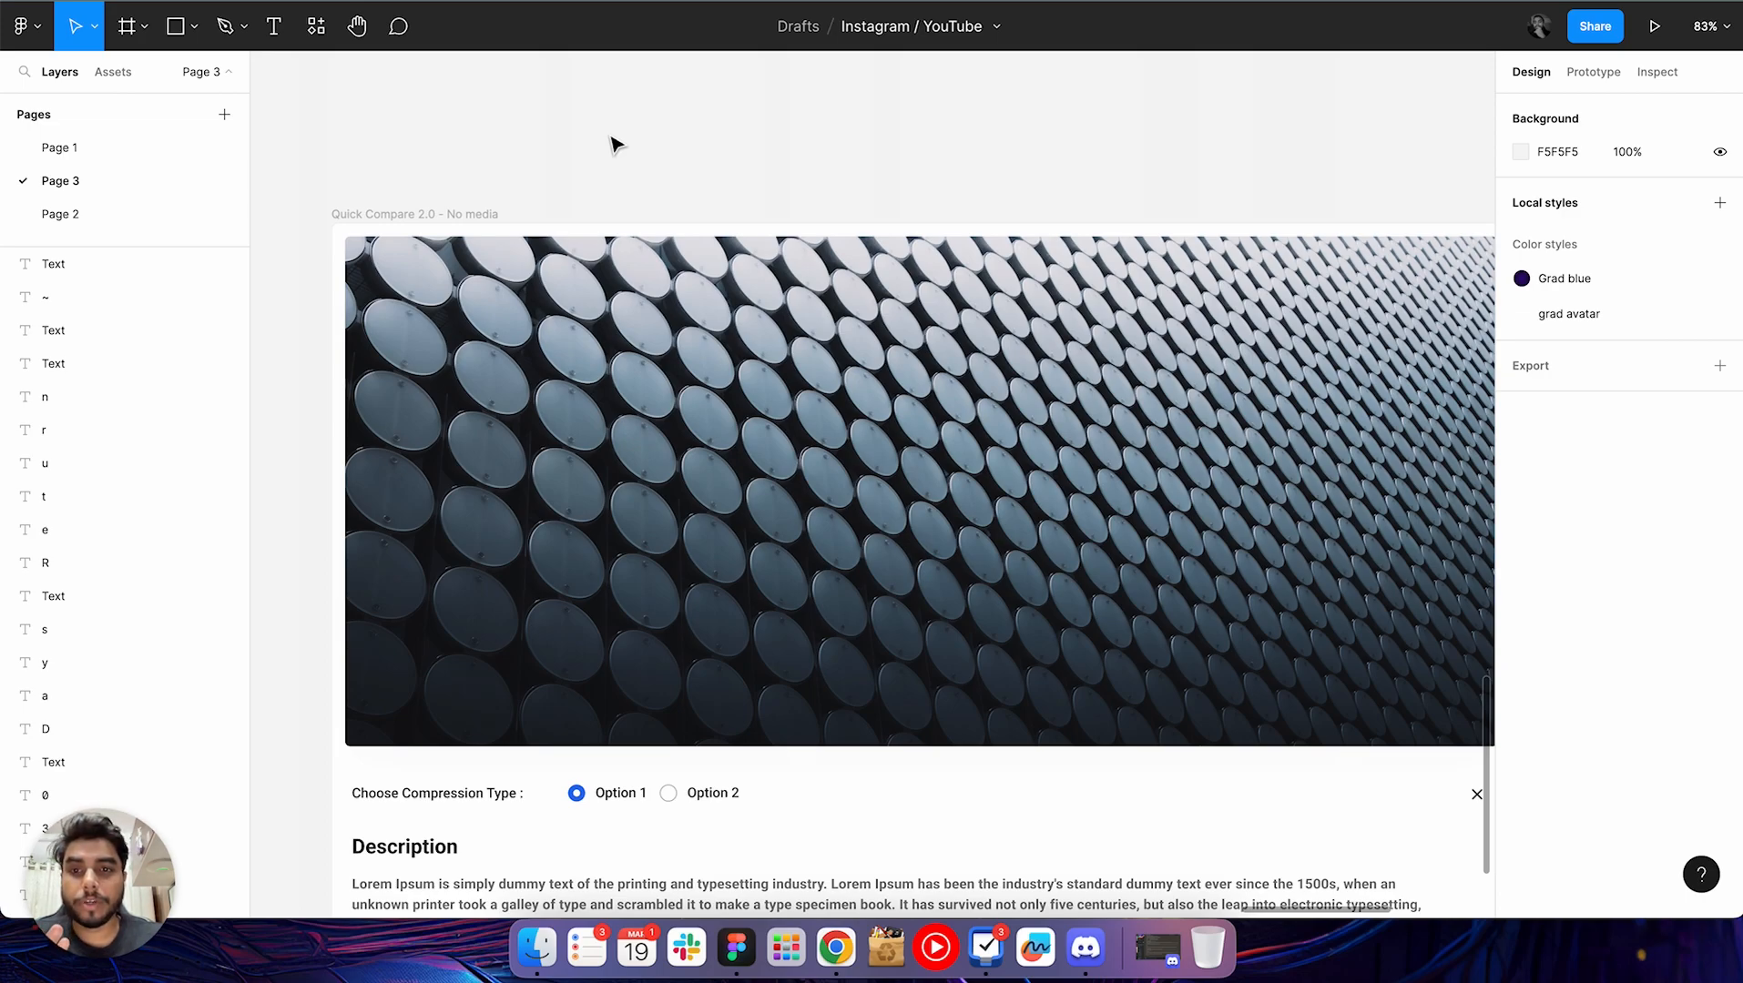
scroll(619, 155, "down", 3)
scroll(619, 154, "right", 1)
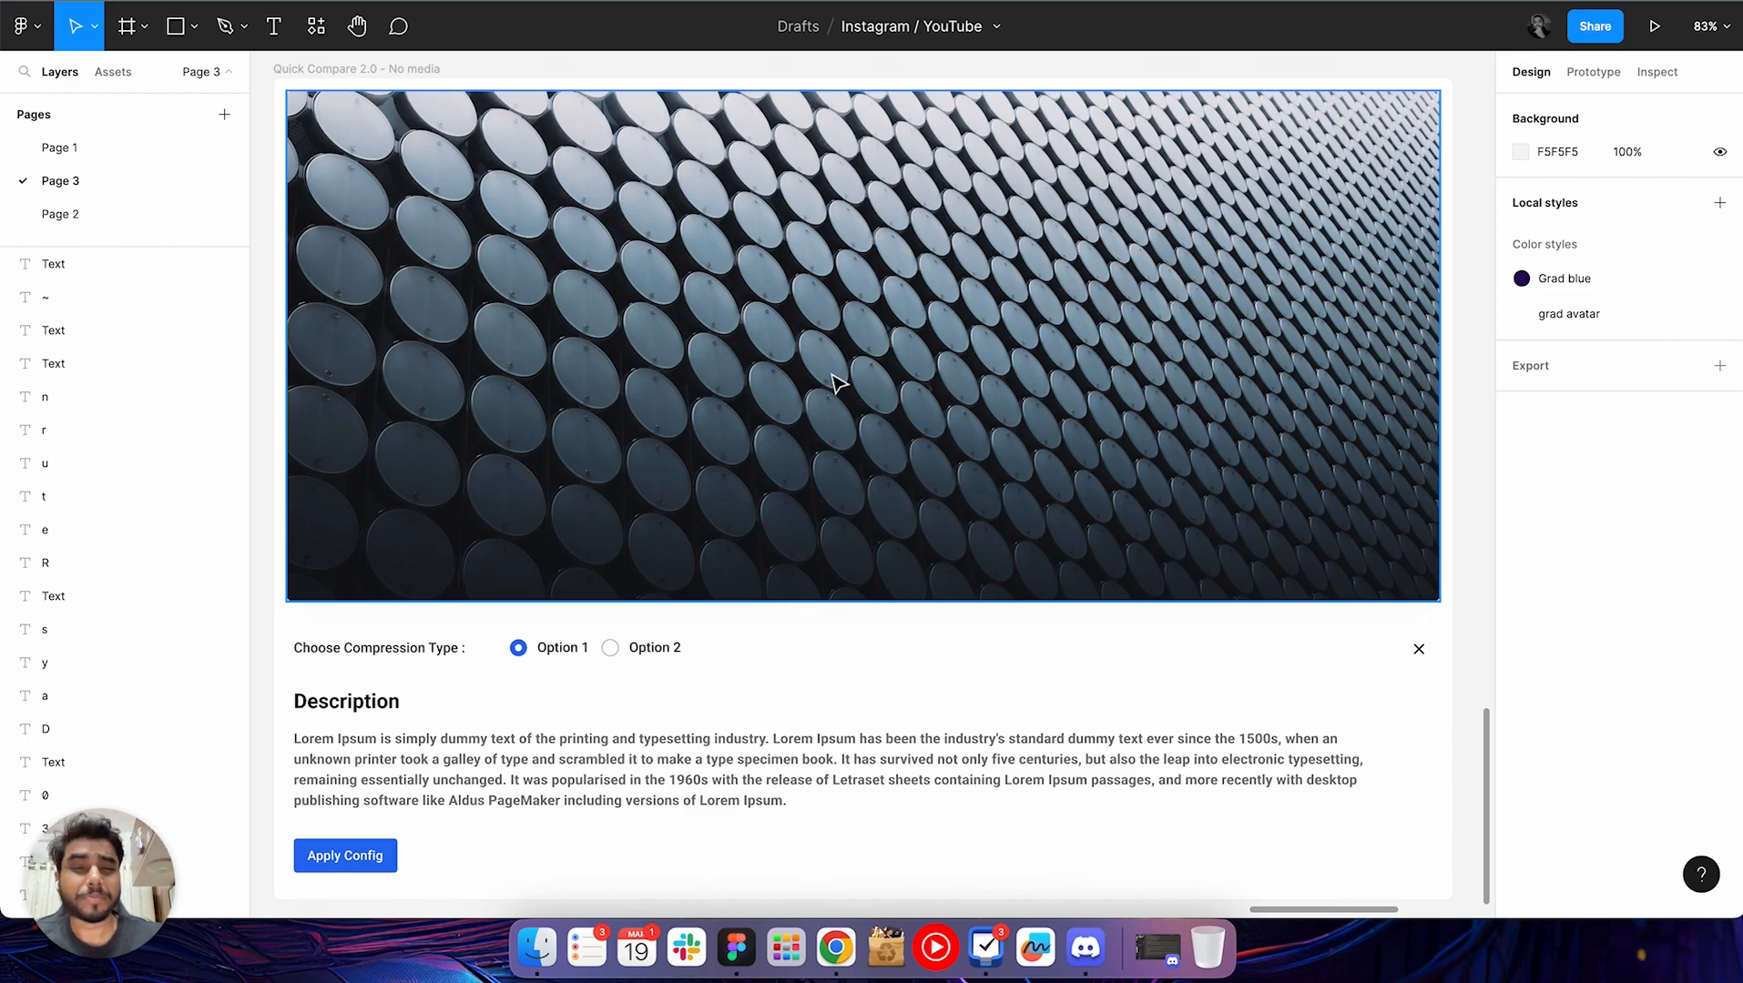
left_click(478, 777, "super")
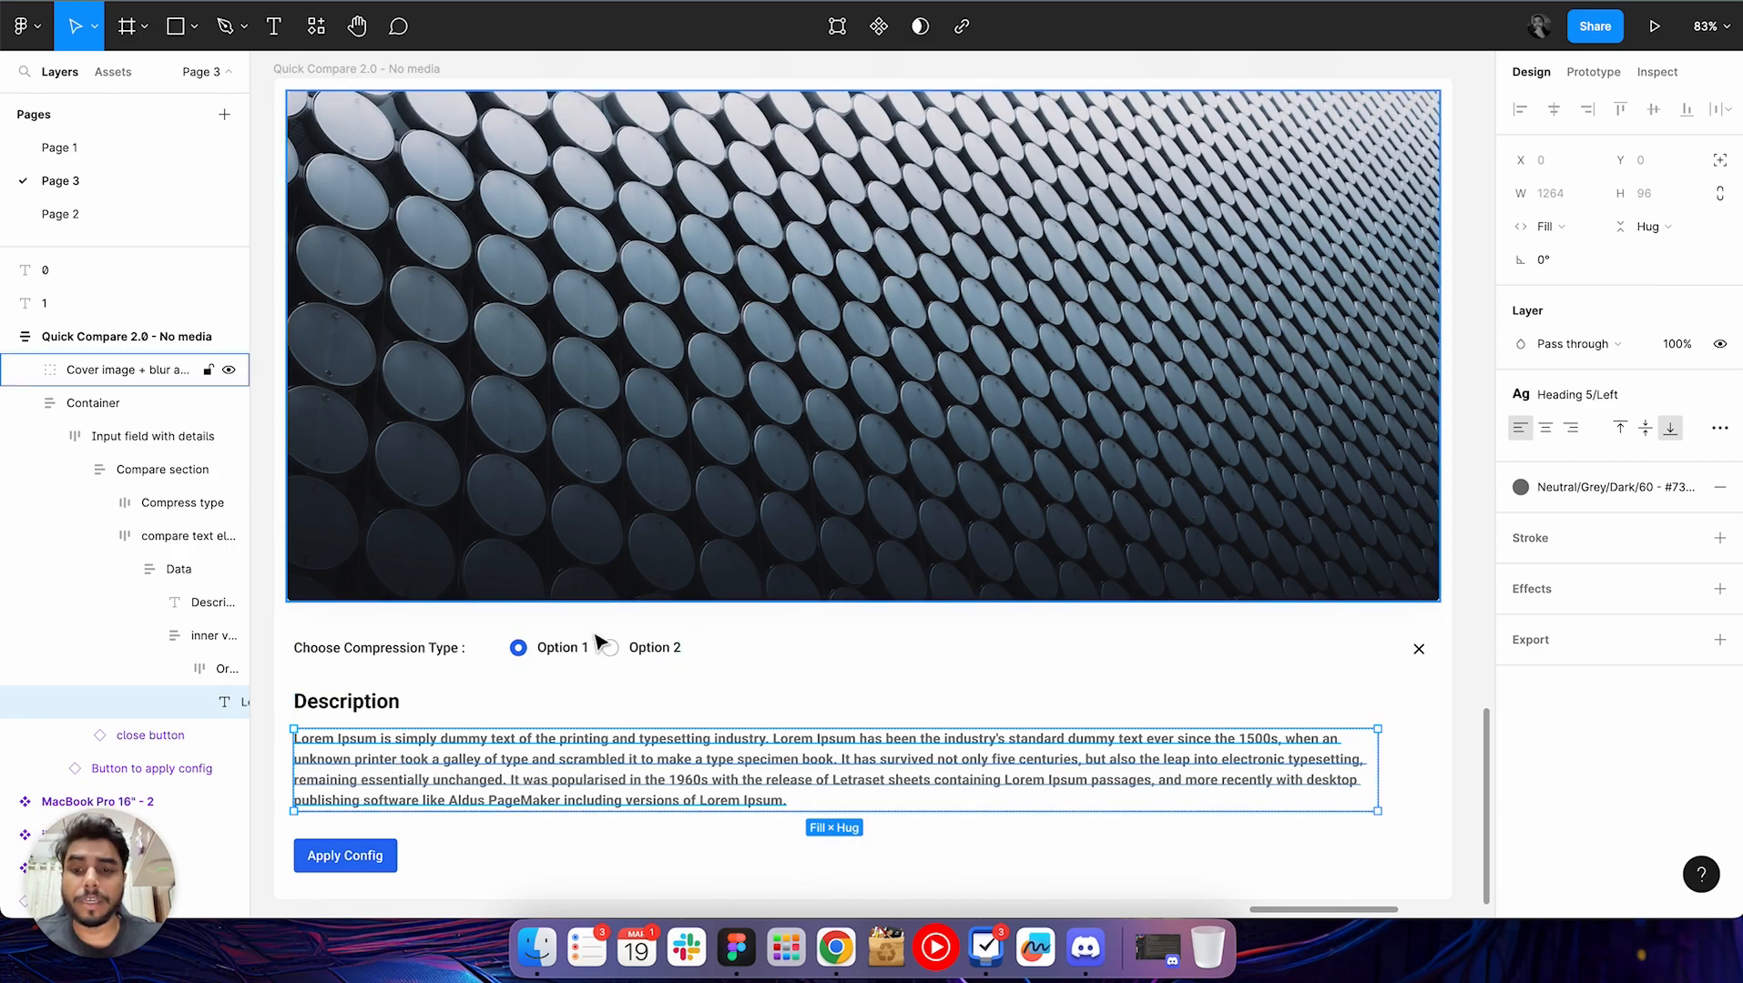
scroll(489, 674, "down", 3)
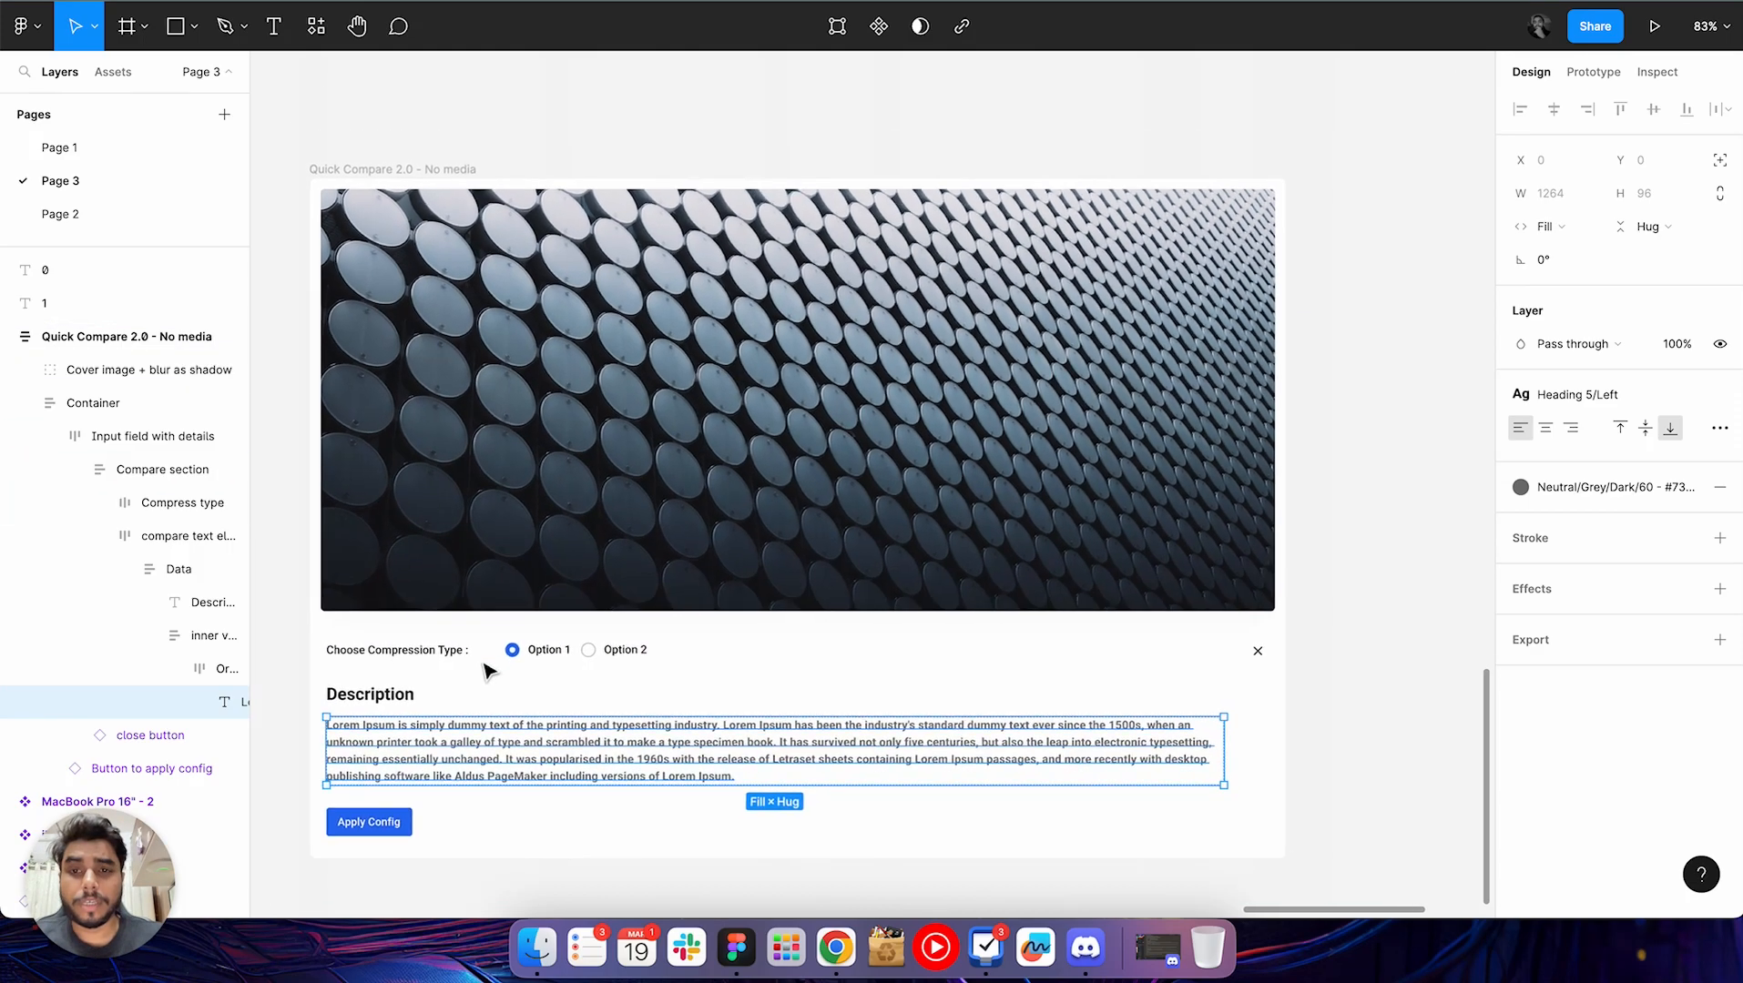
left_click(622, 117)
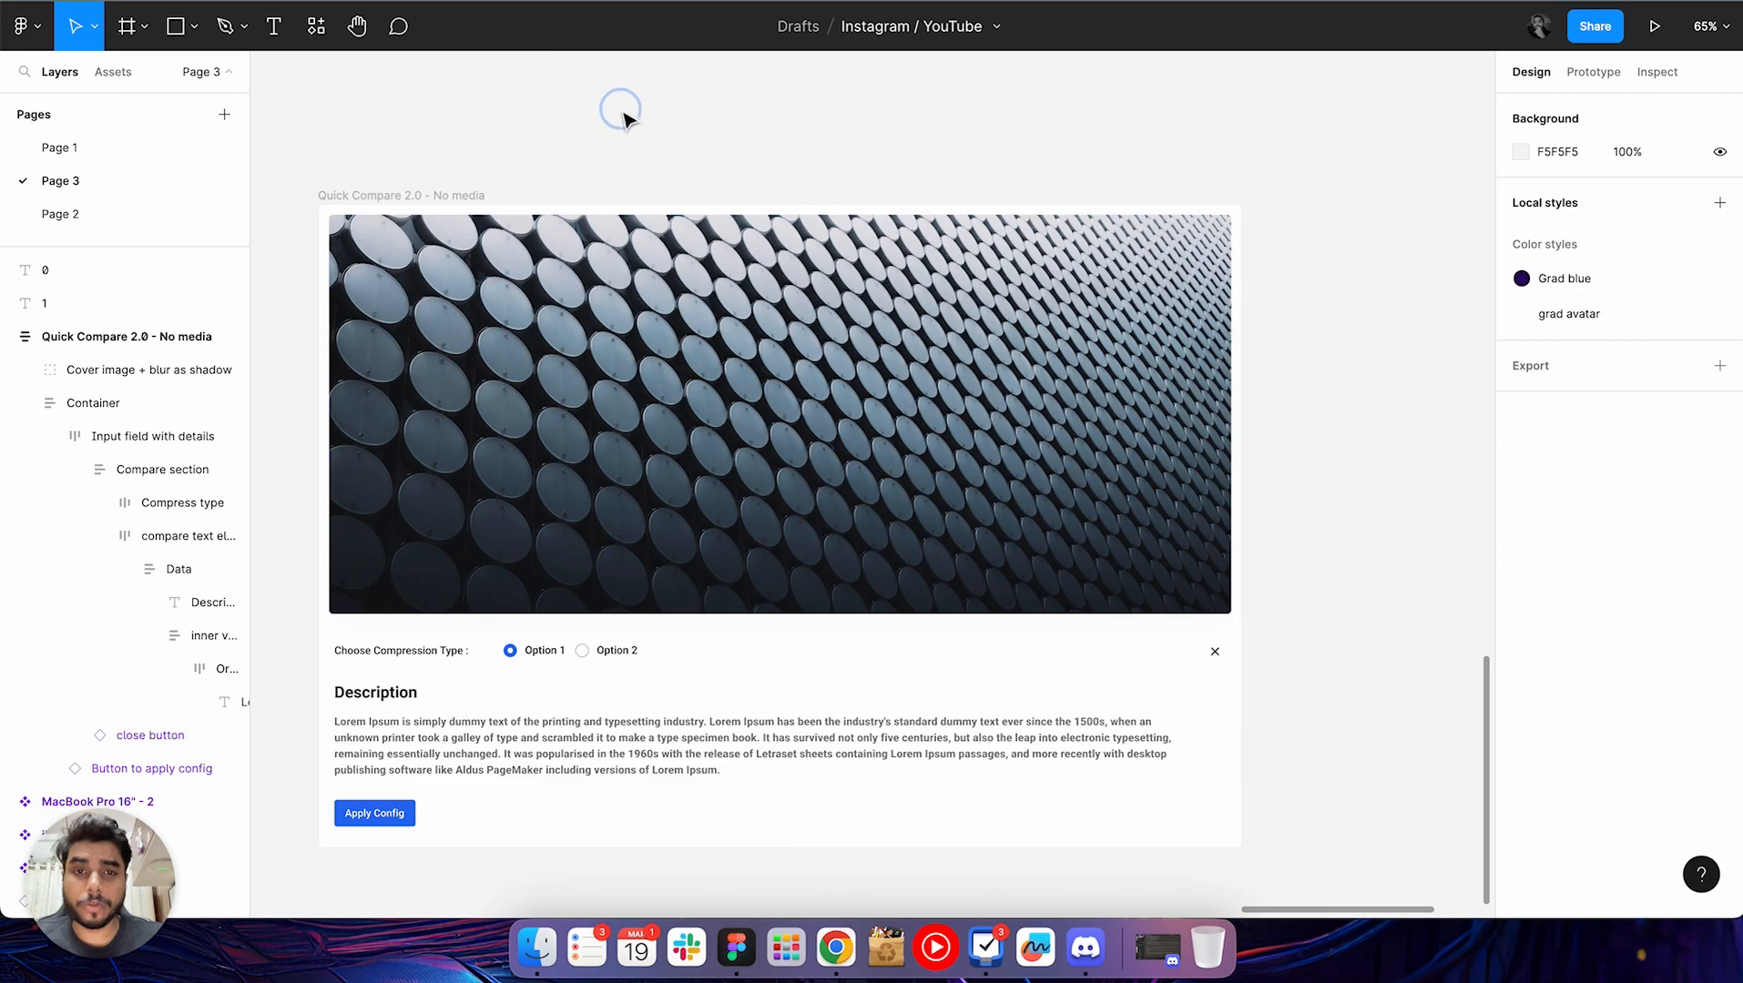
scroll(626, 118, "down", 1)
scroll(627, 118, "down", 2)
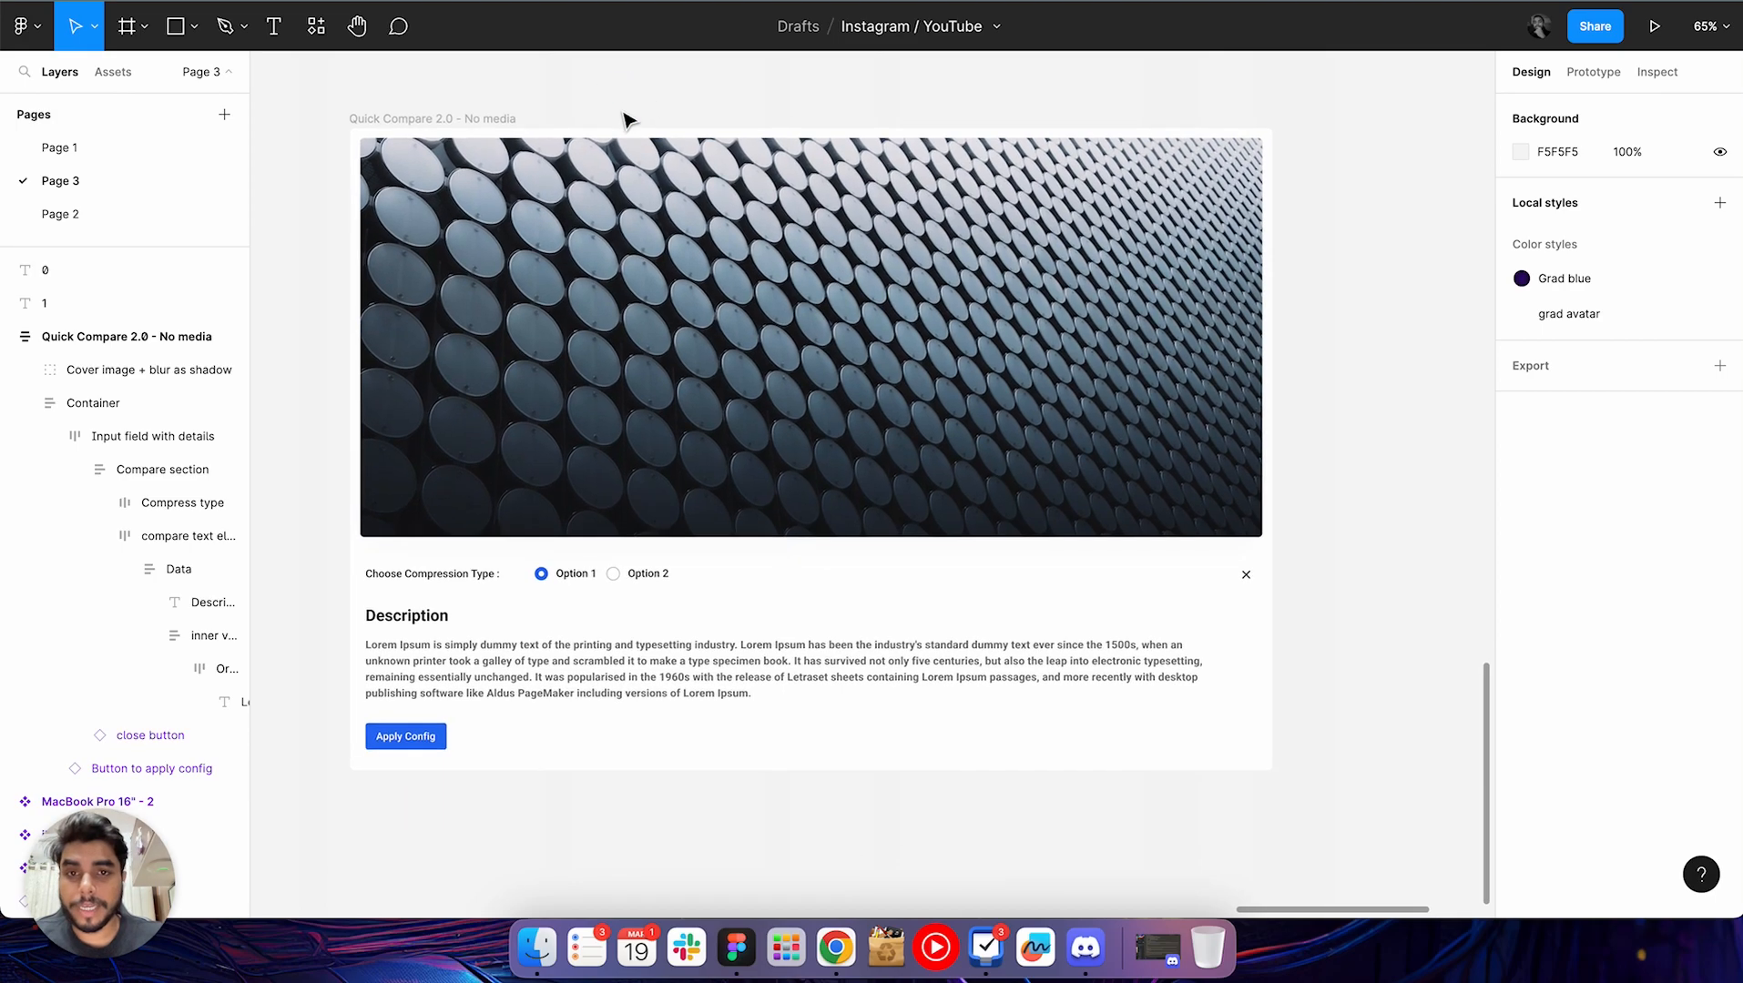
scroll(326, 269, "up", 1)
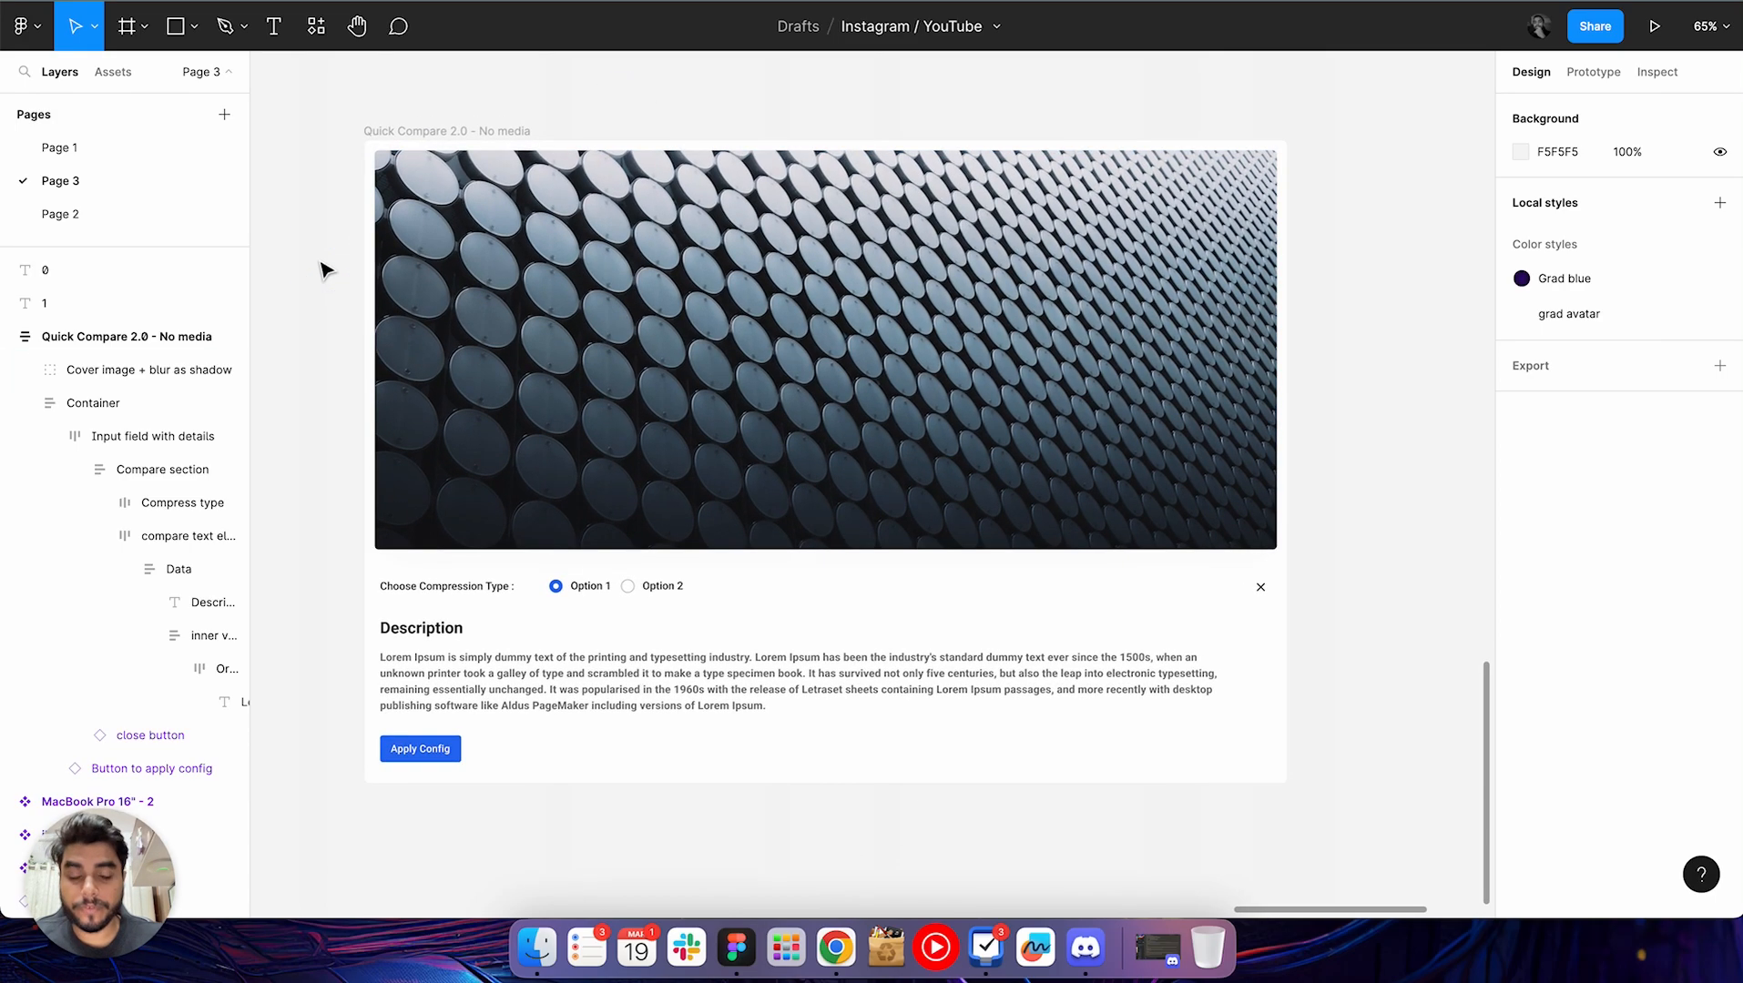
scroll(326, 270, "up", 1)
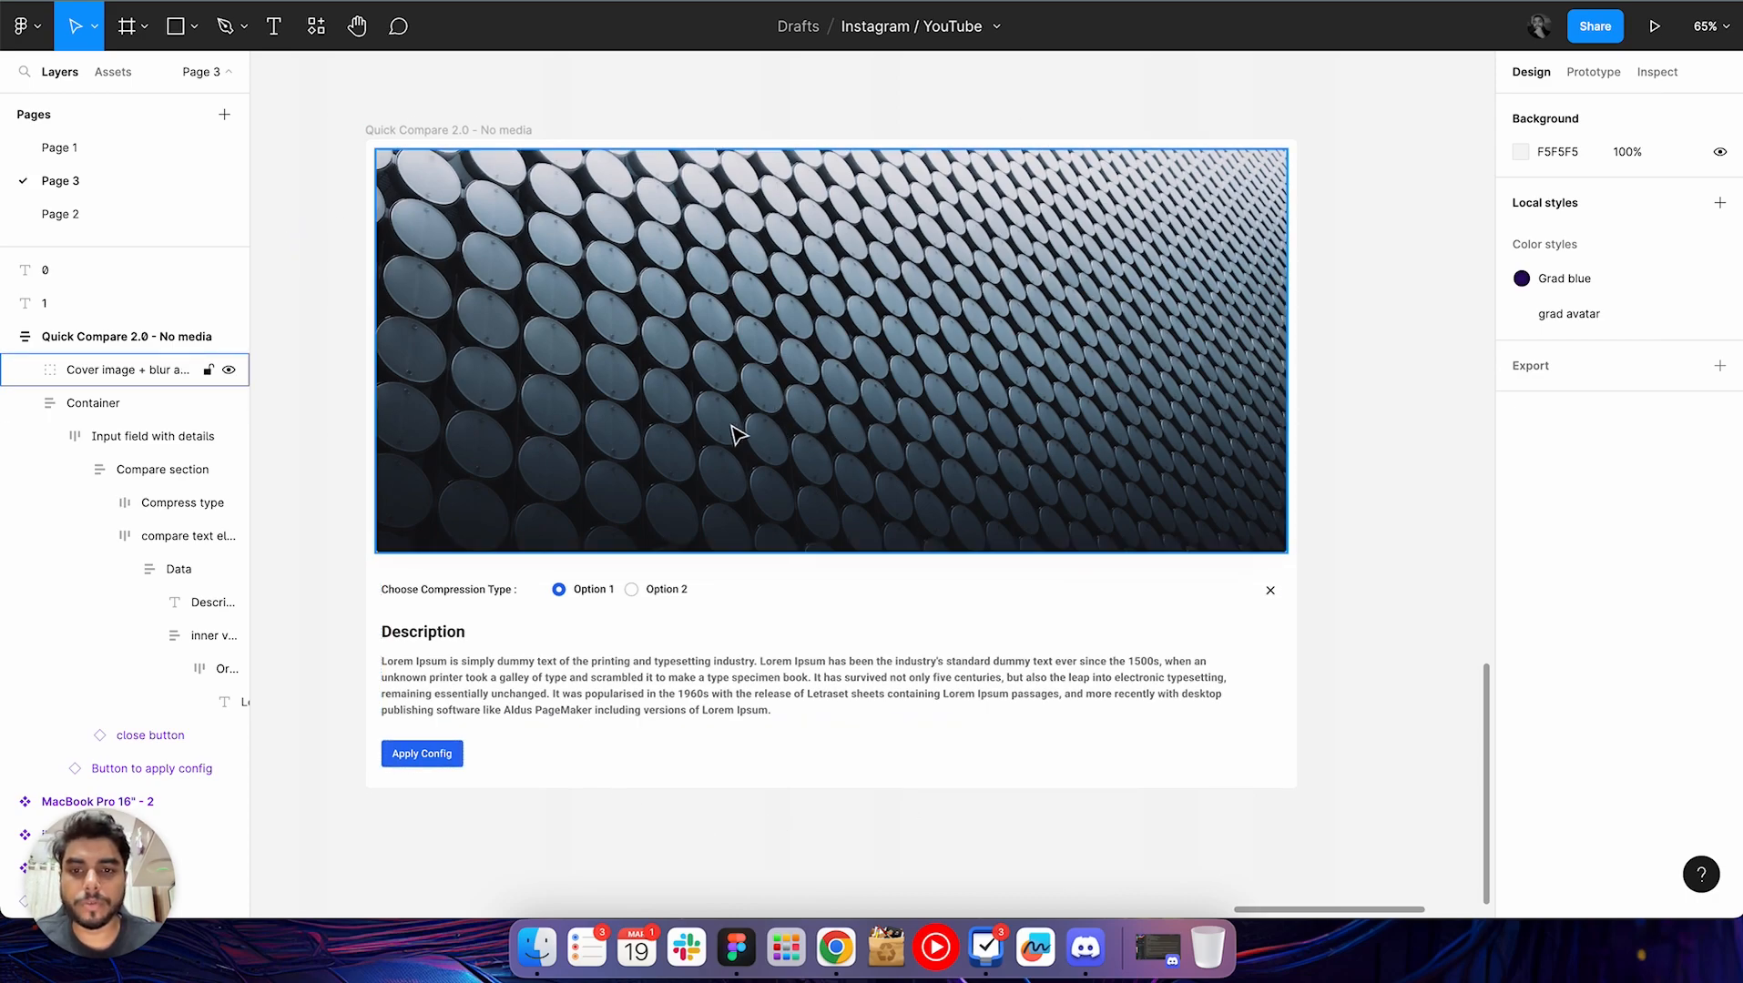
Find and run the Content Reel plugin with nothing selected on the canvas
scroll(579, 557, "up", 3)
left_click(600, 854)
key("super+slash")
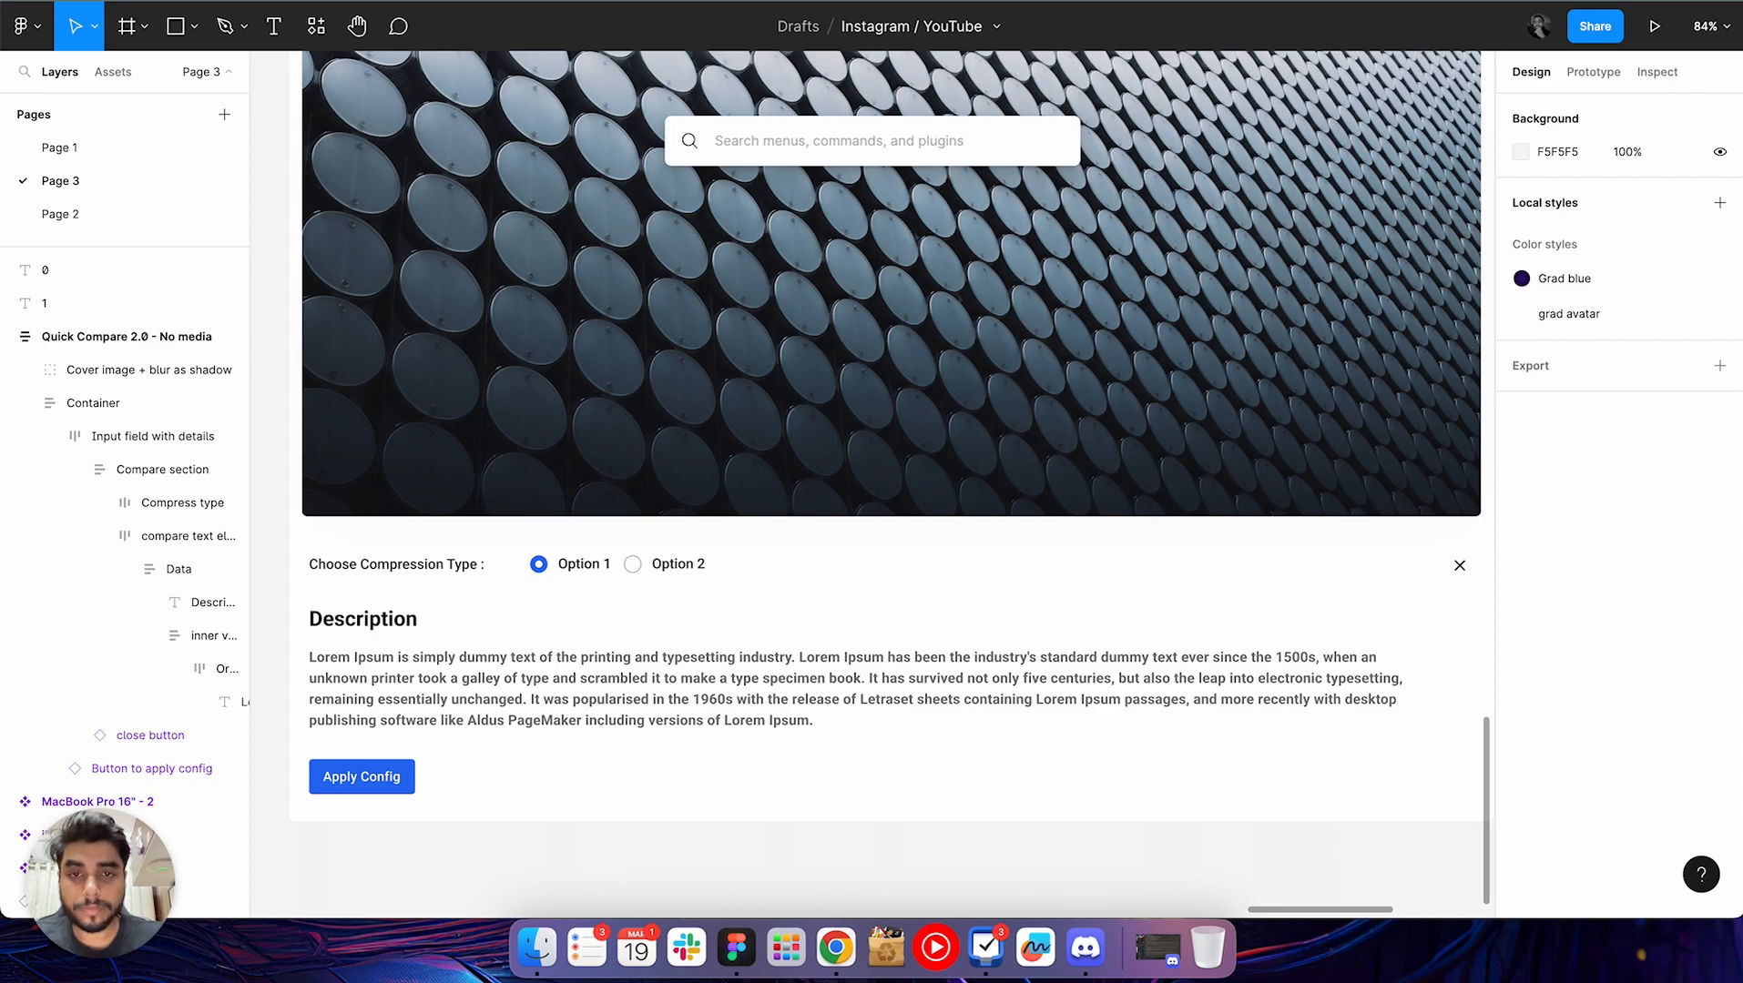
type("conte")
key("Return")
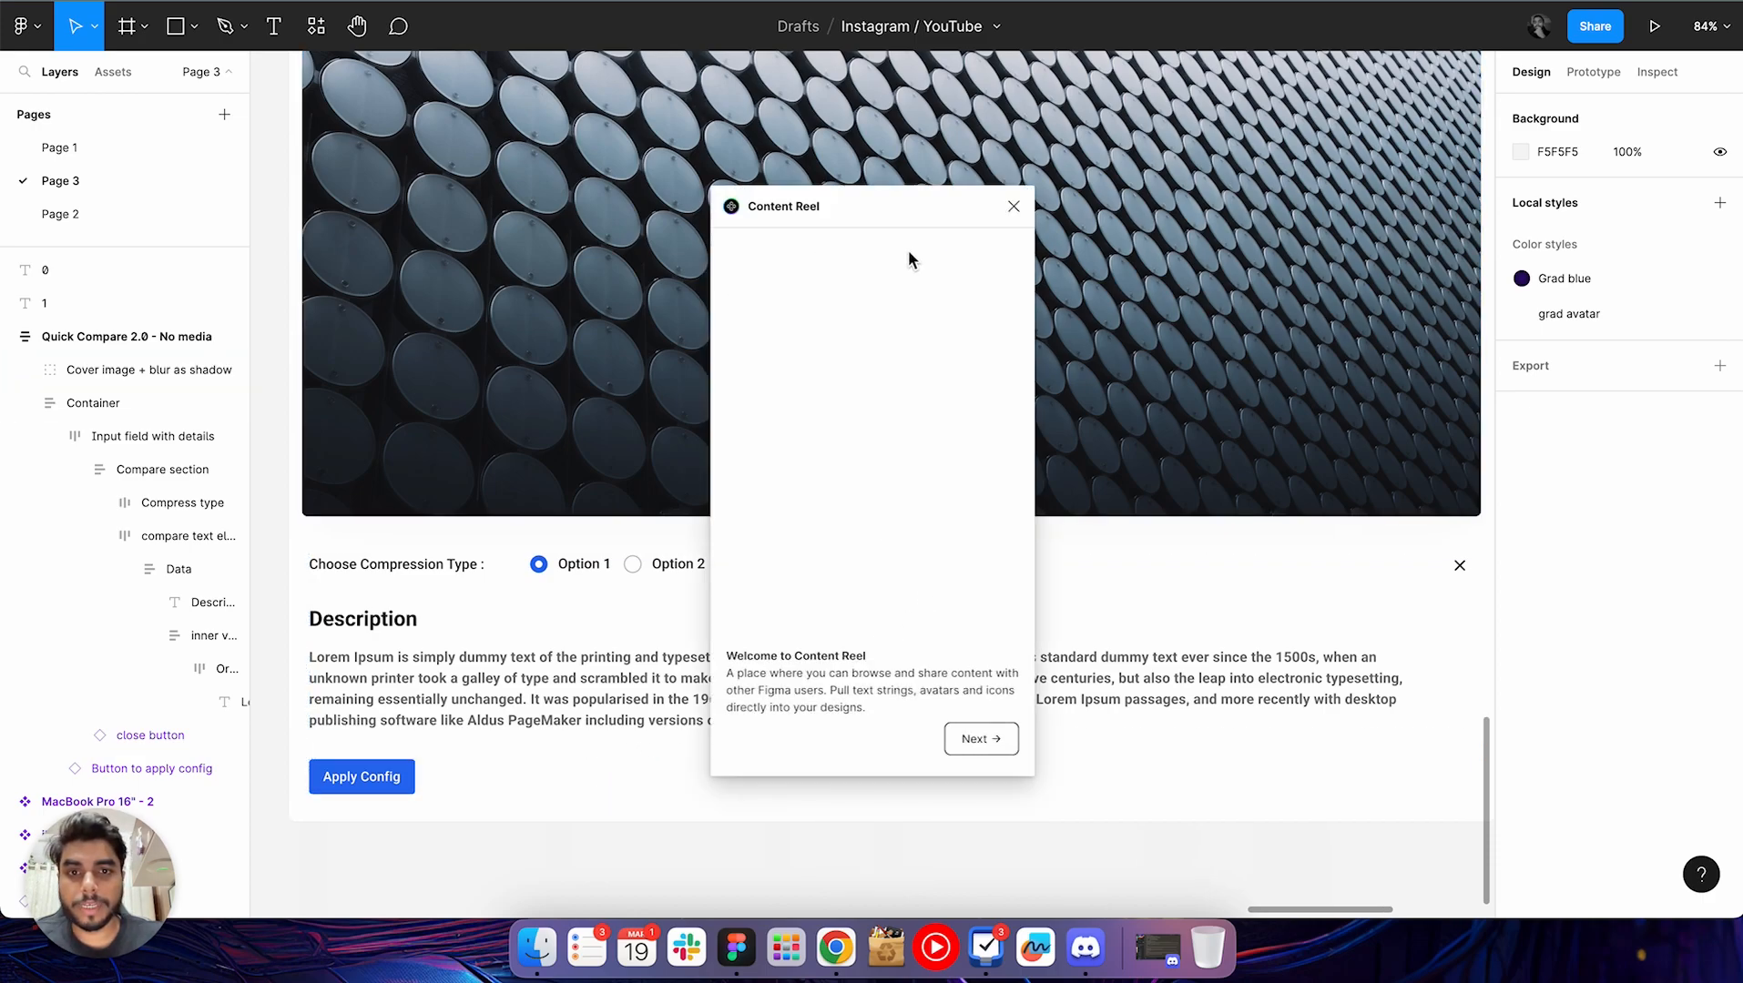
Go through Content Reel's introduction to its home list and move the plugin window clear of the description text
left_click(981, 739)
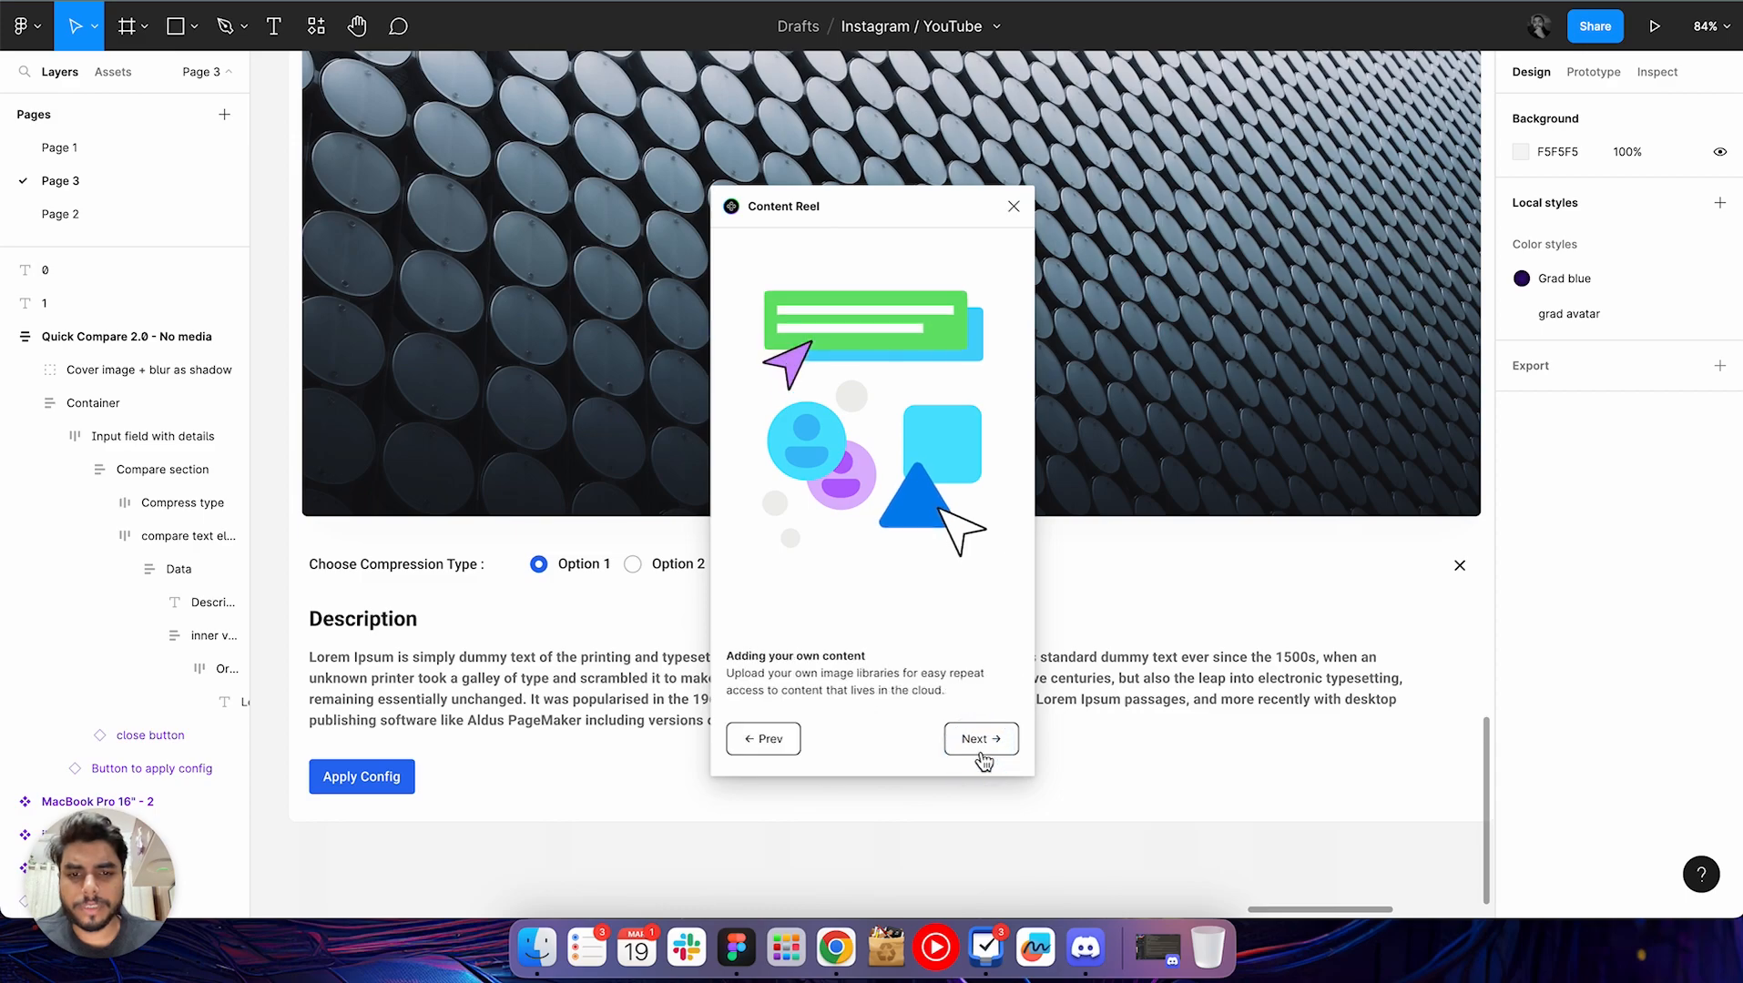
left_click(980, 751)
left_click(981, 751)
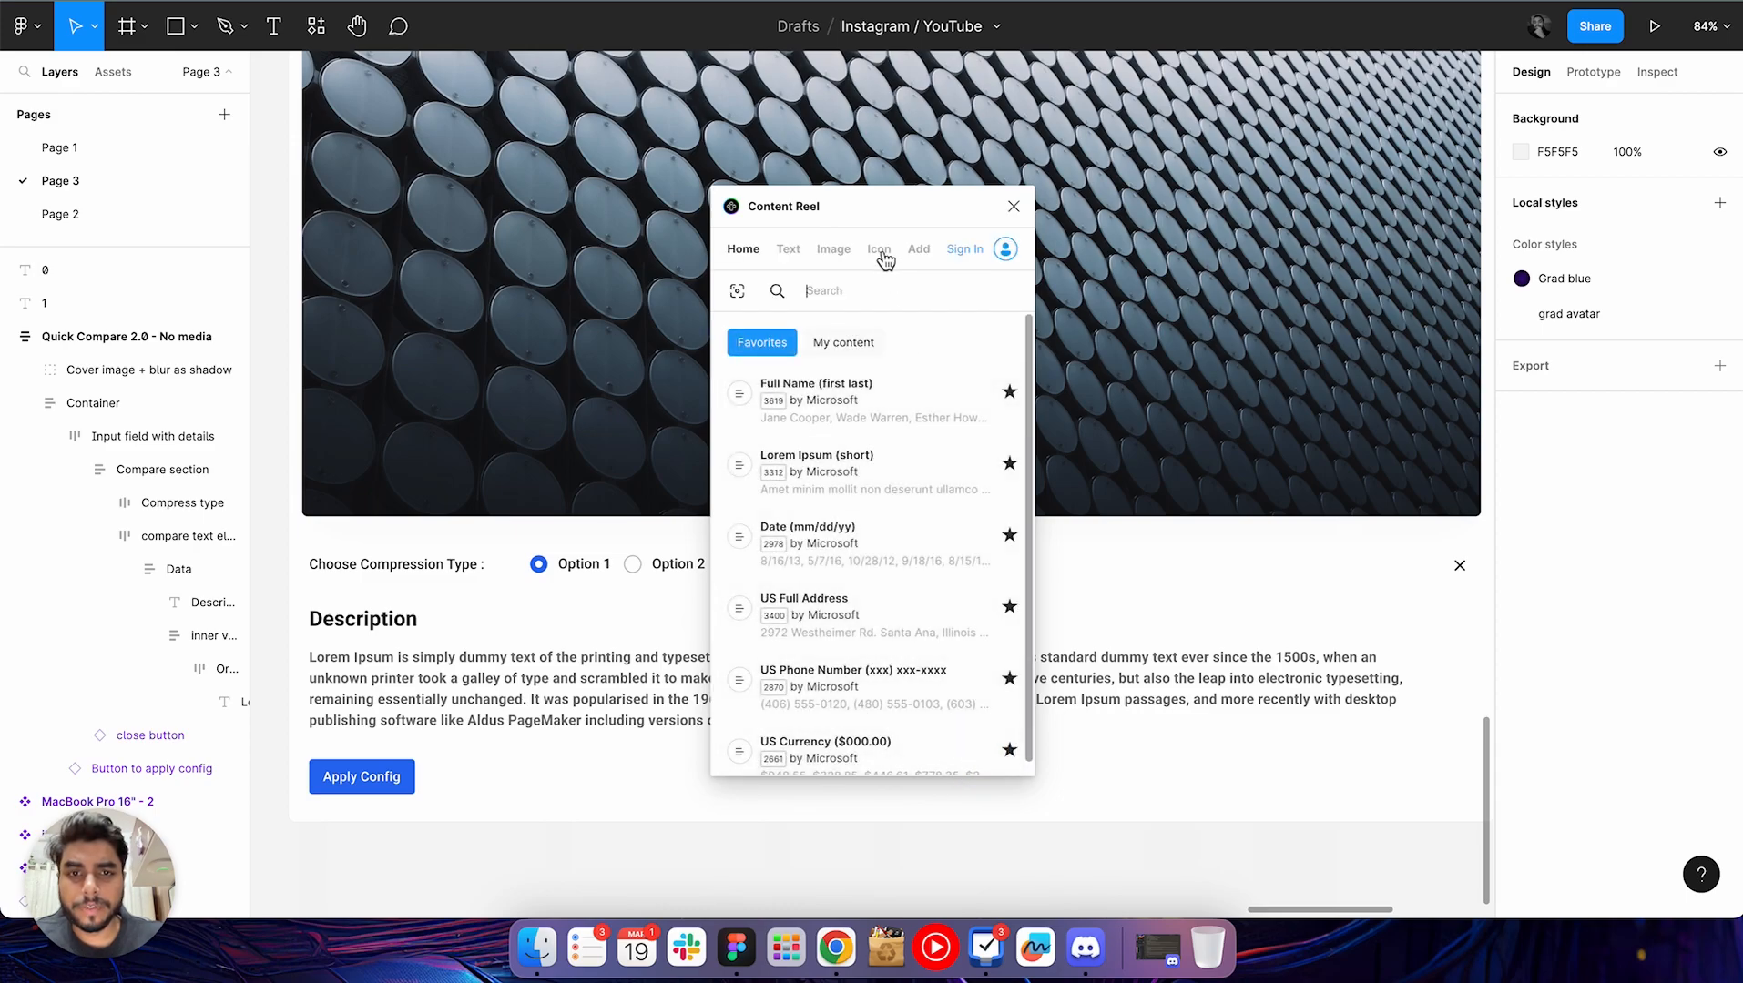
left_click_drag(863, 211, 1009, 91)
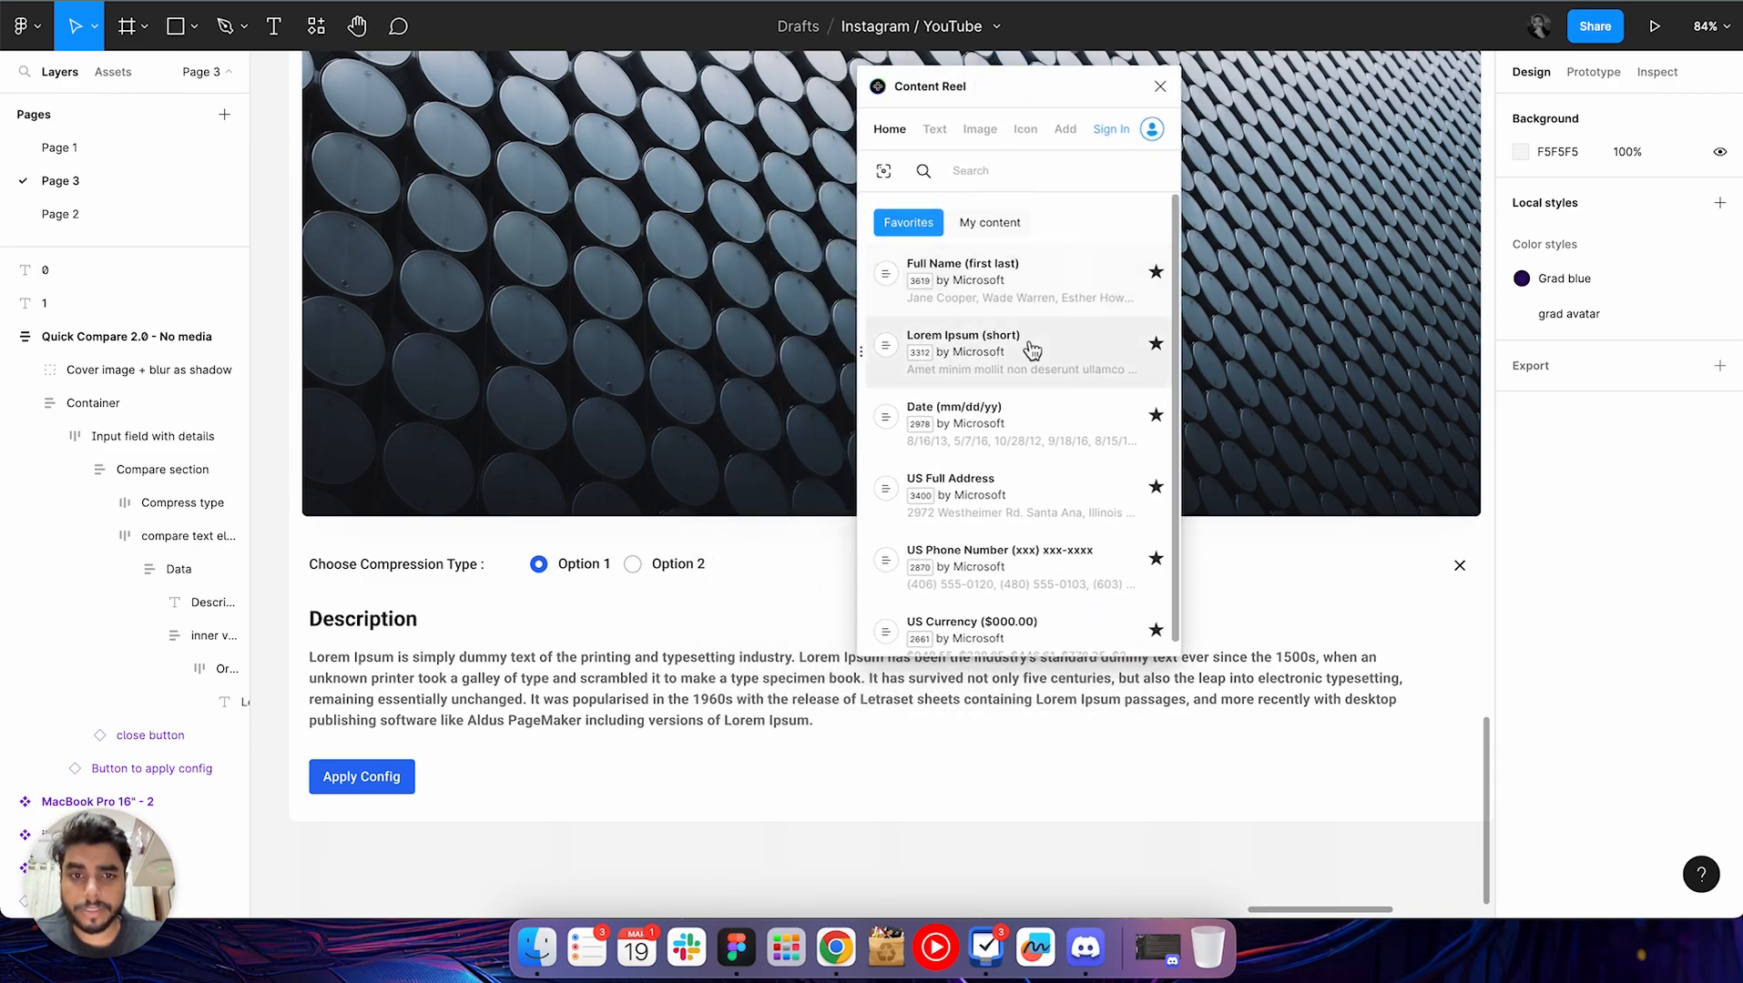
Switch Content Reel from its favorites to the image collections and search them for "avatar"
scroll(979, 412, "down", 1)
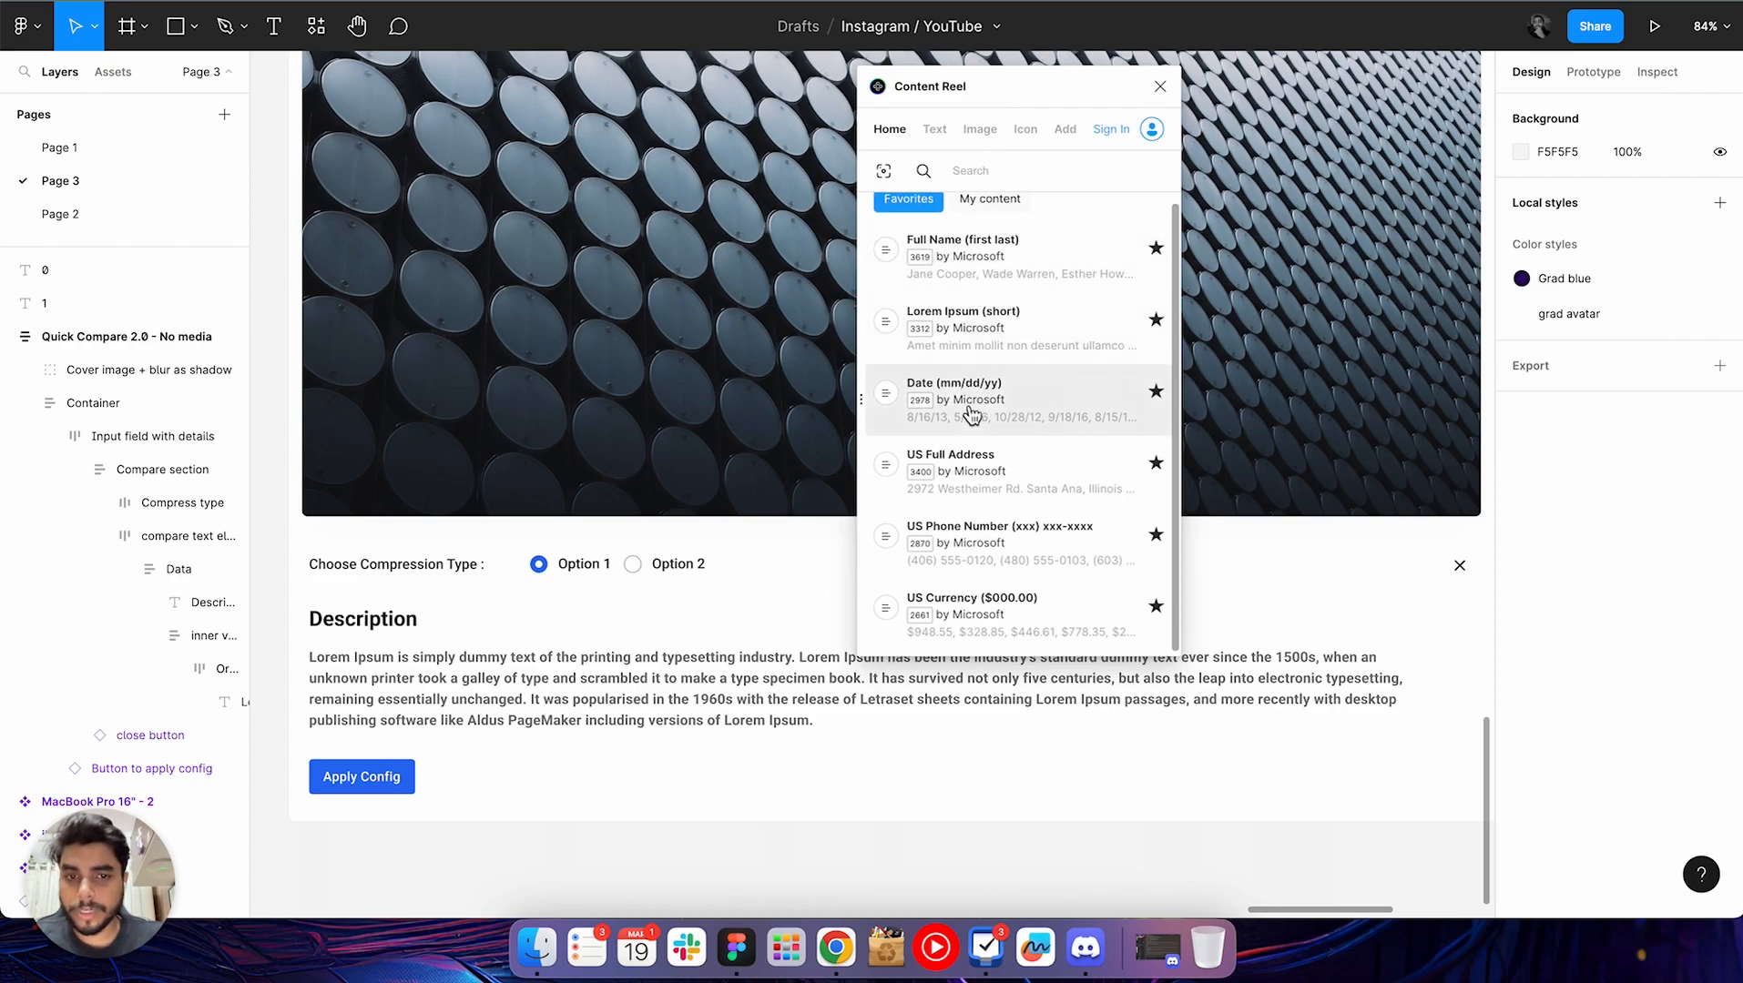
scroll(972, 499, "down", 1)
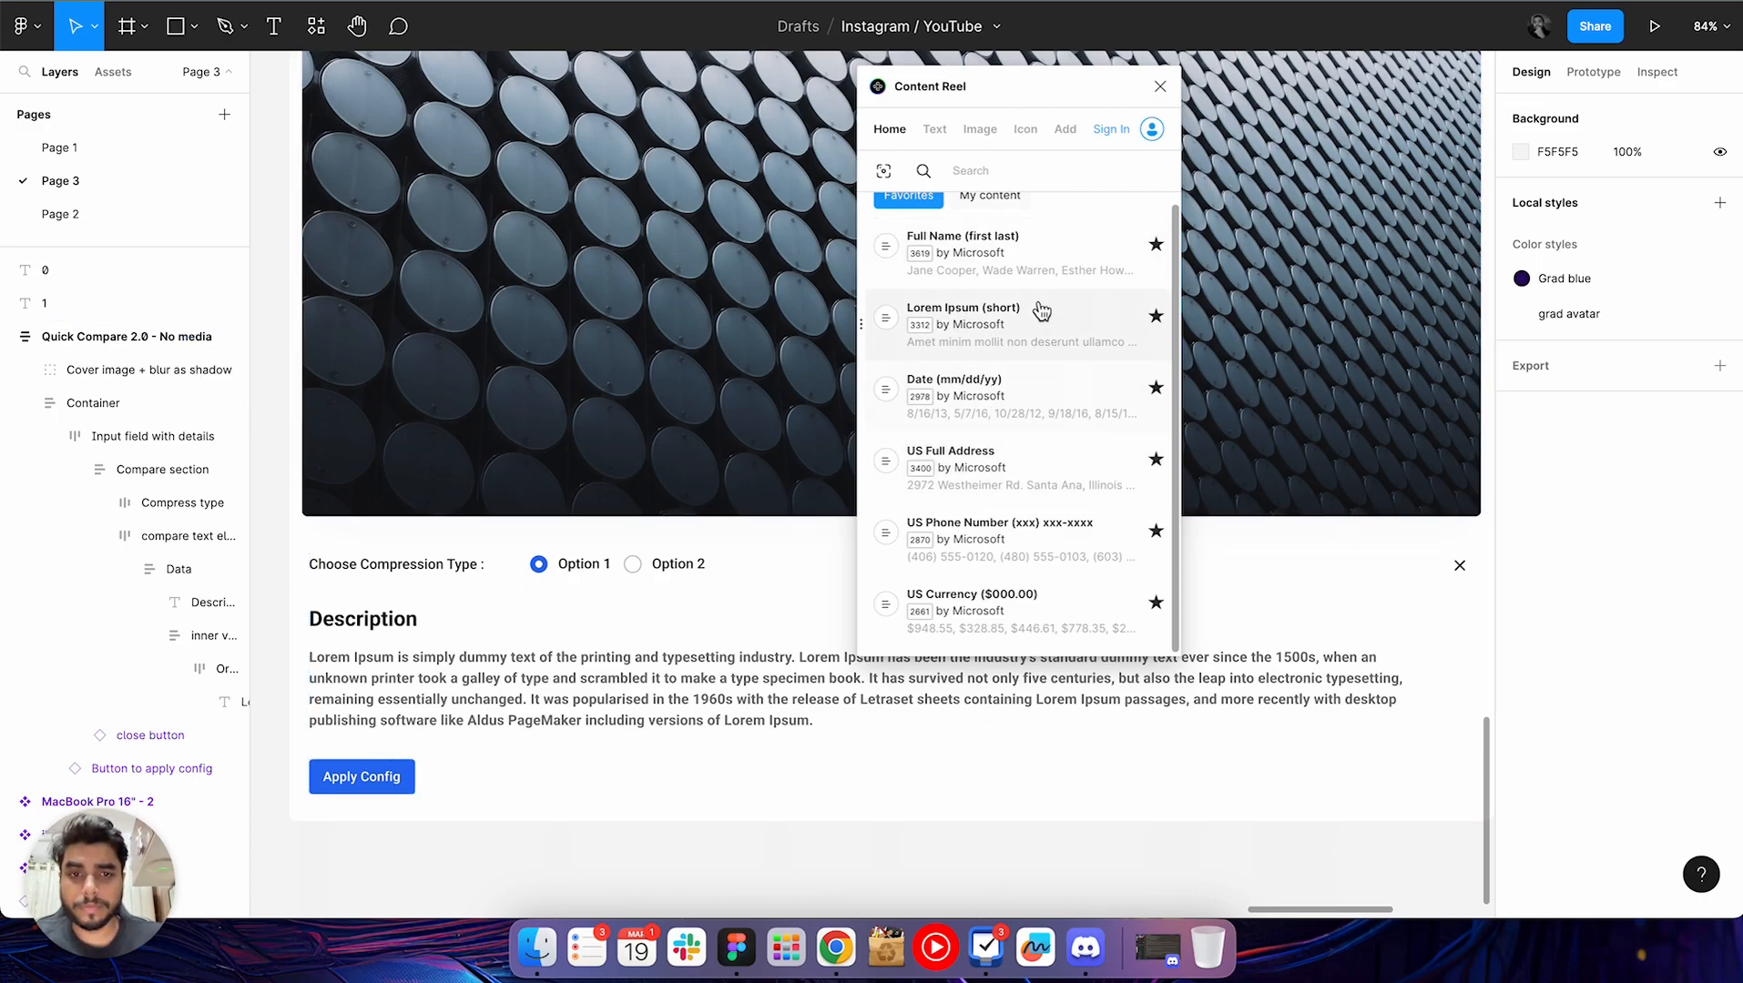
scroll(1042, 290, "up", 1)
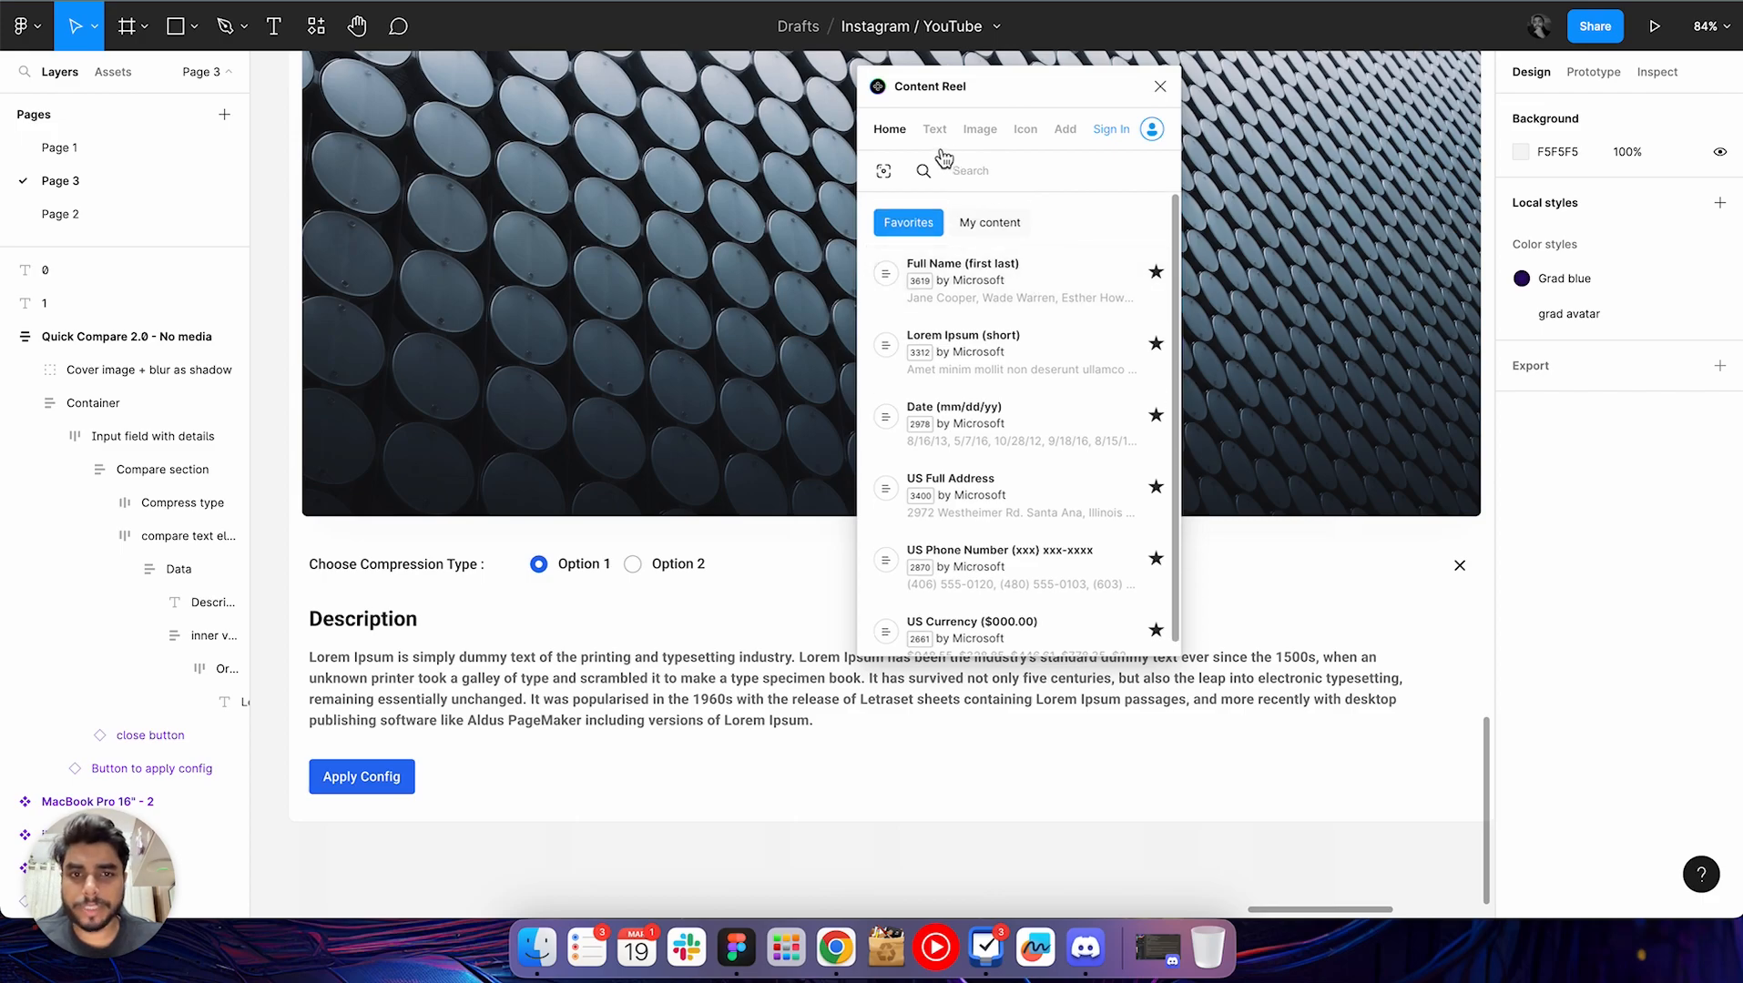
left_click(976, 144)
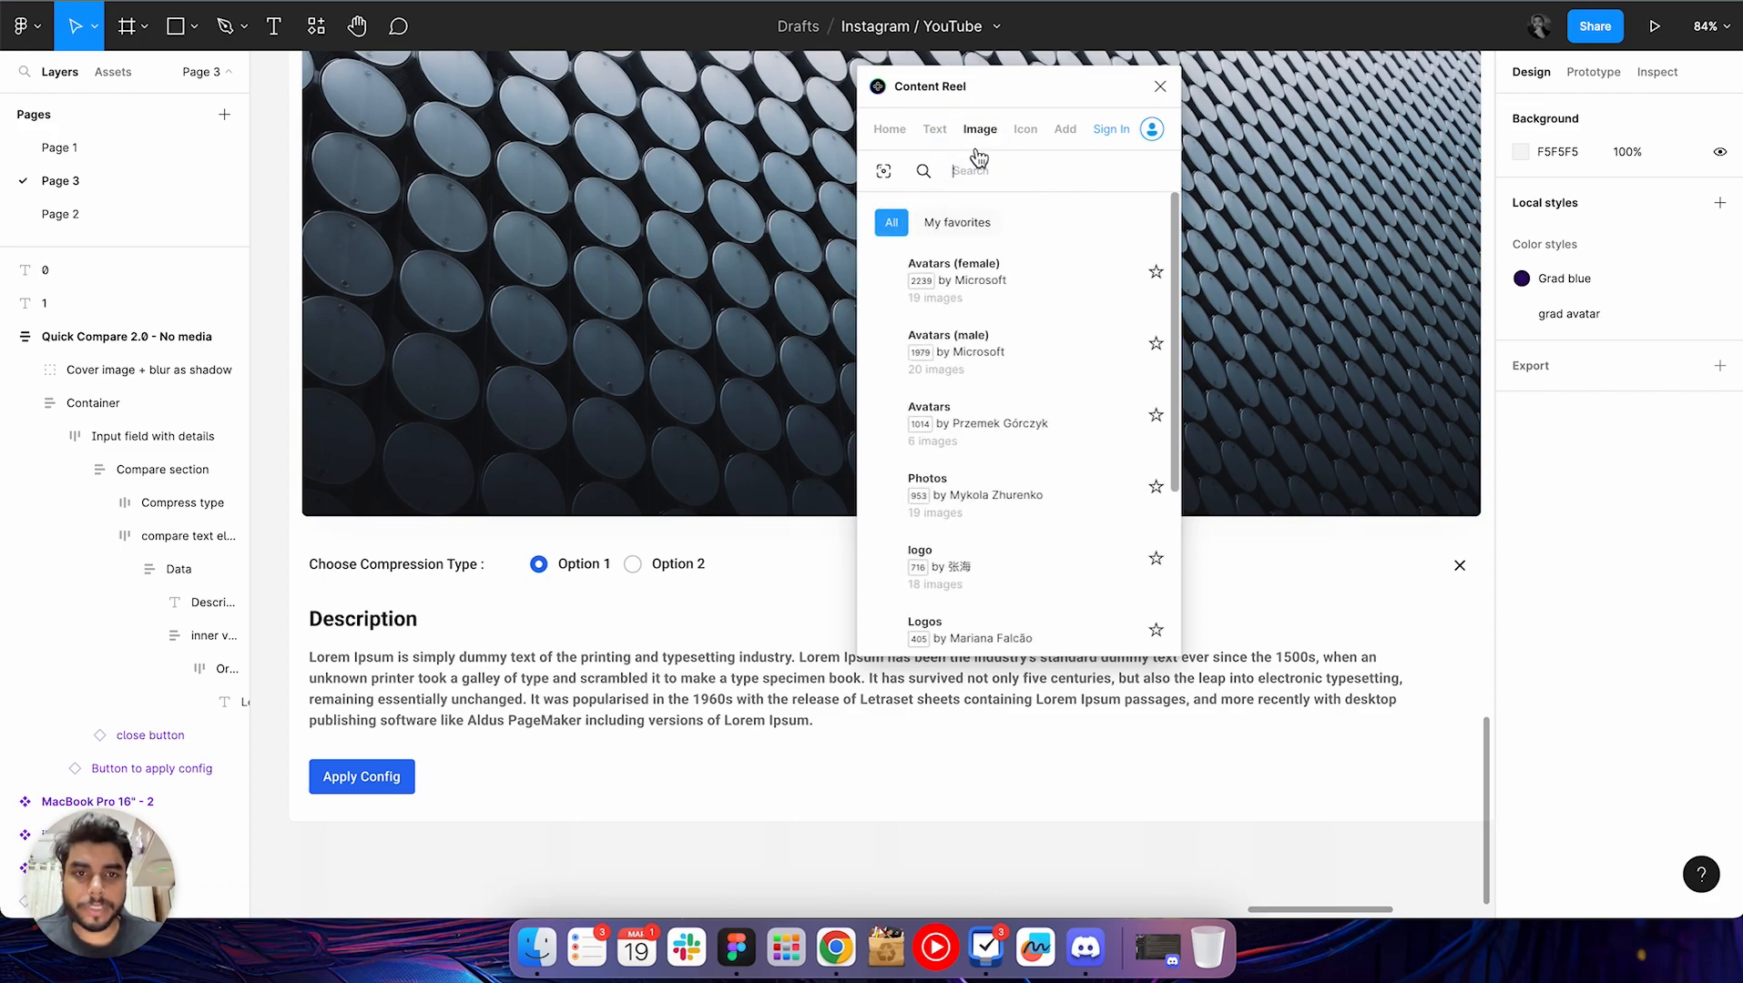
left_click(1012, 173)
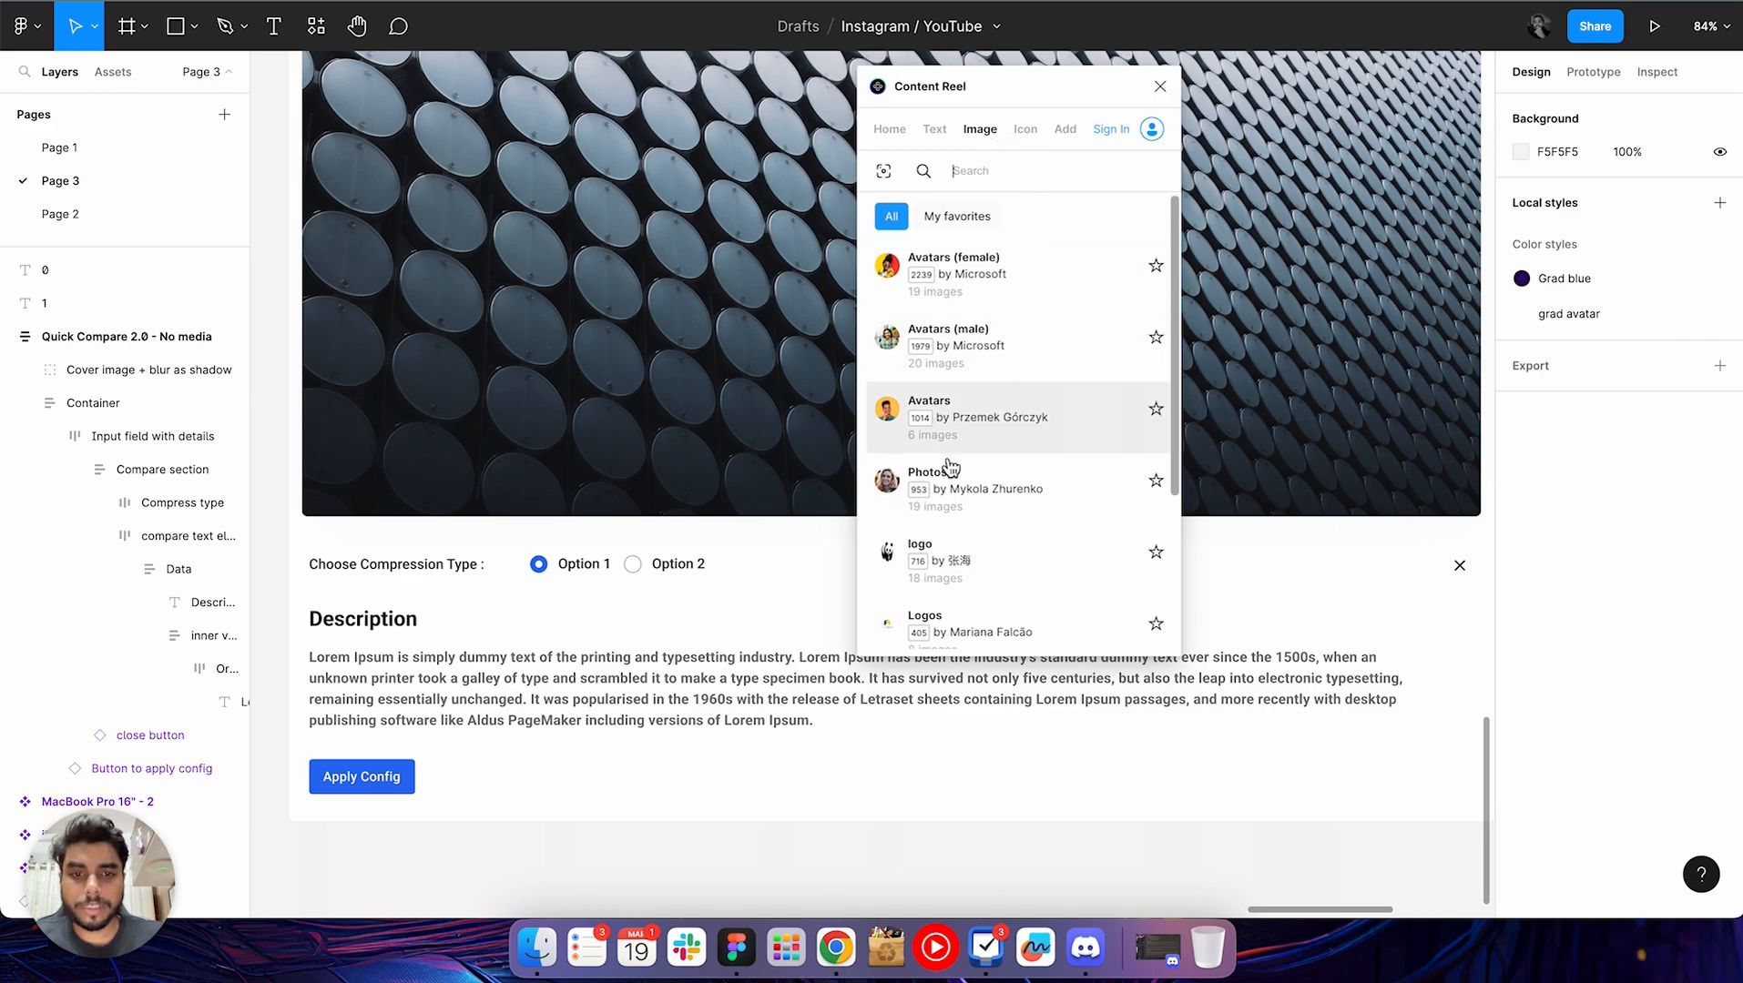
scroll(945, 469, "down", 2)
scroll(950, 508, "down", 3)
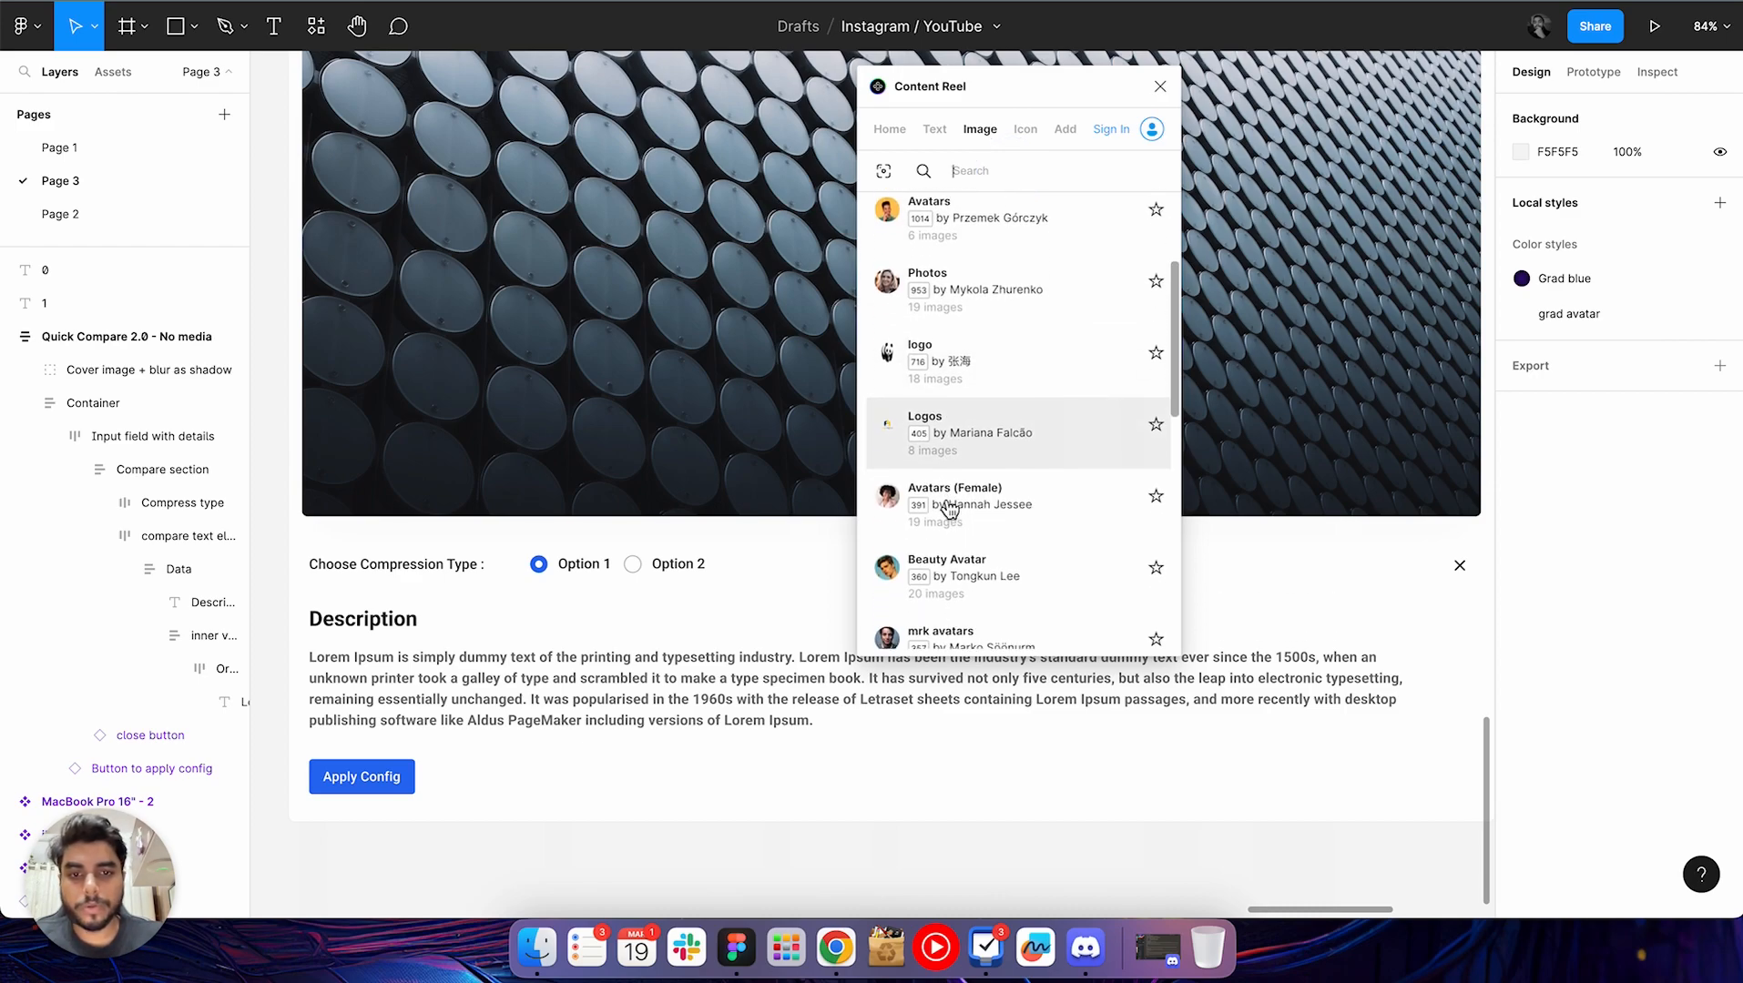
scroll(949, 508, "up", 5)
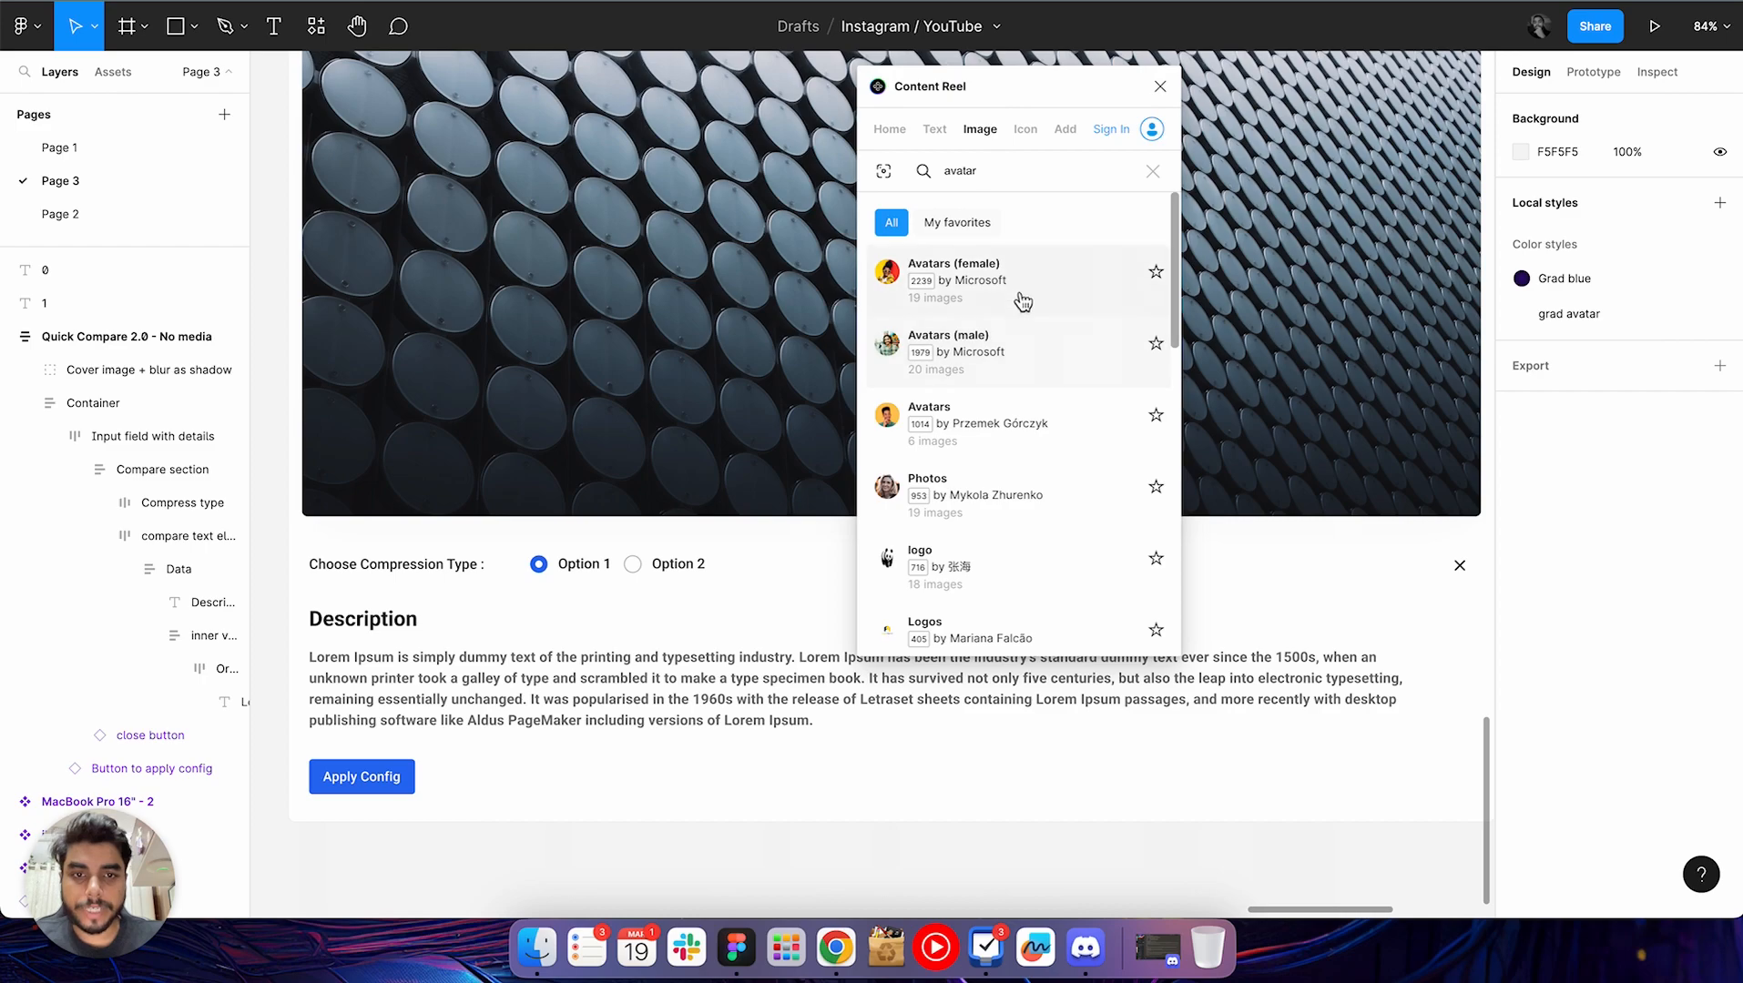
scroll(1016, 401, "down", 5)
key("Return")
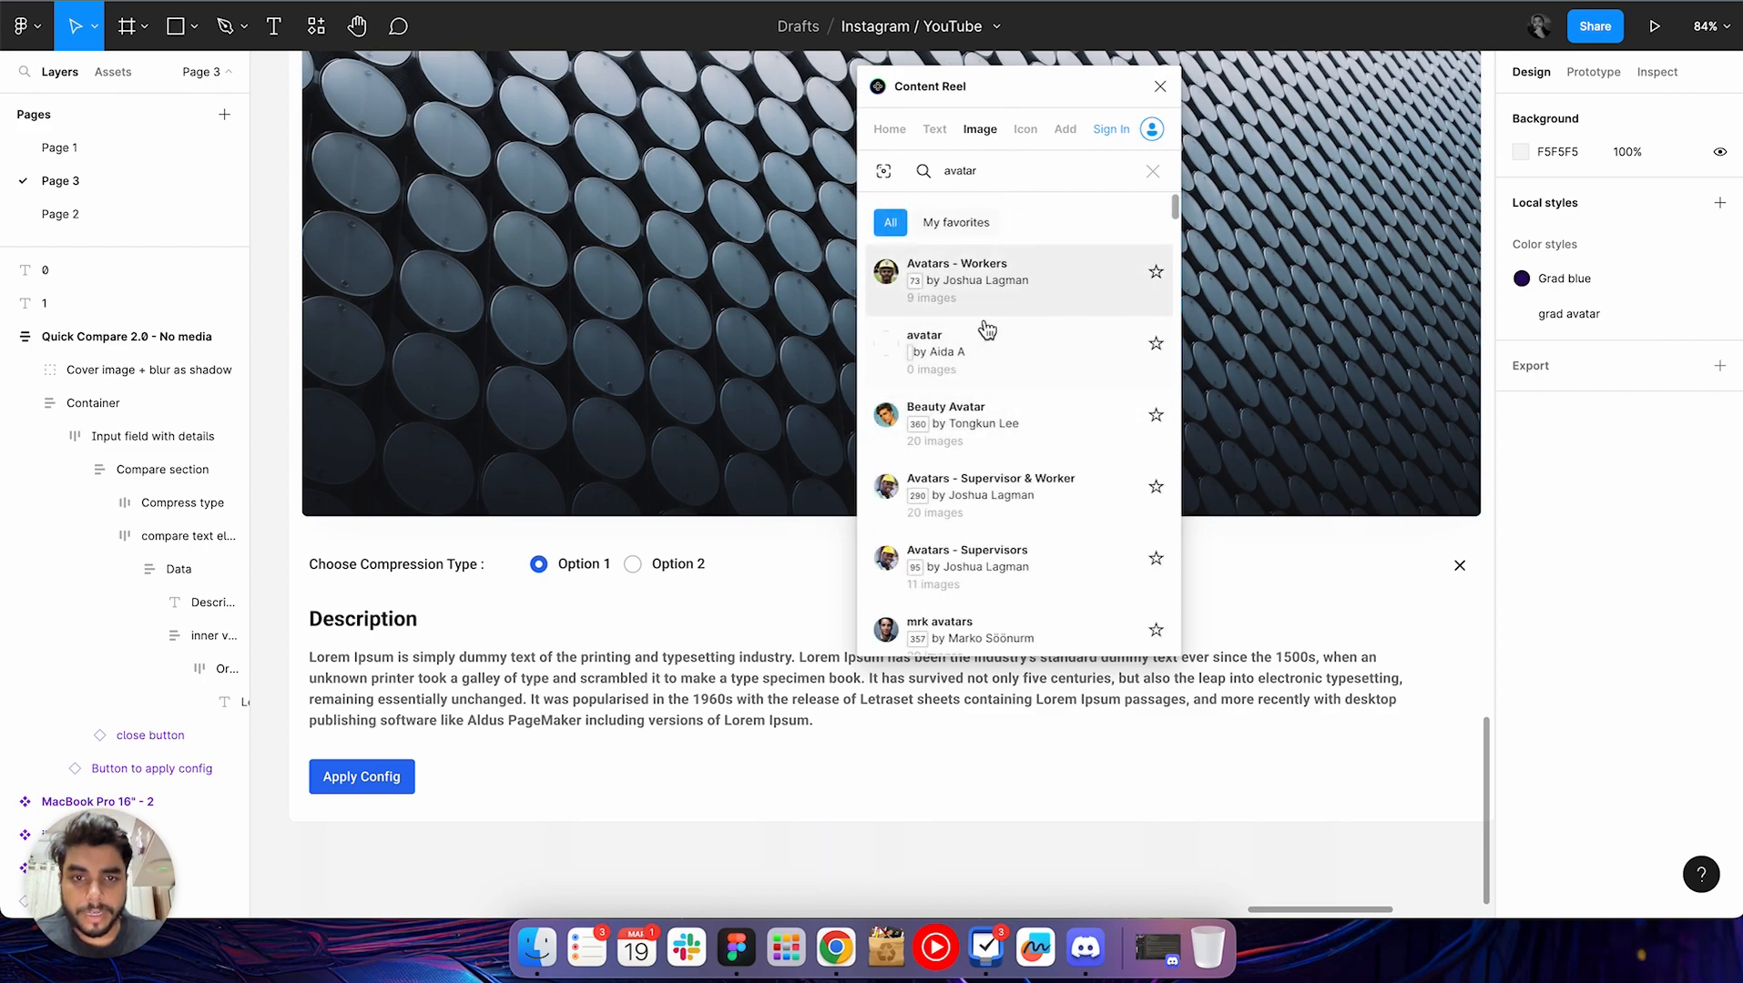
Look through the avatar image collections found in Content Reel
scroll(986, 357, "down", 1)
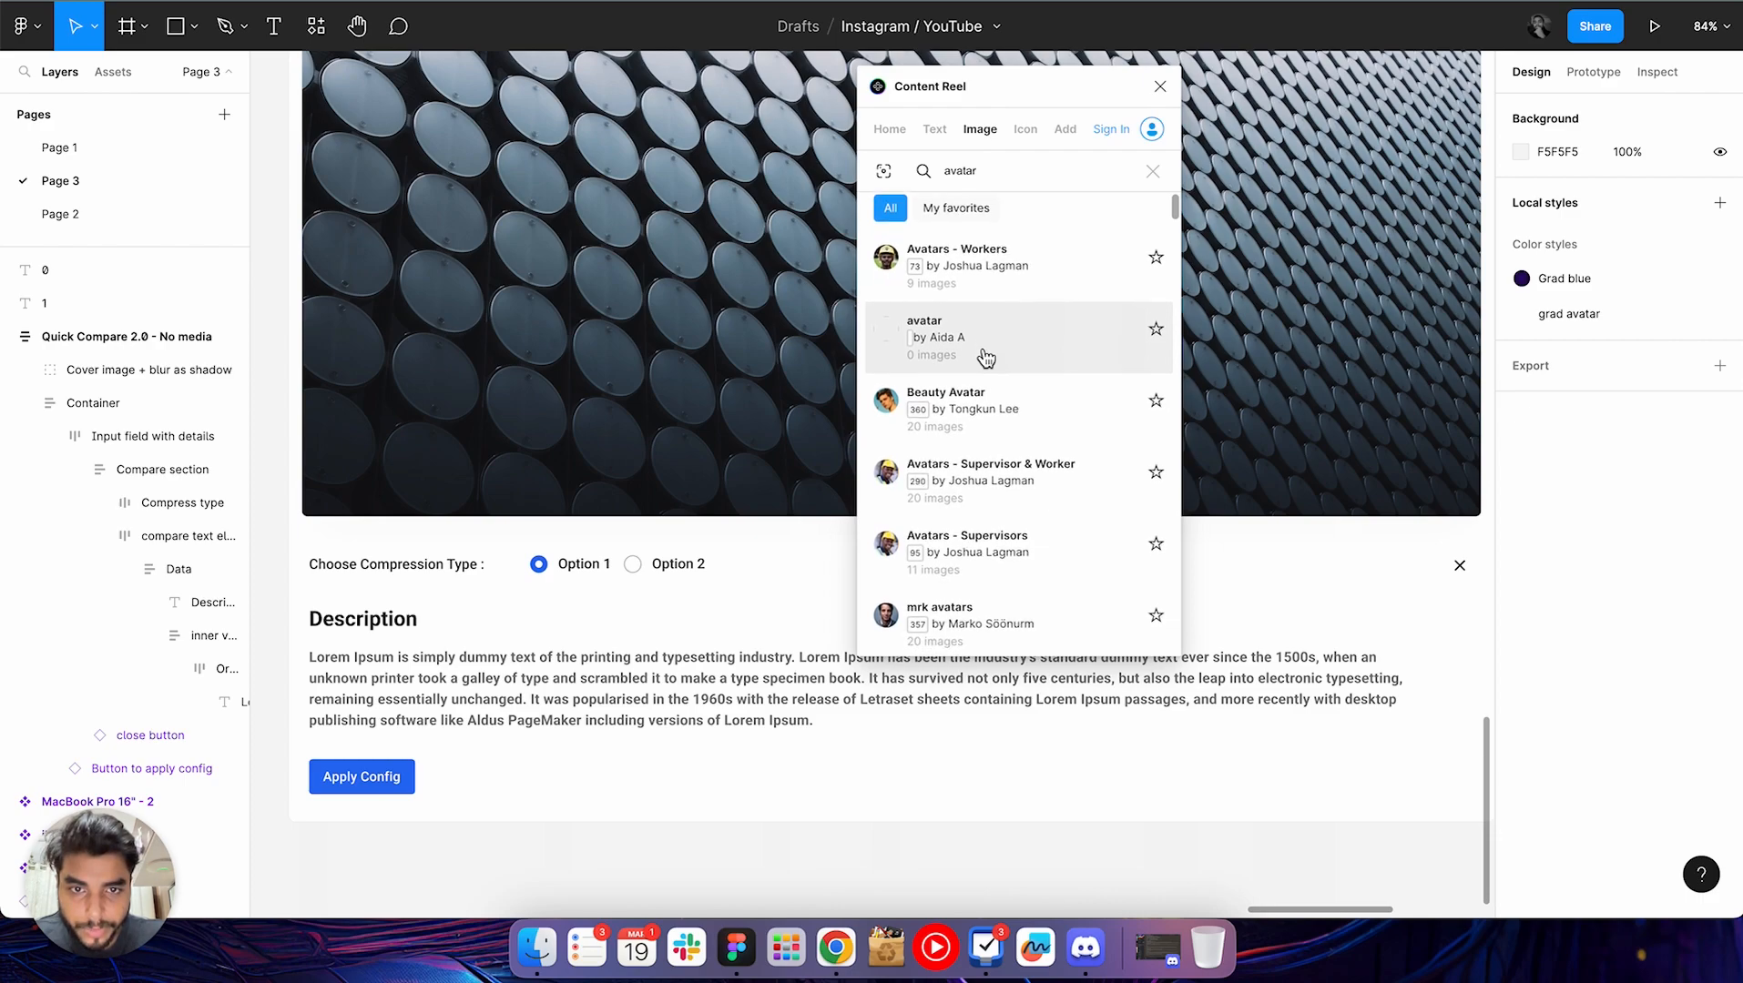
scroll(986, 357, "down", 10)
scroll(986, 357, "down", 20)
scroll(986, 357, "down", 20)
scroll(986, 357, "down", 20)
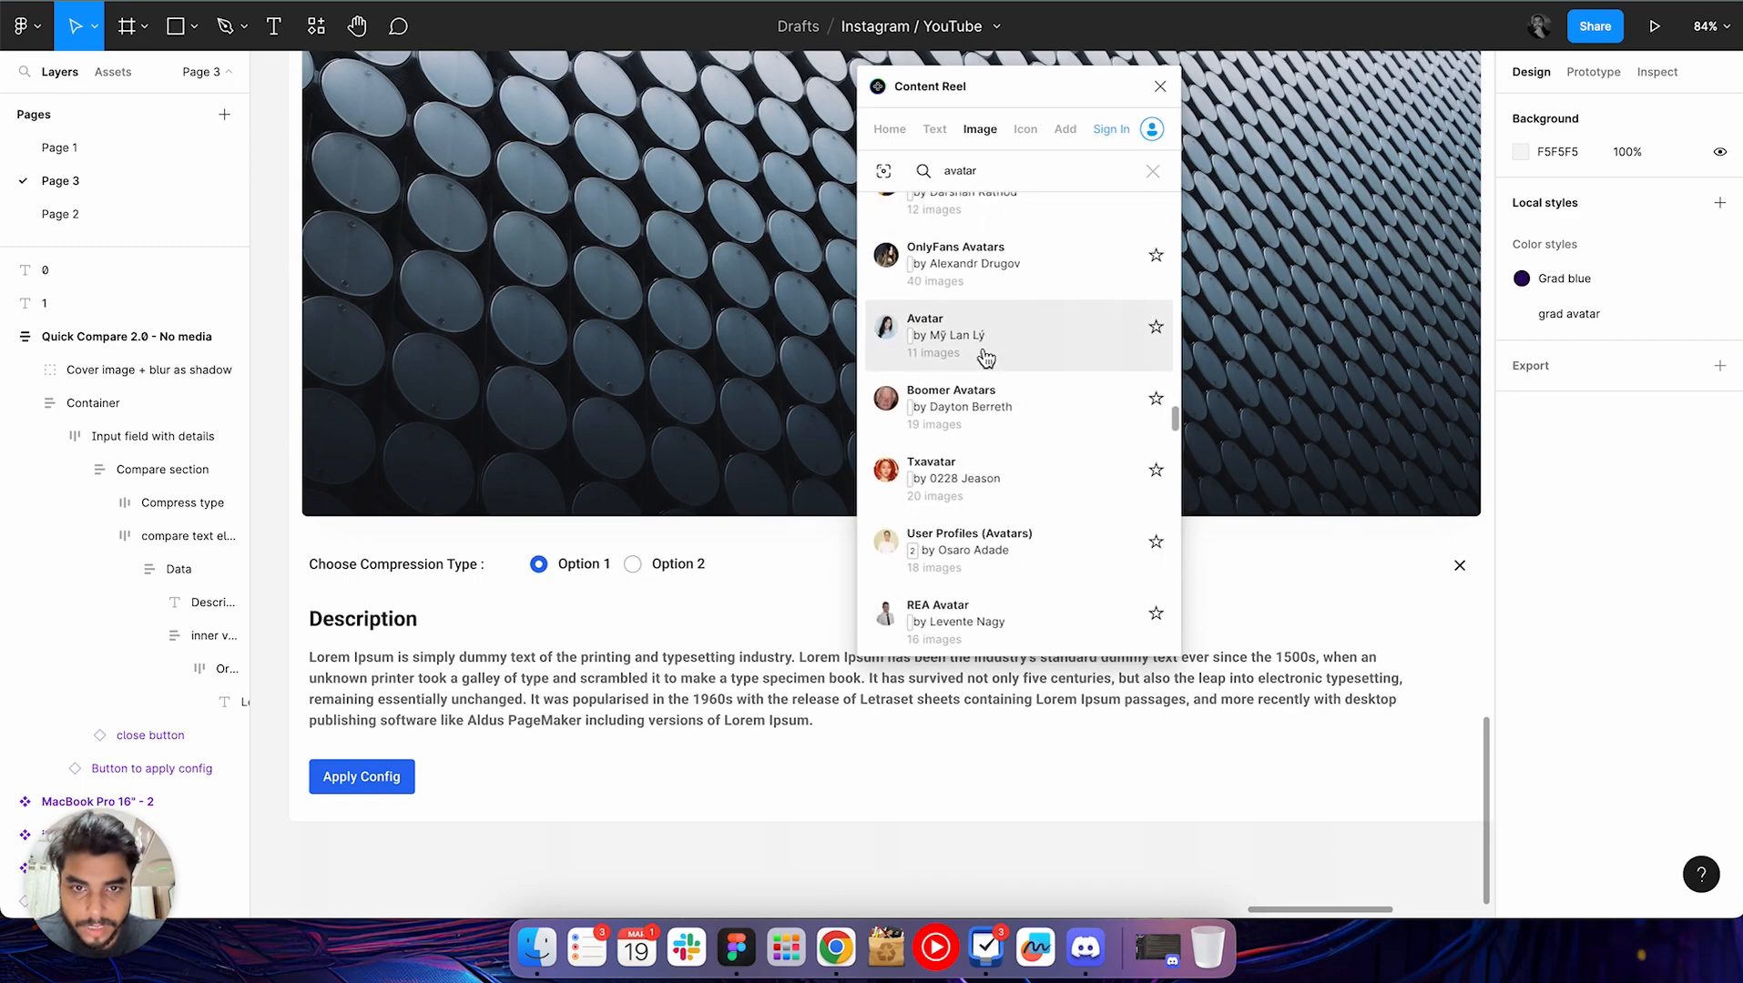
scroll(986, 357, "up", 15)
scroll(986, 356, "up", 10)
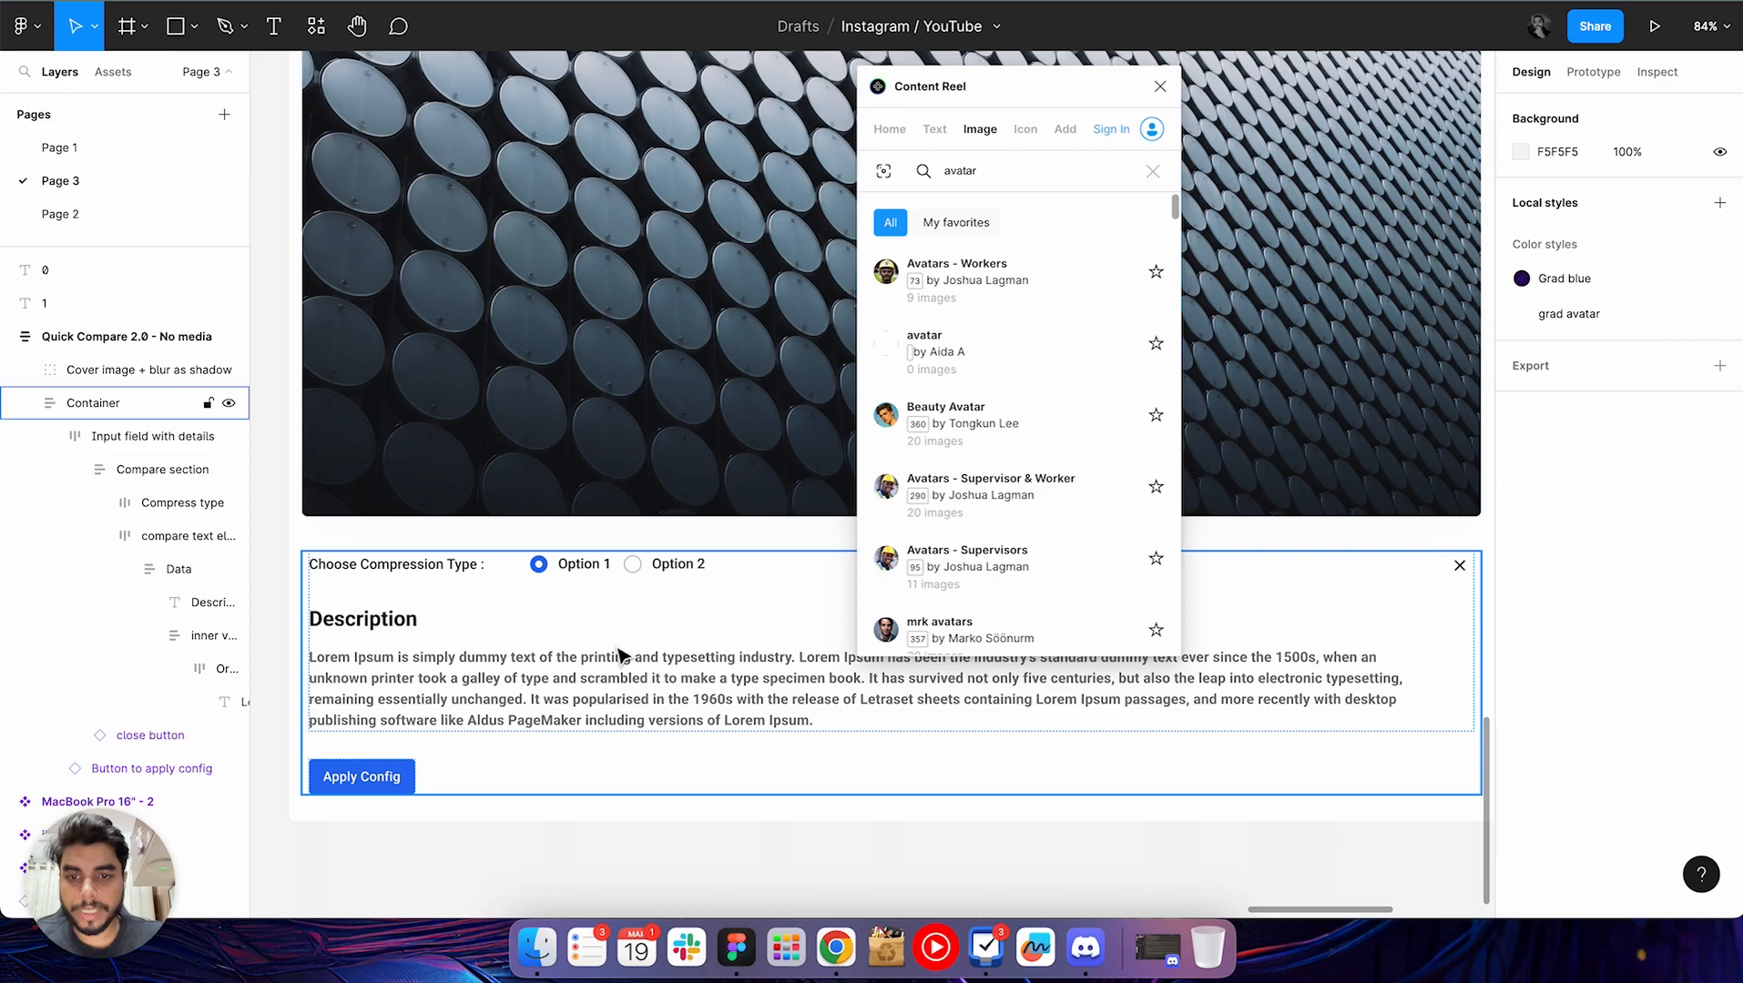
Draw a 119 × 119 circle below the Apply Config button and fill it with a picture from the Avatars - Workers collection
scroll(622, 653, "down", 5)
scroll(617, 748, "up", 3)
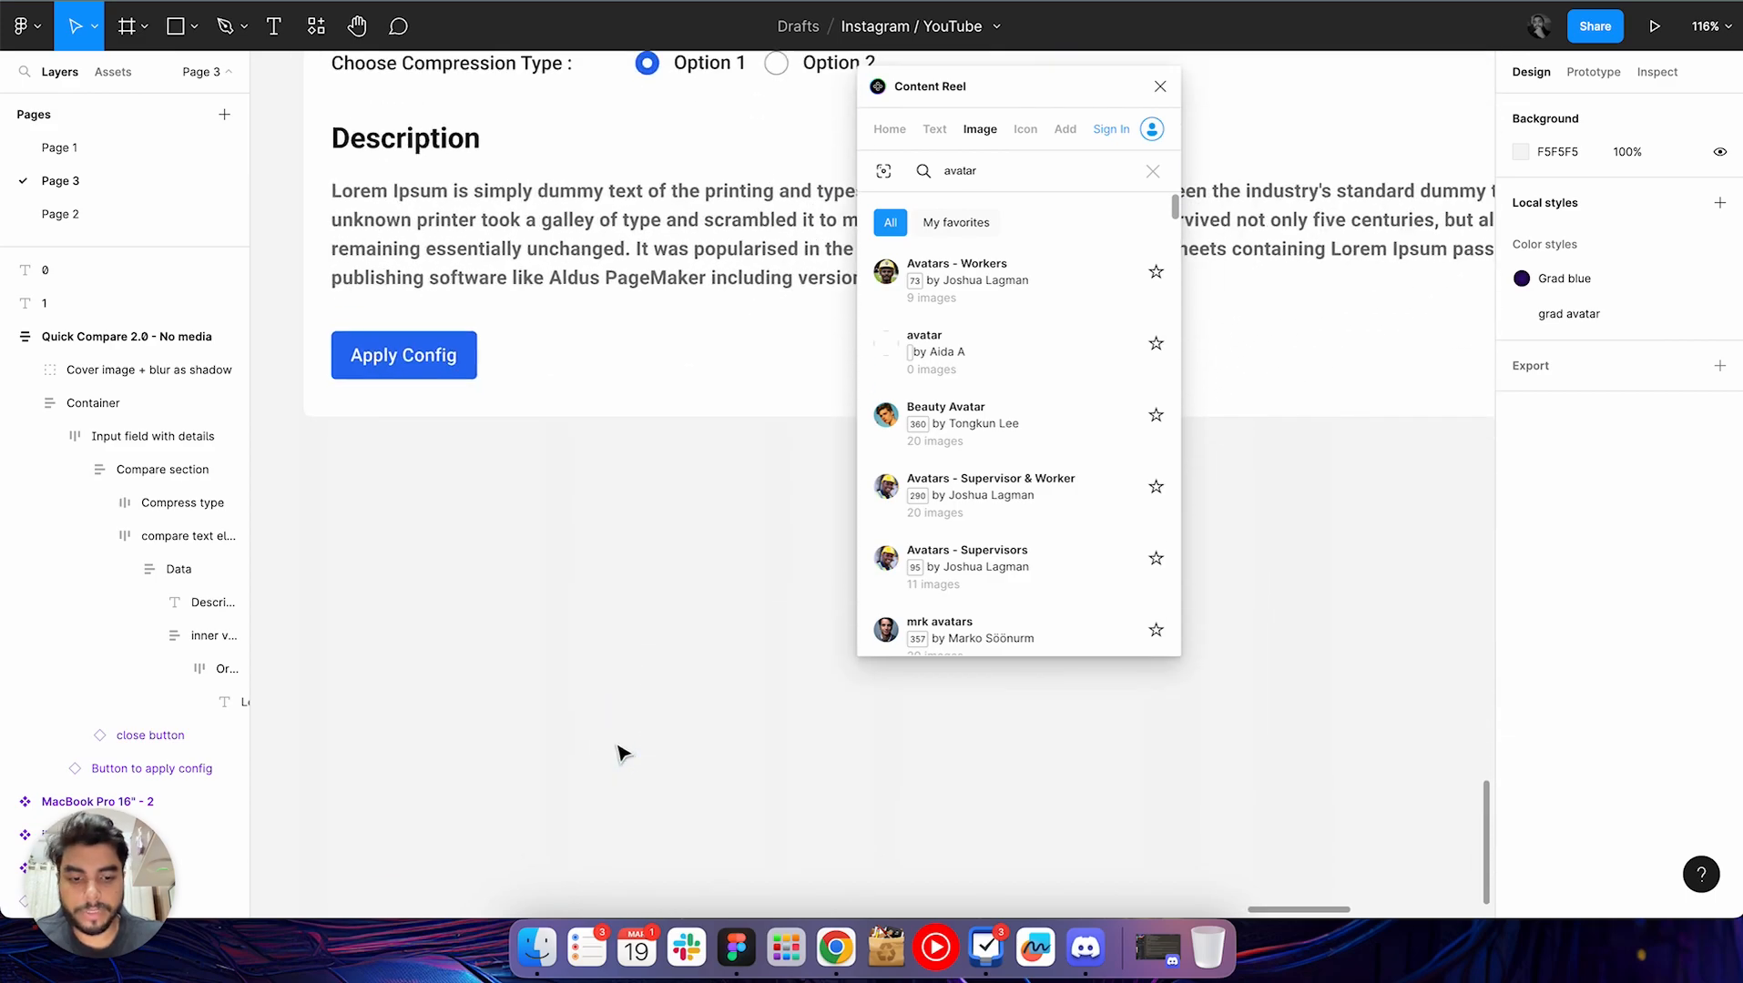
key("o")
left_click_drag(551, 590, 695, 732)
left_click_drag(631, 672, 639, 563)
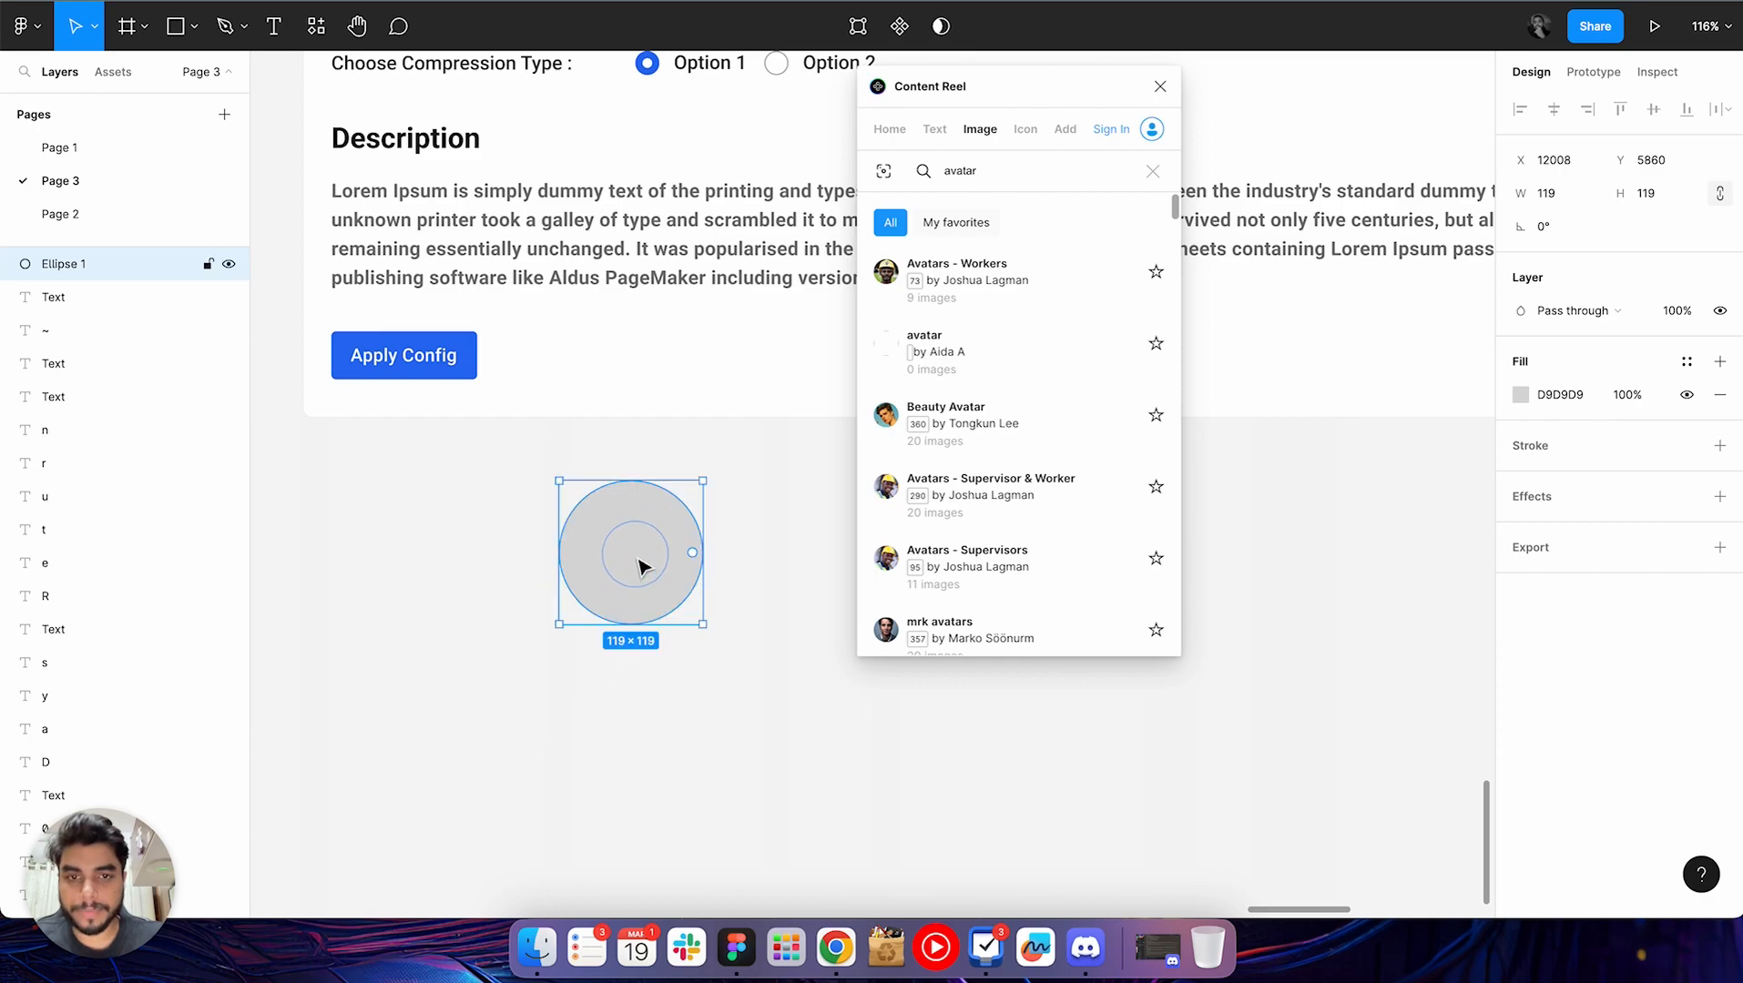
left_click(1008, 301)
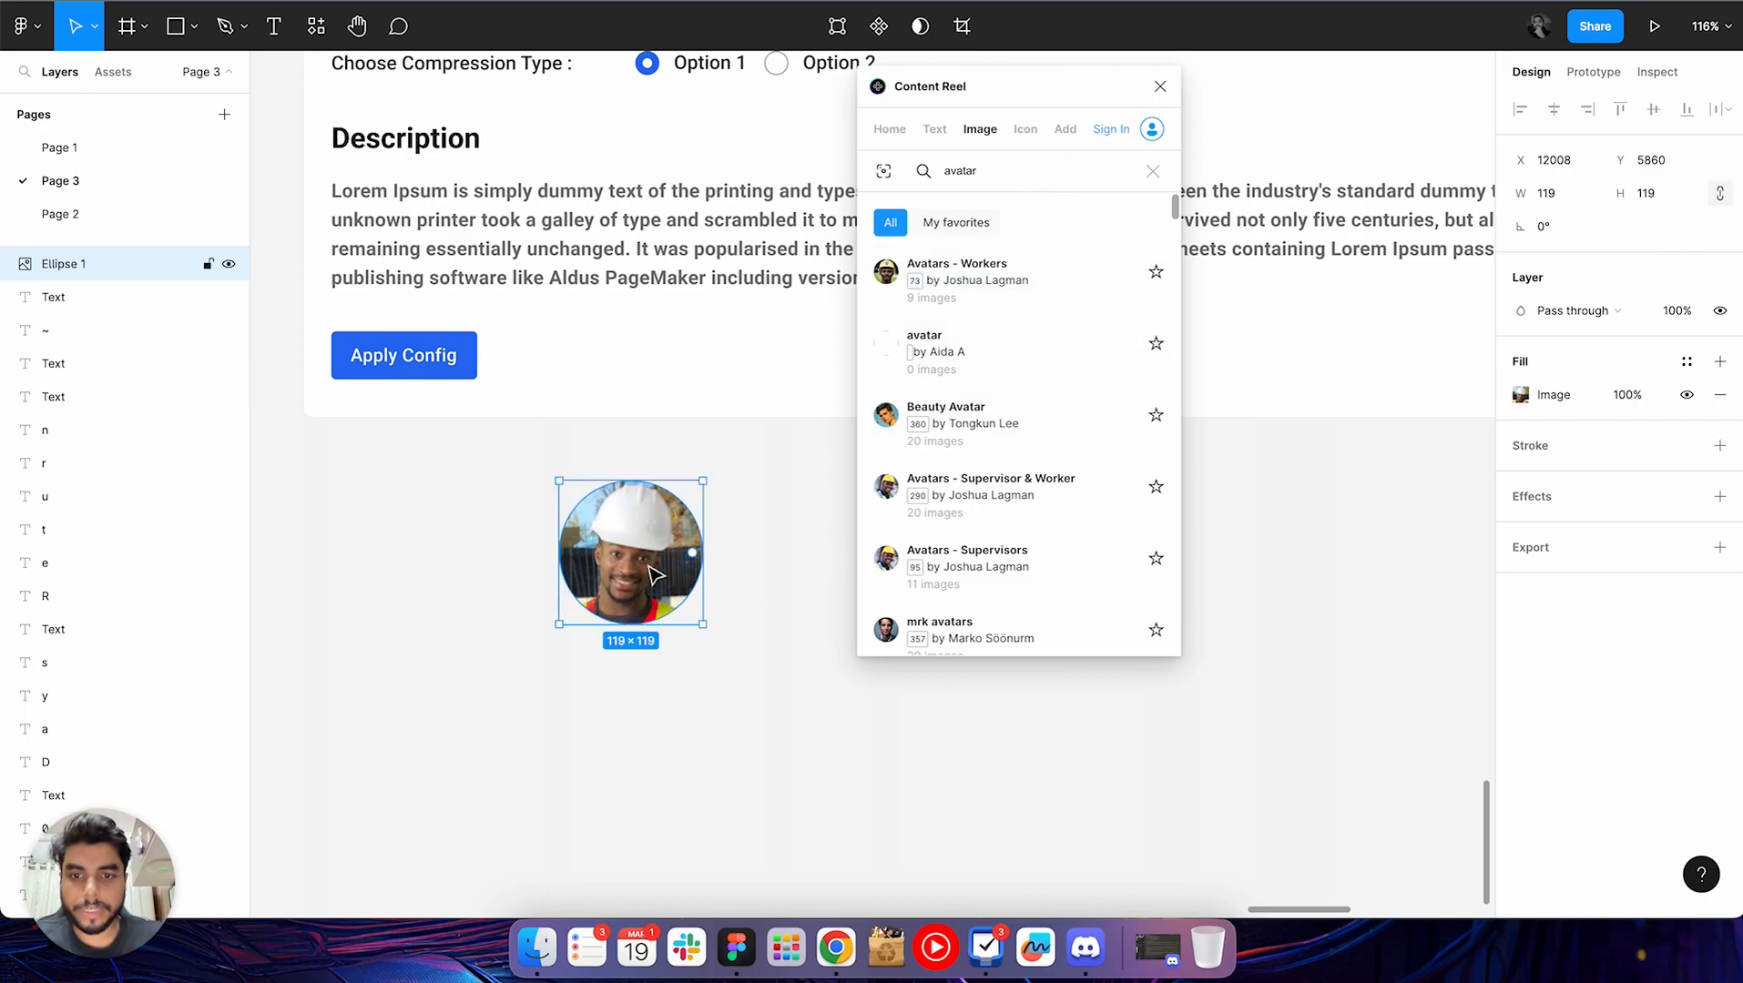
Clear the image search and replace the circle's picture from the Avatars (female) collection, ending with one from Avatars (male)
left_click(1153, 173)
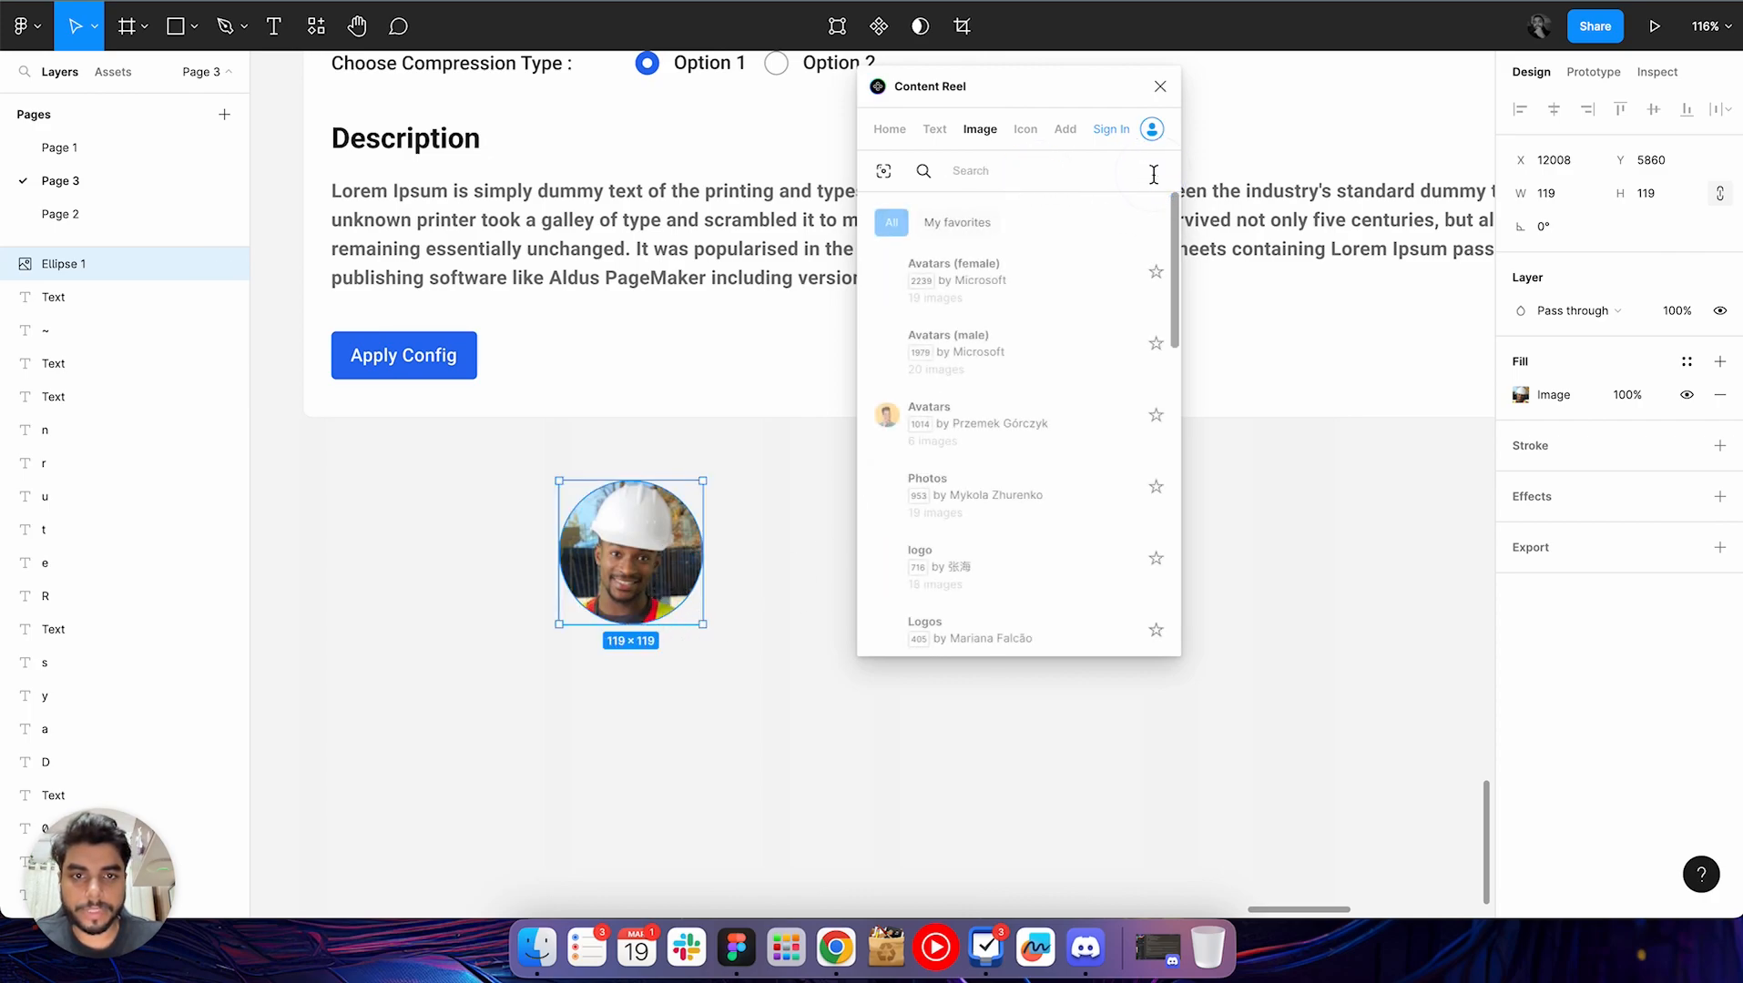
left_click(1042, 290)
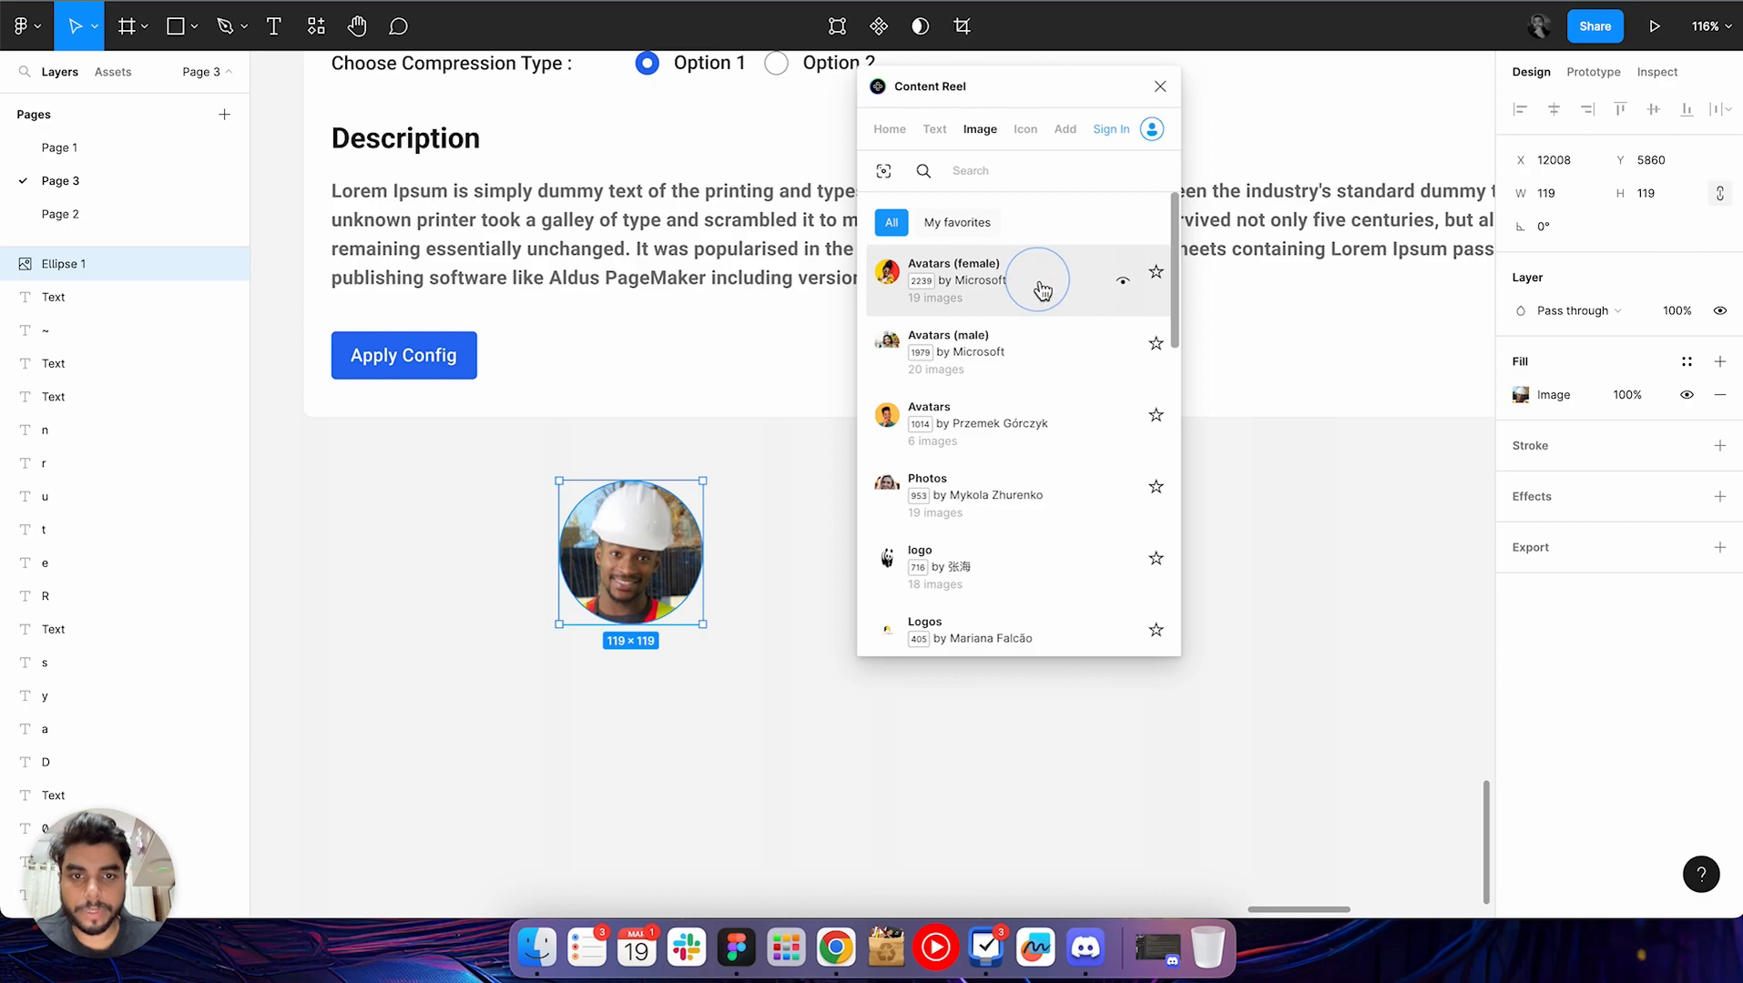
left_click(899, 285)
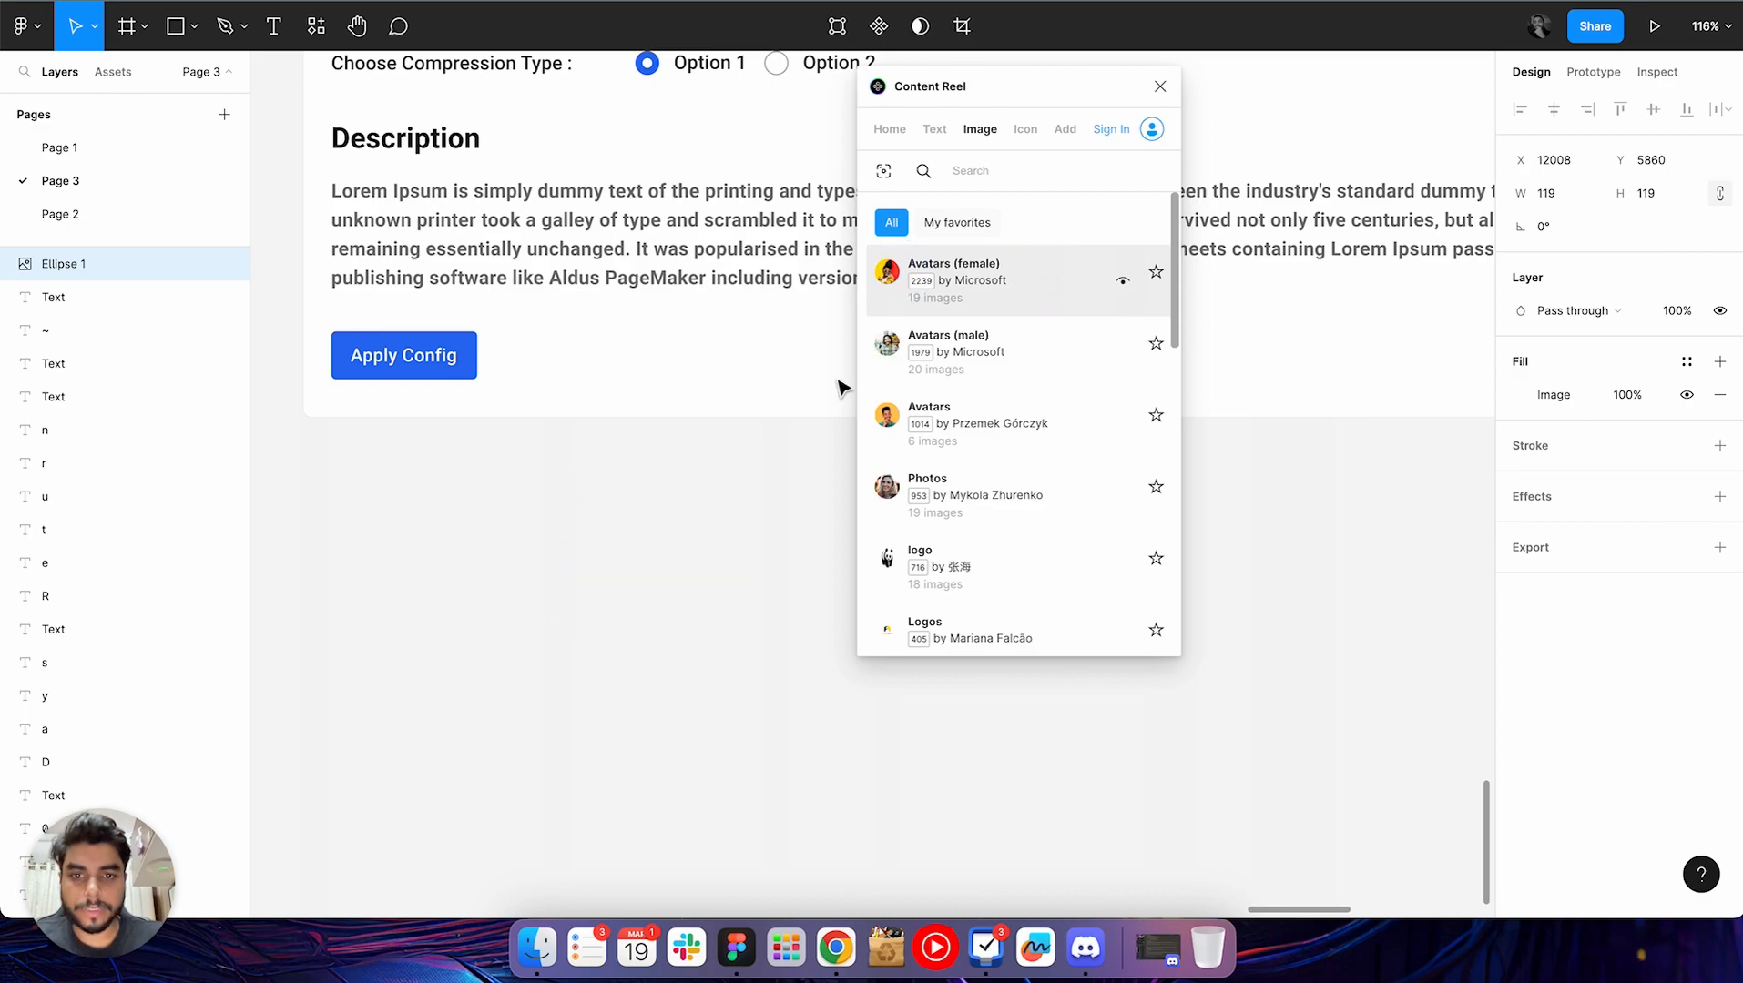
left_click(1011, 284)
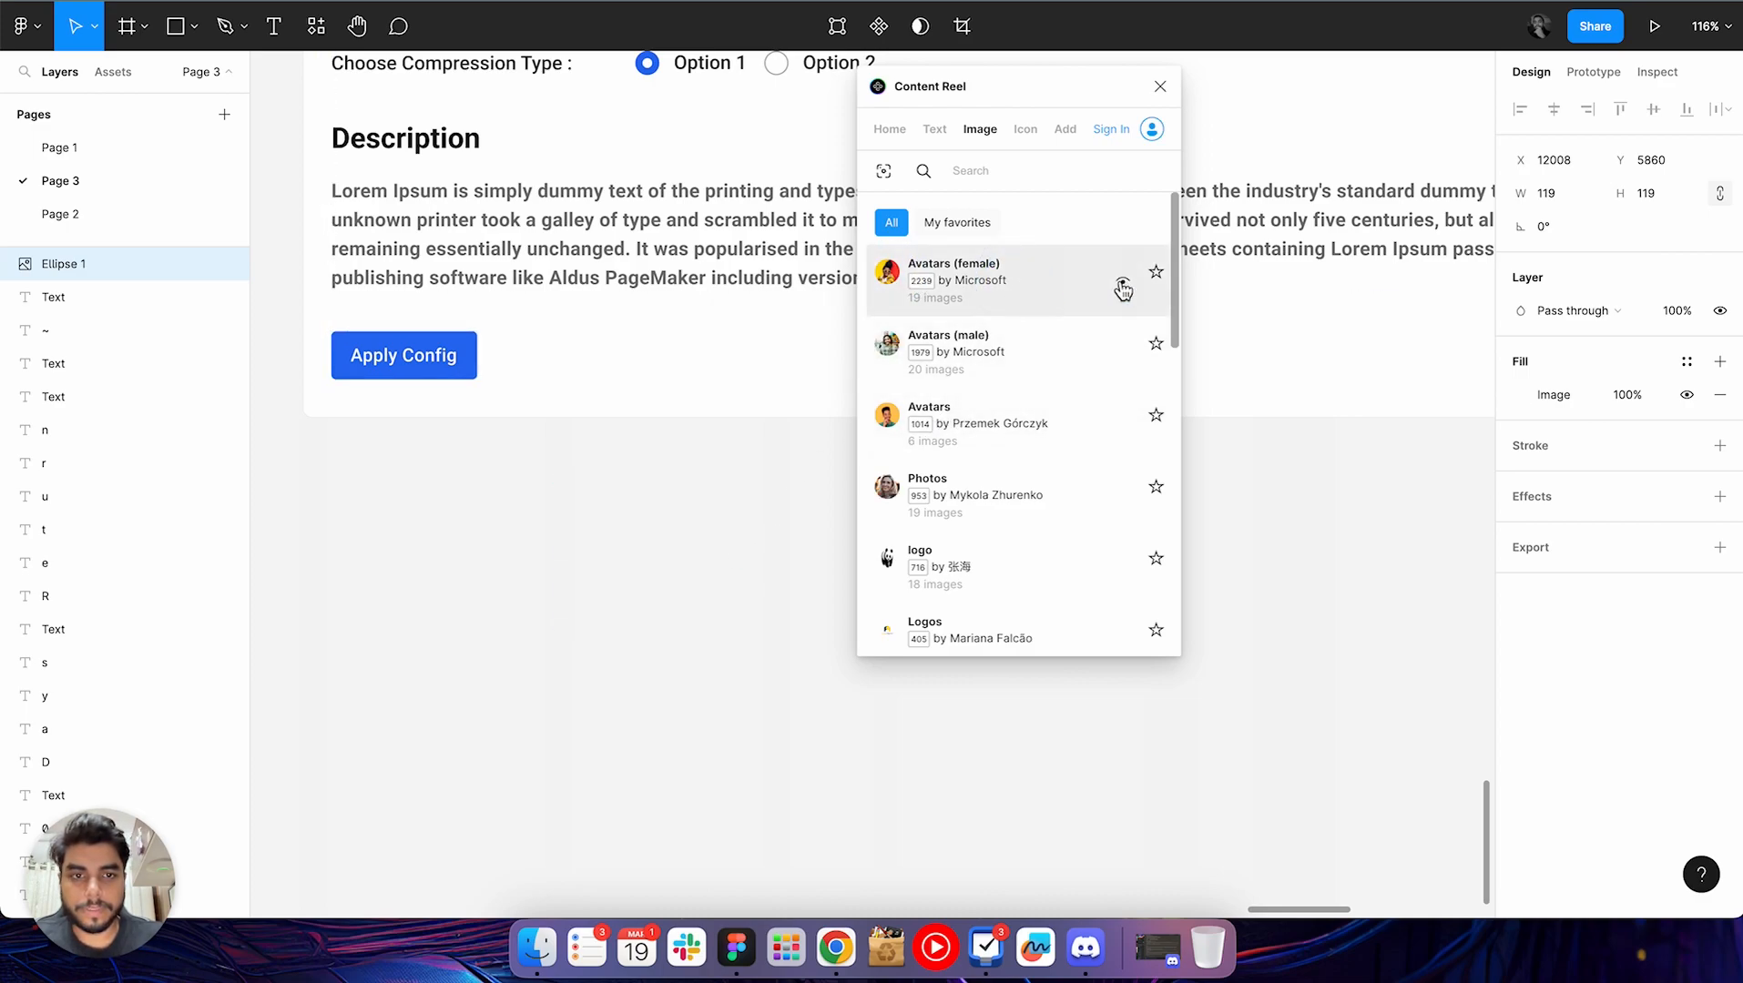
double_click(944, 271)
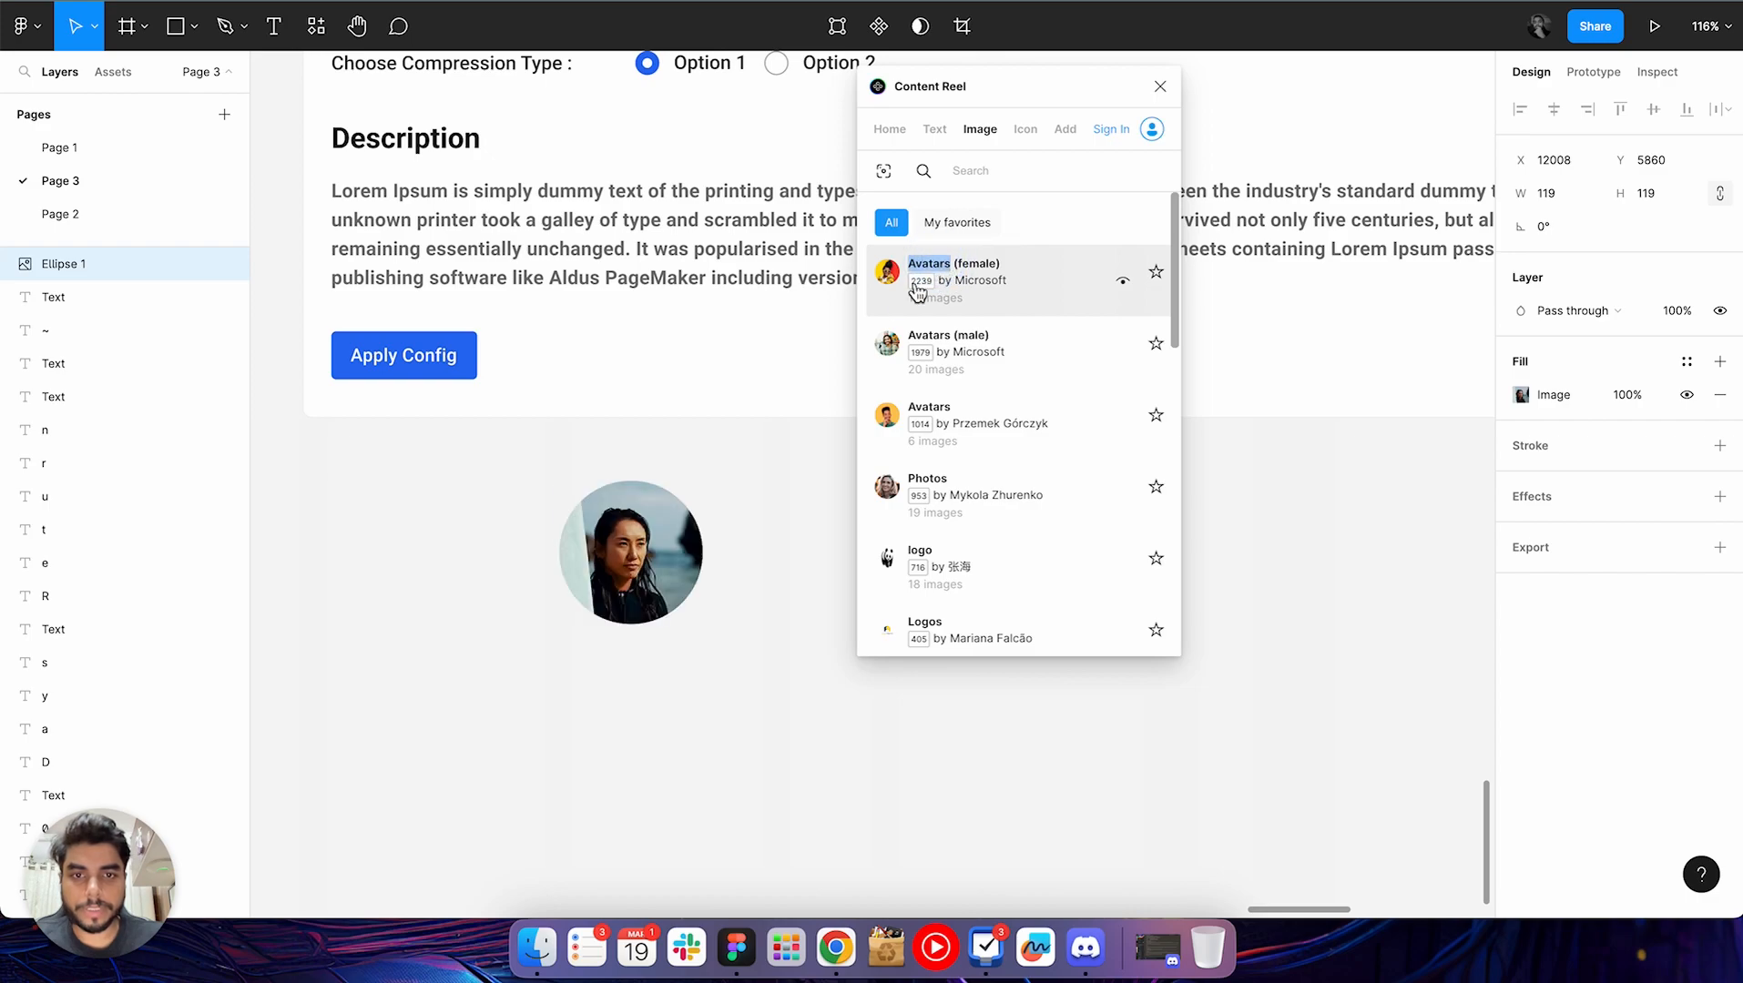
left_click(993, 372)
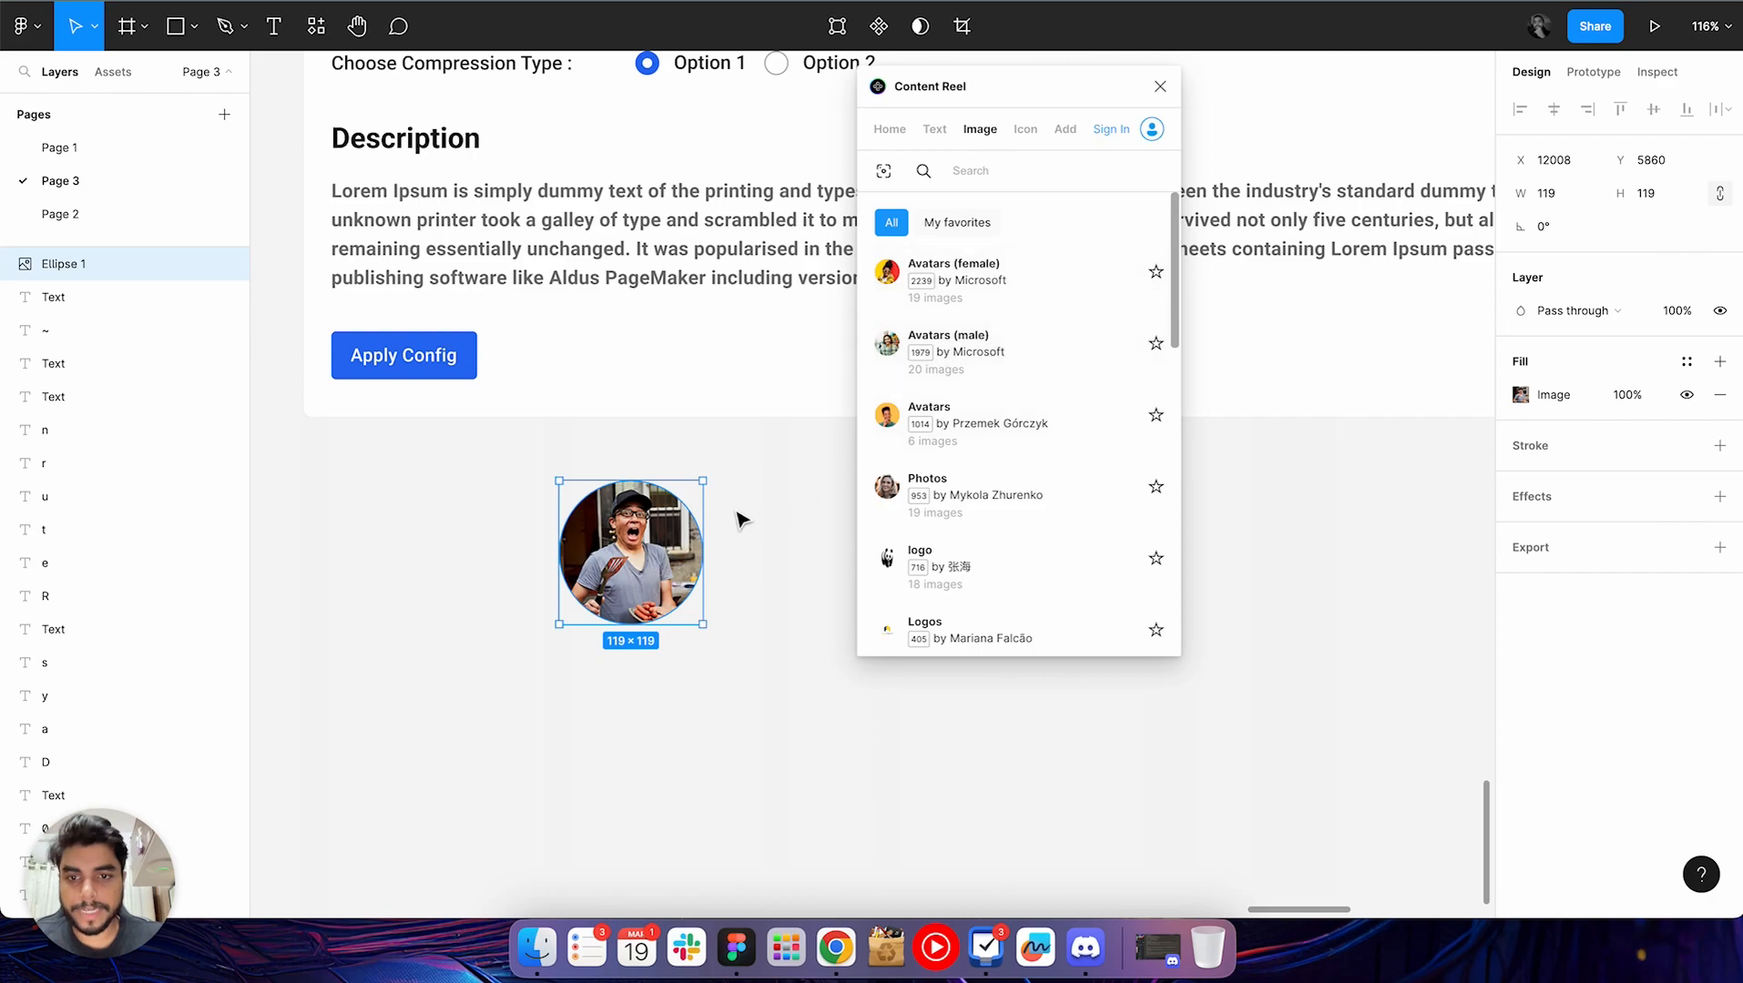
Replace the circle's picture from the Avatars (male) and Avatars collections in turn, ending with one from Avatars (male)
left_click(1028, 367)
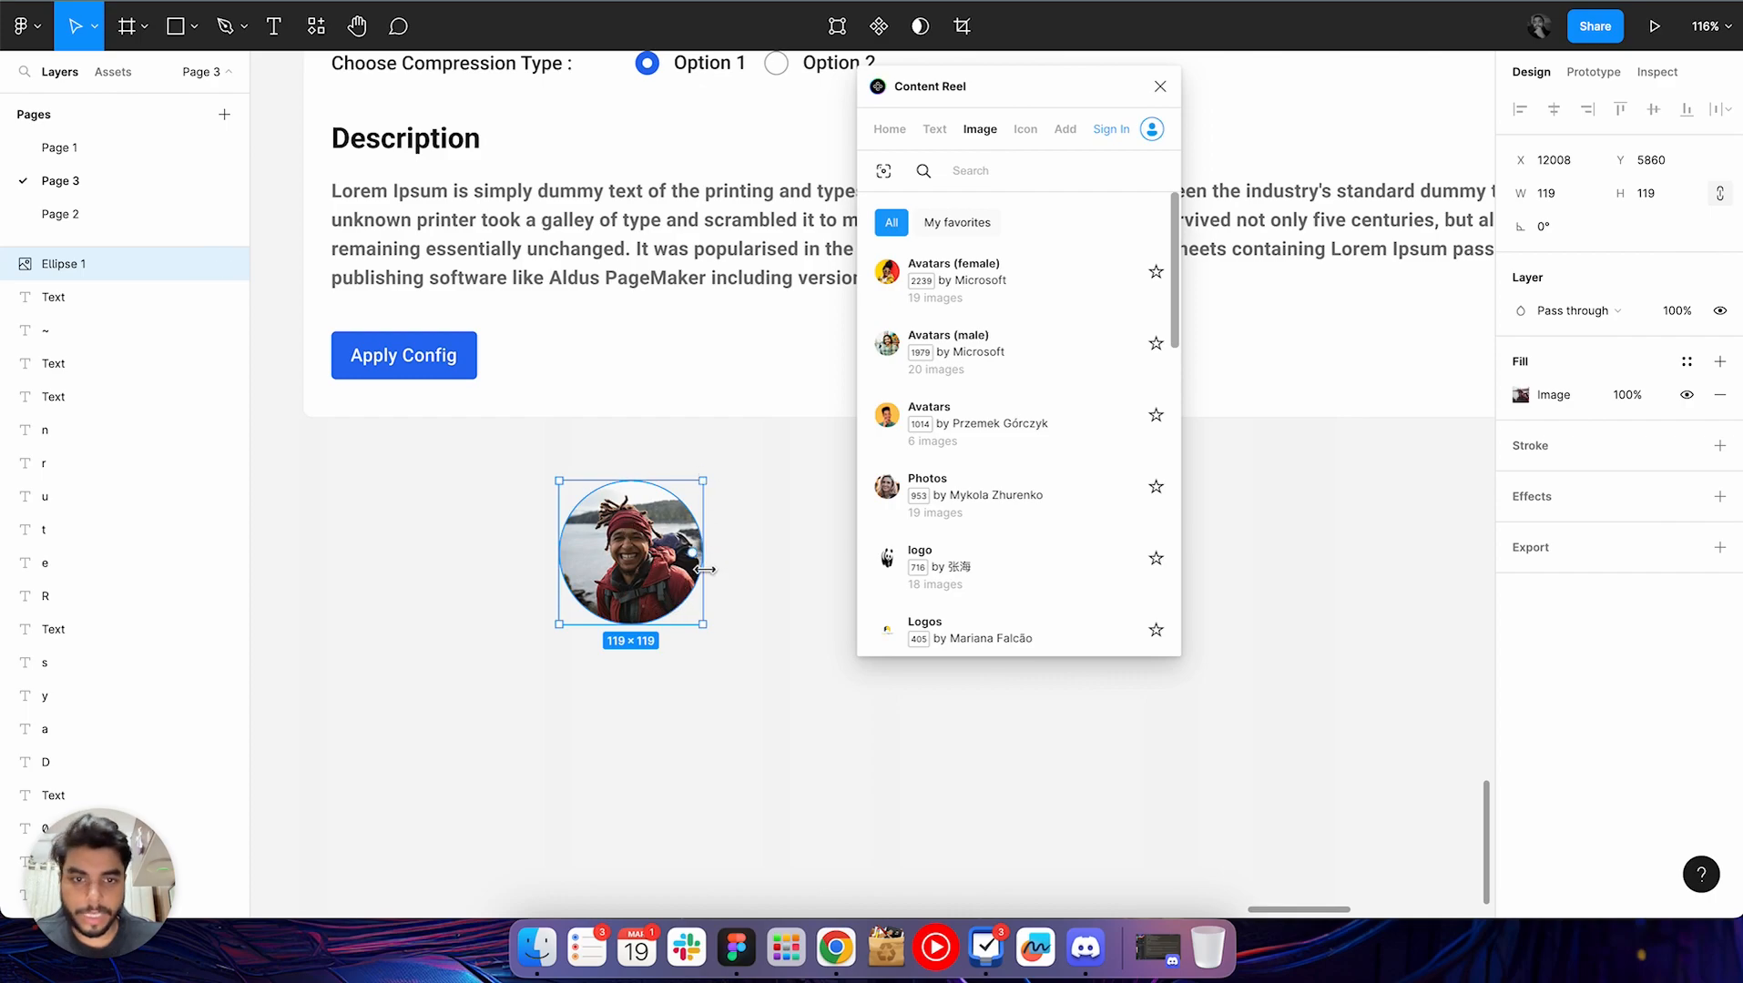
left_click(991, 421)
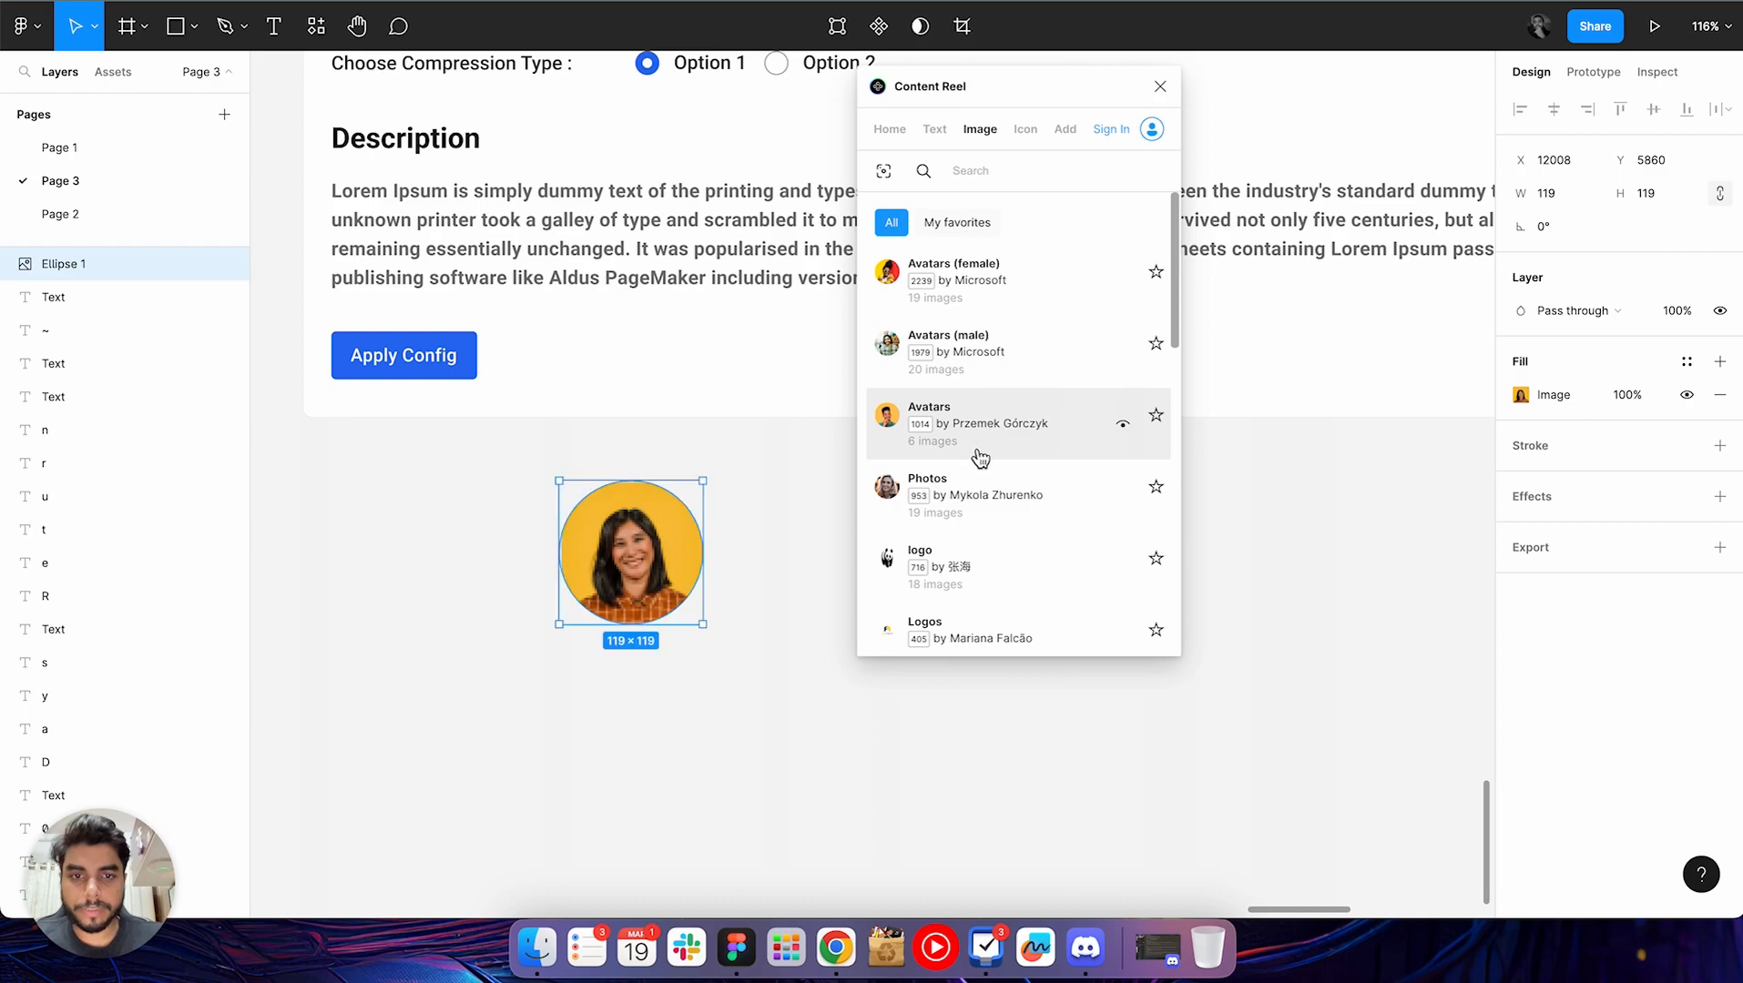
left_click(992, 362)
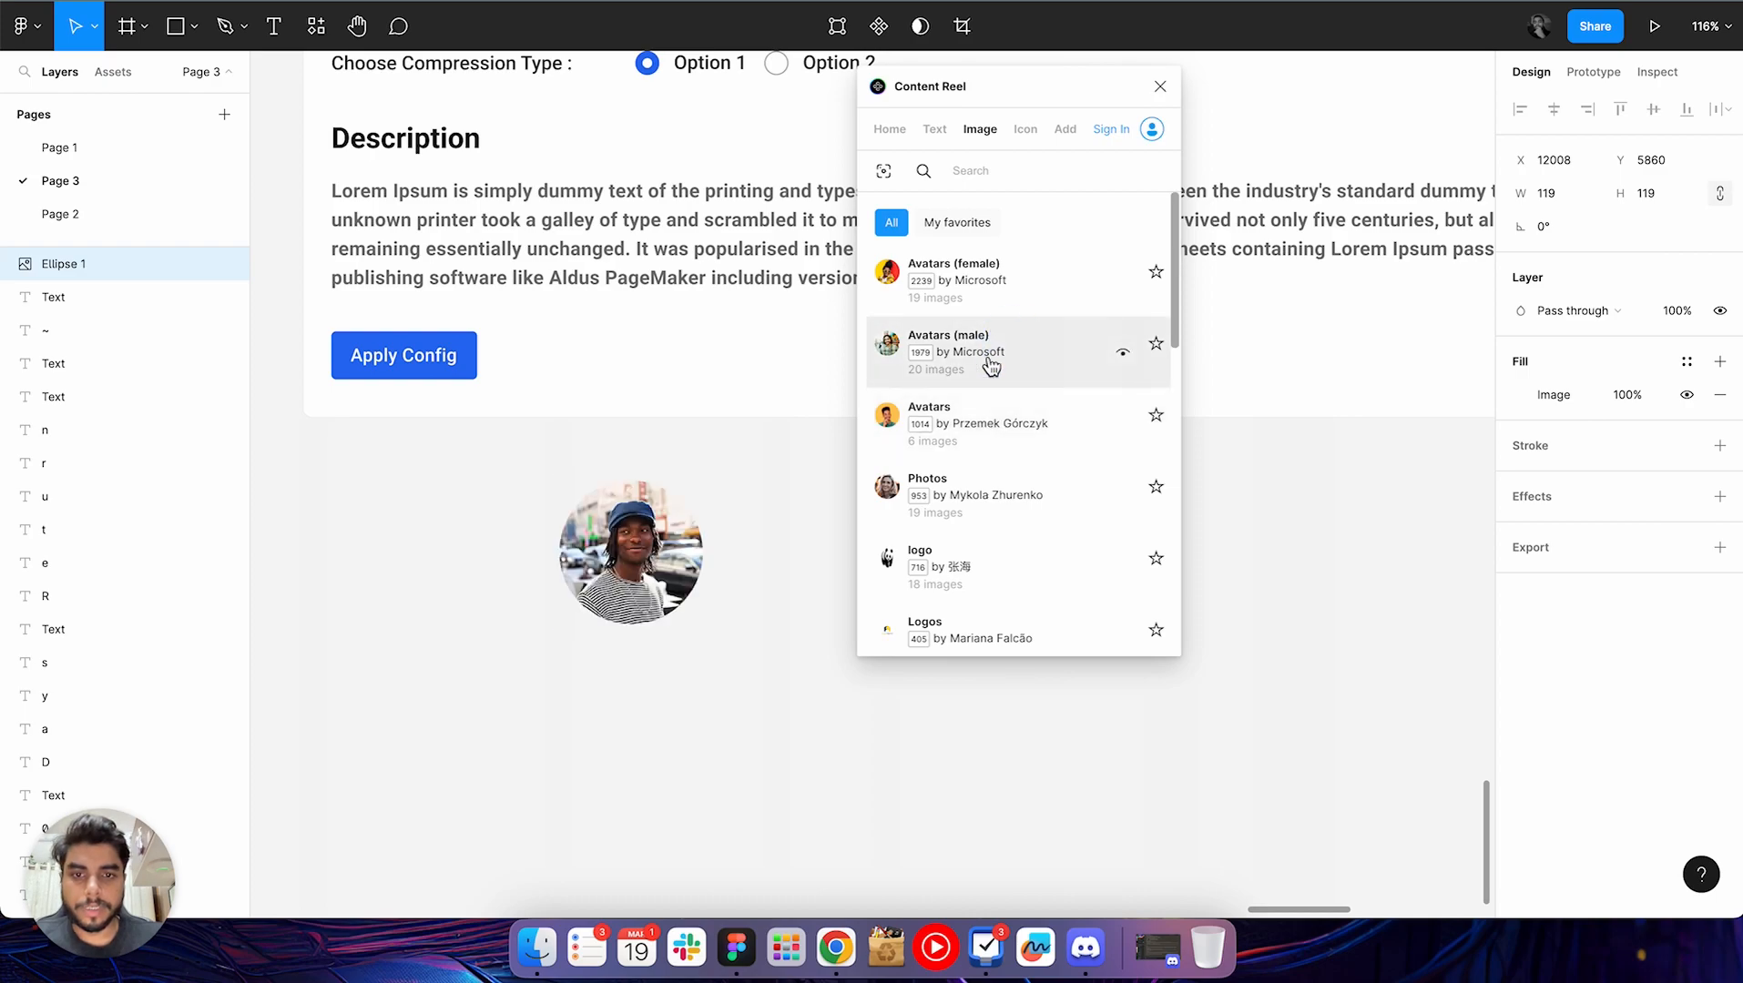
Draw a 233 × 36 text box beside the circle and fill it from the Full Name (first last) collection in Content Reel's favorites
left_click(777, 573)
scroll(774, 572, "right", 5)
key("t")
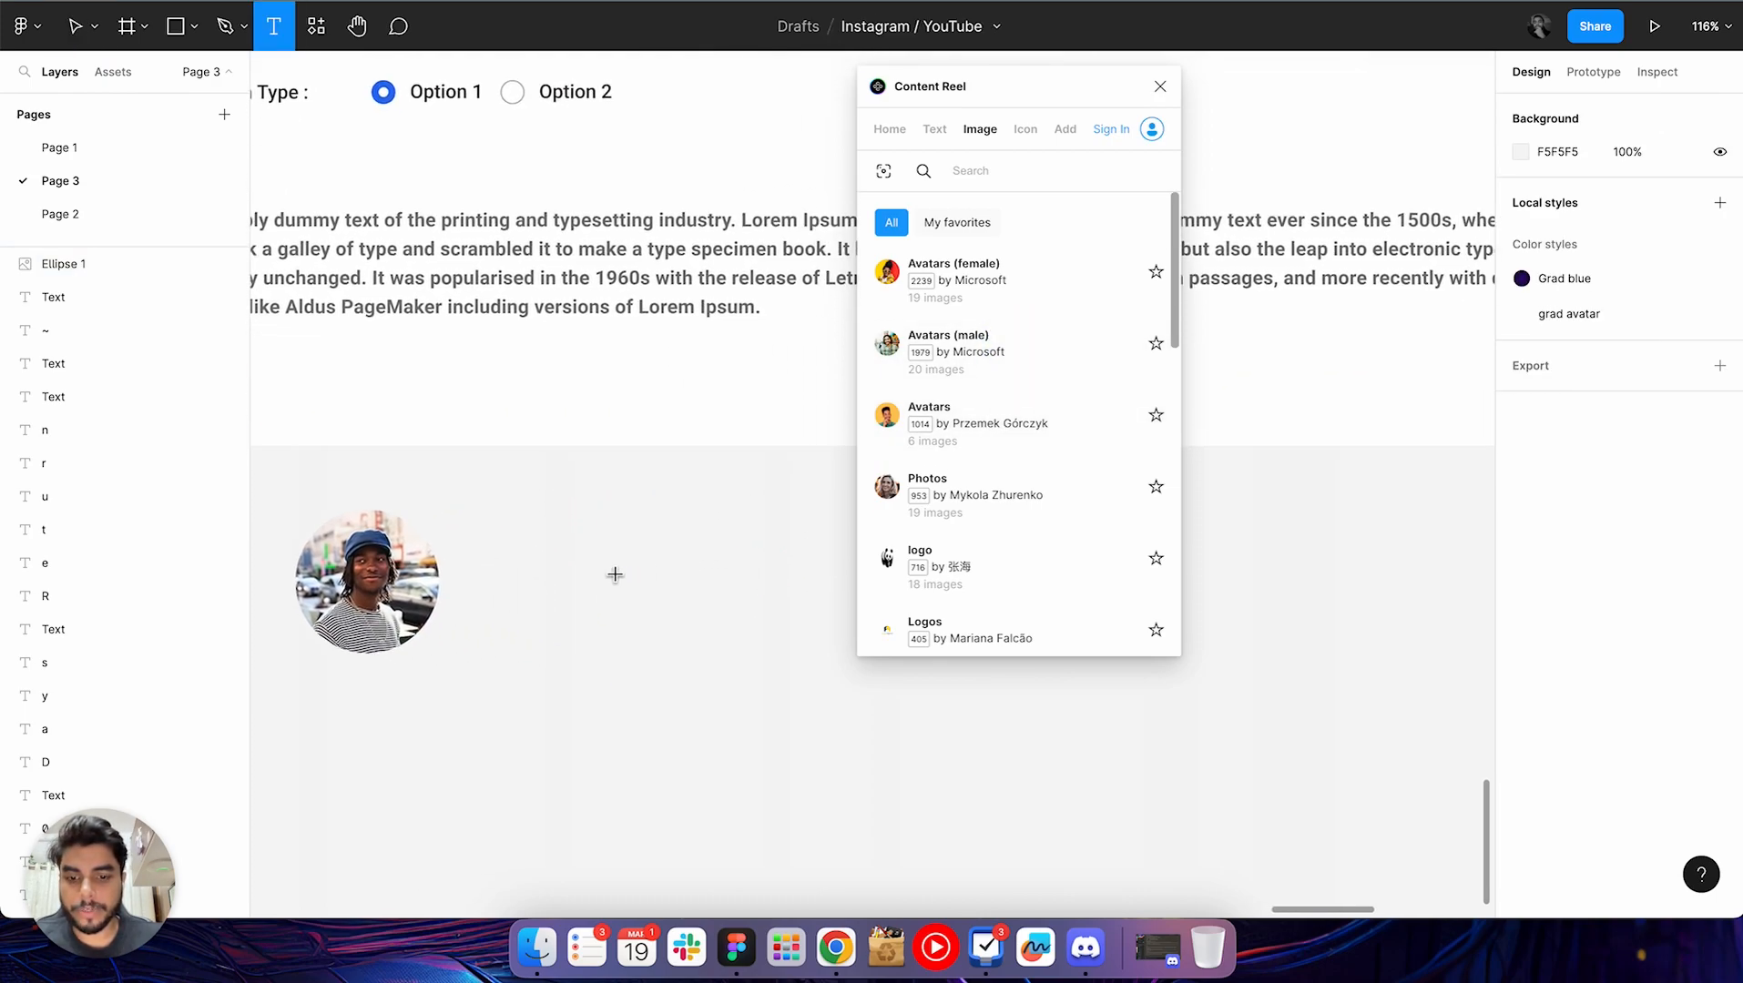
left_click_drag(514, 546, 796, 590)
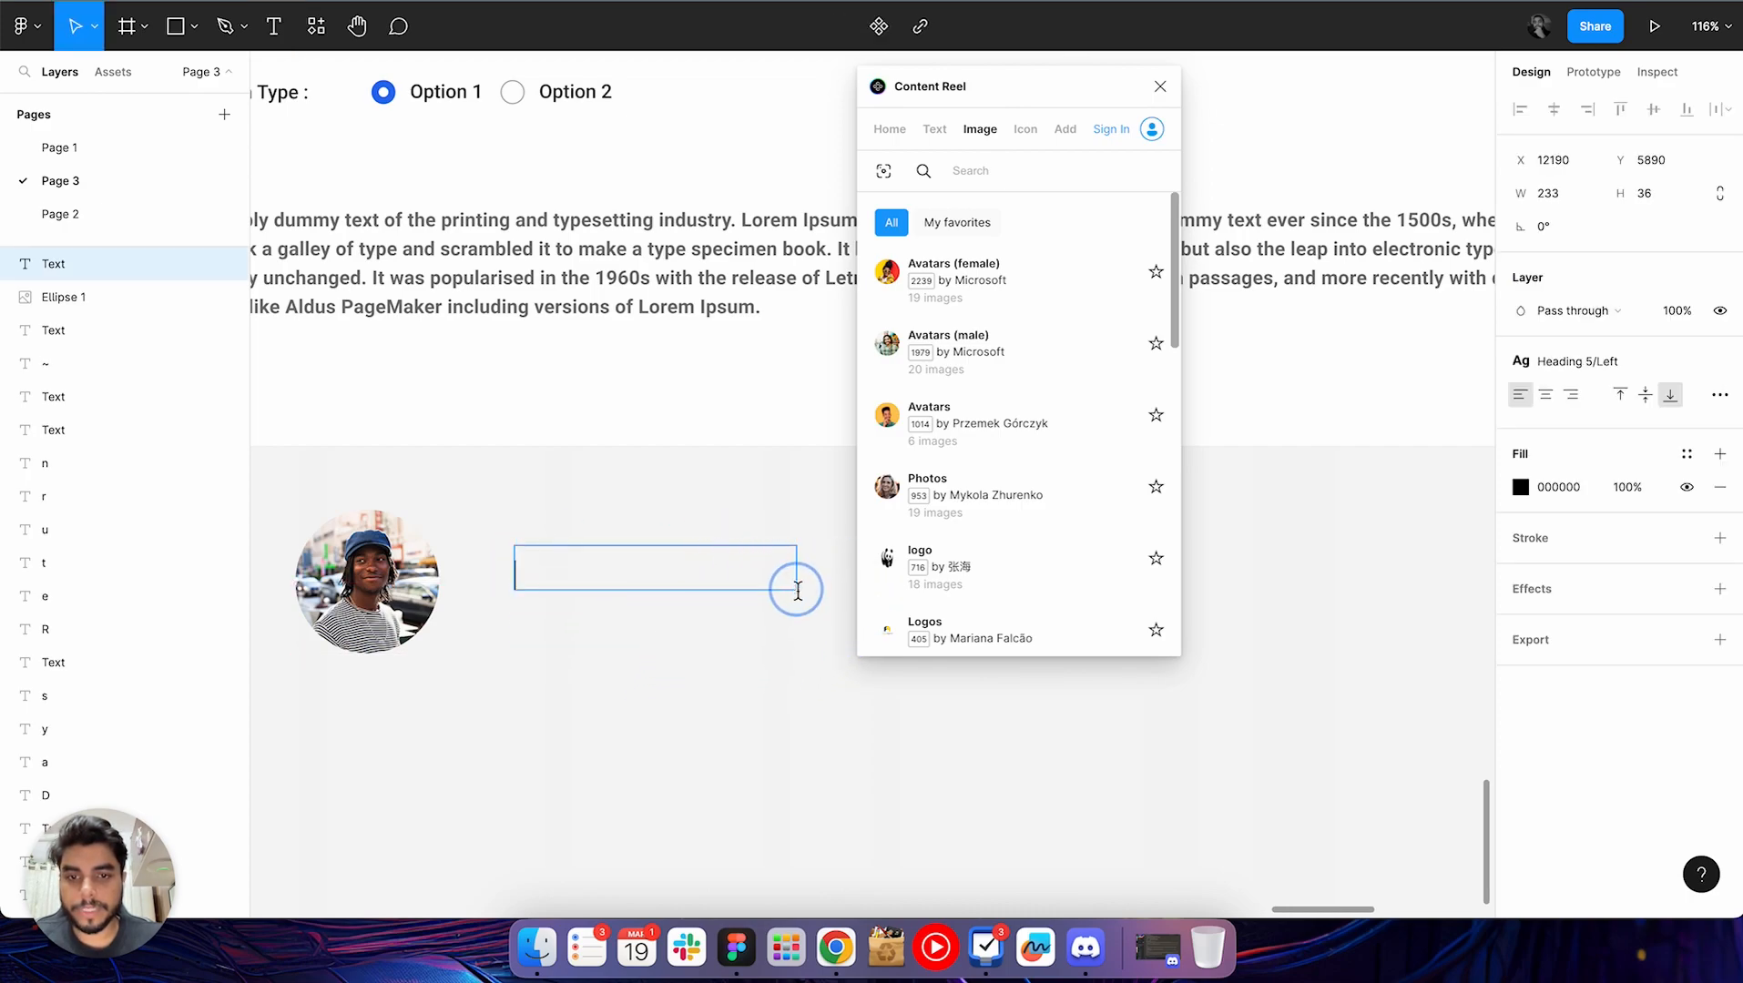
left_click(935, 130)
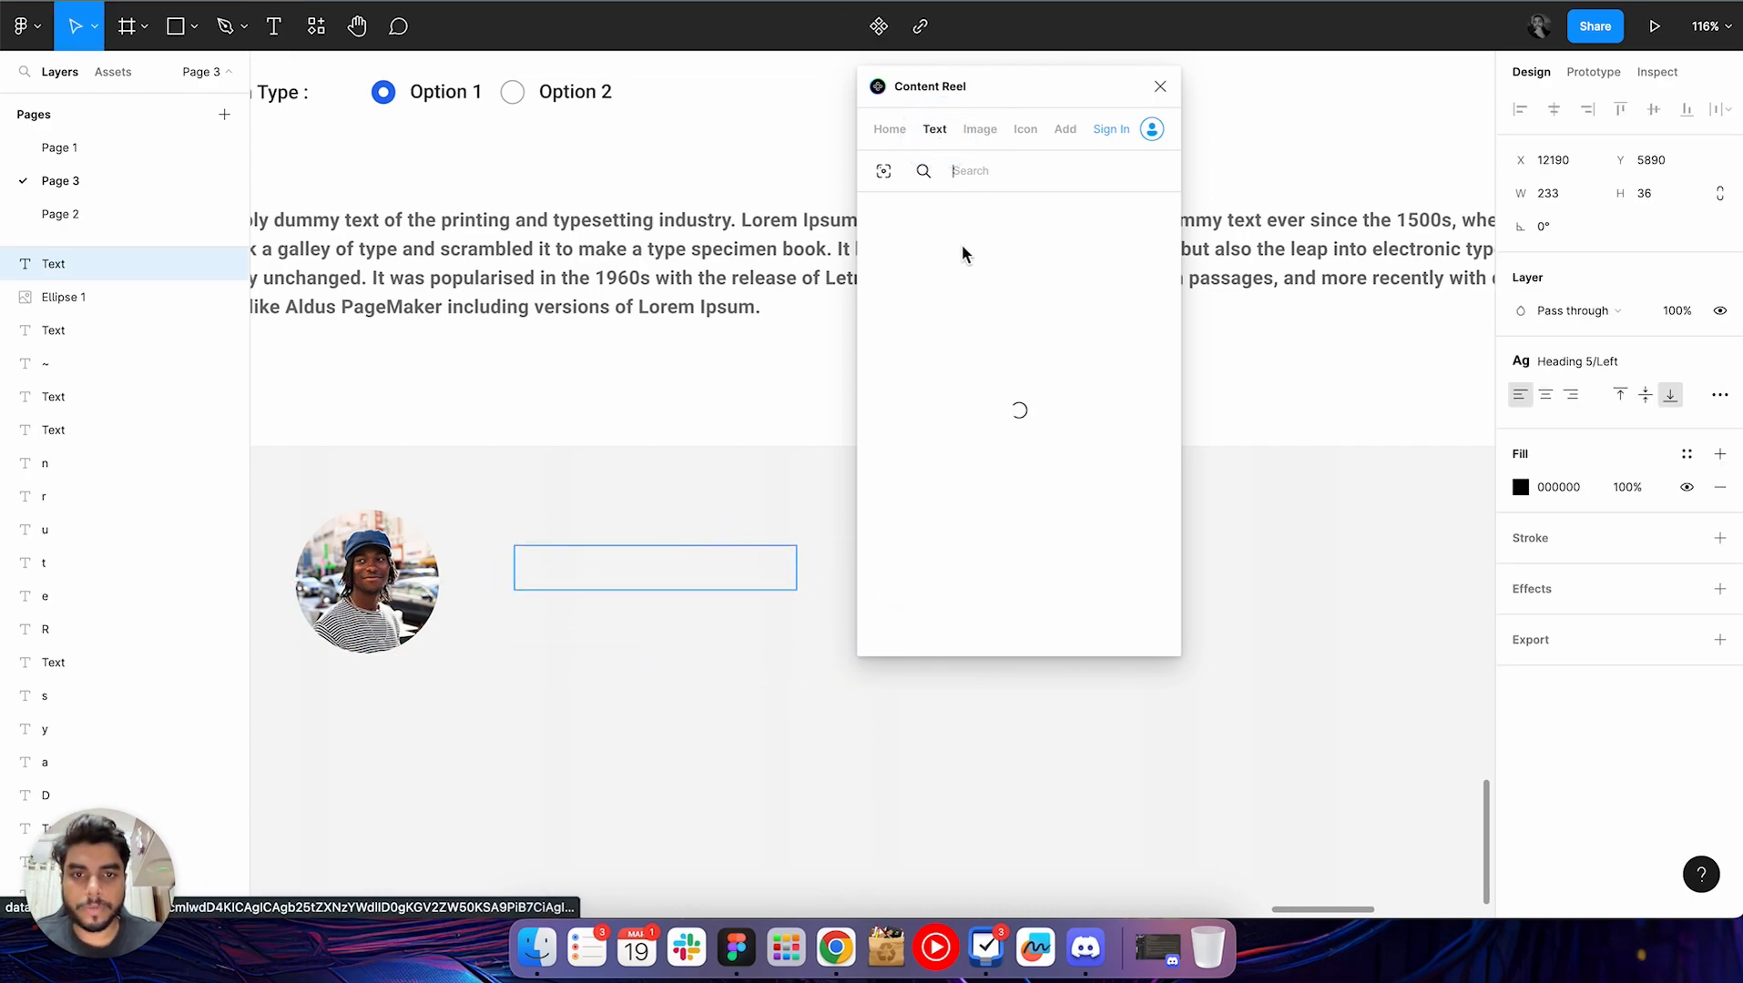
left_click(913, 140)
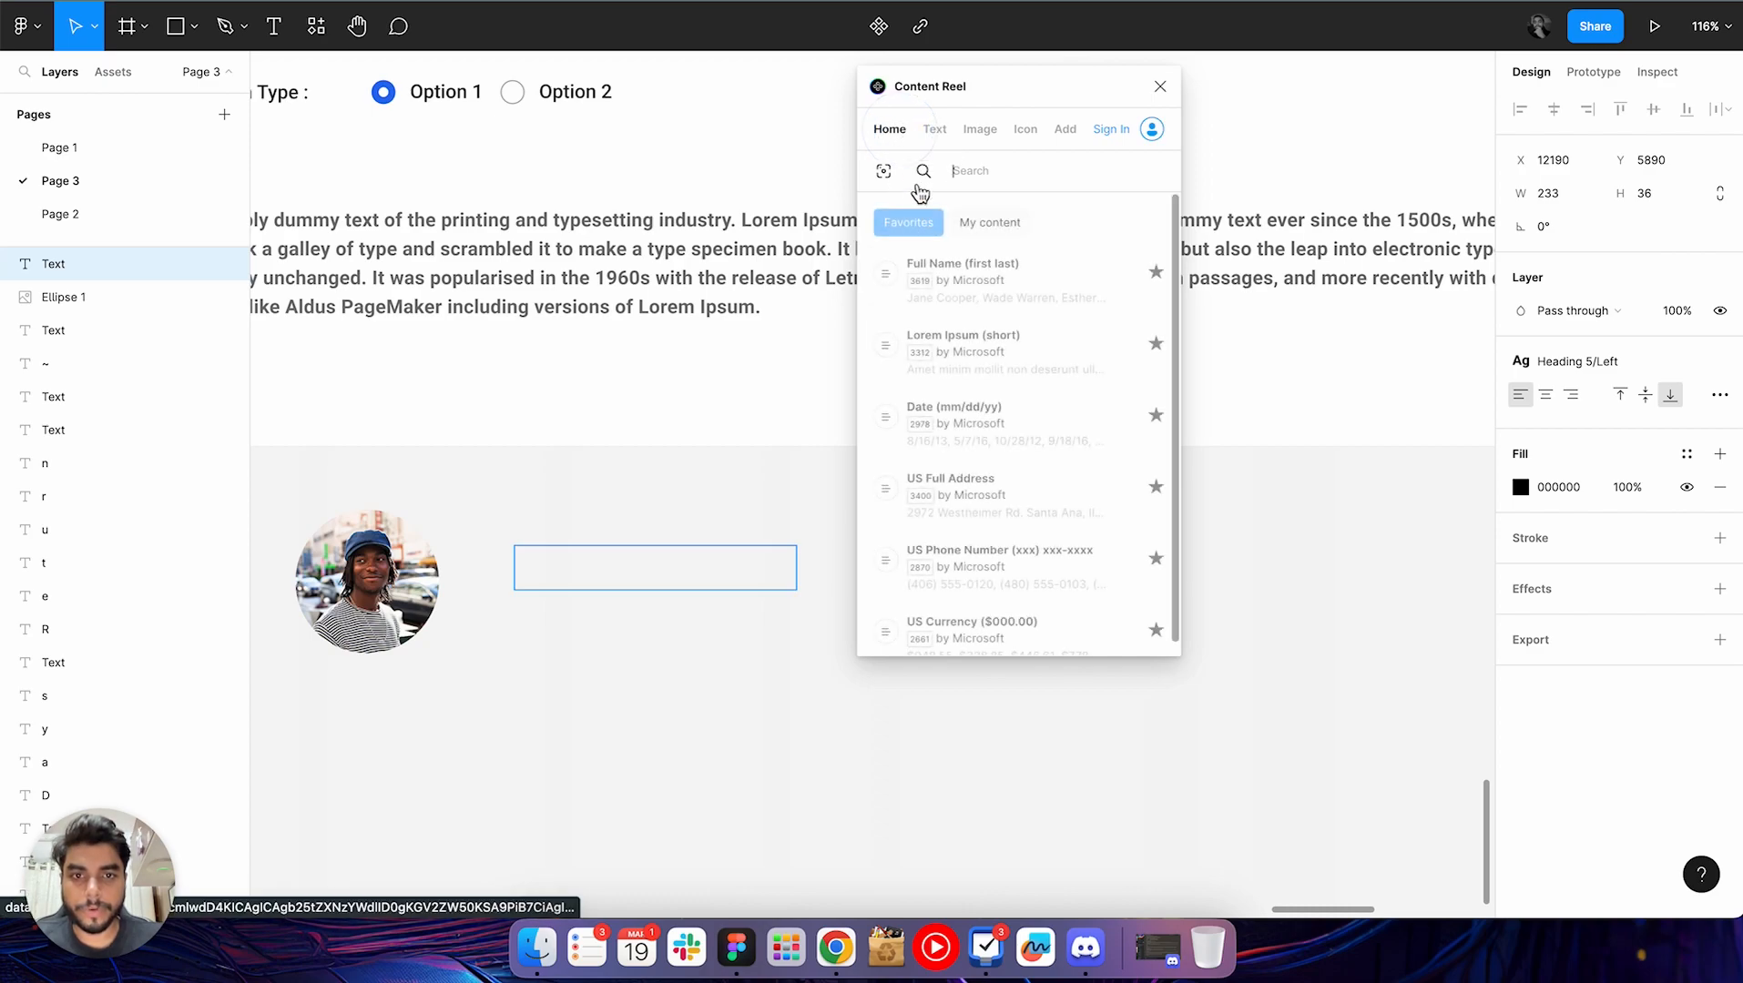
left_click(971, 303)
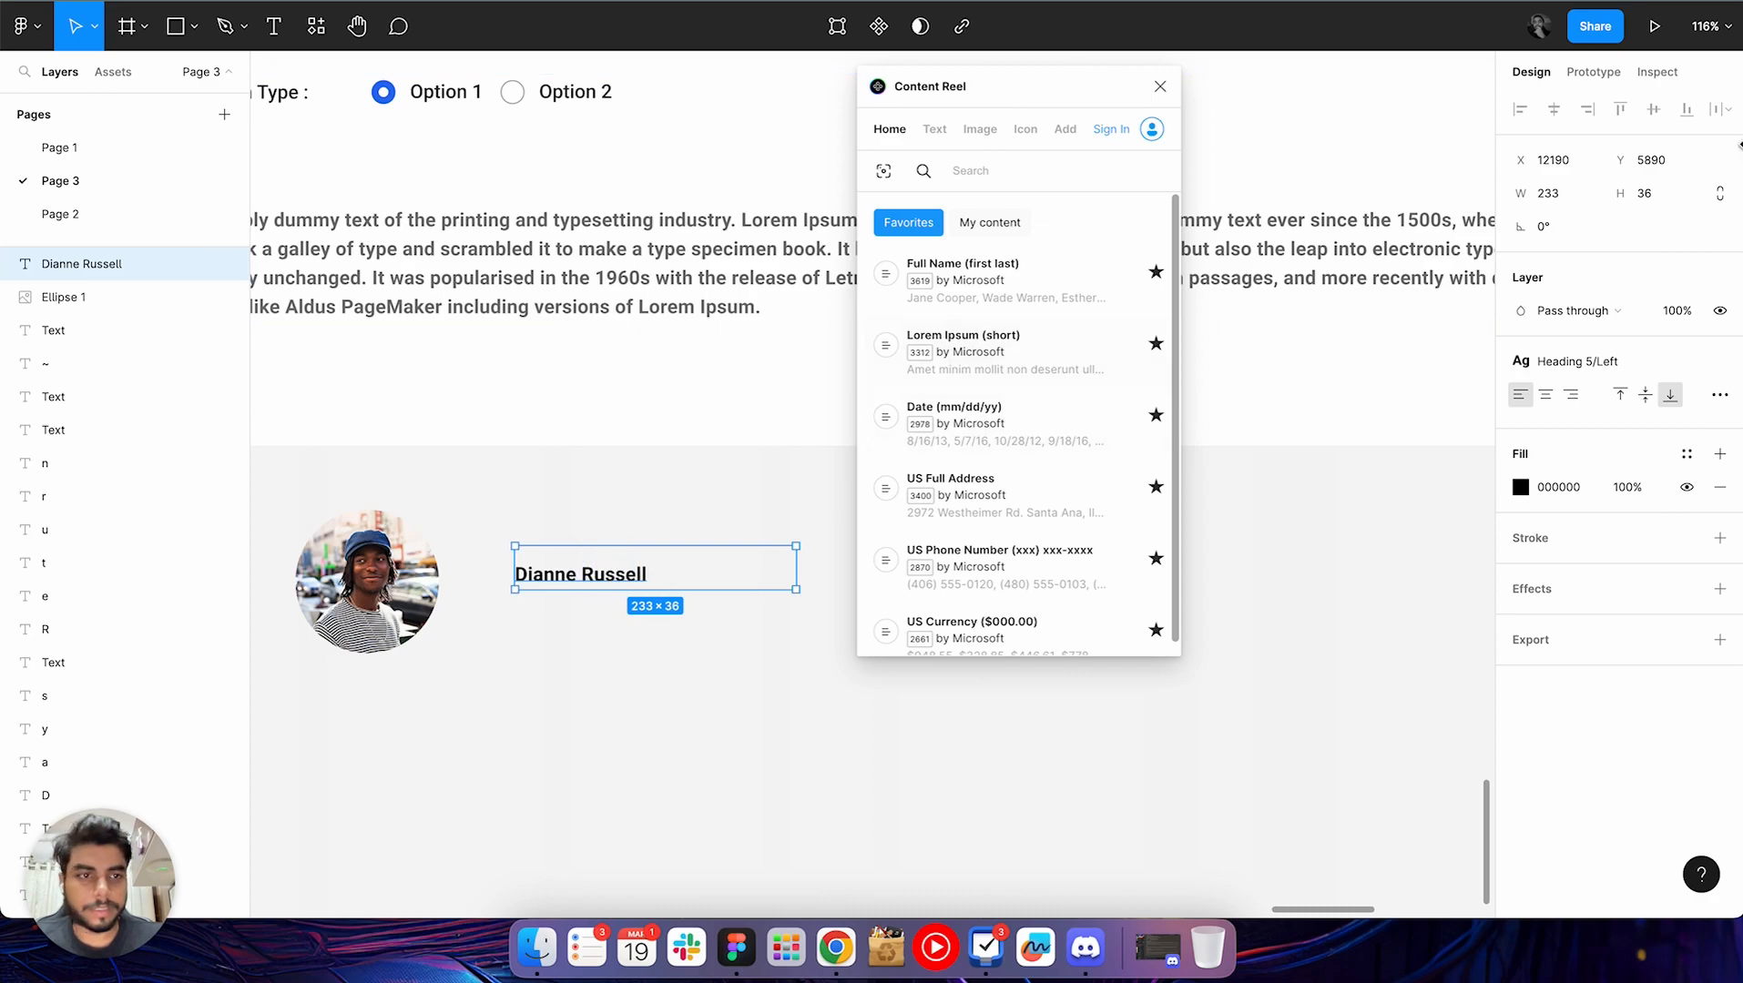
Bring the name text closer to the circle and add a copy below it filled from the US Full Address collection
left_click_drag(643, 580, 583, 631)
key("alt")
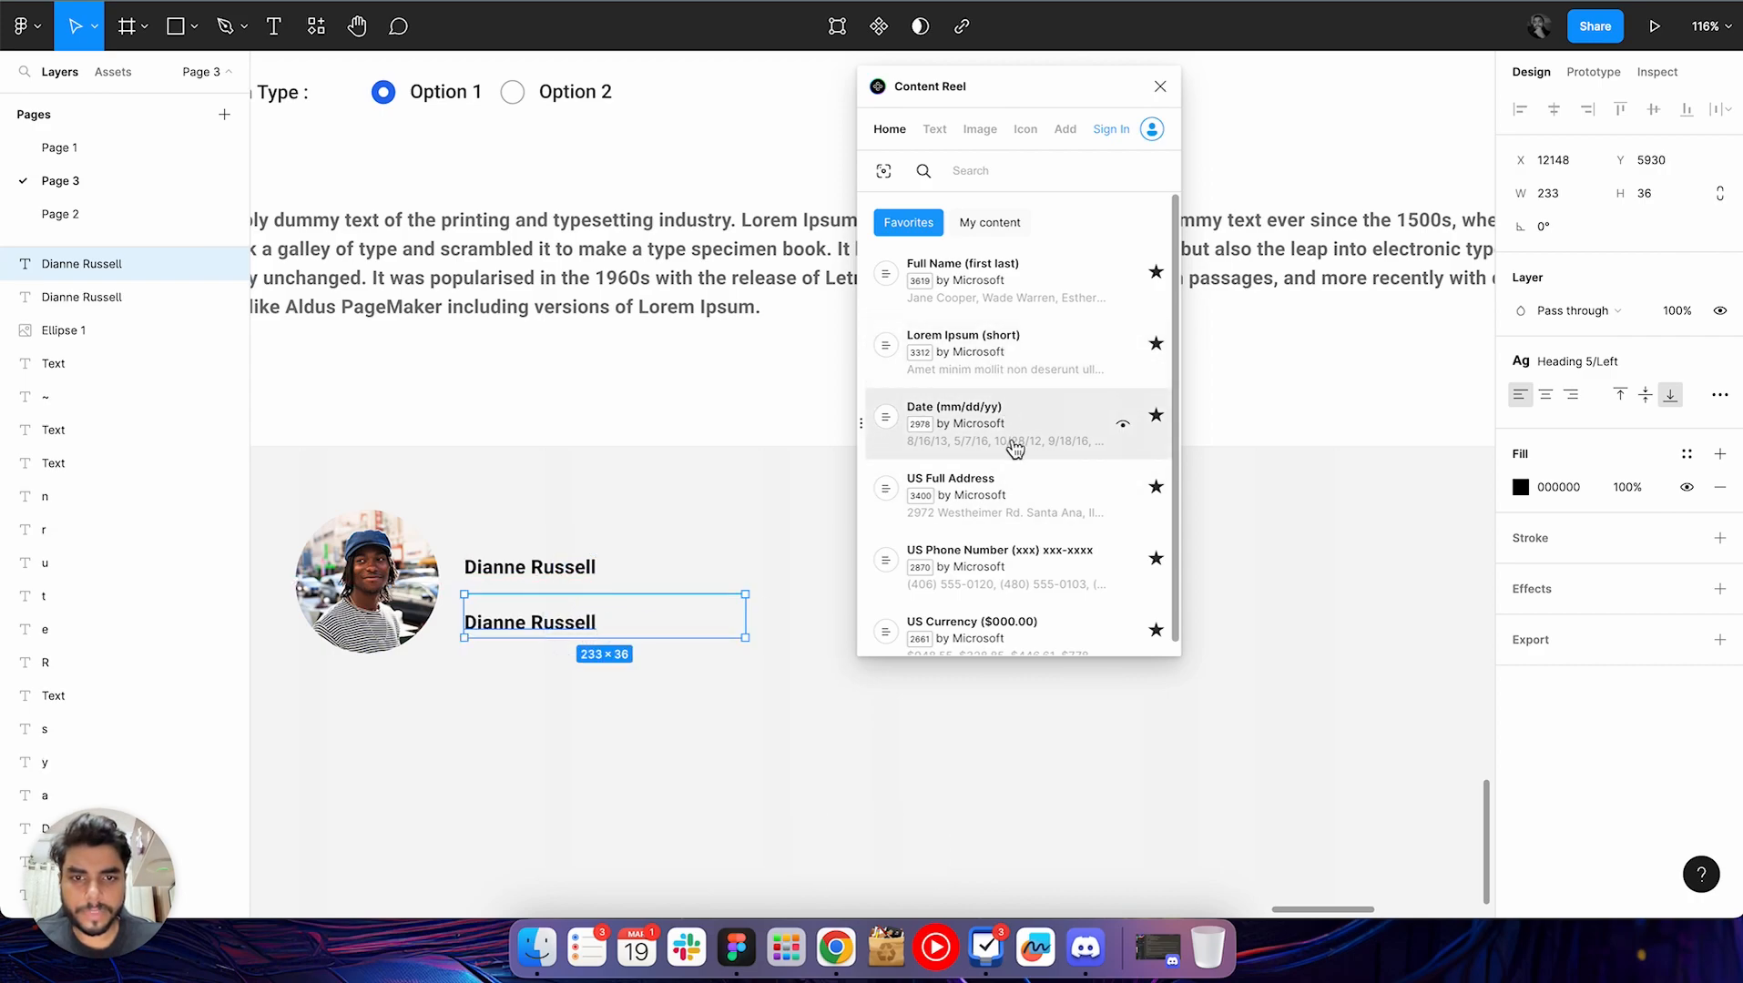
left_click(1000, 517)
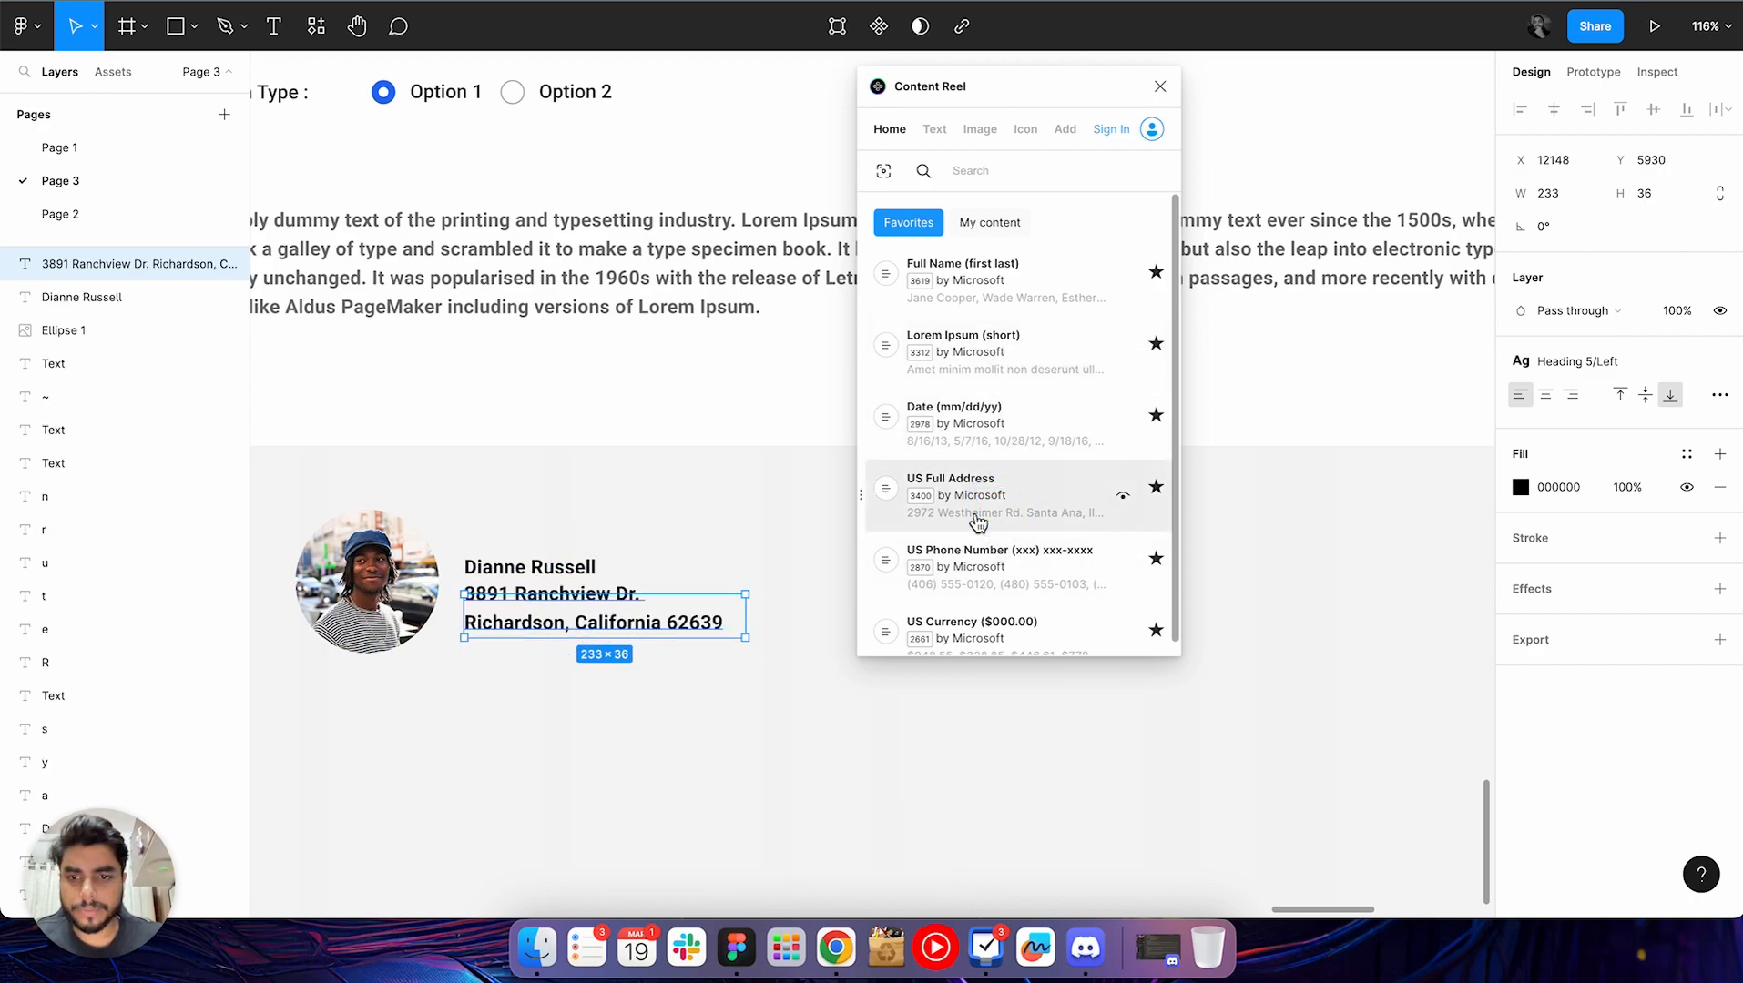
Widen the address text box to 566
left_click_drag(755, 623, 692, 684)
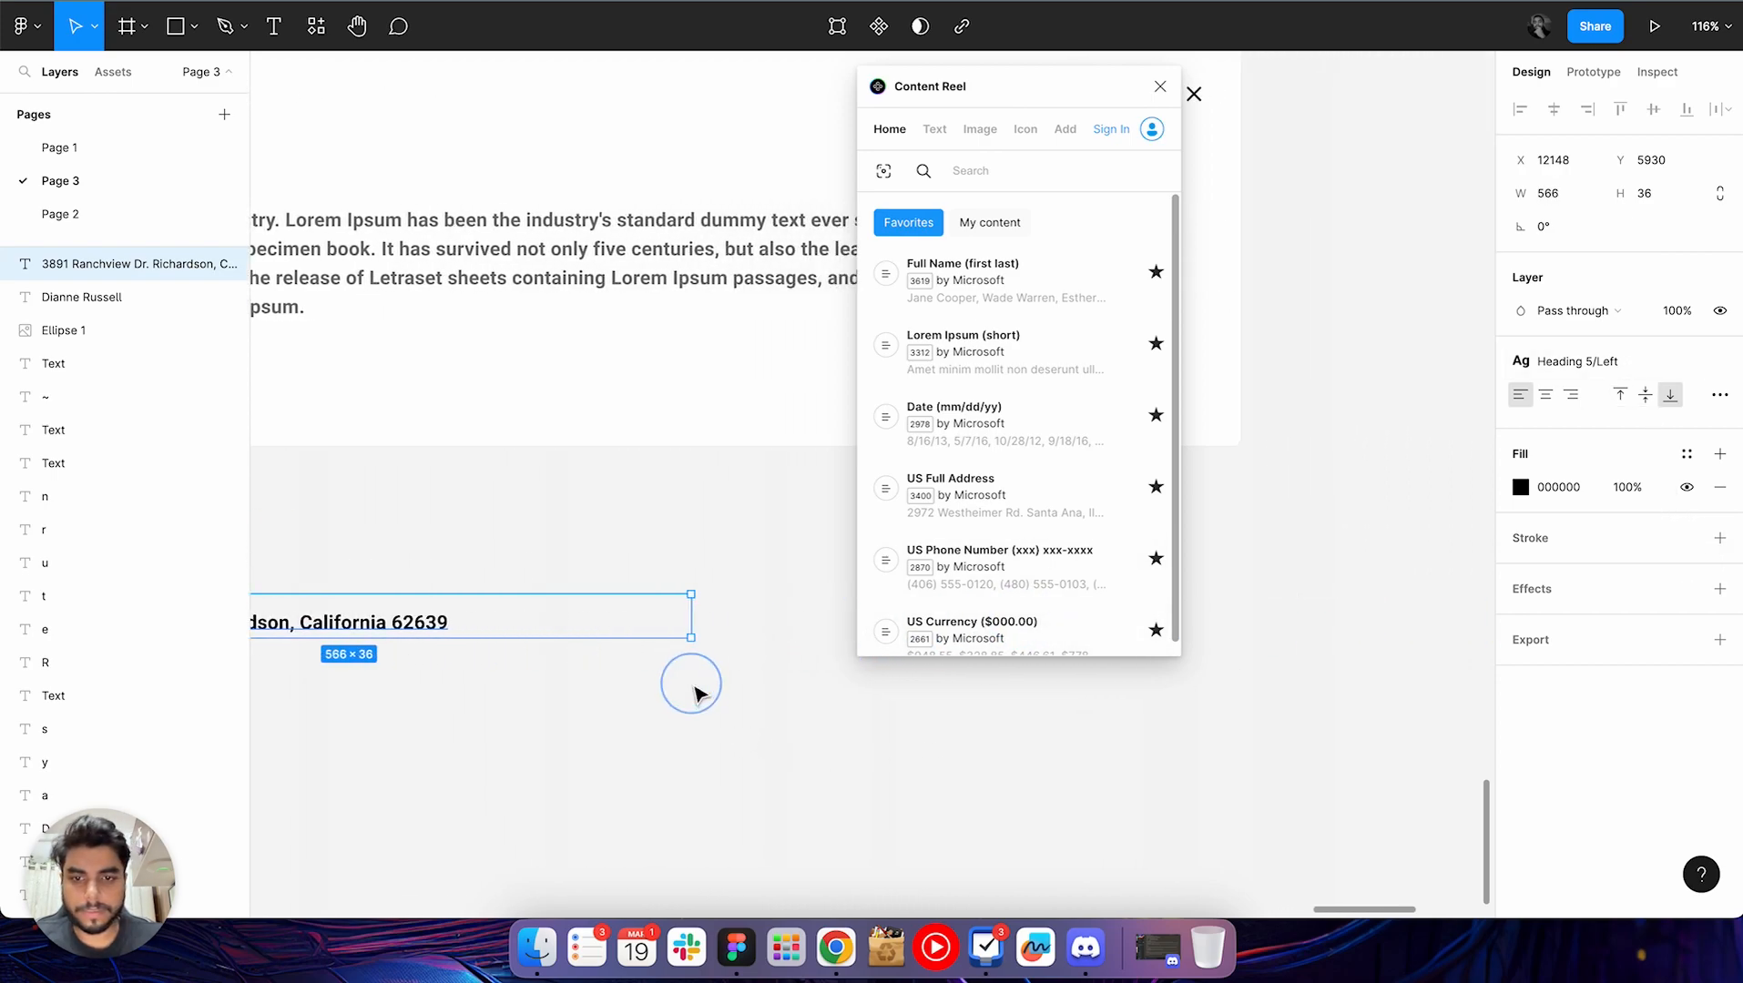
scroll(642, 669, "left", 5)
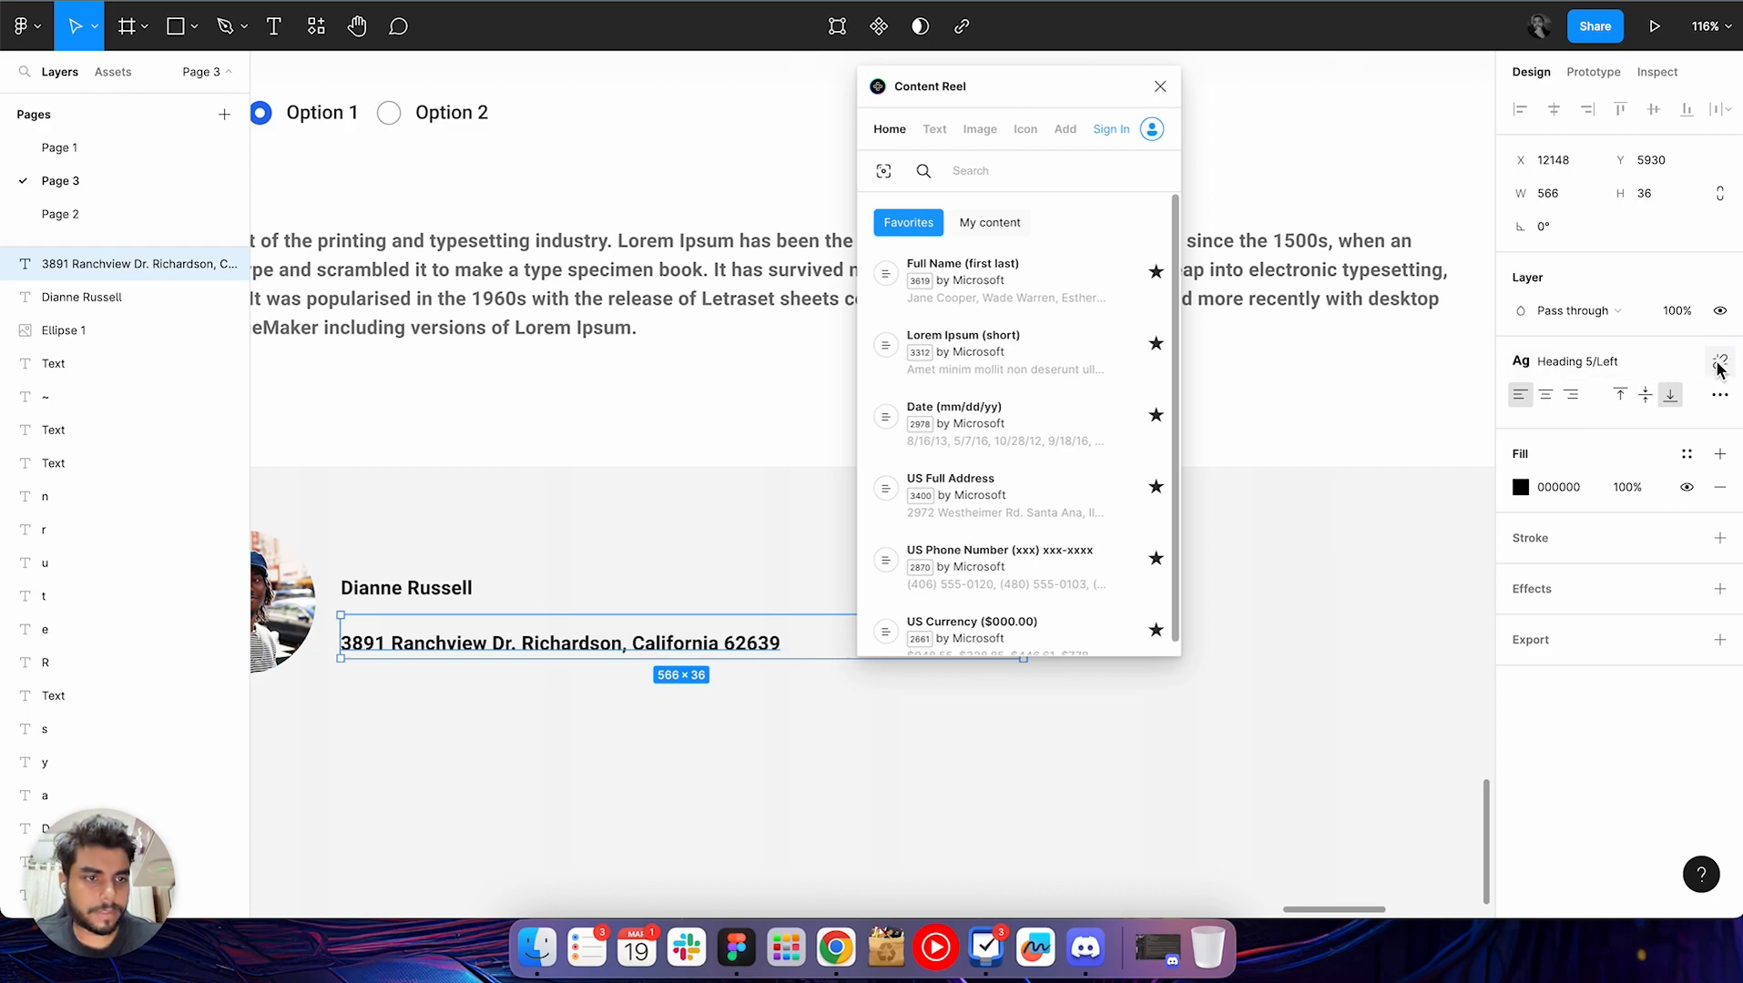
left_click(1634, 370)
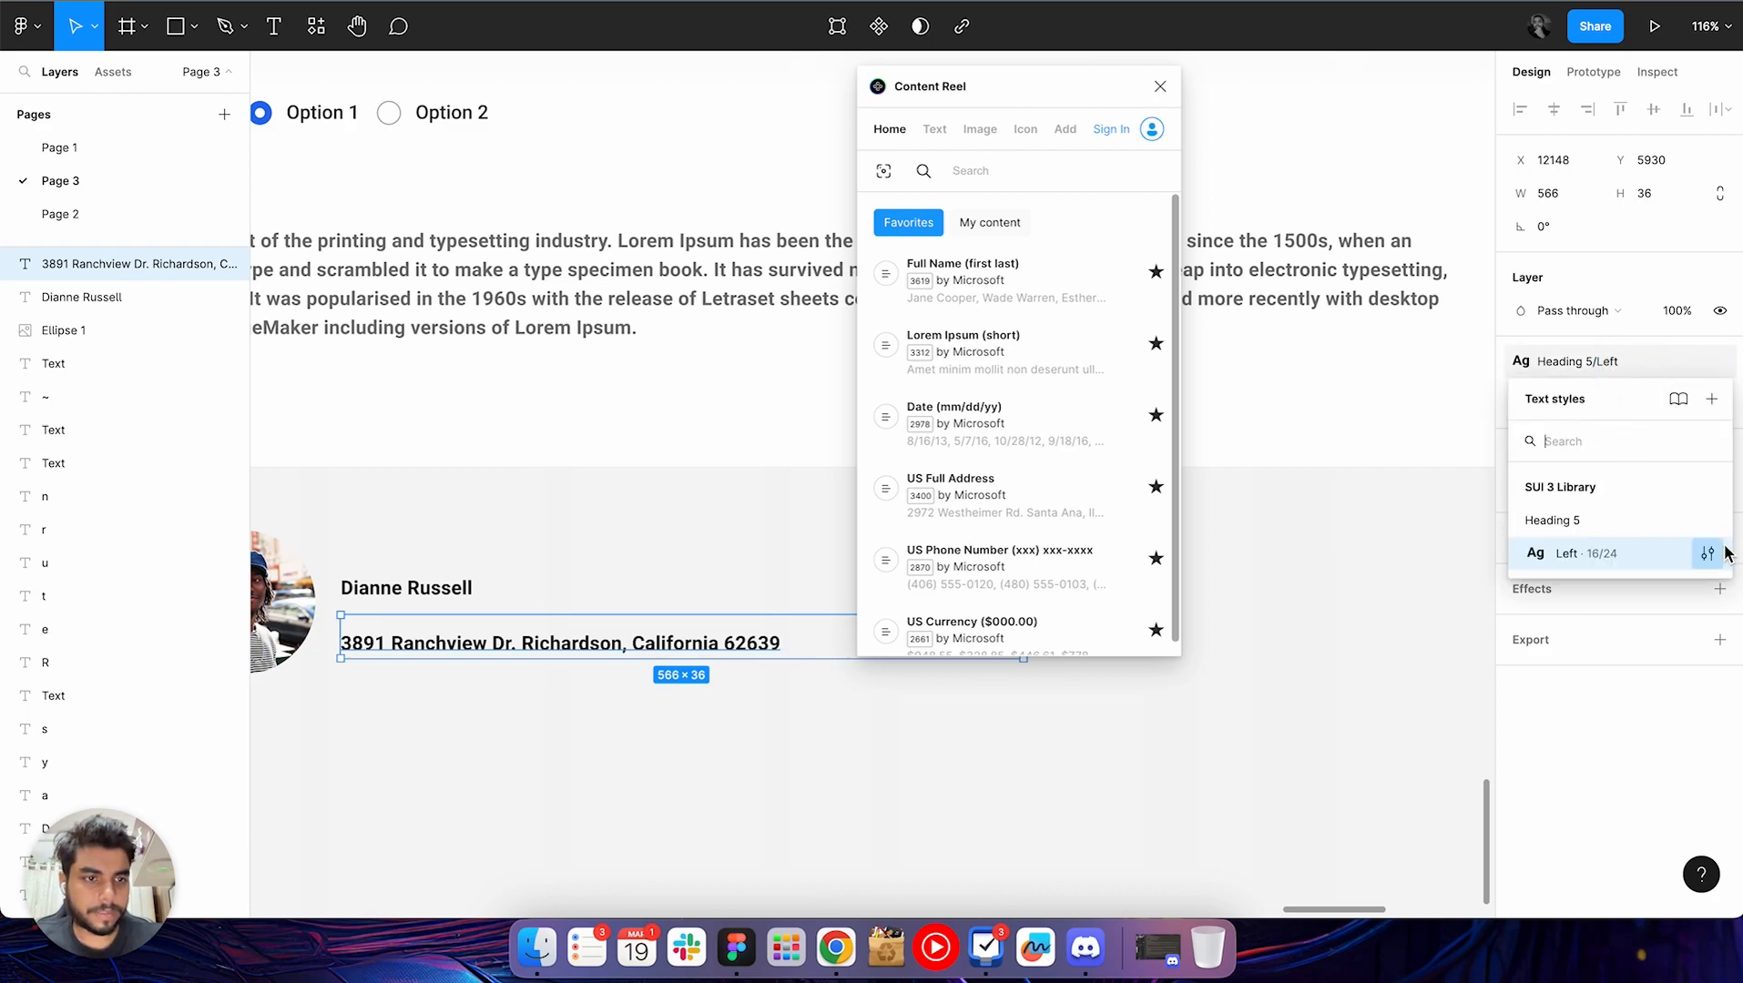
left_click(1707, 553)
left_click(1254, 415)
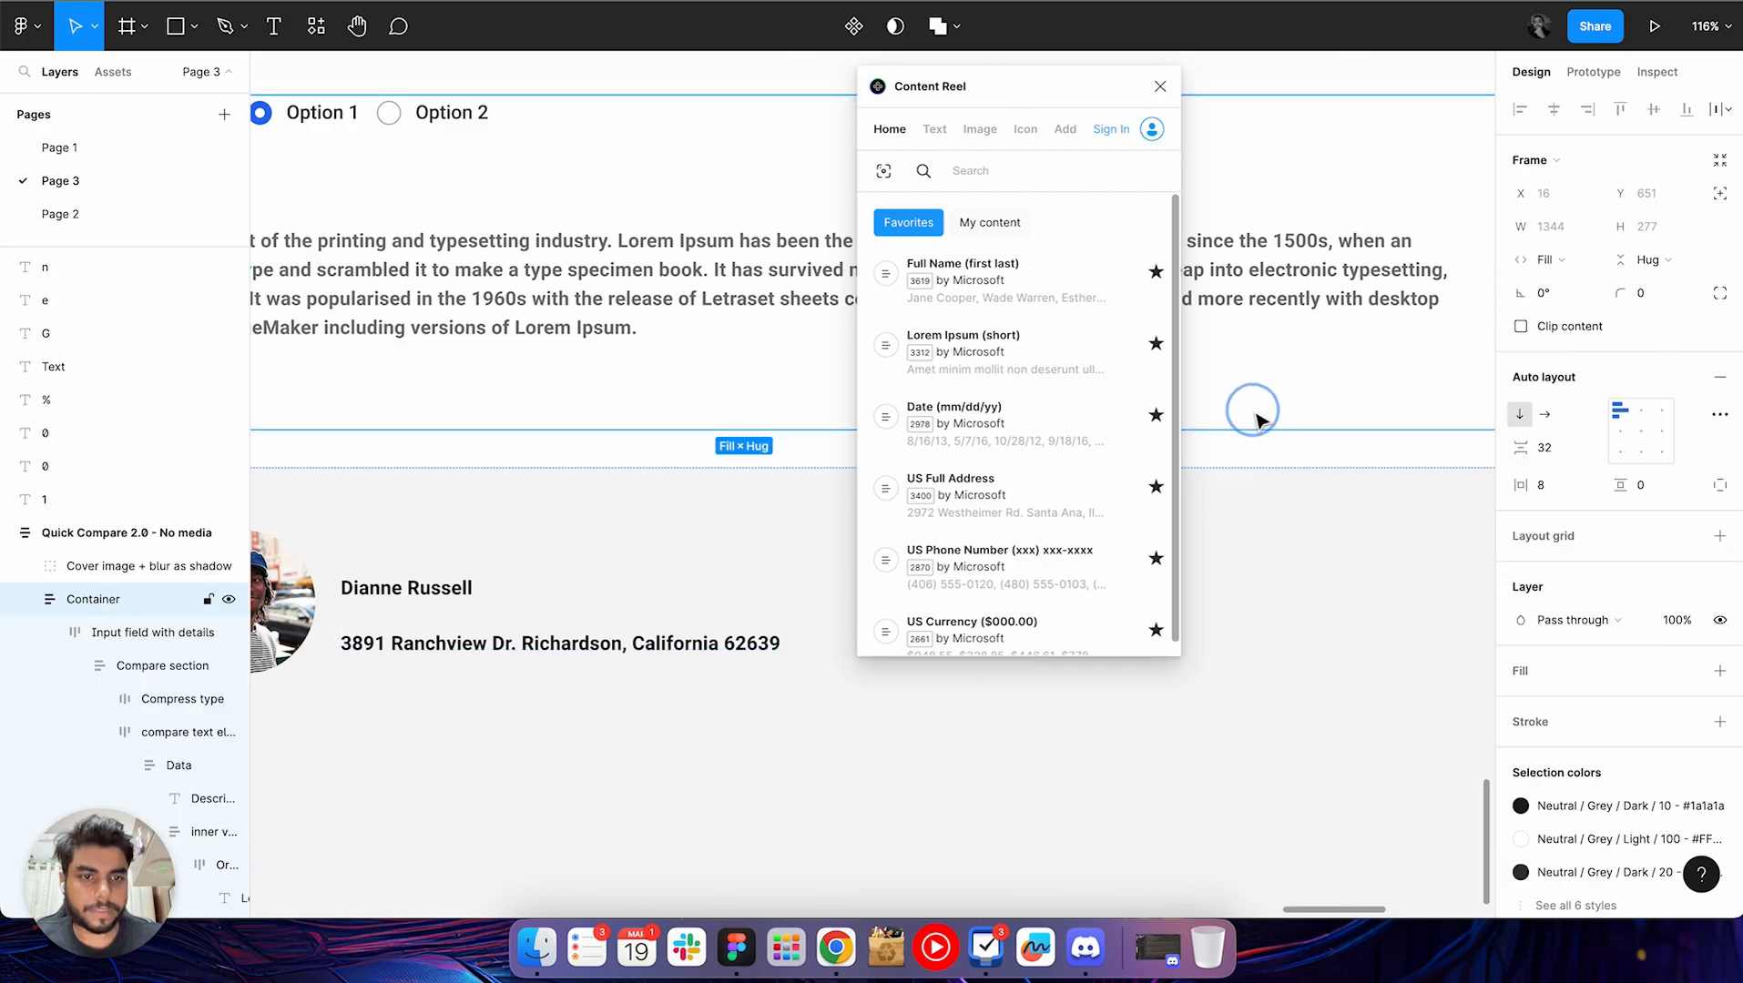
left_click(593, 602)
scroll(601, 610, "down", 1)
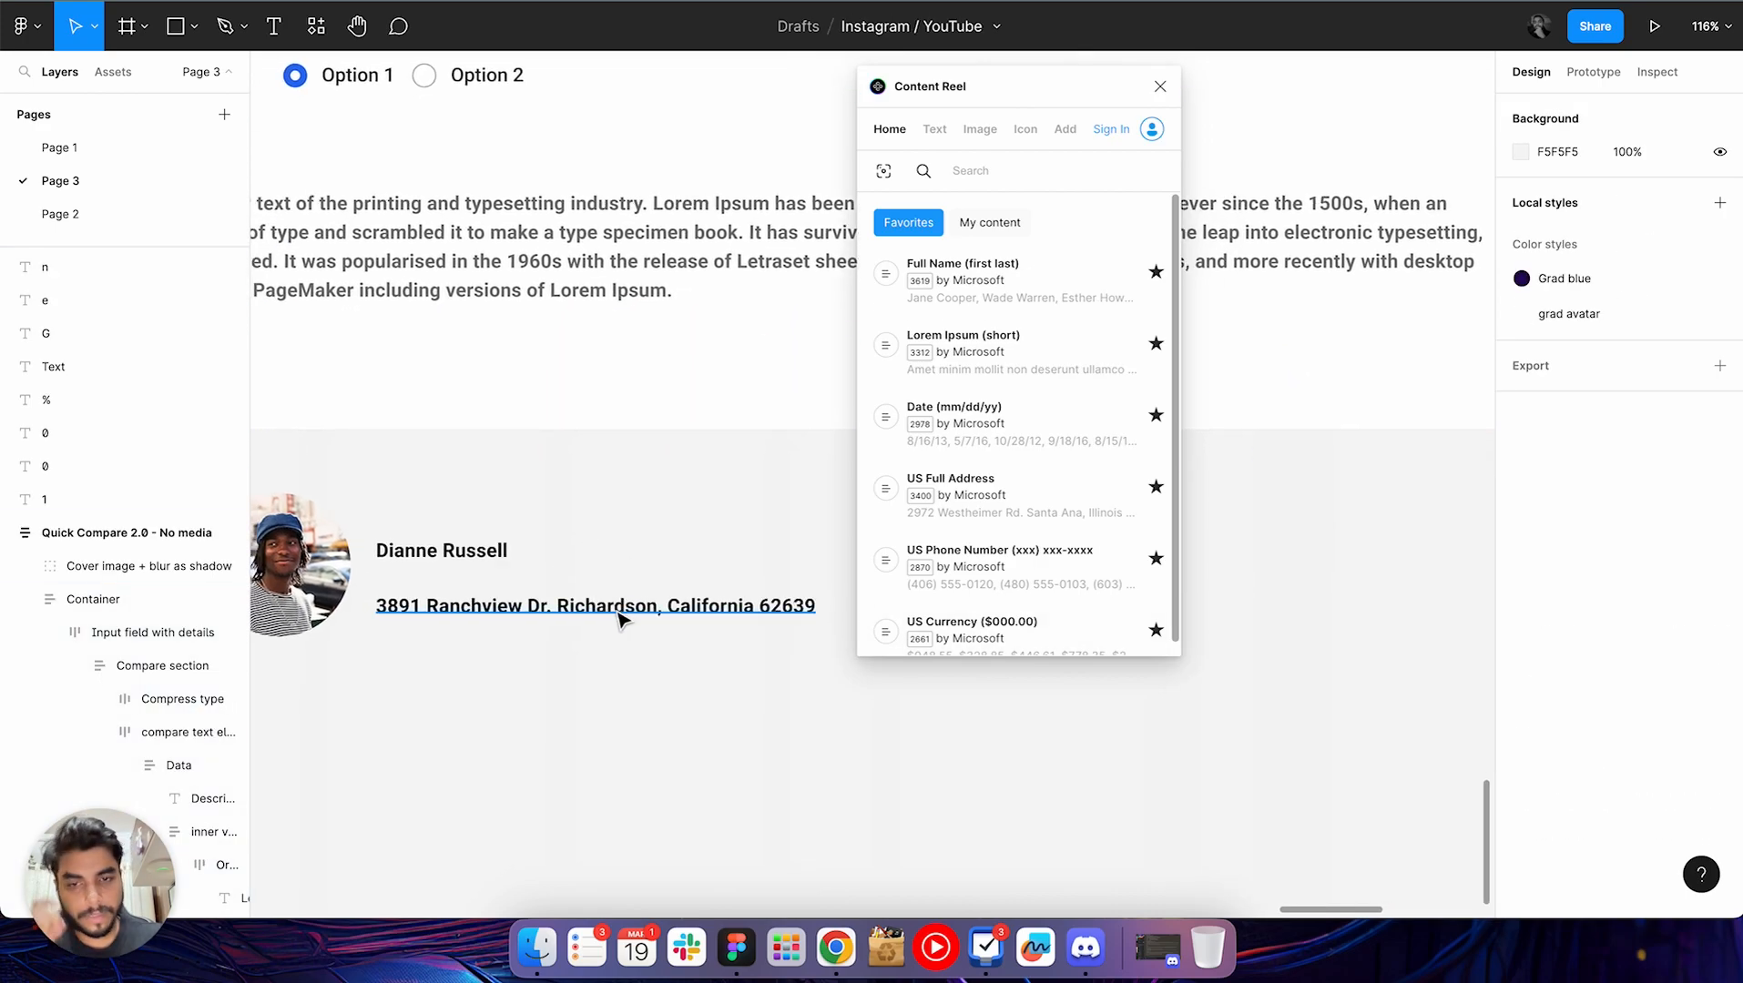
Deselect the address text and close the Content Reel plugin
left_click(619, 619)
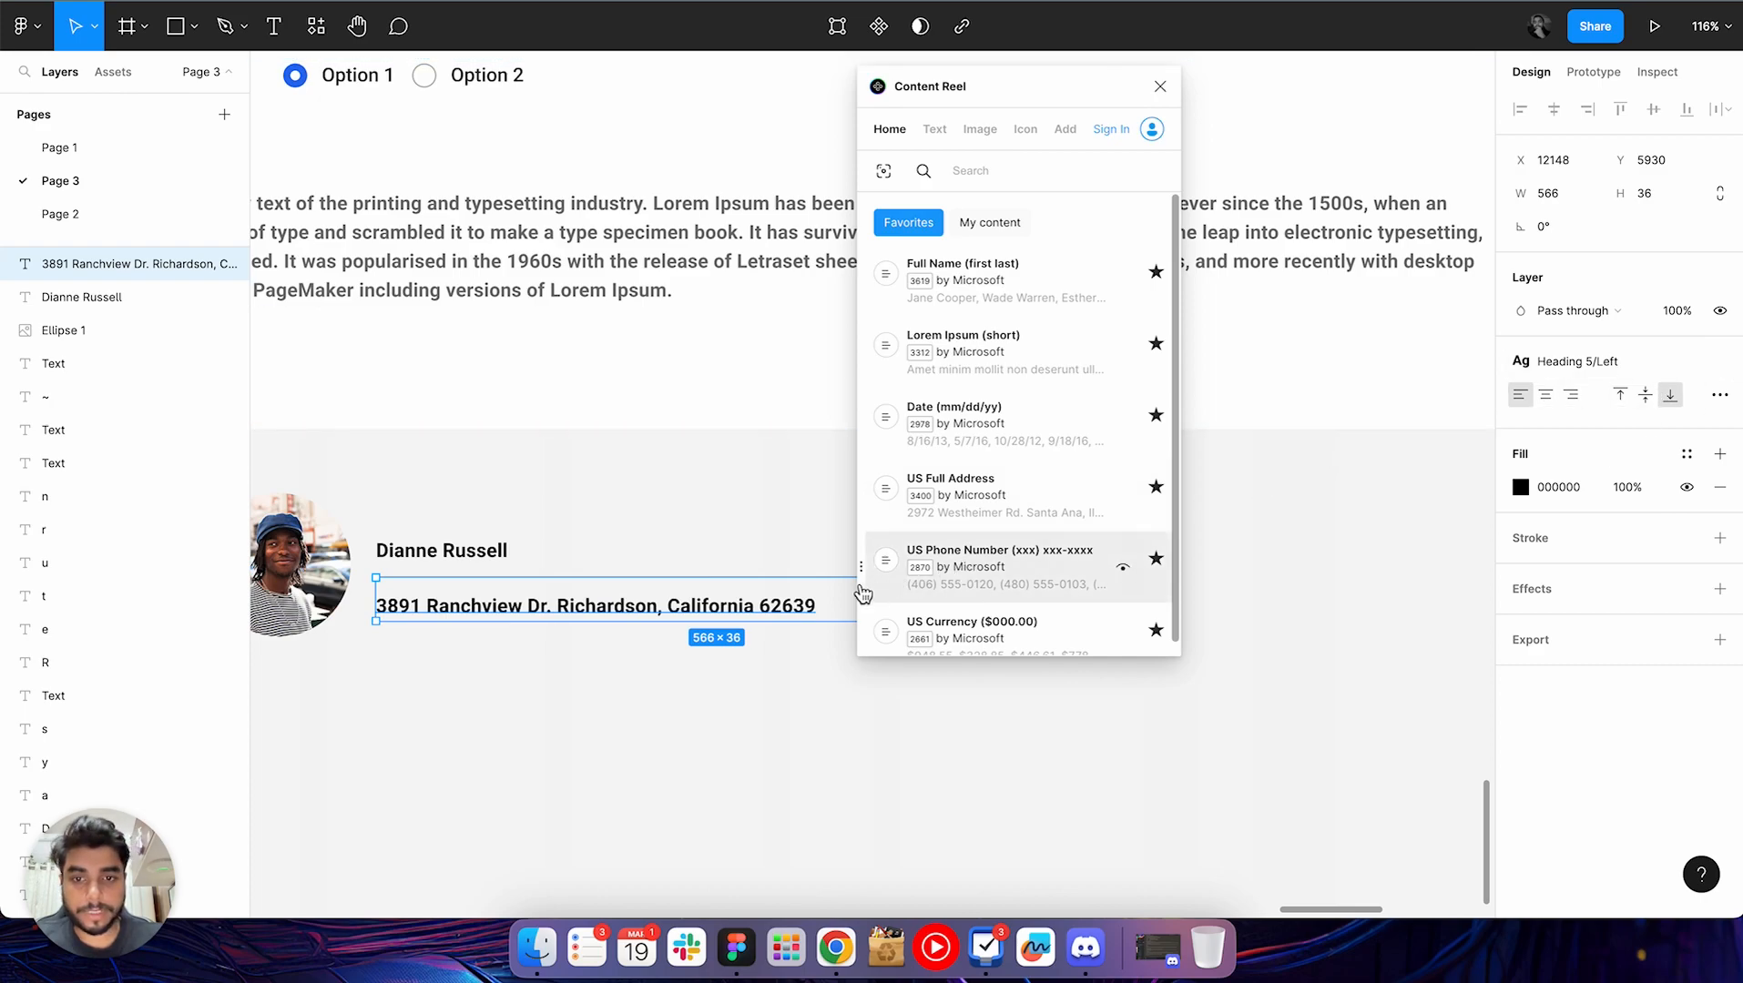
left_click(610, 673)
scroll(680, 673, "up", 3)
left_click(1159, 85)
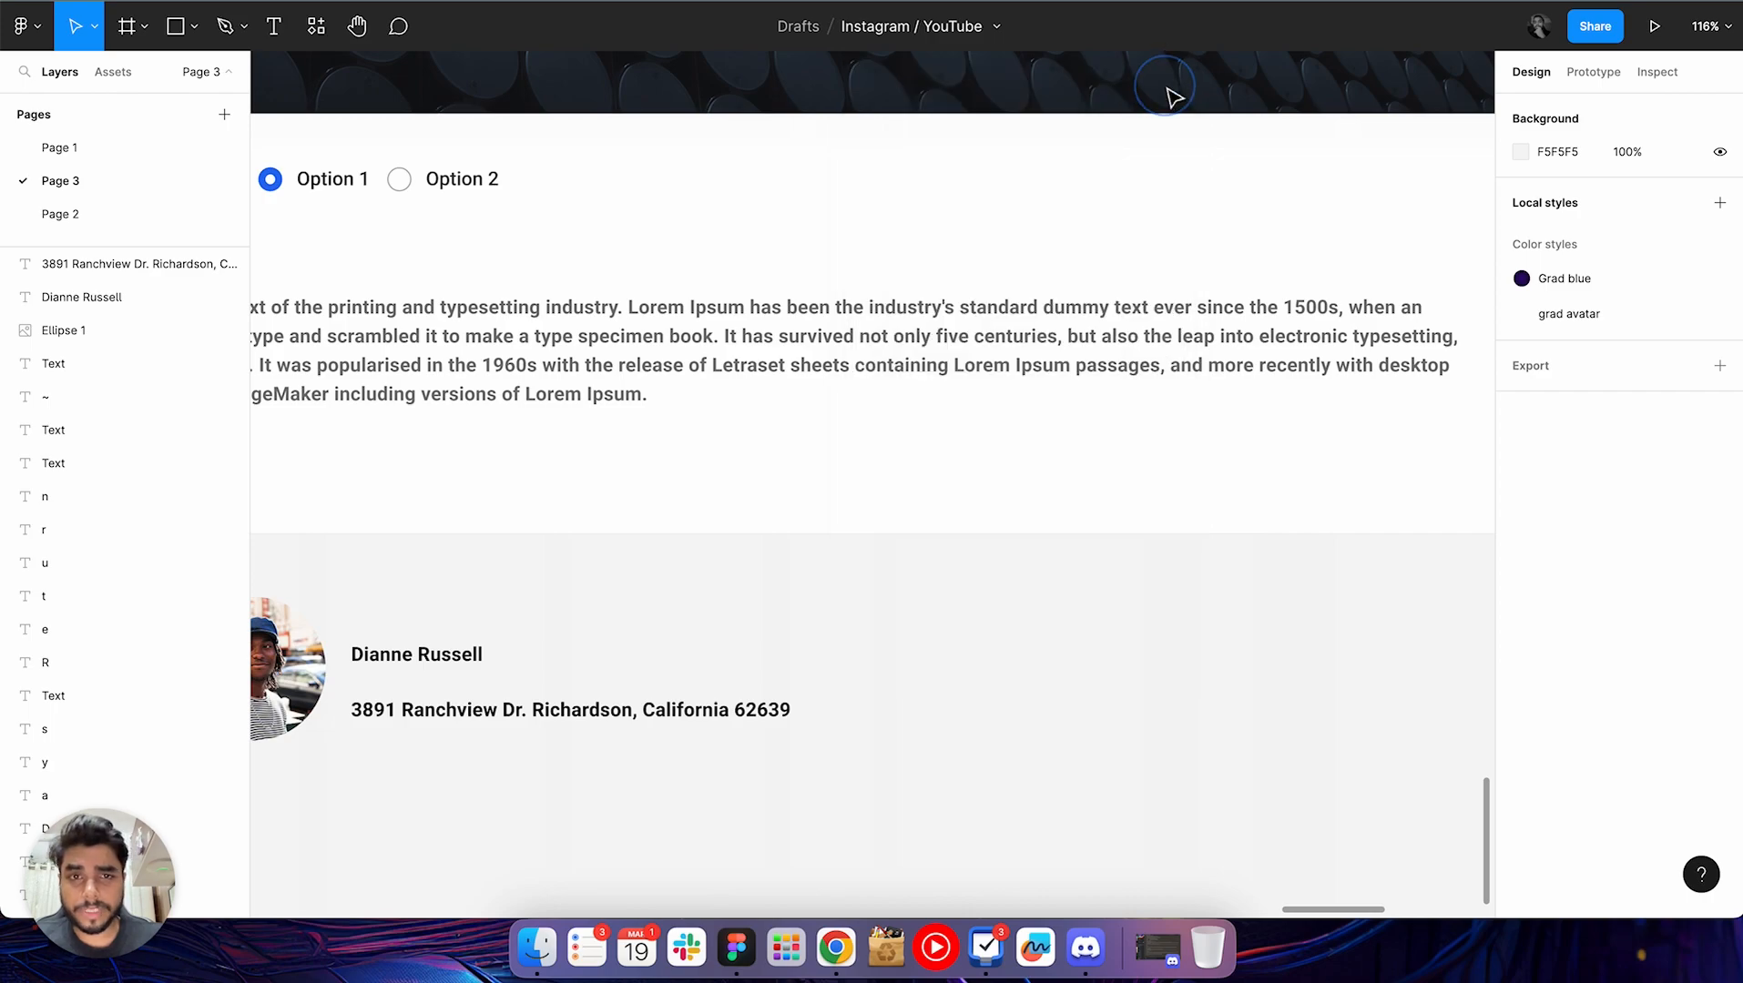
Search the commands for "content" and run the Content Reel plugin again
scroll(1020, 717, "down", 2)
scroll(1019, 717, "down", 2)
key("super+slash")
type("co")
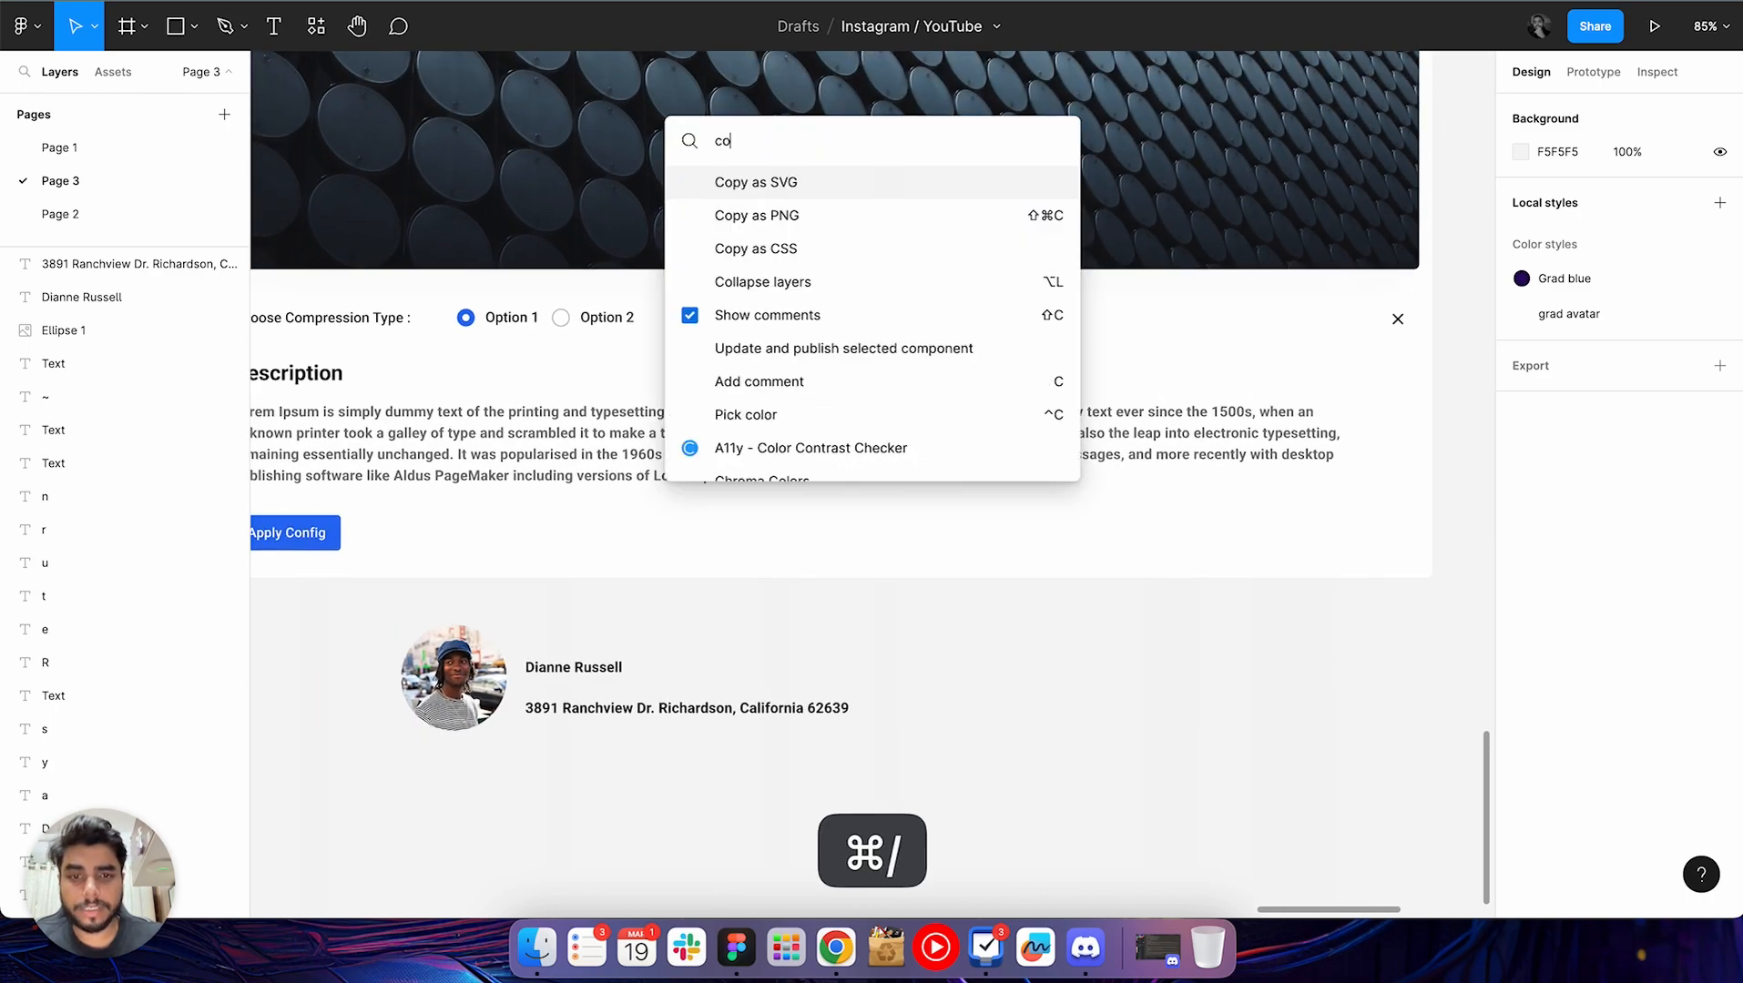
type("ntent")
key("Return")
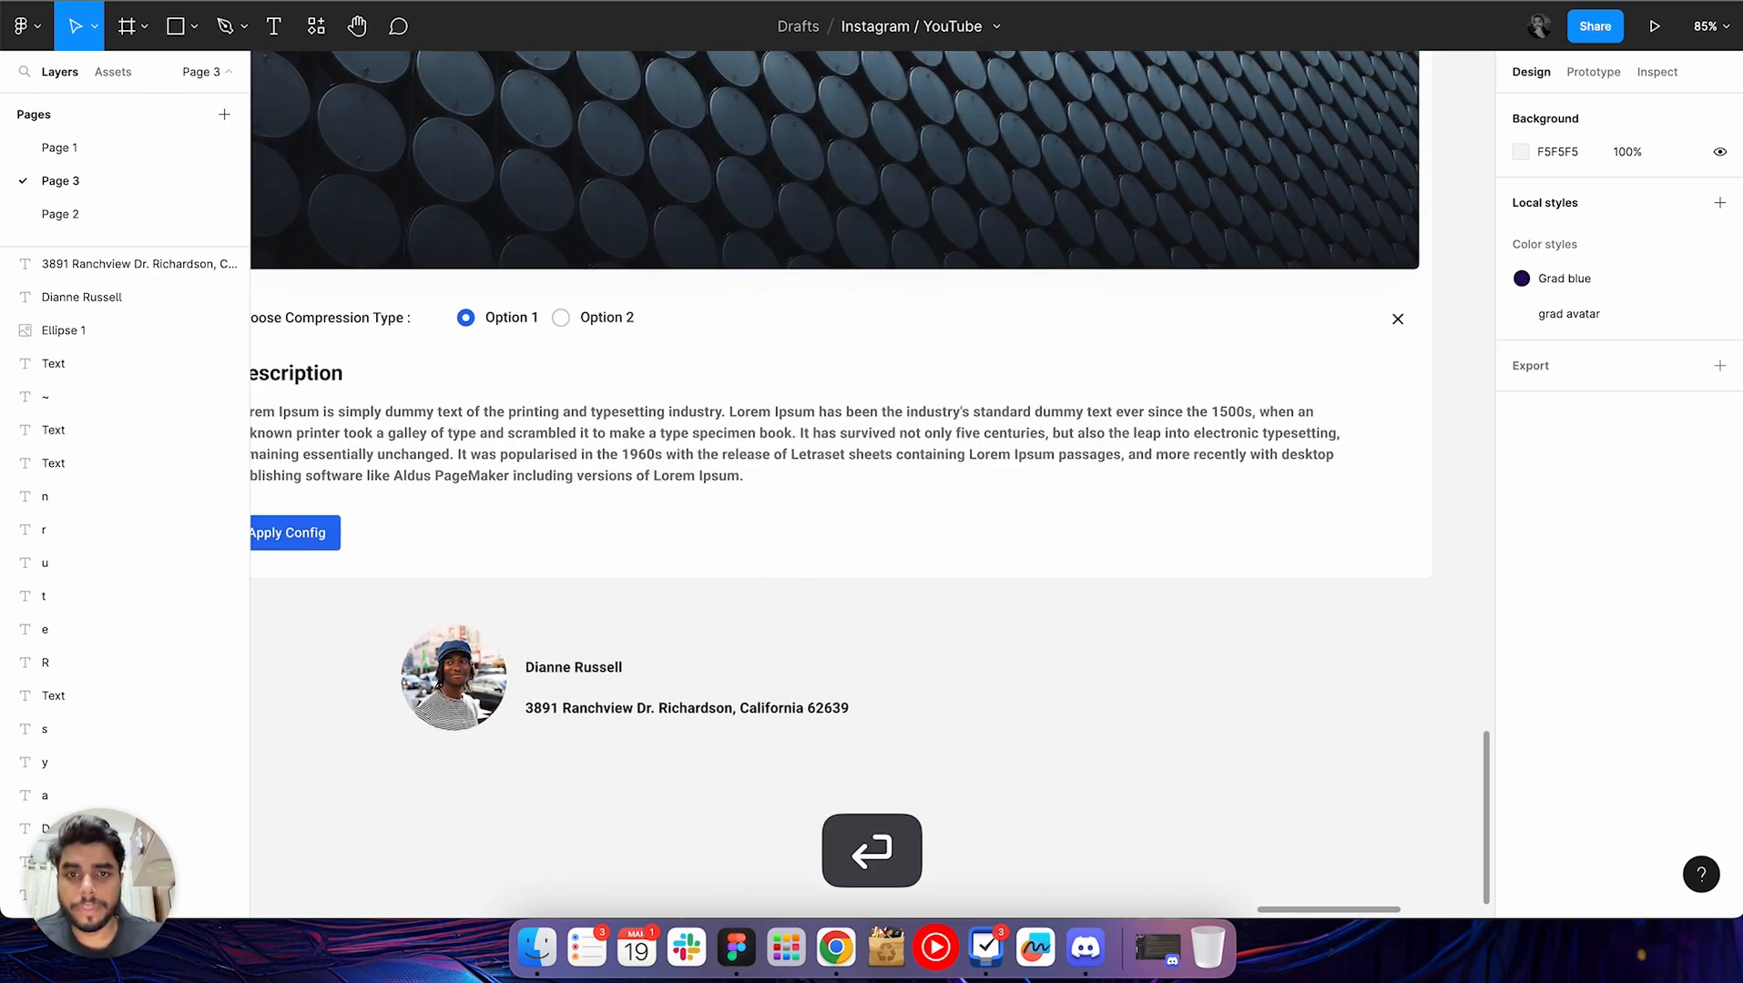
left_click(1120, 569)
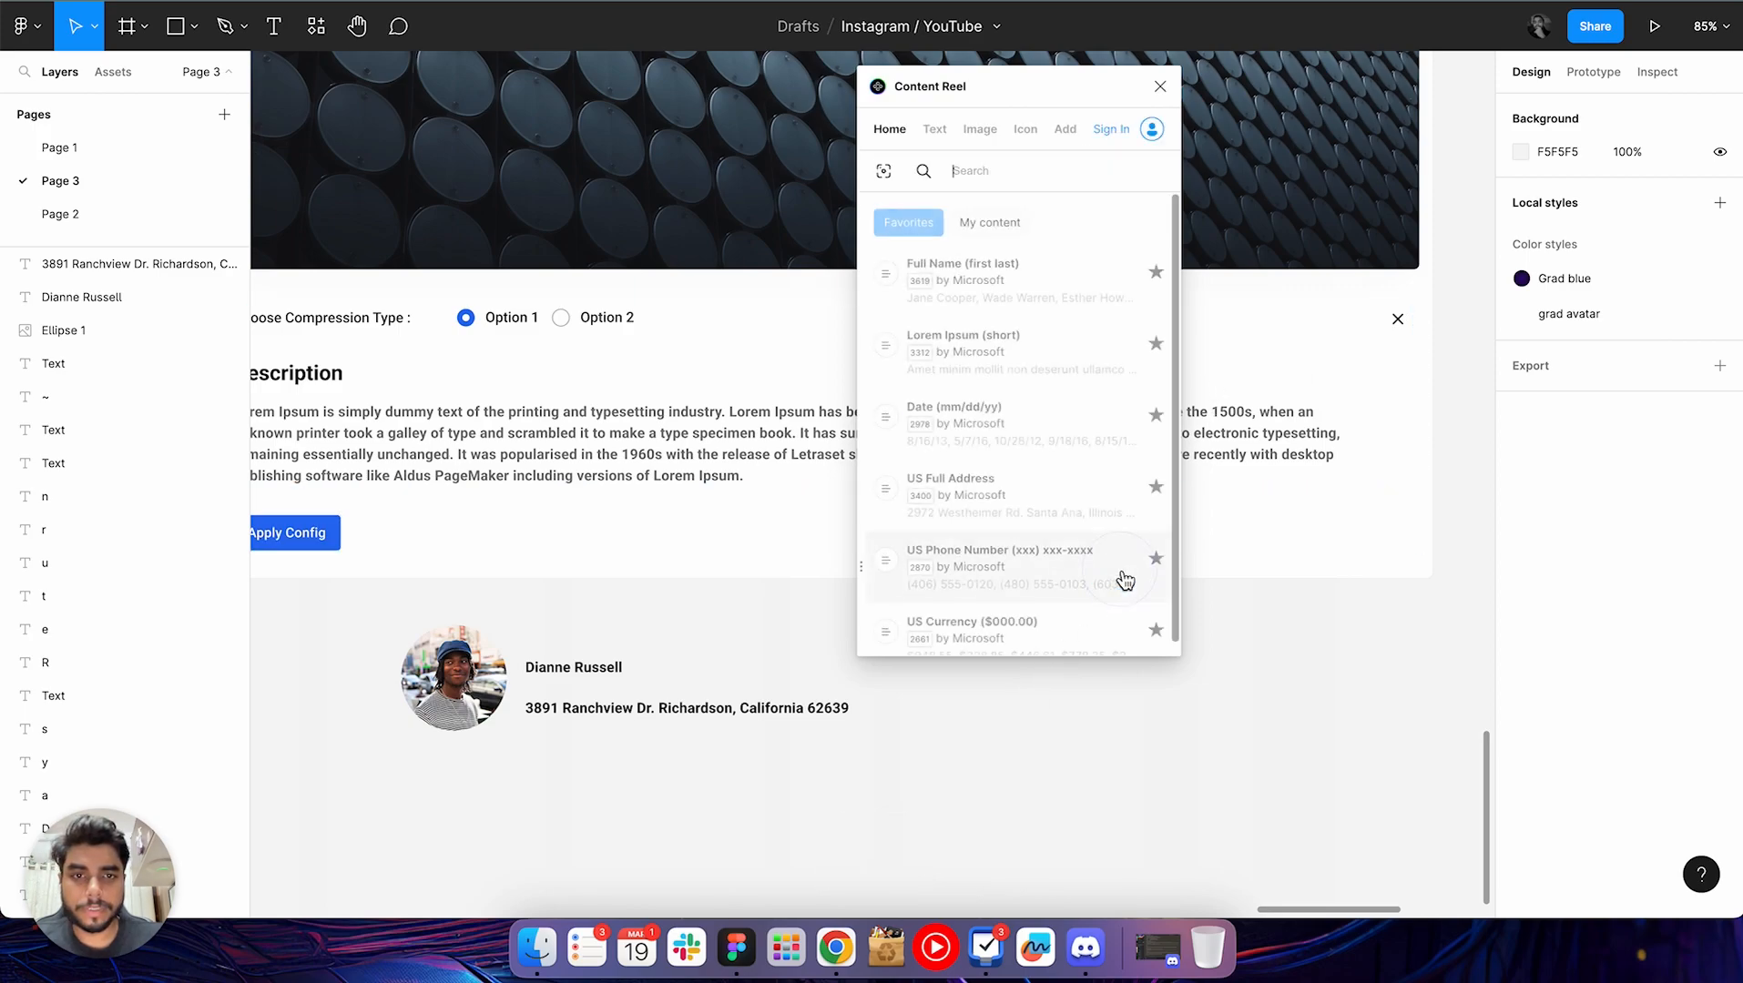
Look at Content Reel's icon collections and its page for adding own text or images, and close the plugin
left_click(1039, 149)
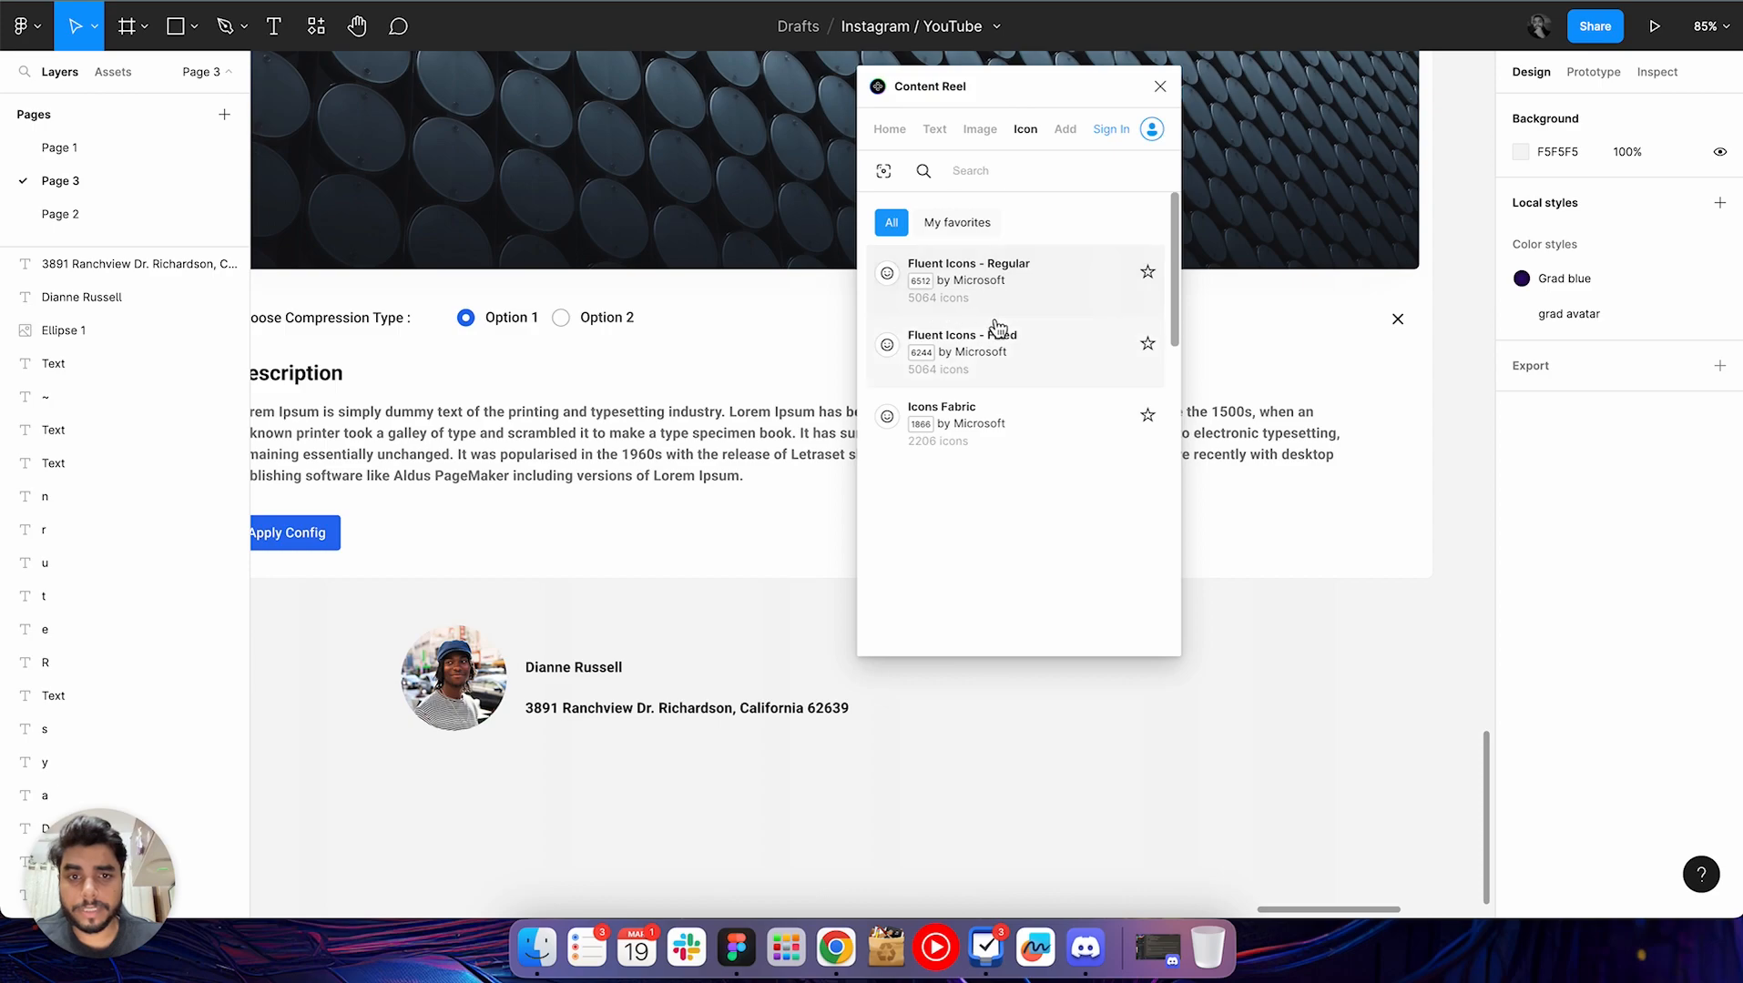
left_click(1064, 130)
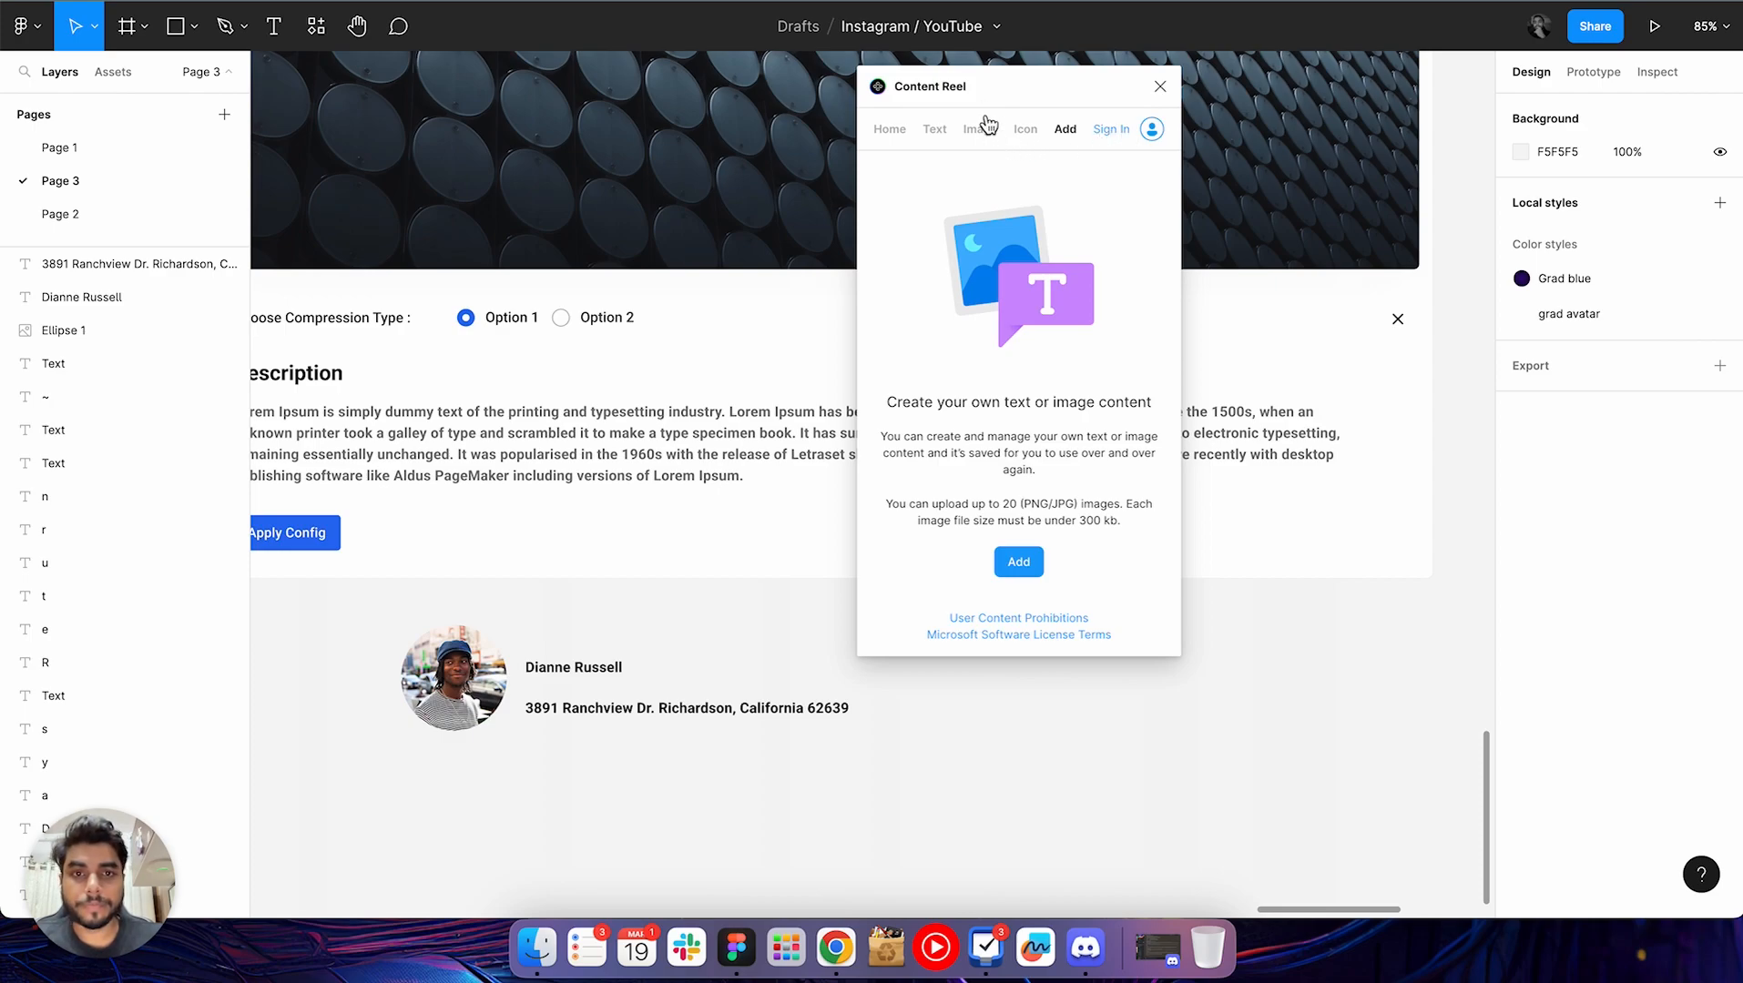
left_click_drag(984, 86, 1021, 106)
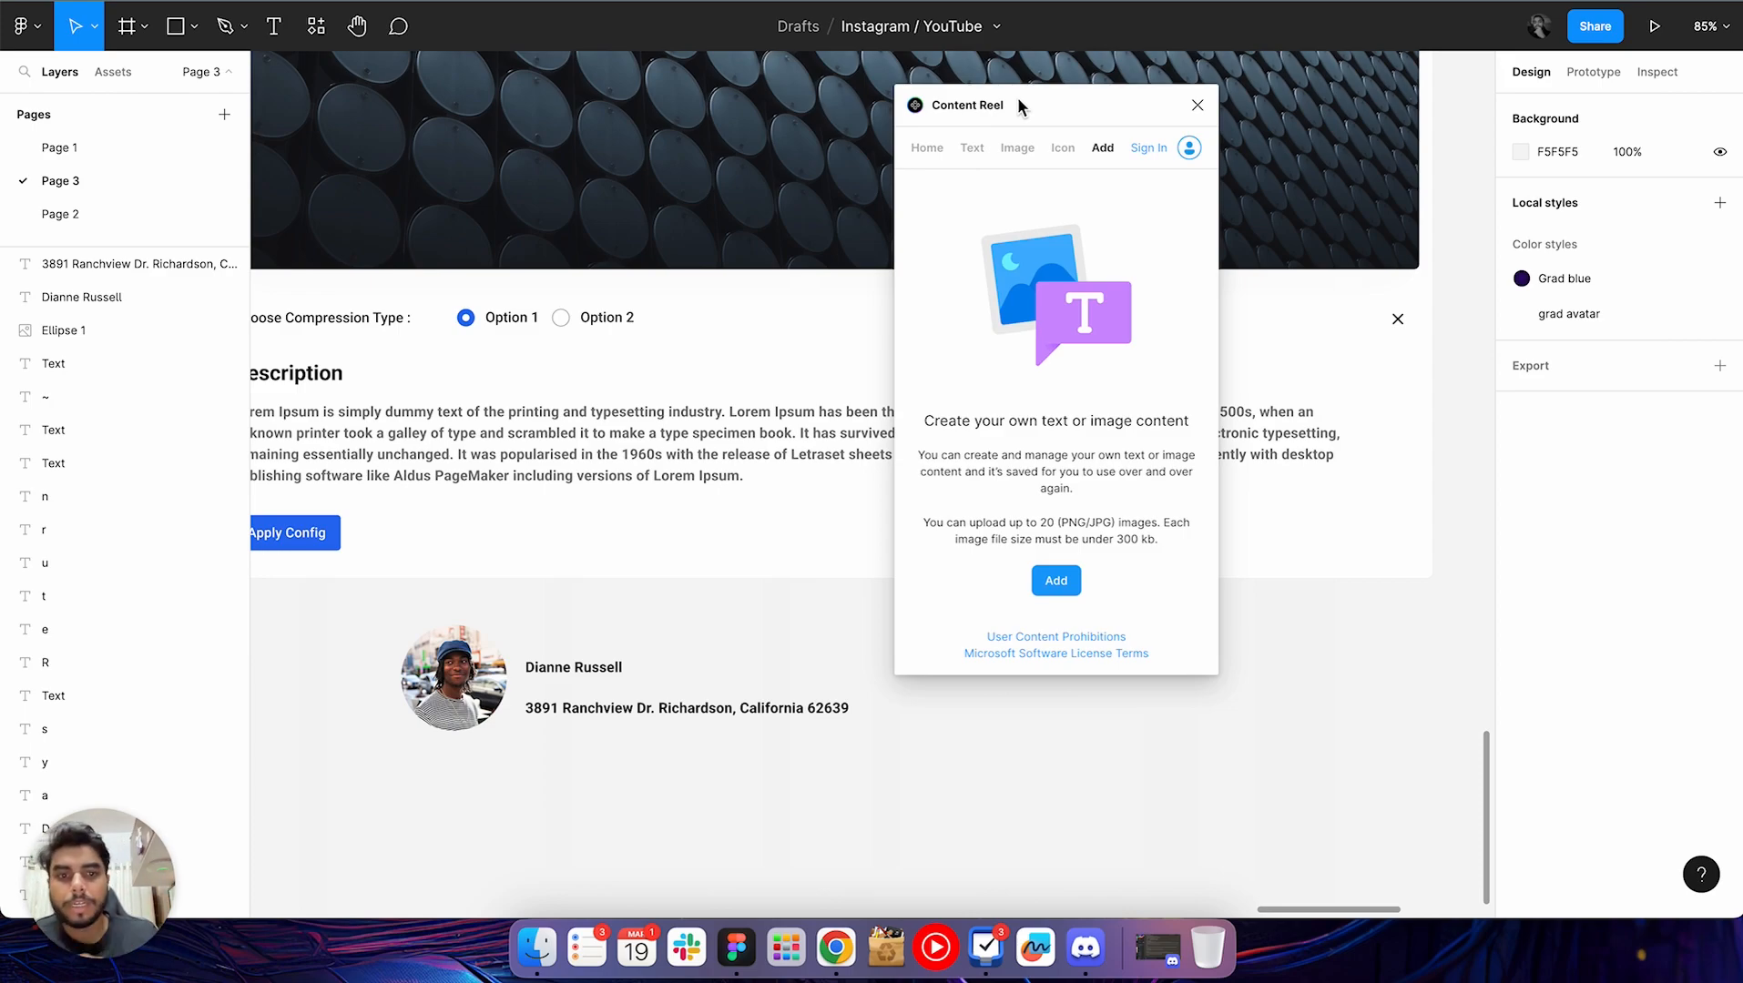
left_click(1197, 105)
Delete the avatar circle together with the name and address texts below the Quick Compare frame
left_click(440, 755)
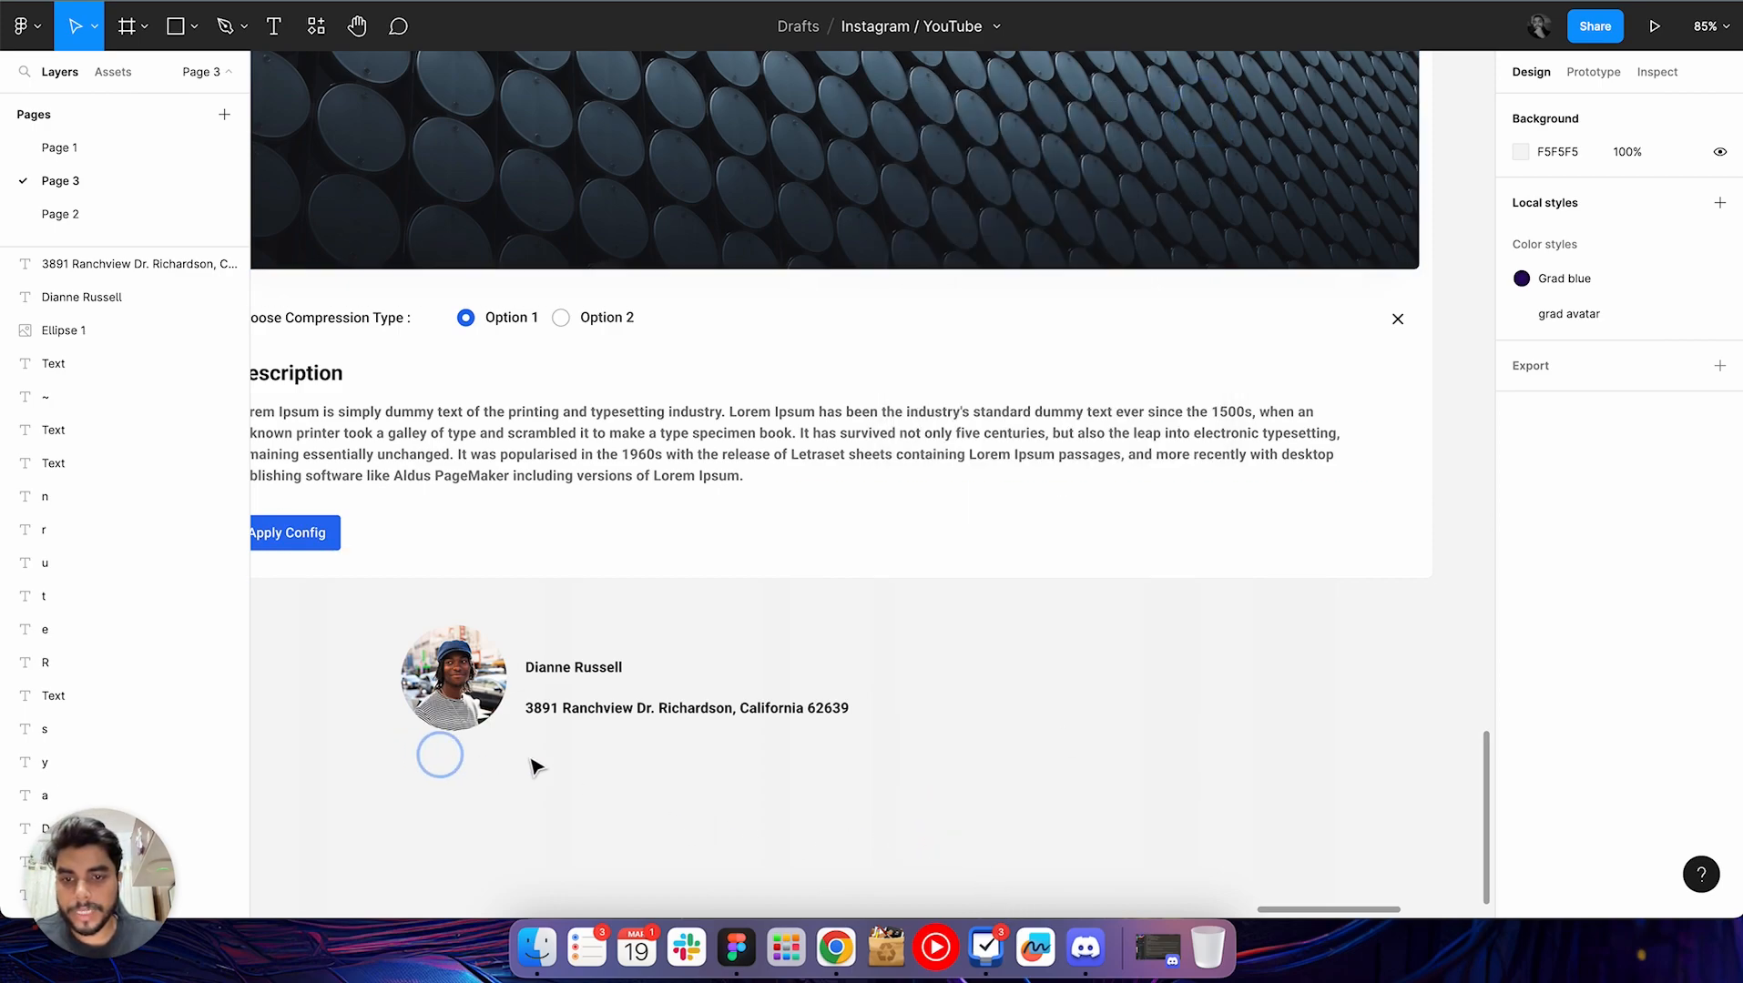
left_click_drag(487, 767, 750, 633)
key("Delete")
left_click(758, 661)
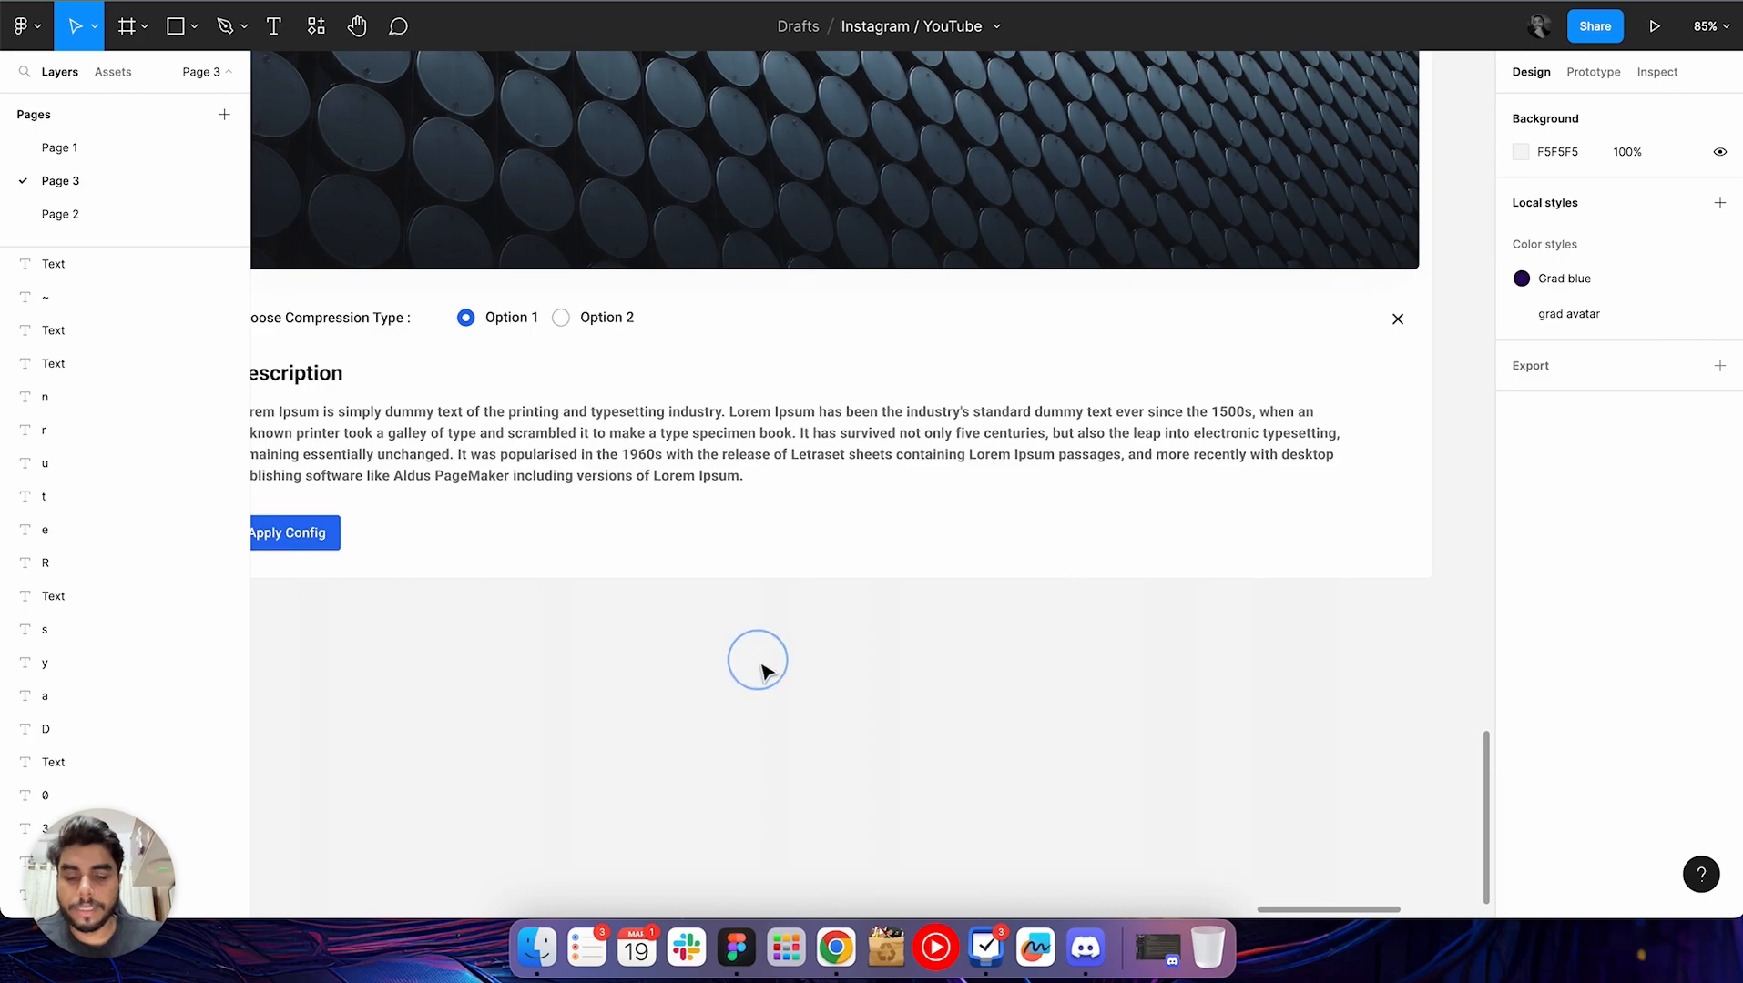
Search the commands for "stark" and run the Stark plugin's Contrast check
scroll(763, 672, "down", 5)
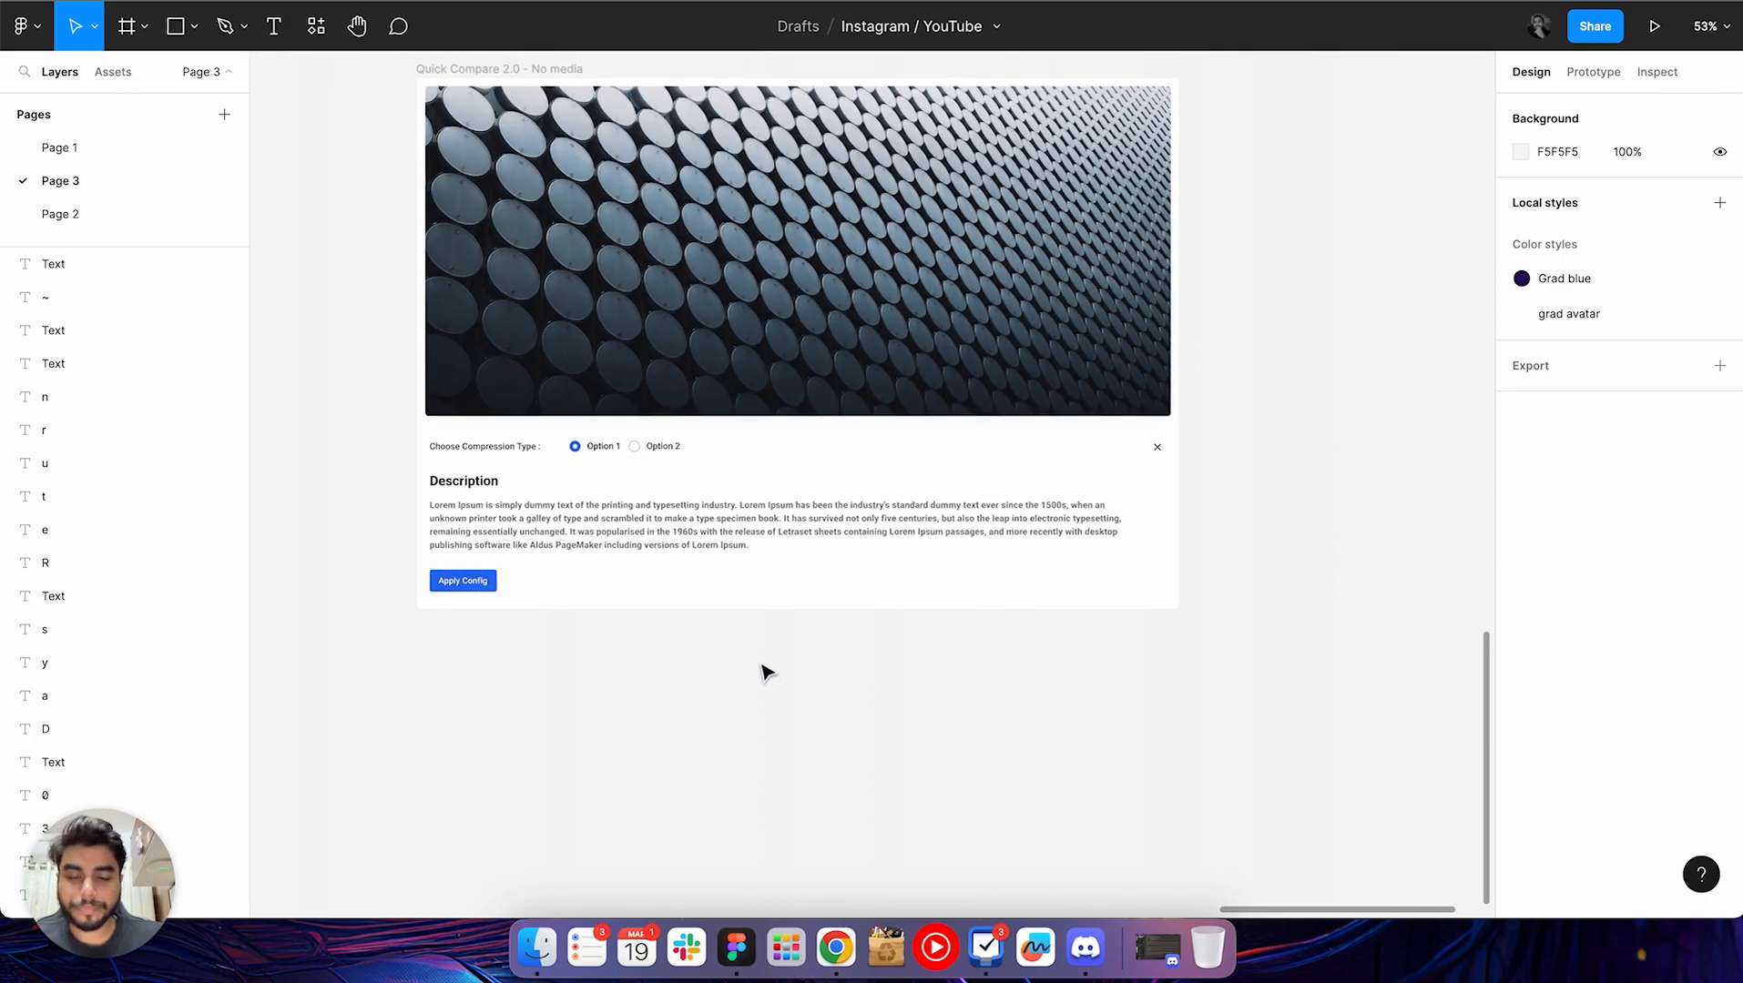
scroll(766, 673, "up", 1)
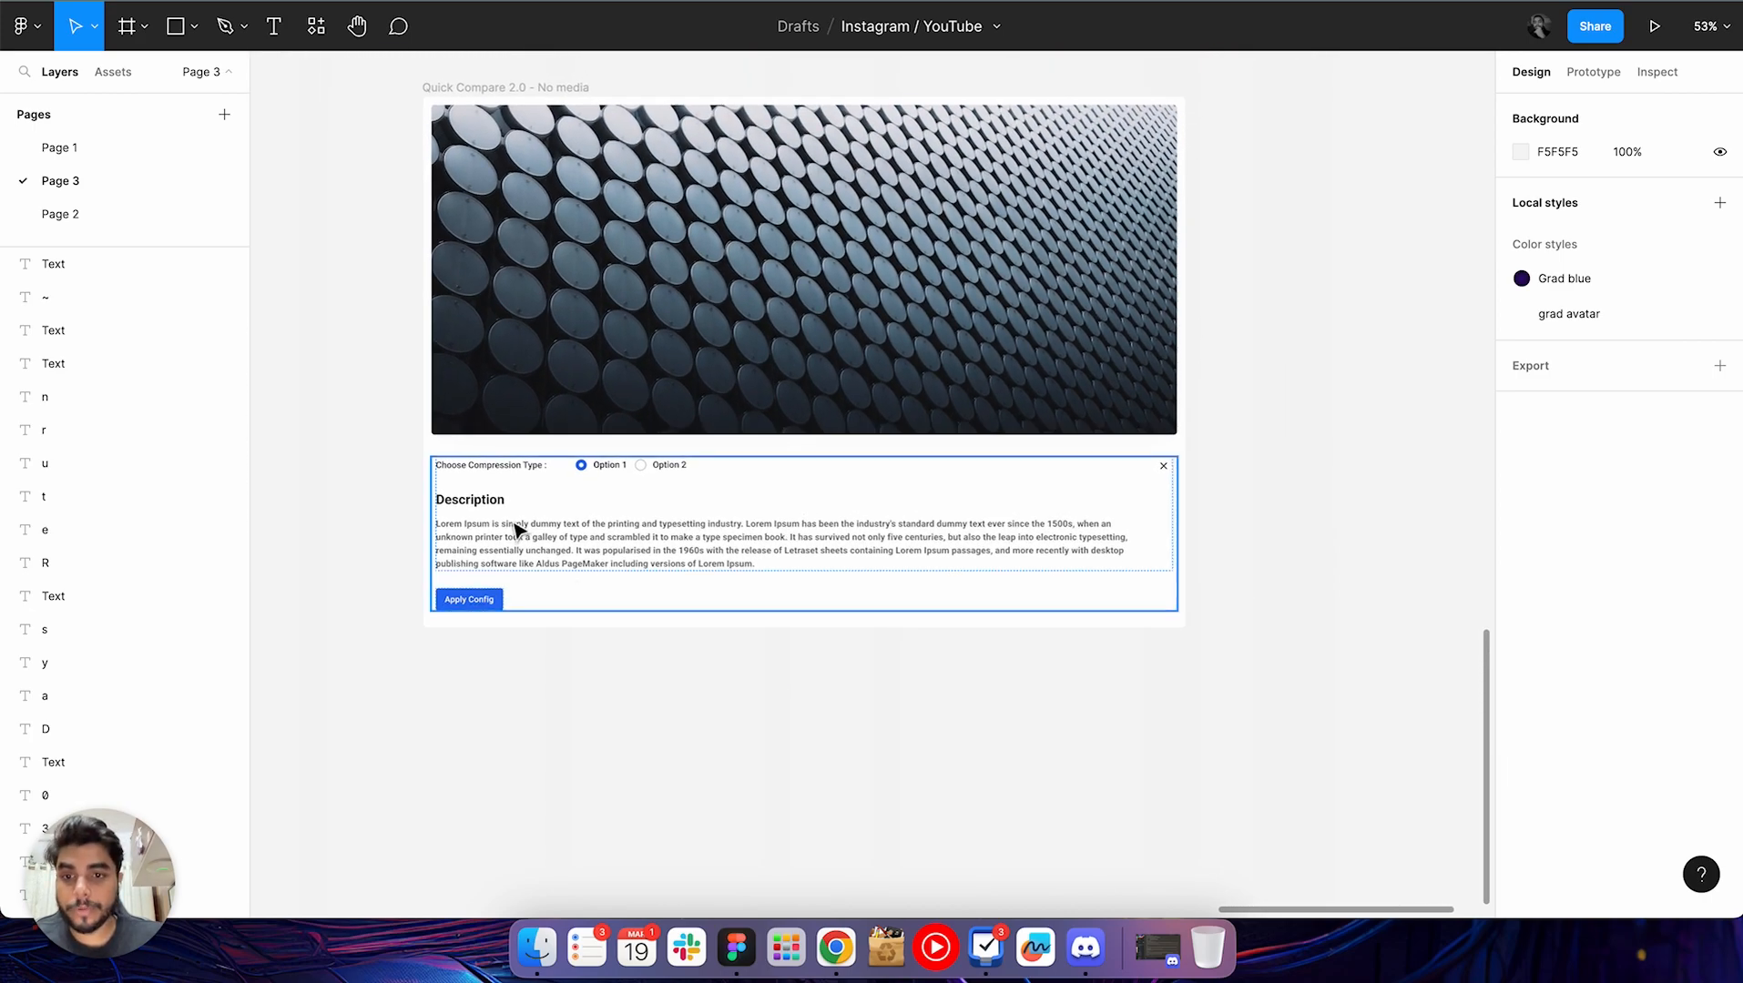
scroll(515, 528, "up", 2)
scroll(385, 546, "up", 3)
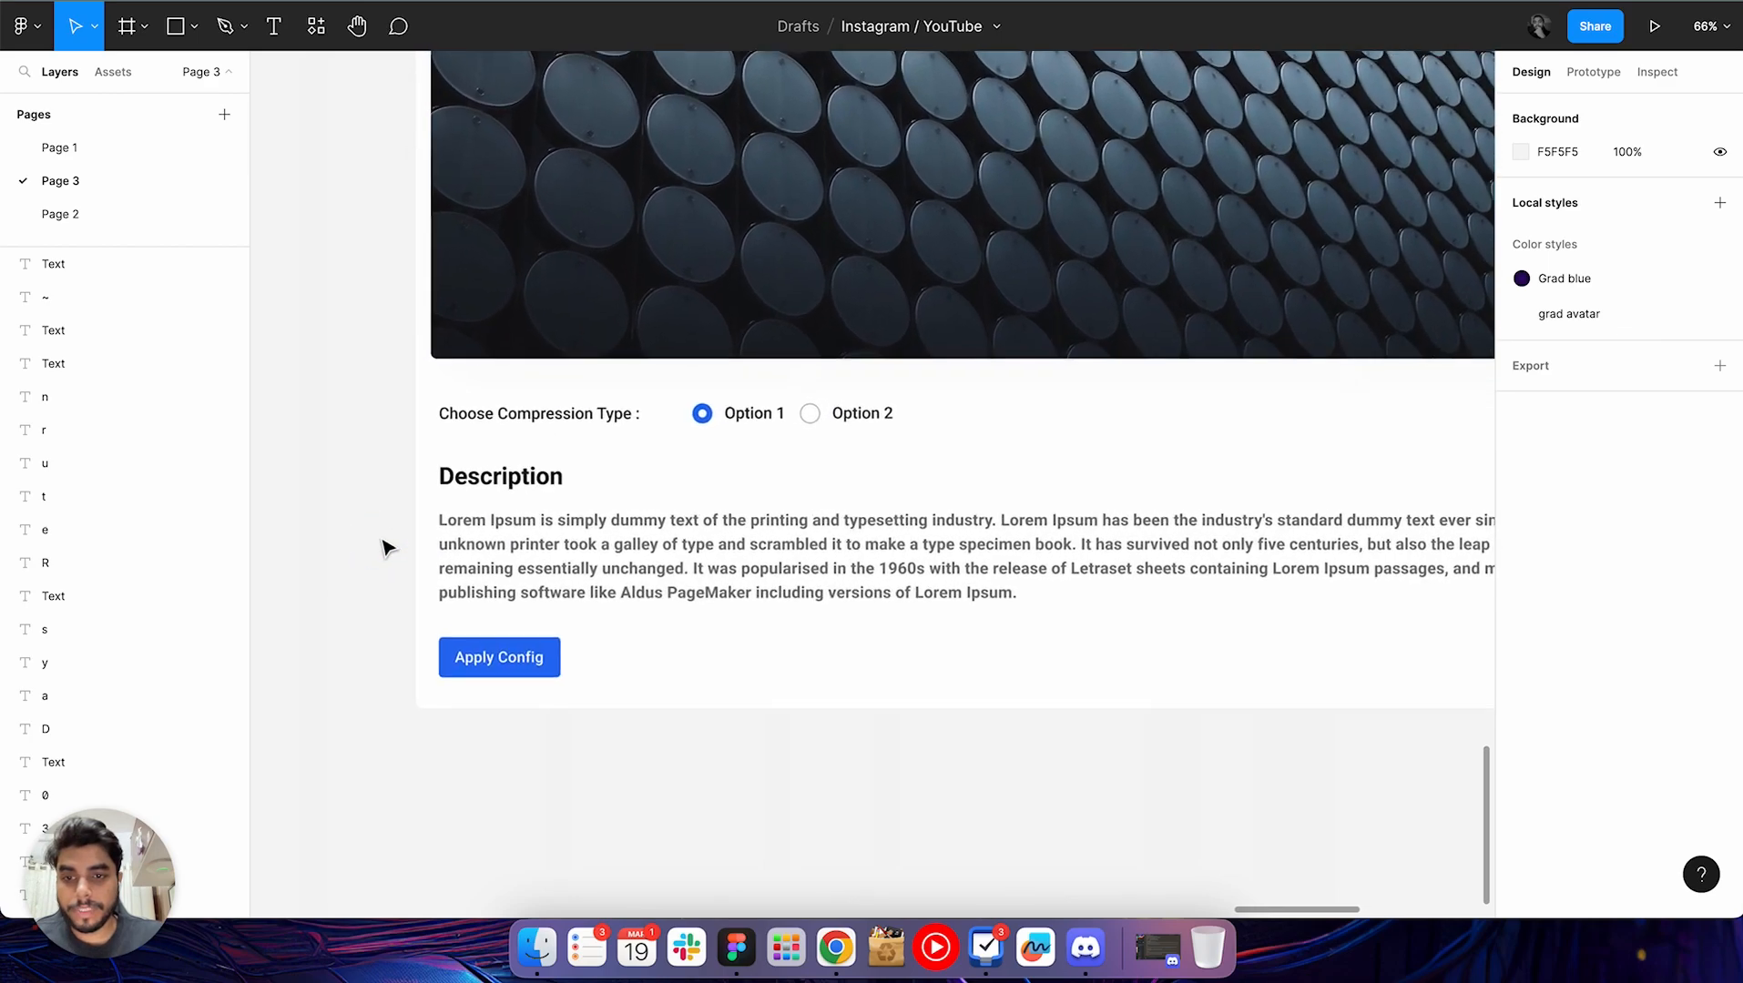
scroll(385, 546, "up", 3)
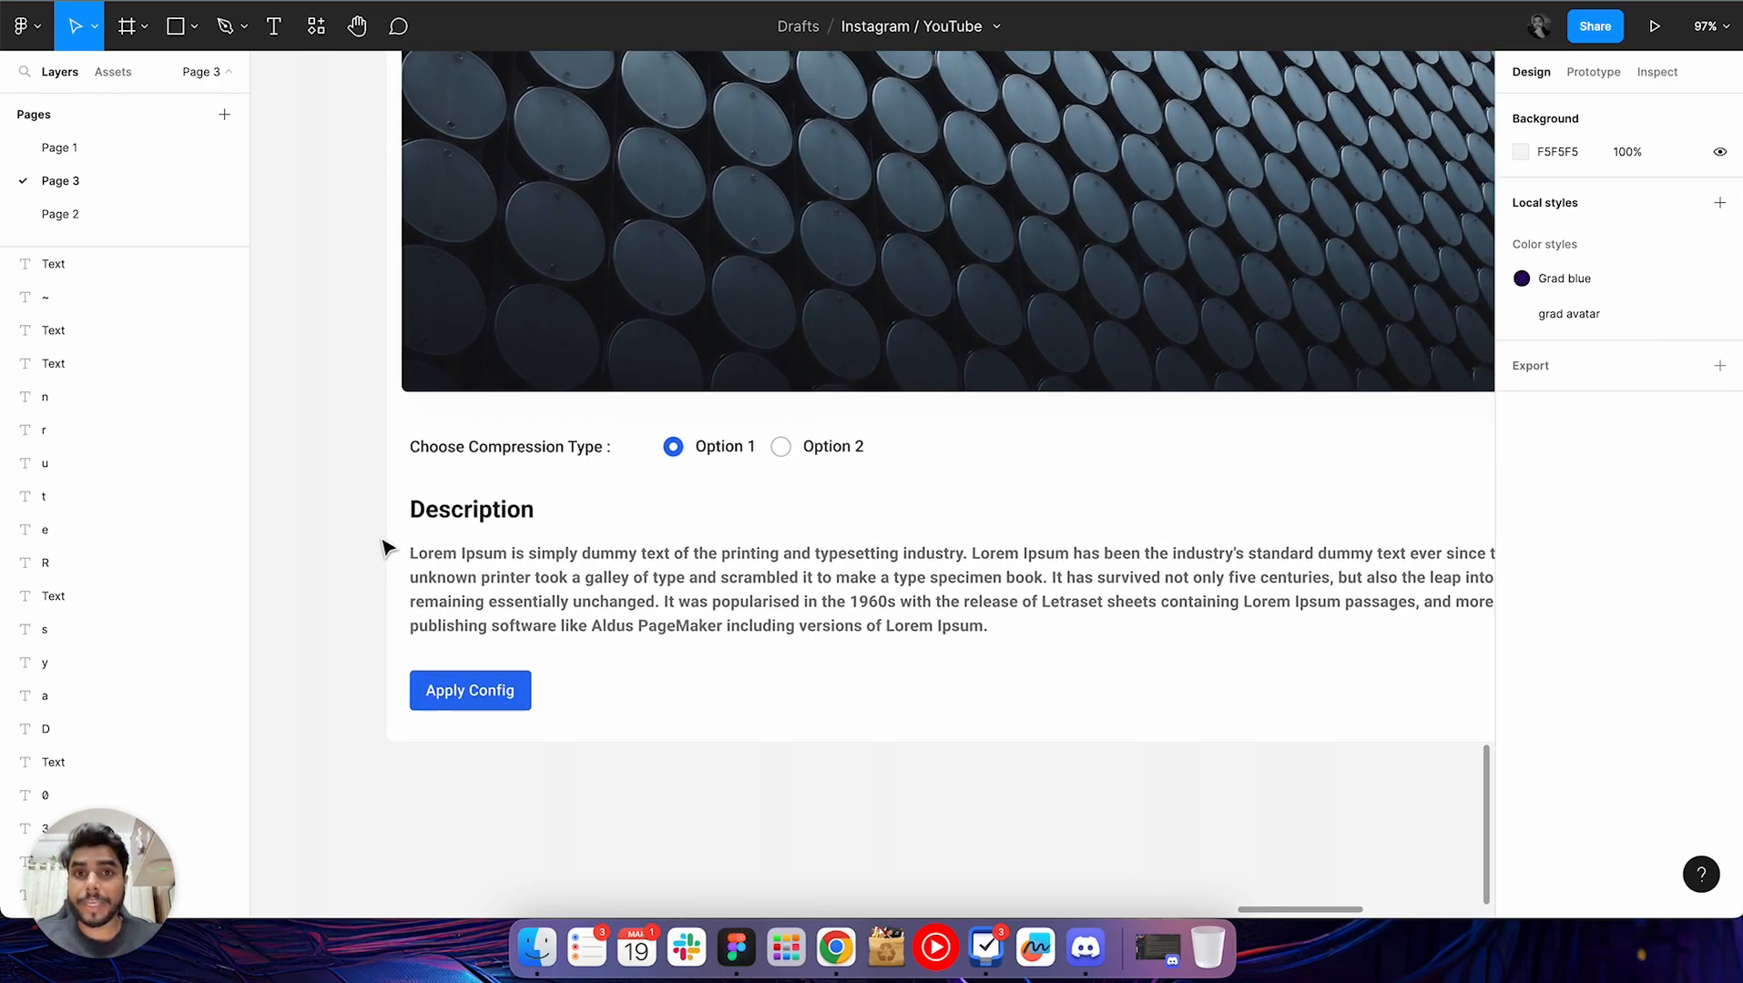
key("super+slash")
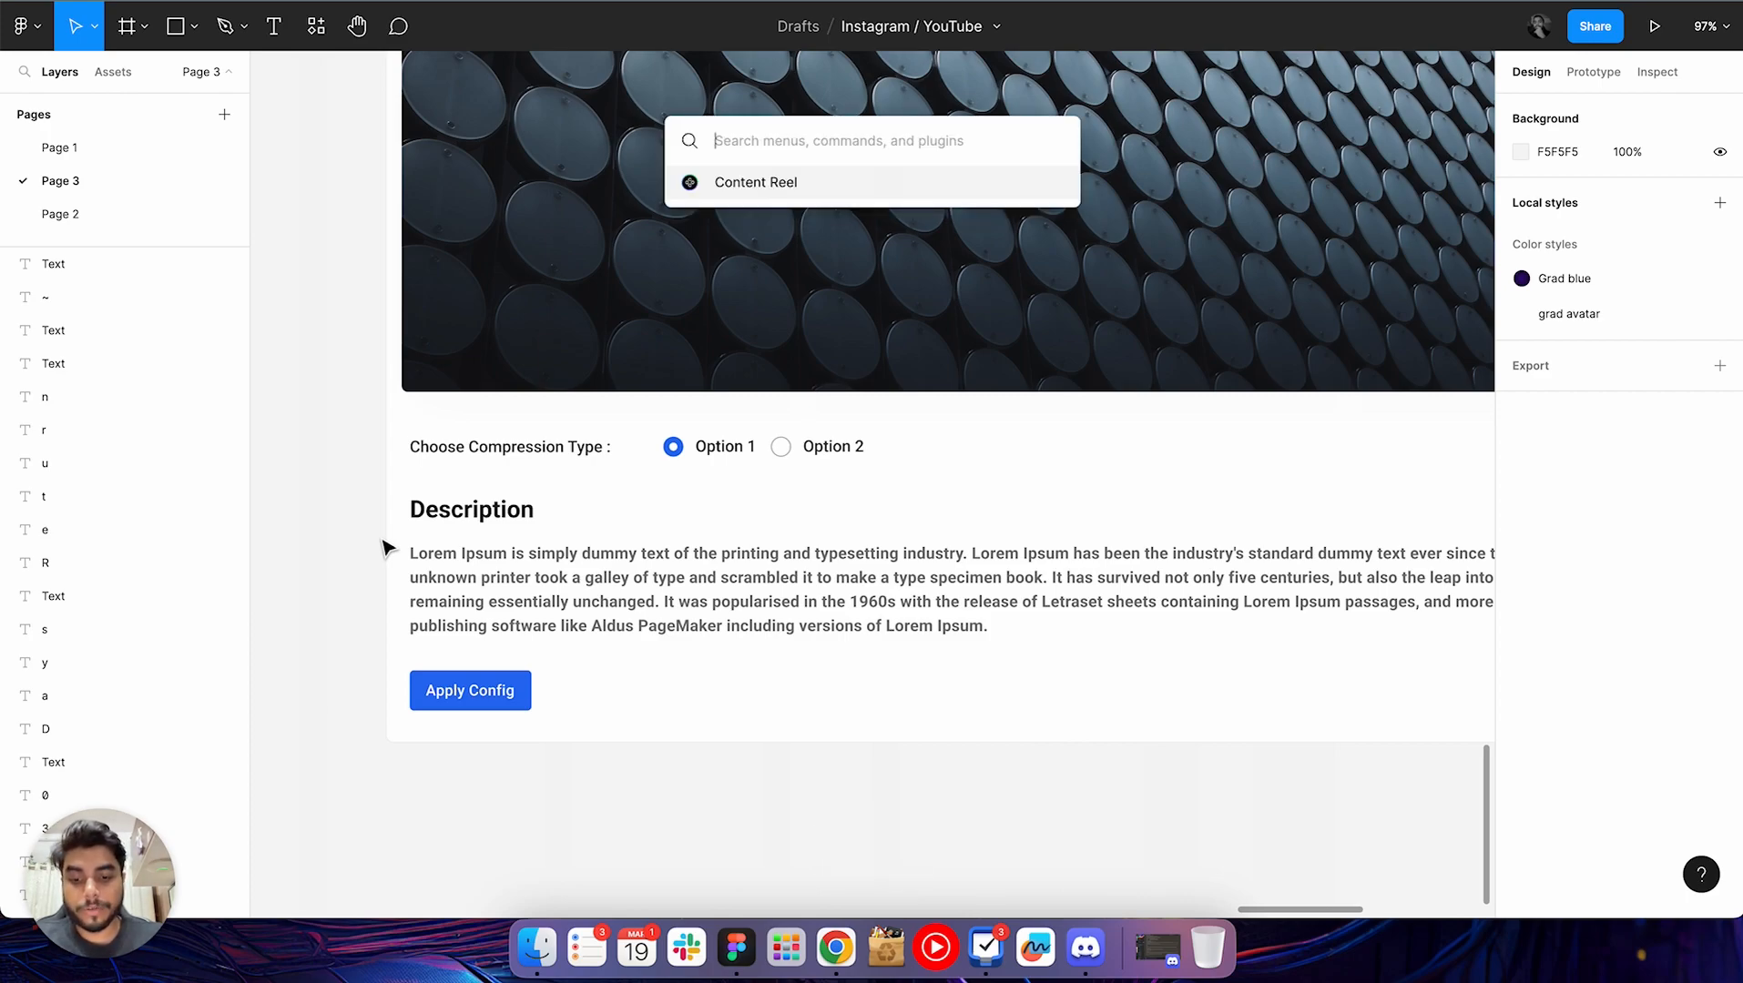
type("stark")
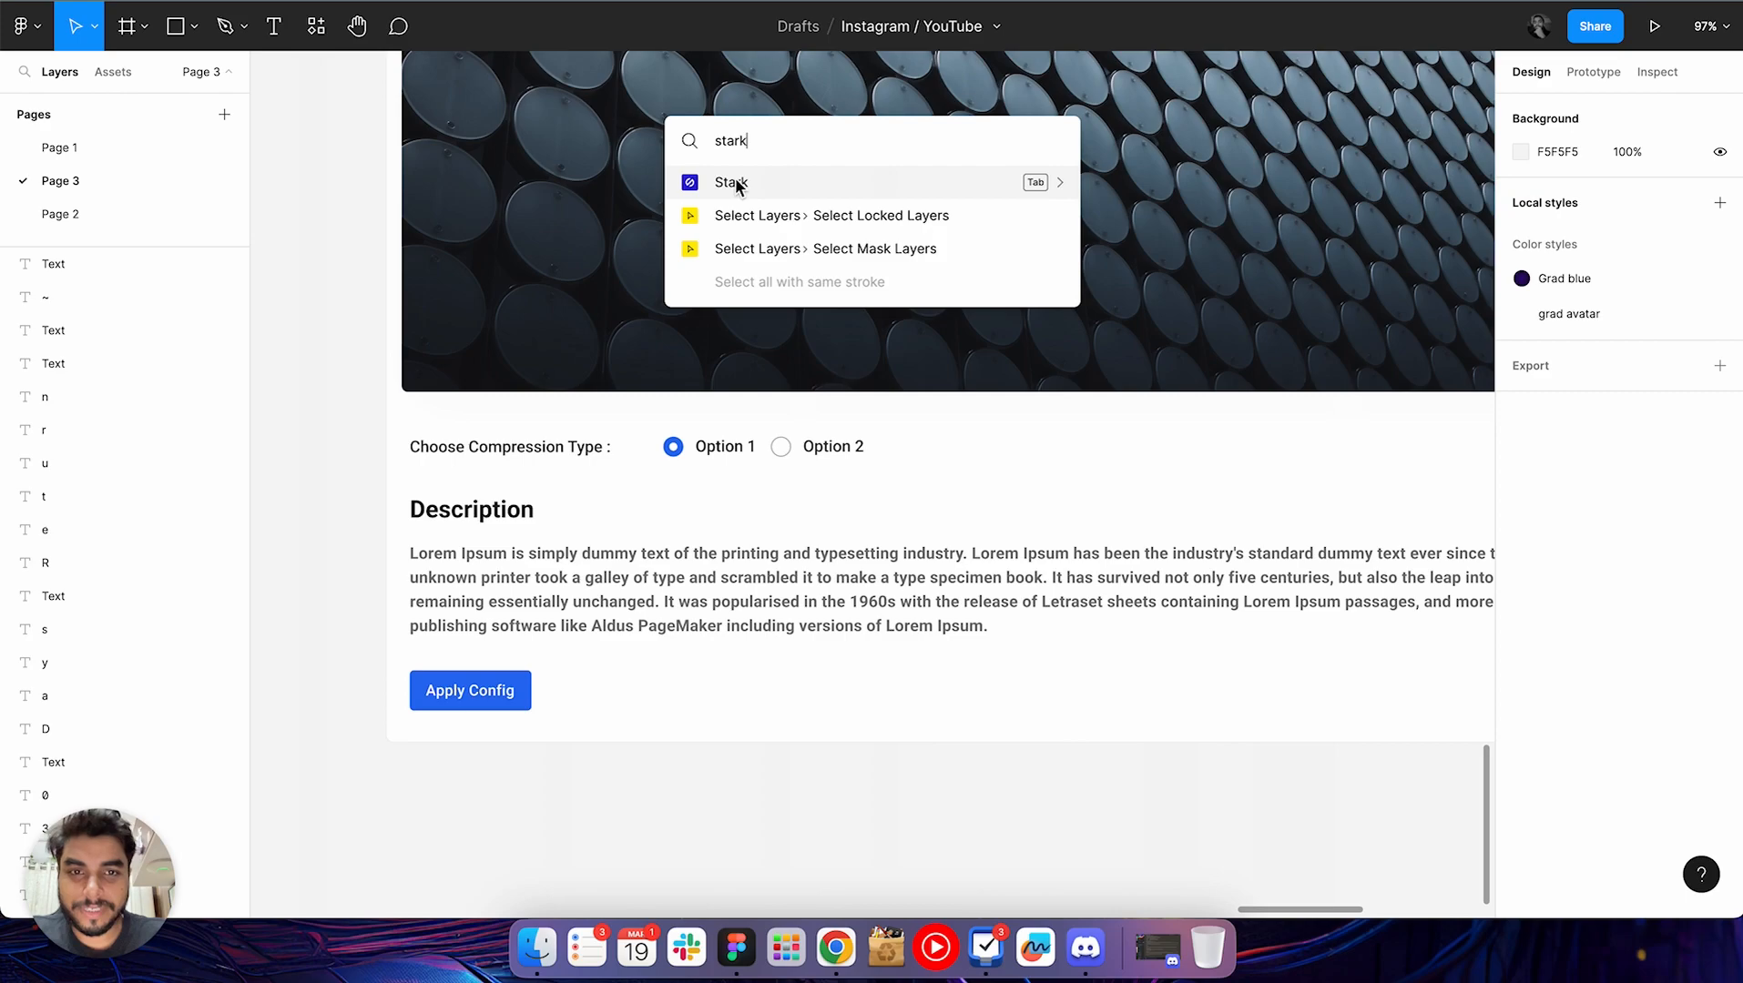
key("Tab")
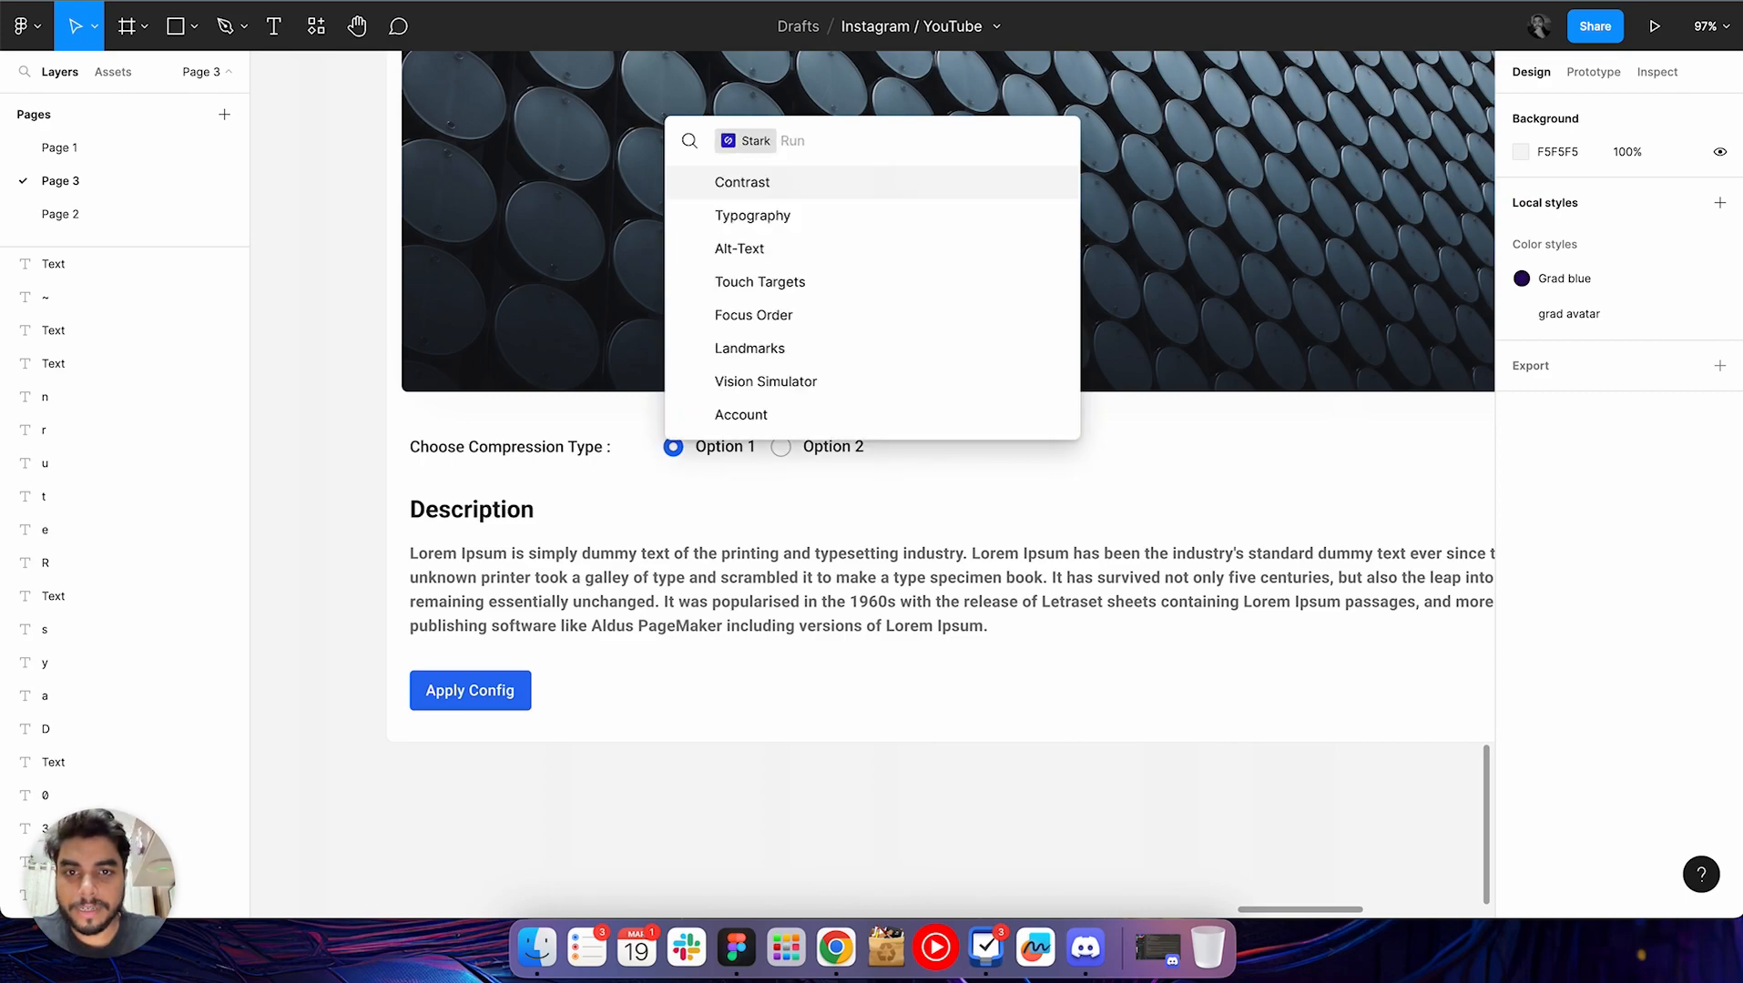
left_click(759, 185)
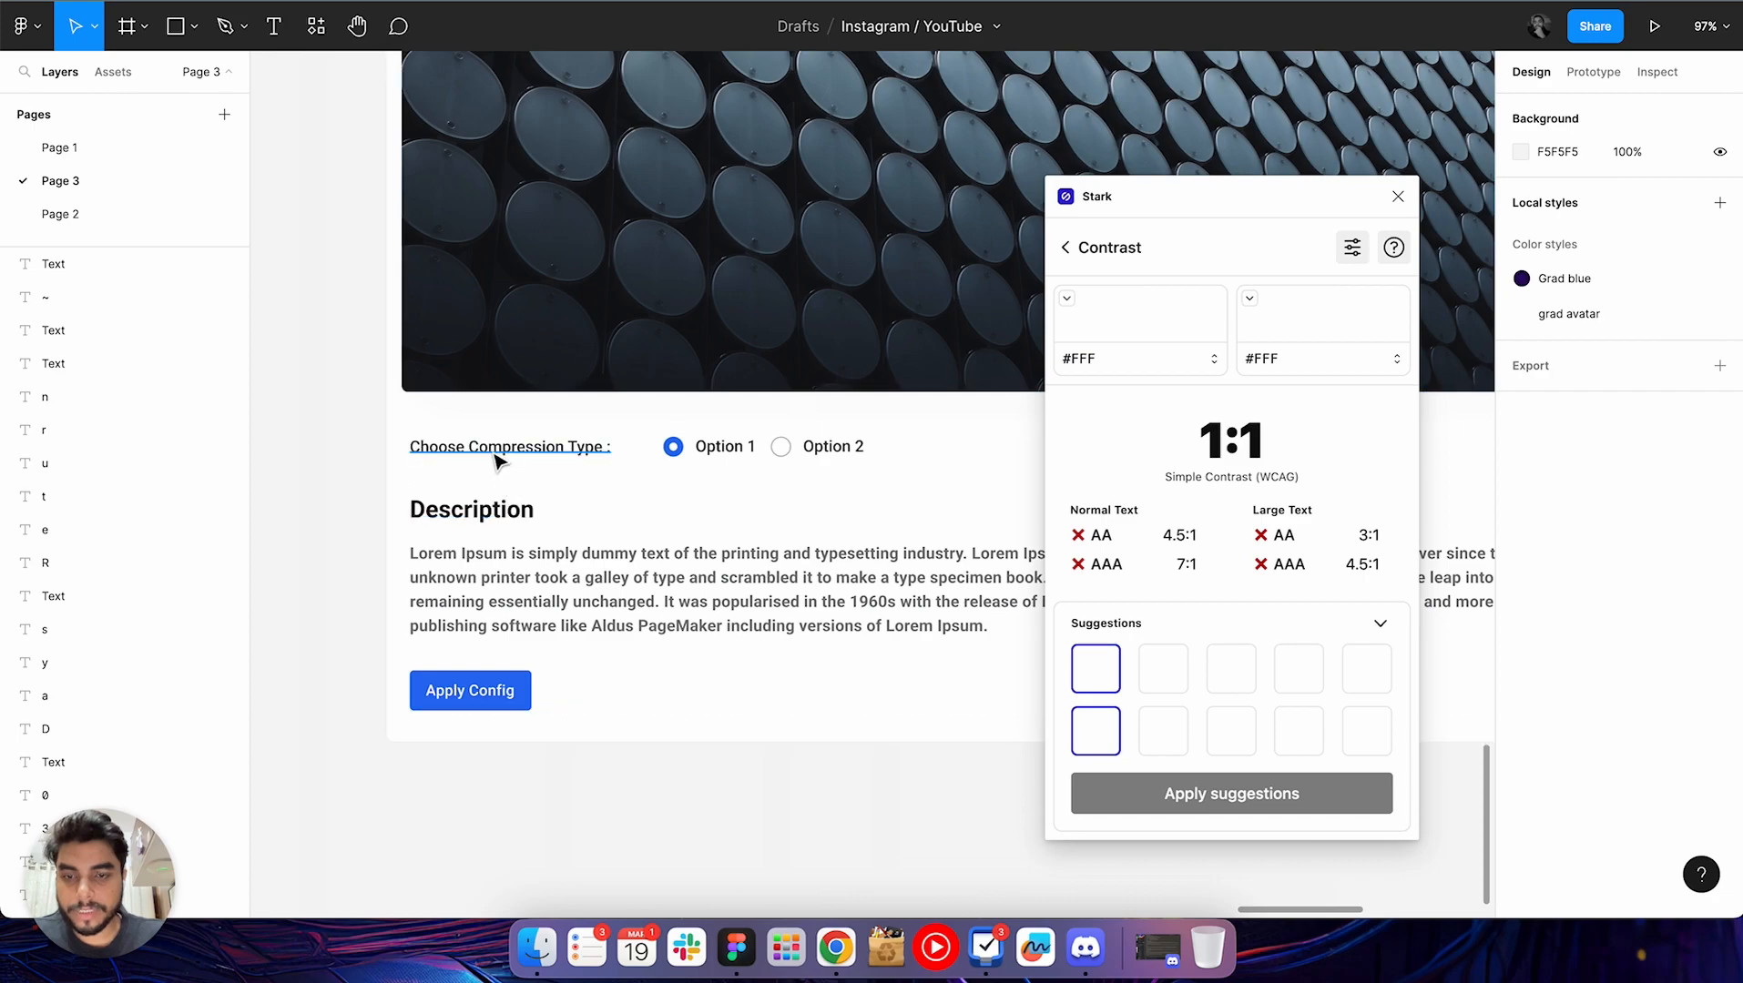
Check the contrast of the Description heading and of the selected Option 1 radio button against white
left_click(510, 520, "super")
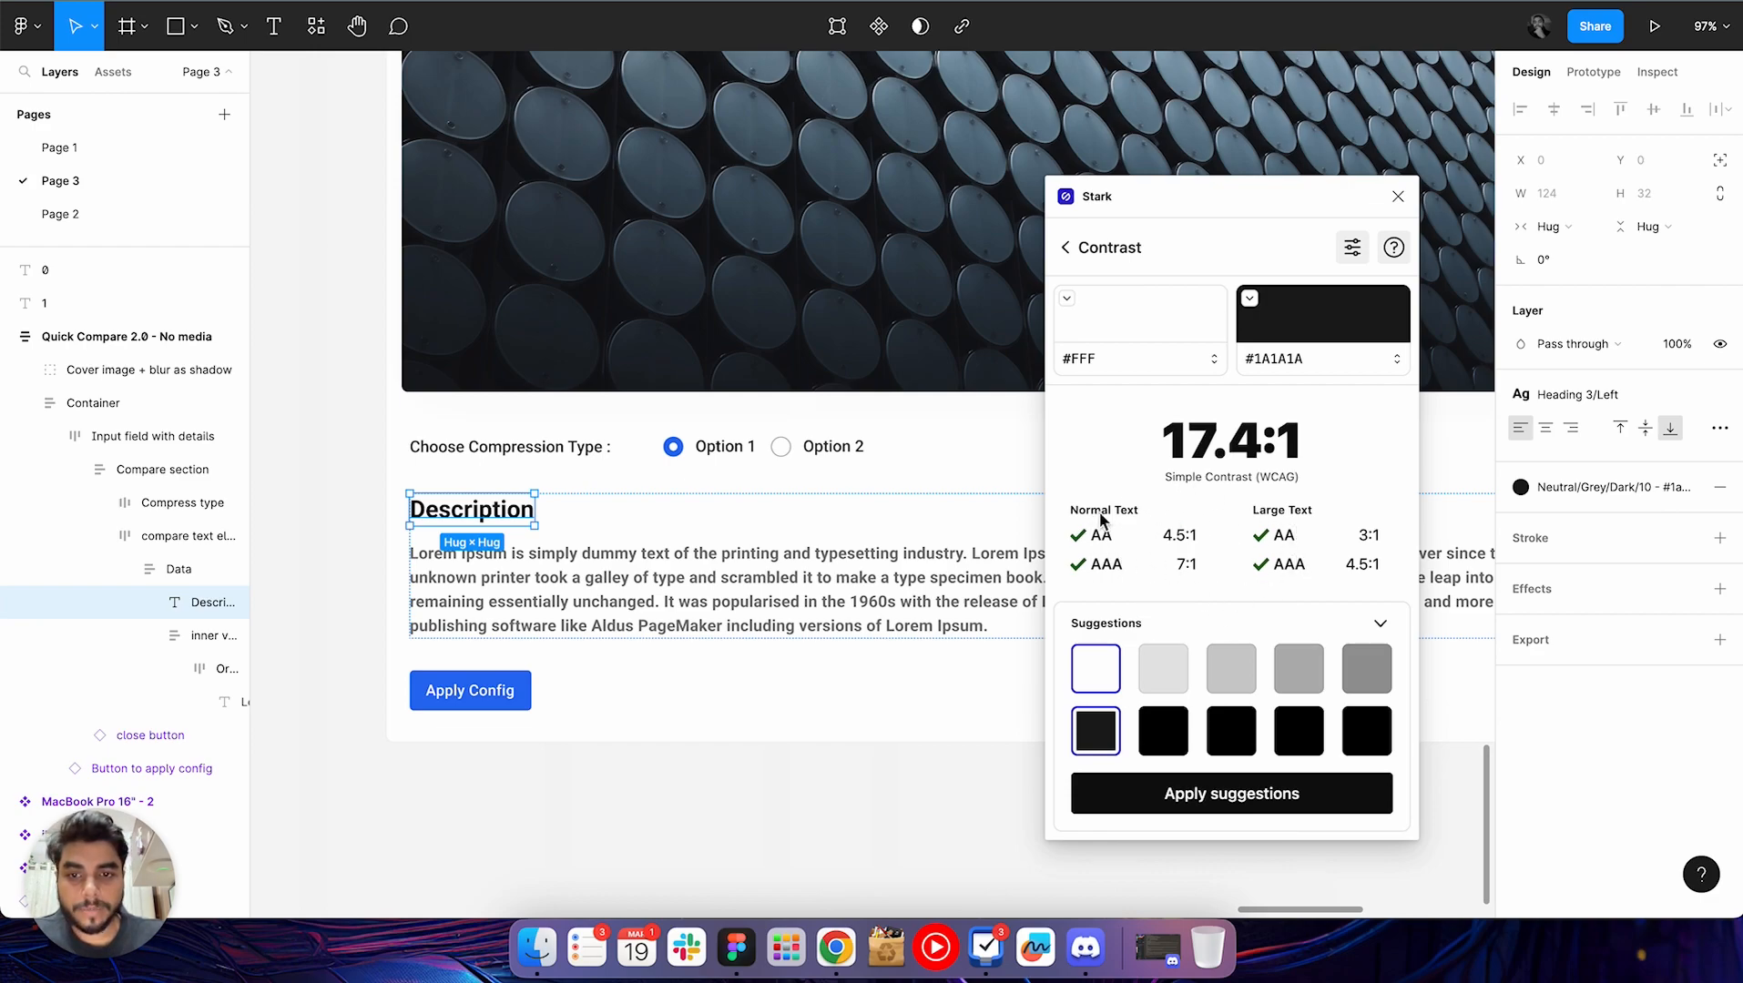
left_click(678, 451, "super")
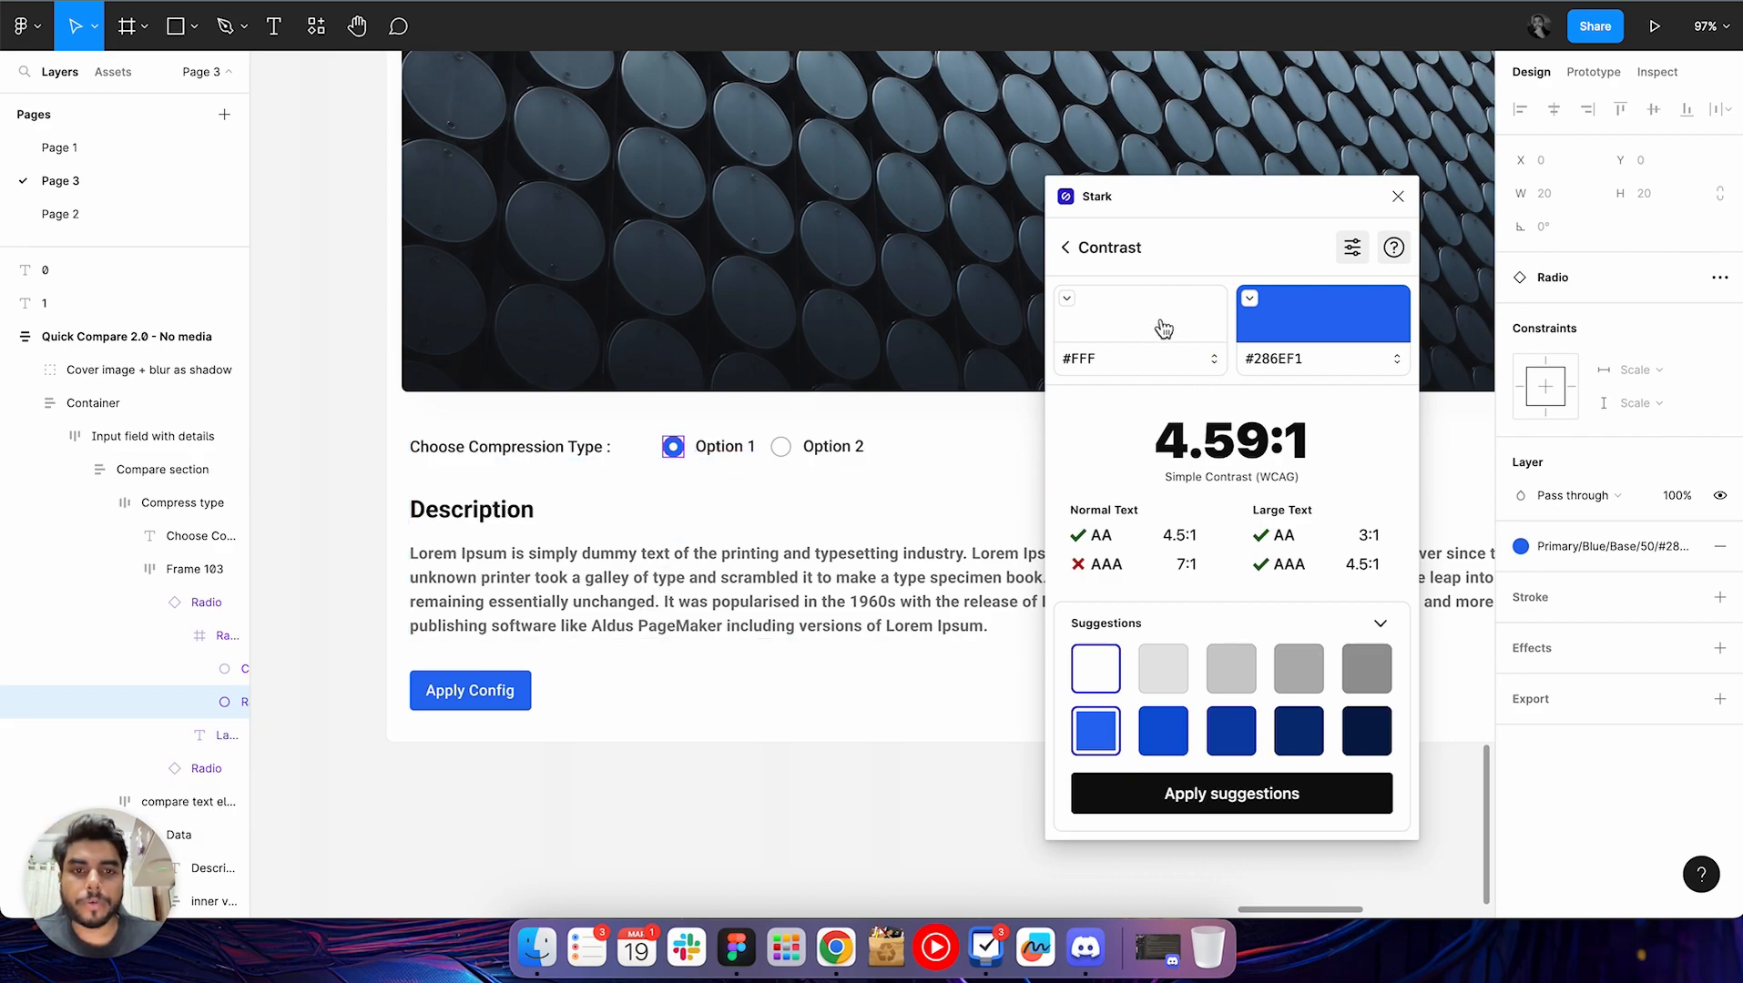
Look at Stark's list of accessibility tools, try to open the Vision Simulator, and close the plugin
left_click(1063, 249)
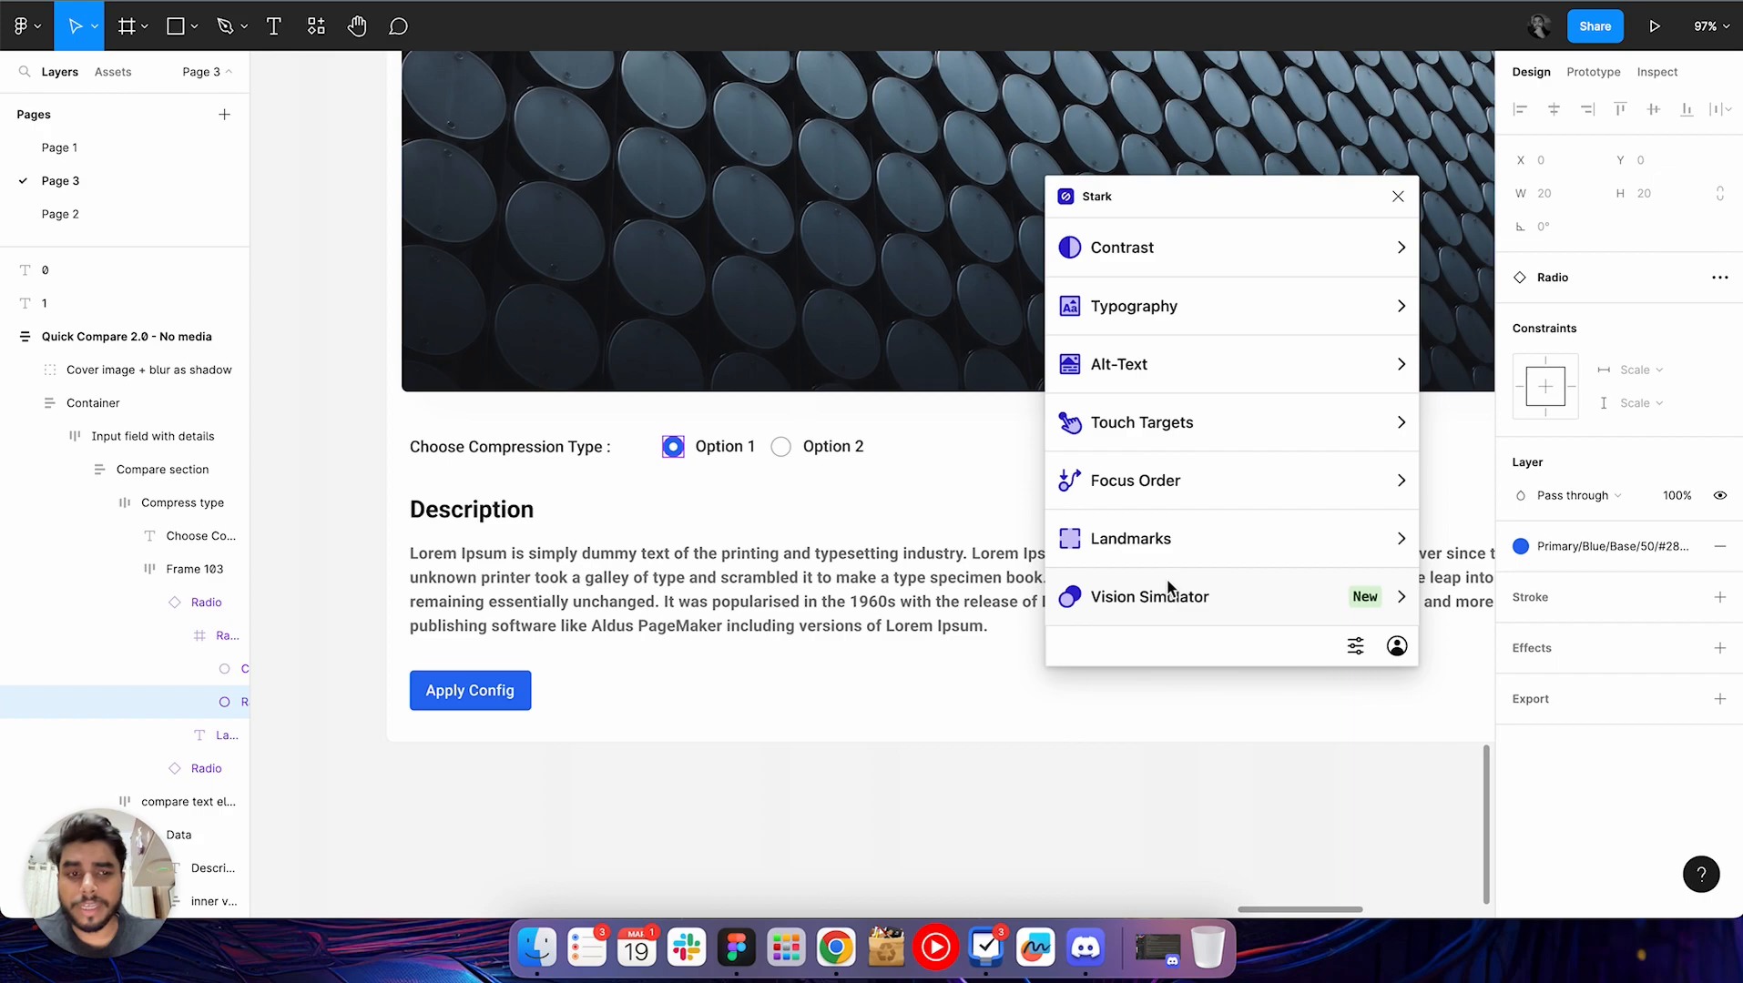
left_click(1180, 609)
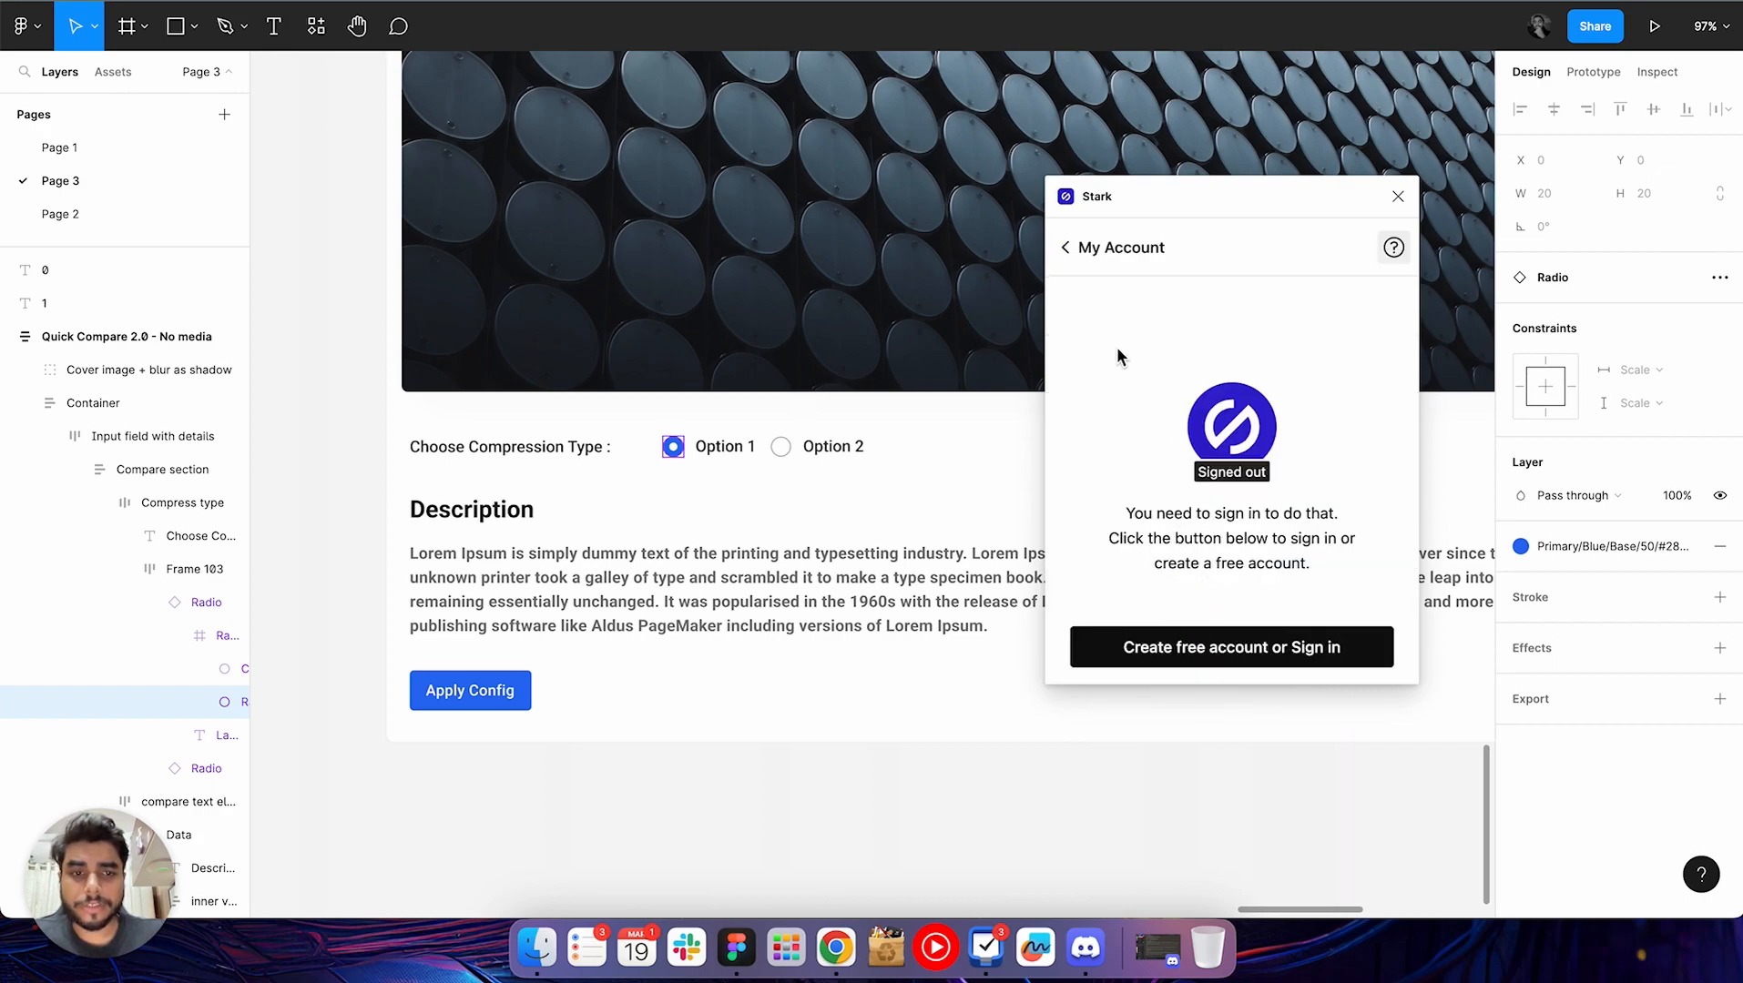
left_click(1067, 253)
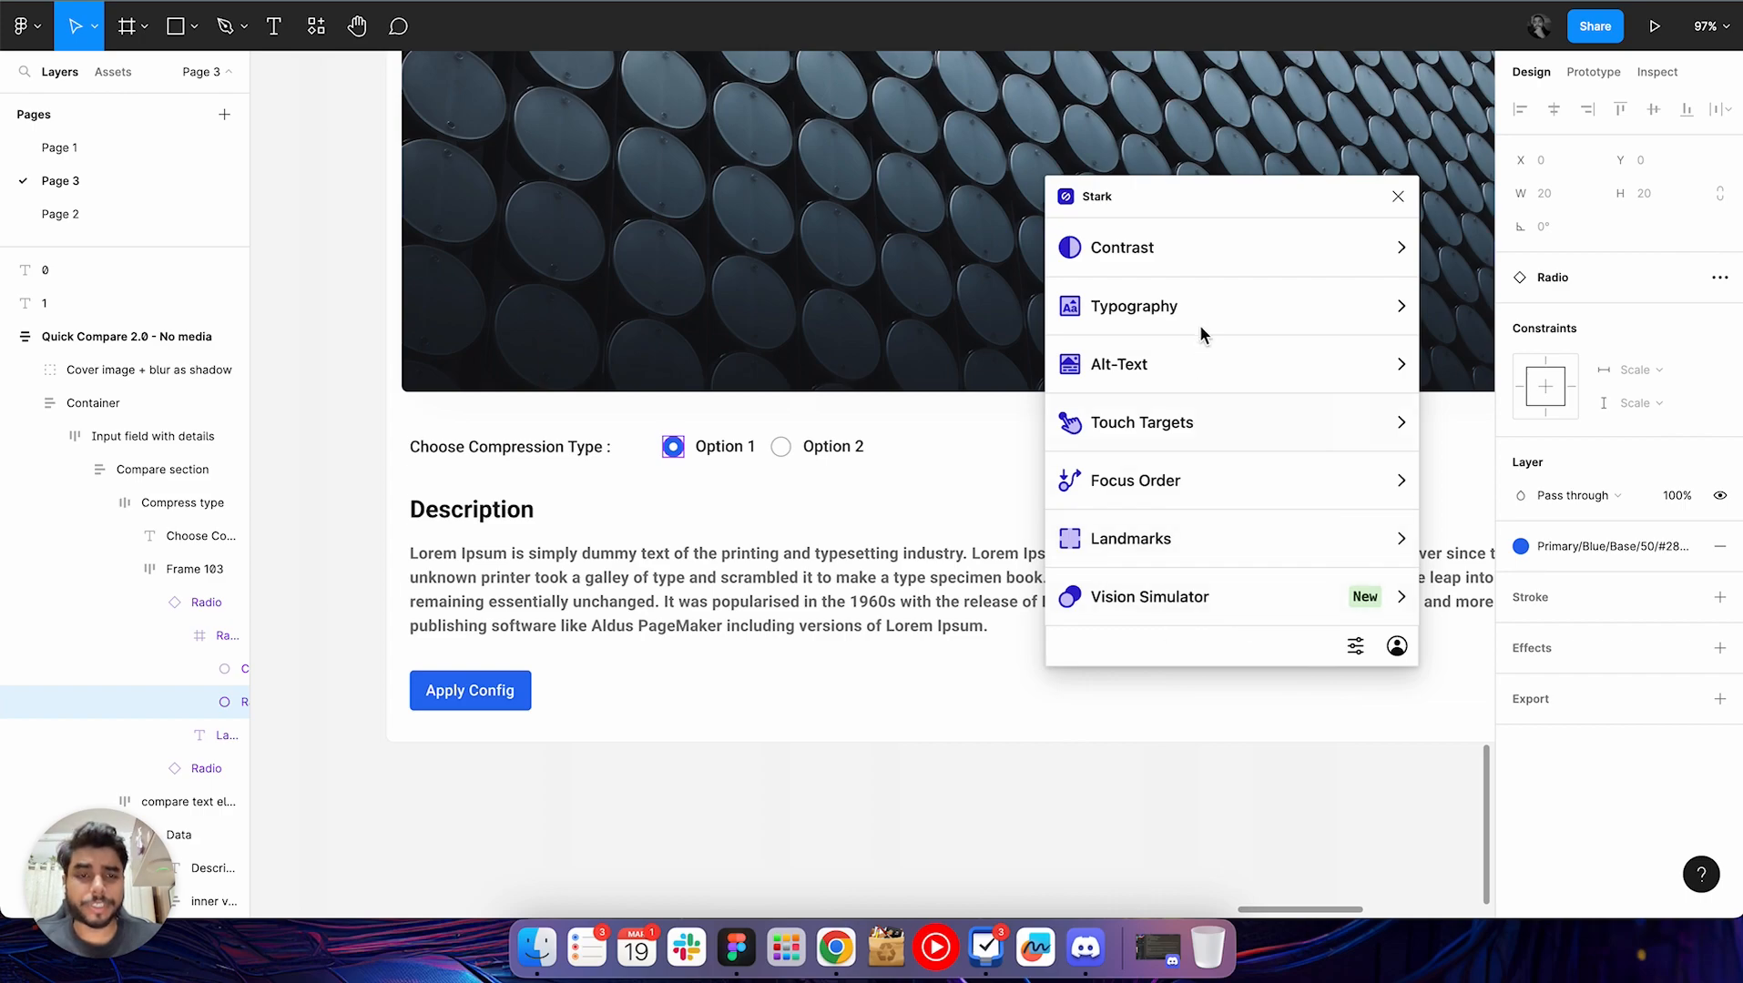
left_click_drag(1225, 205, 1070, 227)
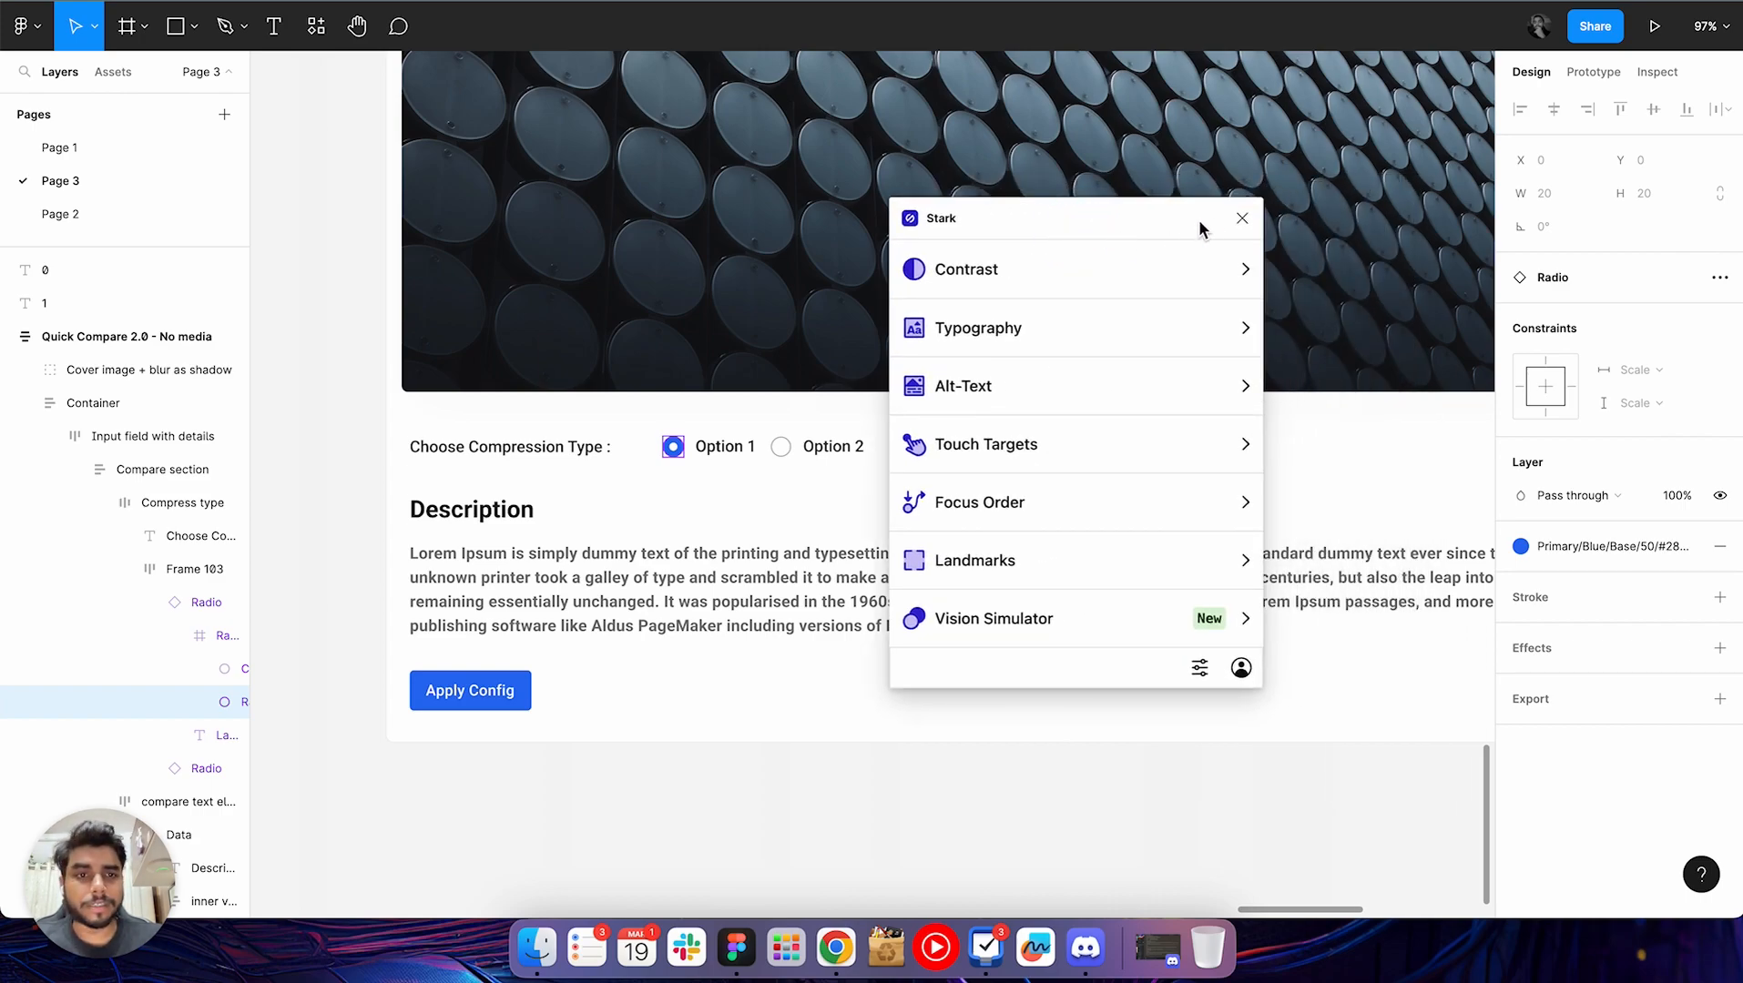
left_click(1242, 218)
left_click(885, 943)
left_click(1025, 836)
left_click(303, 208)
scroll(305, 209, "down", 3)
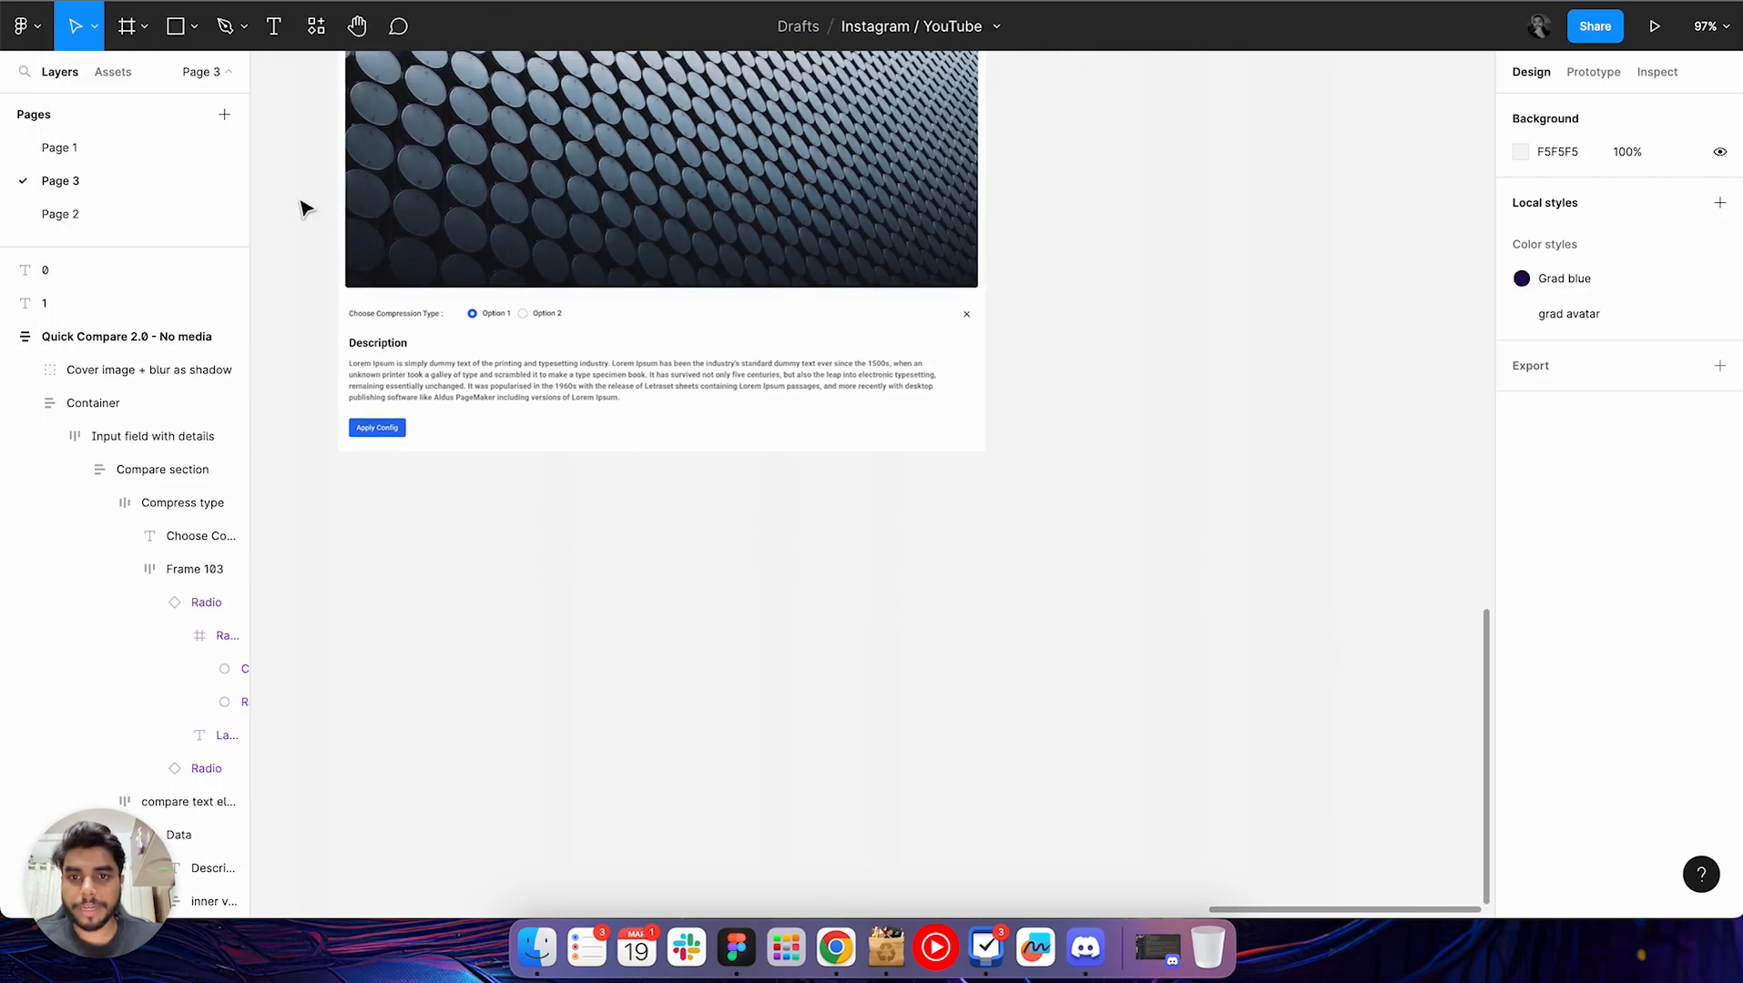
scroll(302, 201, "up", 2)
left_click(1138, 330)
scroll(1142, 334, "left", 2)
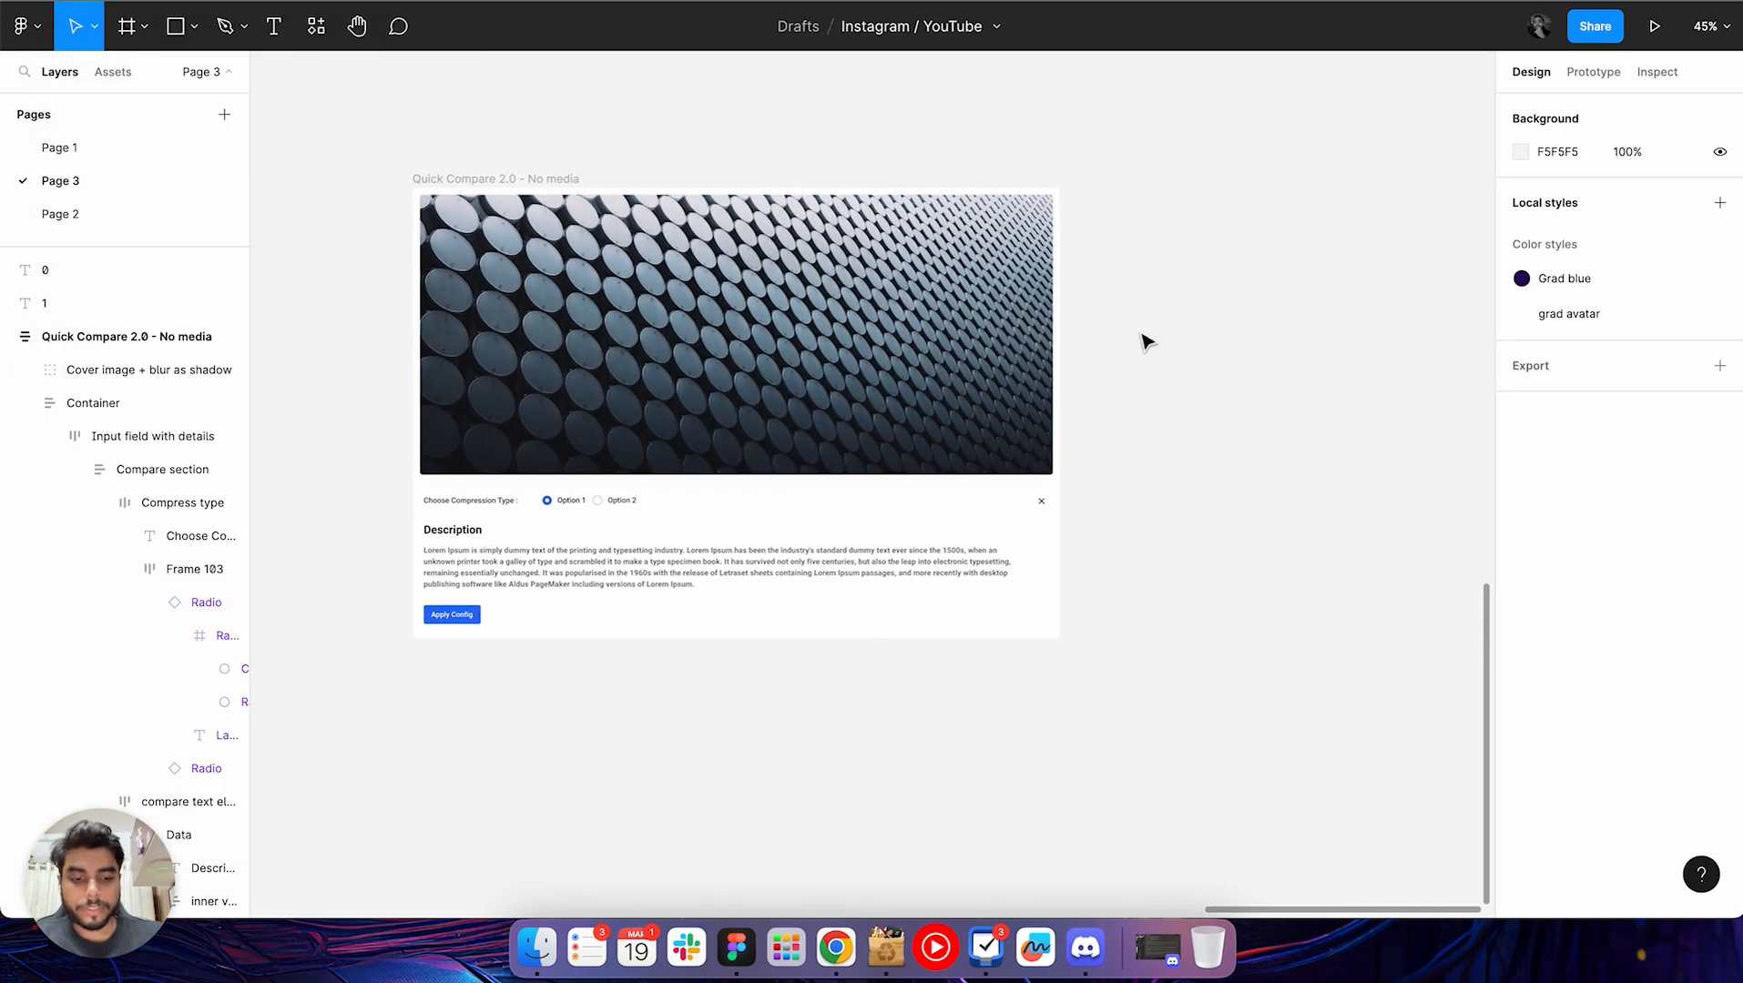
scroll(1145, 342, "up", 1)
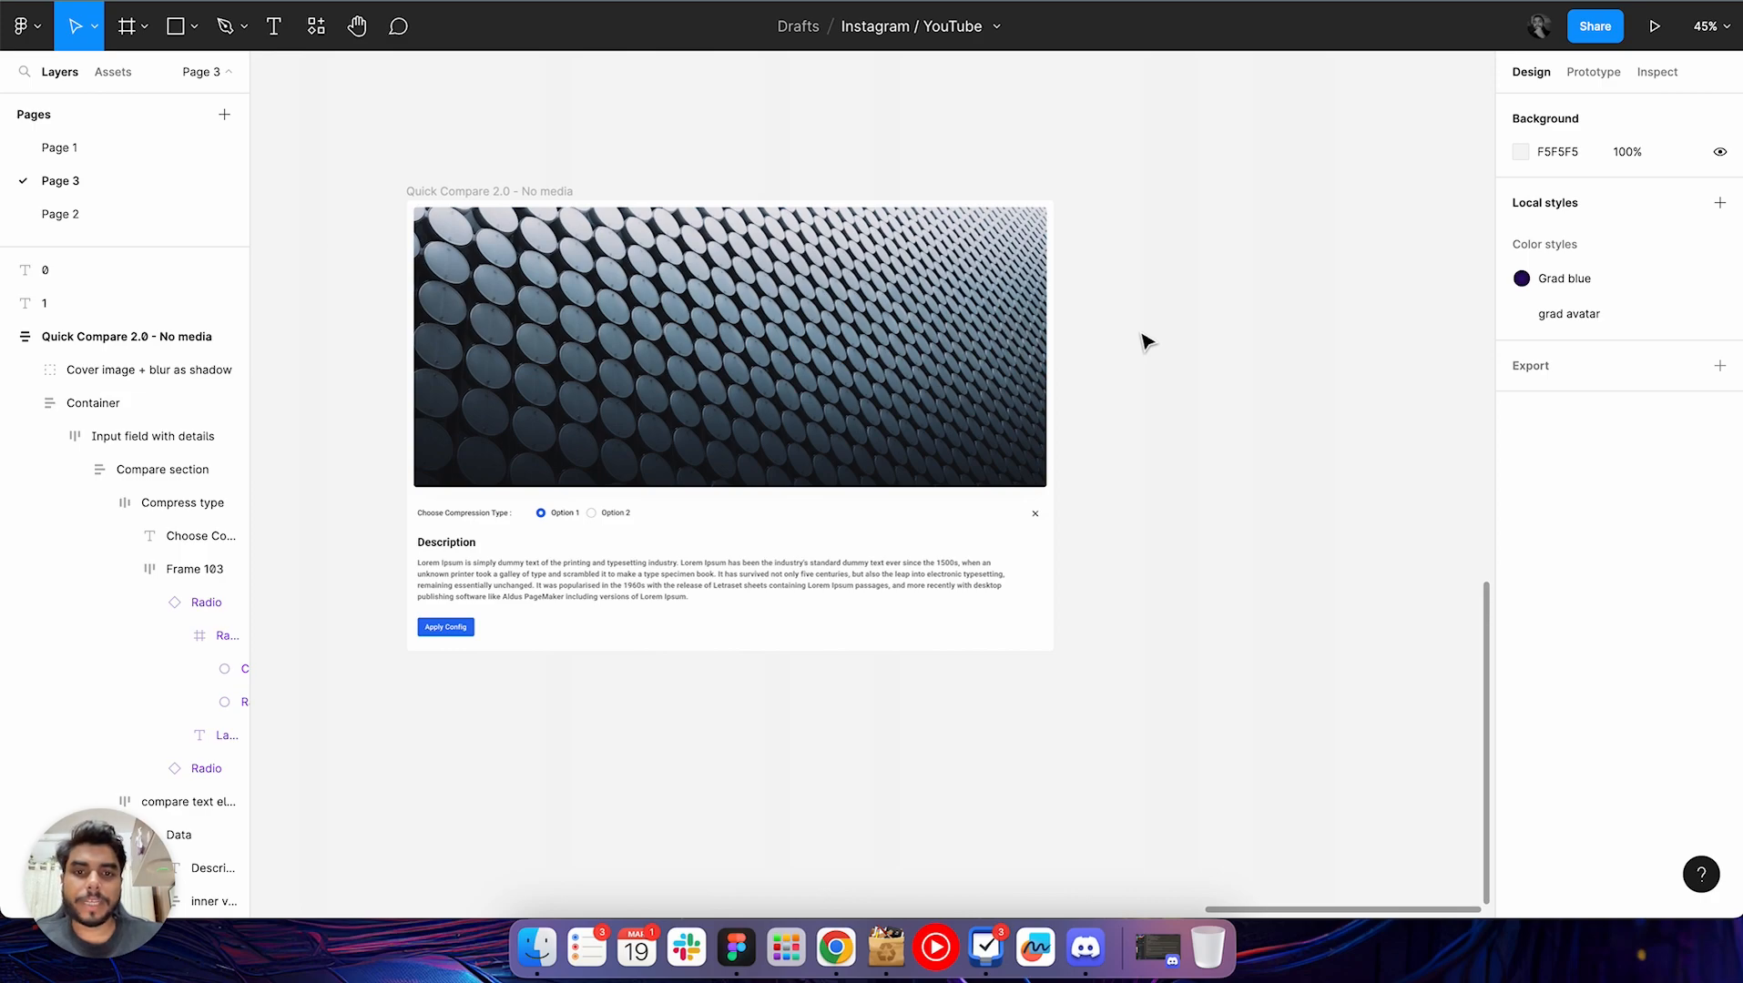
left_click(1145, 342)
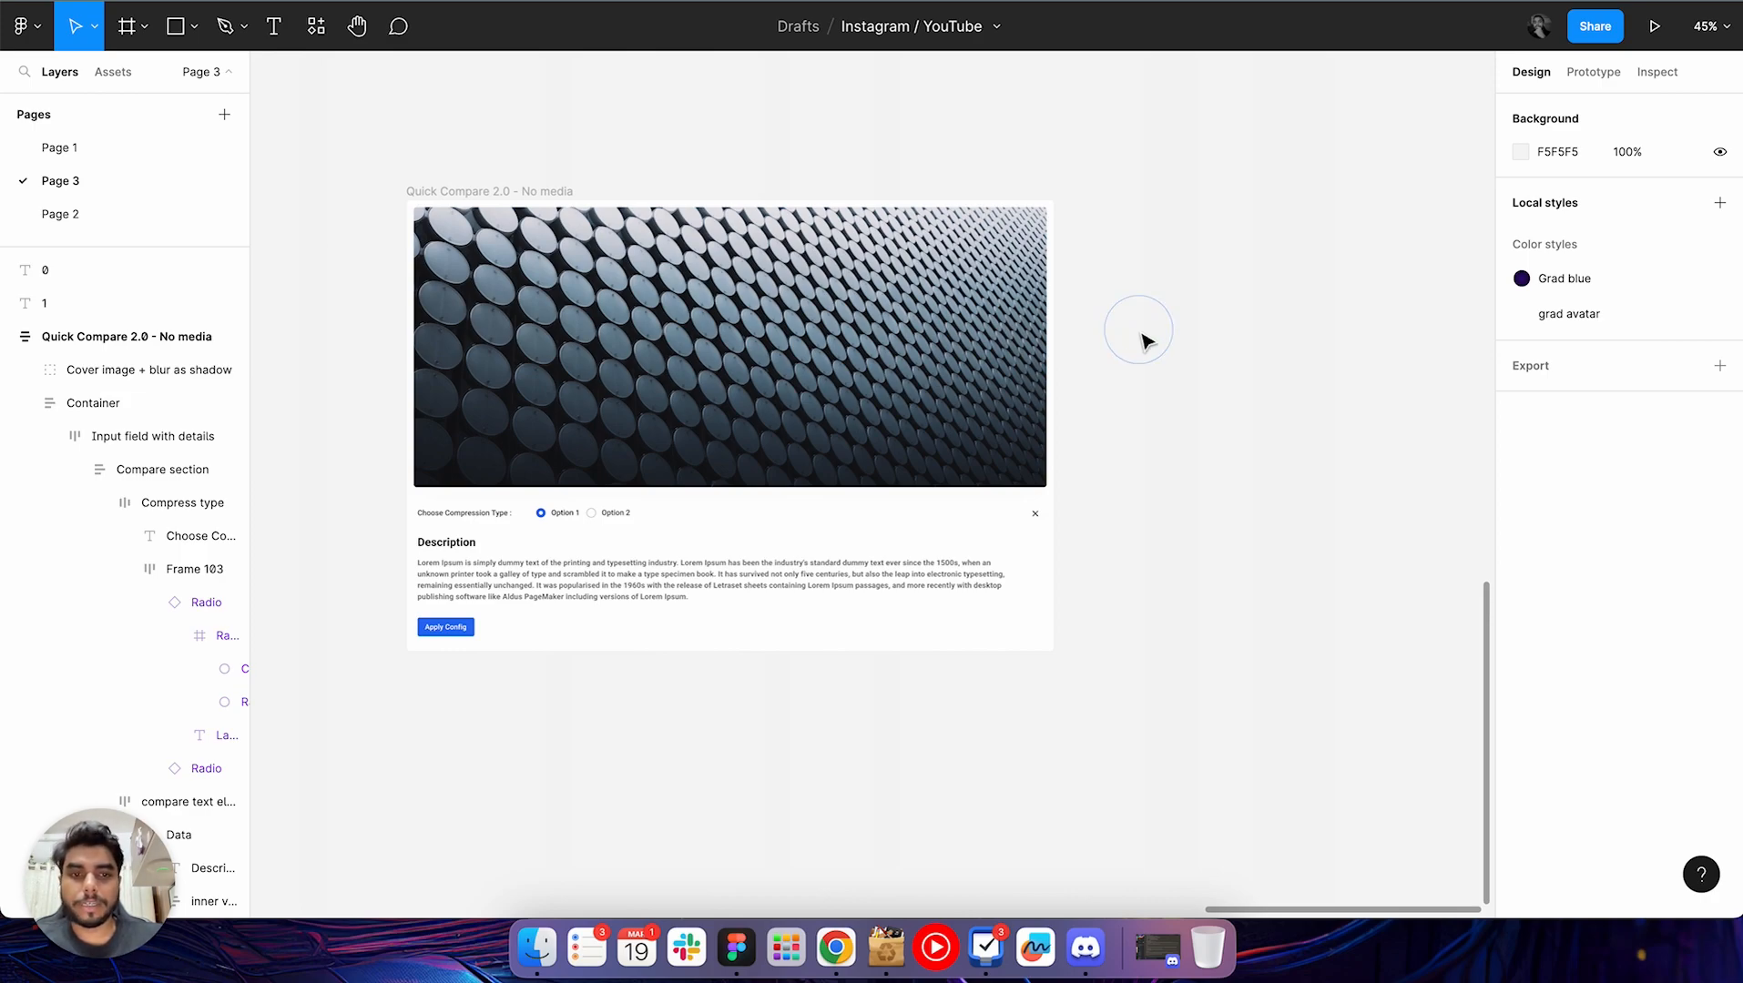
Select all letters of the circular "100% Genuine ~ 30 Days Return ~" text and rotate them together slightly counterclockwise
scroll(1145, 341, "up", 10)
scroll(1145, 342, "right", 3)
scroll(1145, 342, "up", 8)
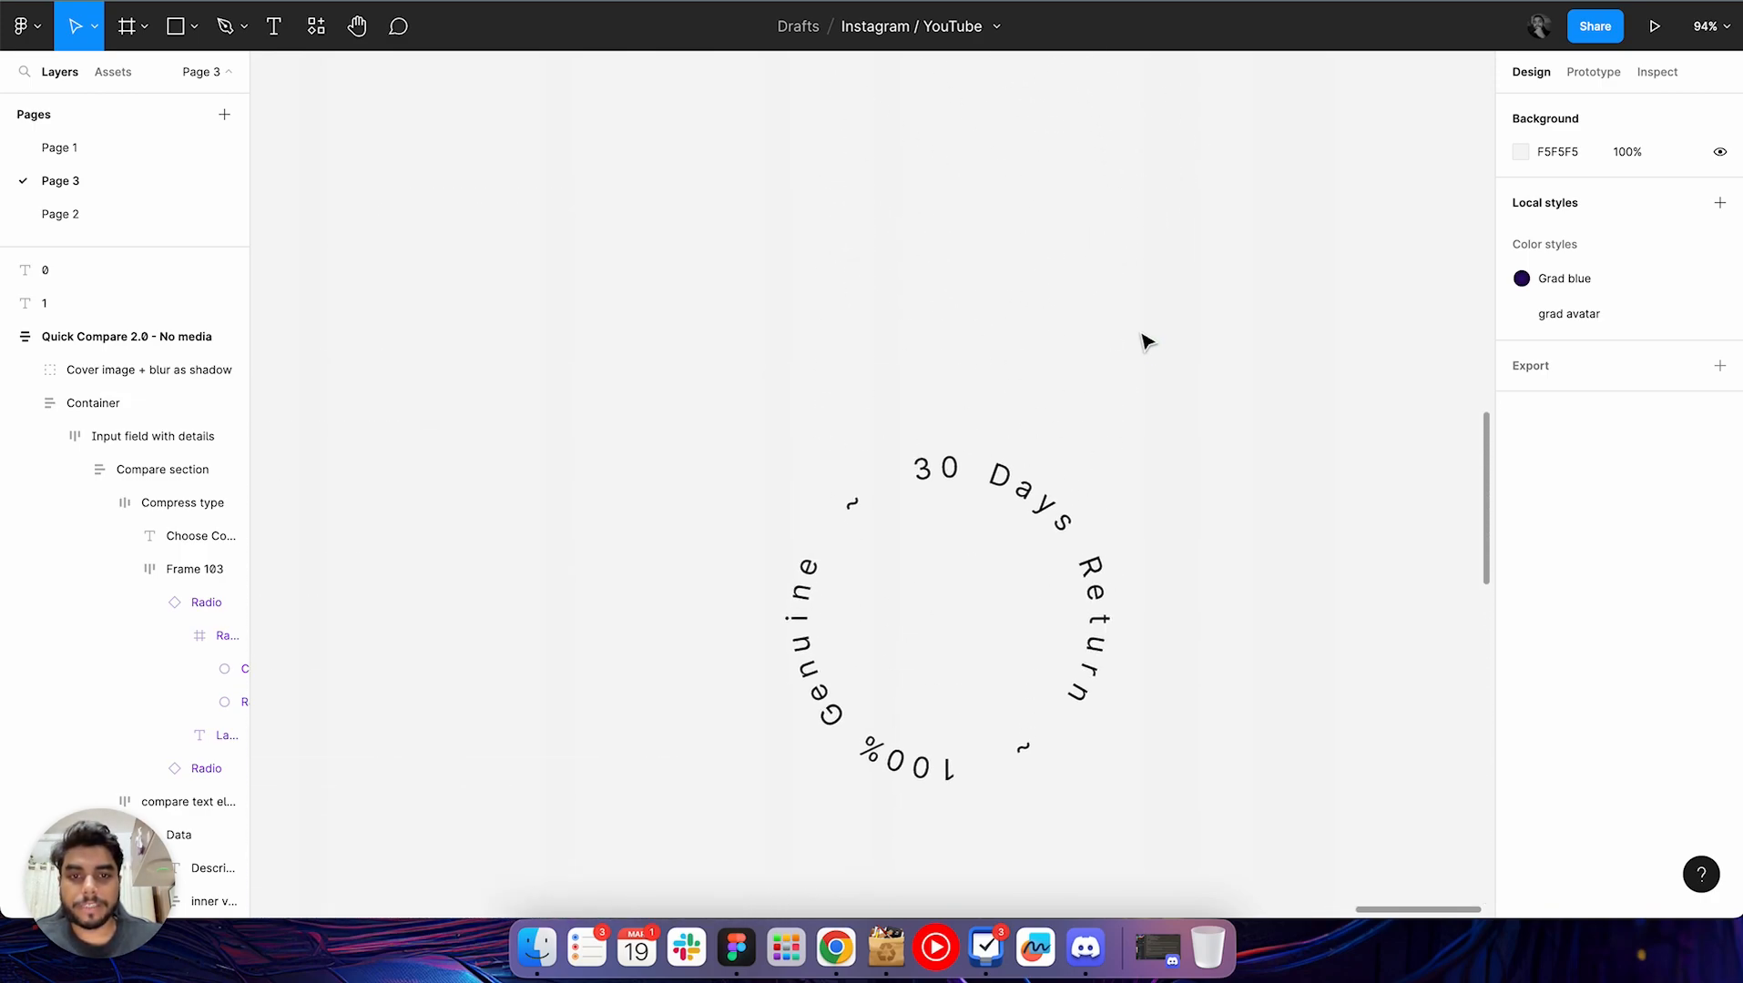
scroll(1145, 342, "down", 5)
scroll(1145, 342, "right", 2)
left_click(1097, 405)
scroll(1100, 412, "down", 1)
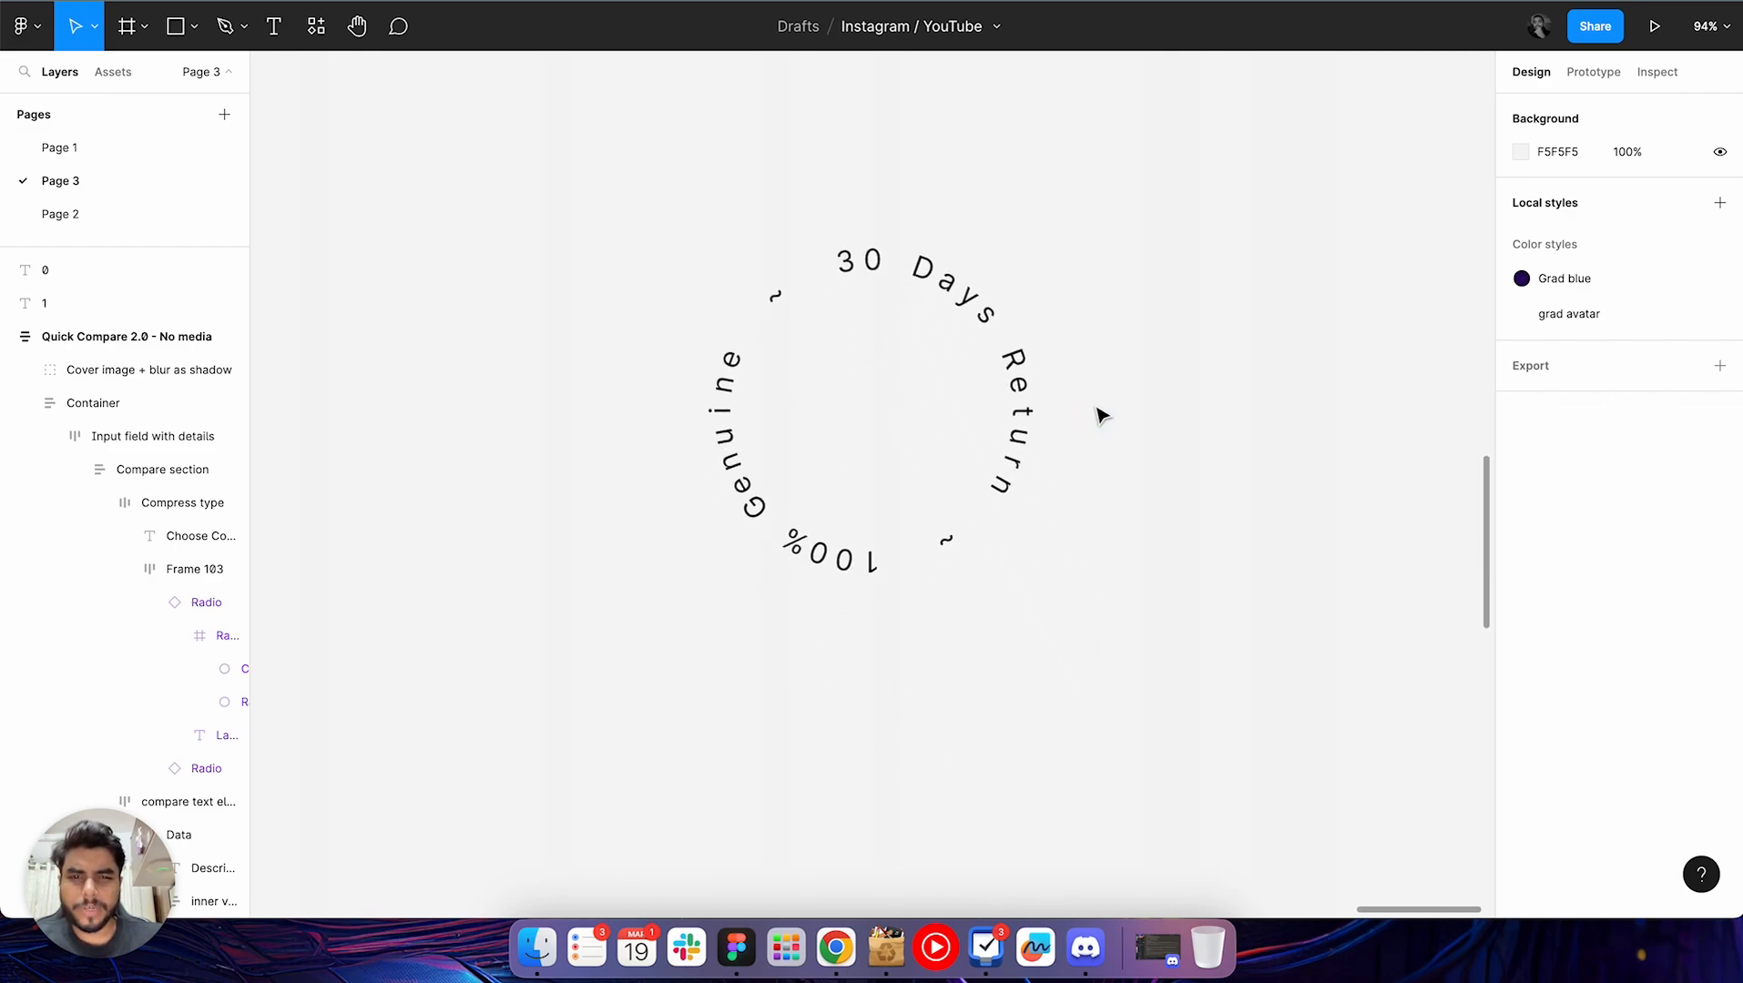
left_click_drag(628, 202, 1100, 690)
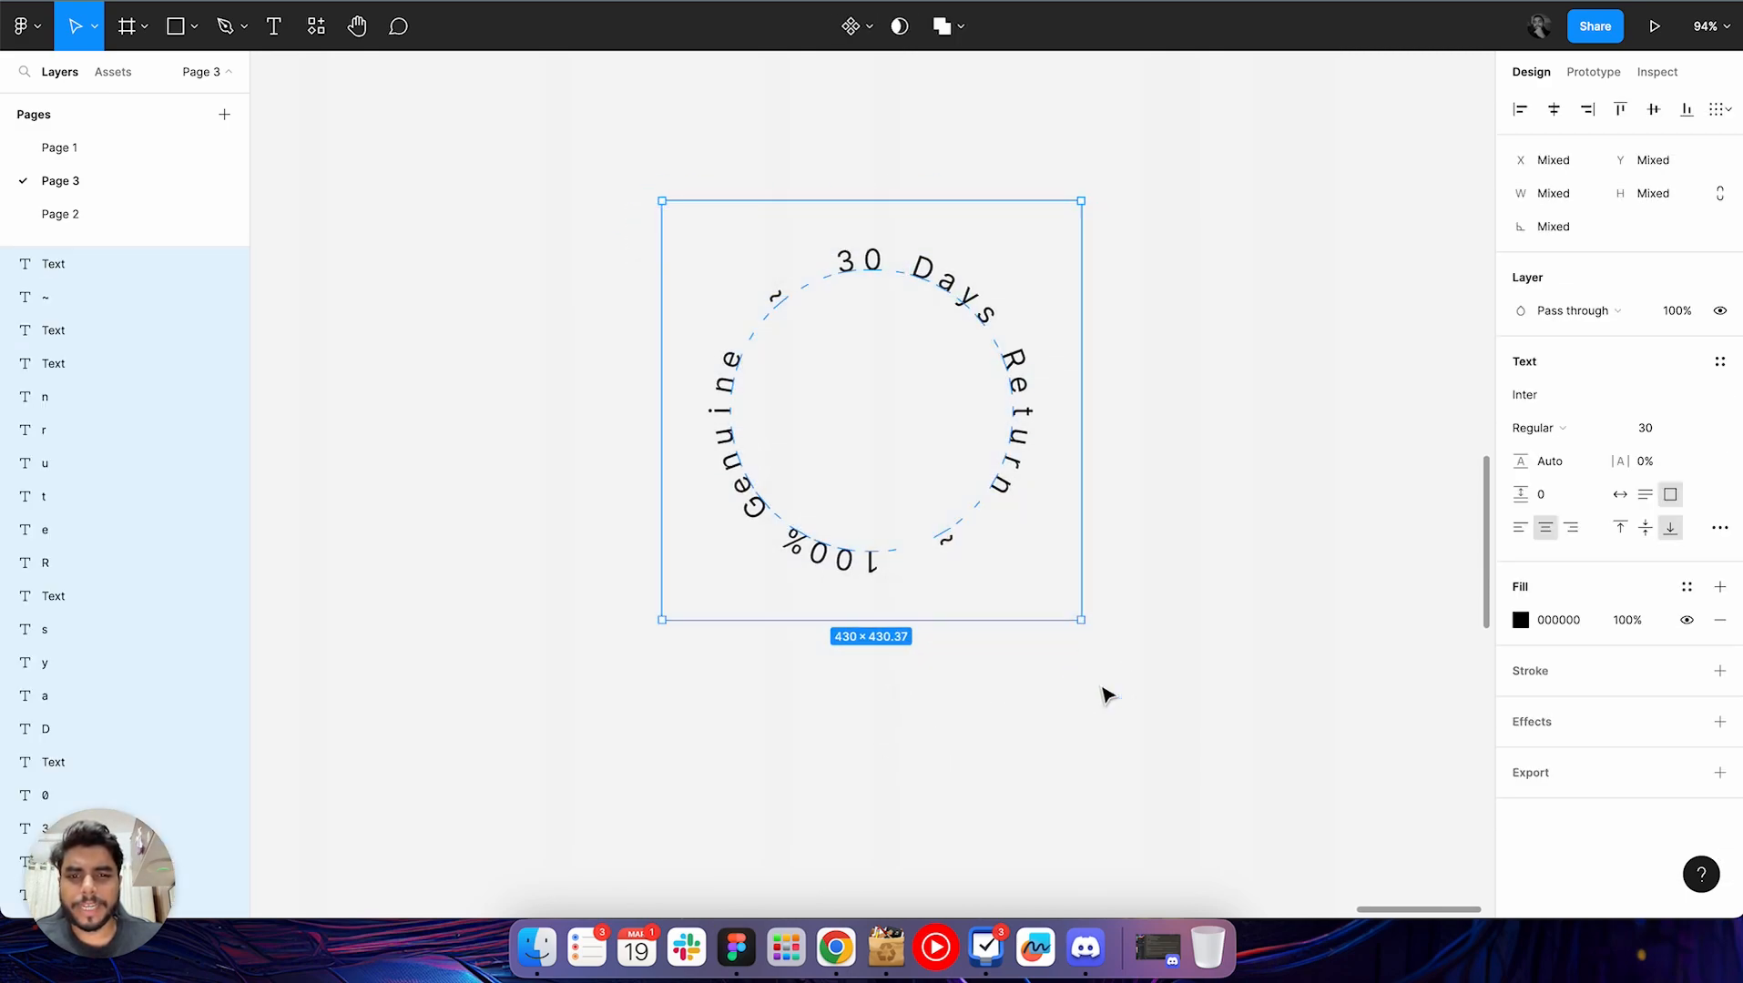
scroll(1104, 693, "down", 2)
scroll(1101, 692, "right", 4)
scroll(1102, 692, "down", 1)
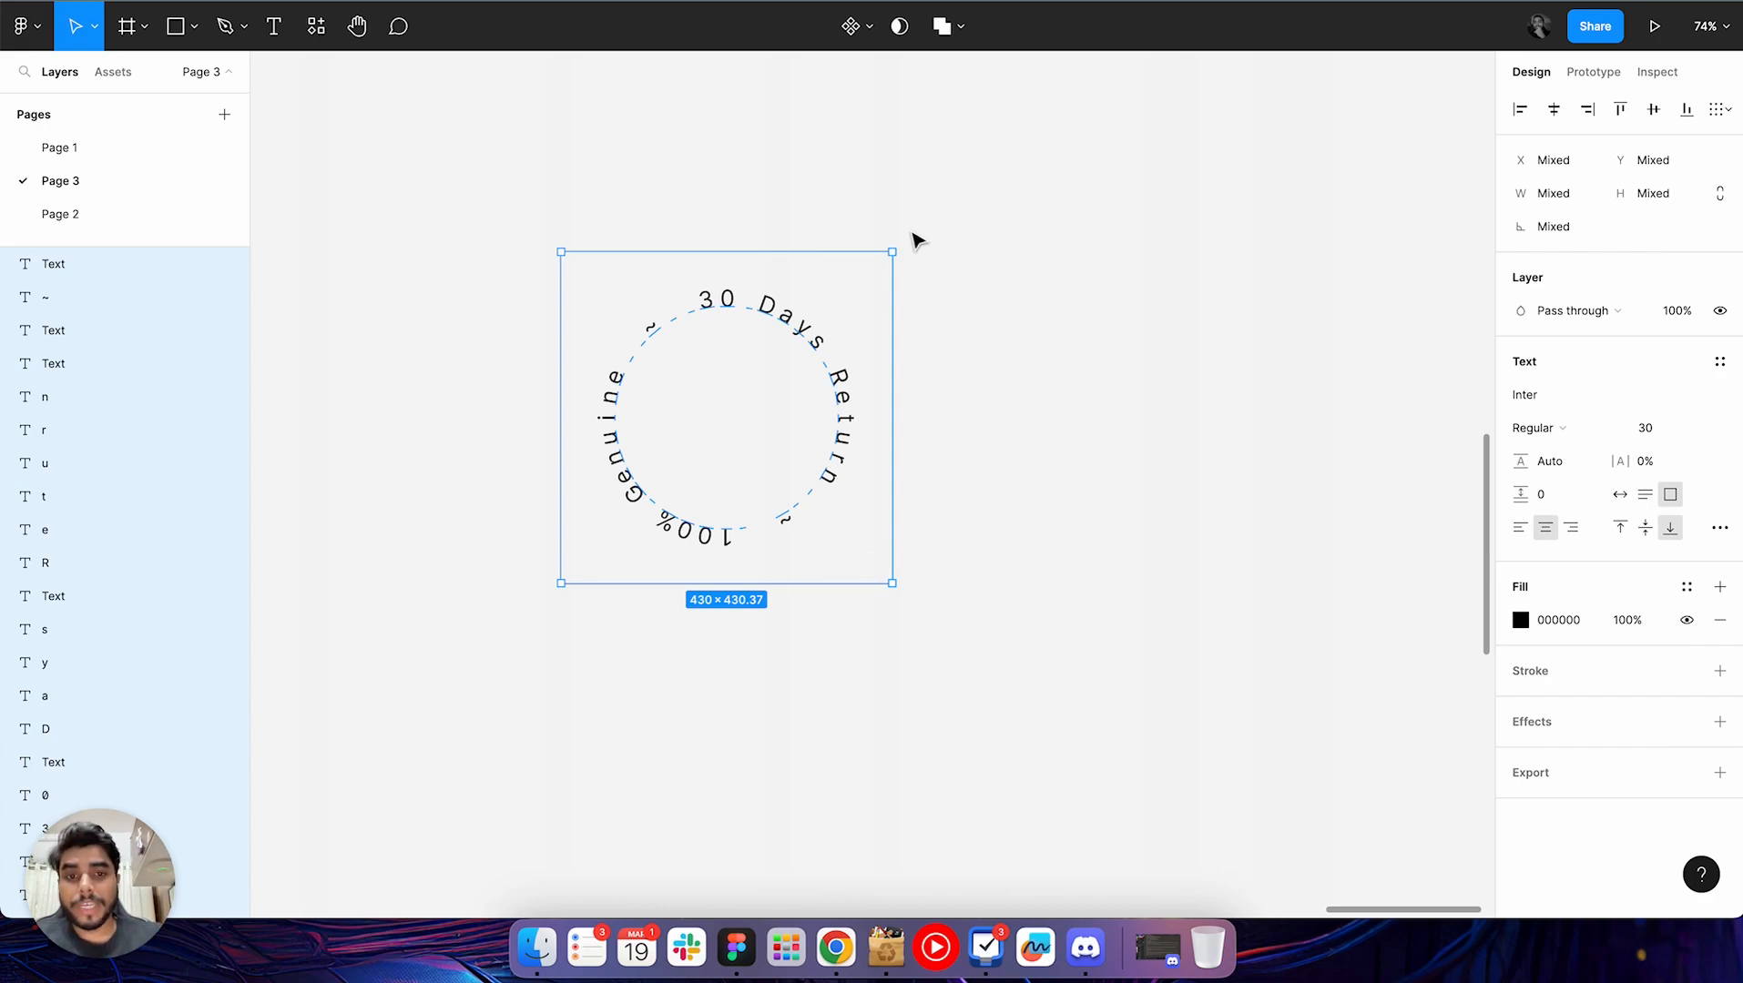
left_click_drag(904, 249, 863, 279)
left_click(1035, 361)
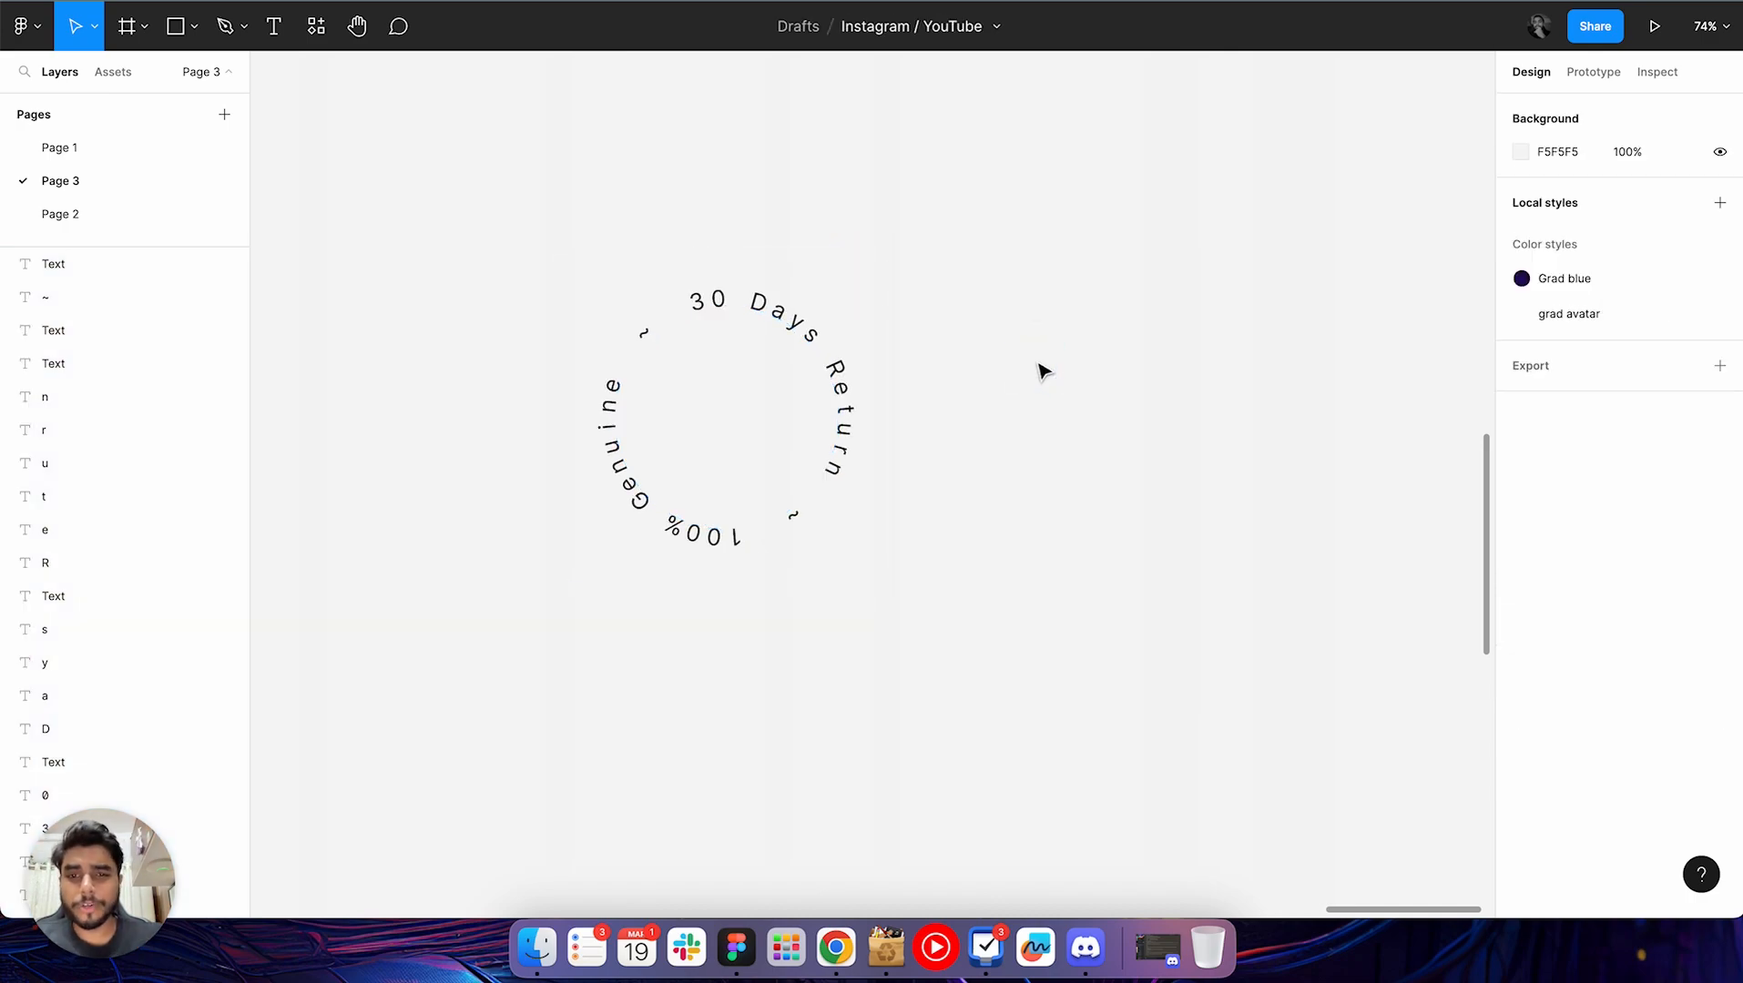
Search the commands for "text" and run the Circular Text plugin
left_click(817, 335, "super")
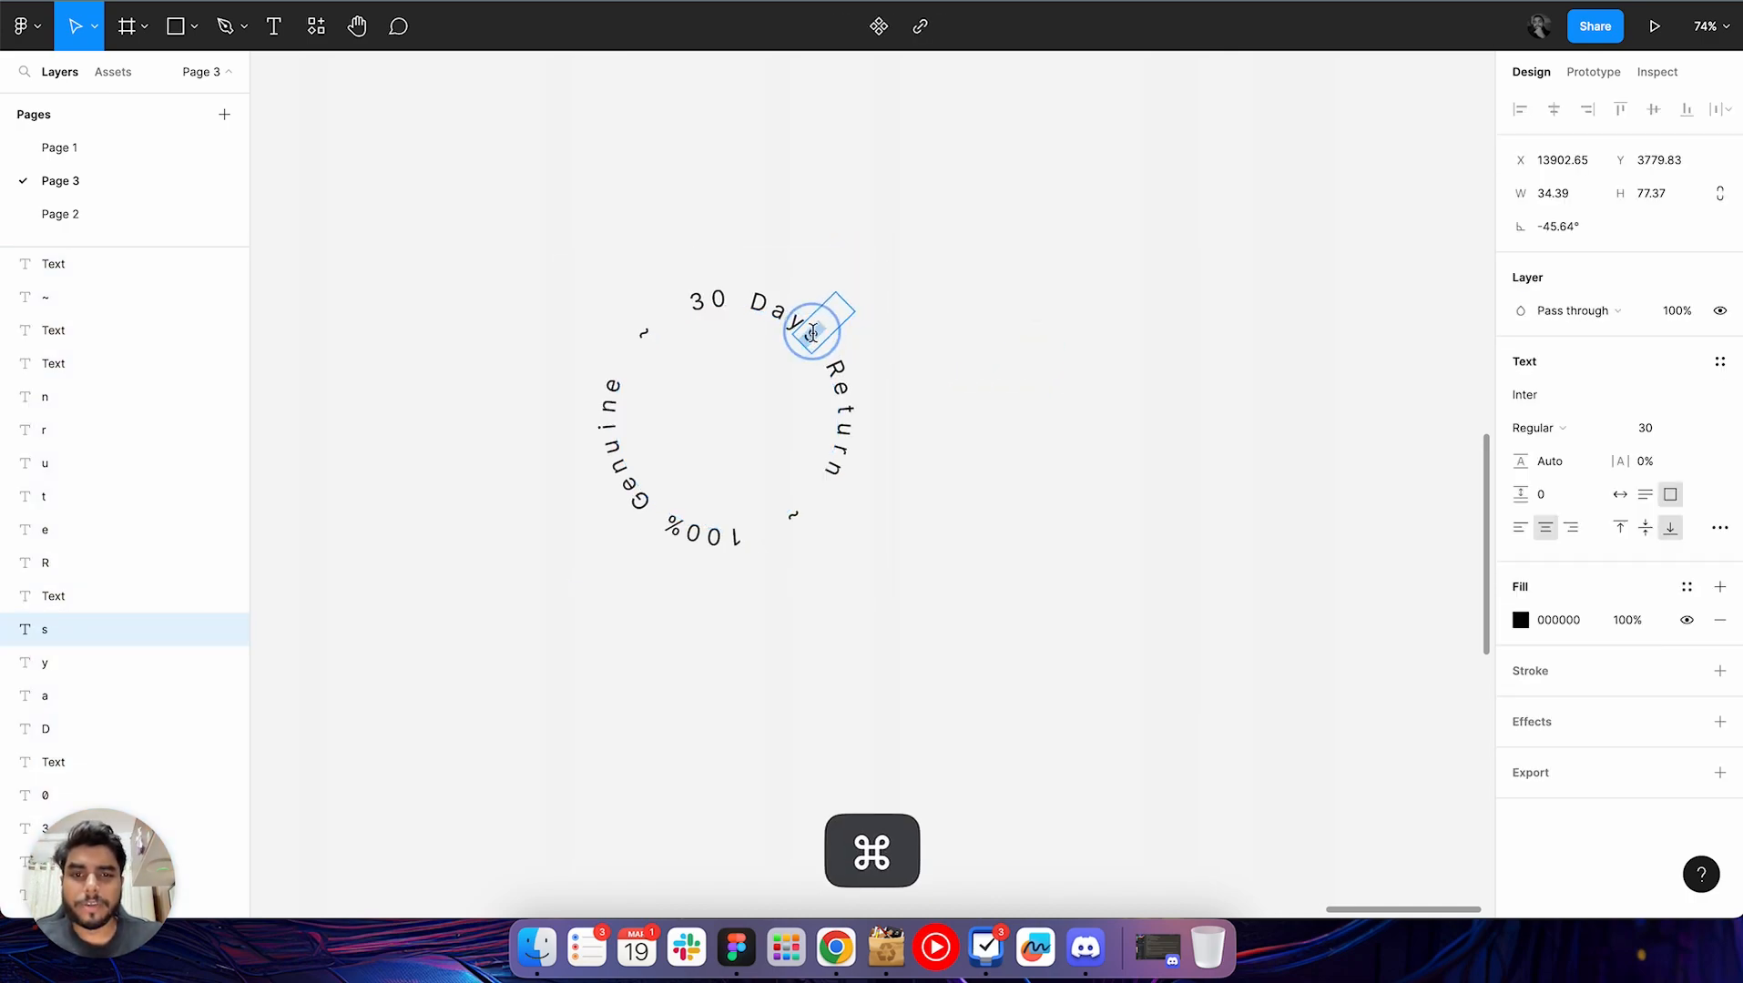
left_click(927, 366, "super")
key("super+slash")
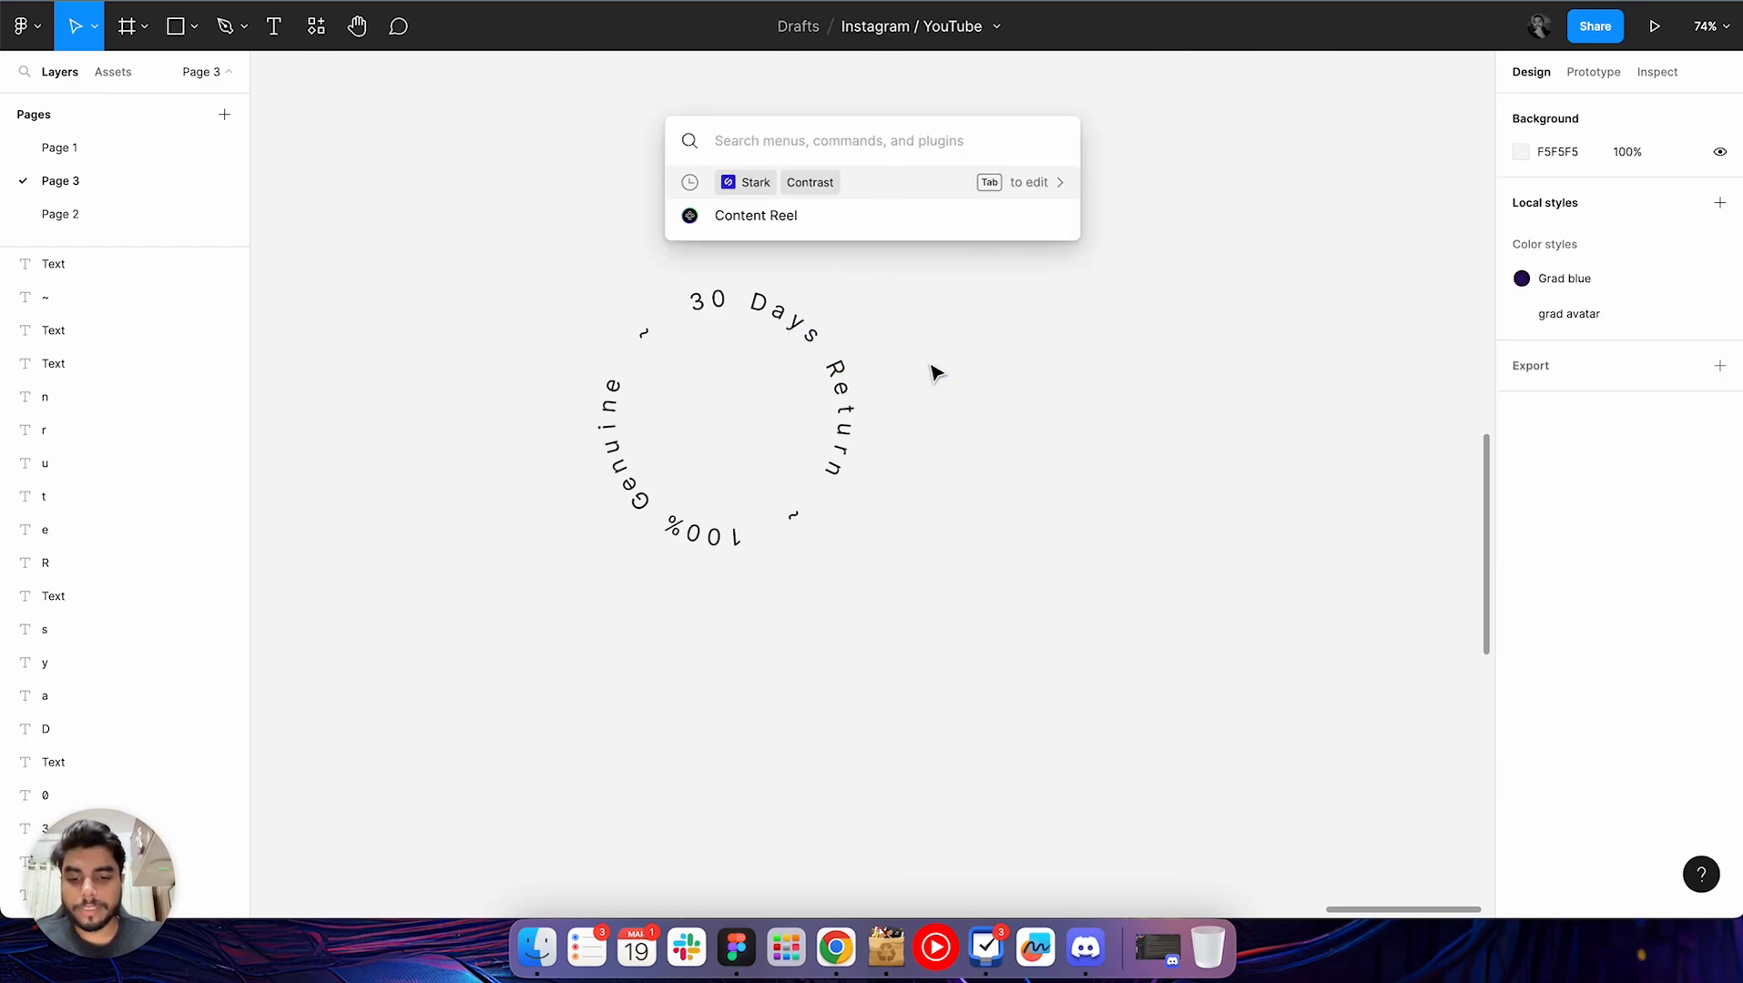
type("text")
key("Down")
key("Down")
key("Down")
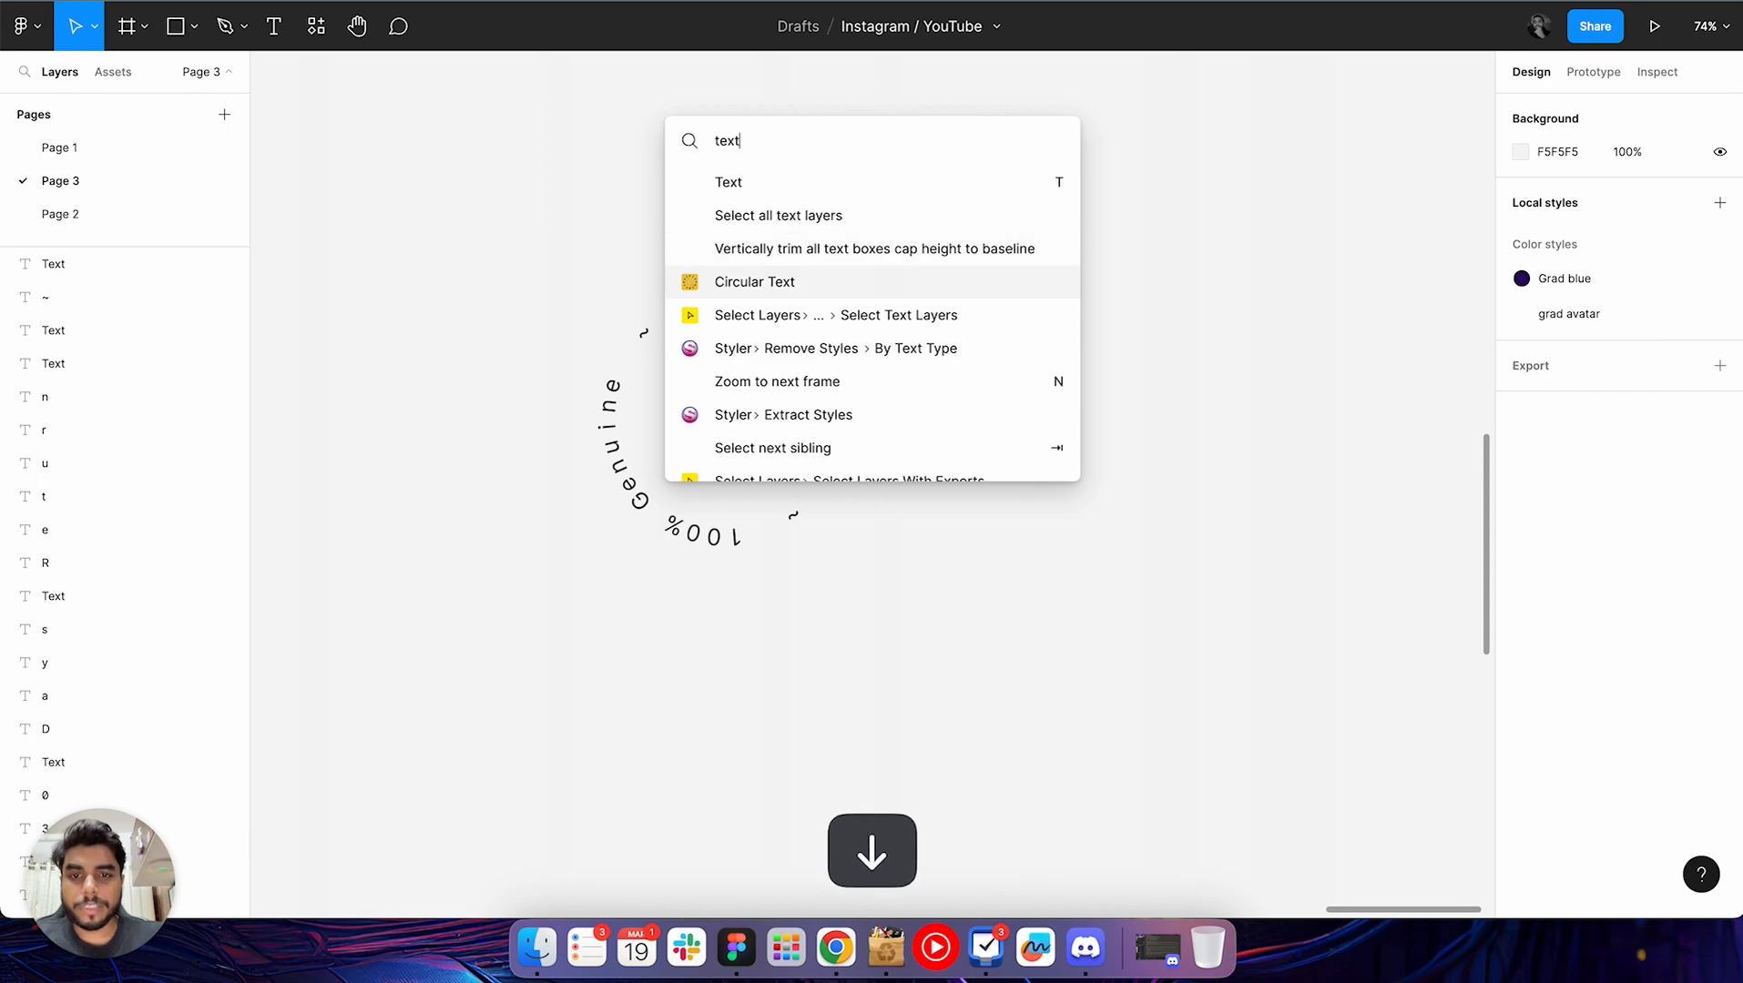
key("Return")
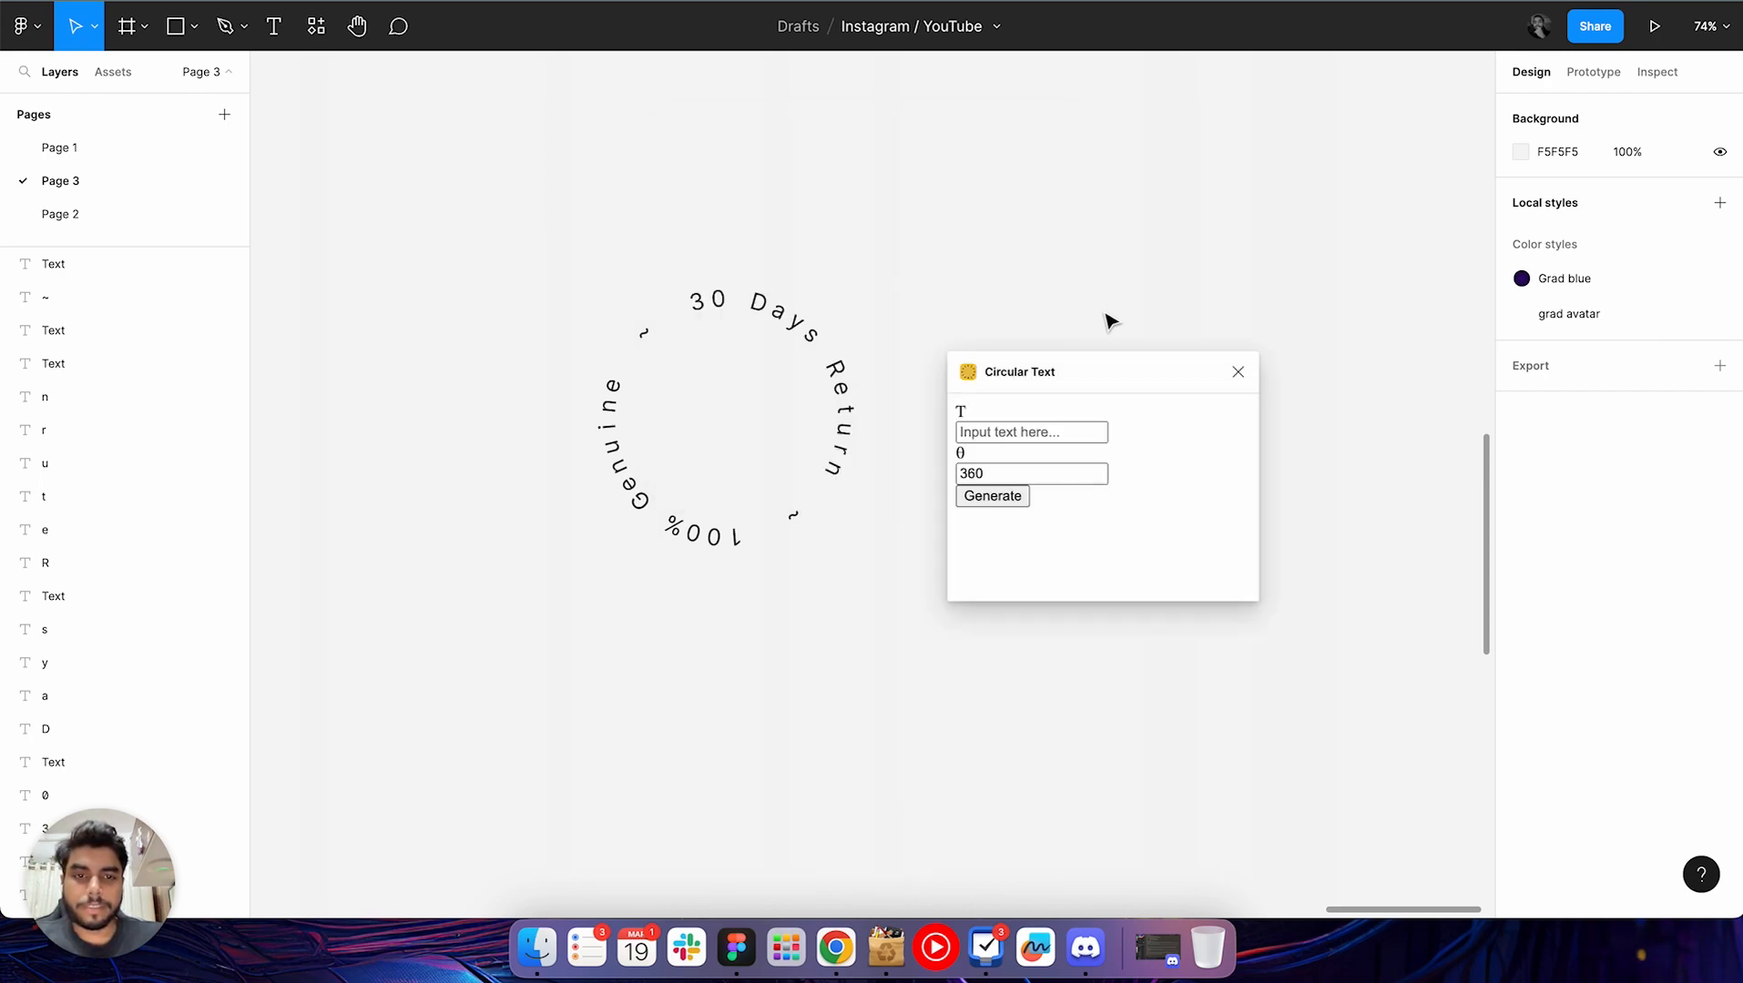
Generate circular text reading "100% Genuine ~ 30 Days return policy" with an angle of 360
scroll(1108, 312, "right", 6)
scroll(1109, 312, "down", 2)
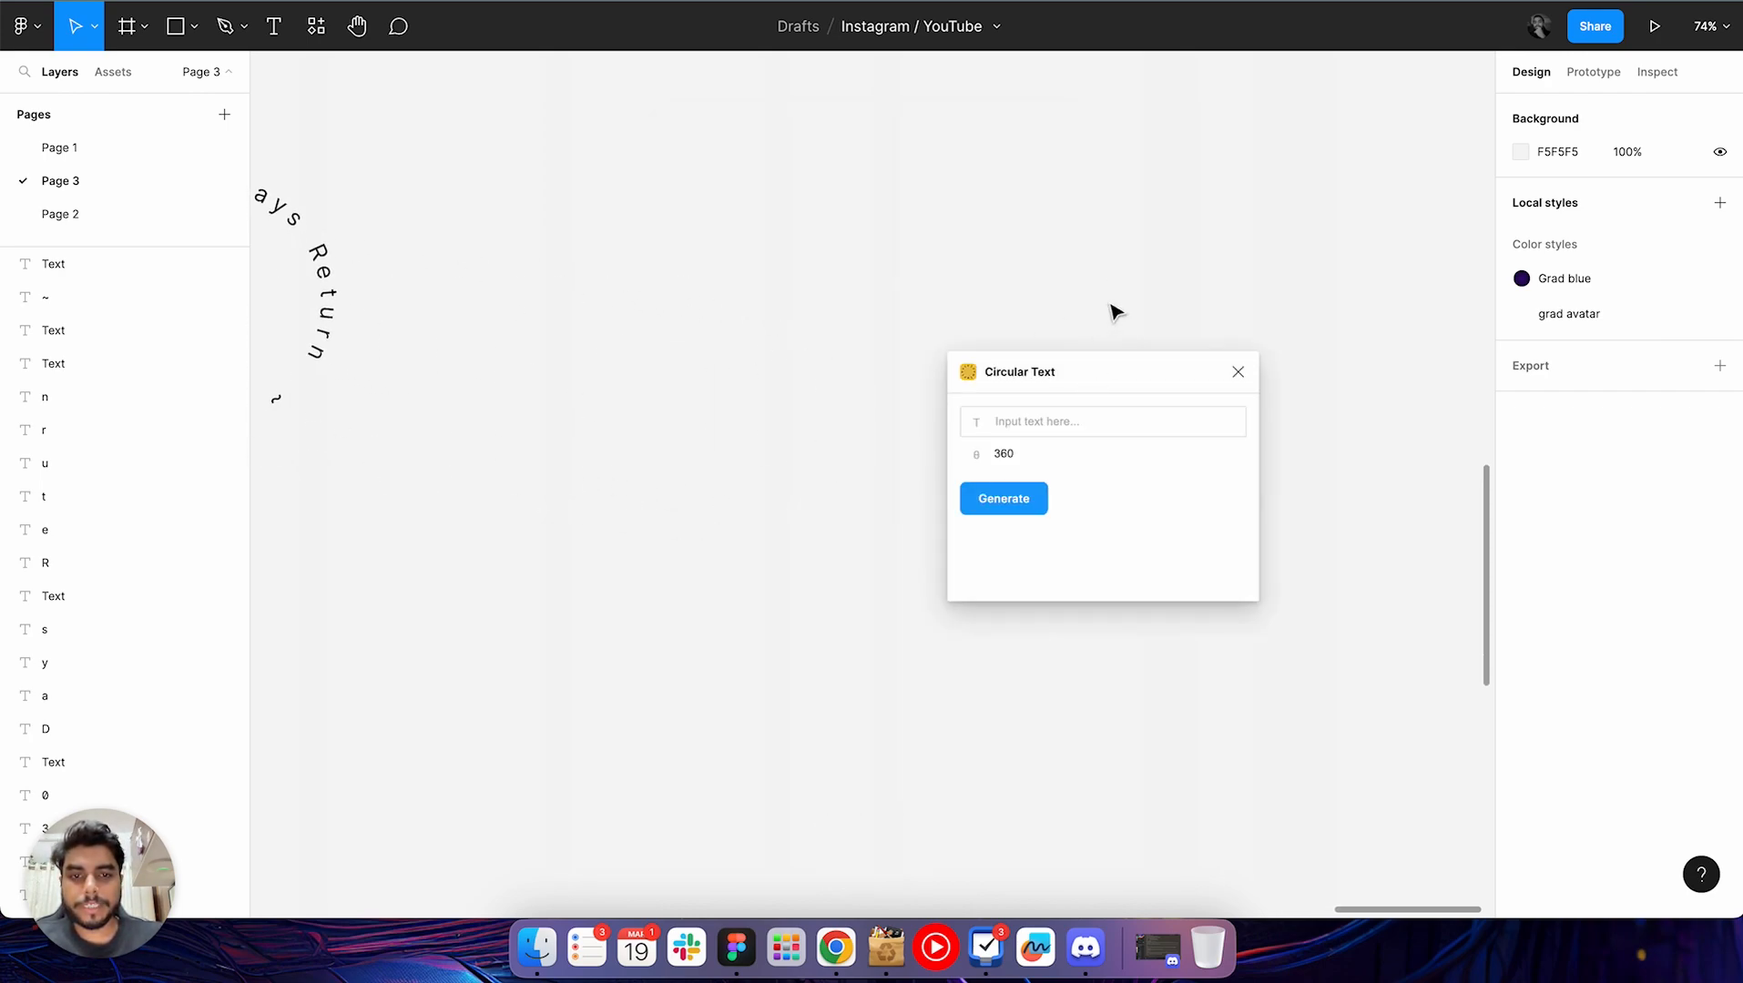
left_click(1110, 434)
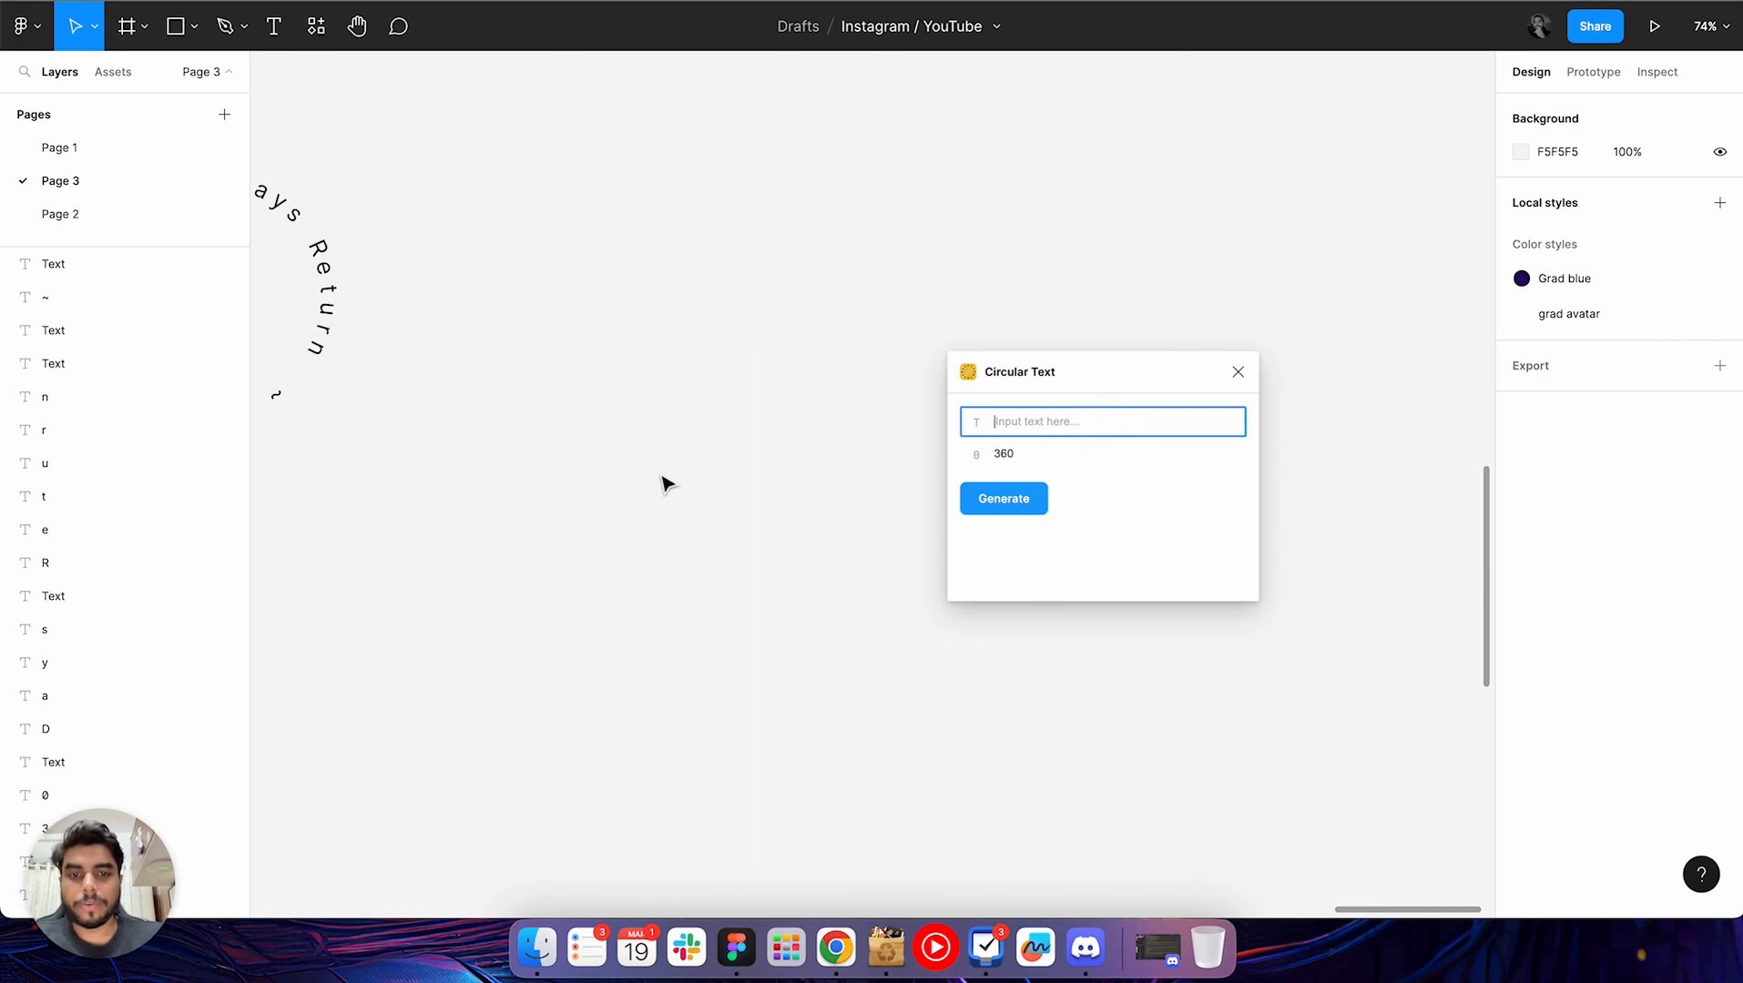
scroll(661, 486, "left", 5)
scroll(661, 486, "up", 2)
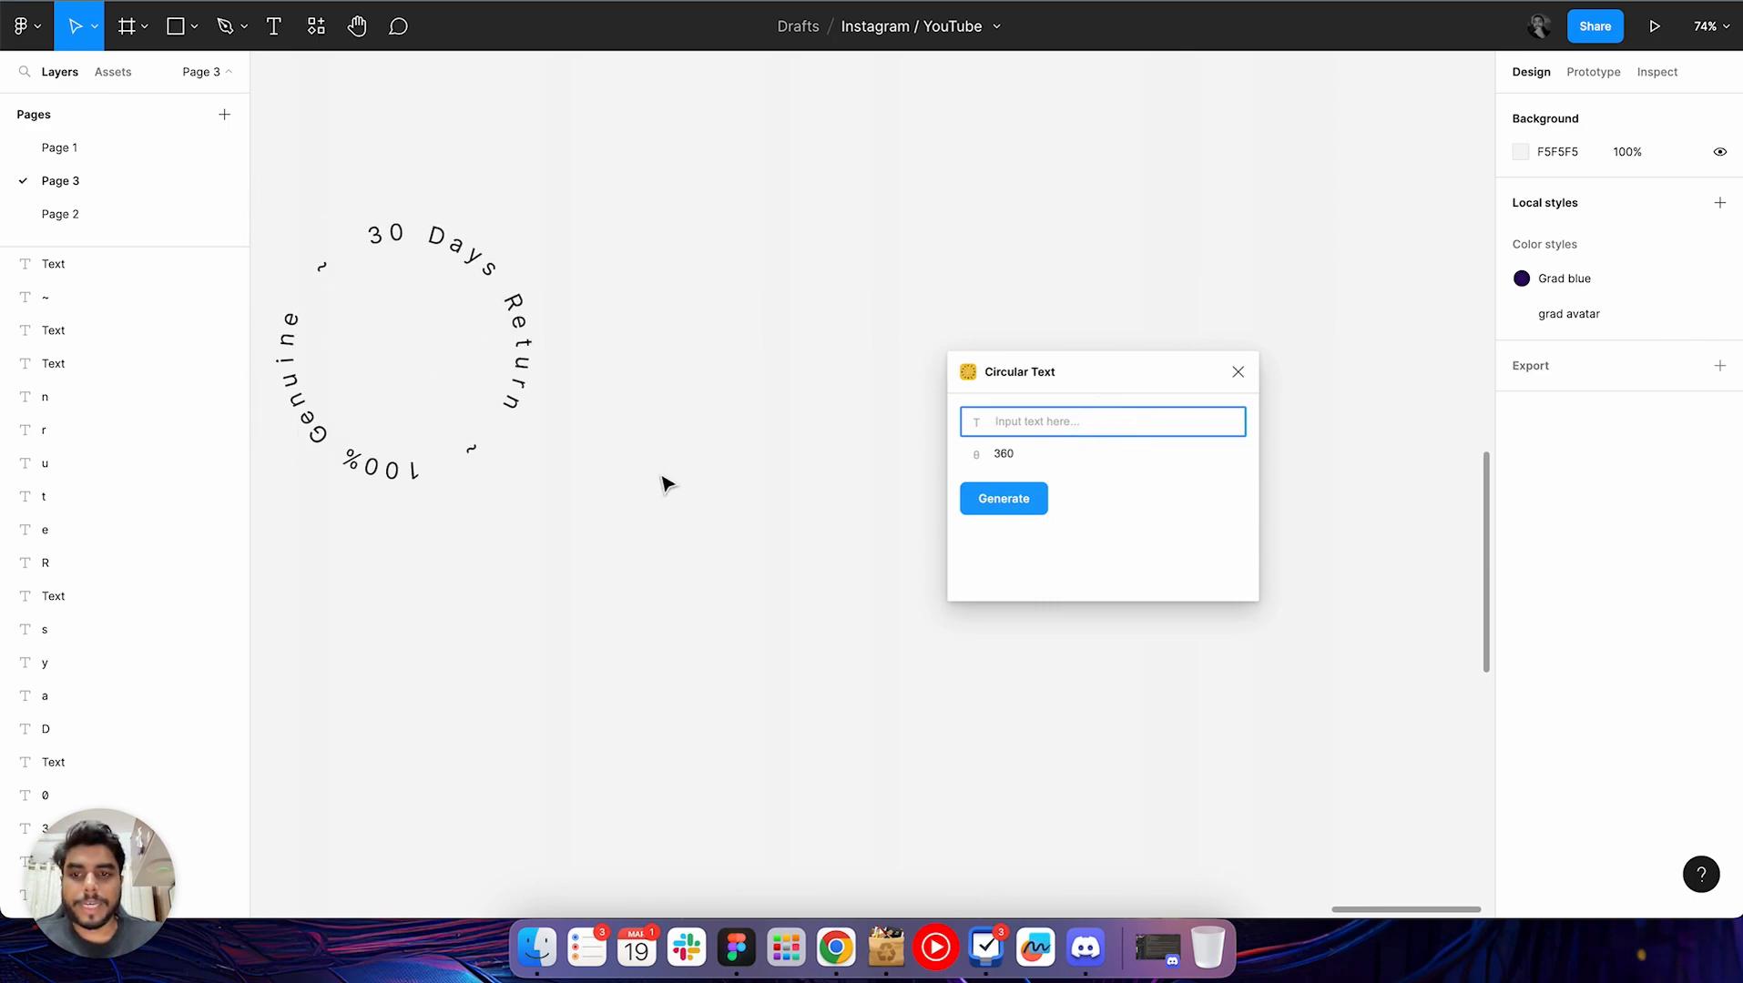
left_click(1049, 417)
type("1")
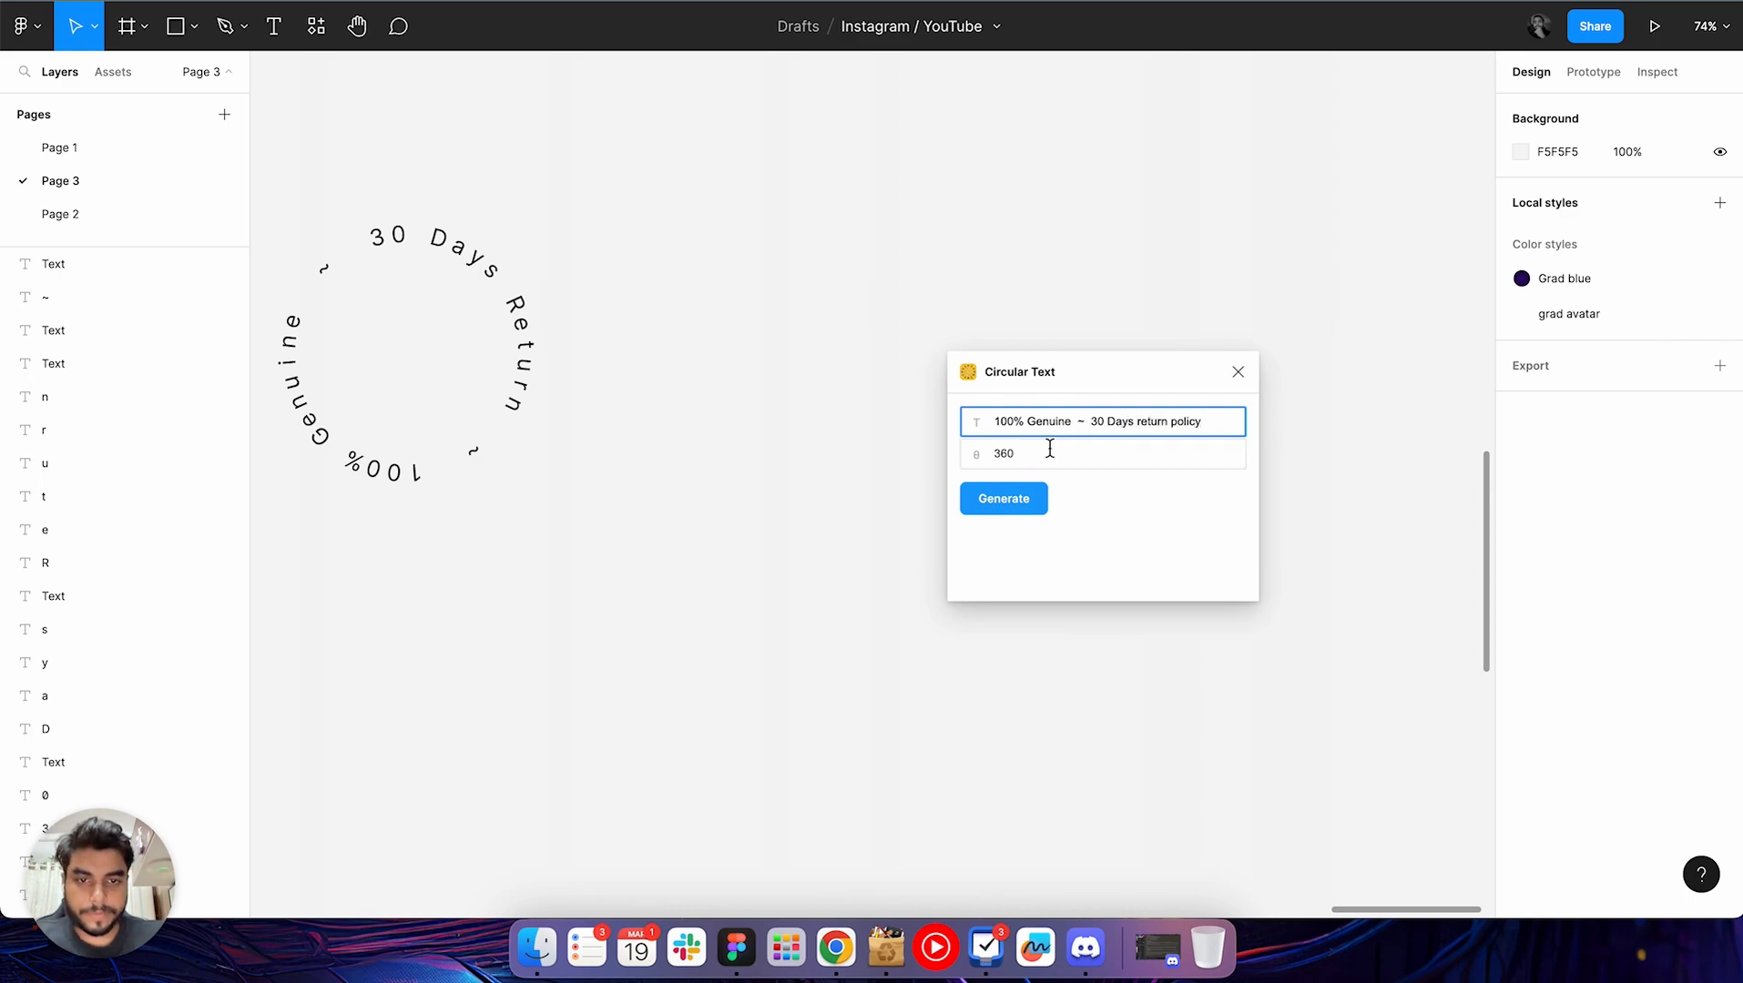
double_click(990, 455)
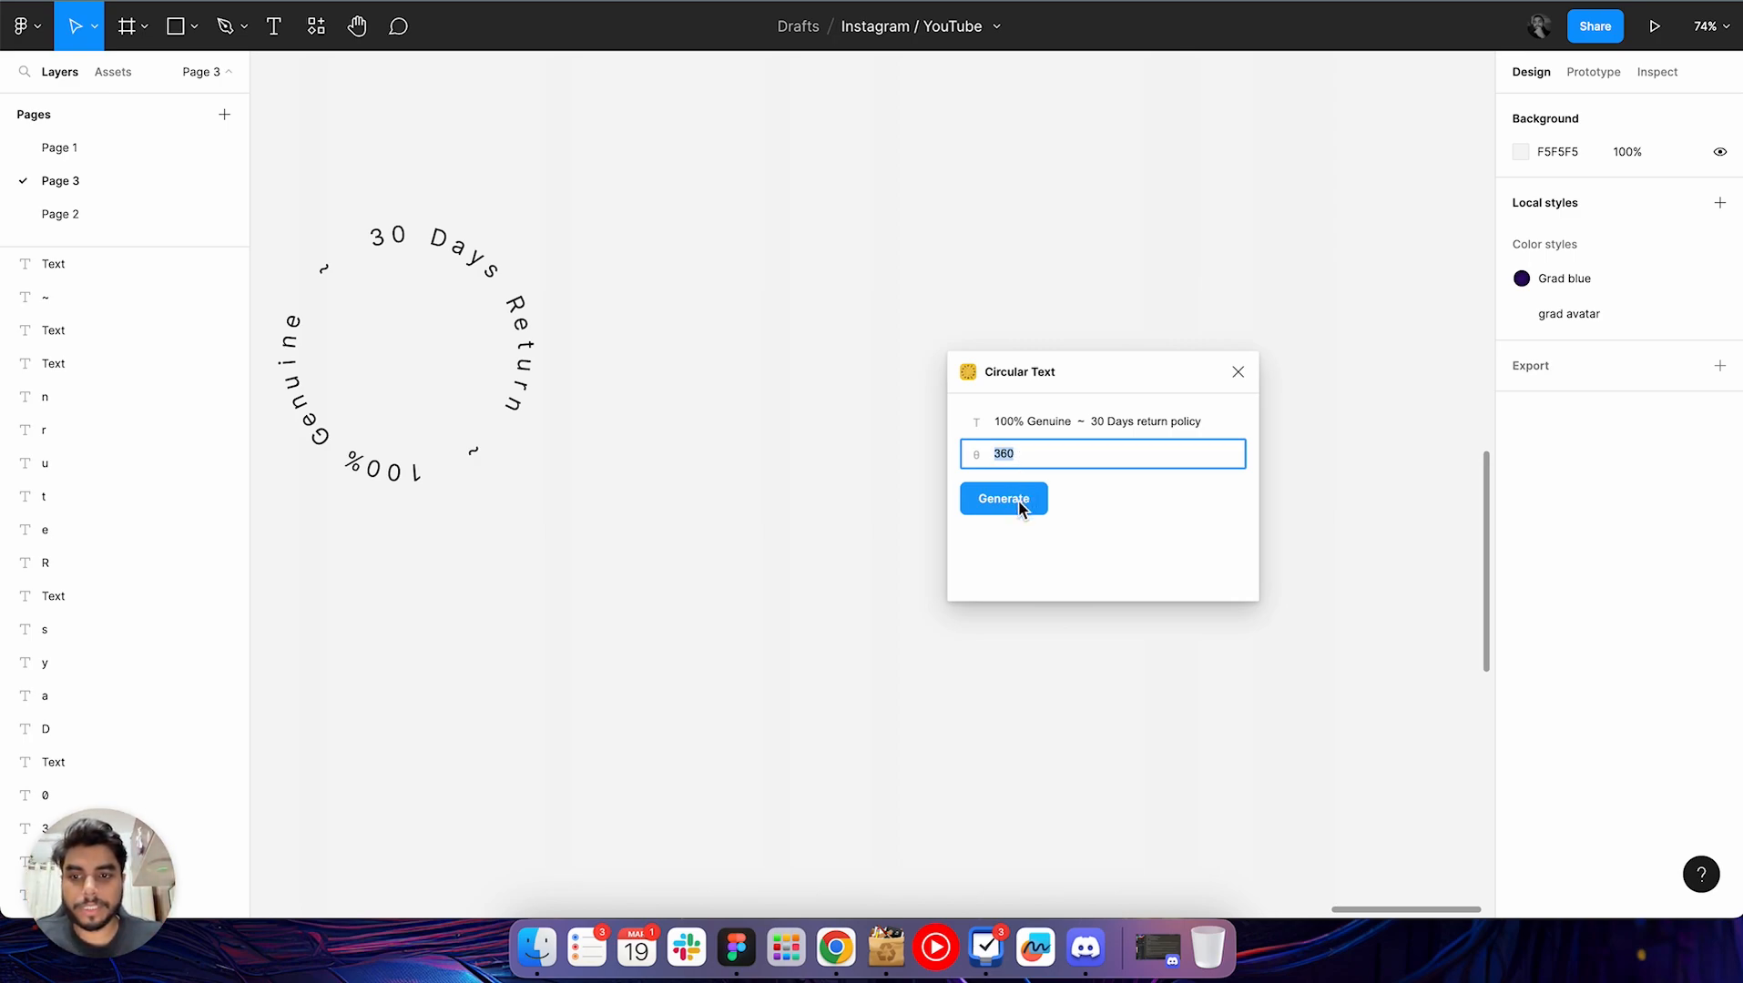
scroll(783, 576, "down", 3)
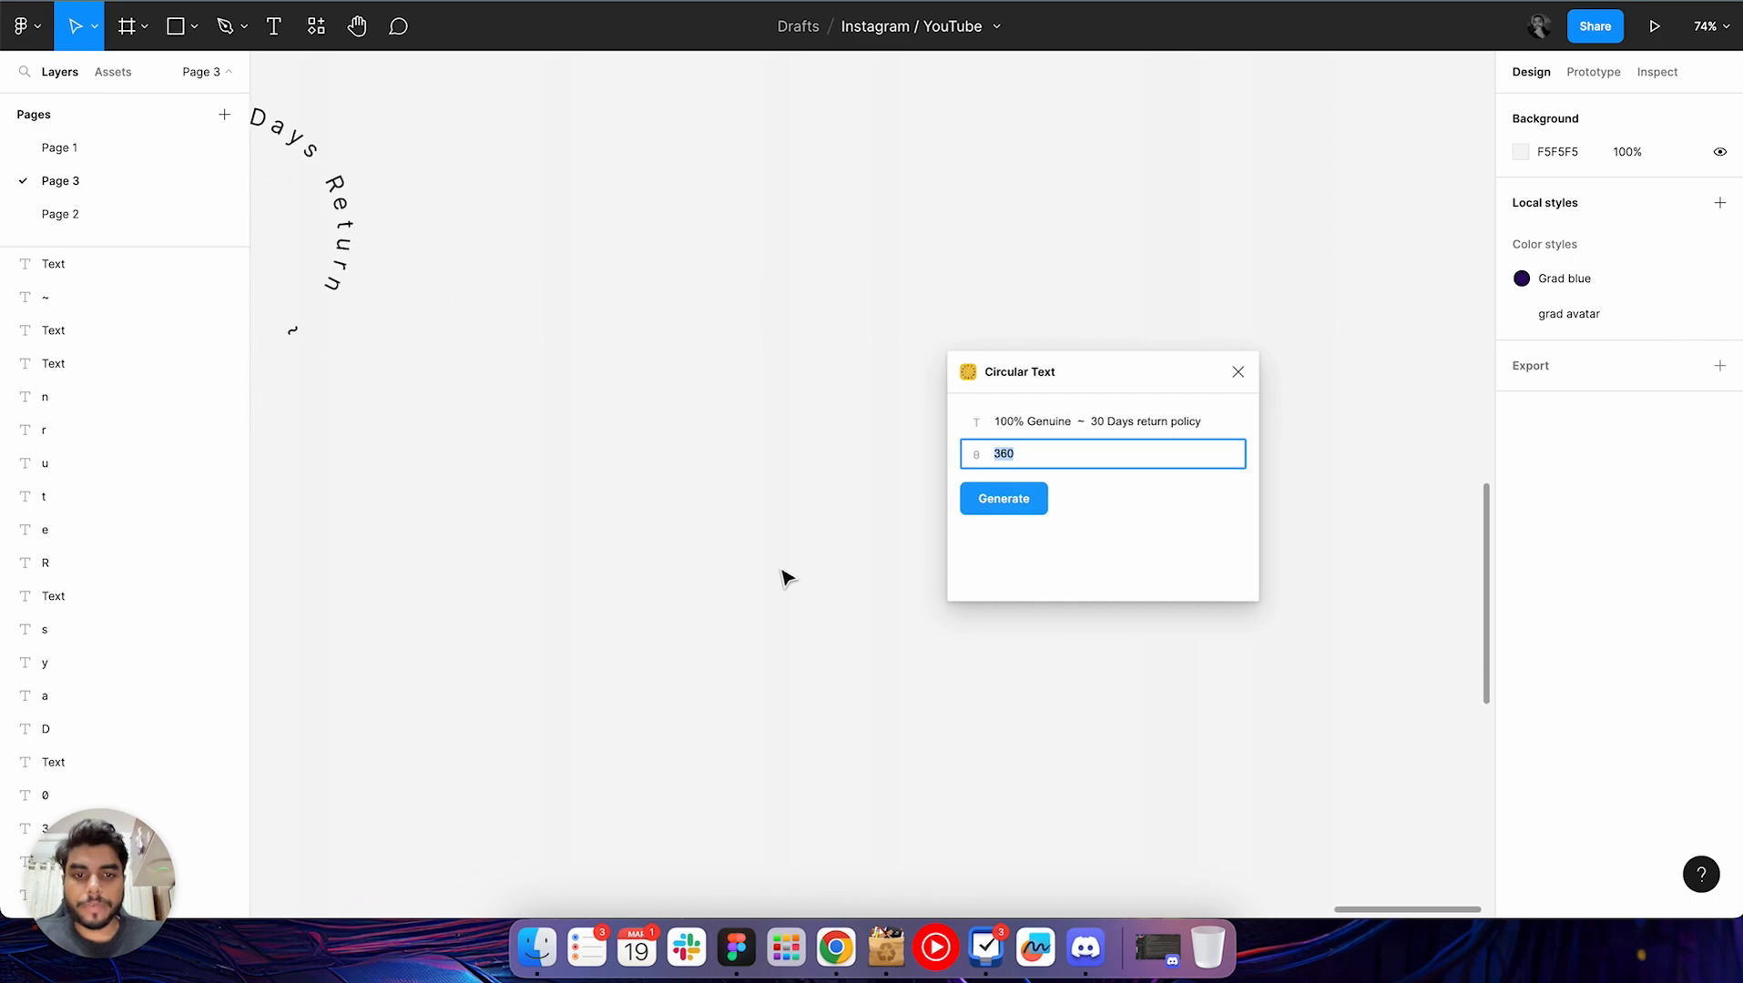
left_click(1040, 497)
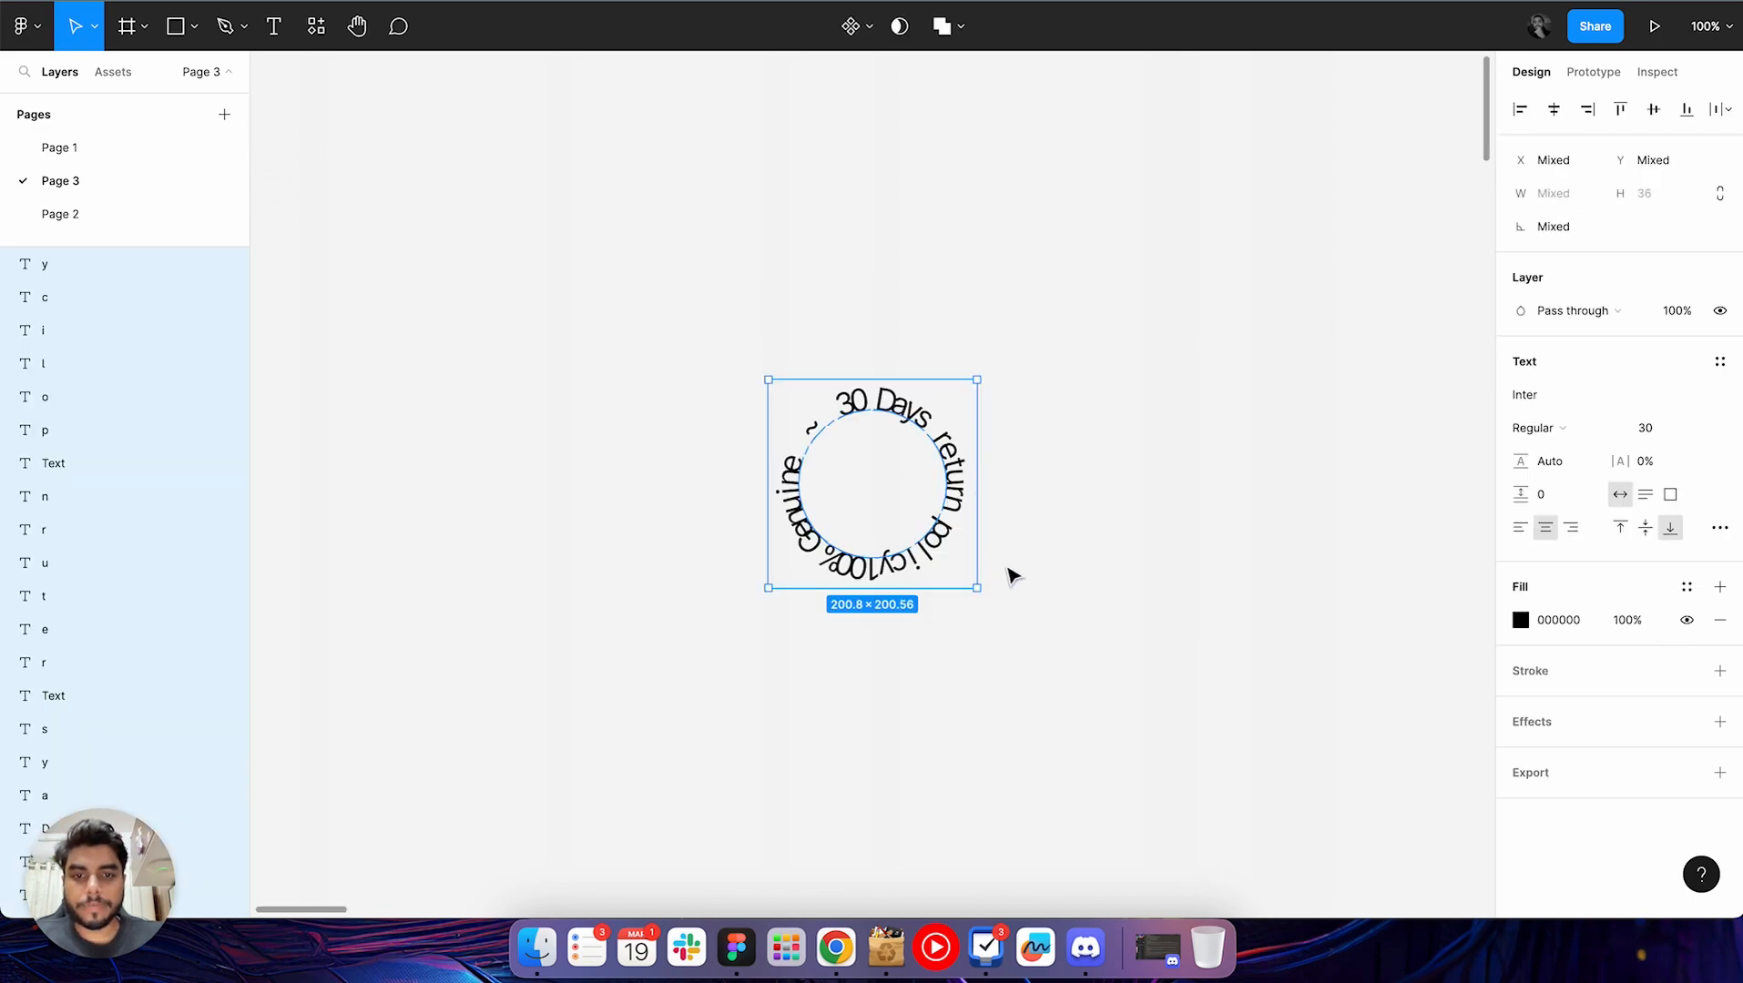
Enlarge the generated return policy circle to about 429 × 395 and deselect it
left_click_drag(976, 590, 1215, 792)
left_click(1165, 596)
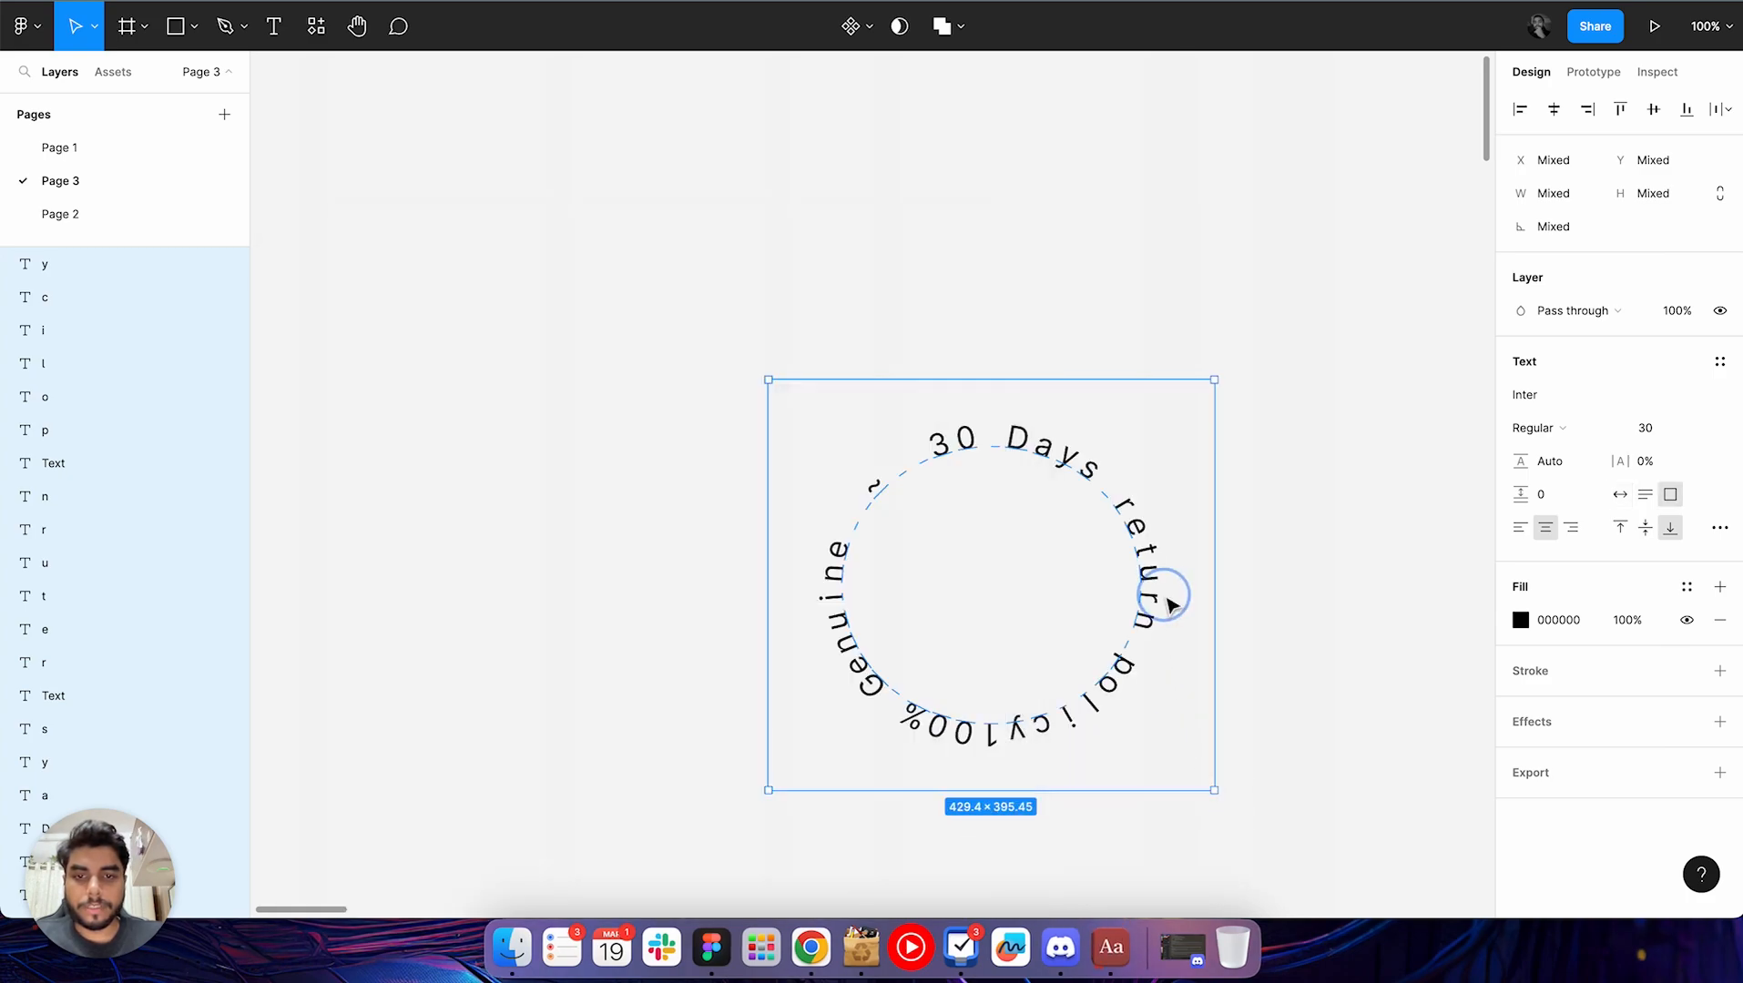
scroll(1254, 509, "right", 2)
left_click(1253, 507)
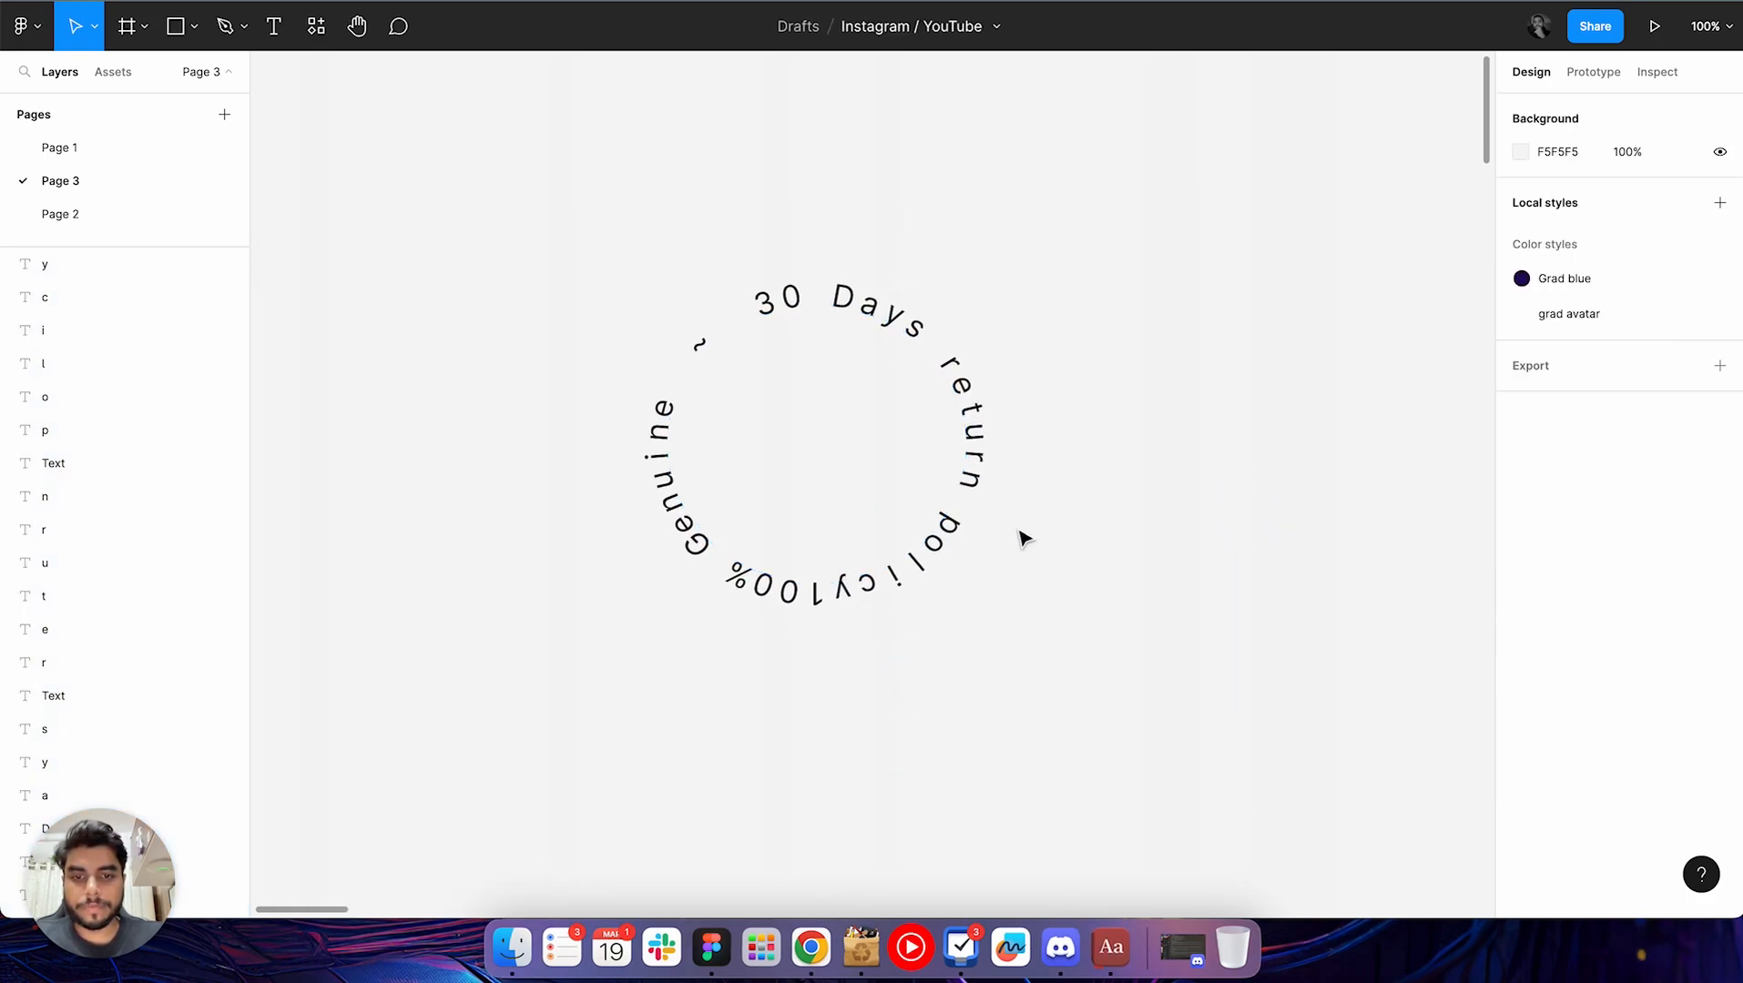
Undo the enlargement and the generation of the return policy circular text
key("super+z")
key("super+z")
key("super+z")
Run Circular Text again and generate "100% Safe ~ made from organic components ~" with an angle of 360
key("super+slash")
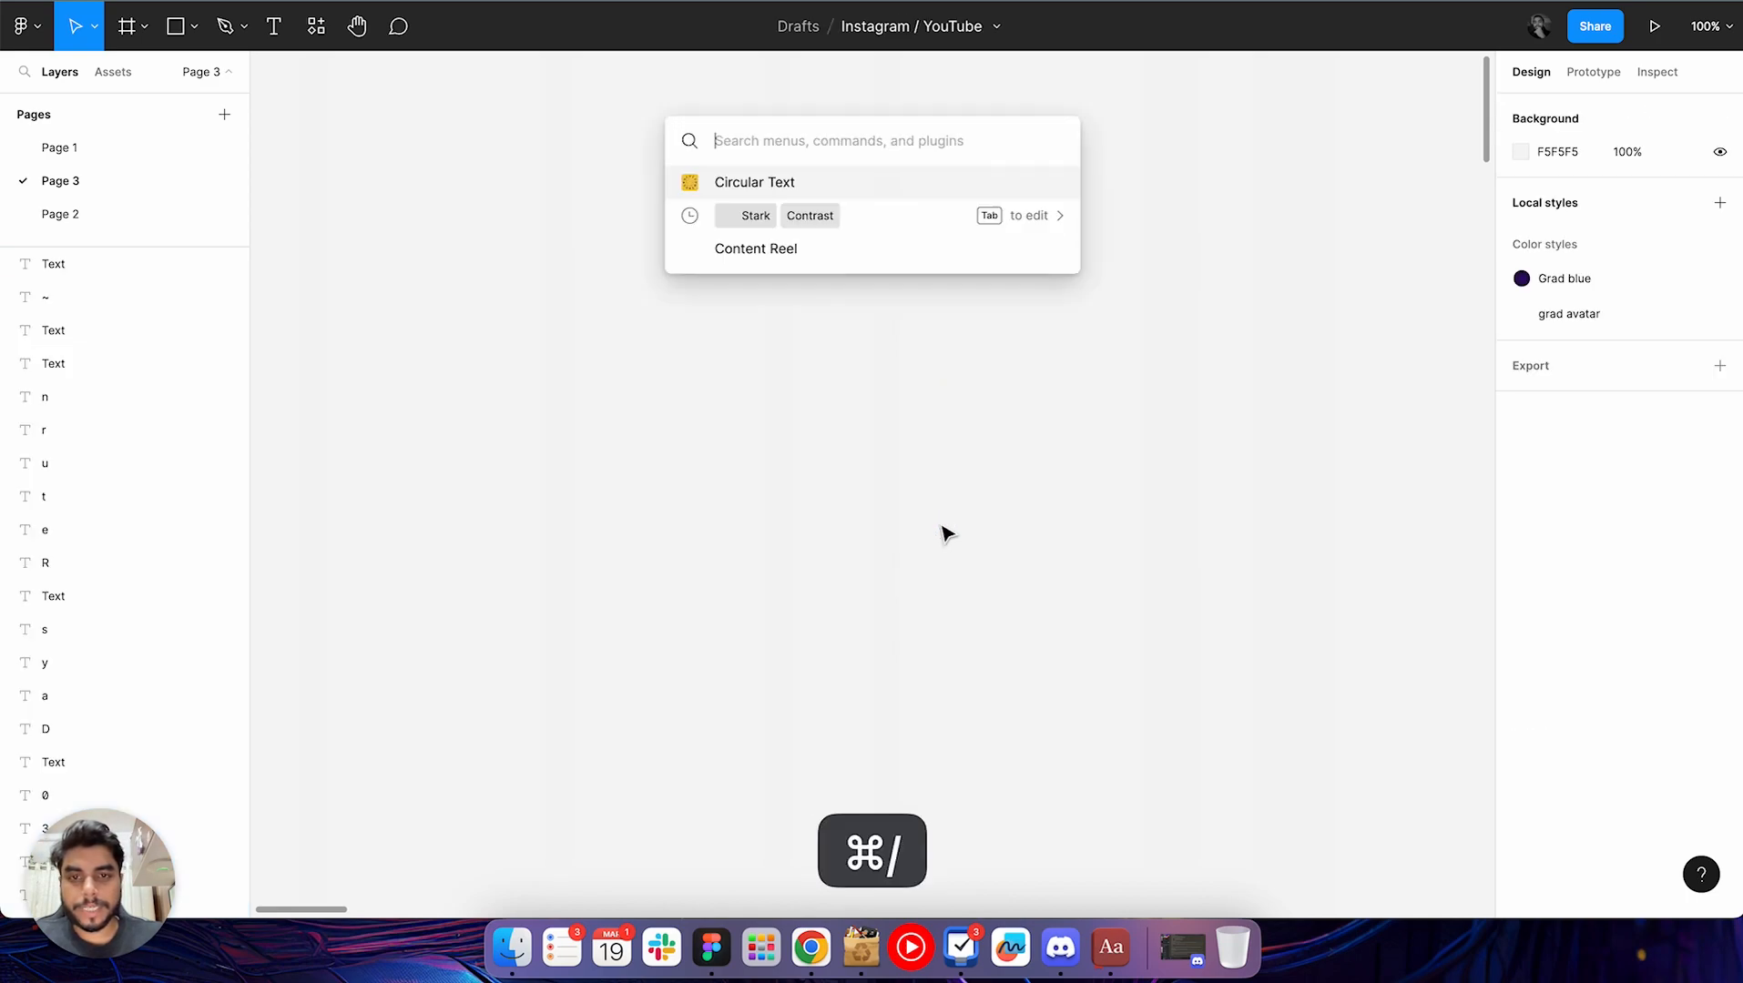
key("Return")
left_click(1047, 430)
type("1")
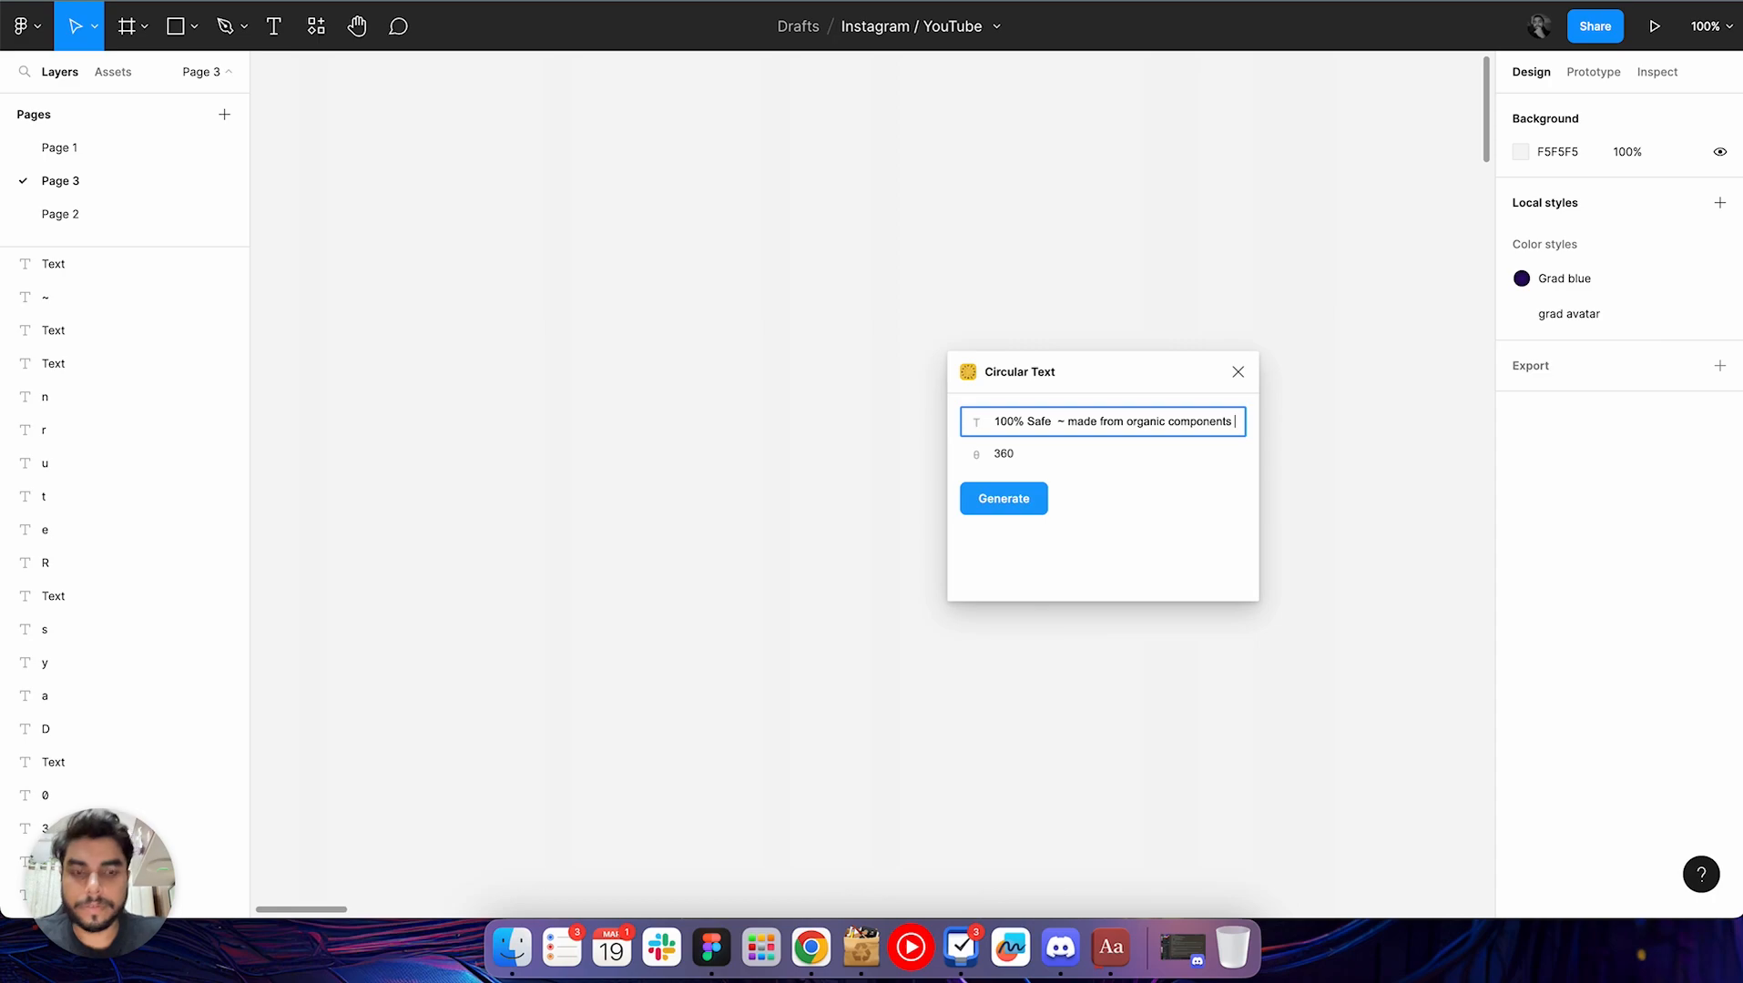
type("~")
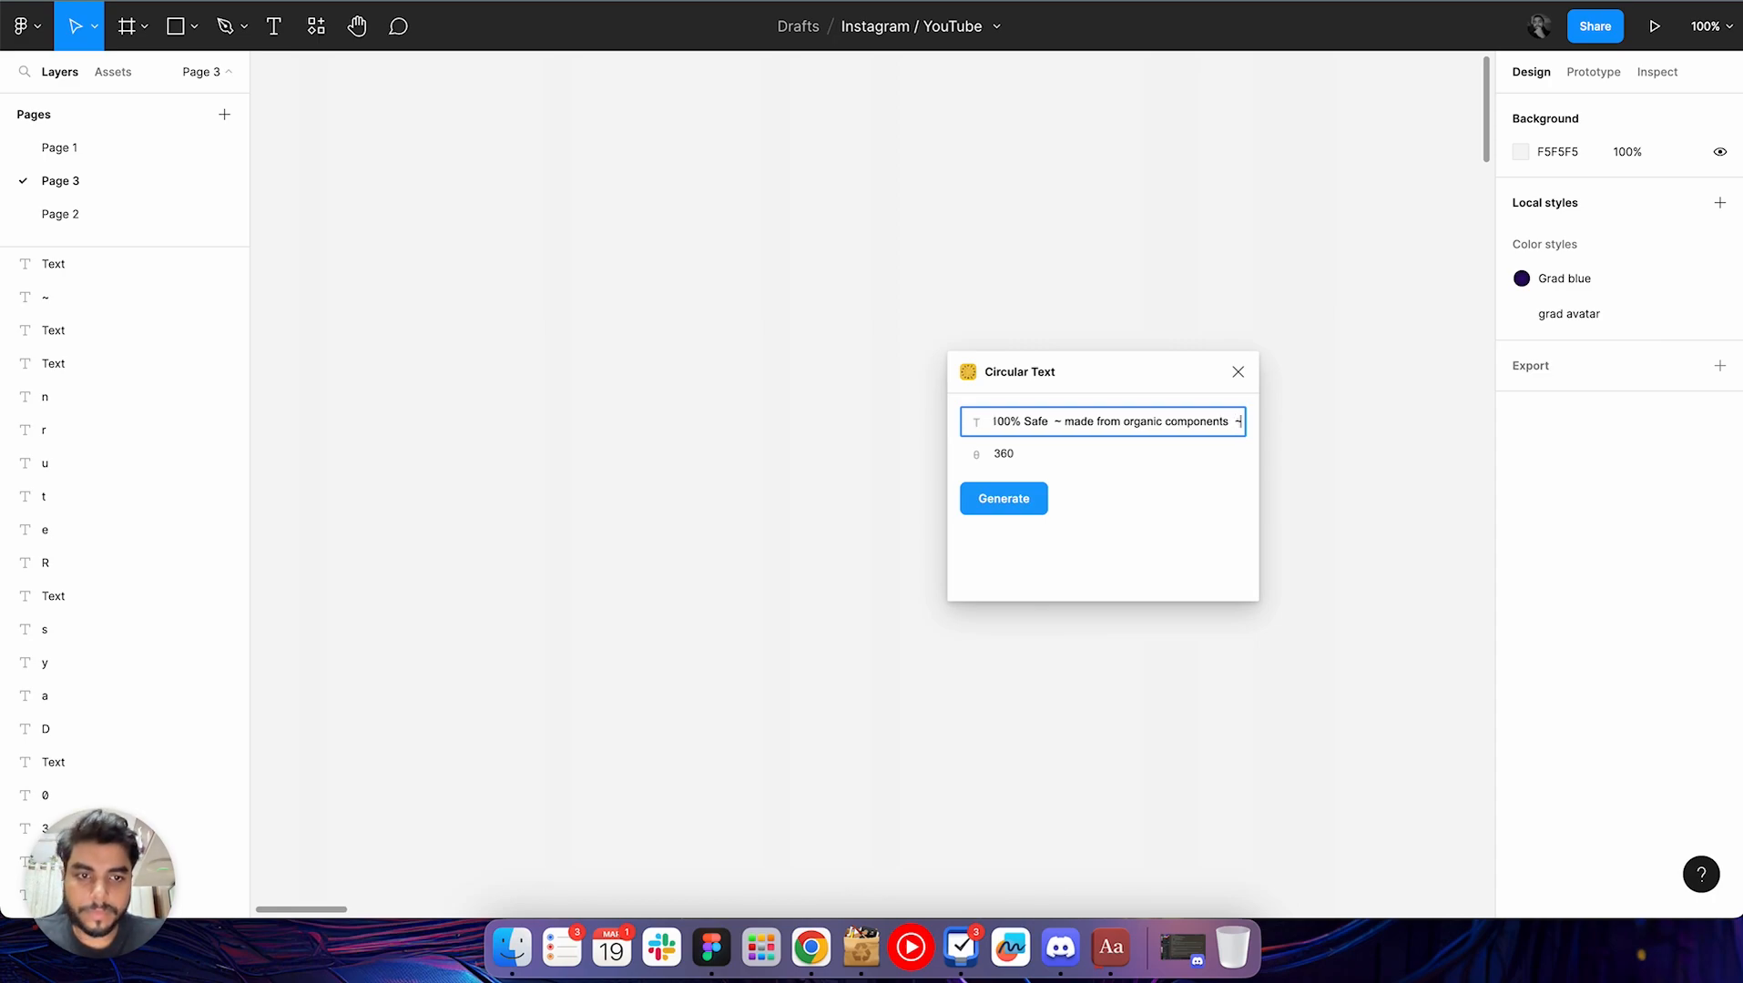
left_click(1005, 507)
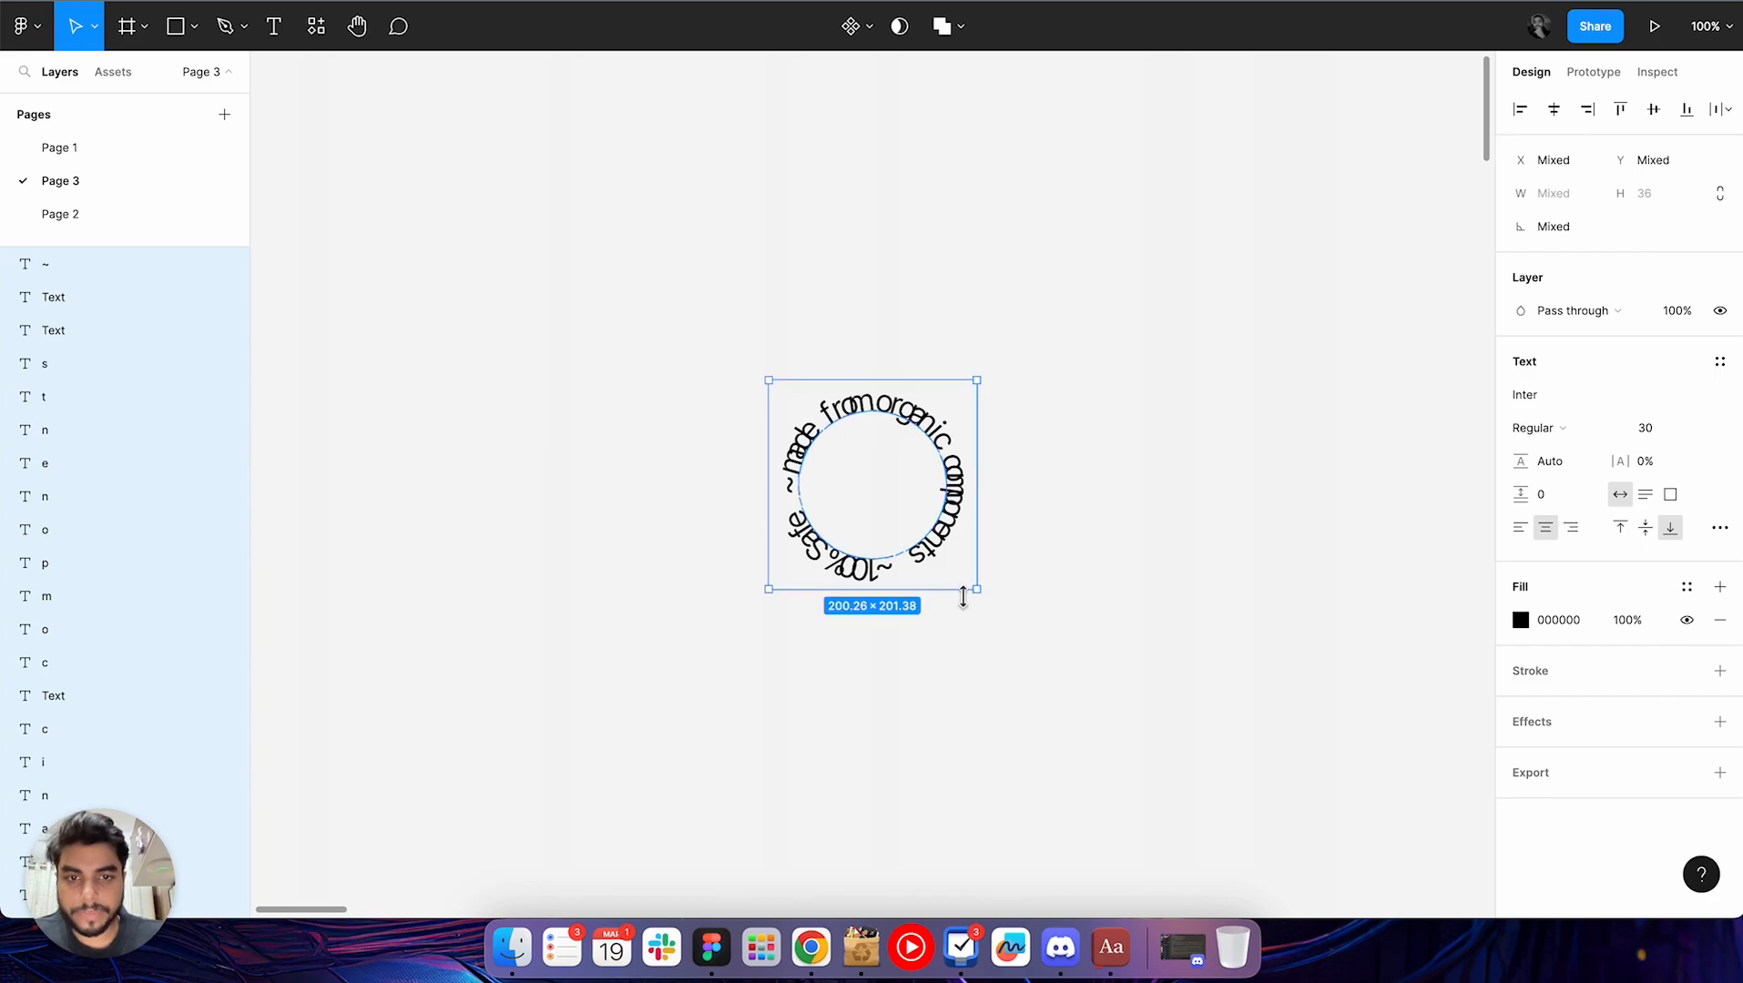
Enlarge the "100% Safe ~ made from organic components ~" circle to about 583 × 586 and deselect it
left_click_drag(978, 591, 1375, 848)
left_click(1081, 225)
scroll(1082, 225, "down", 4)
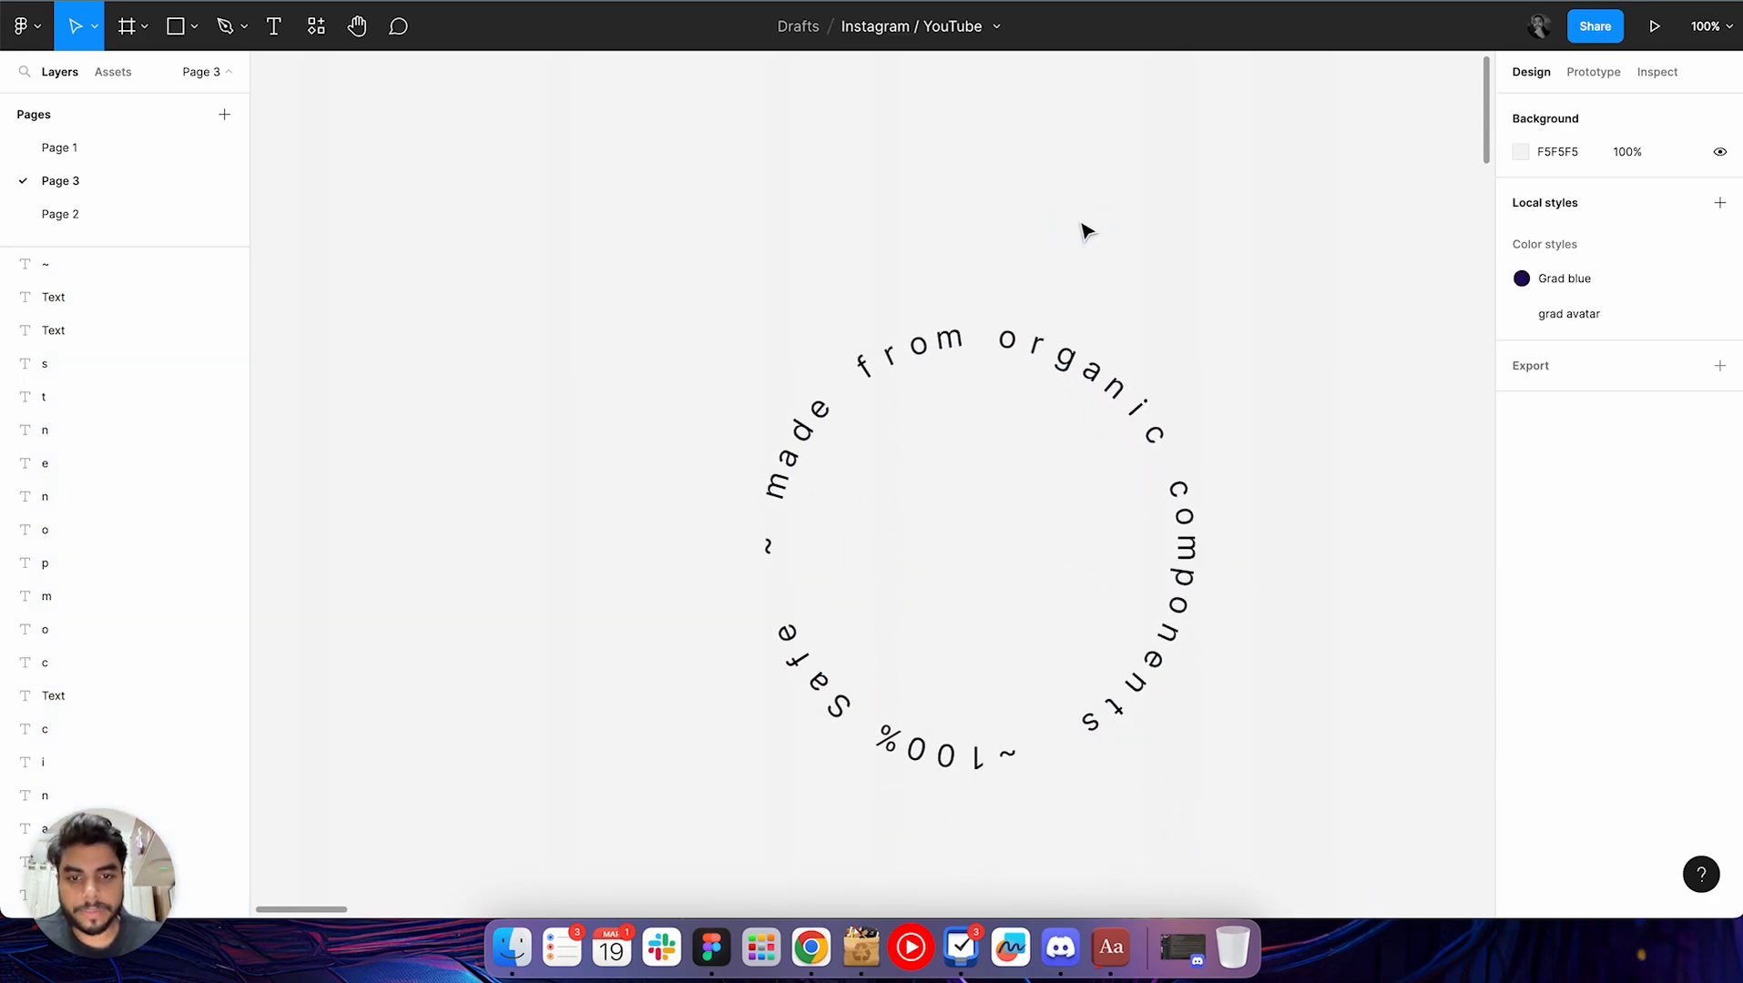
scroll(1084, 229, "down", 2)
scroll(924, 269, "down", 3)
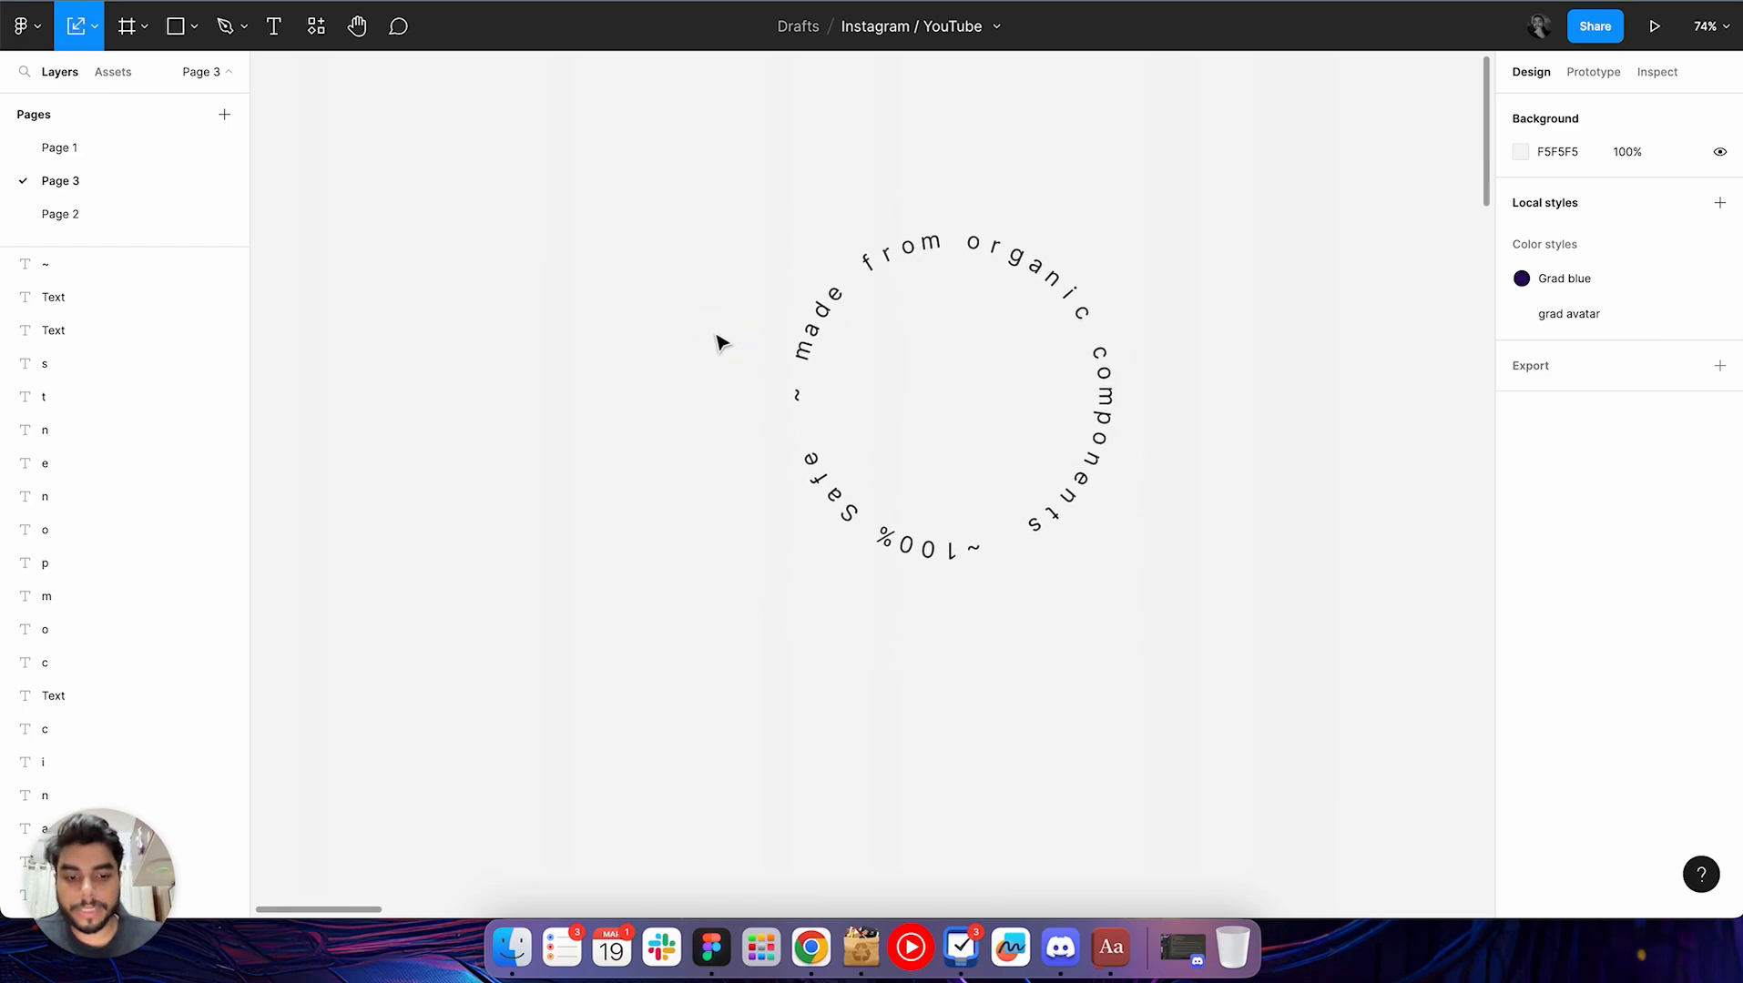
Select the whole "100% Safe ~ made from organic components ~" circle, enlarge it slightly to about 588 × 591, and deselect it
left_click_drag(669, 336, 756, 438)
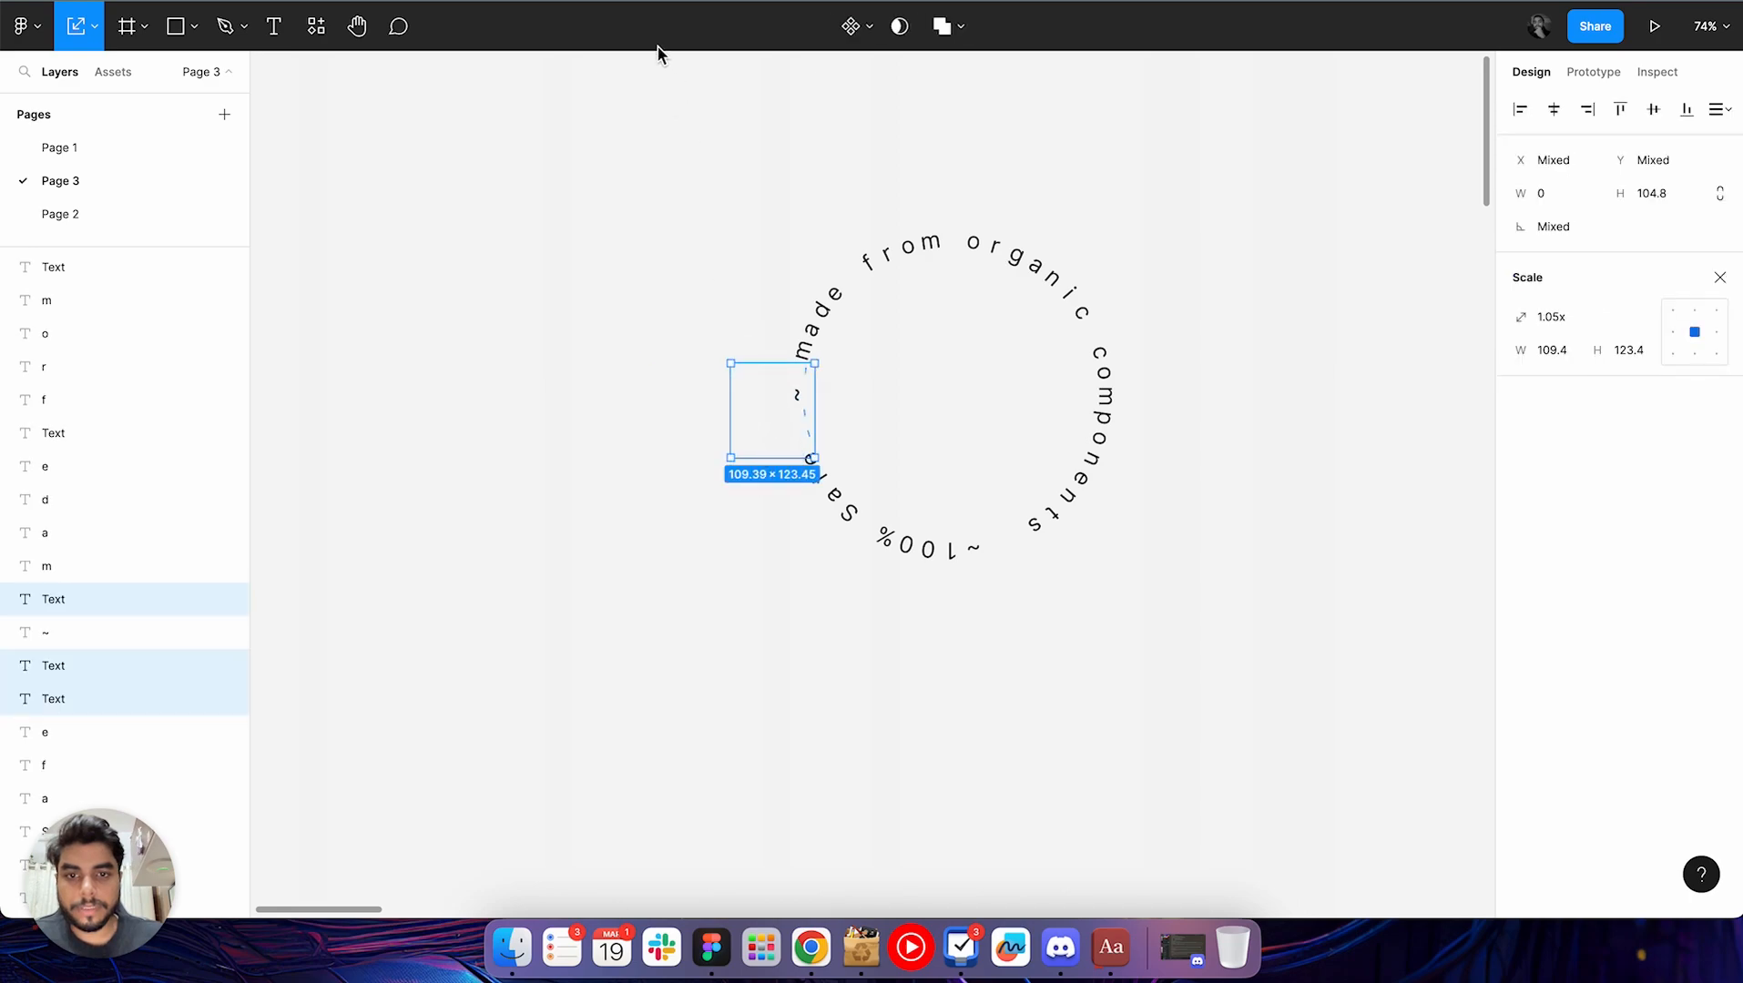
left_click_drag(665, 161, 1366, 727)
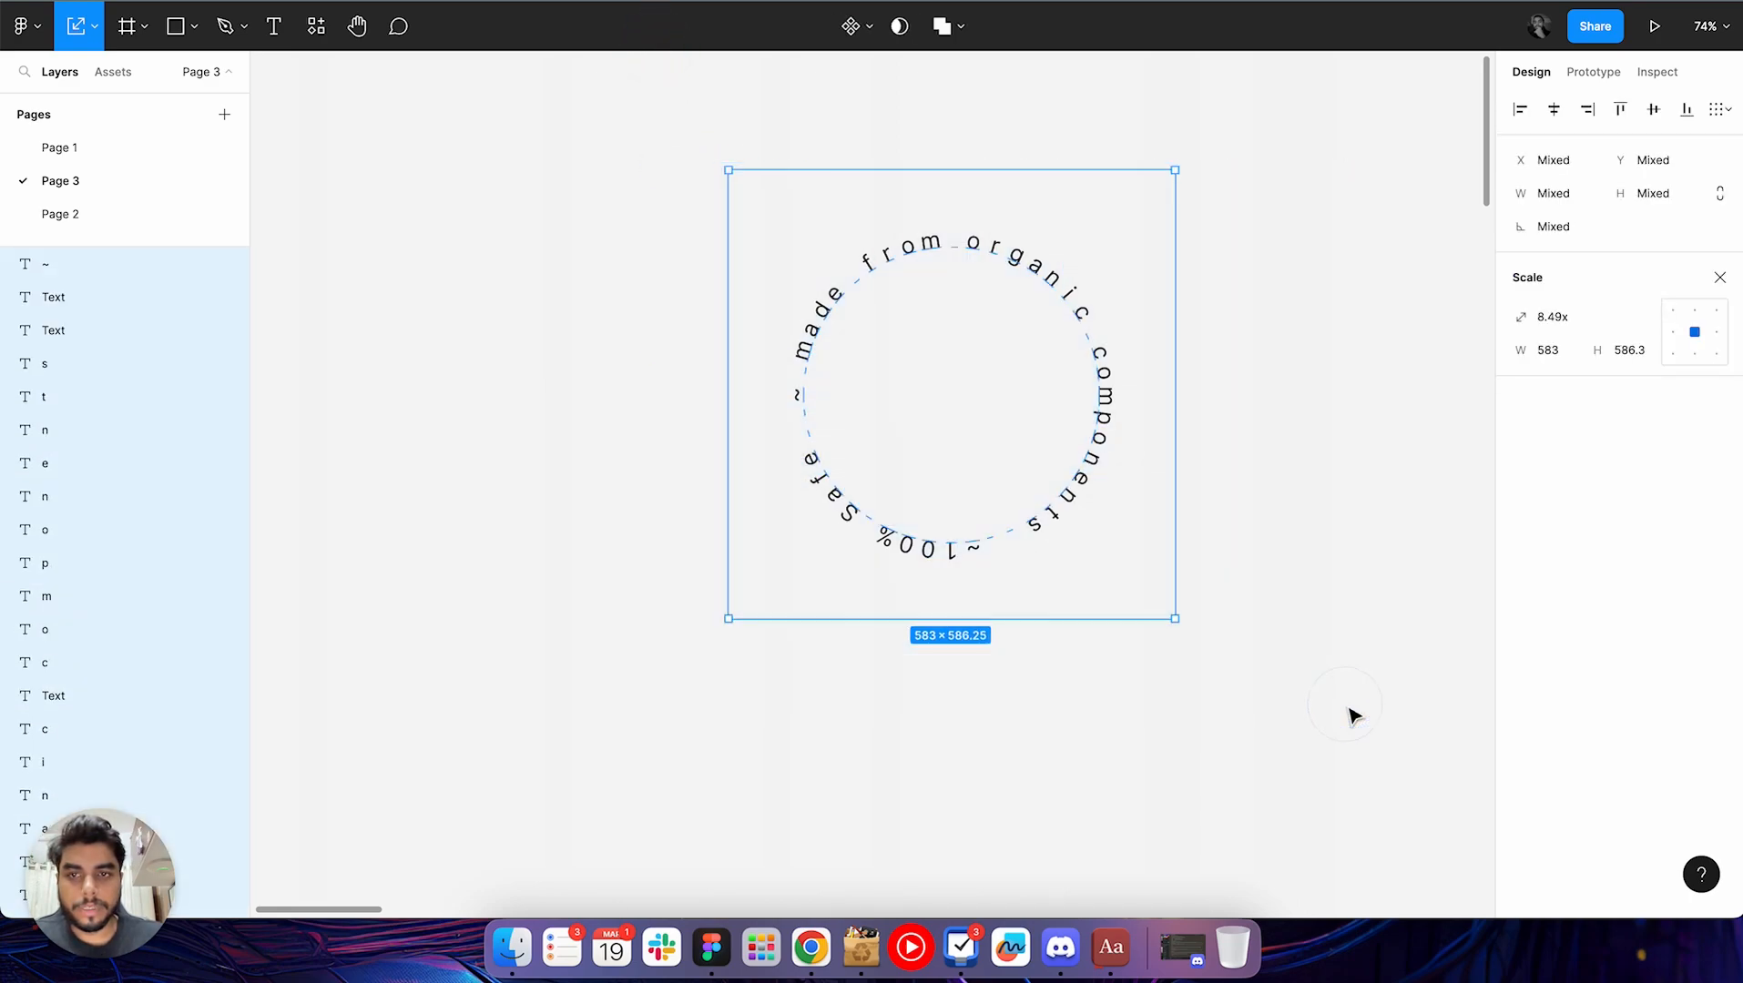
key("v")
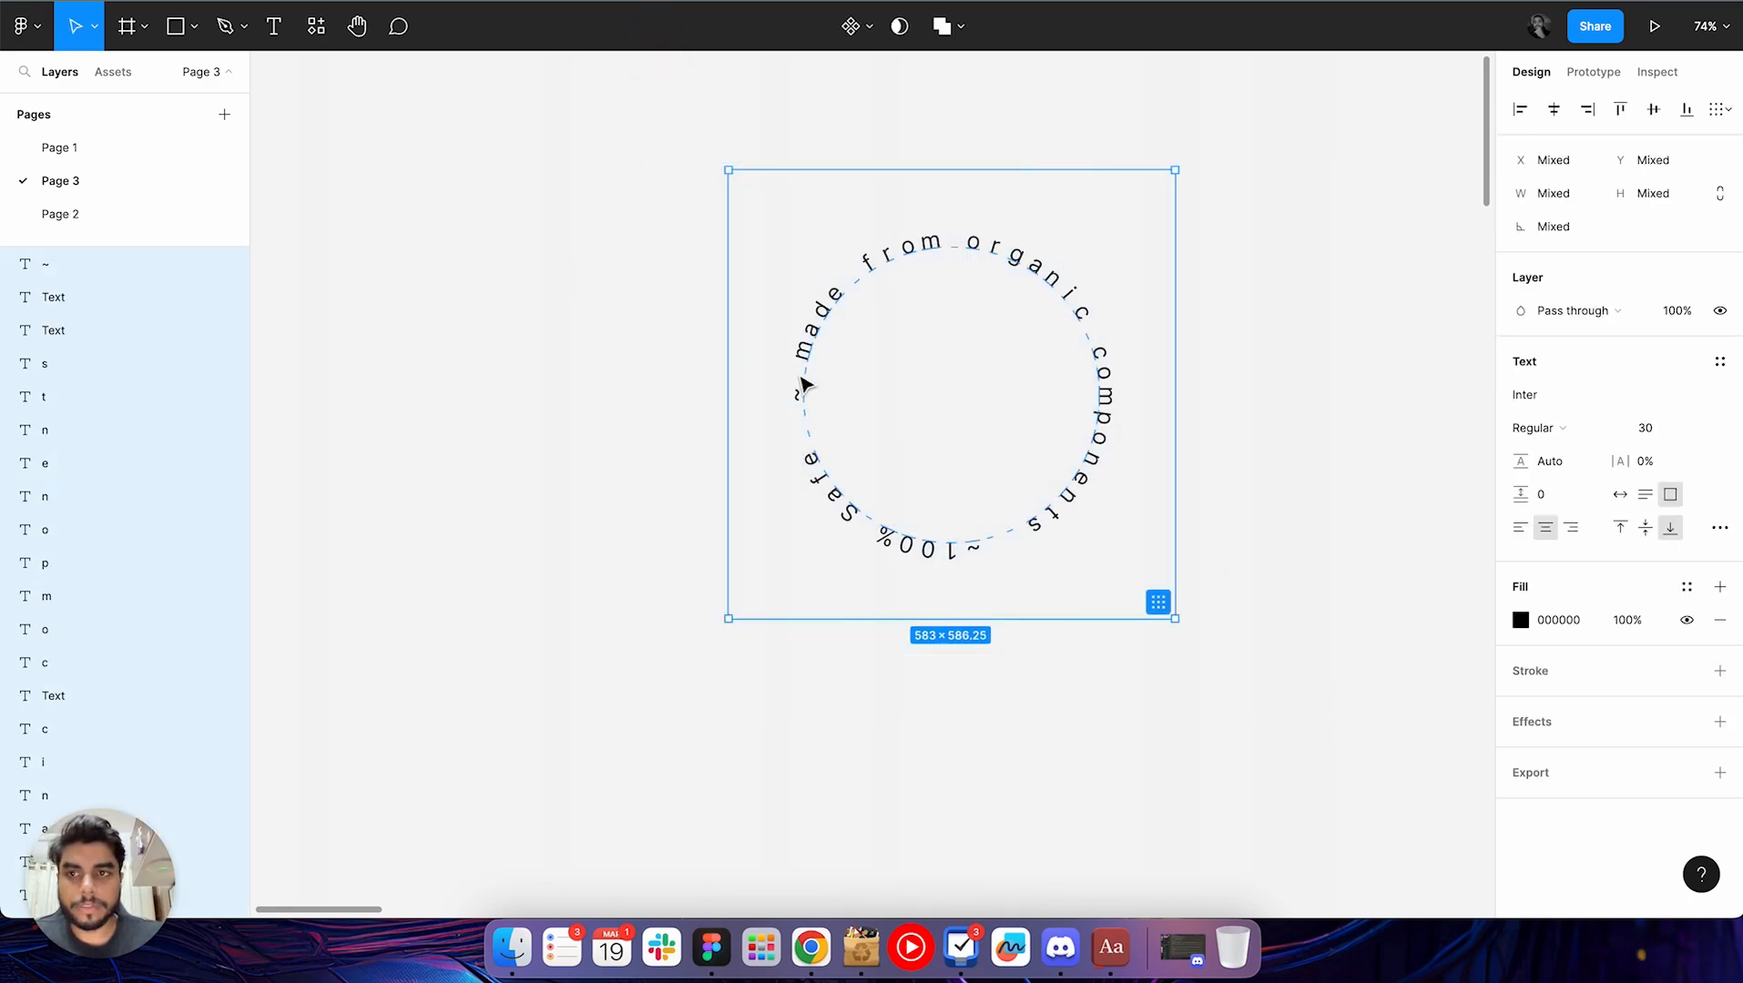
mouse_move(1181, 622)
left_mouse_down()
mouse_move(1334, 722)
mouse_move(1120, 529)
mouse_move(1116, 548)
mouse_move(1309, 738)
mouse_move(990, 445)
mouse_move(1159, 652)
mouse_move(1149, 624)
left_mouse_up()
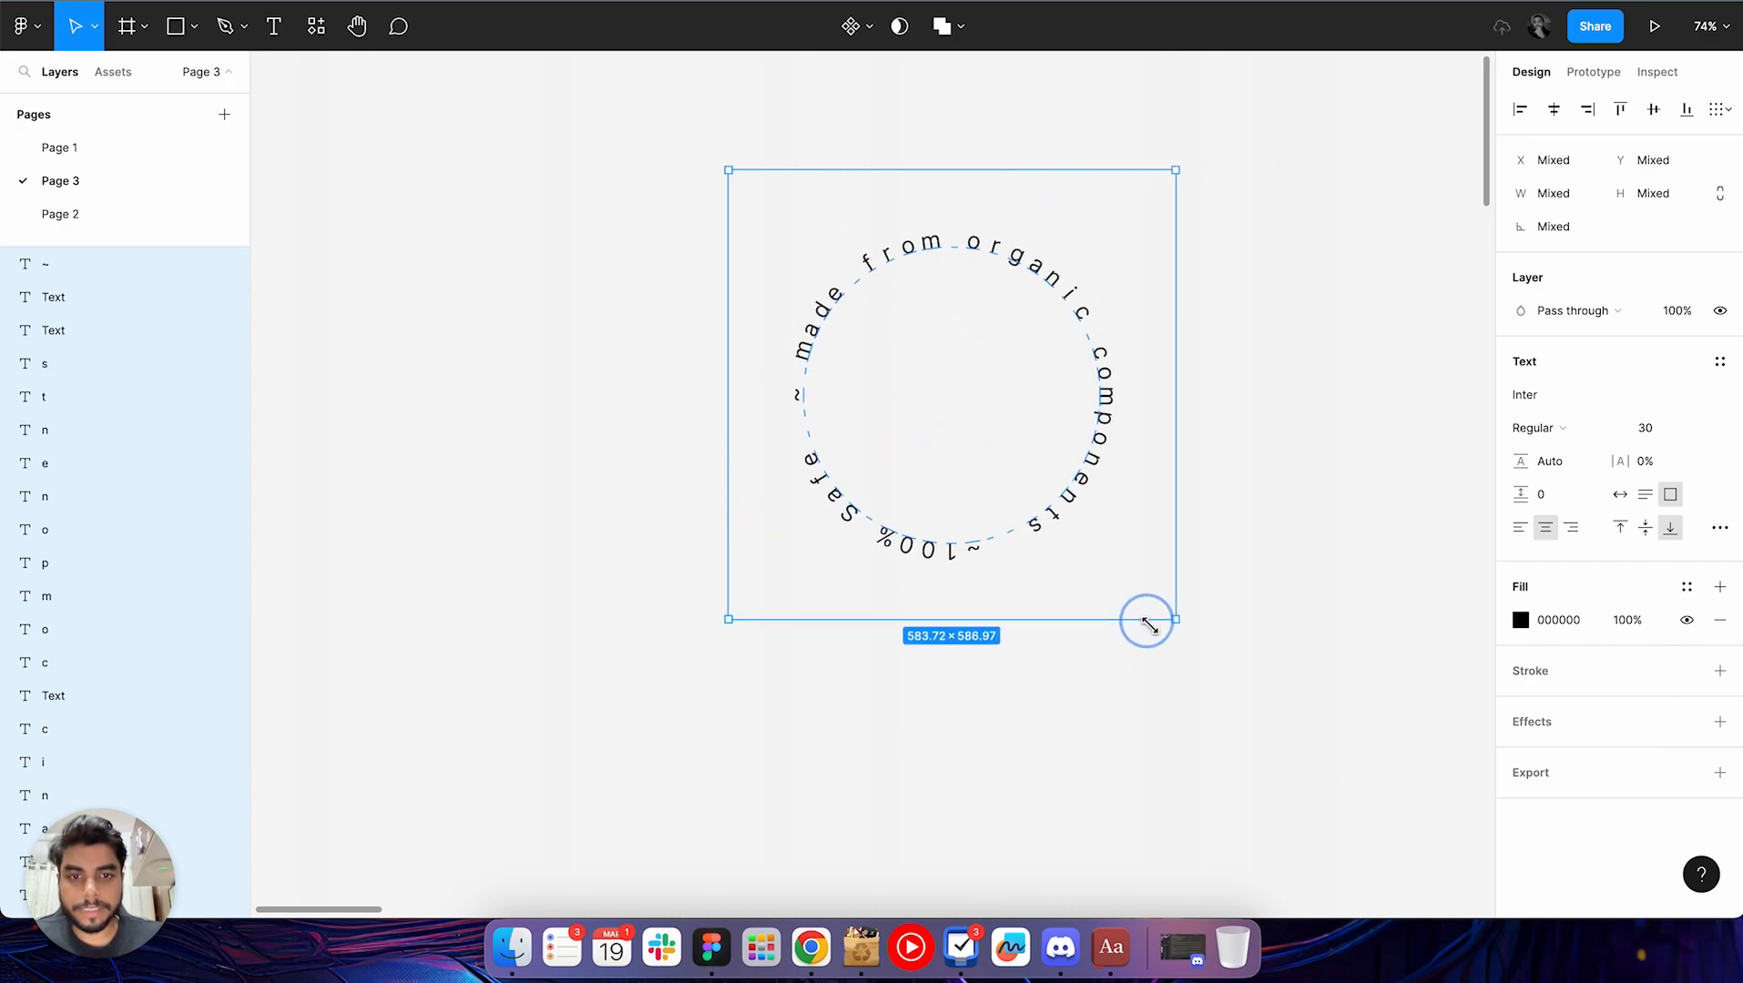
left_click(1216, 666)
scroll(1218, 668, "down", 3)
Reselect the organic components circle, tidy up its letters, and undo the rearrangement
left_click_drag(870, 341, 1311, 711)
scroll(1311, 706, "down", 3)
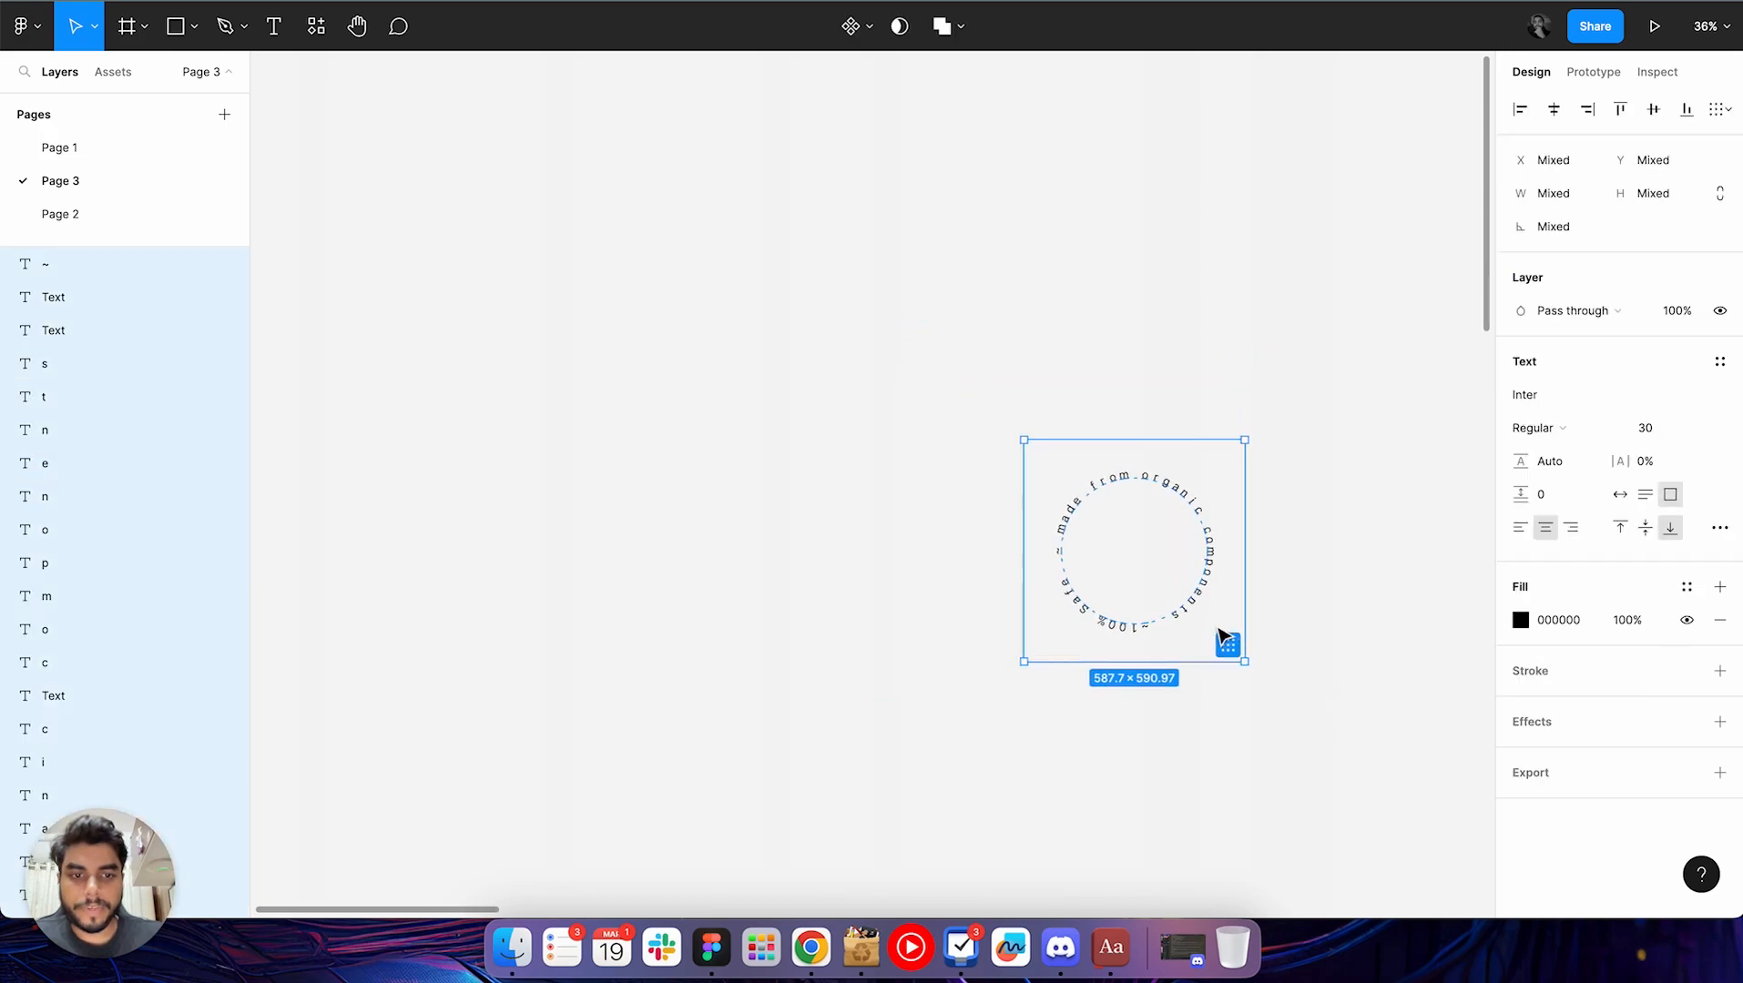
left_click_drag(1188, 597, 697, 320)
scroll(697, 319, "left", 5)
scroll(697, 319, "up", 2)
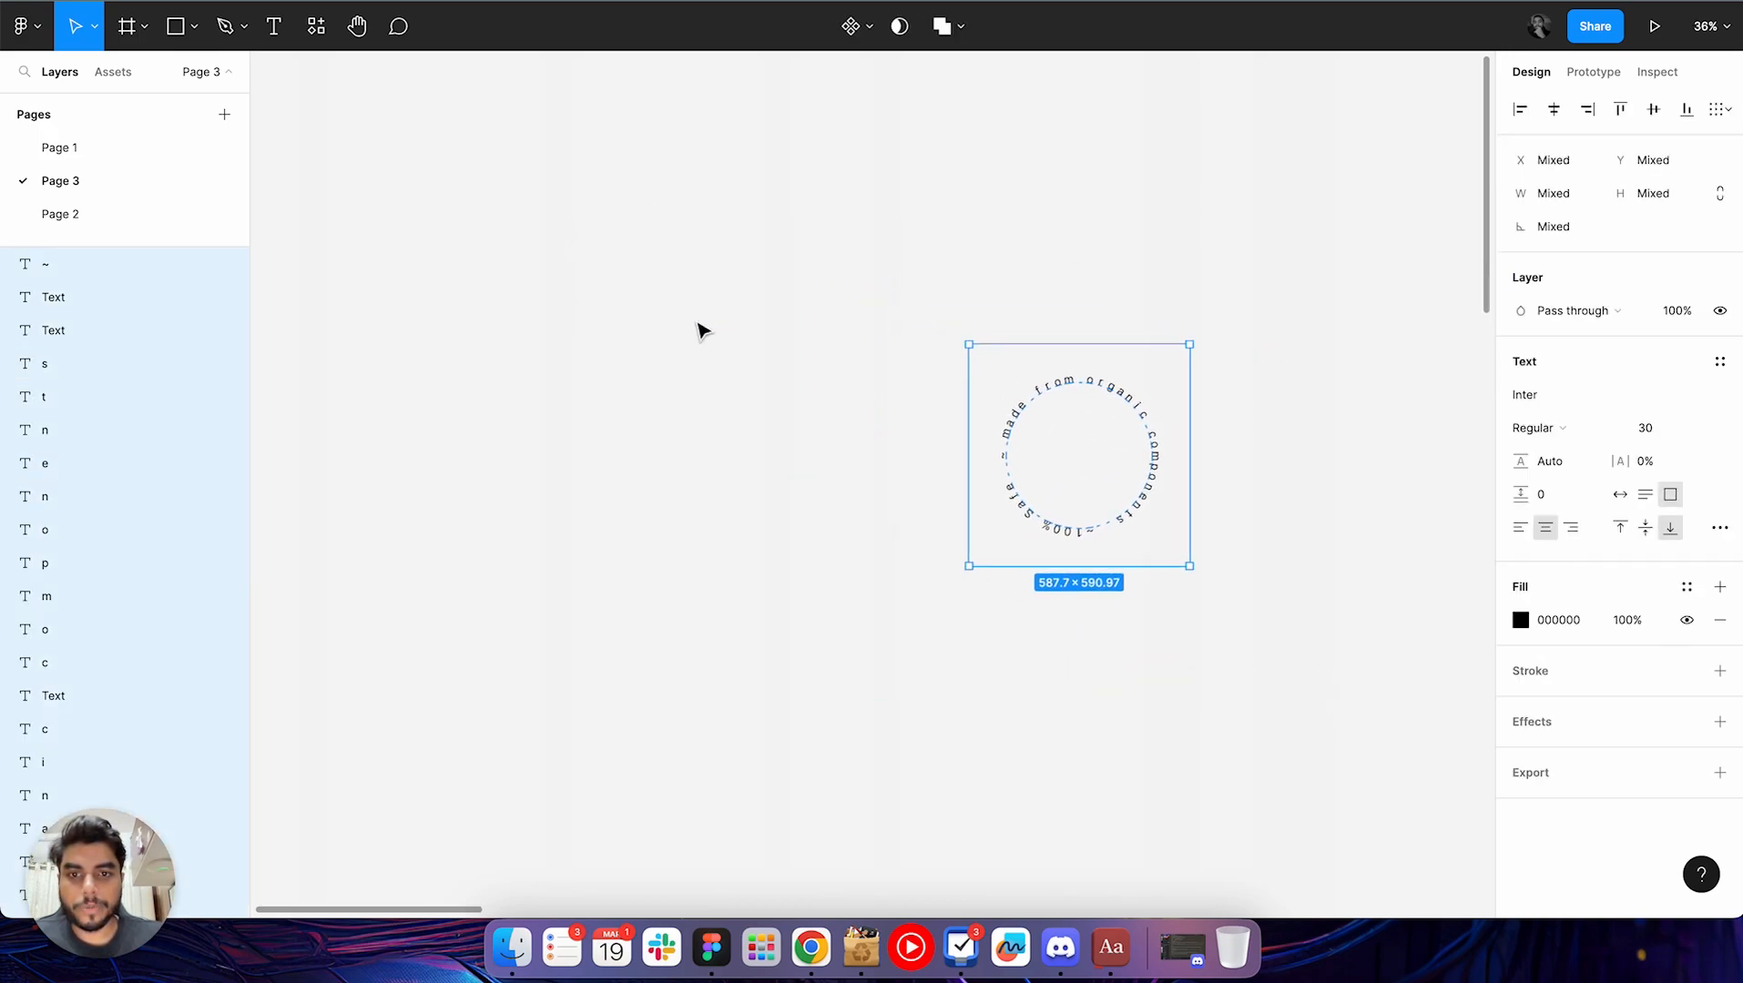
left_click_drag(1165, 485, 655, 373)
scroll(655, 374, "left", 7)
scroll(655, 374, "up", 3)
scroll(661, 381, "down", 5)
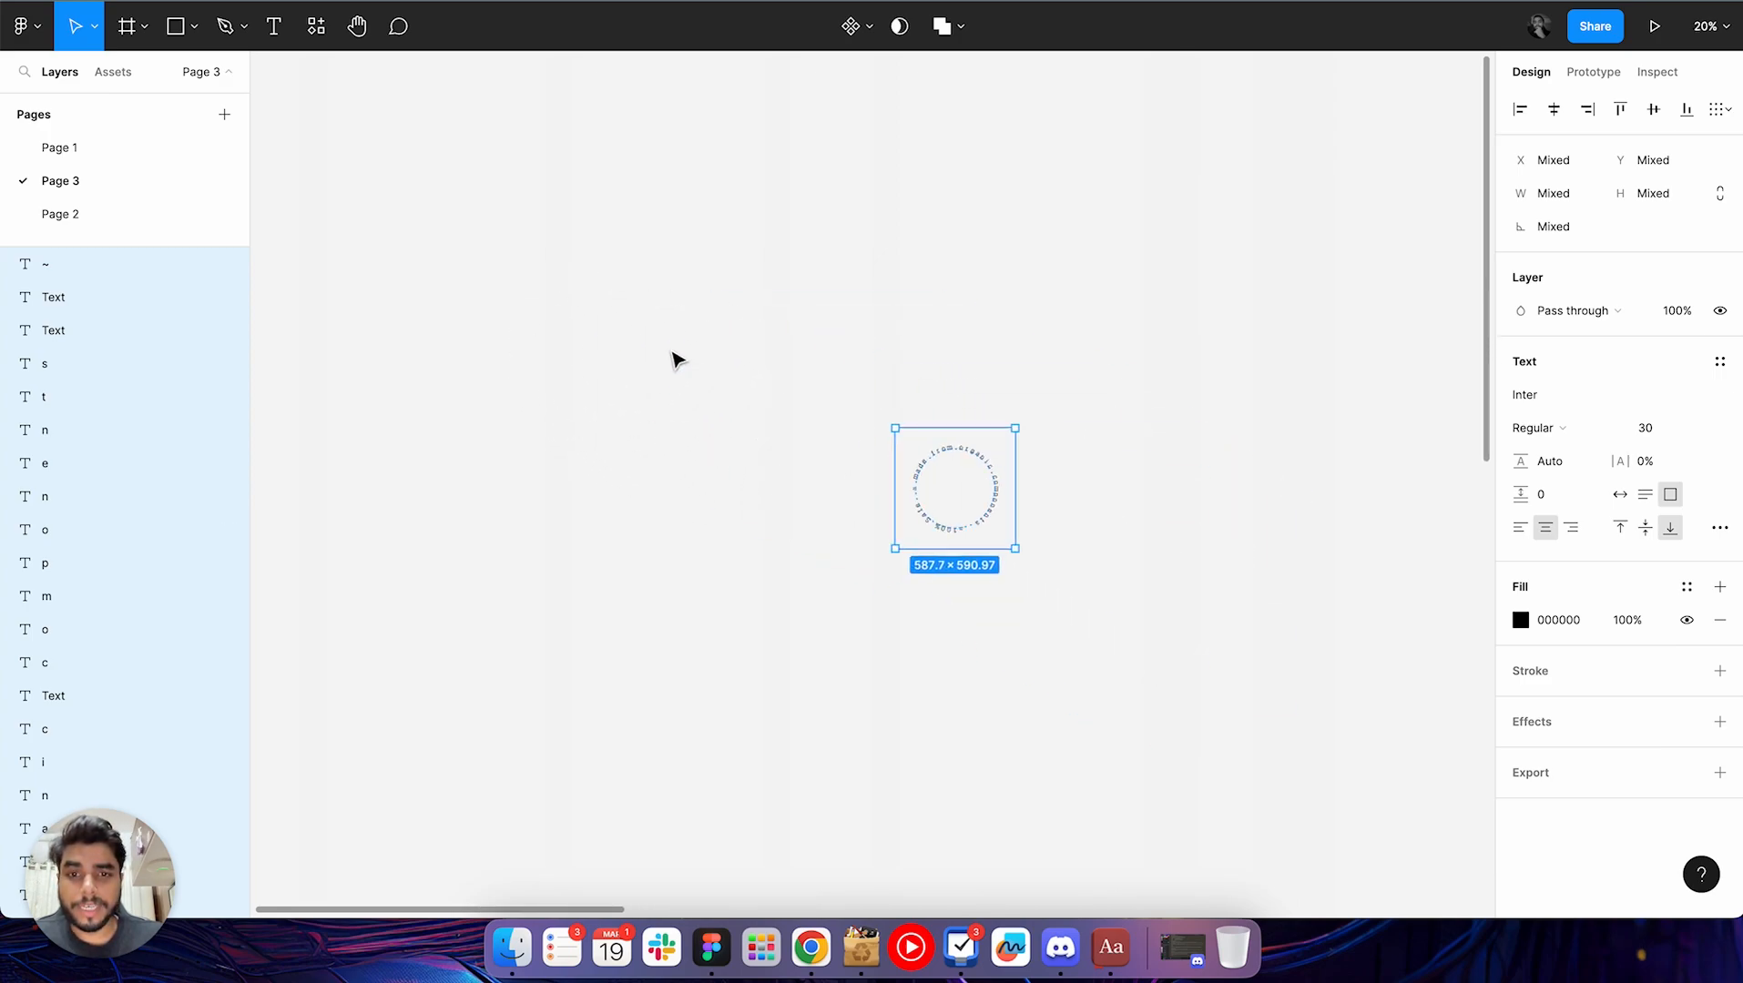
scroll(673, 358, "down", 3)
scroll(673, 358, "right", 3)
scroll(675, 357, "down", 3)
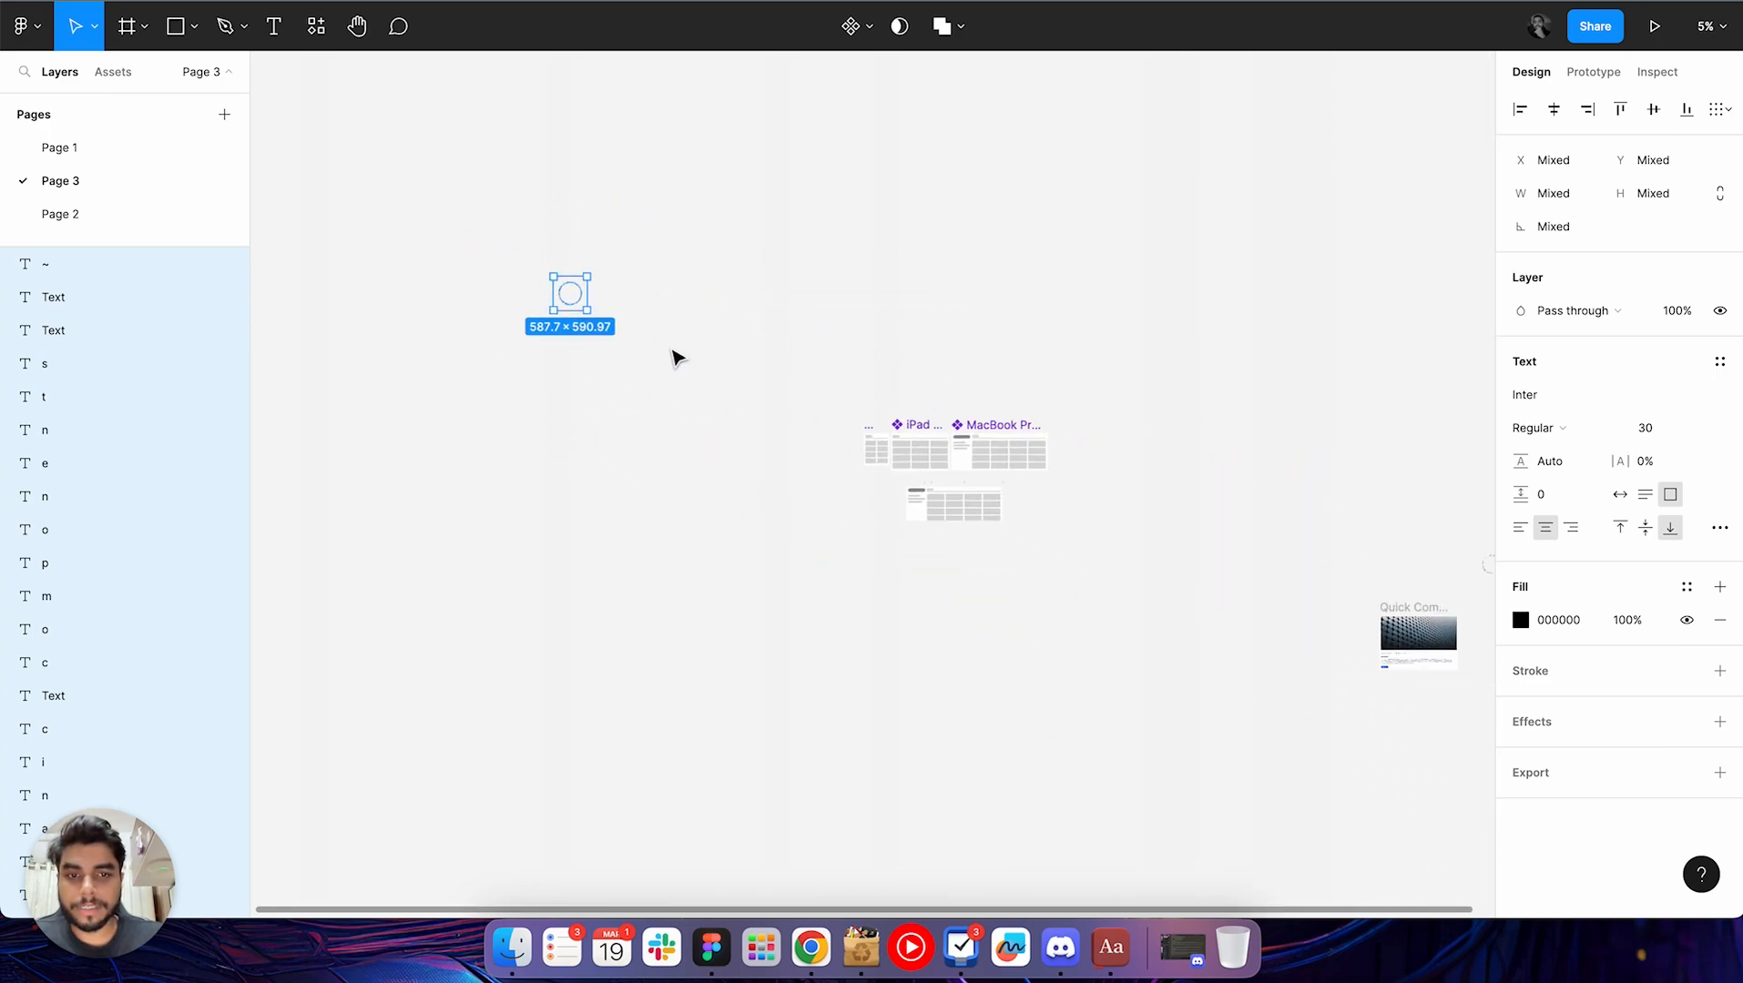
mouse_move(572, 296)
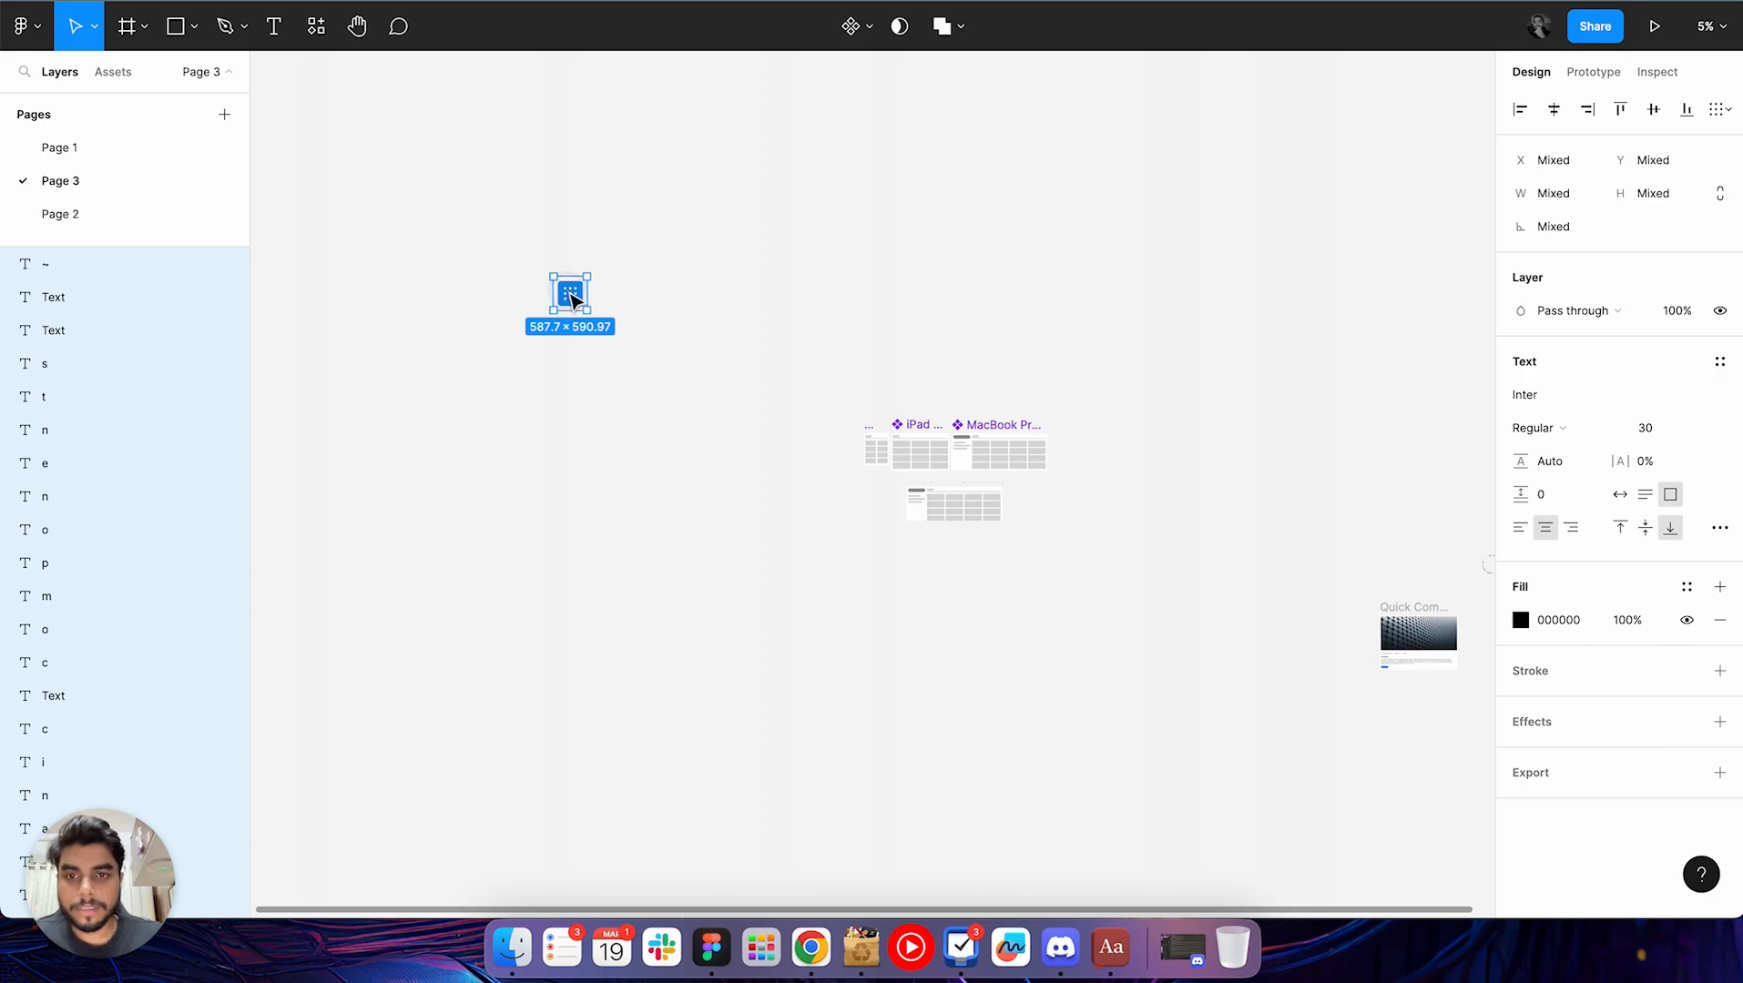
scroll(572, 296, "up", 5)
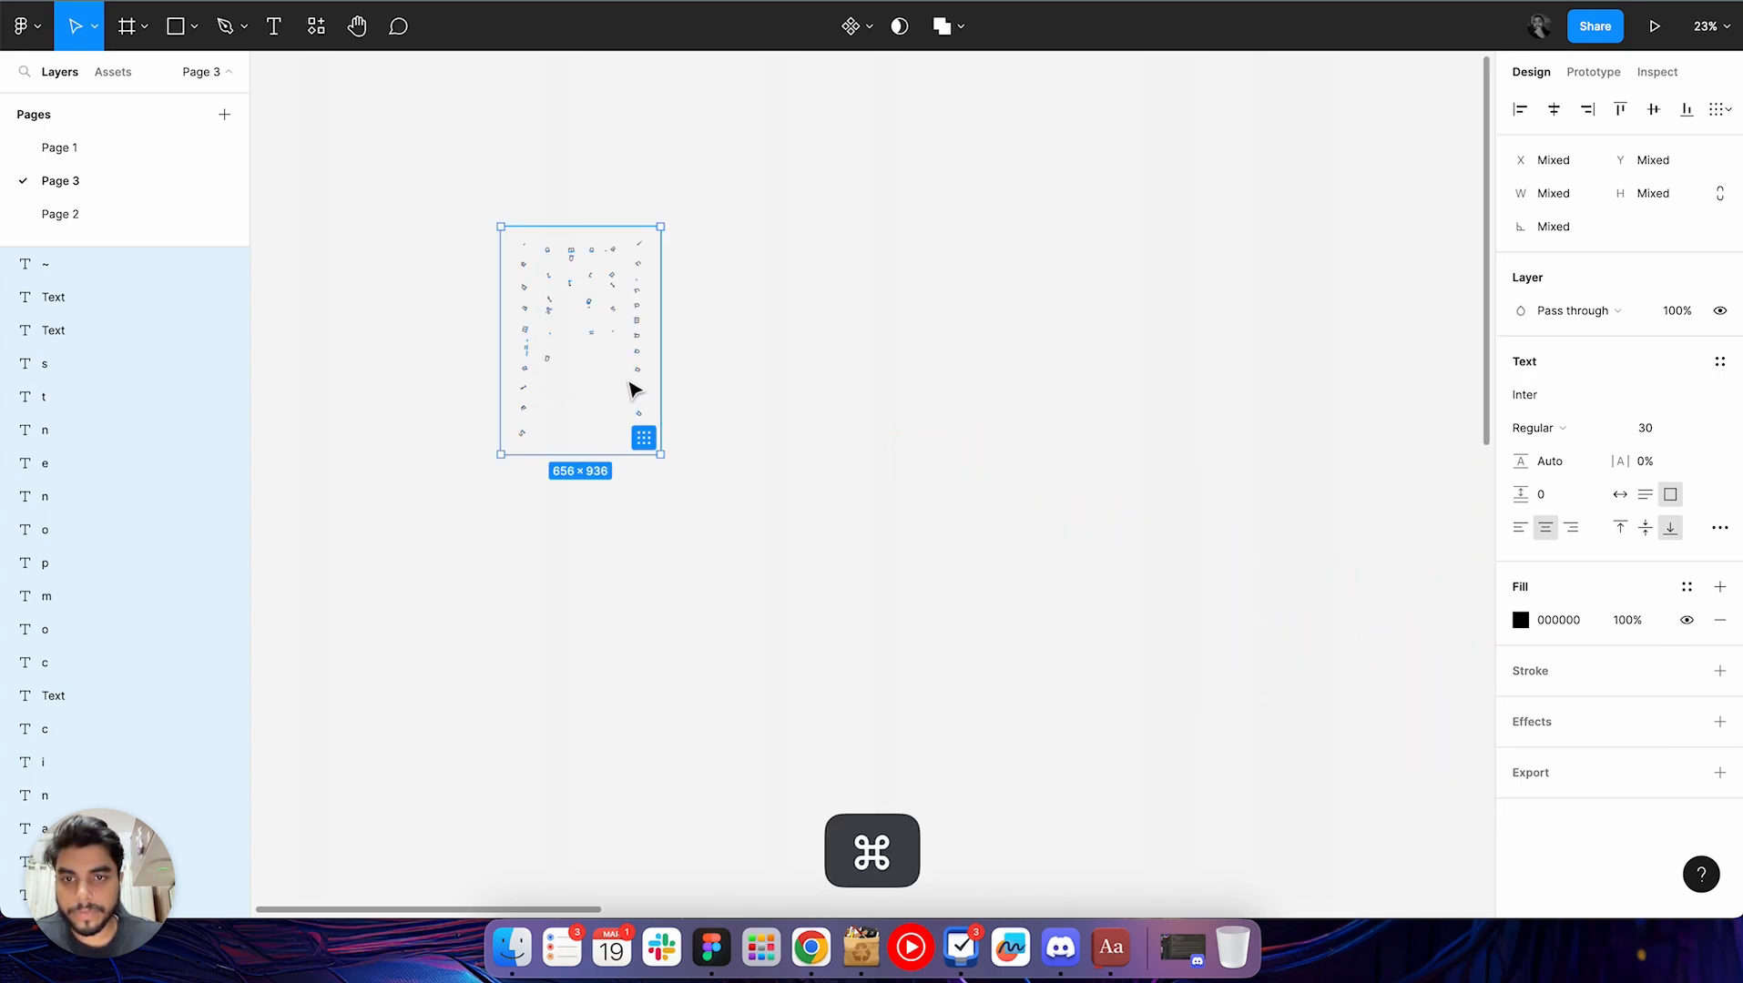
key("super+z")
Cut the organic components circle and paste it into the empty canvas area beyond the Quick Compare frame
left_click_drag(606, 337, 1136, 546)
key("super+x")
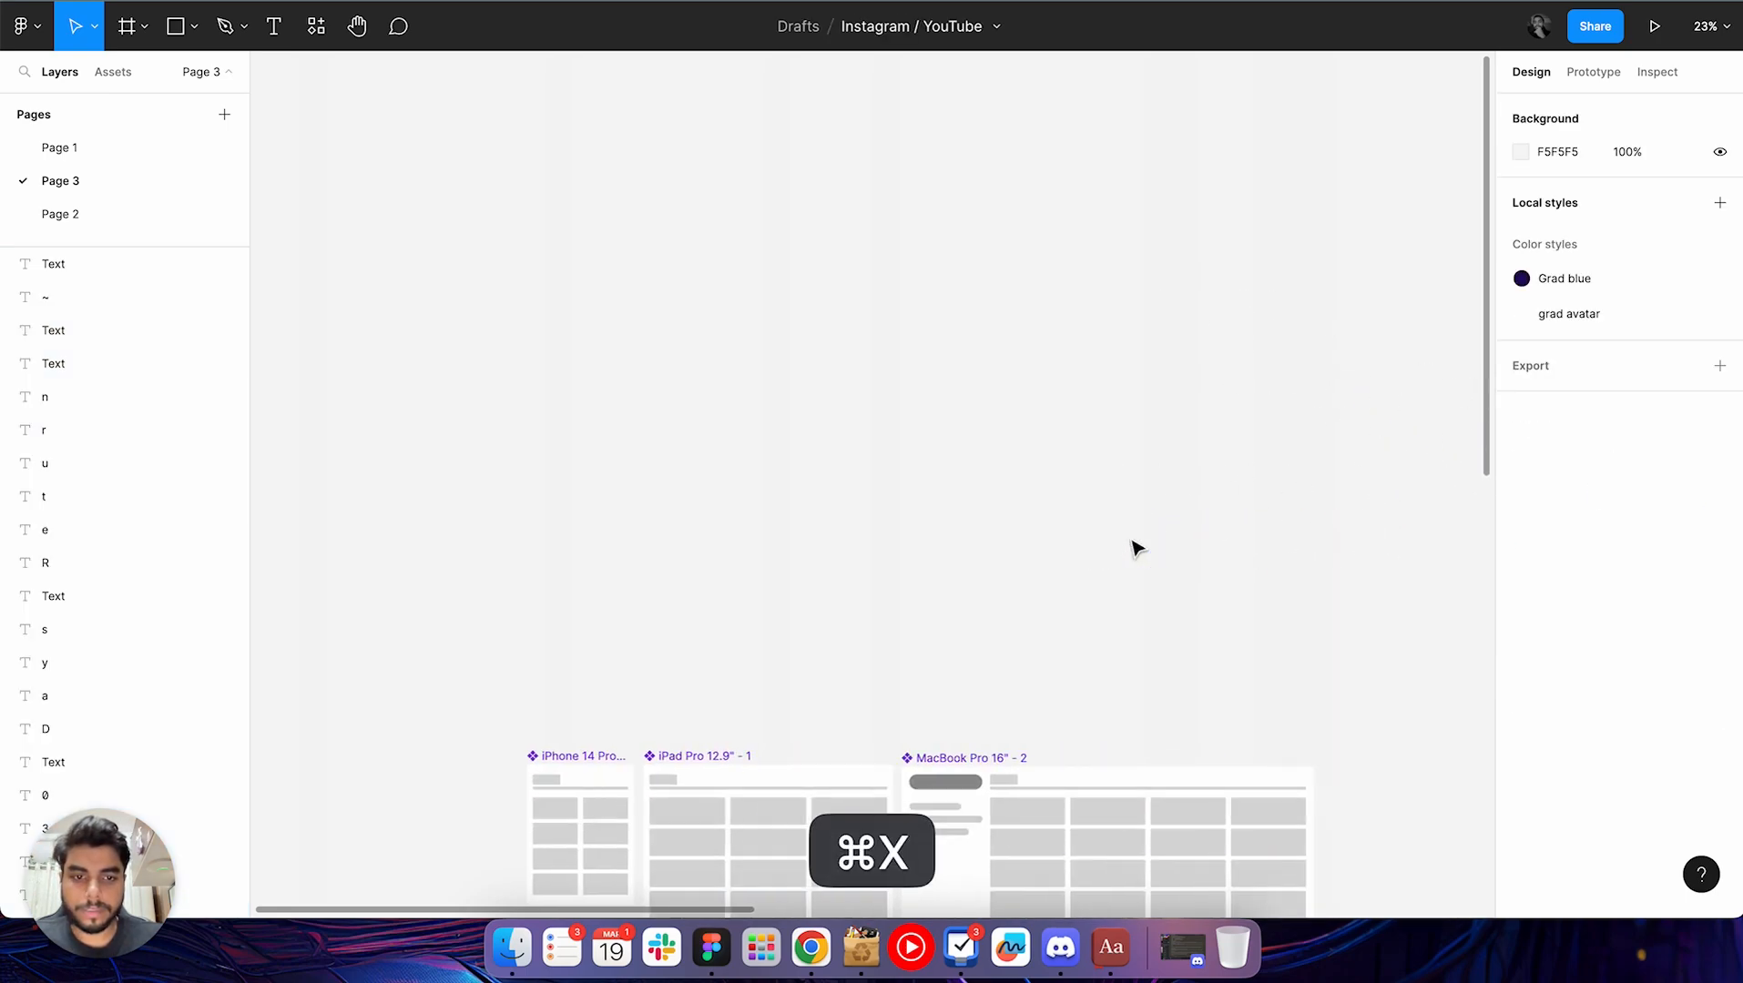
scroll(1136, 546, "down", 4)
scroll(1136, 547, "right", 6)
scroll(899, 450, "right", 3)
scroll(899, 451, "up", 2)
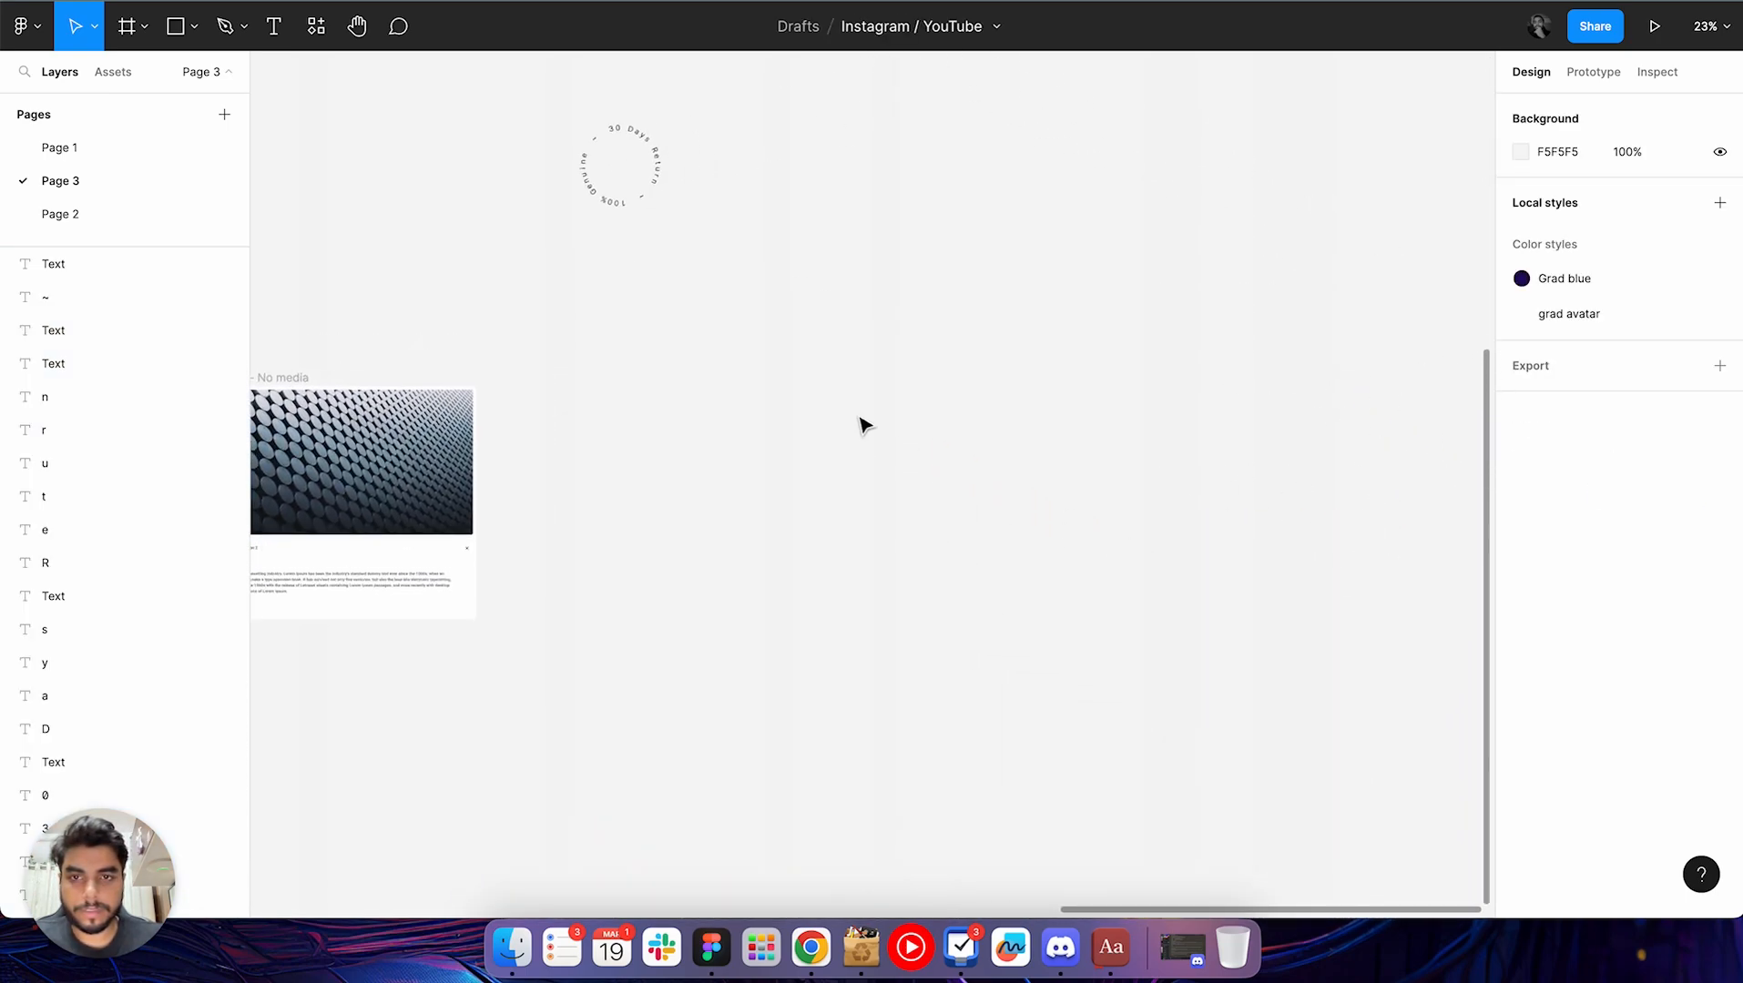
key("super+v")
scroll(752, 320, "up", 4)
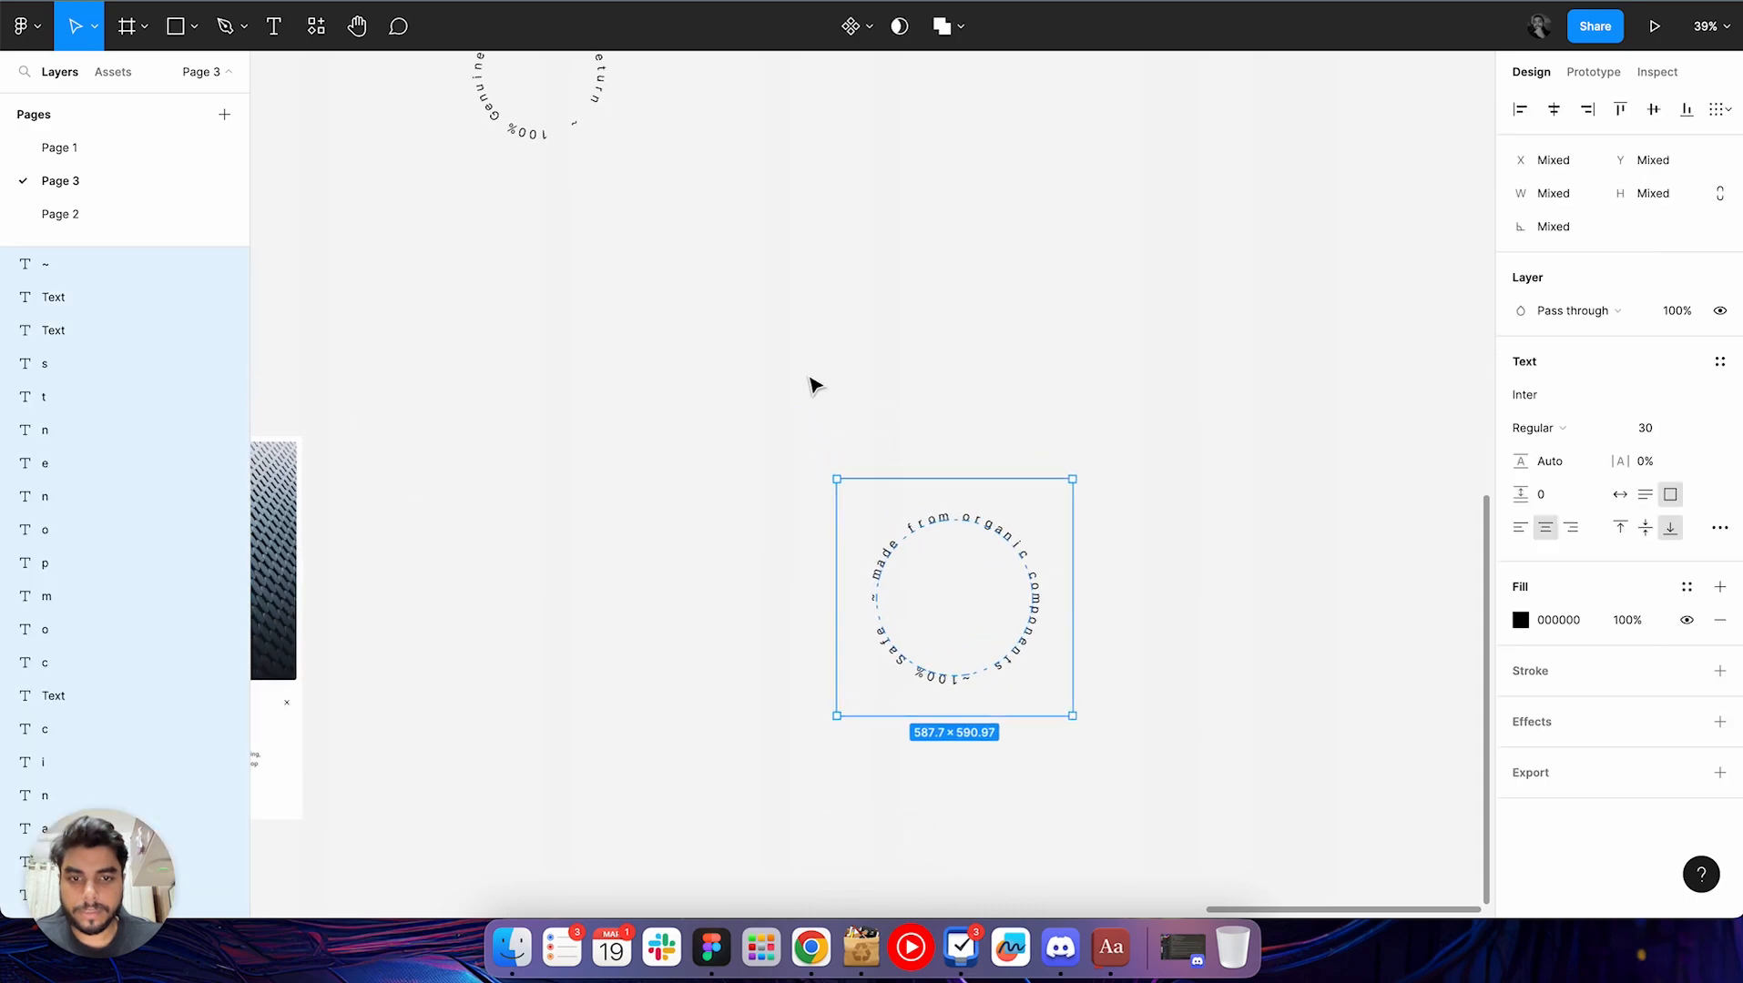
Reselect all letters of the pasted organic components circle, then clear the selection
left_click(820, 389)
left_click_drag(763, 475, 1249, 805)
scroll(1248, 813, "down", 2)
scroll(1248, 813, "right", 3)
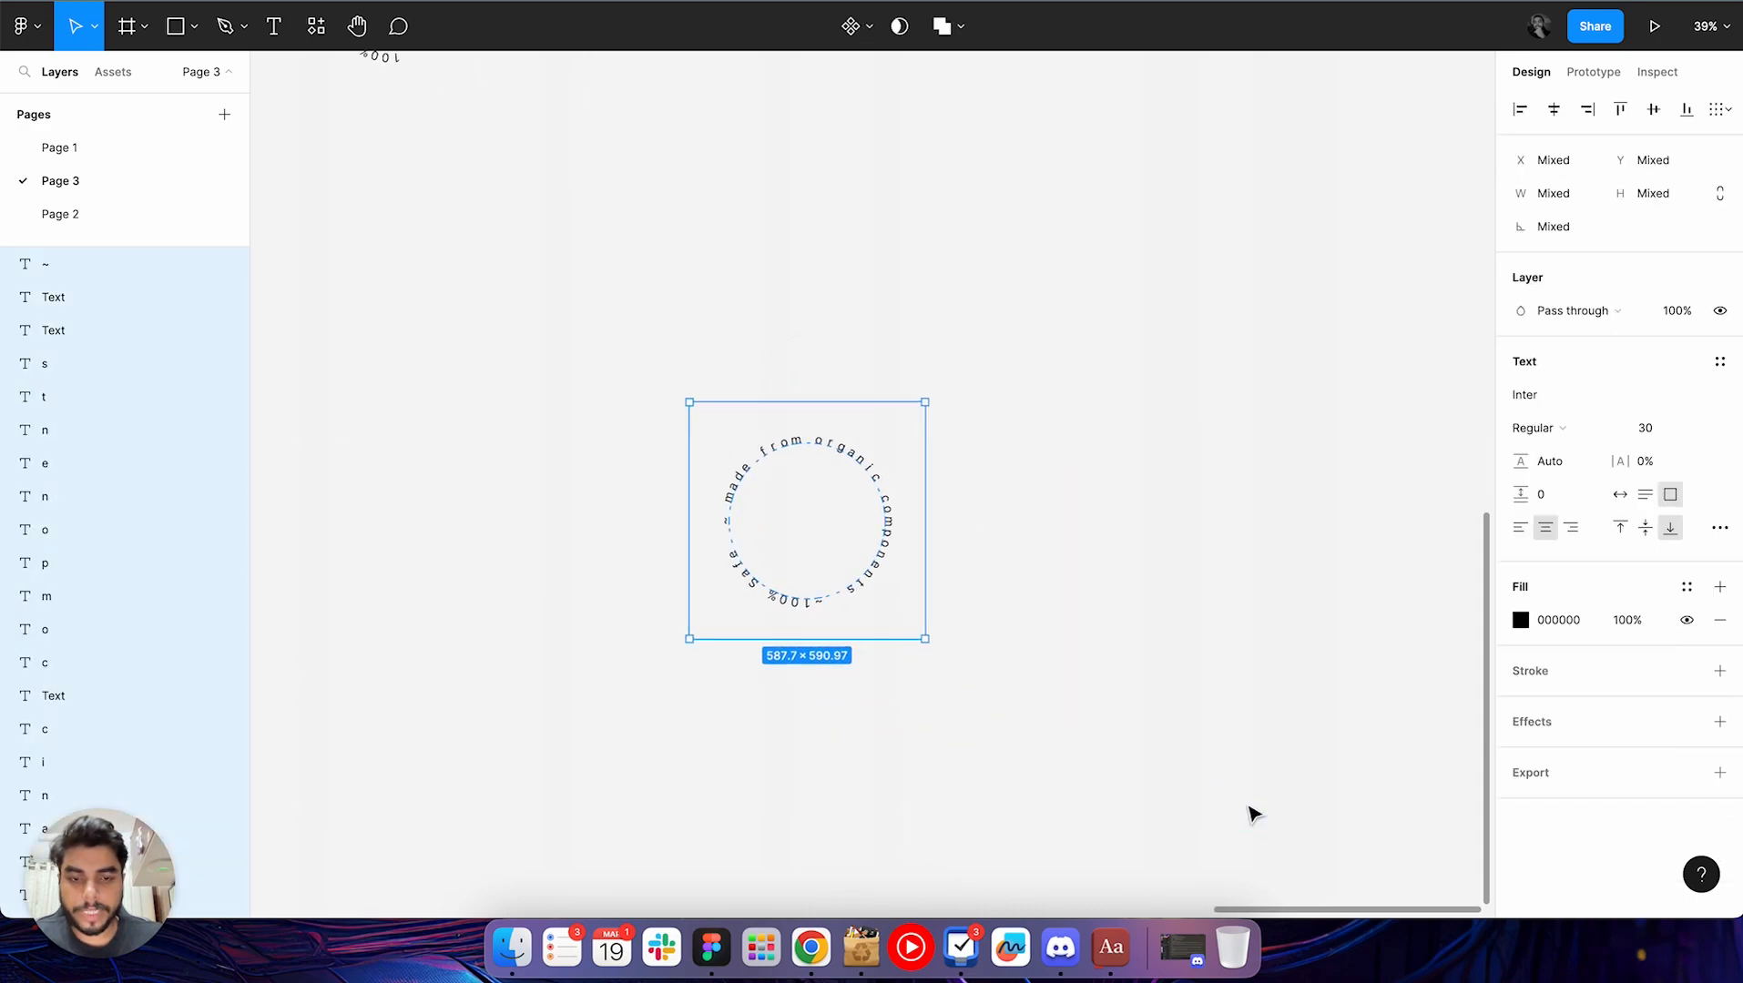
scroll(938, 649, "up", 2)
scroll(947, 656, "left", 2)
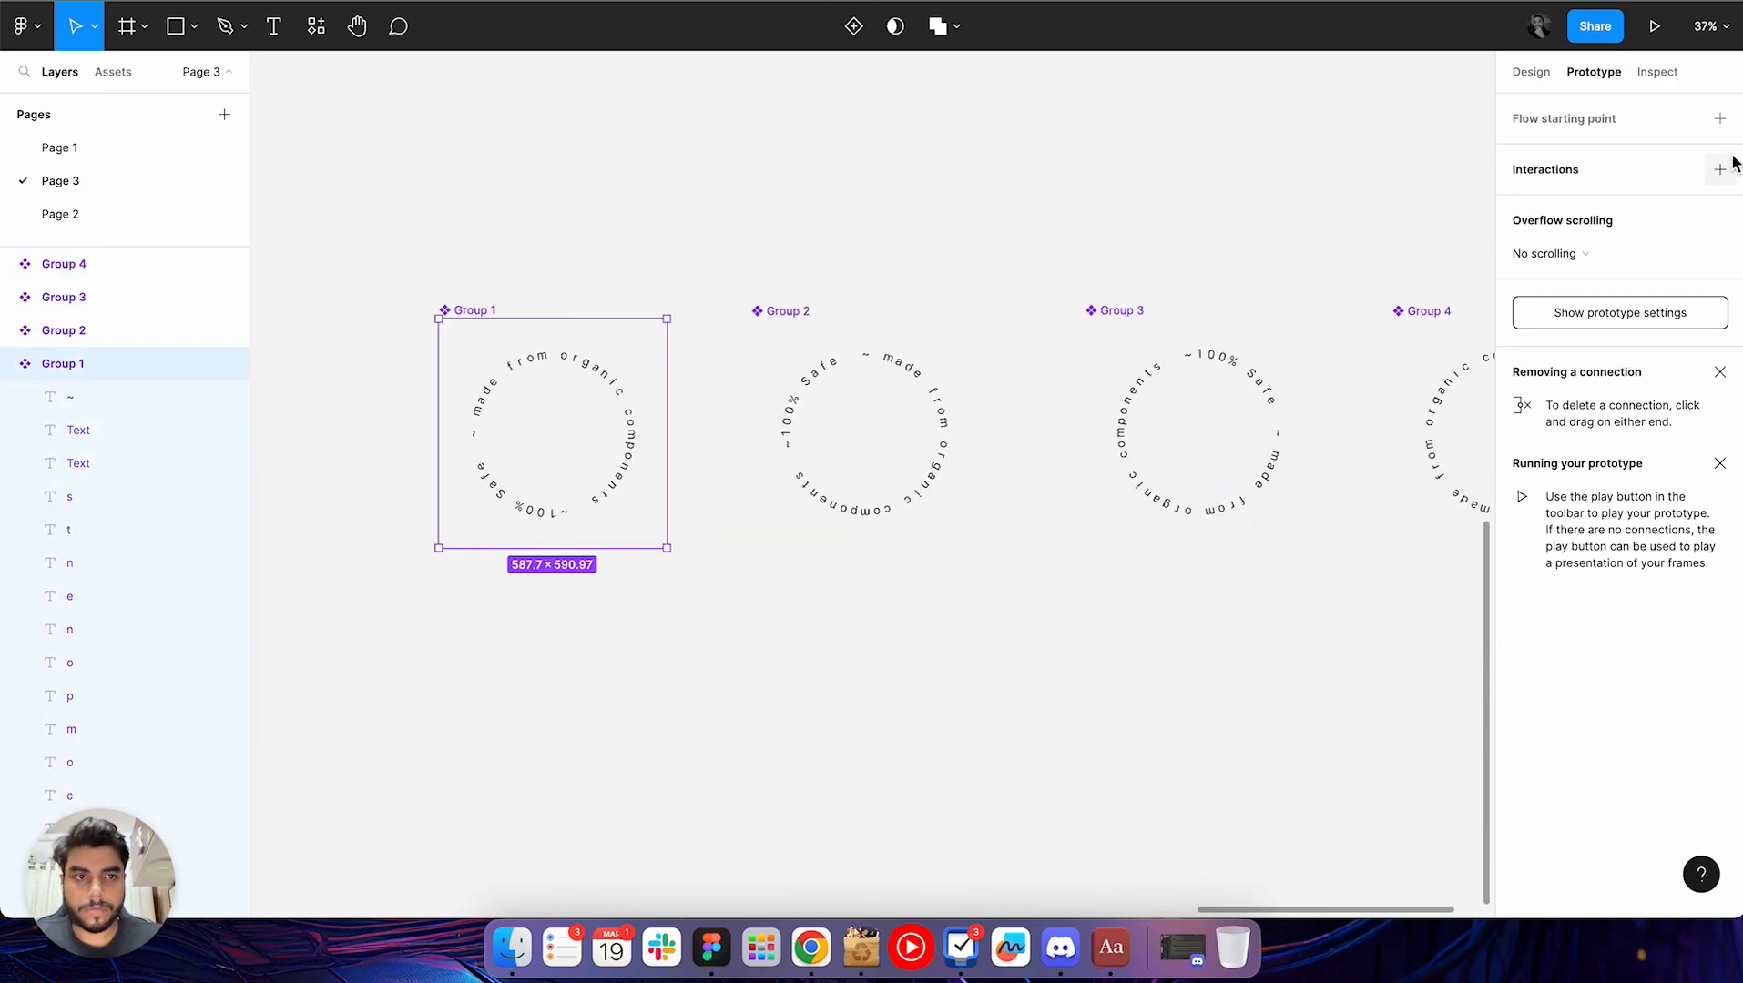
left_click(793, 339)
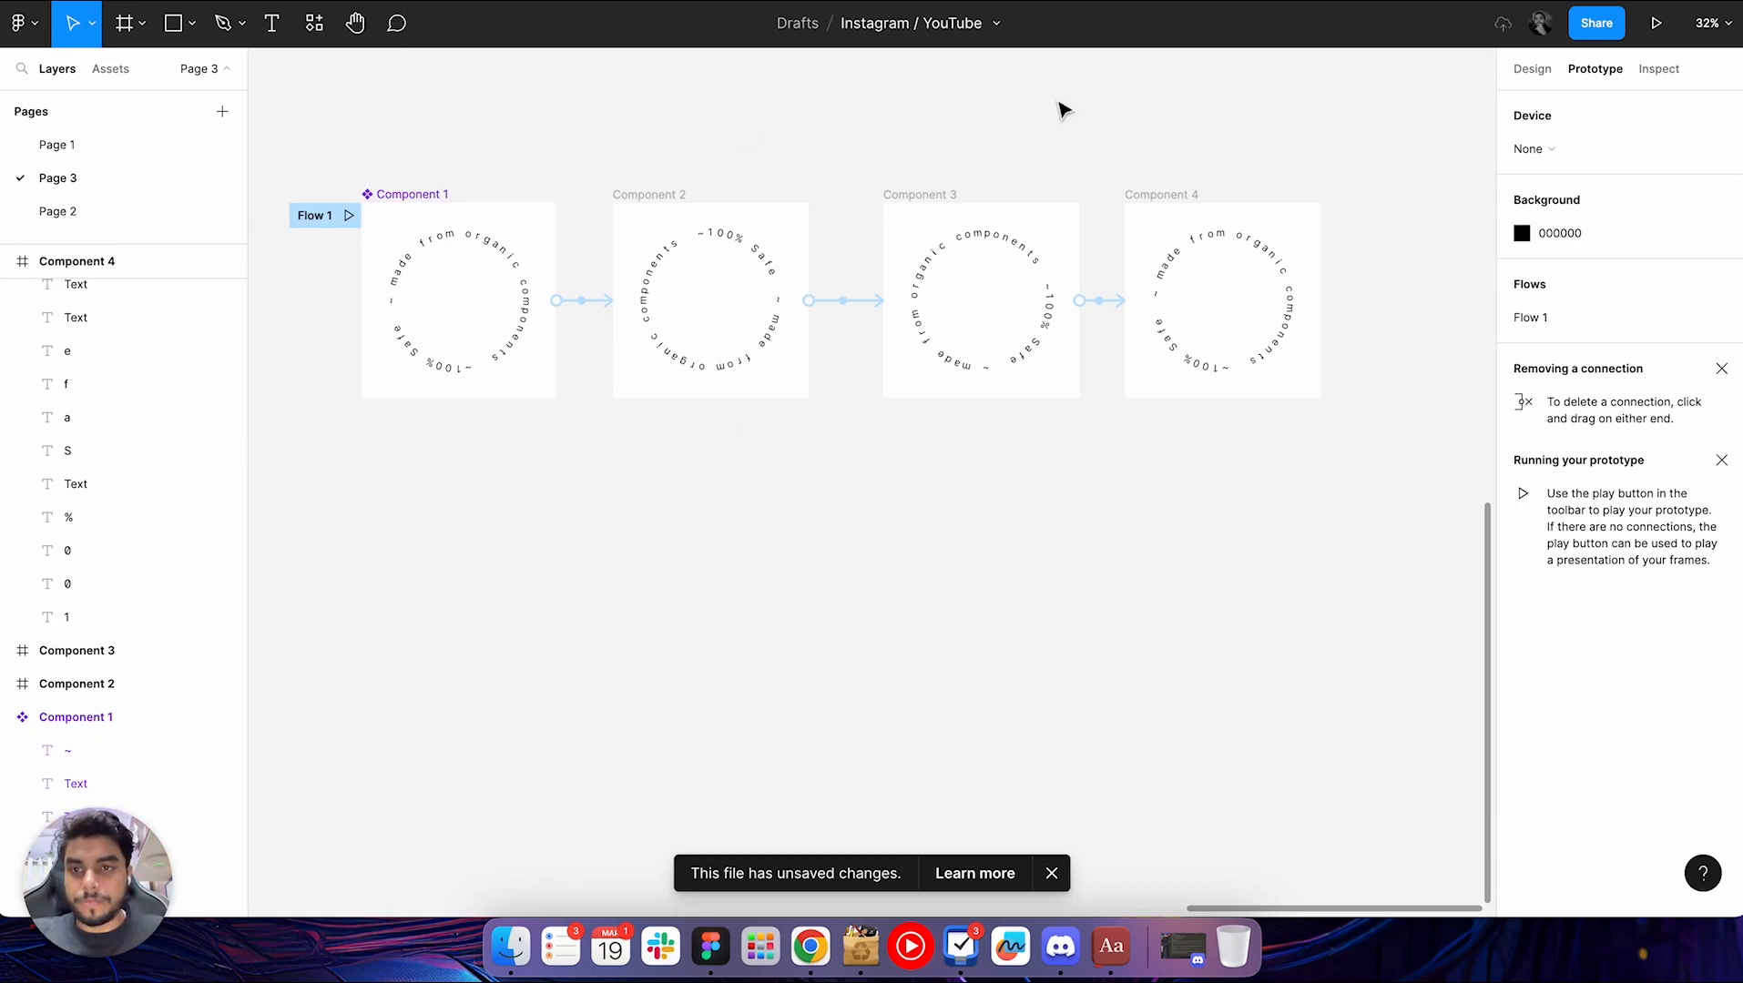
Play the Flow 1 prototype of the rotating text circle, restart it, and return to the design file
left_click(315, 256)
left_click(349, 217)
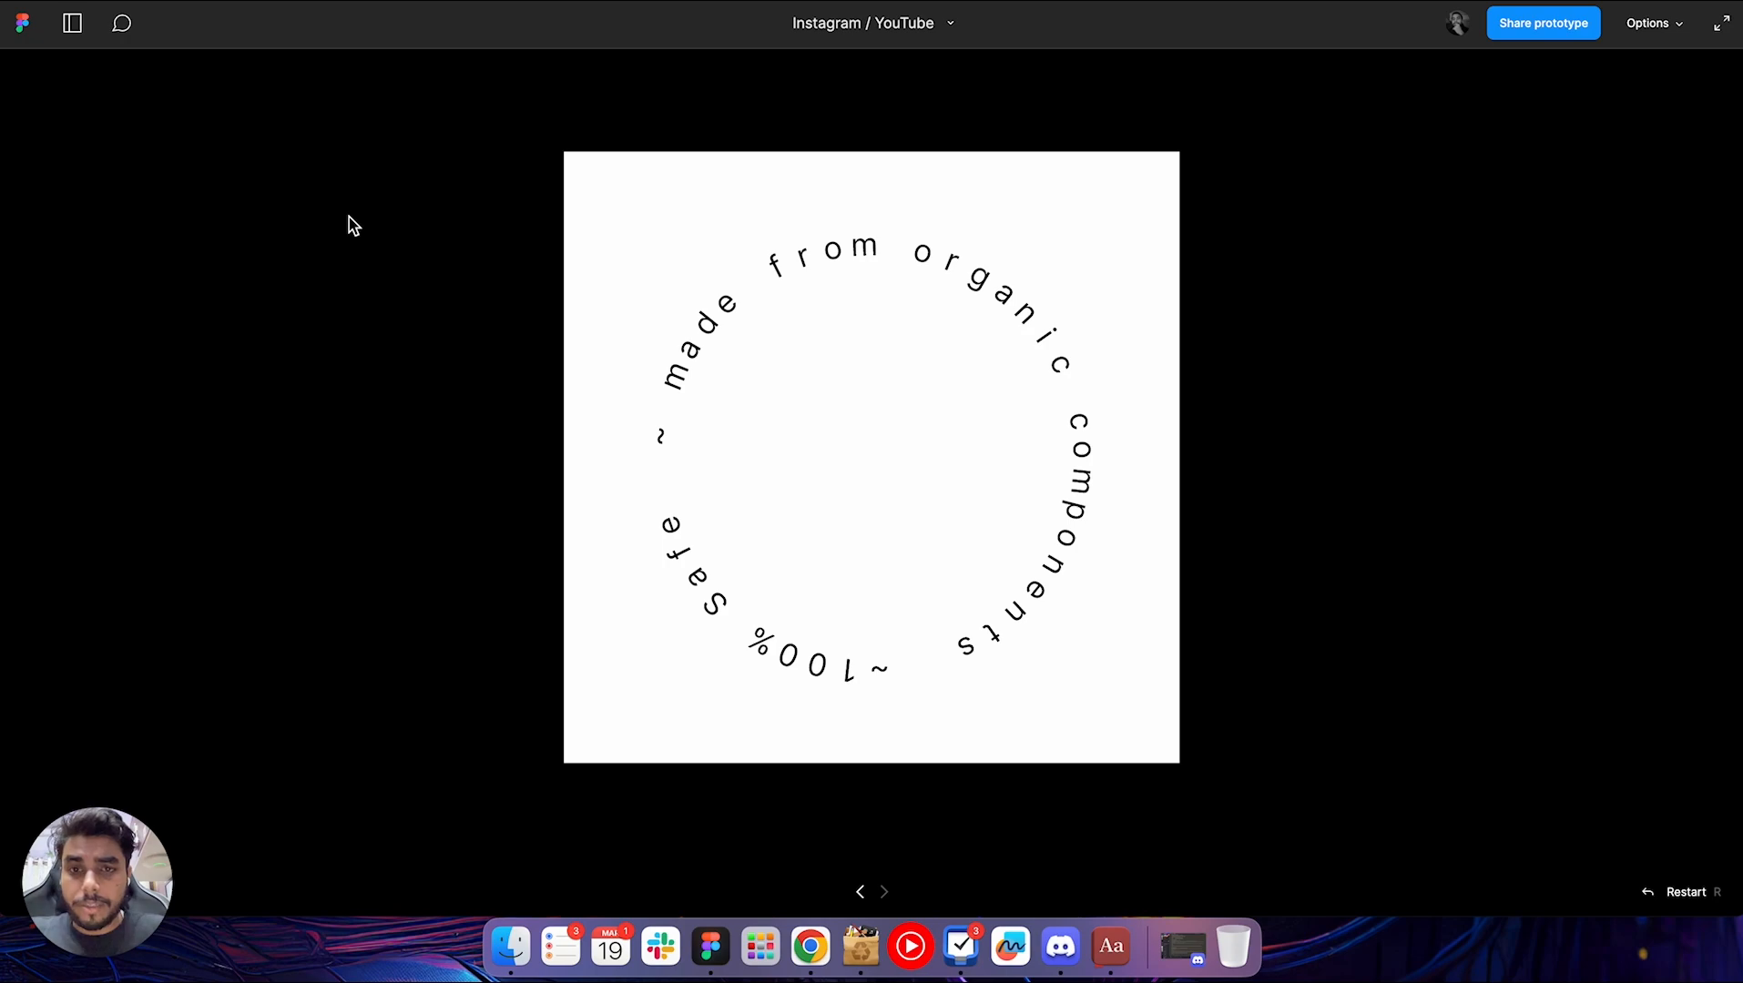
key("super+r")
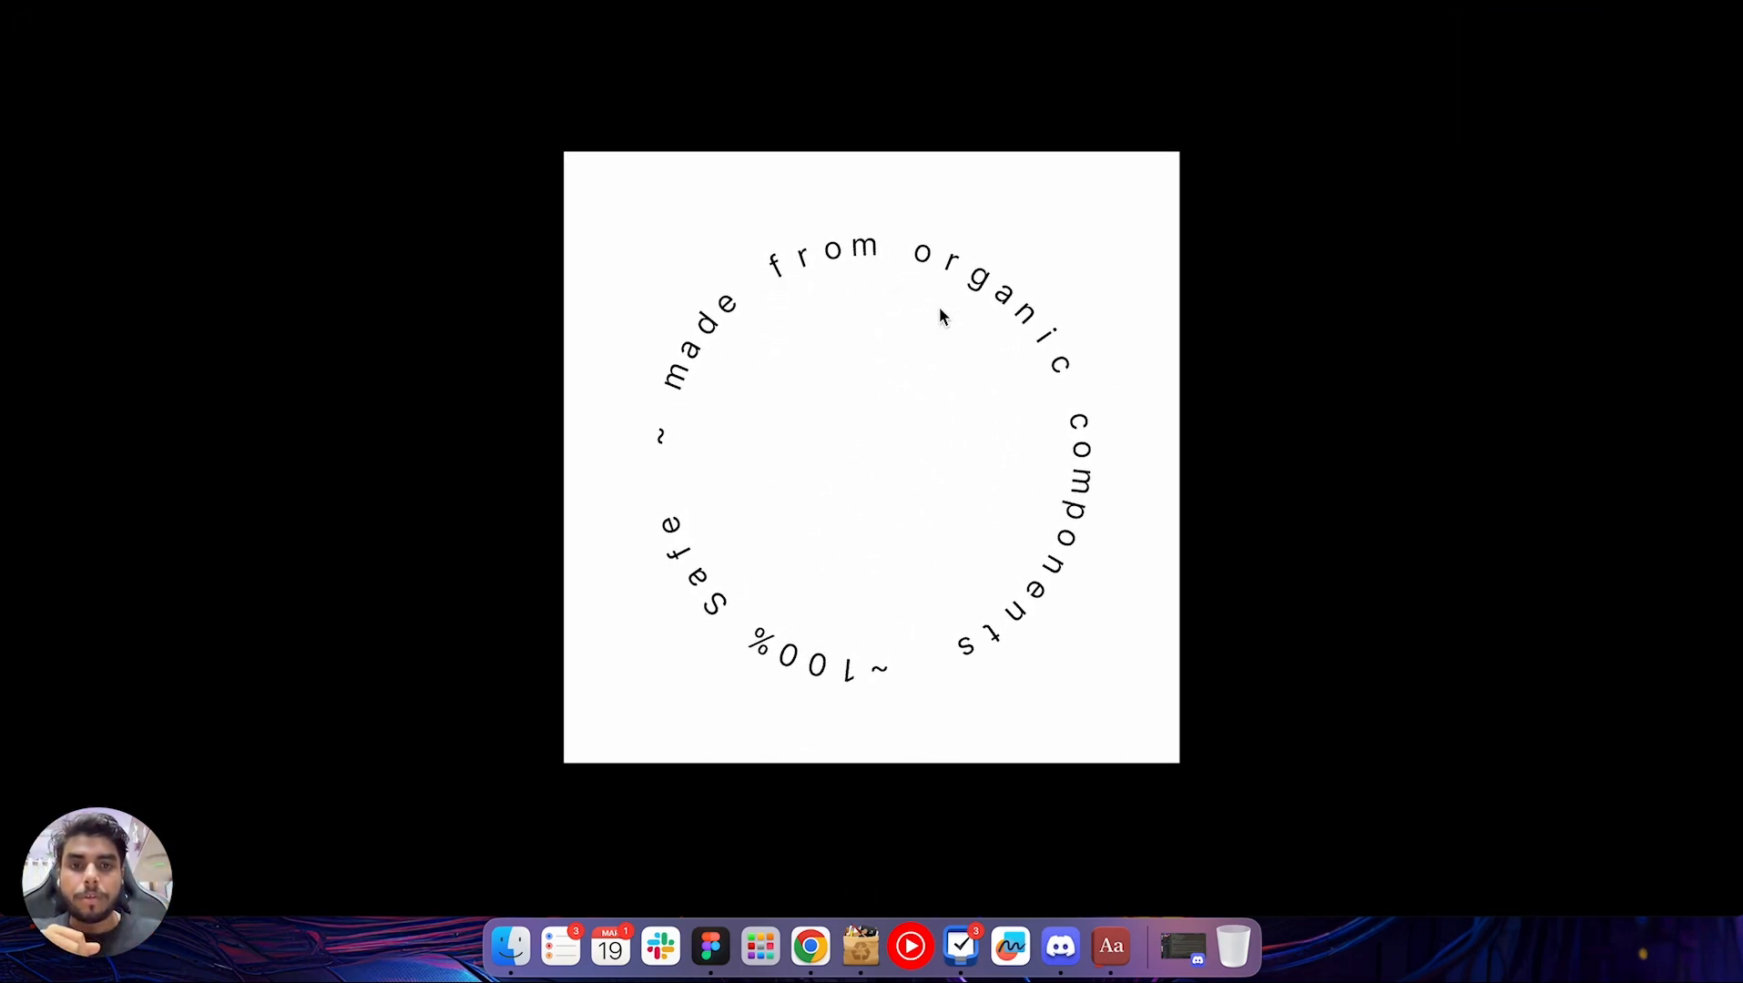
left_click(1370, 2)
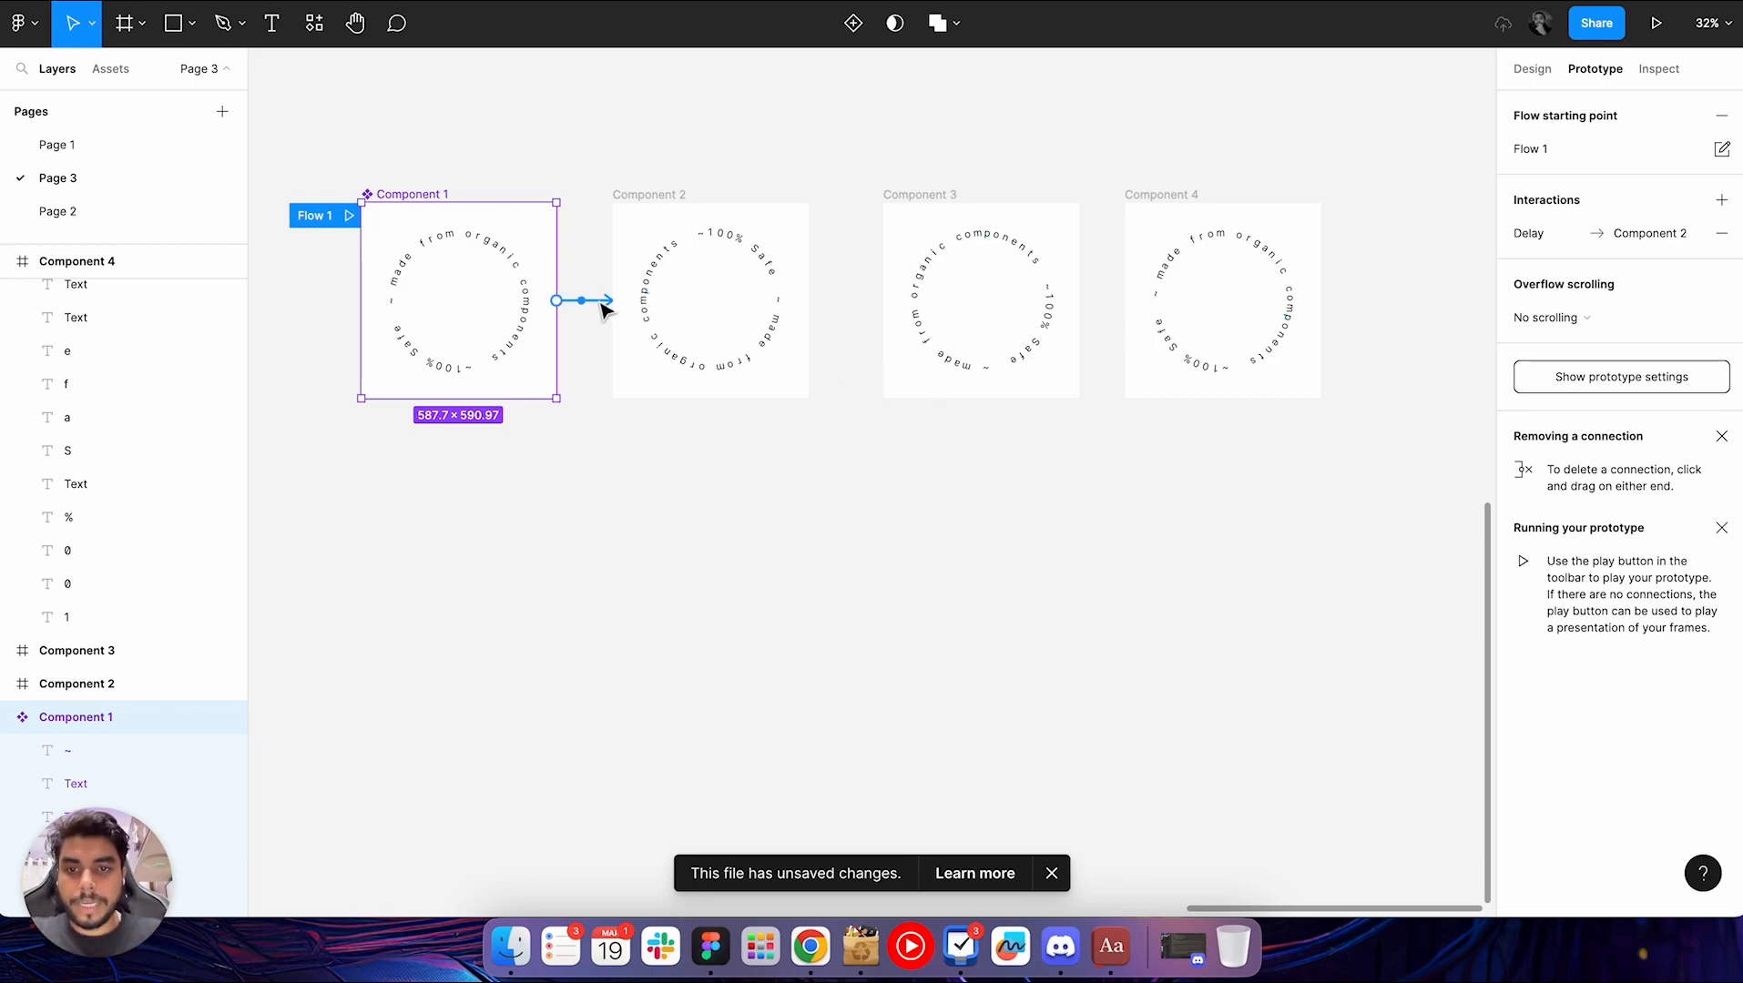
Examine the interaction details of the connection from Component 1 to Component 2 and close them
left_click(601, 304)
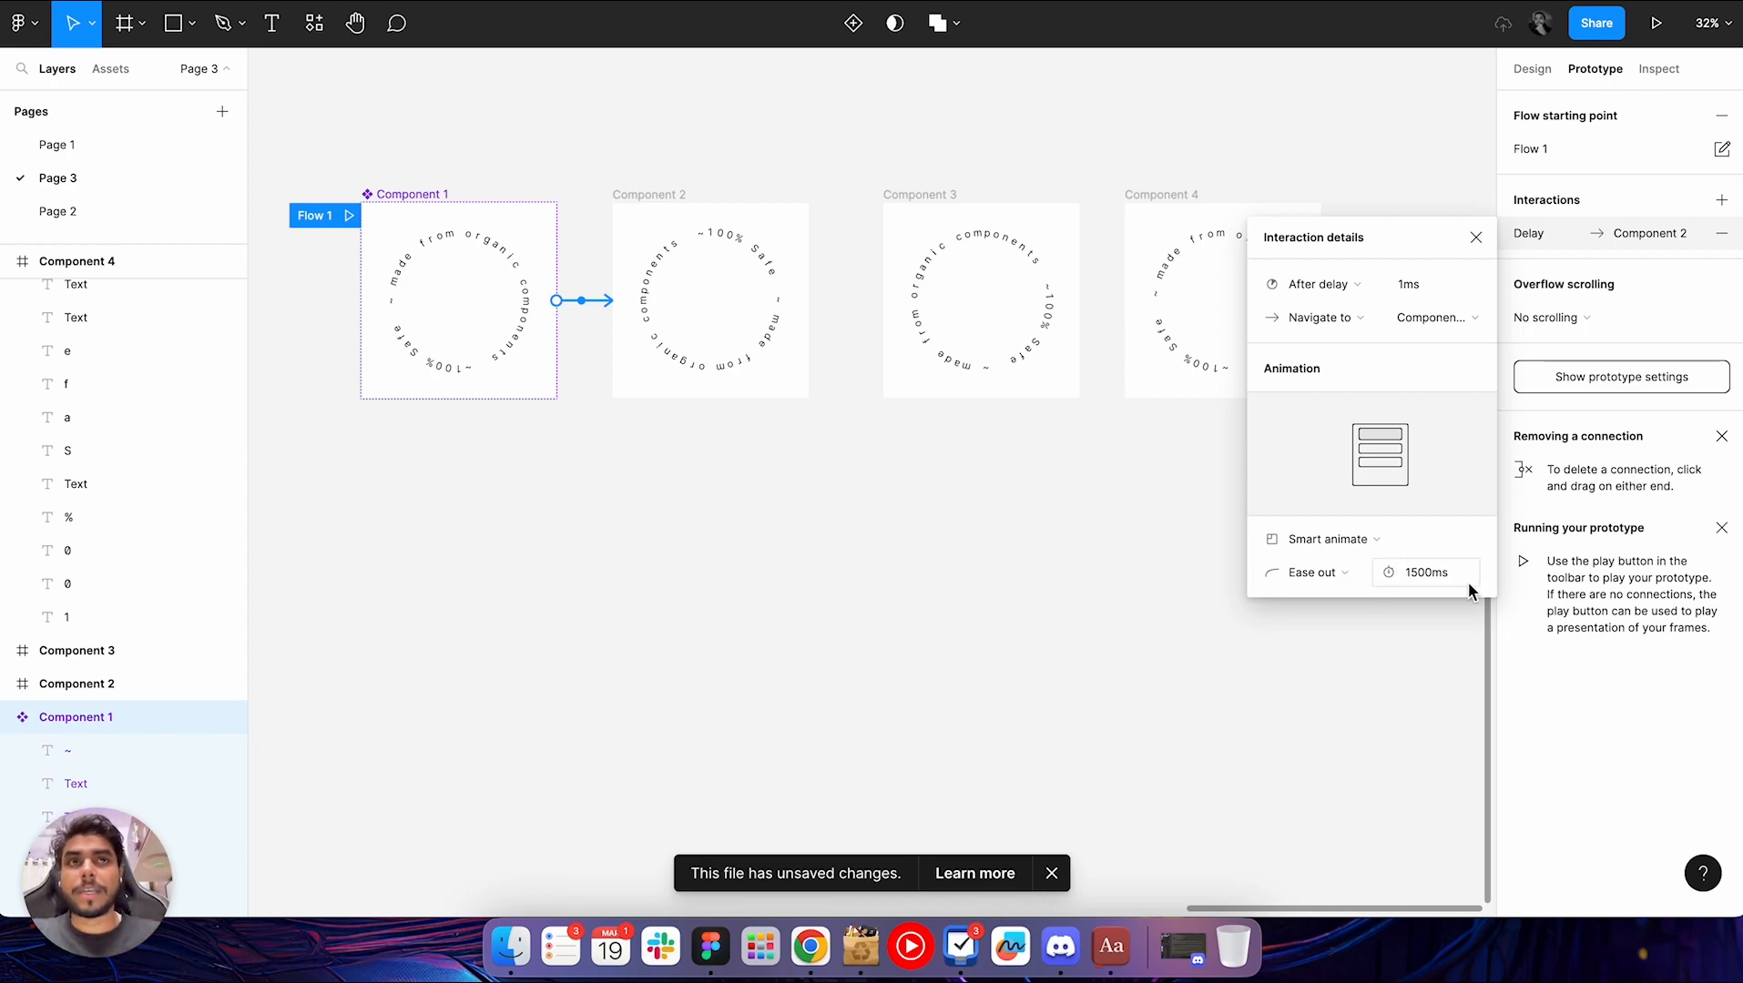
left_click(832, 453)
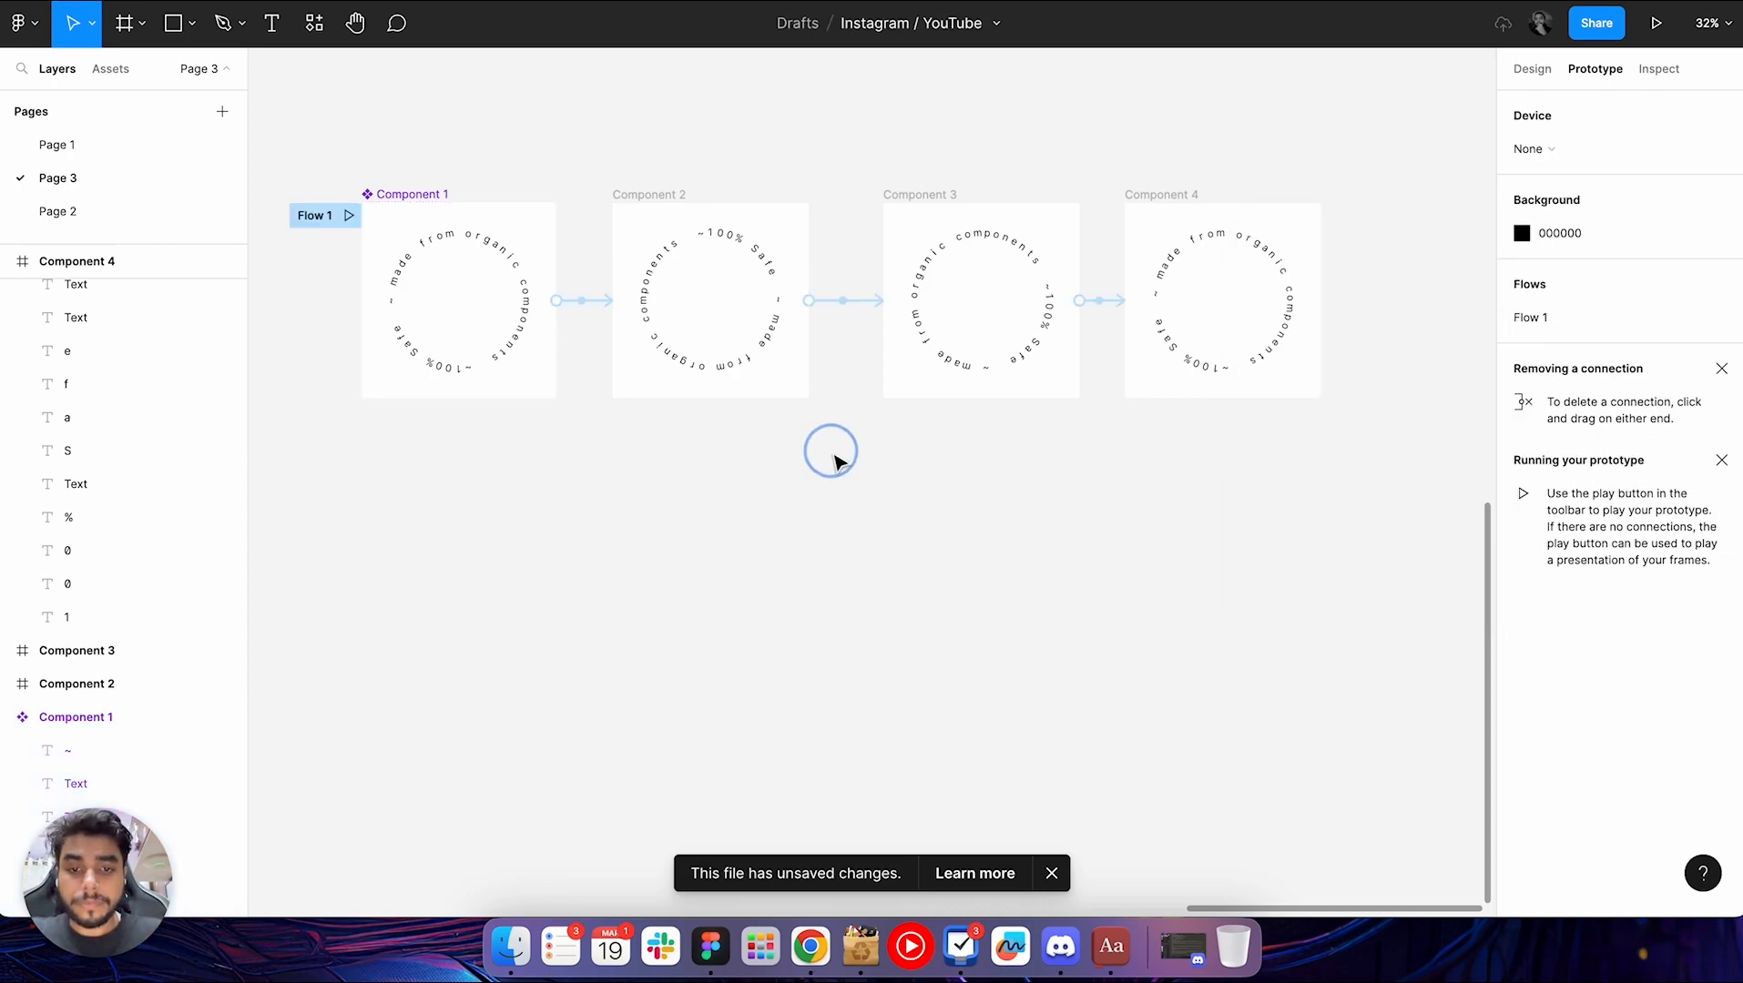
scroll(835, 462, "down", 3)
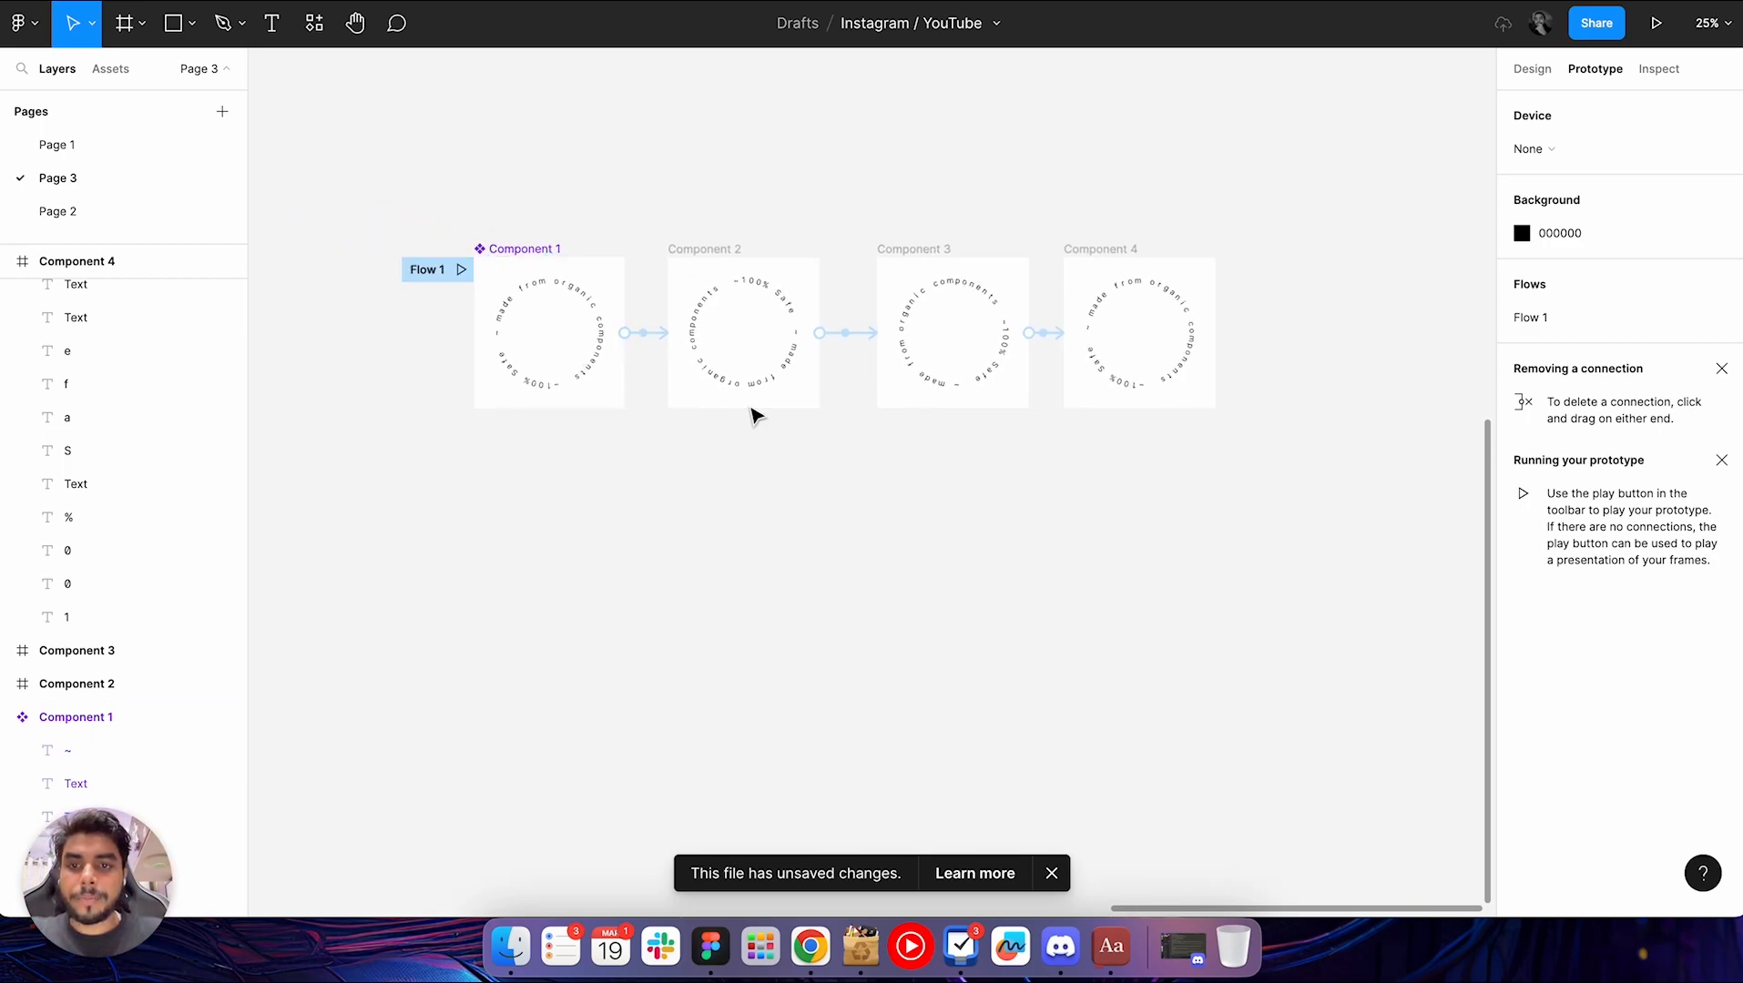
scroll(915, 501, "up", 2)
Run the Mockup plugin
key("super+slash")
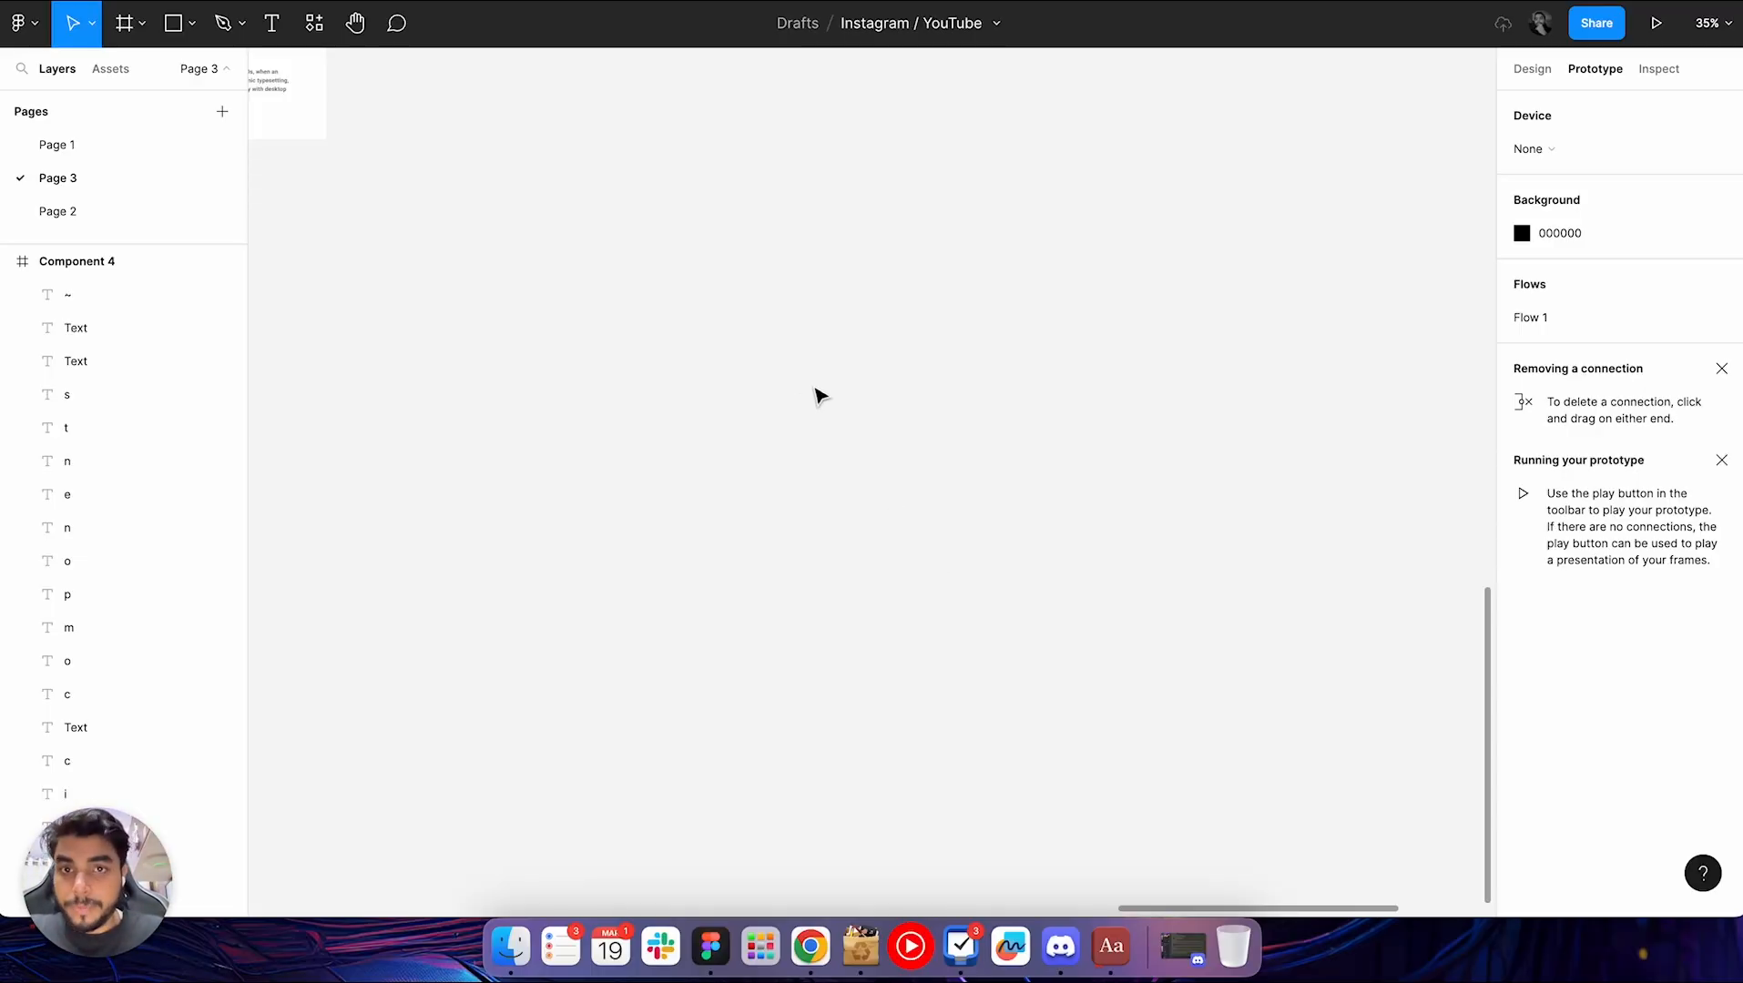
scroll(763, 364, "up", 5)
scroll(763, 364, "left", 5)
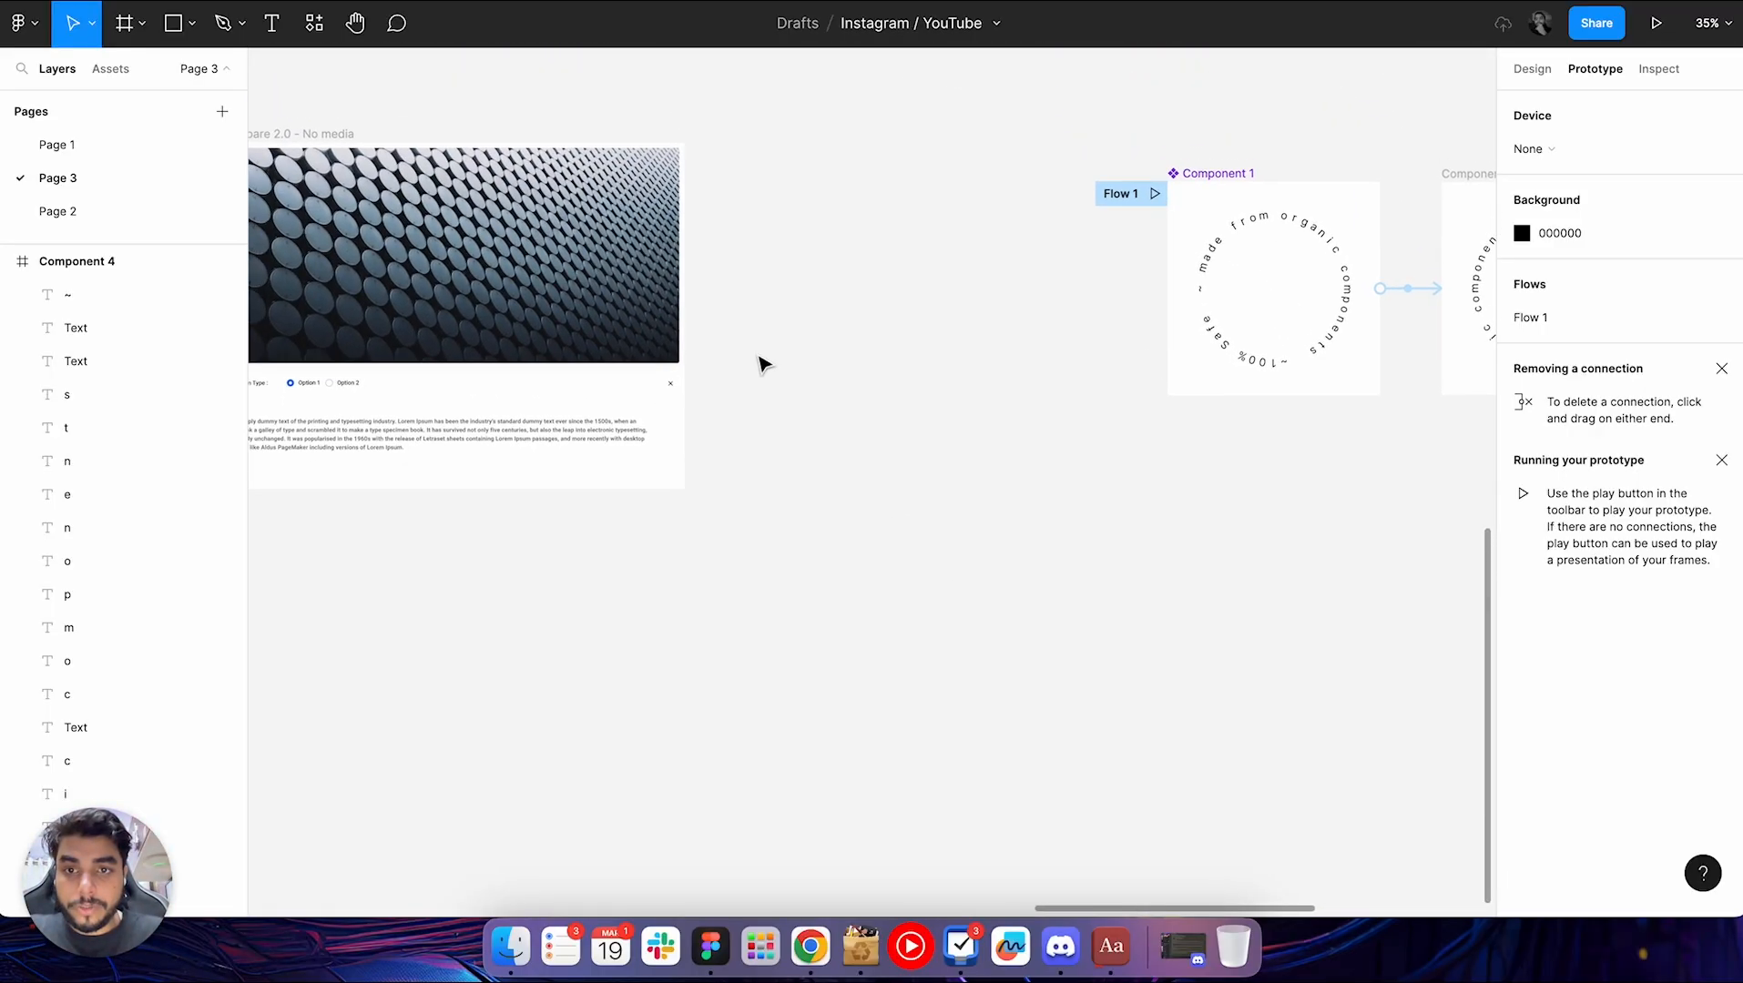
scroll(763, 364, "up", 2)
scroll(783, 474, "down", 3)
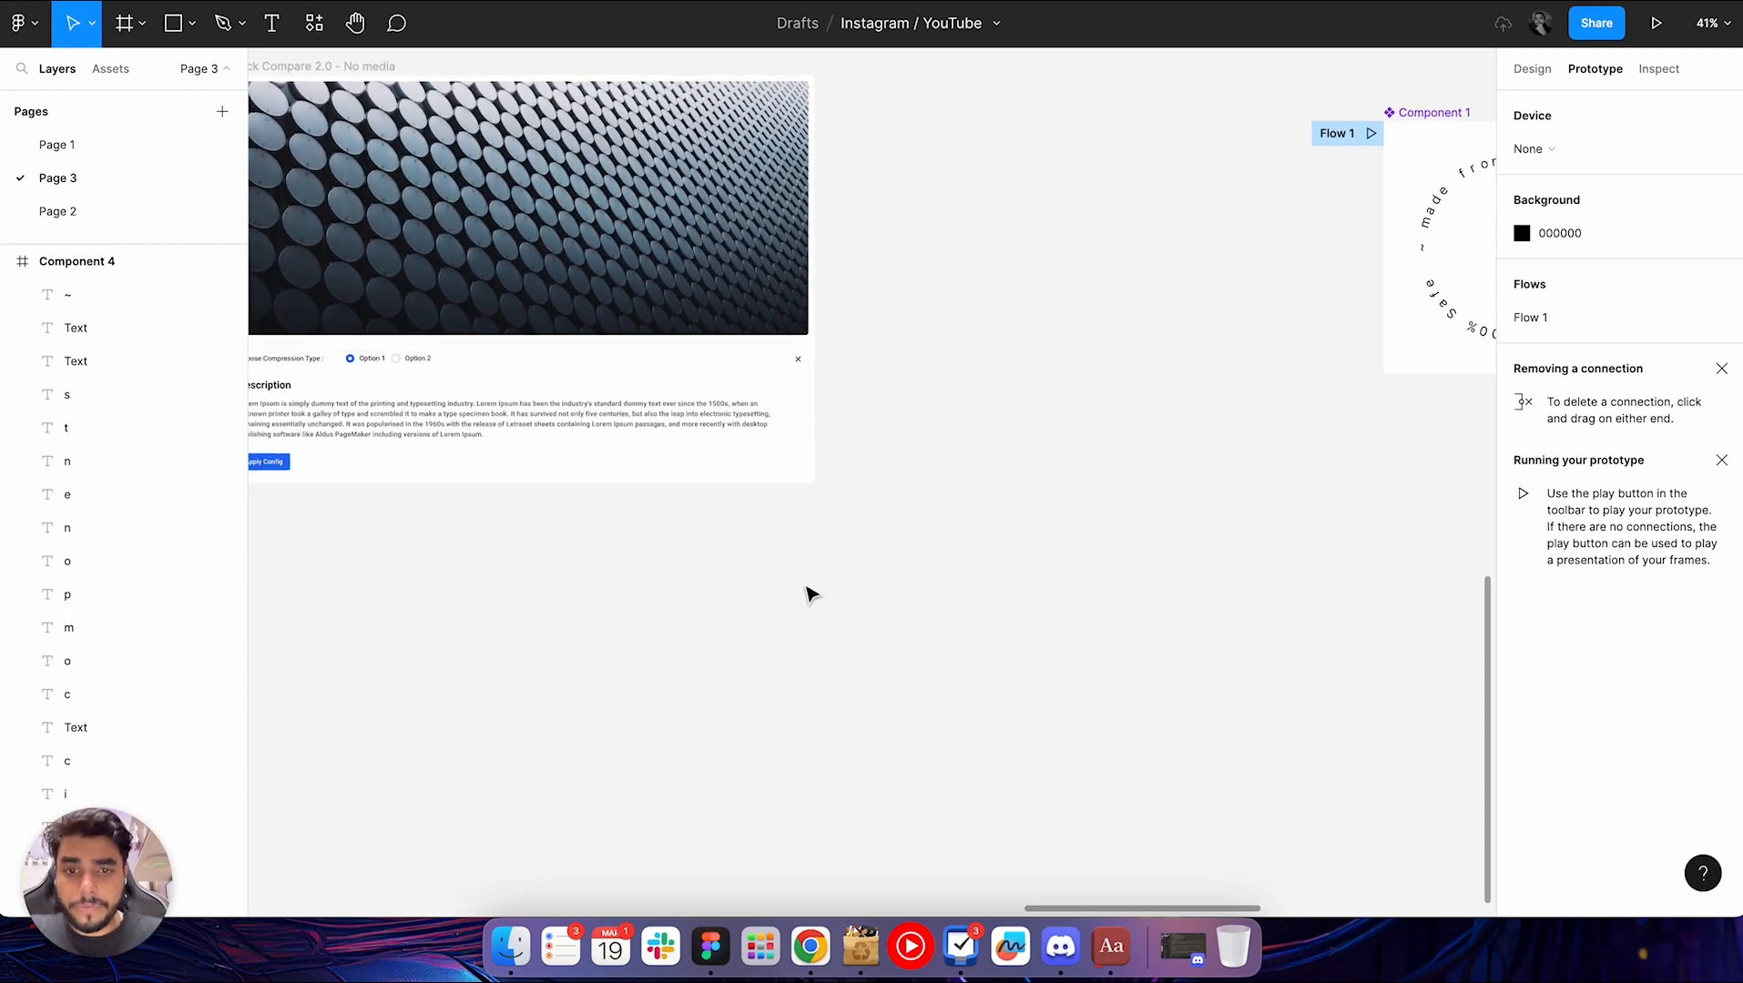
key("super+slash")
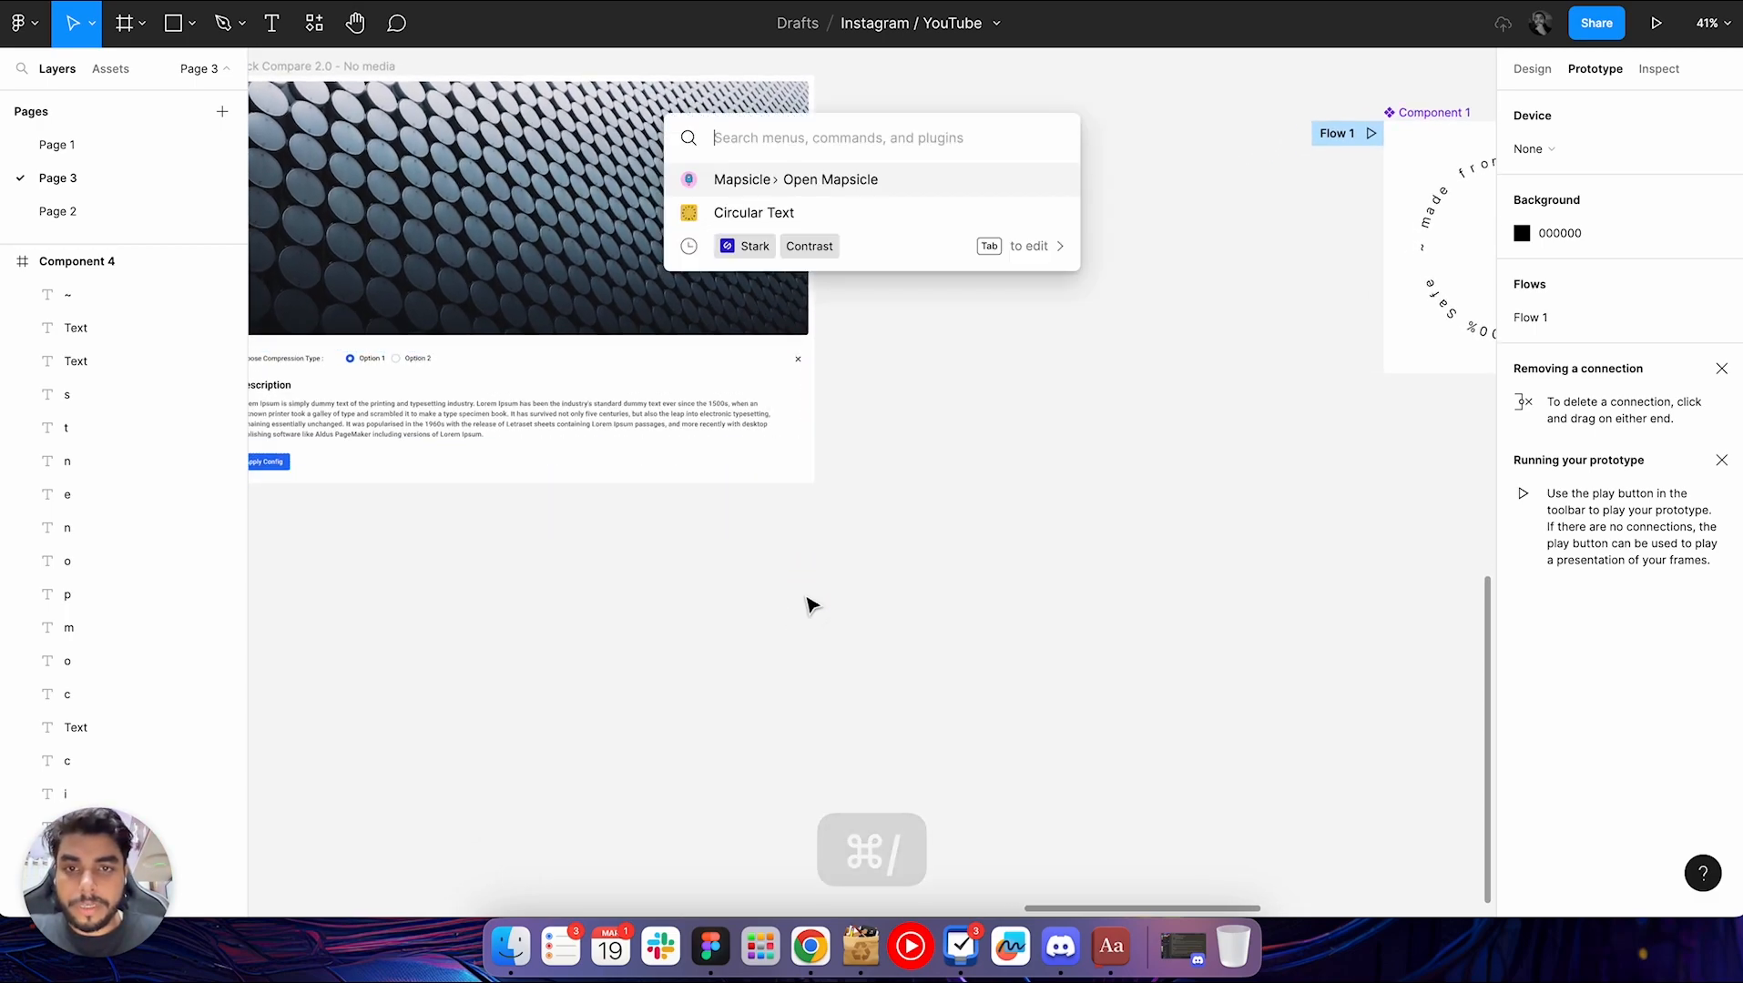
right_click(863, 490)
mouse_move(966, 693)
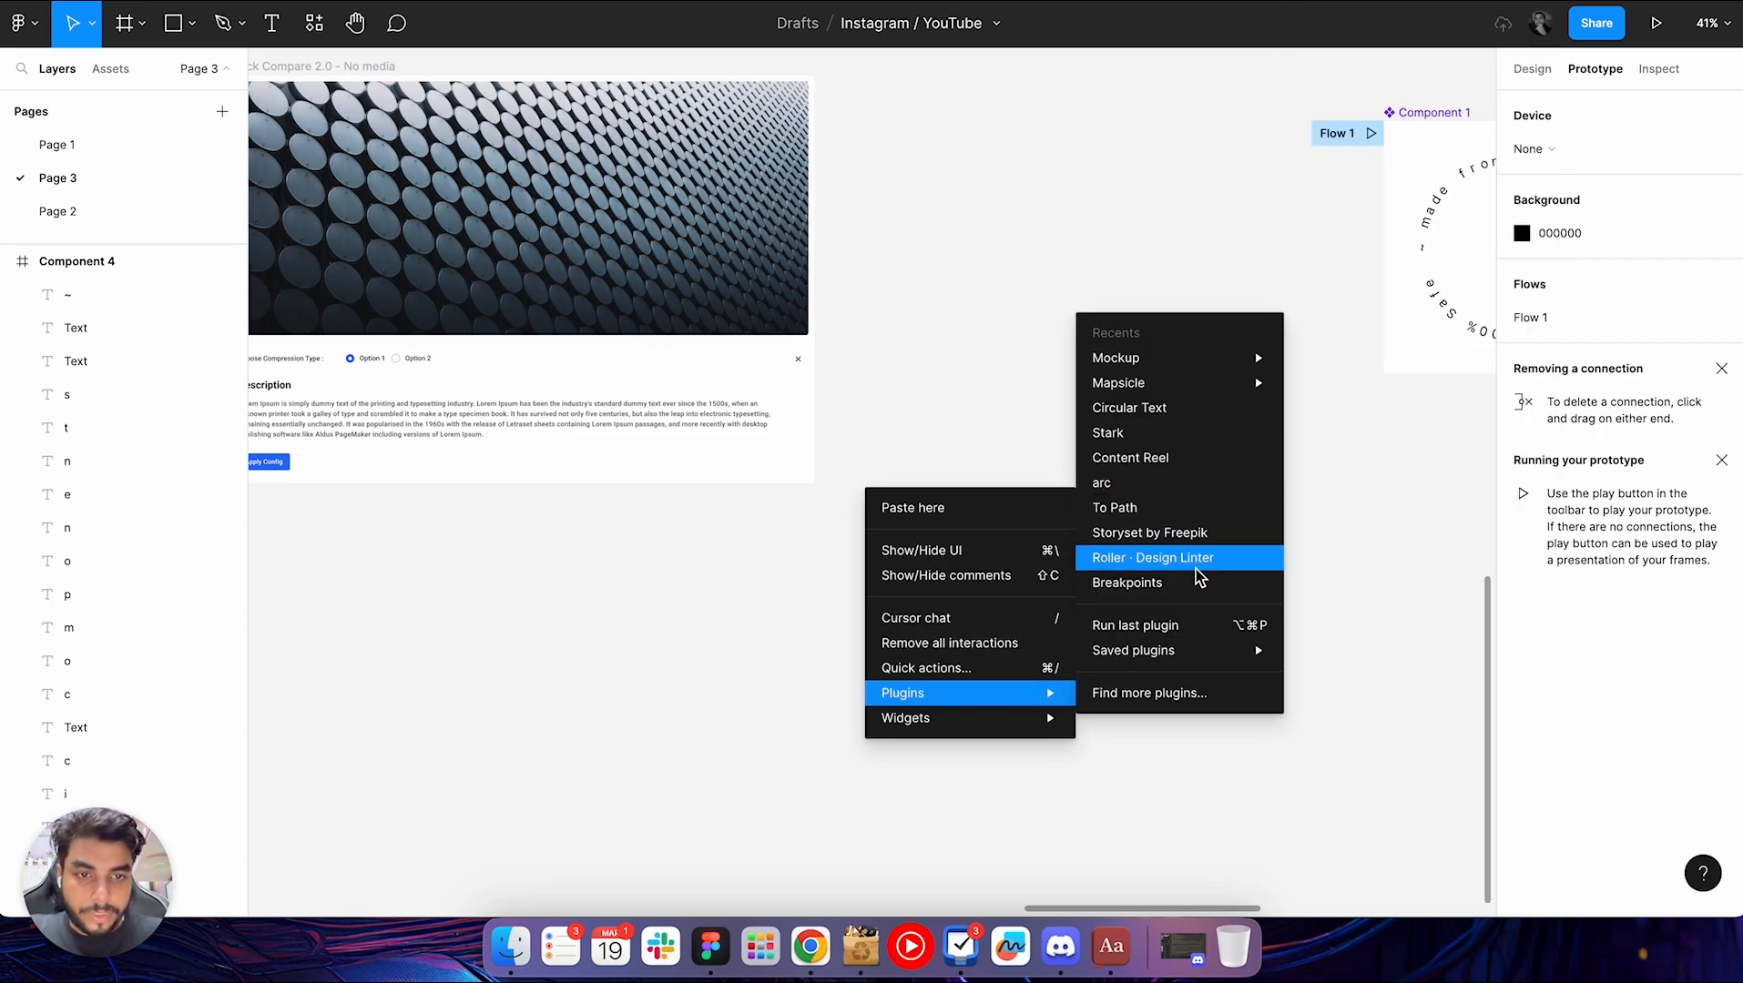
mouse_move(1210, 361)
left_click(1329, 361)
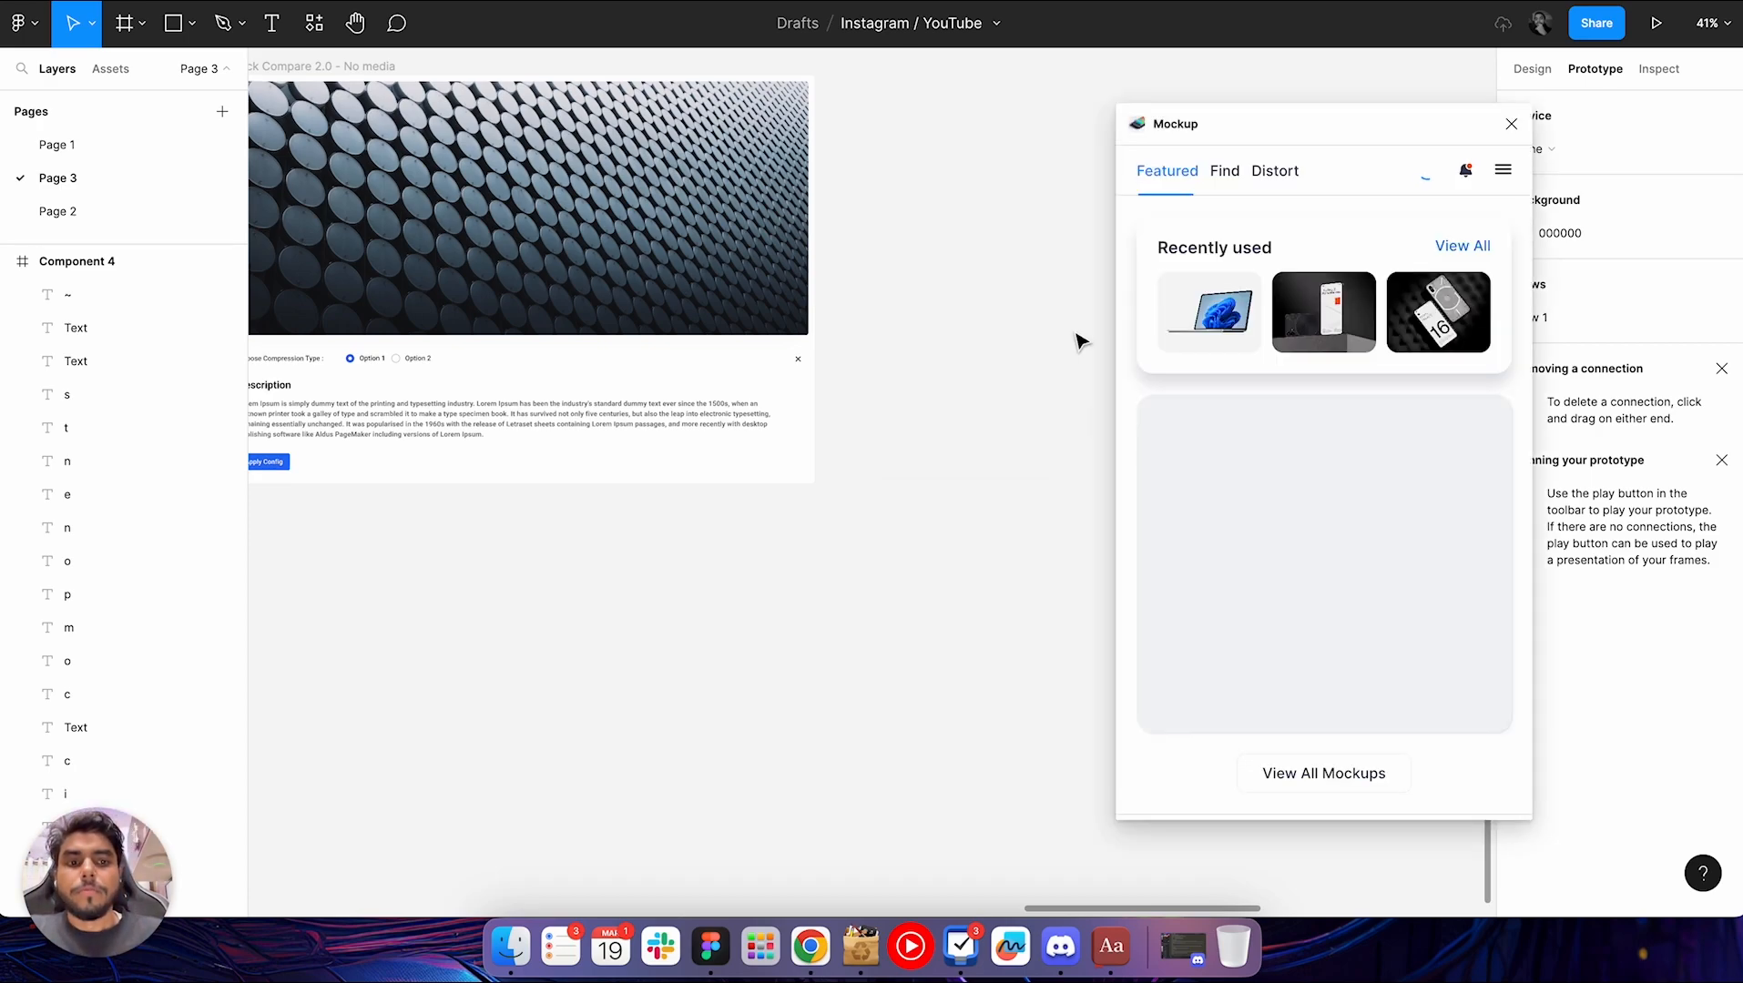
Choose the recently used Surface Laptop Studio mockup in the plugin
scroll(1020, 498, "up", 3)
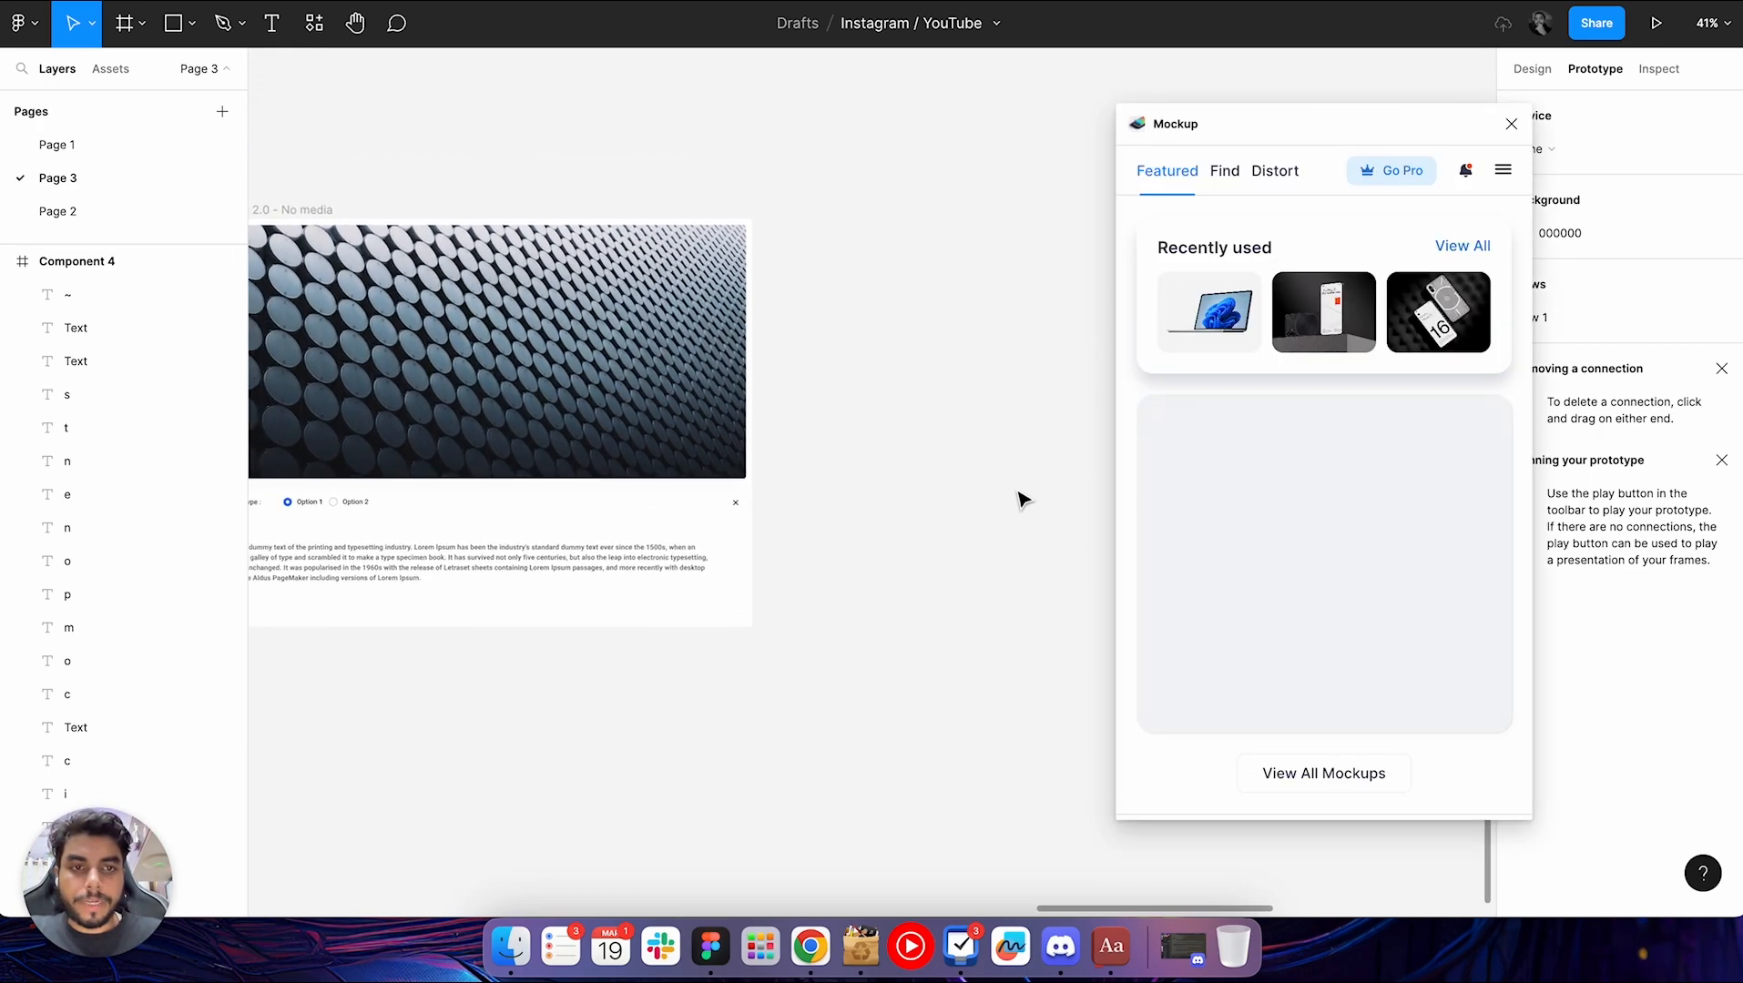
scroll(1020, 498, "left", 5)
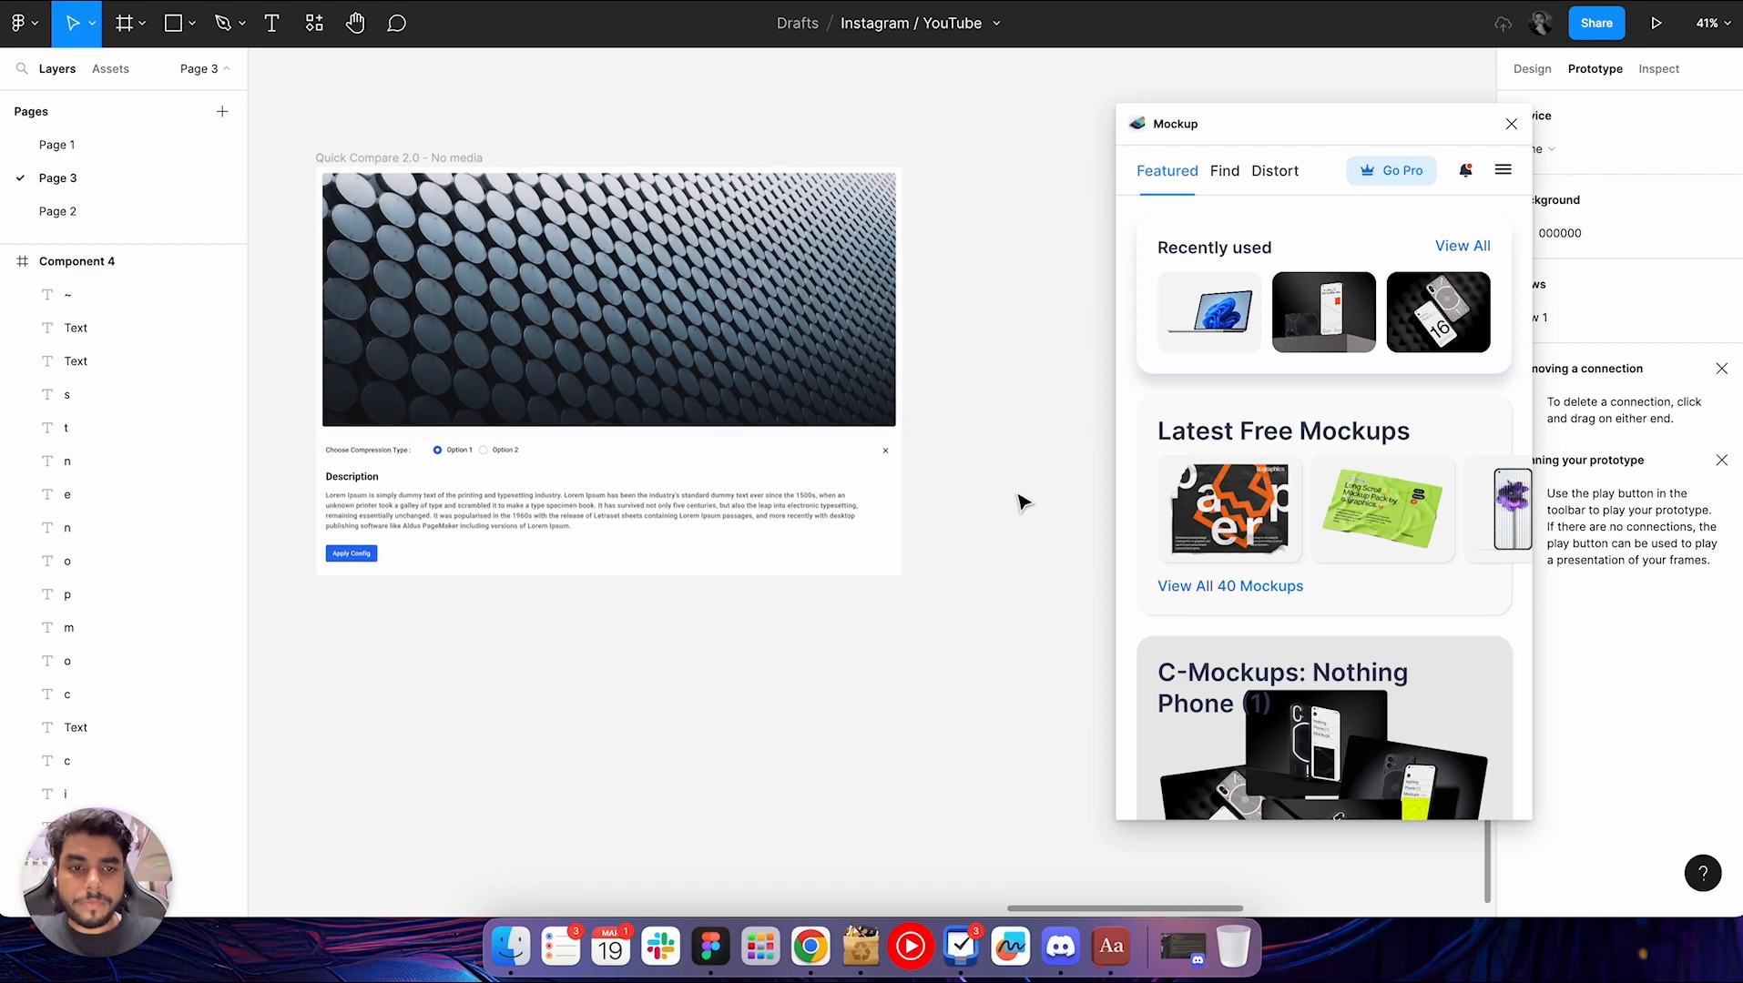
scroll(1020, 498, "down", 2)
scroll(1020, 498, "right", 1)
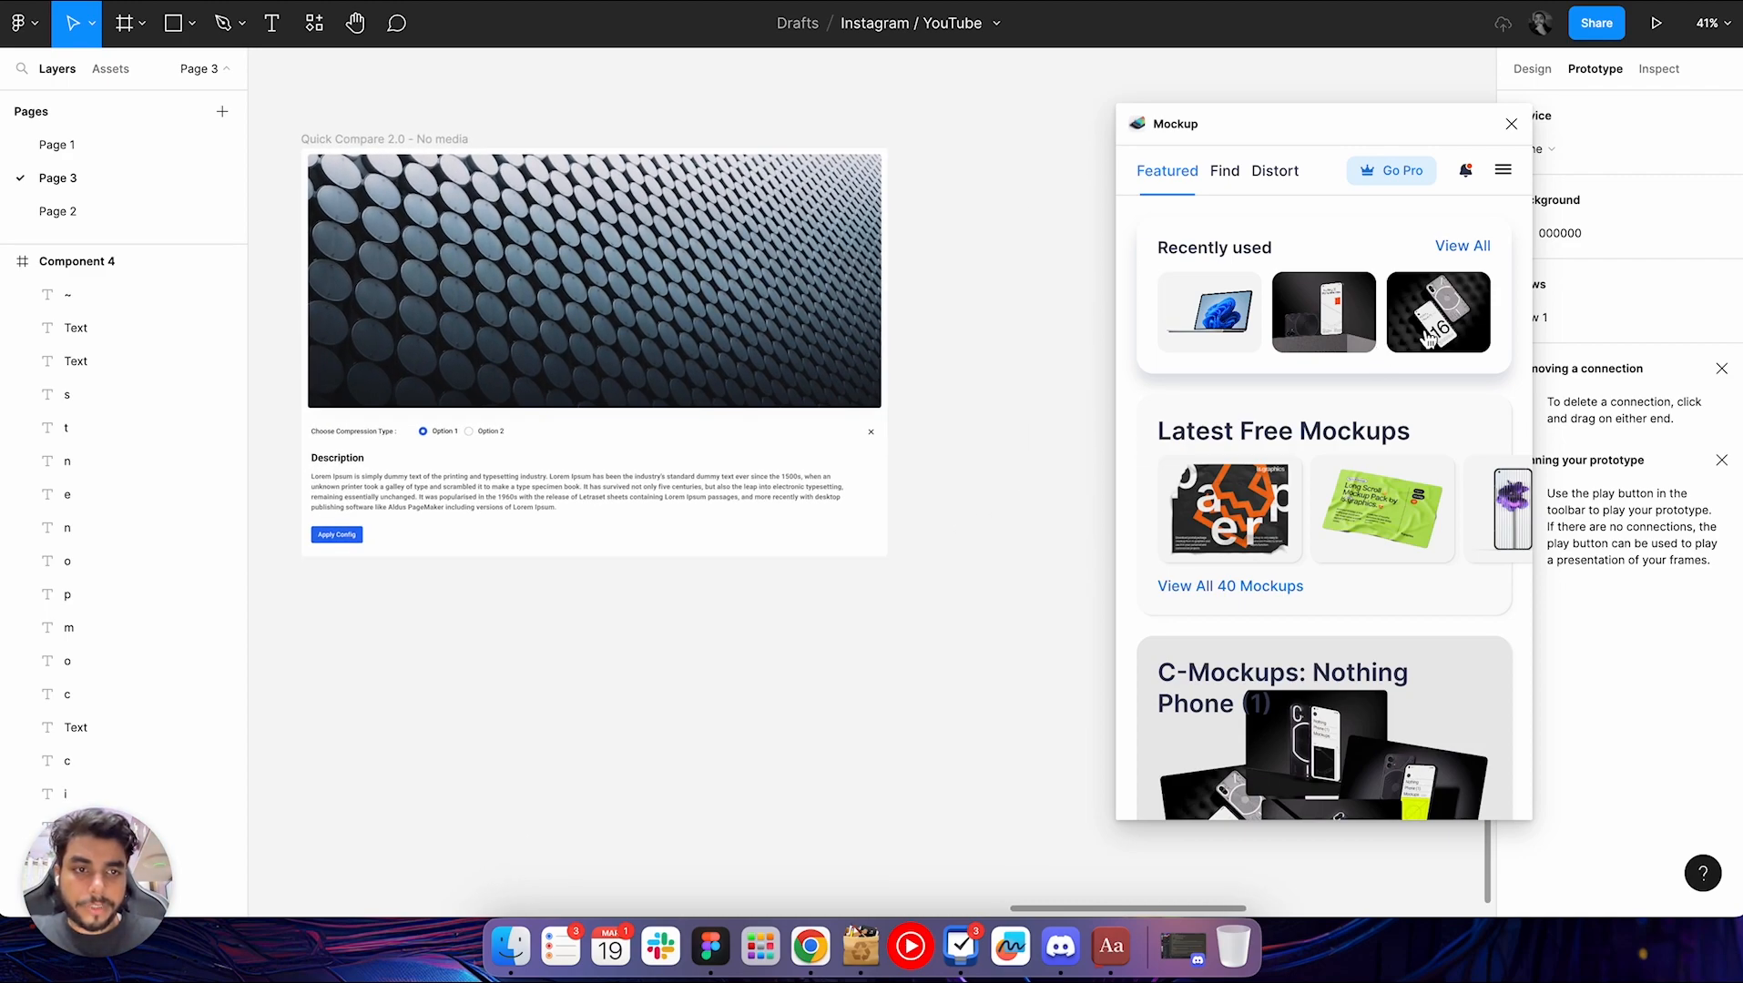
left_click(982, 361)
scroll(982, 333, "down", 3)
scroll(982, 334, "right", 1)
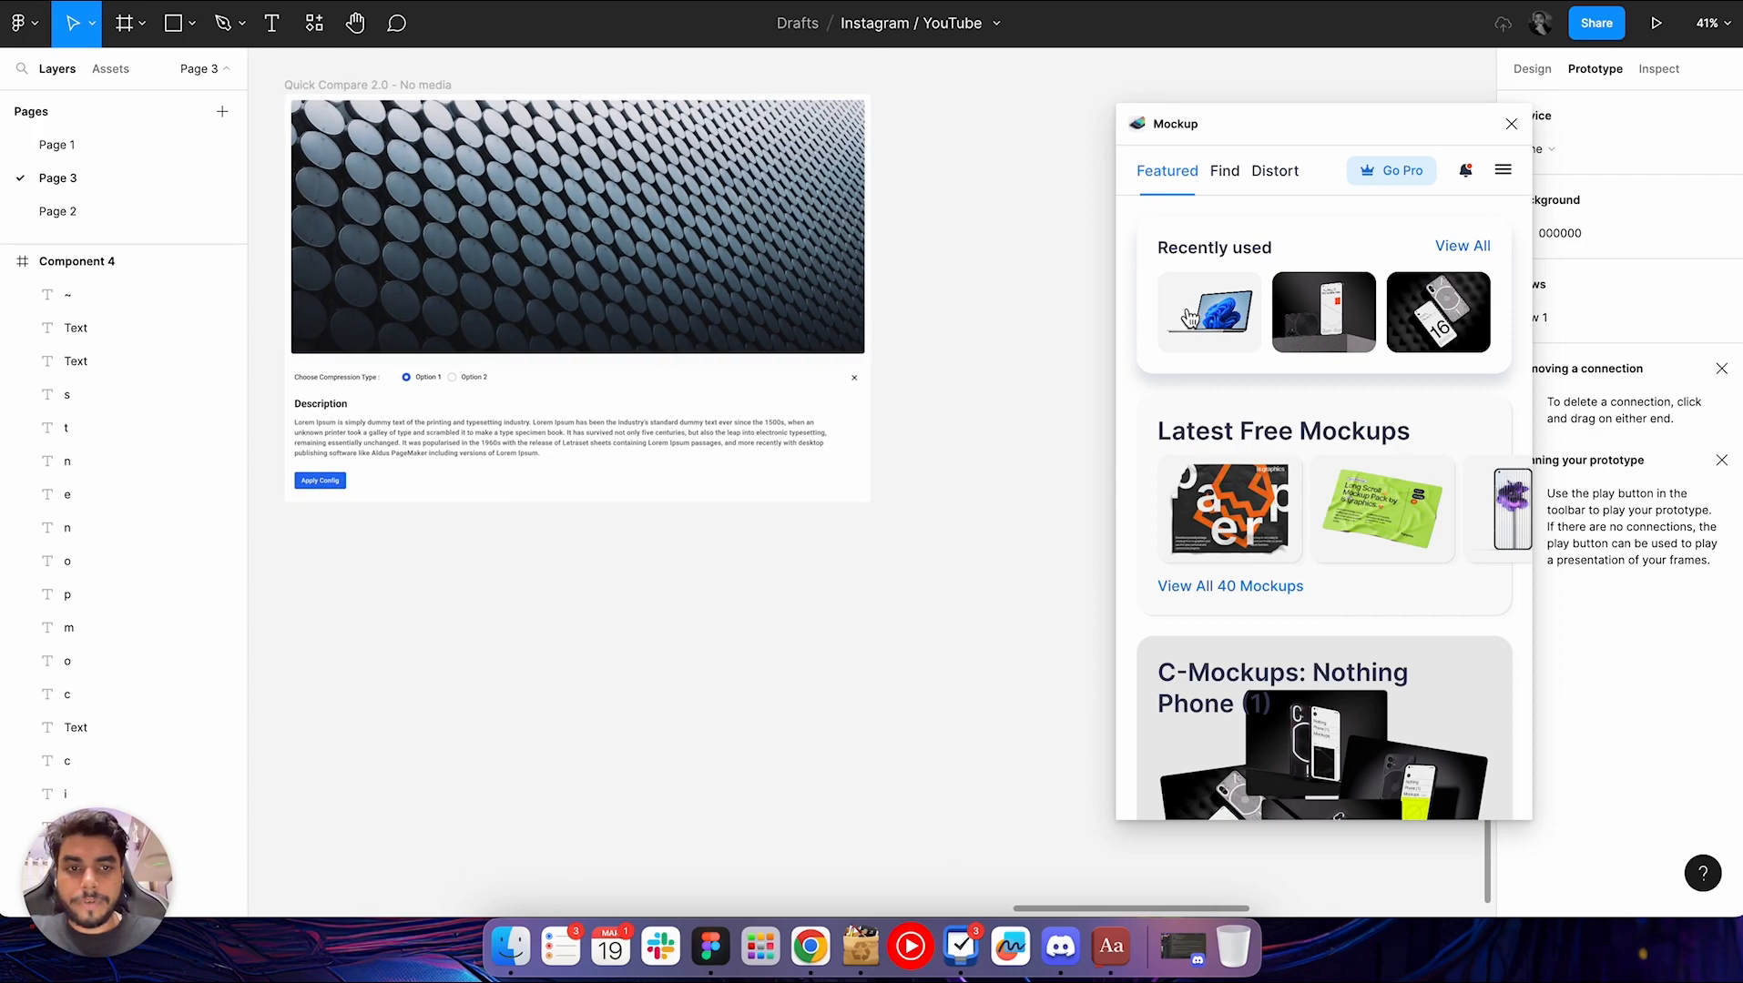
left_click(1209, 319)
scroll(1001, 545, "down", 3)
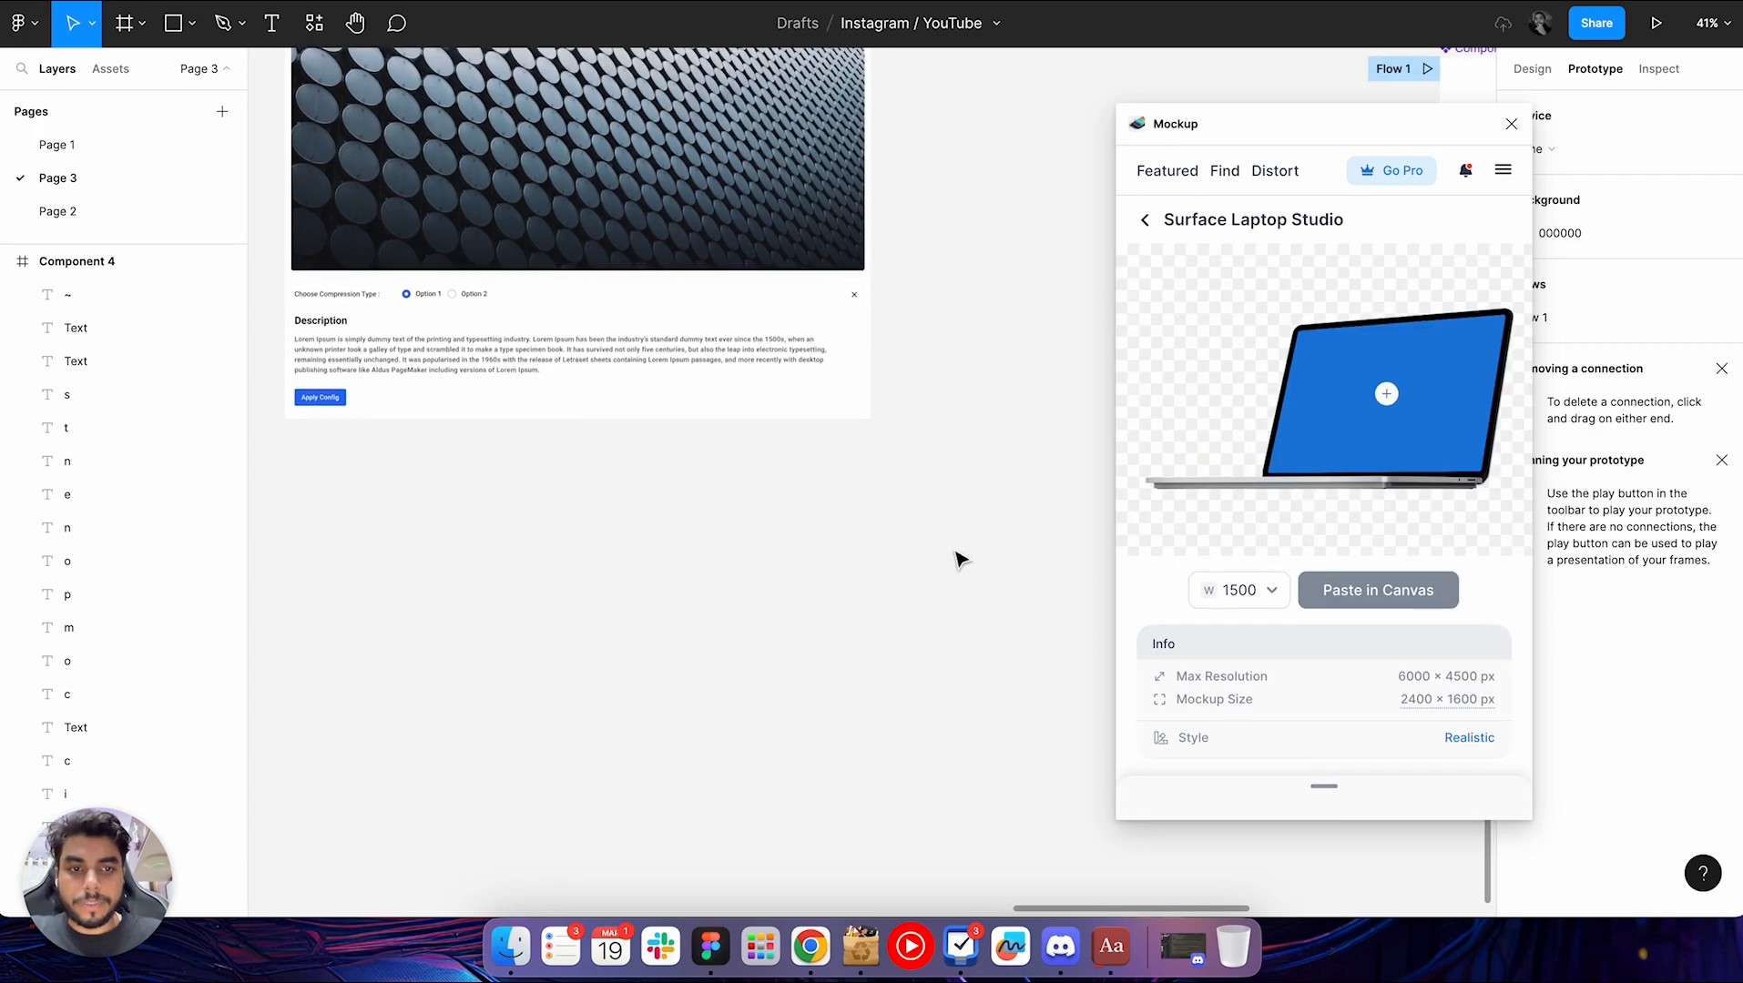
Place the "Quick Compare 2.0 - No media" frame on the Surface Laptop Studio mockup's screen and apply the crop
left_click(1387, 398)
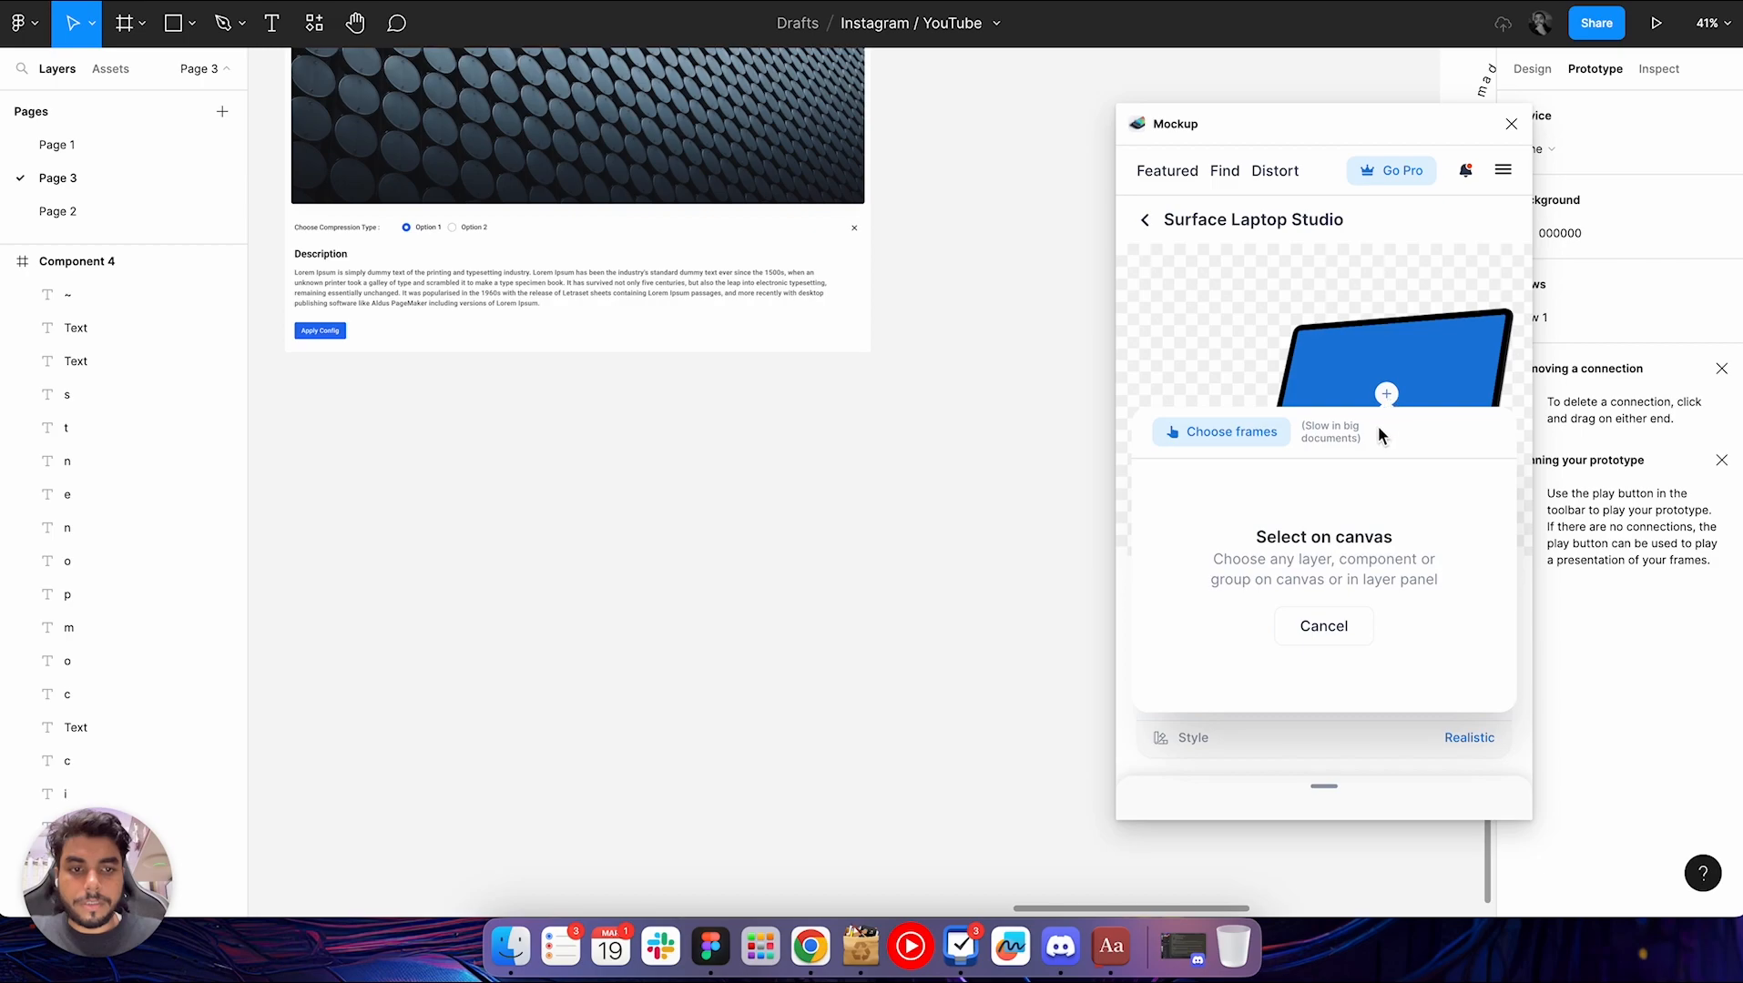
scroll(1029, 544, "up", 3)
scroll(1029, 545, "left", 2)
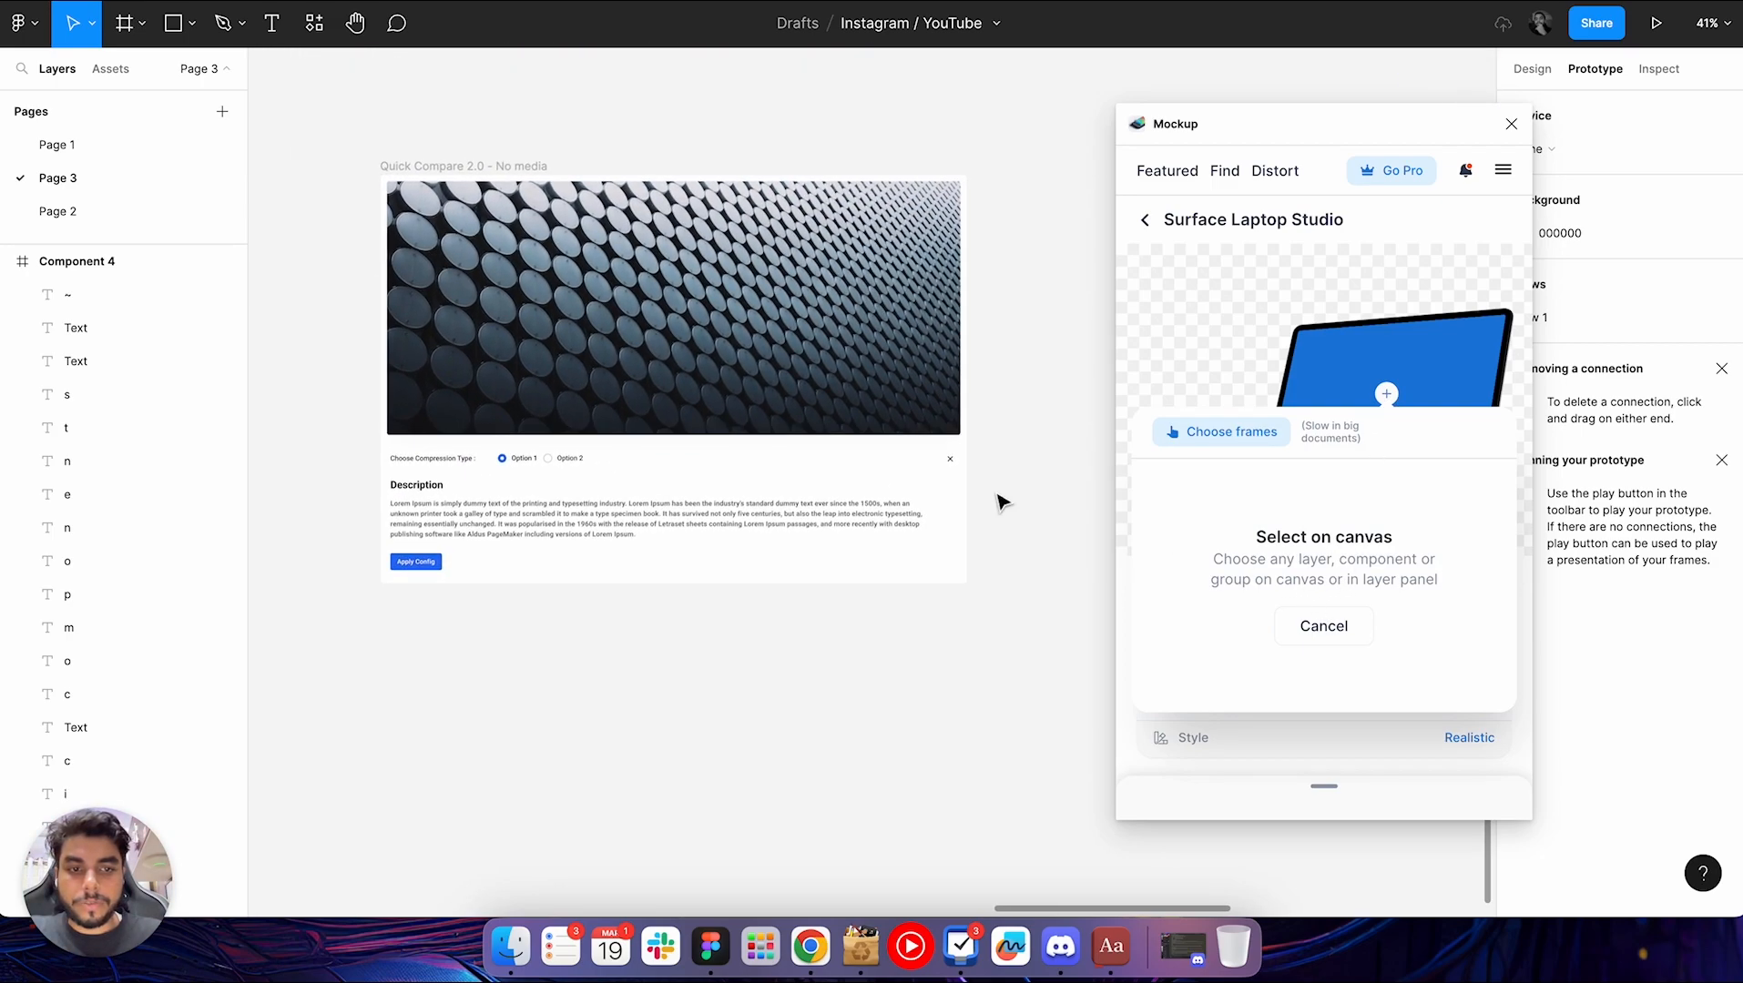
left_click(468, 166)
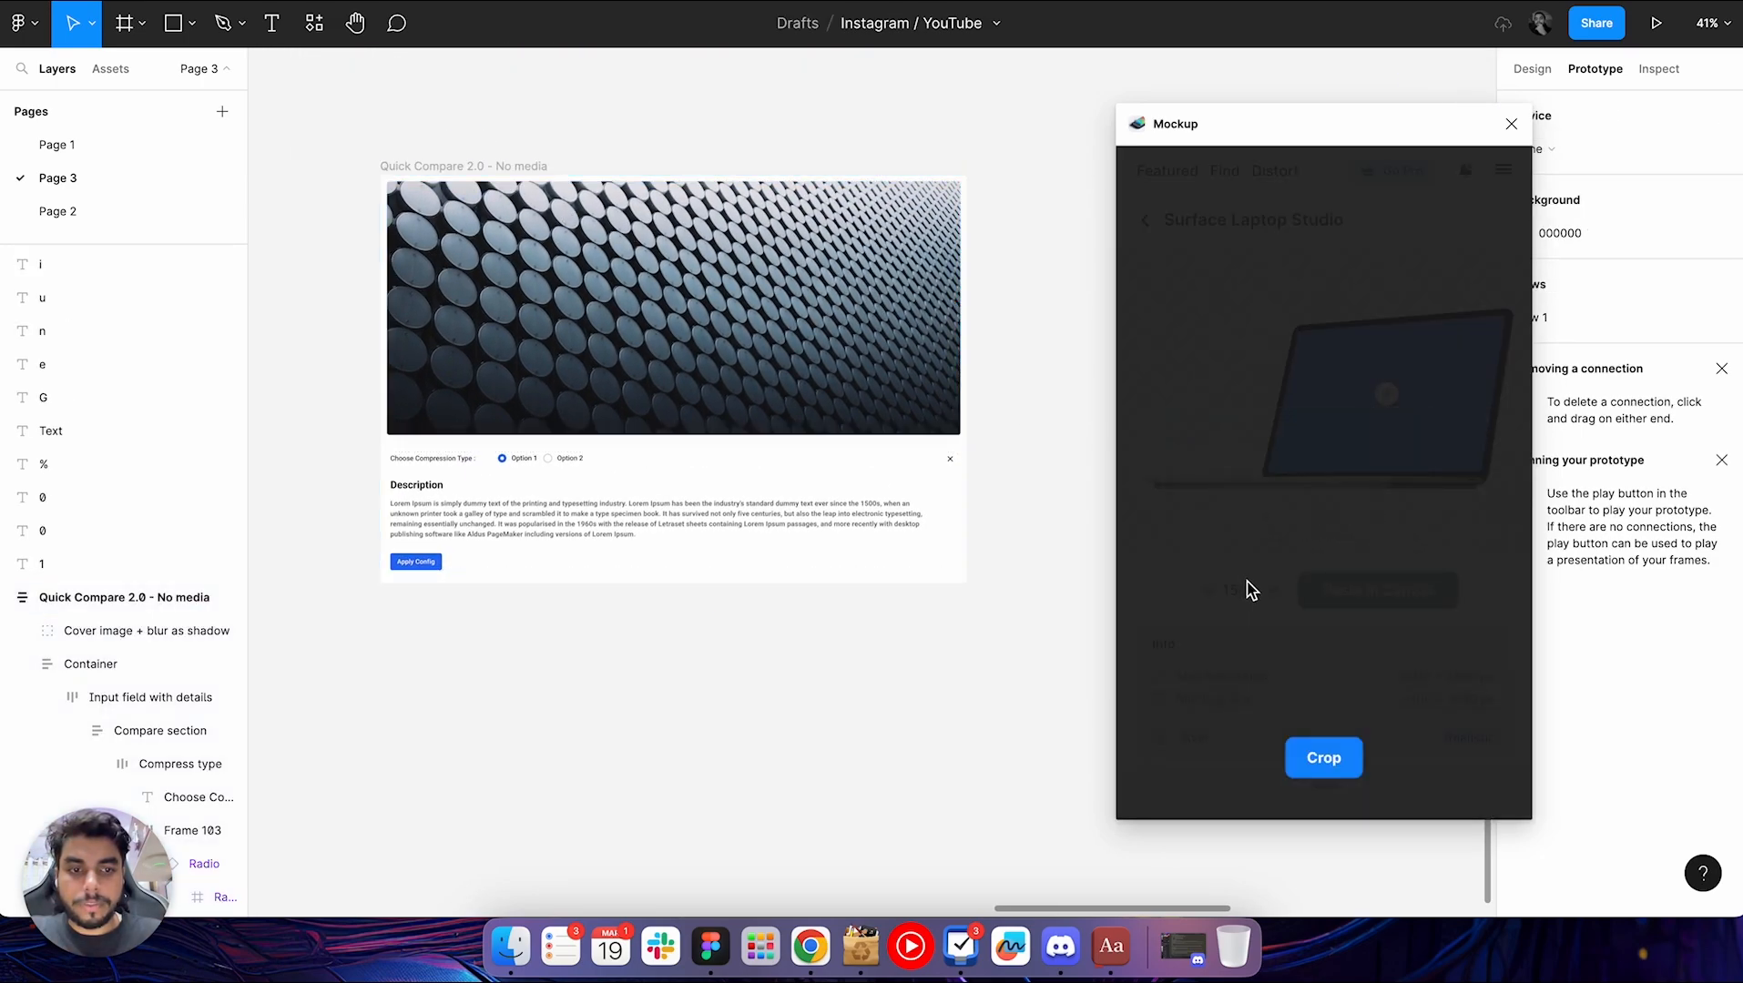
left_click(1333, 759)
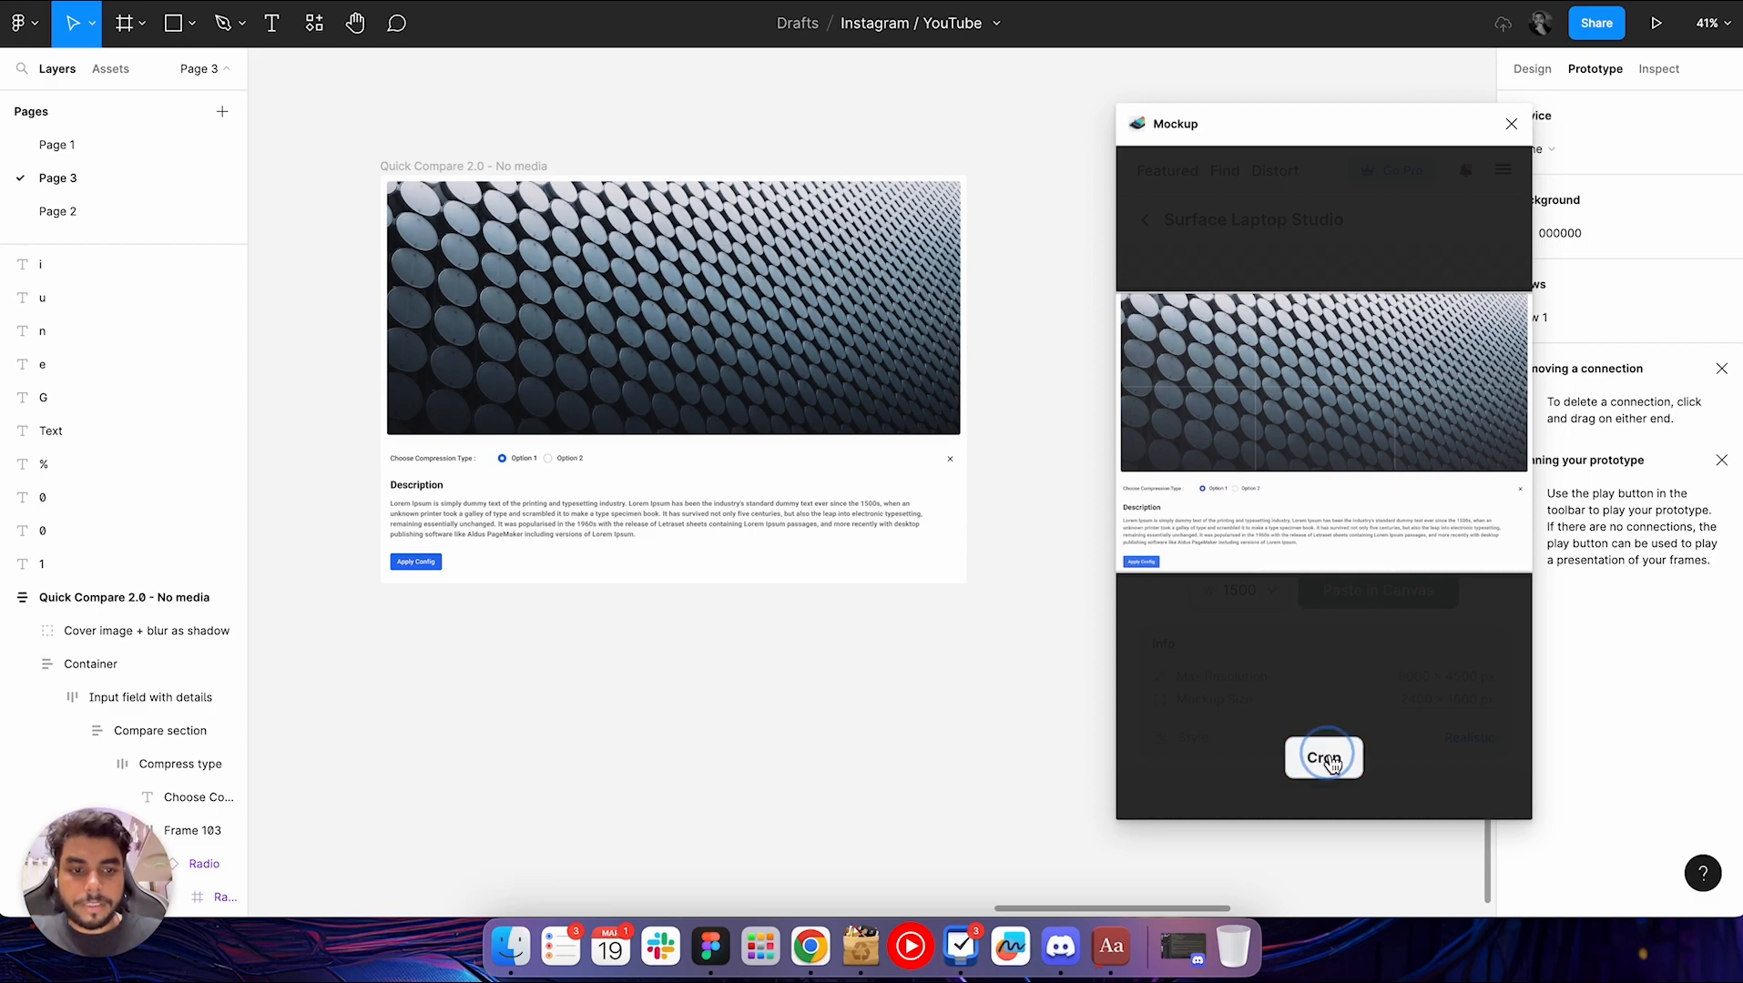
Paste the Surface Laptop Studio mockup onto the canvas at a width of 1500 and close the Mockup plugin
left_click(1369, 608)
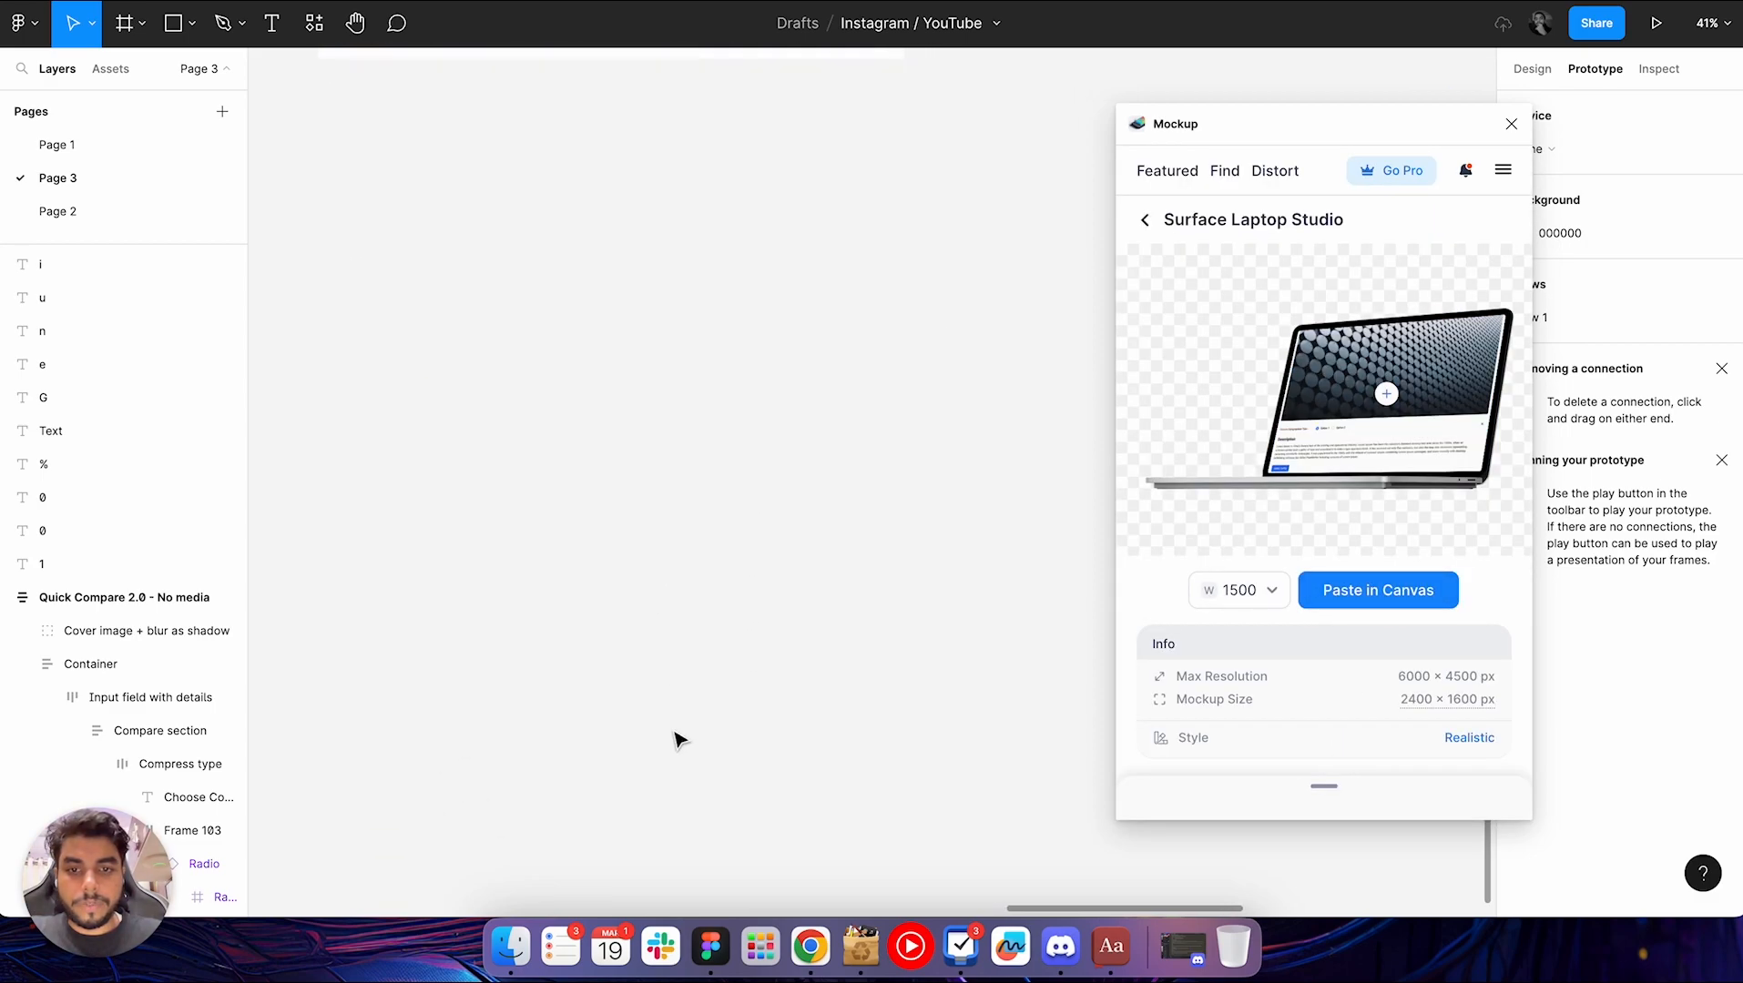
left_click(1355, 601)
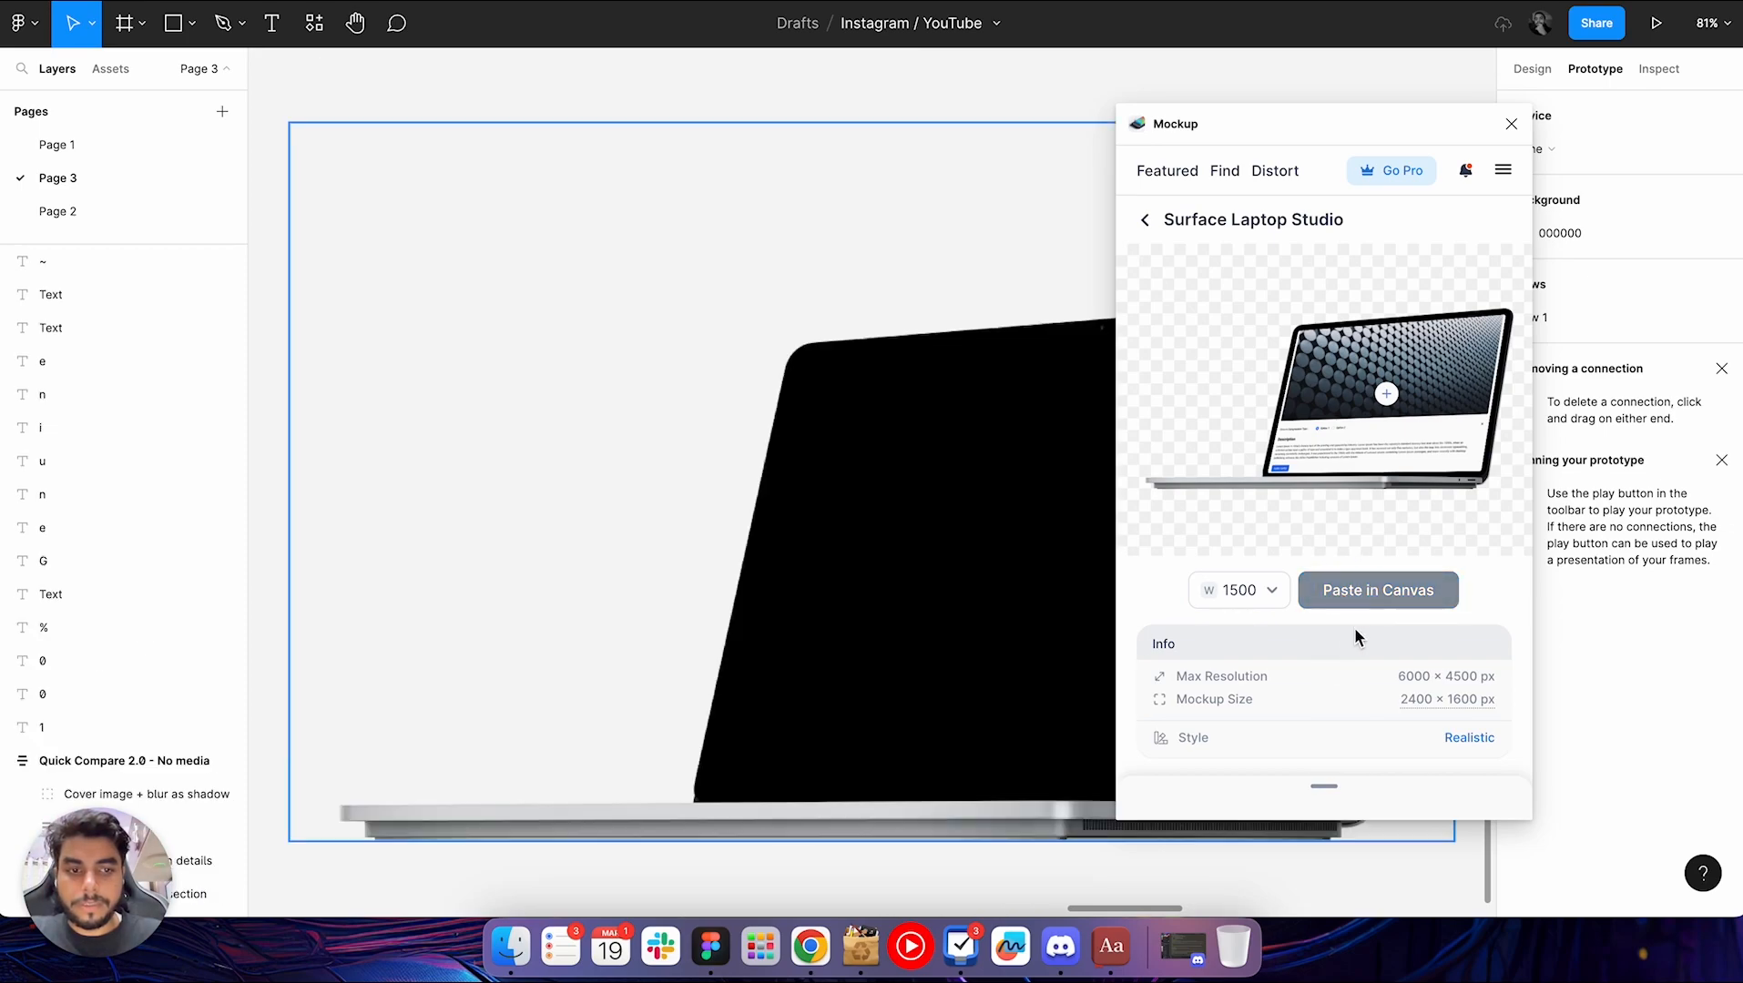
scroll(967, 527, "down", 5)
scroll(966, 525, "right", 2)
scroll(969, 530, "up", 4)
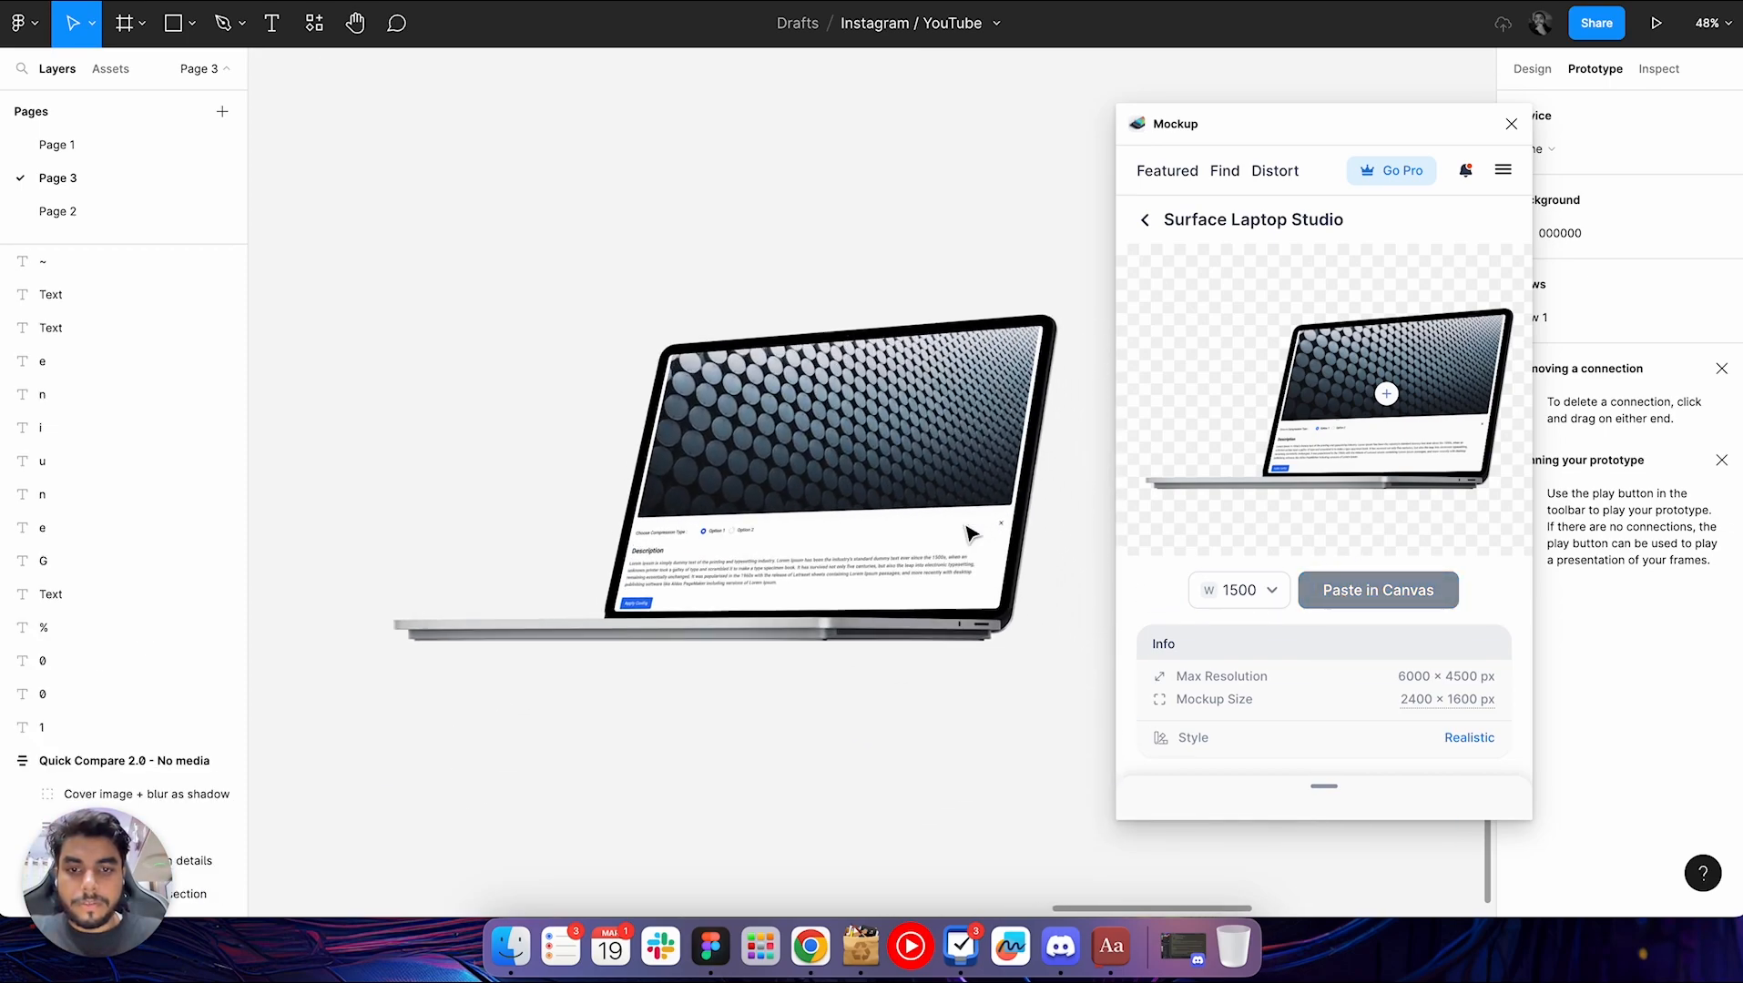
left_click(1510, 124)
Compare the pasted laptop mockup with the original "Quick Compare 2.0 - No media" frame
scroll(1220, 377, "up", 2)
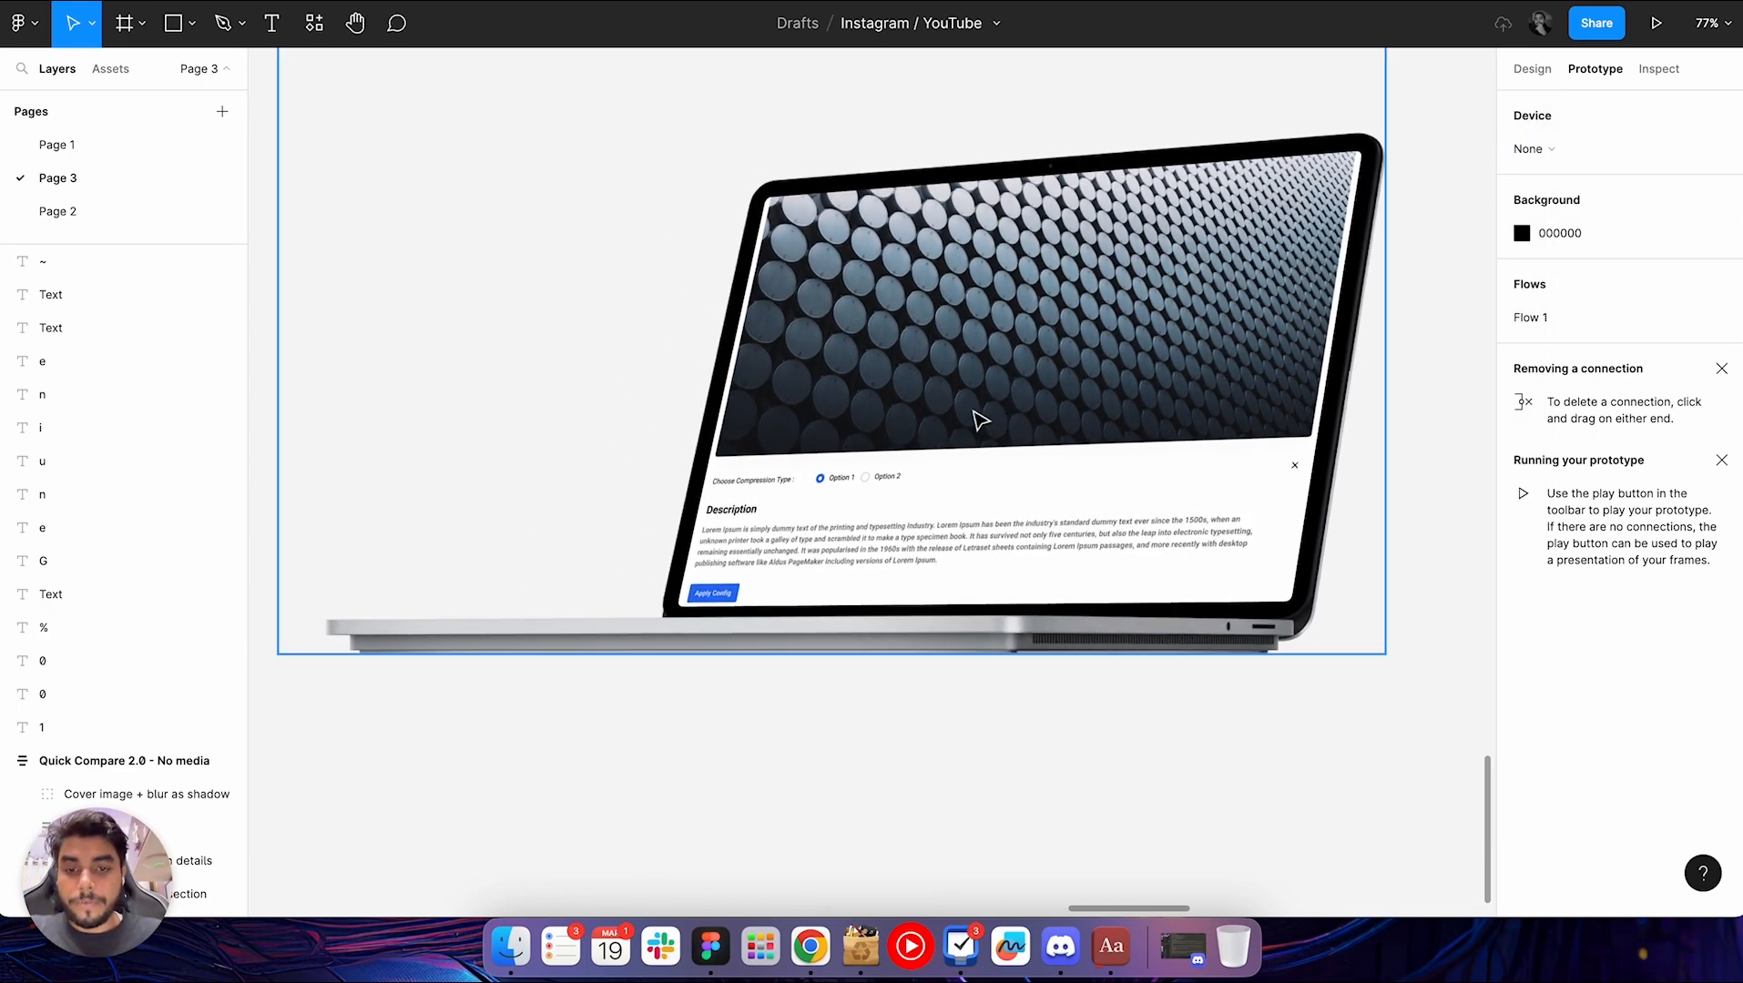
scroll(979, 419, "up", 11)
scroll(977, 420, "down", 5)
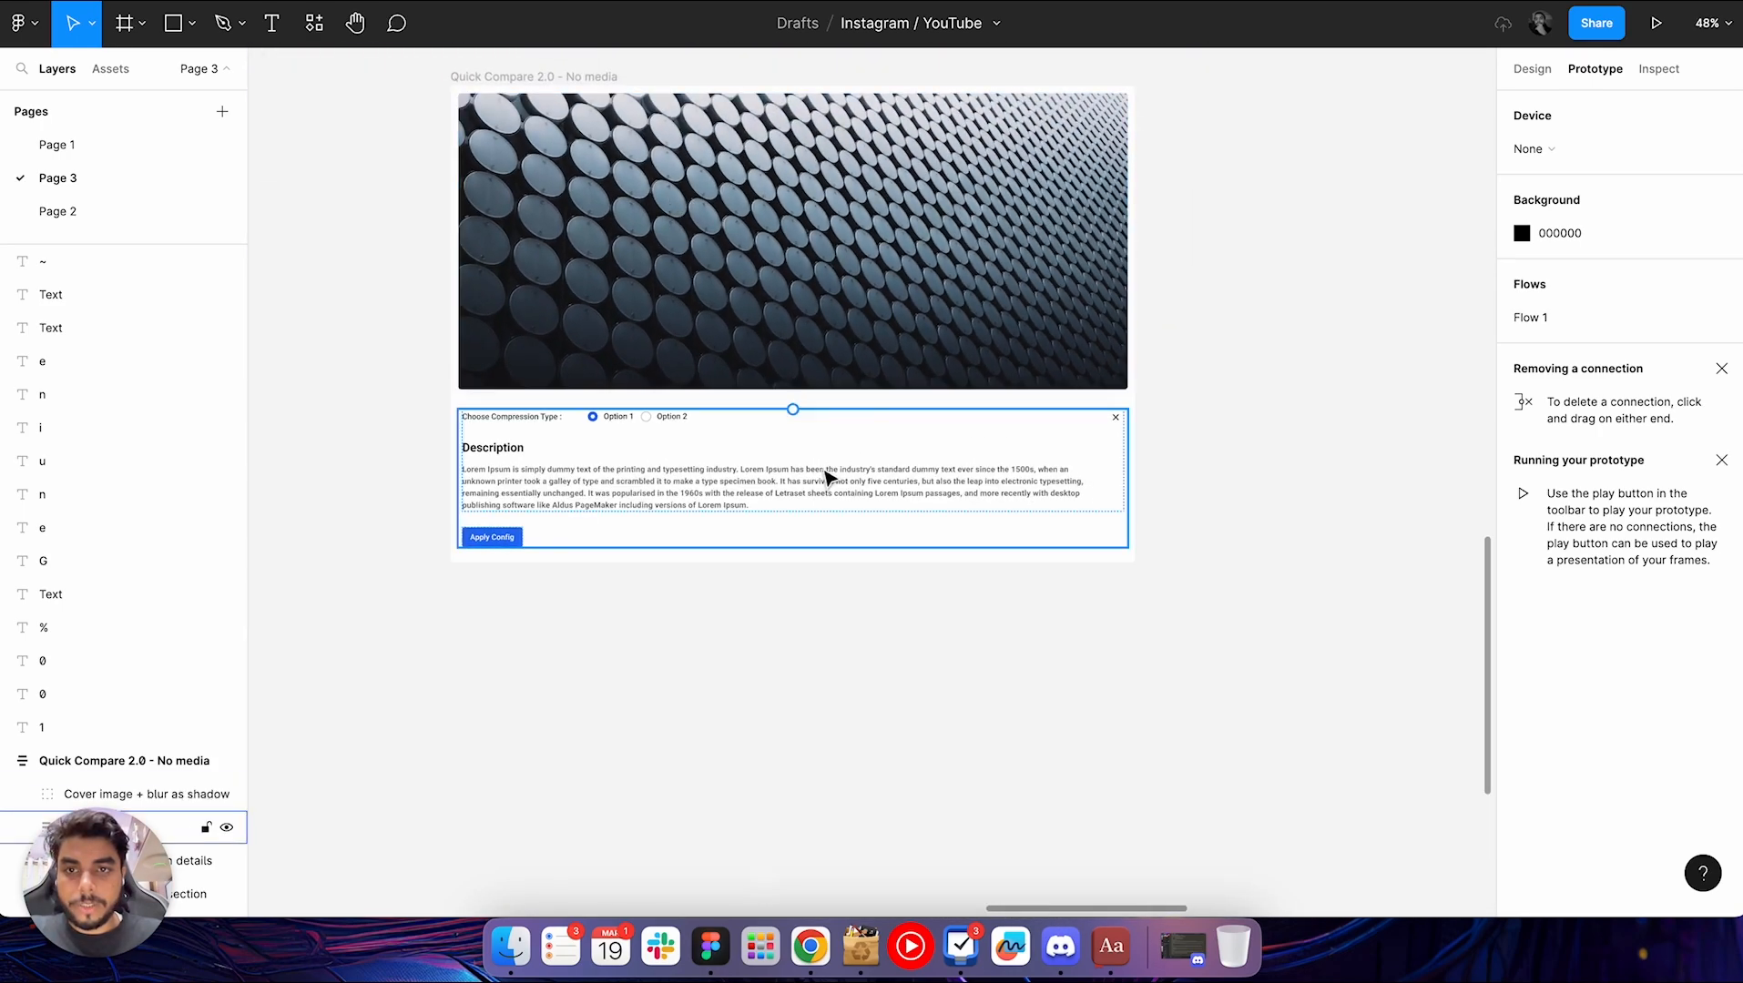
scroll(822, 480, "down", 8)
scroll(822, 480, "up", 4)
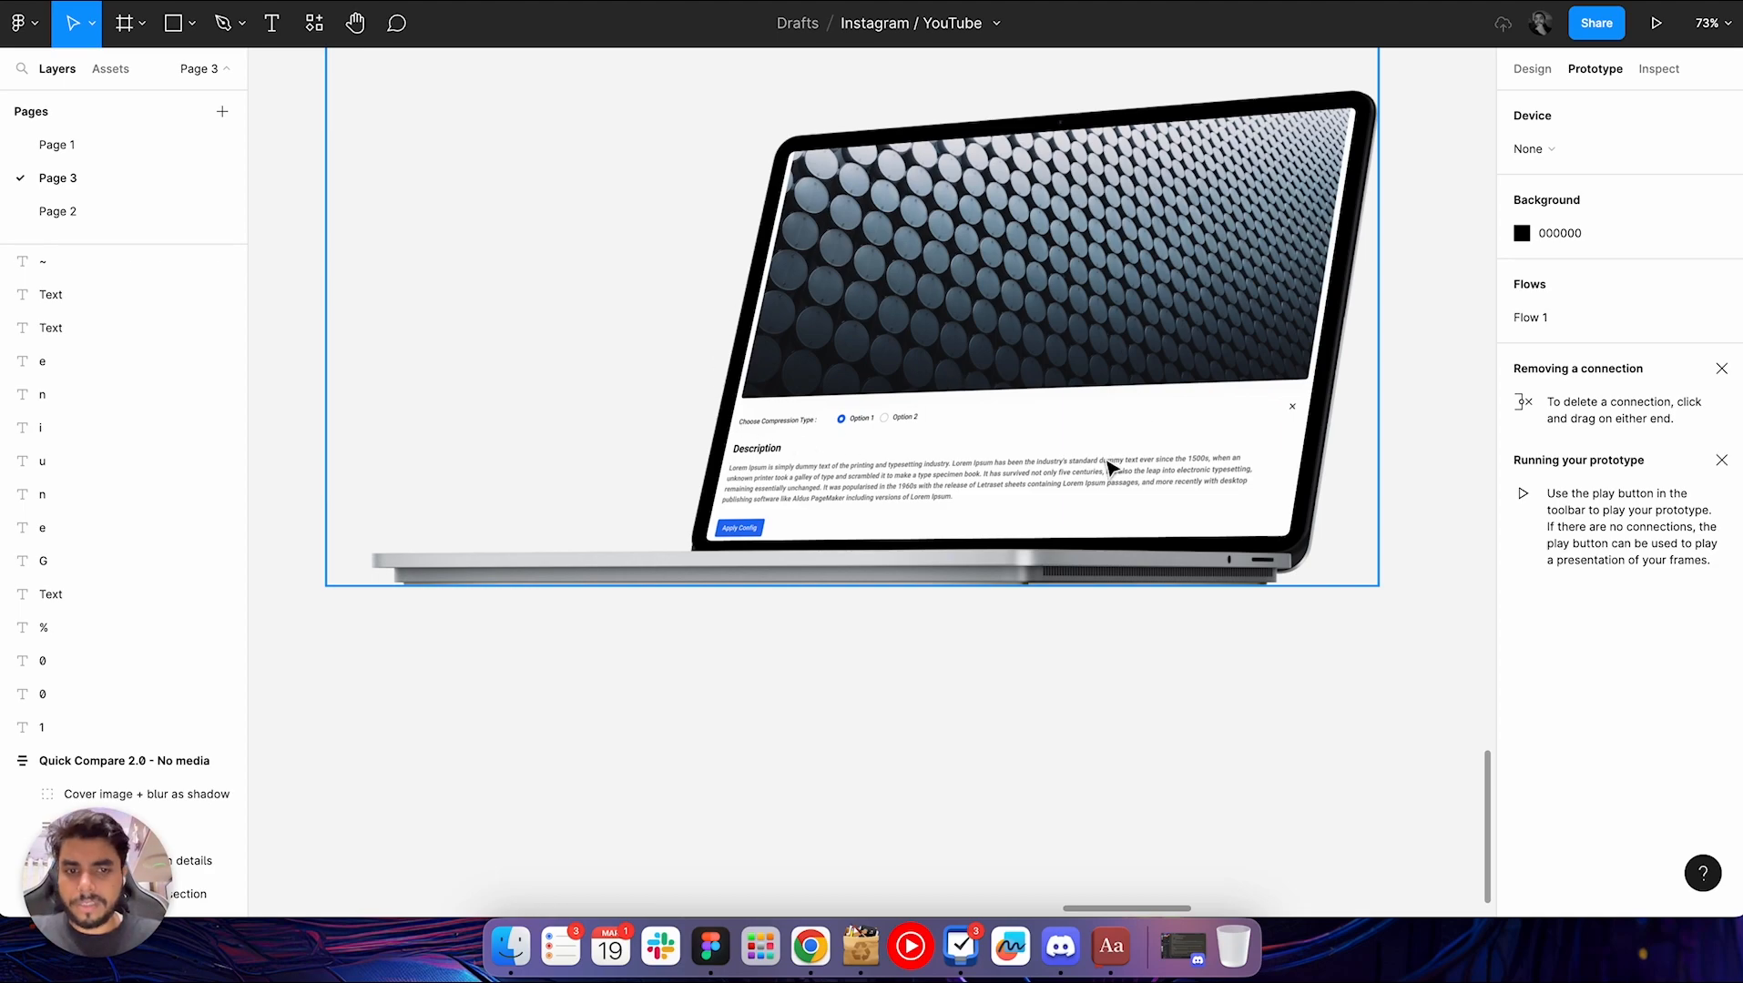
scroll(1109, 467, "down", 3)
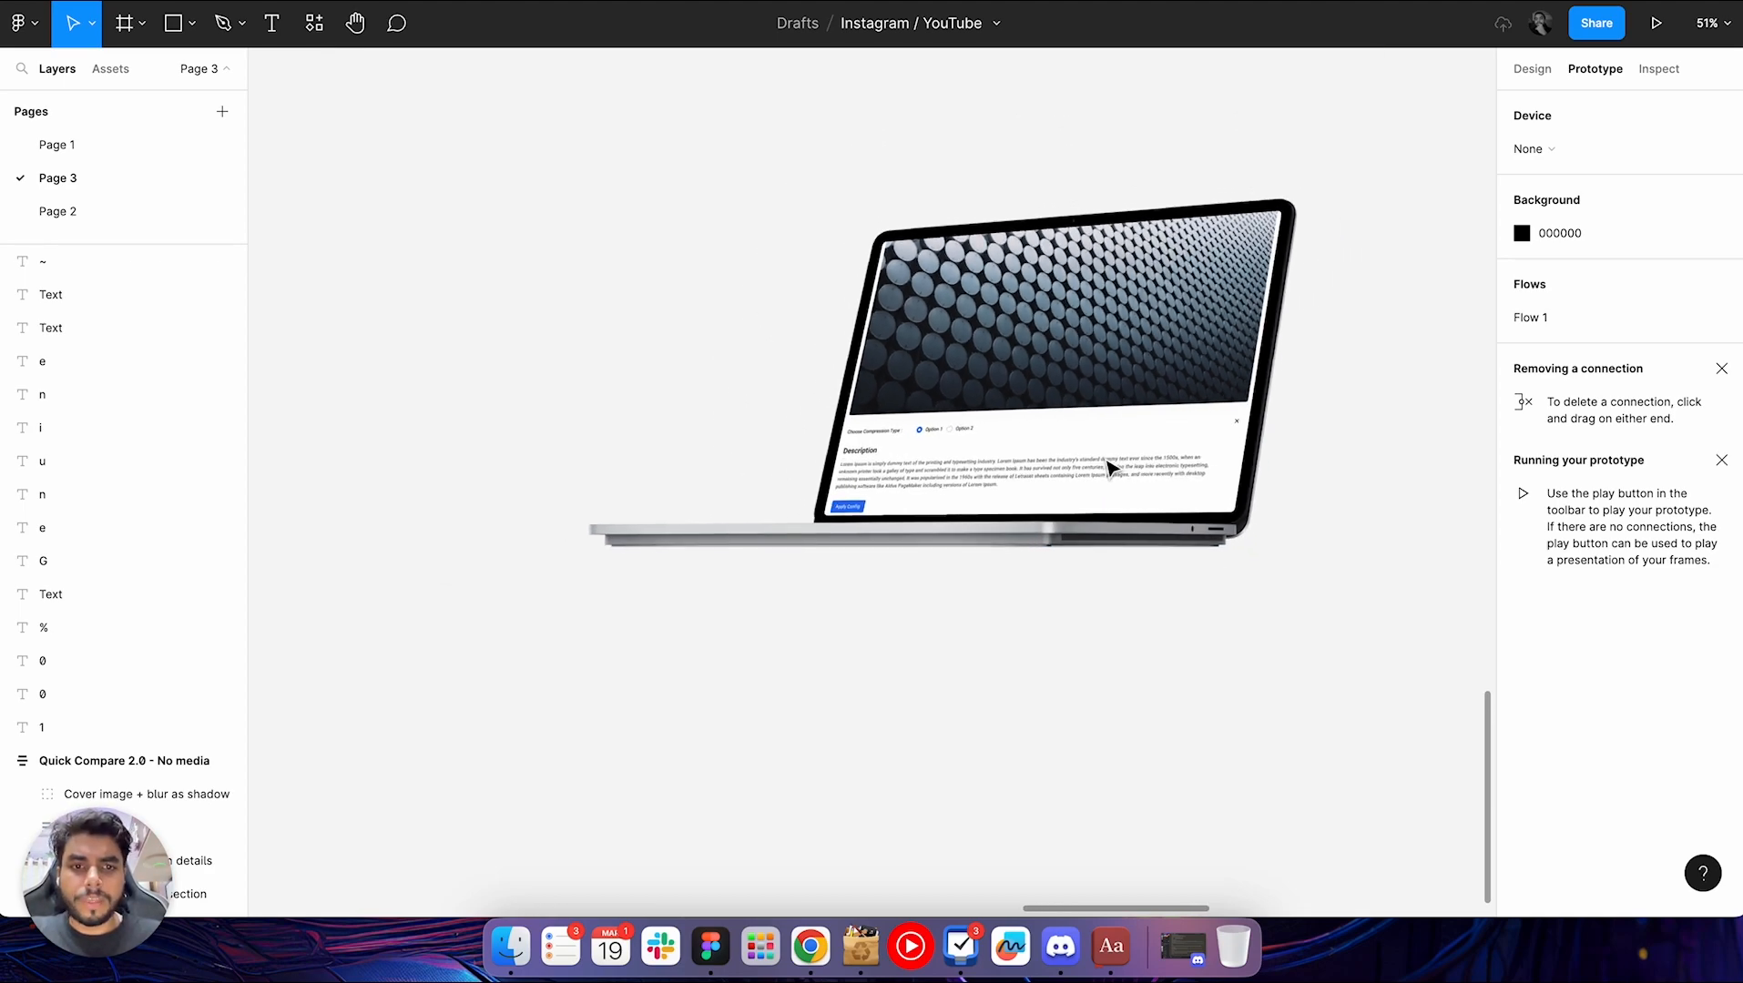
Find the Mockup plugin through a quick search for "mock" and run it
key("super+slash")
type("mock")
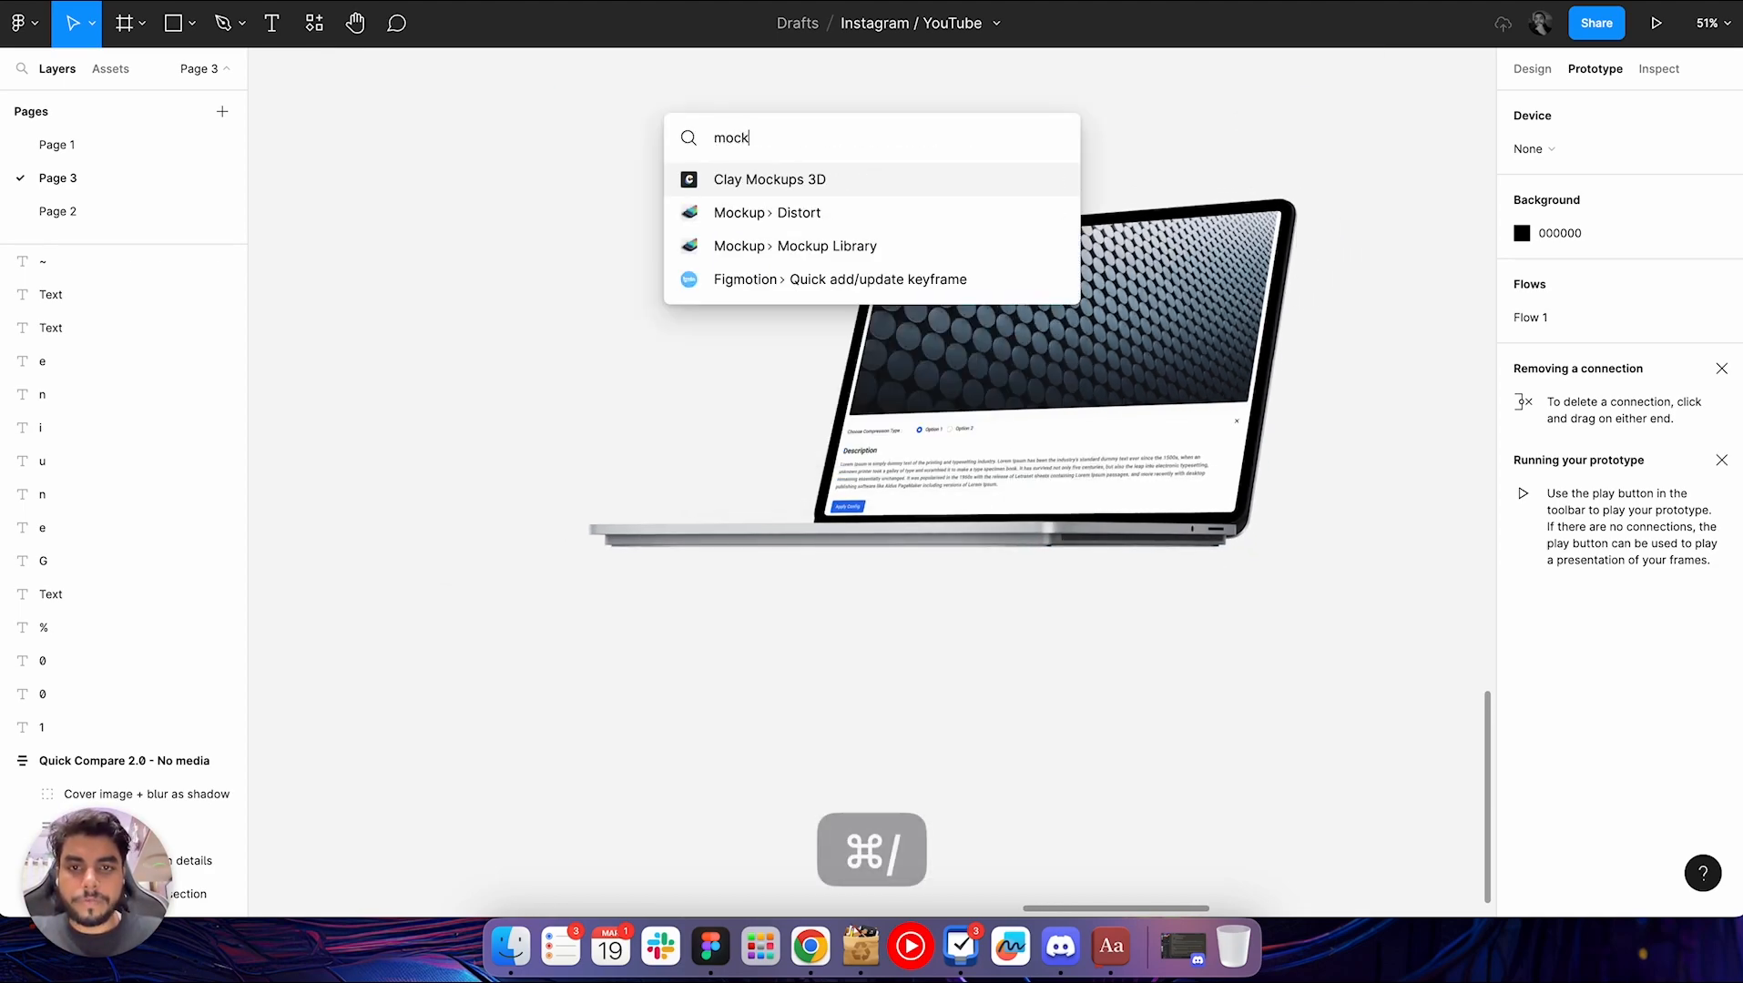
key("Down")
key("Return")
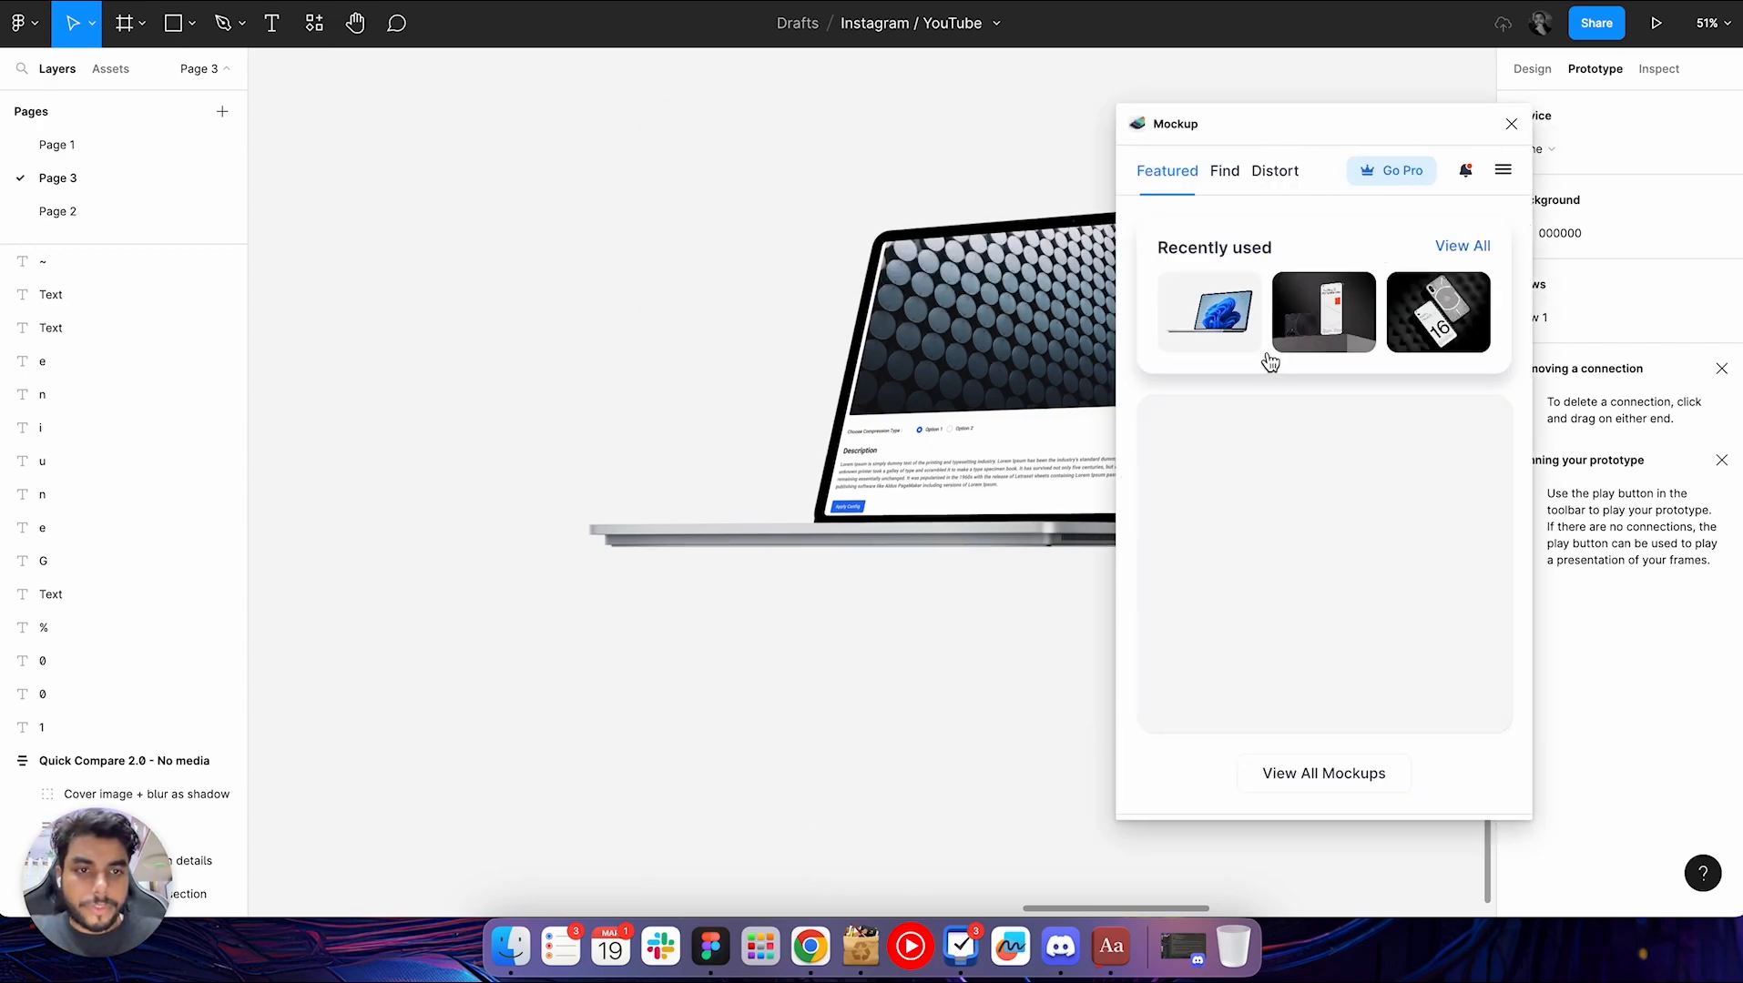
Browse the plugin's featured collections, including Latest Free Mockups, the Realistic Devices and the Clay Mockups
scroll(1284, 441, "down", 2)
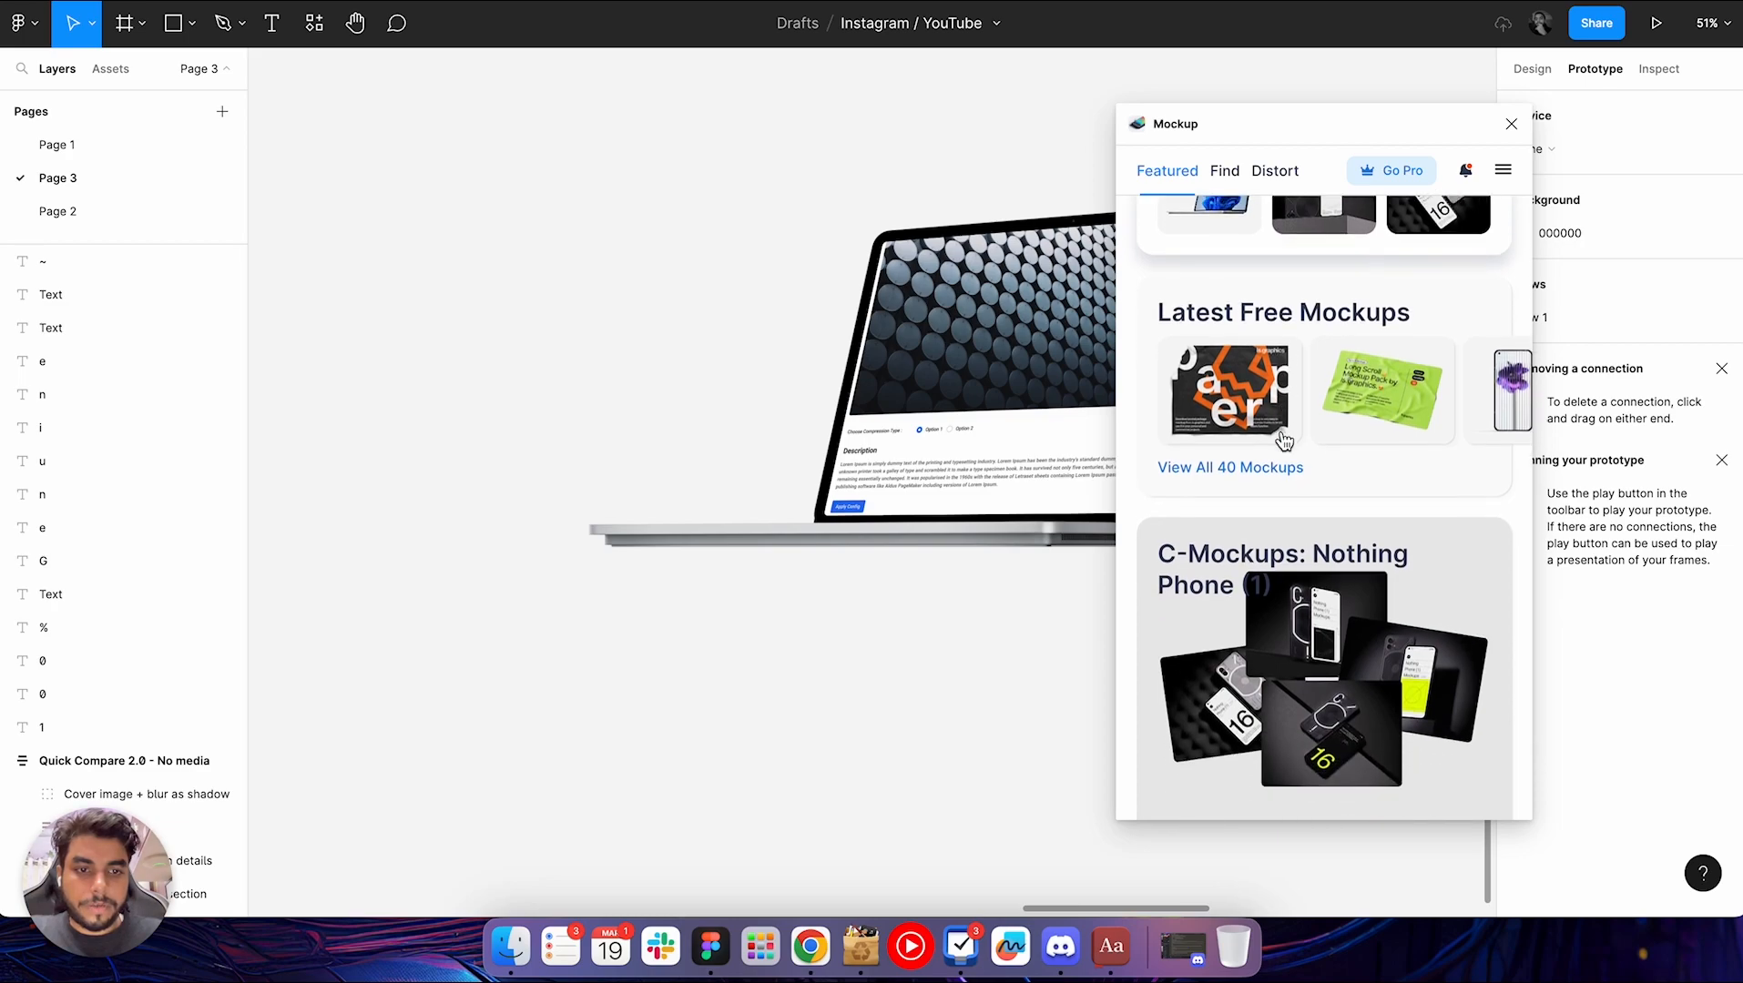
scroll(1284, 442, "down", 3)
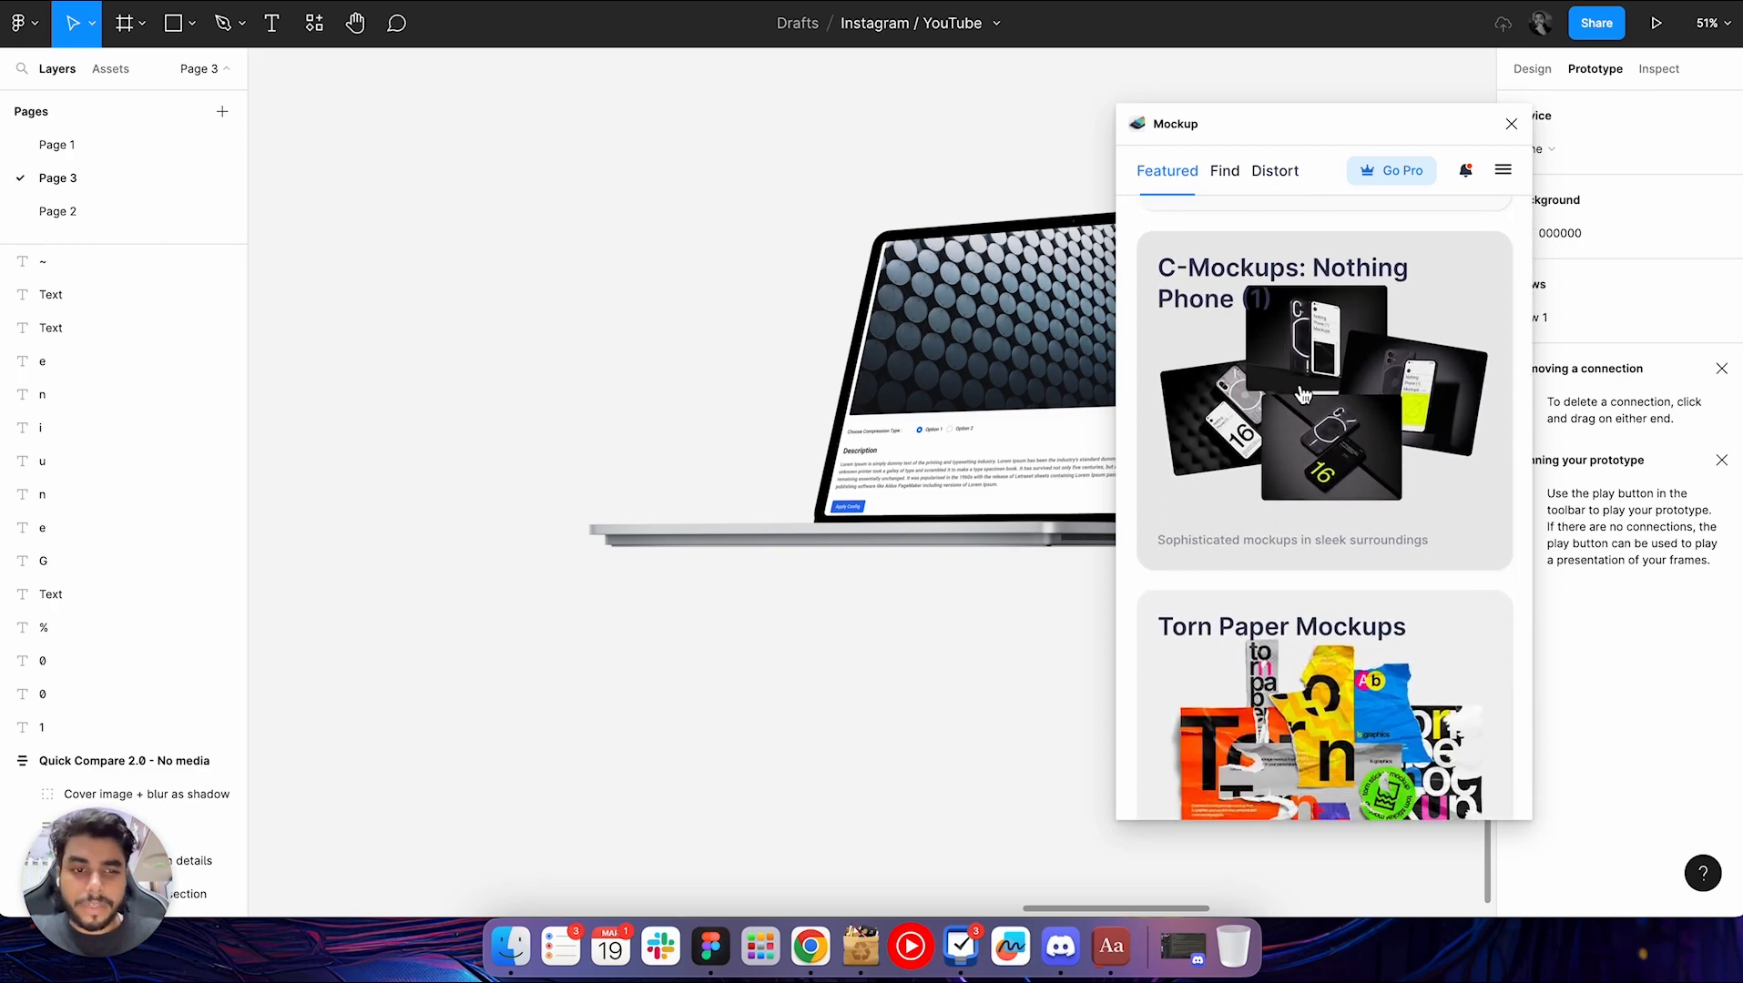
scroll(1300, 394, "down", 2)
scroll(1284, 532, "down", 5)
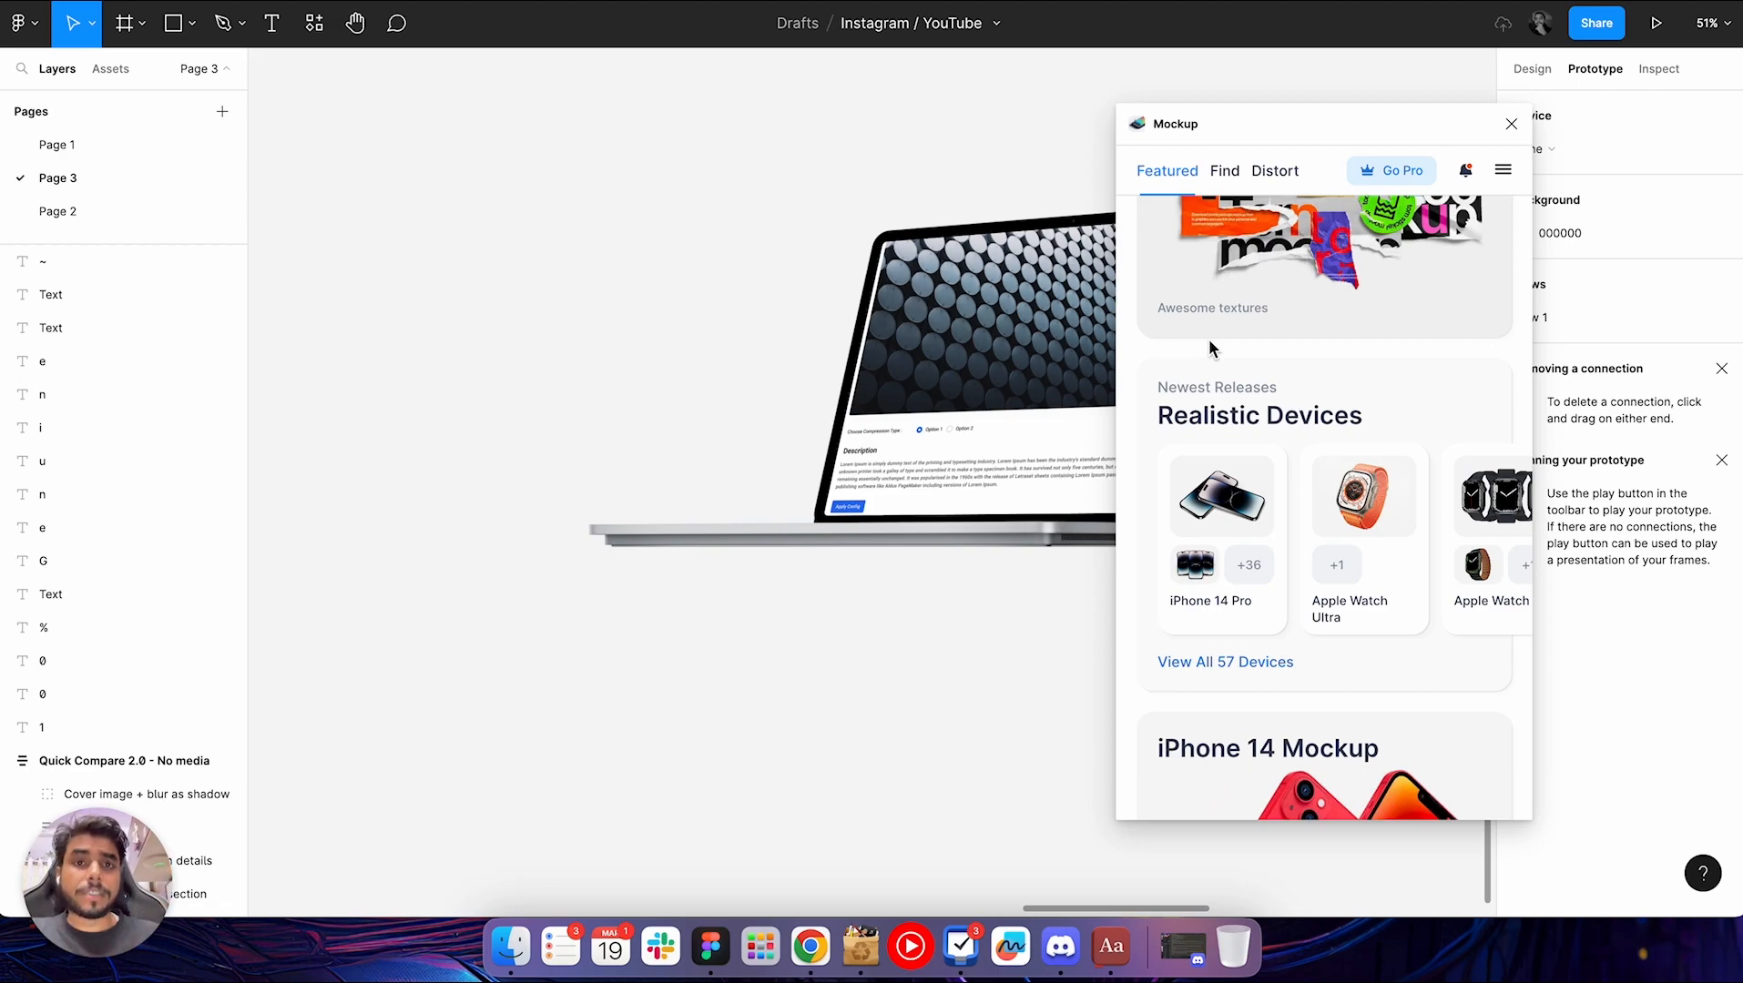
scroll(1320, 551, "down", 1)
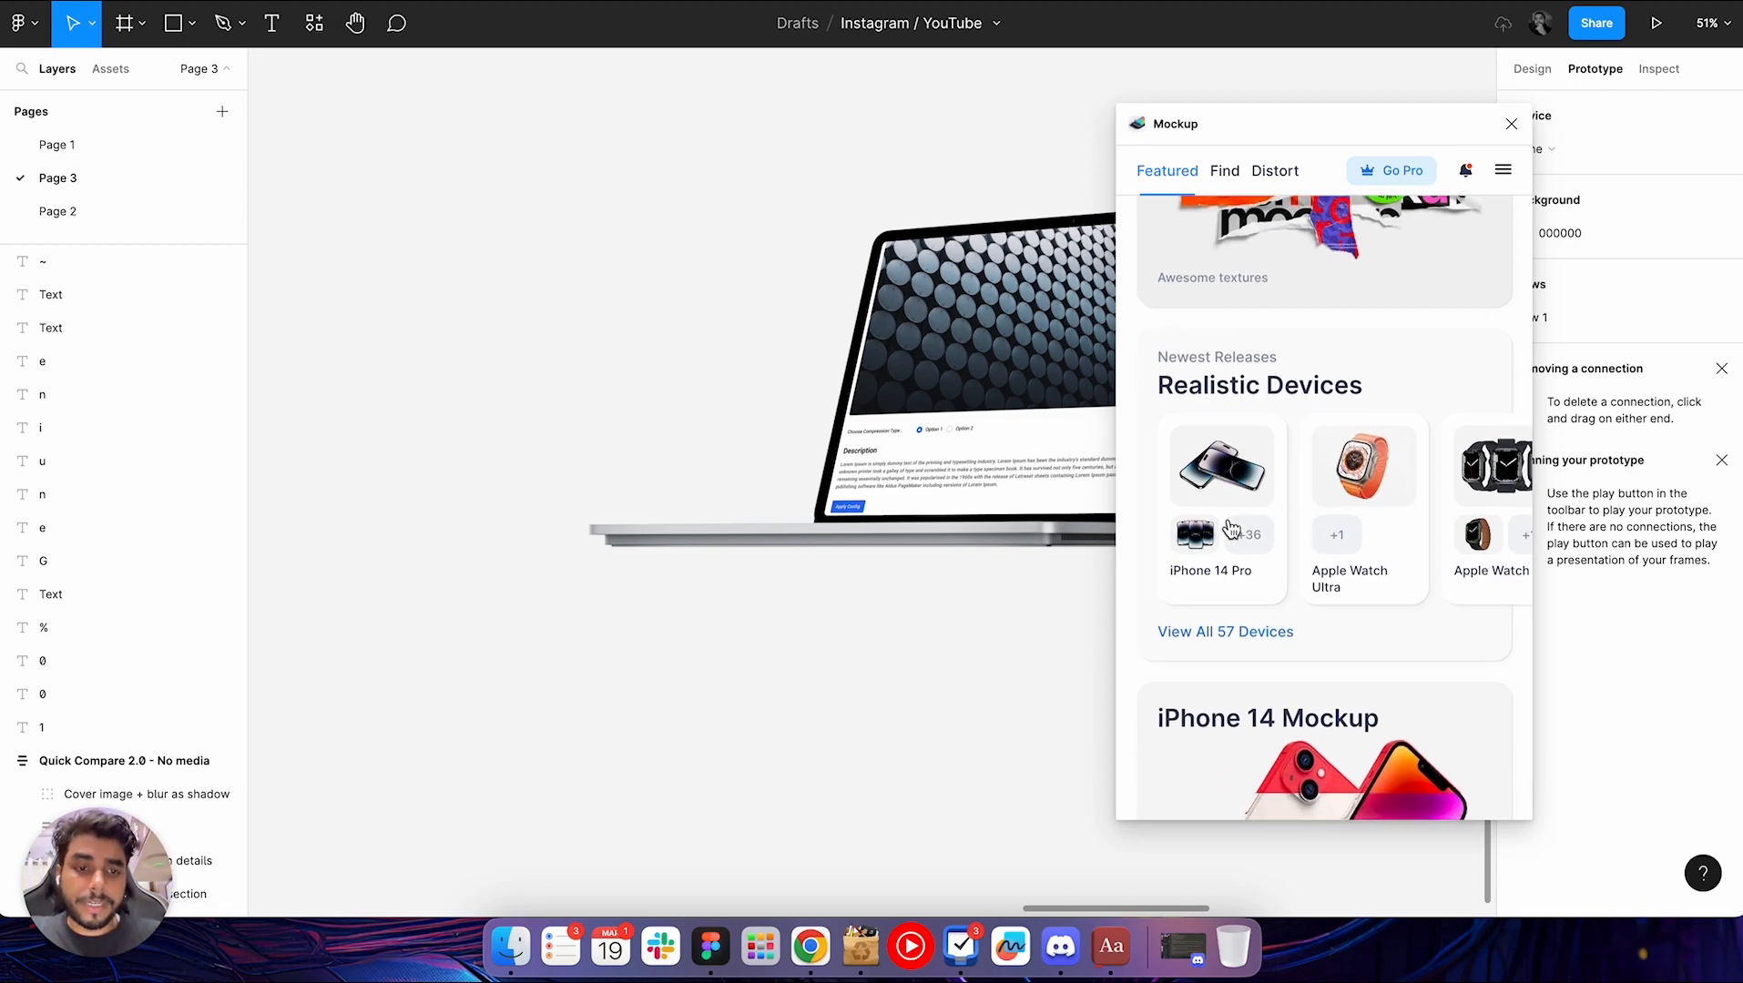
scroll(1382, 492, "right", 3)
scroll(1382, 491, "right", 2)
scroll(1382, 492, "right", 2)
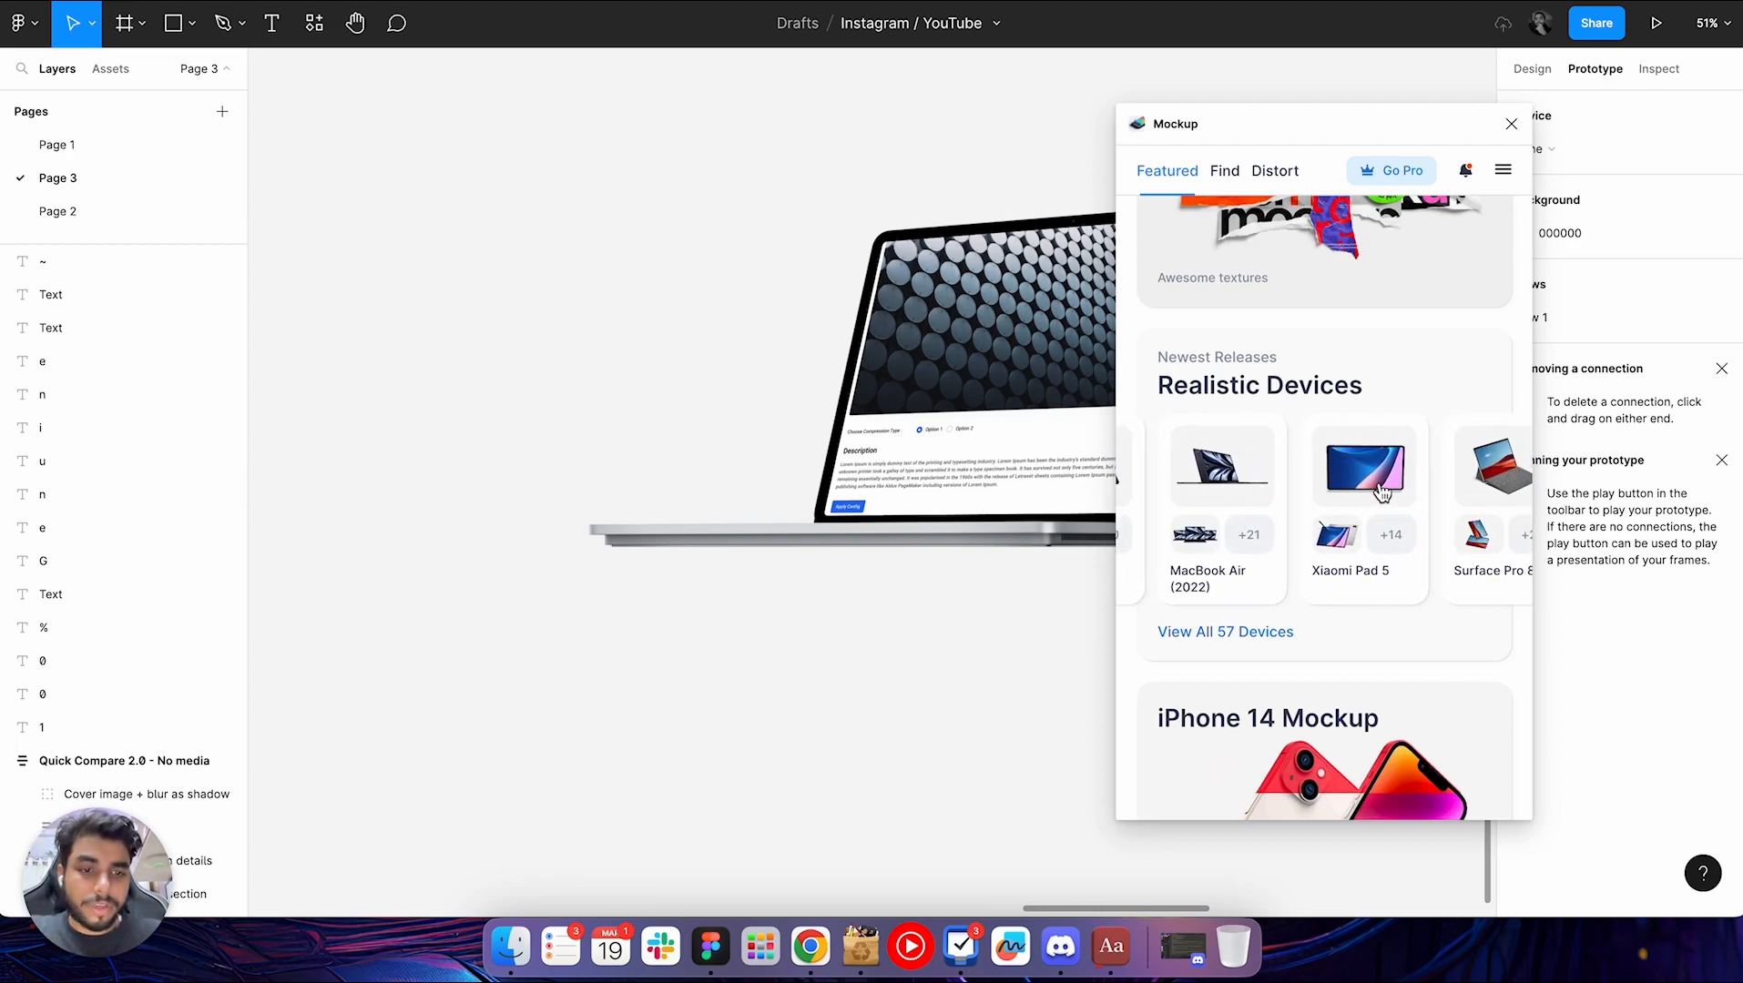
scroll(1382, 491, "down", 5)
scroll(1381, 492, "down", 3)
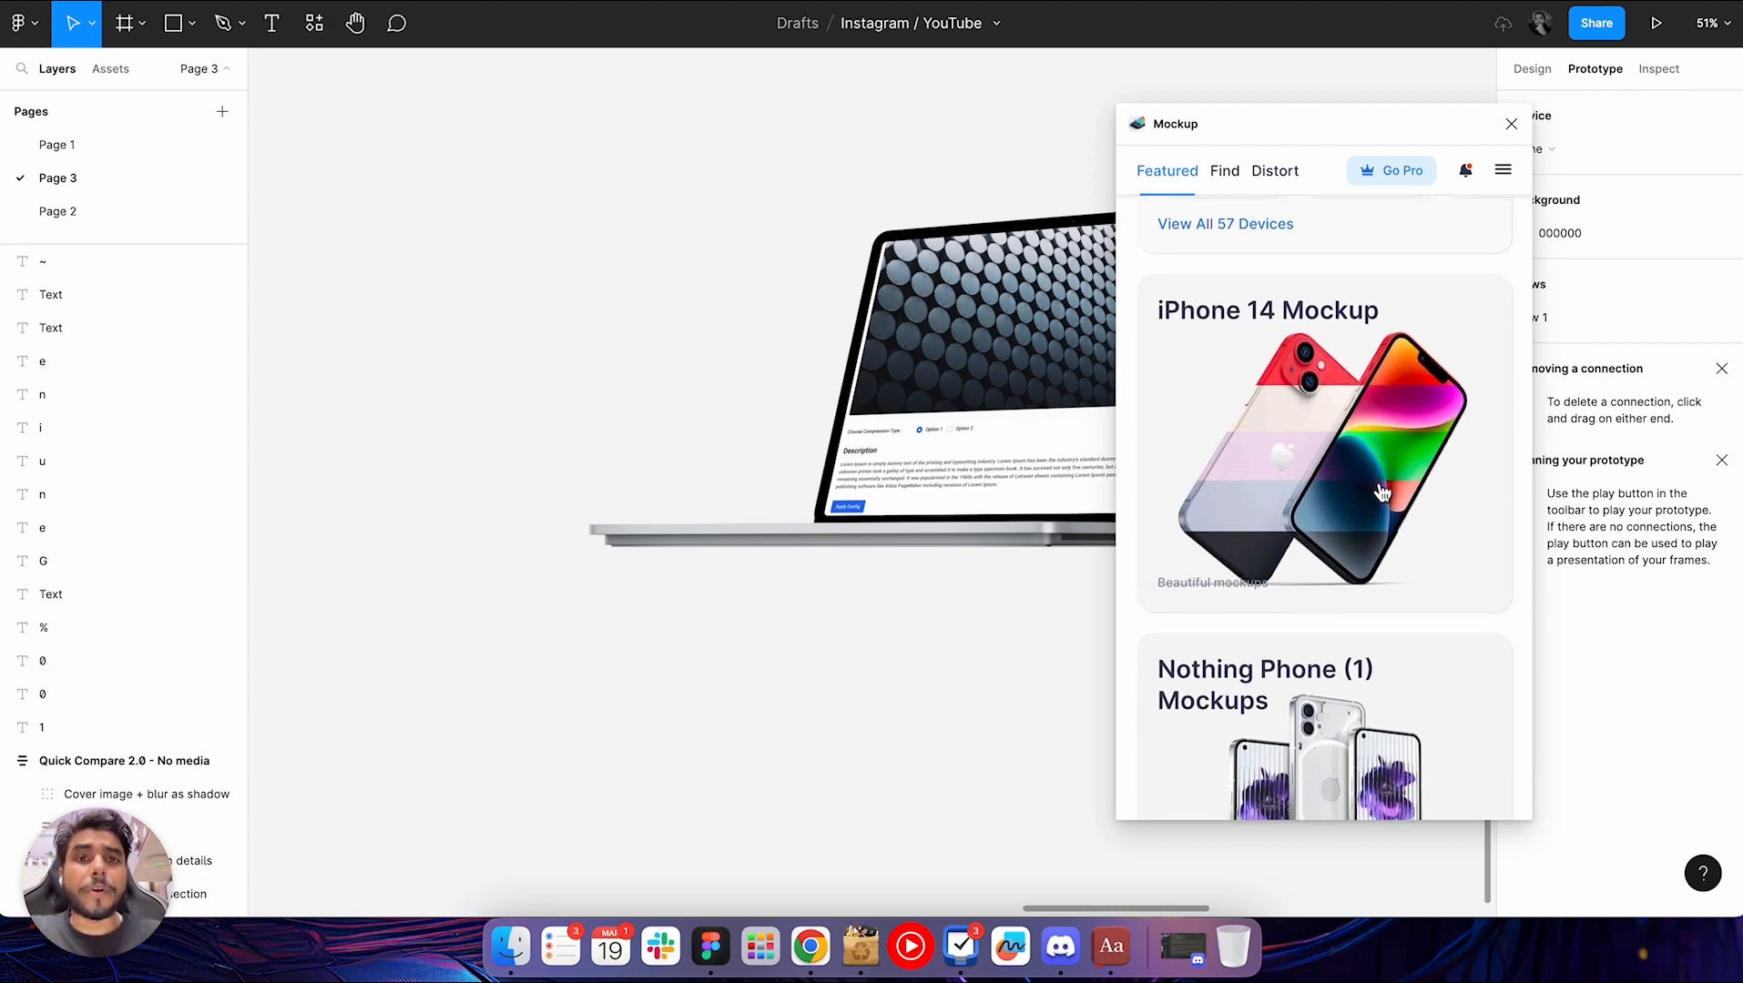
scroll(1376, 481, "down", 5)
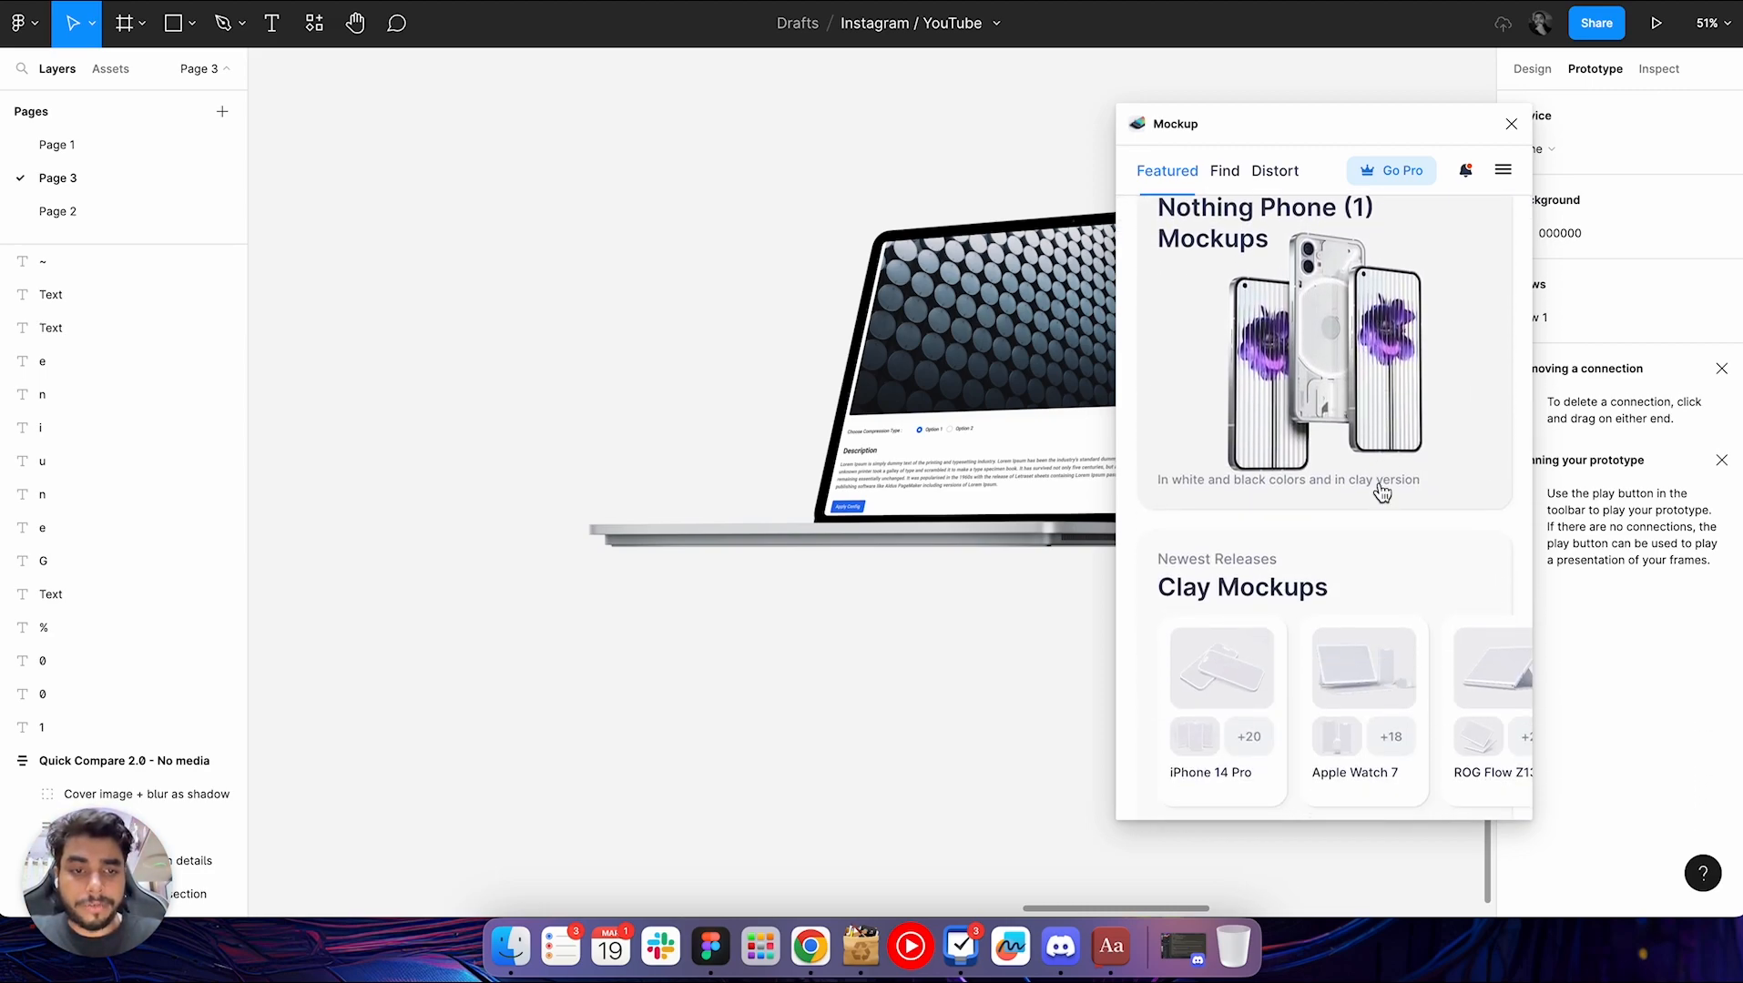
scroll(1310, 601, "right", 2)
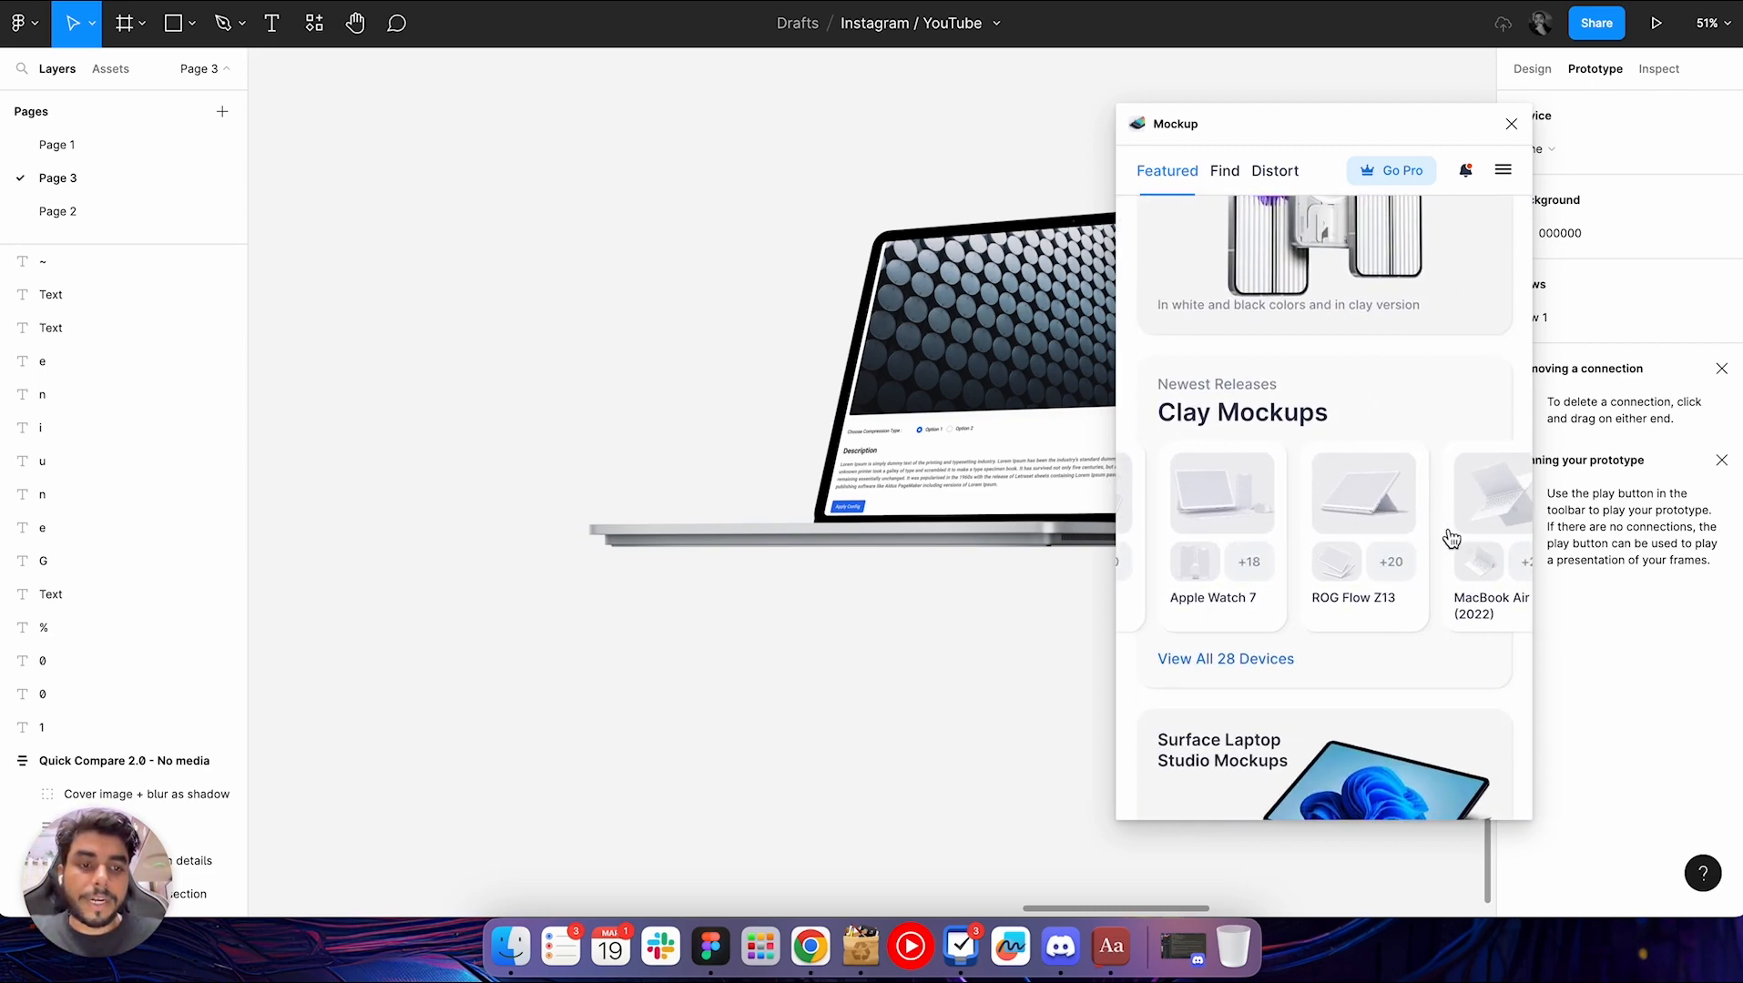
scroll(1242, 571, "left", 2)
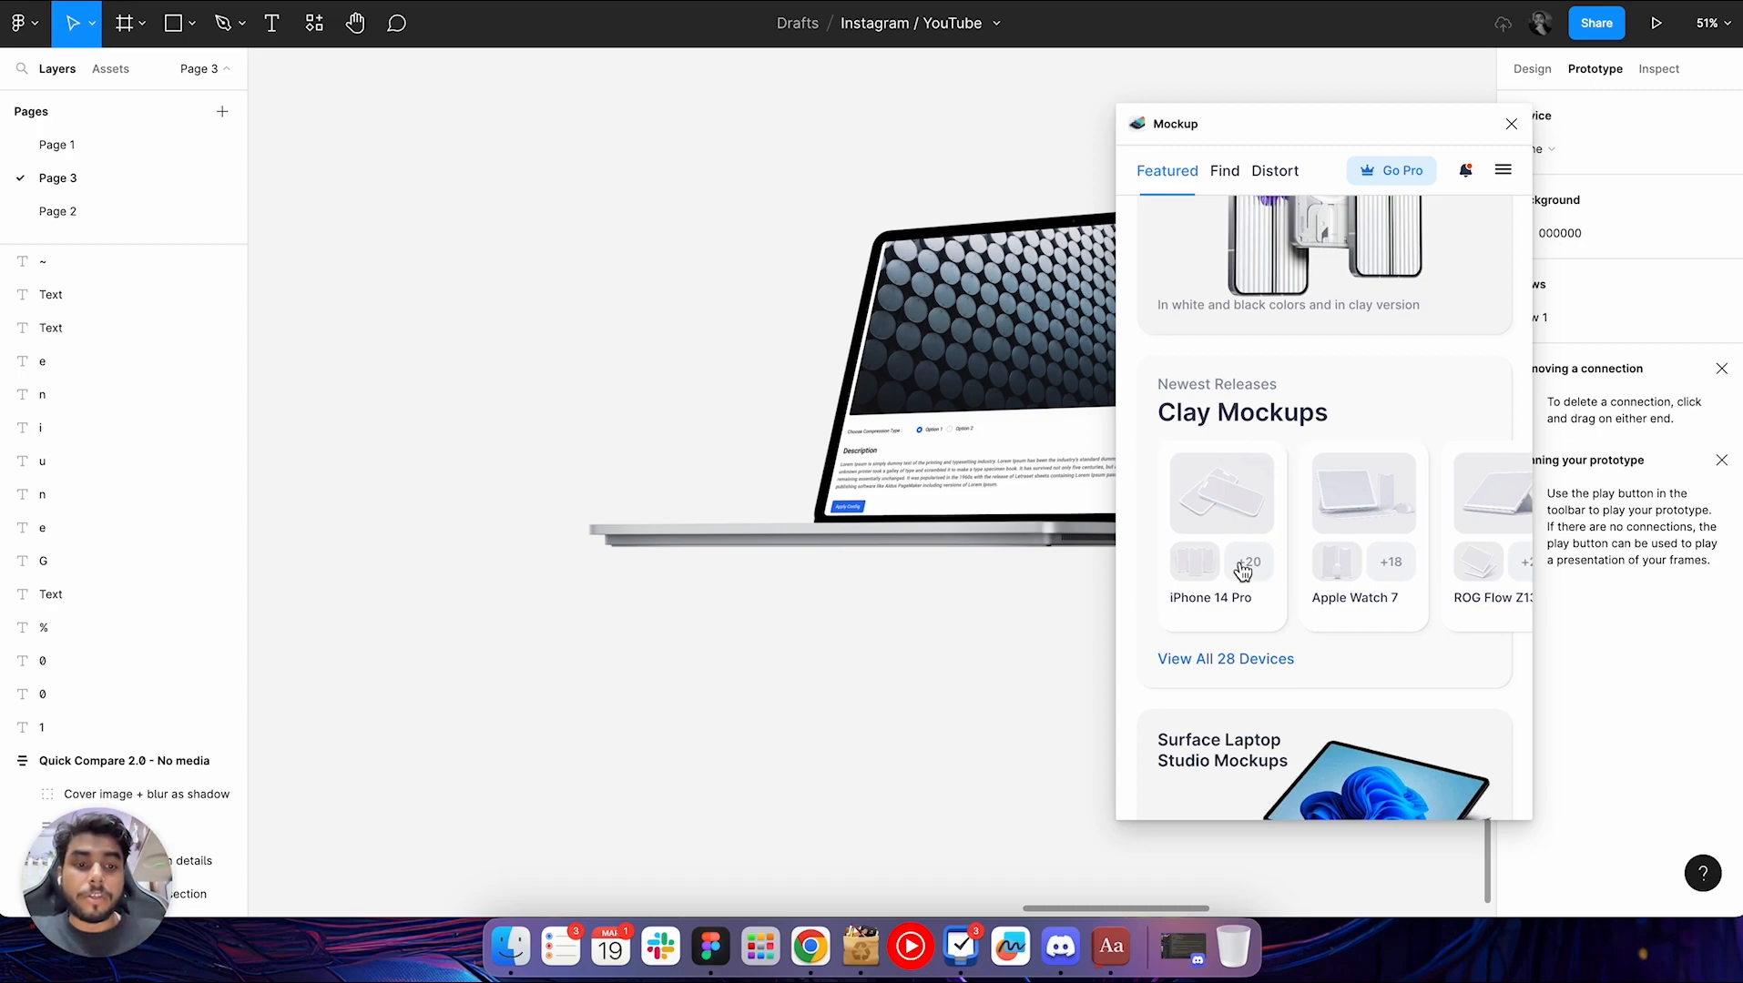
View the iPhone 14 Pro clay mockups, return to the featured collections, and close the Mockup plugin
left_click(1253, 571)
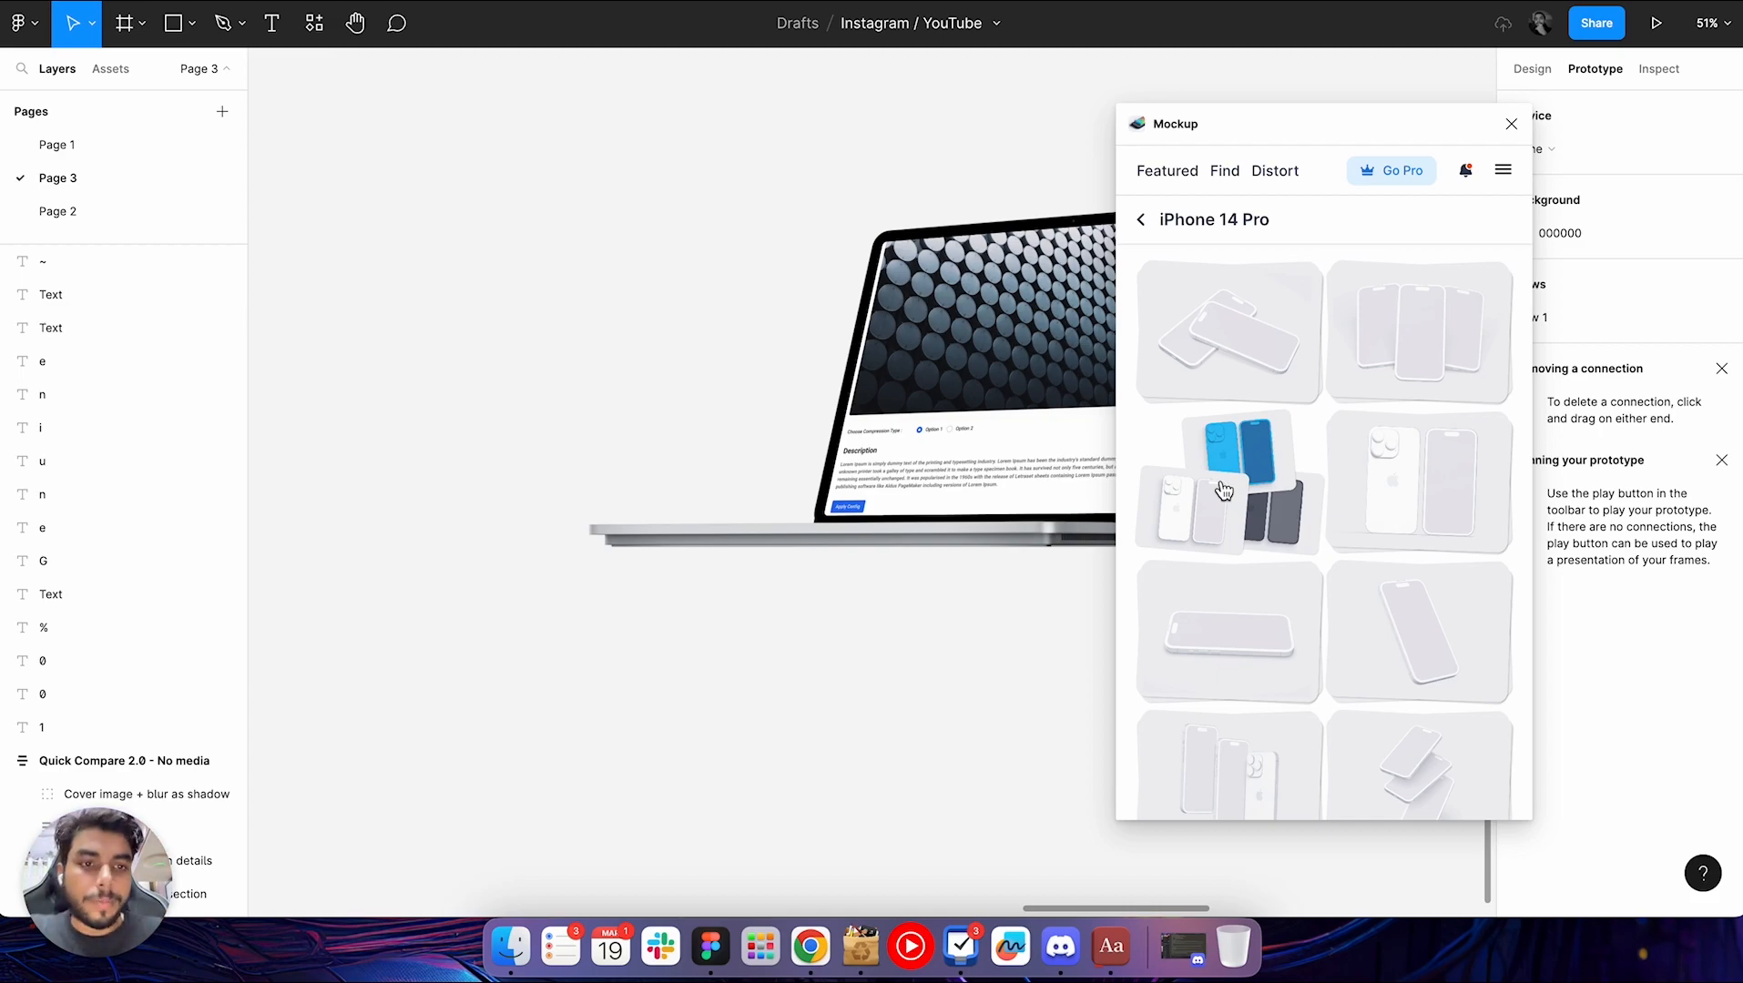
left_click(1140, 219)
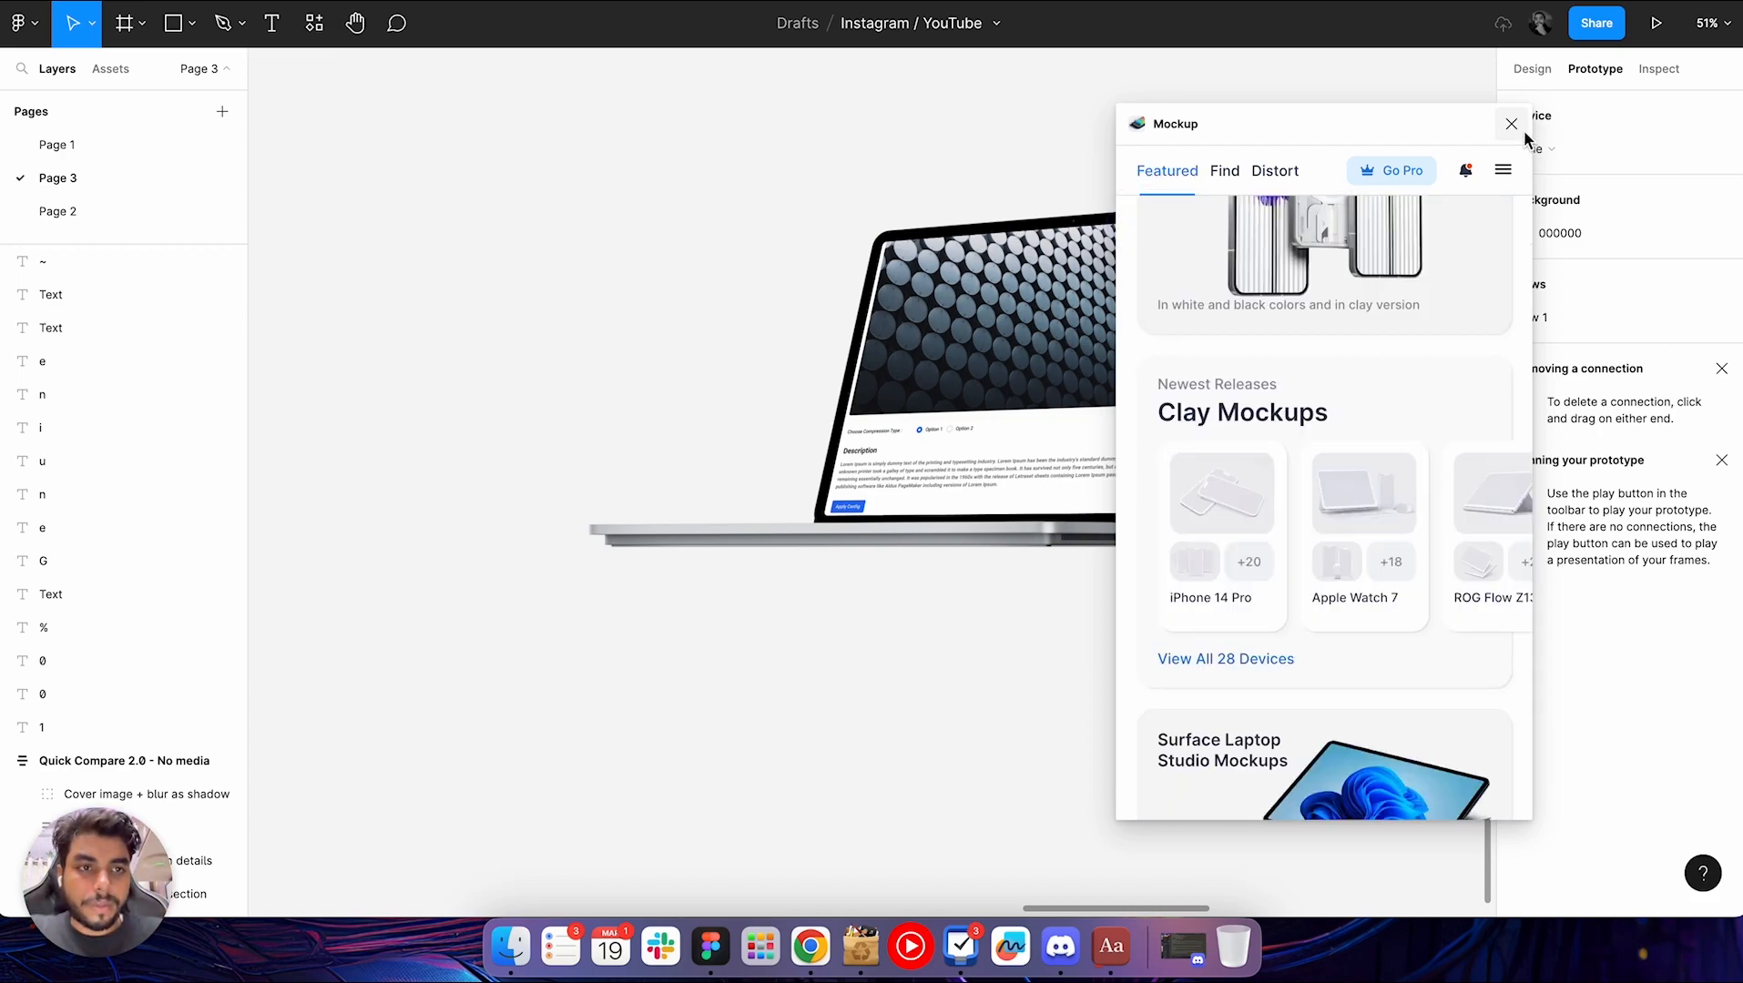
left_click(1520, 128)
left_click(1242, 605)
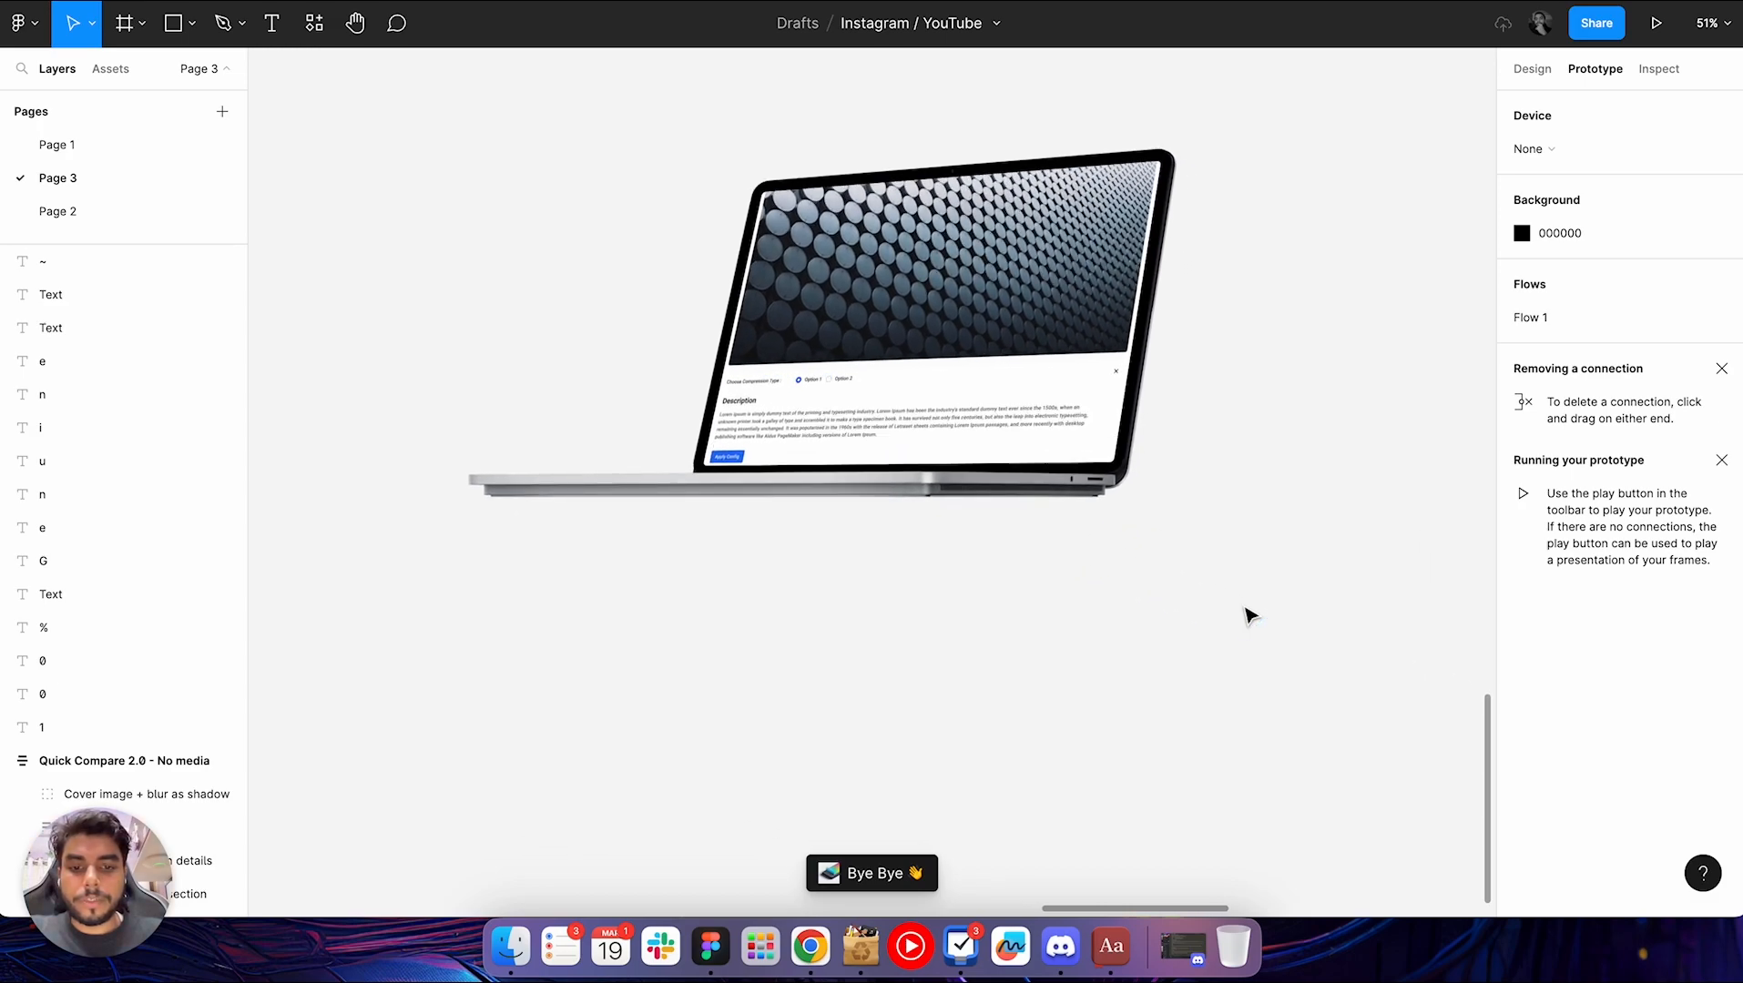
Run the Storyset by Freepik plugin beside an empty area of the canvas and move its window aside
scroll(1250, 616, "down", 3)
scroll(1245, 611, "right", 10)
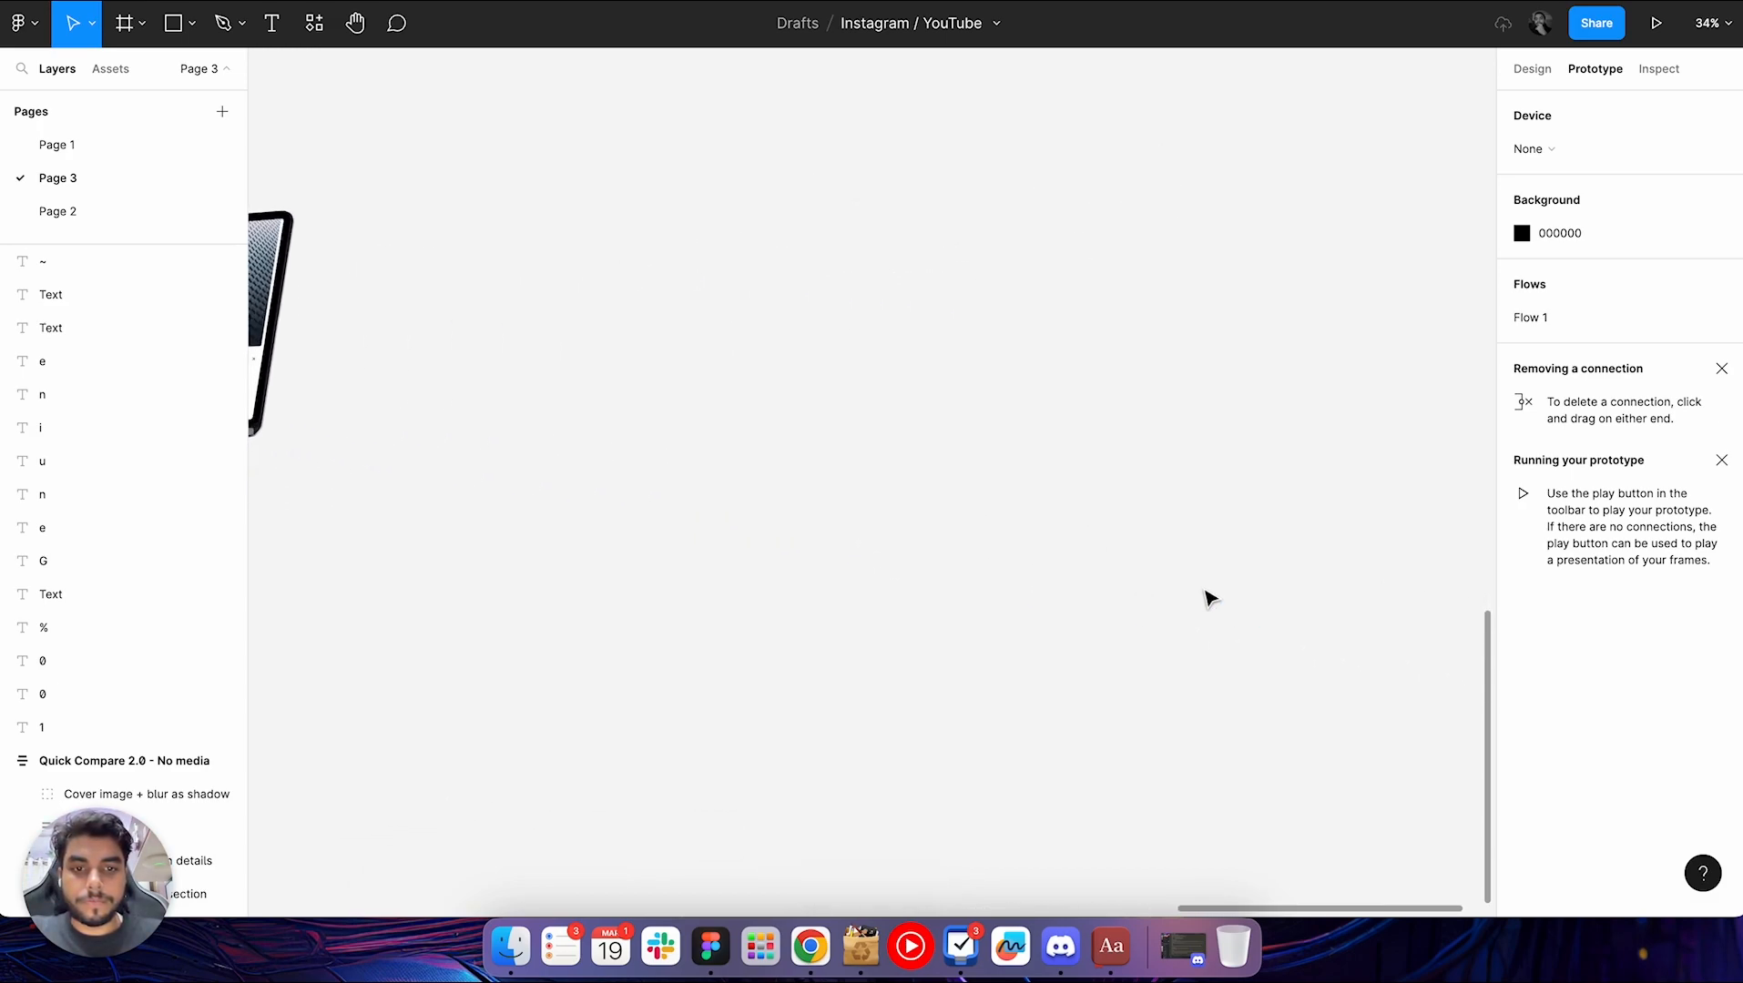
right_click(965, 442)
mouse_move(1065, 638)
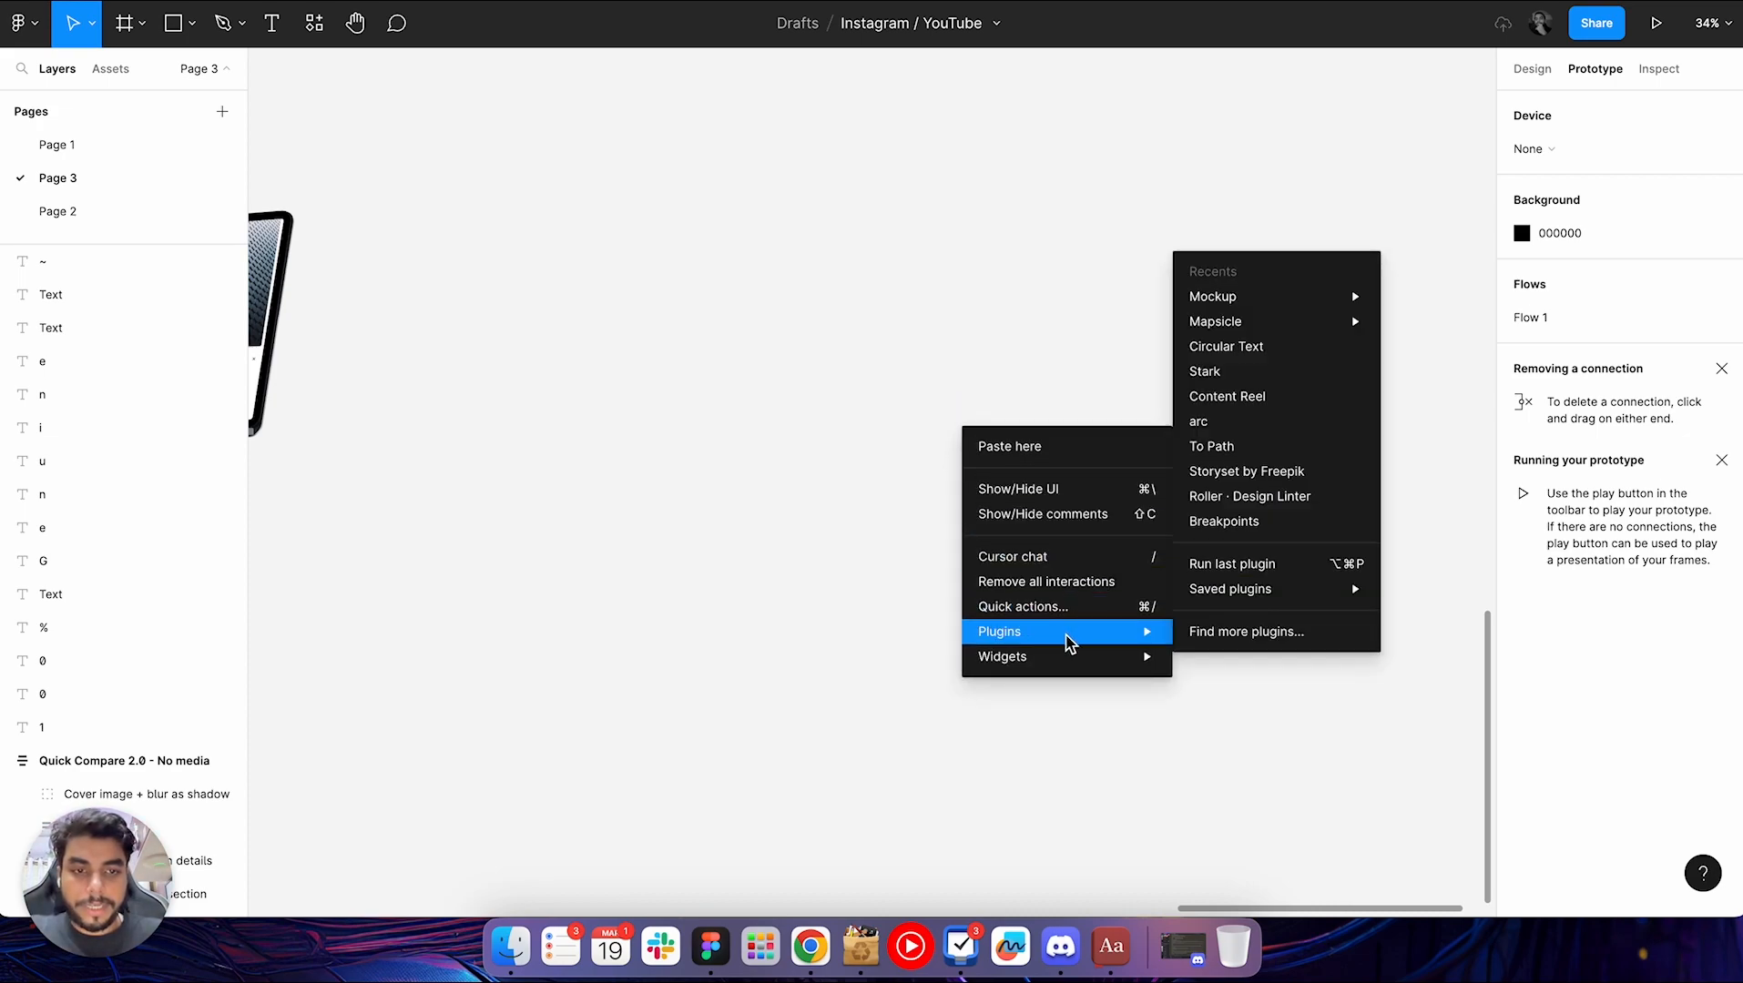
left_click(1296, 472)
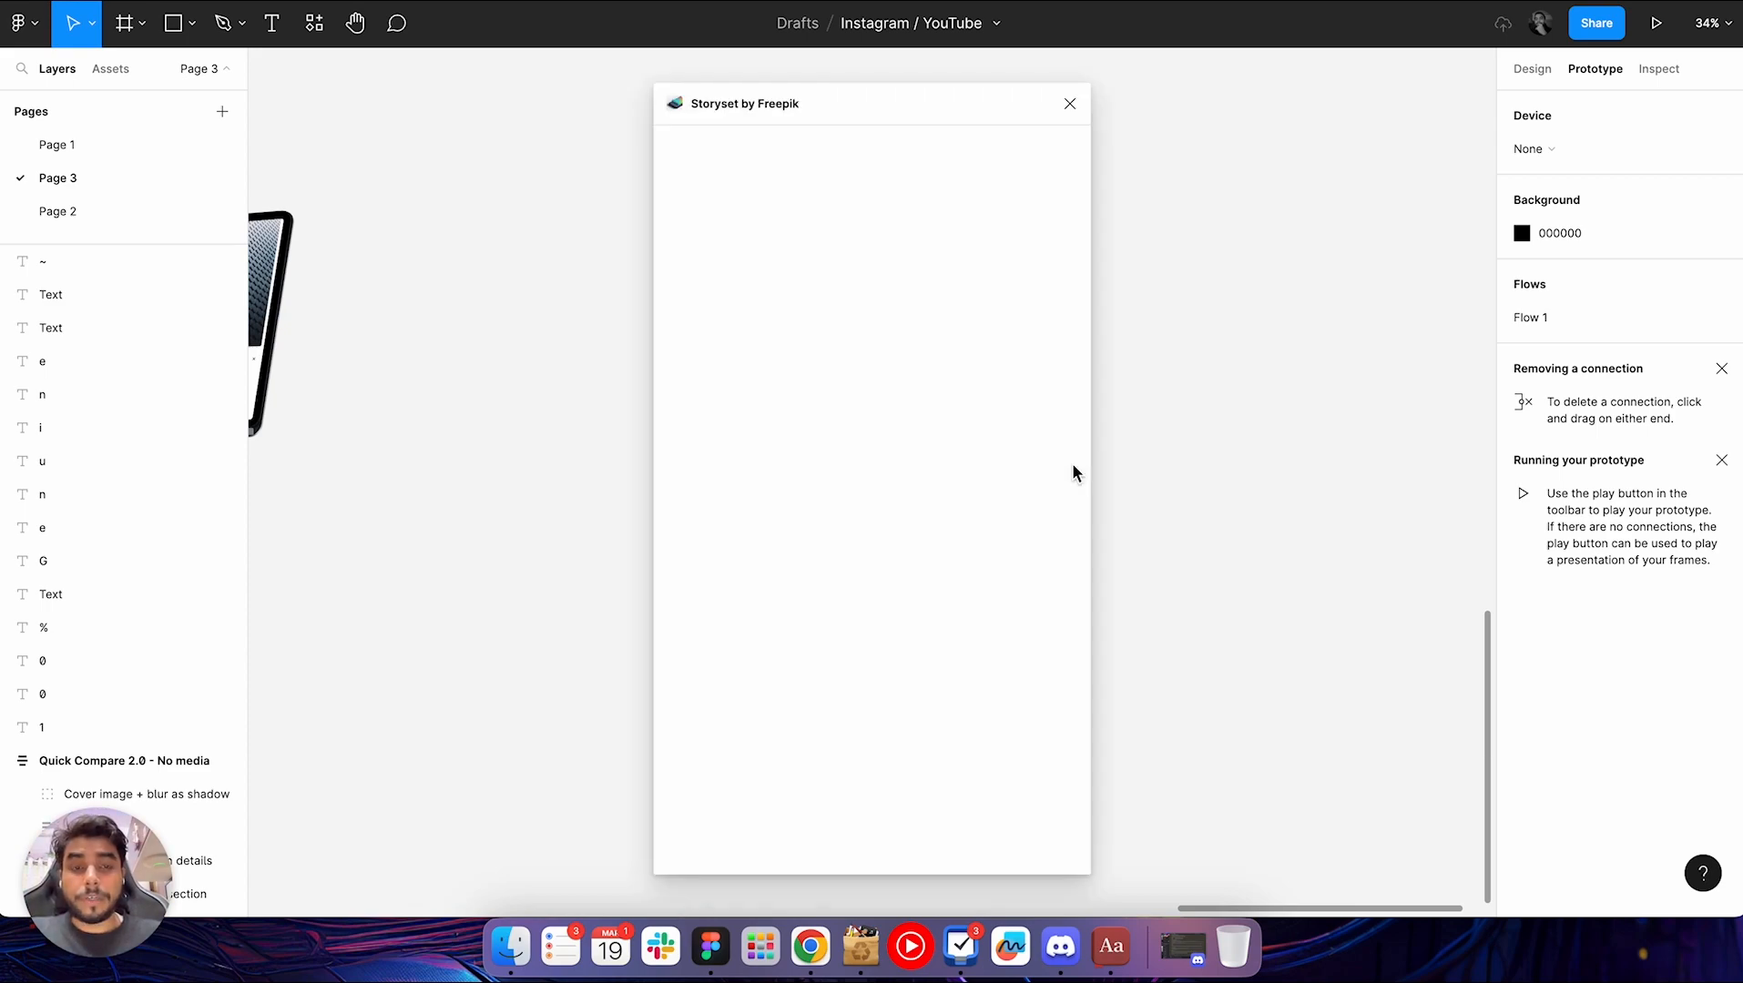
left_click_drag(802, 101, 1357, 86)
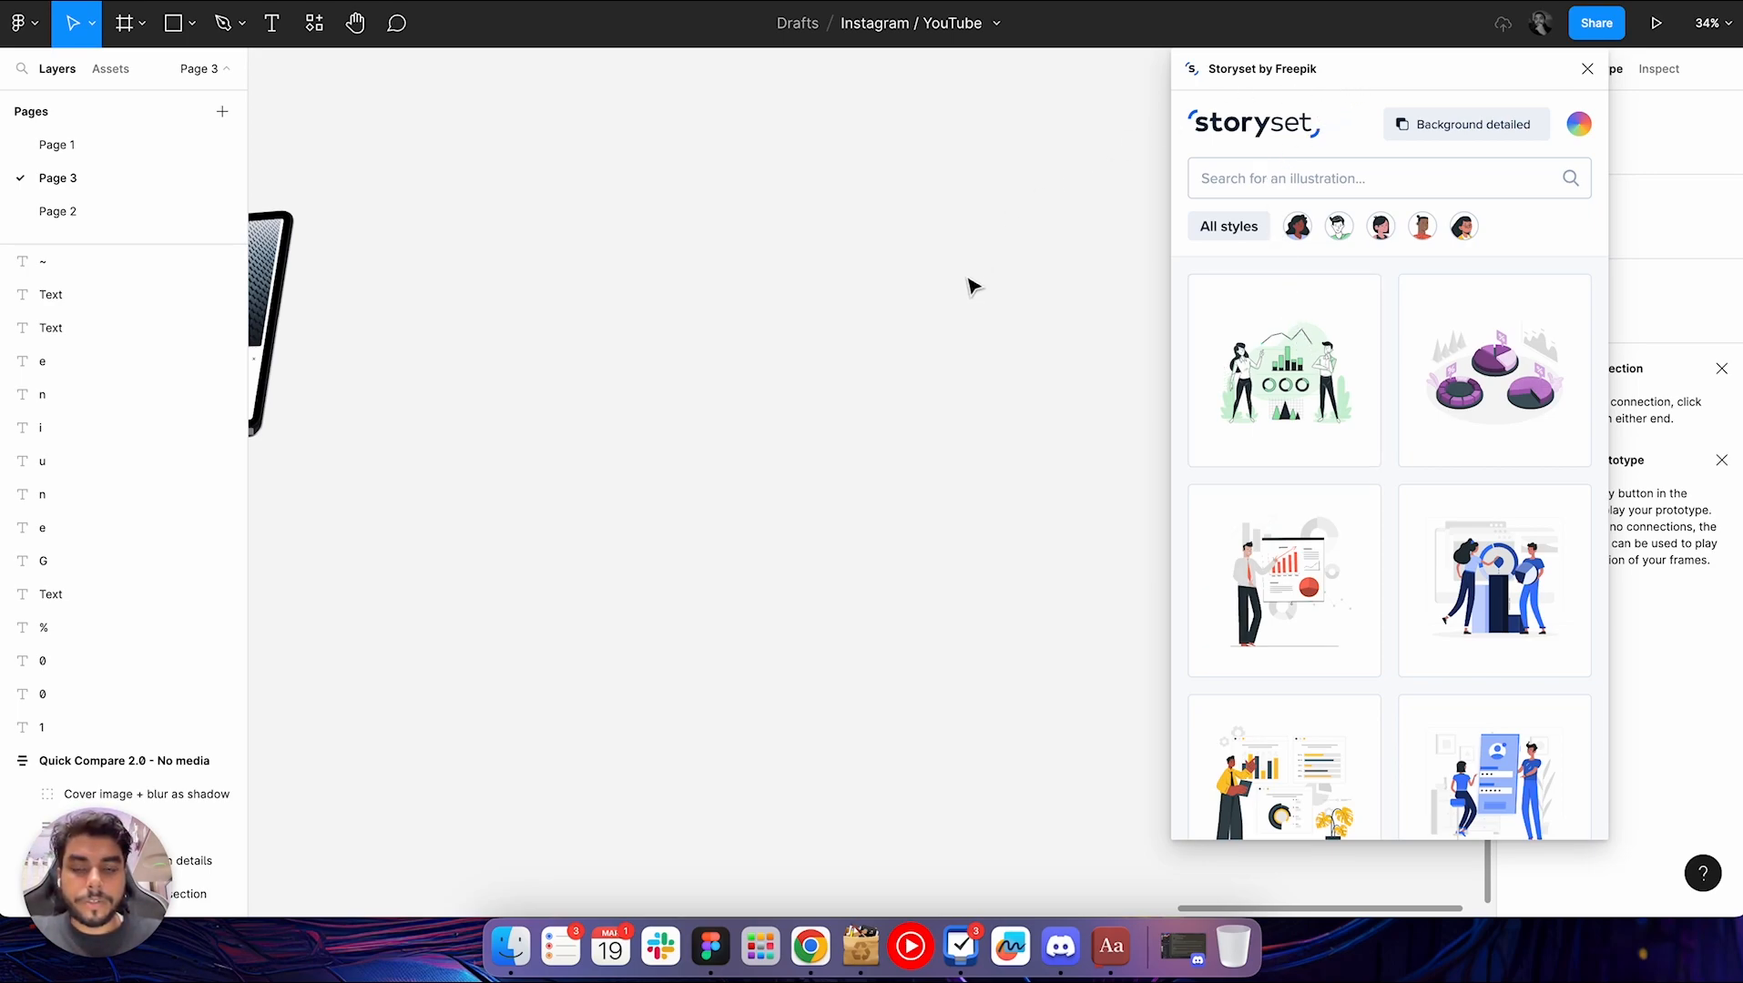
Insert the green charts illustration with two people onto the canvas and browse more Storyset illustrations
left_click(1284, 403)
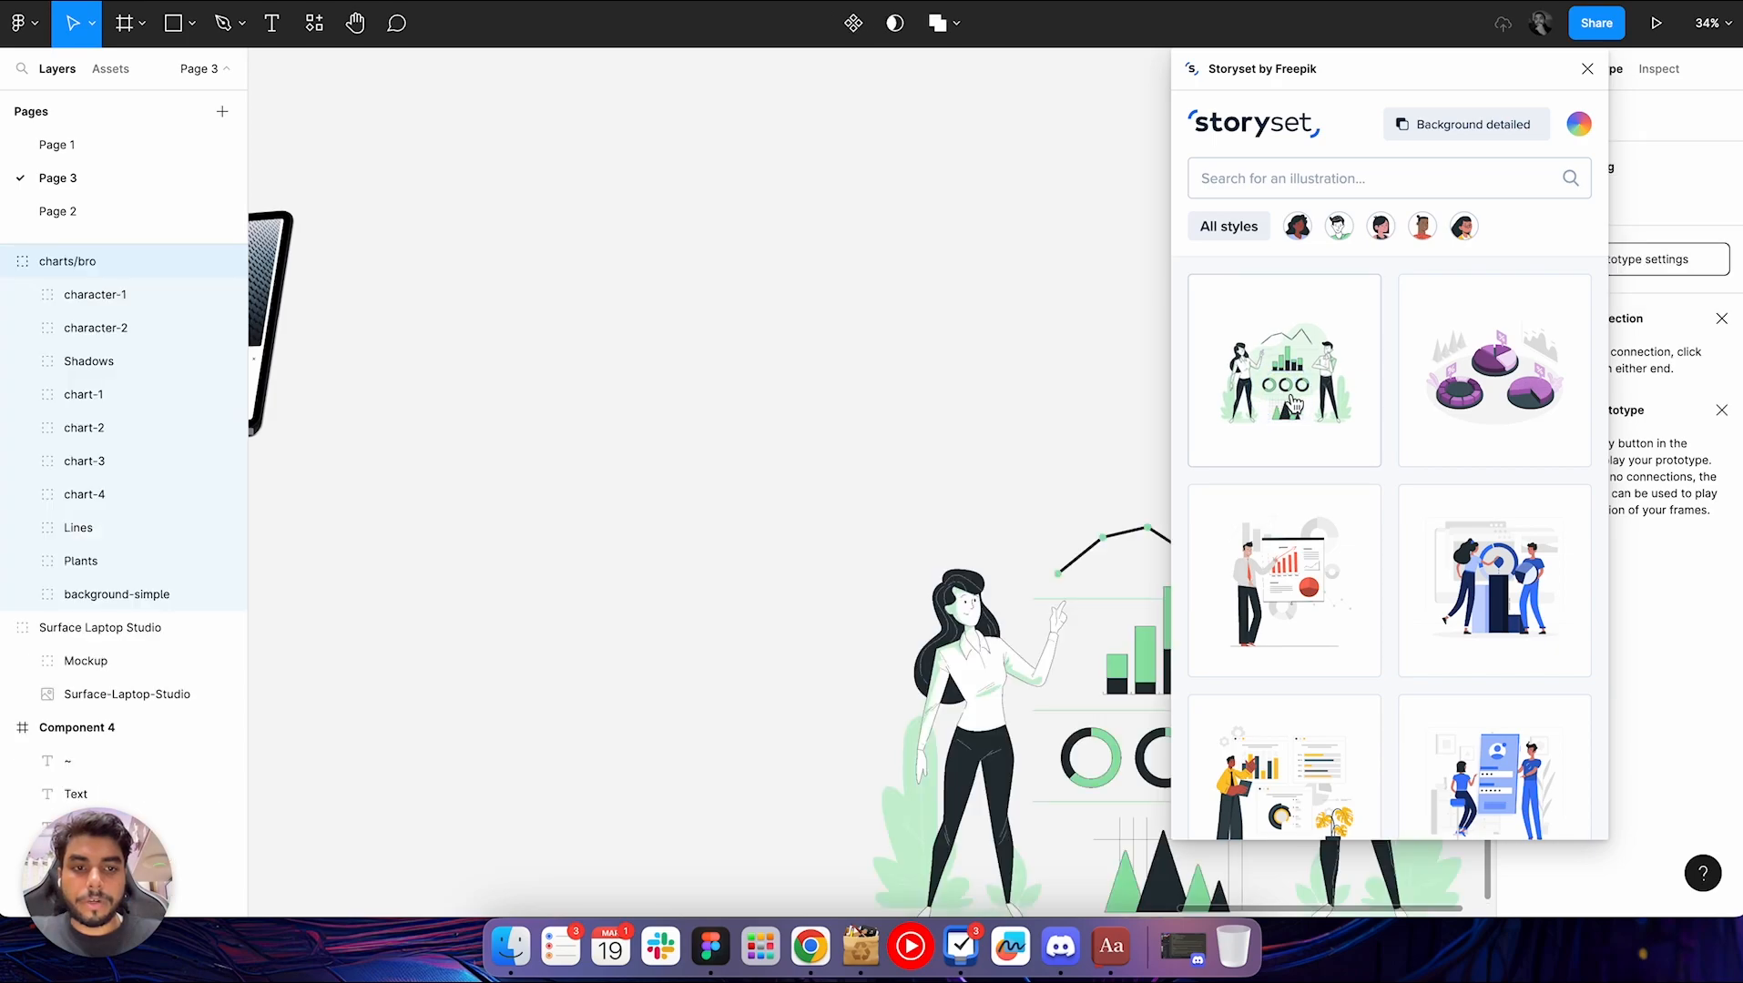
scroll(879, 544, "down", 1)
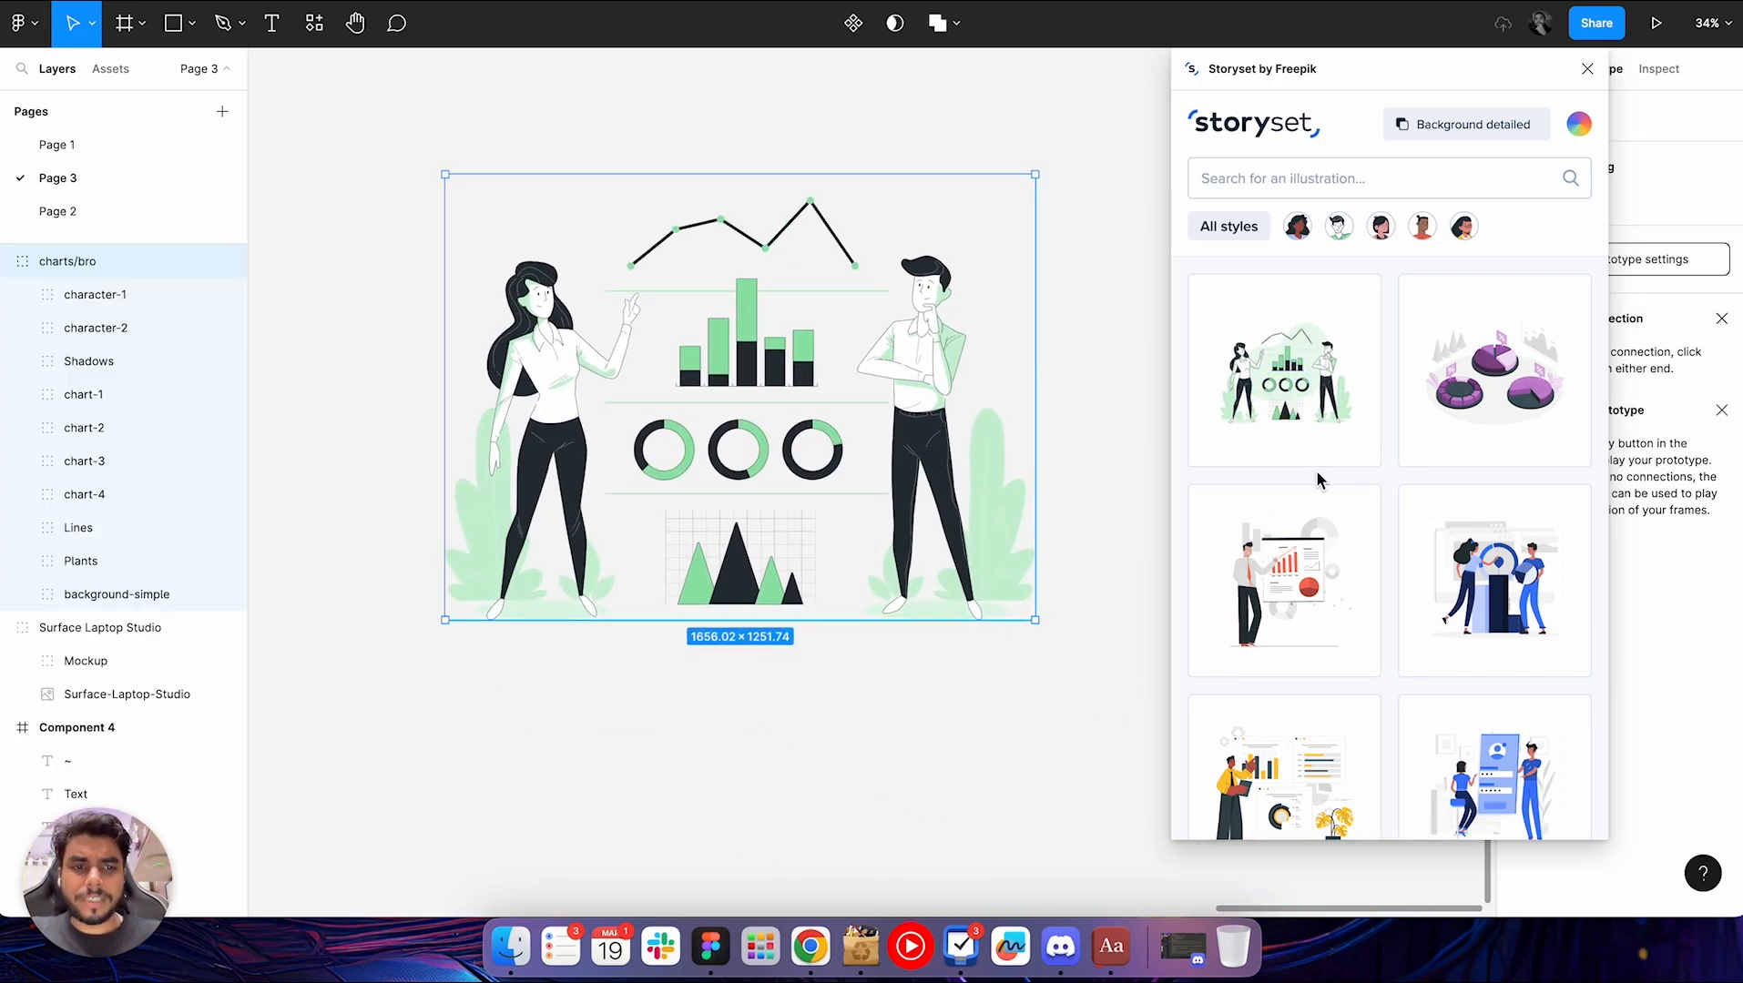
scroll(1319, 479, "down", 4)
scroll(1319, 480, "down", 10)
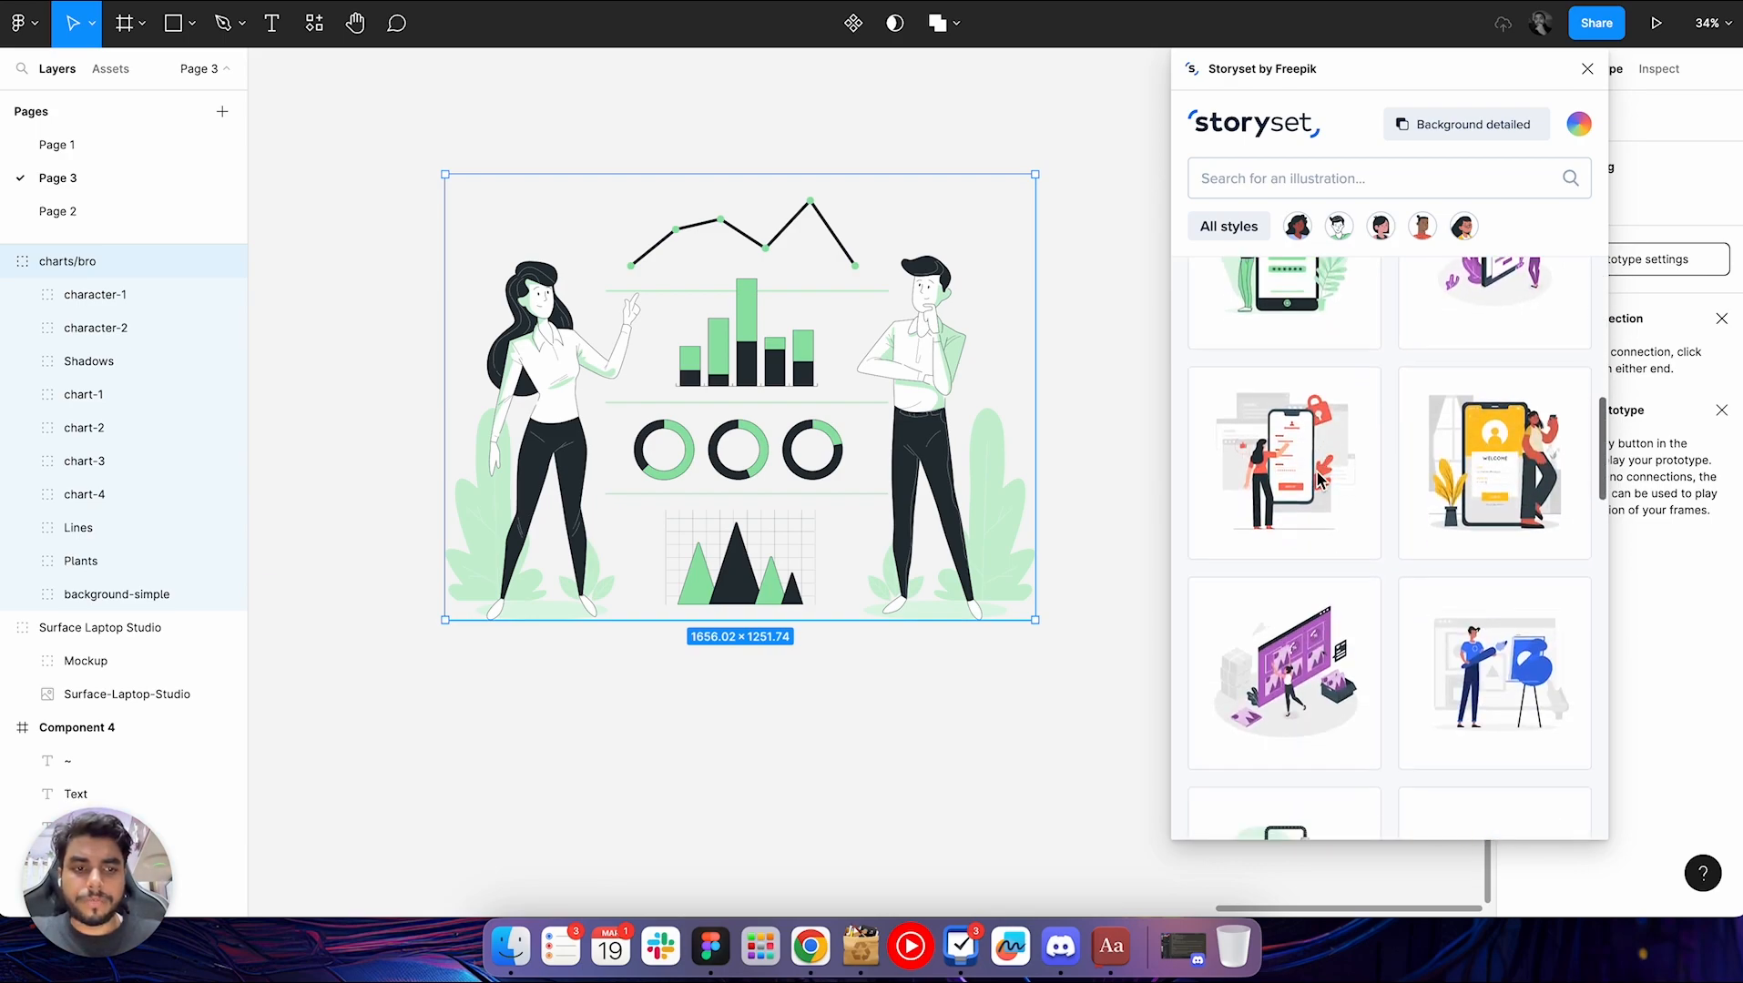
scroll(1319, 479, "down", 1)
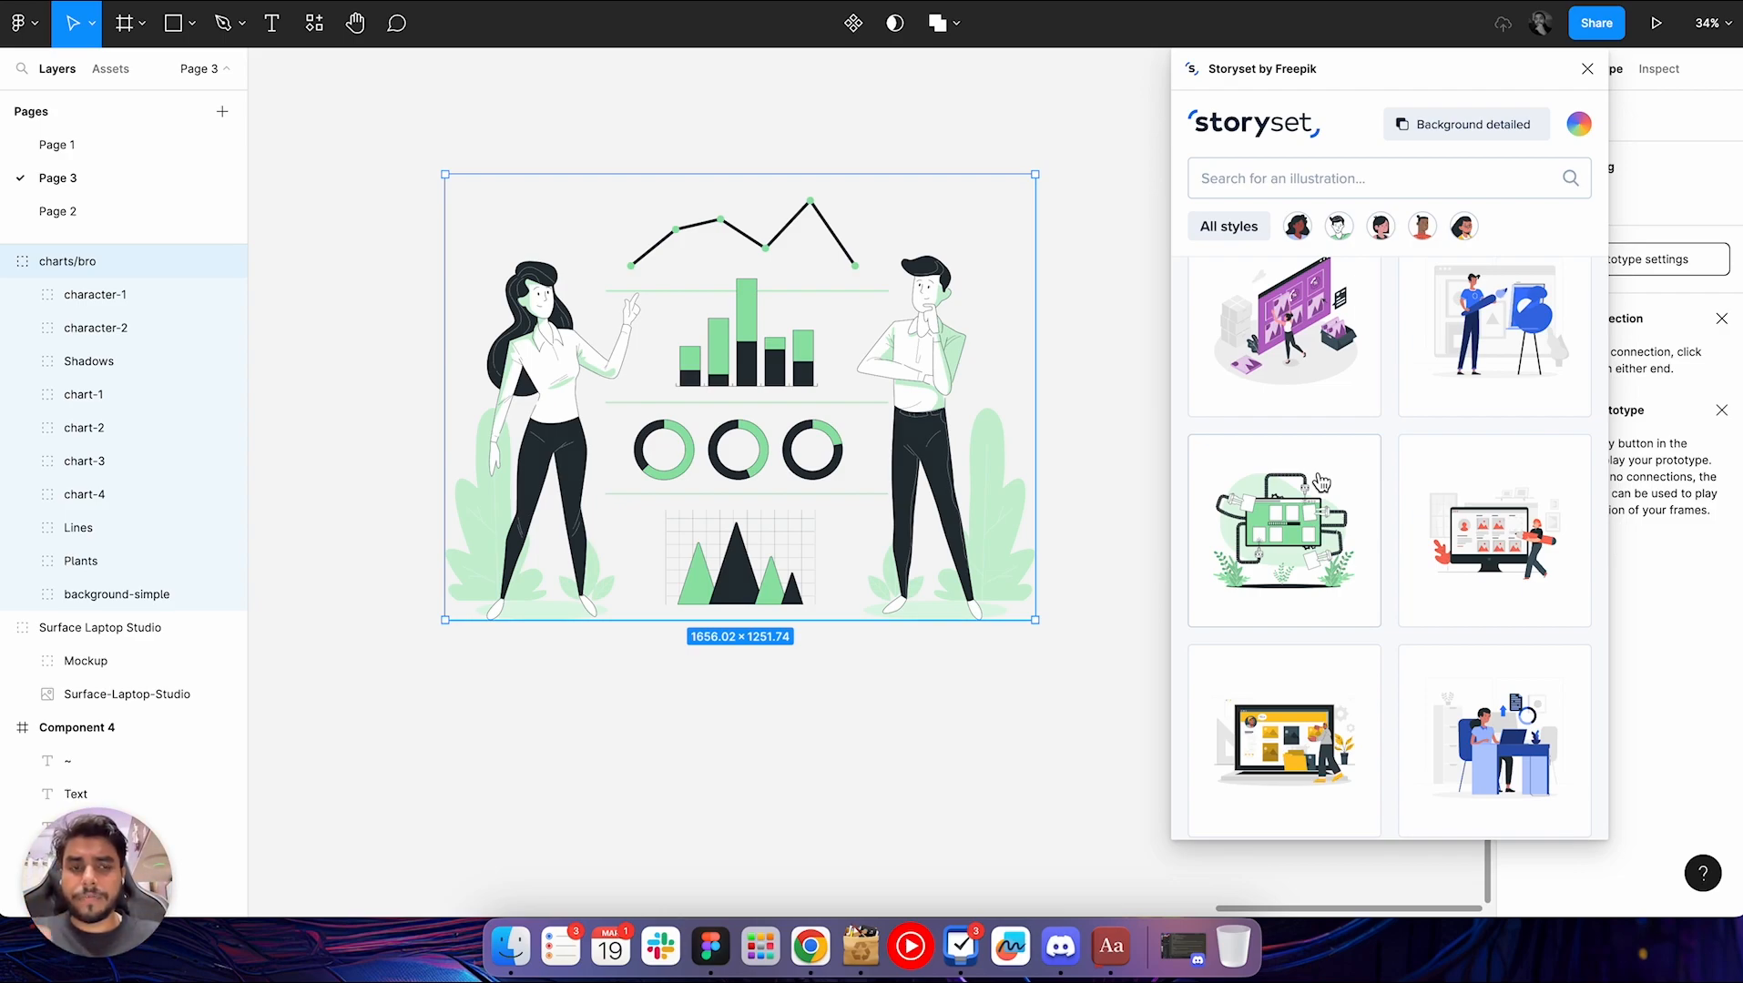
Close the Storyset plugin and select the whole charts illustration on the canvas
left_click(1588, 70)
left_click(1193, 342)
scroll(1194, 342, "down", 2)
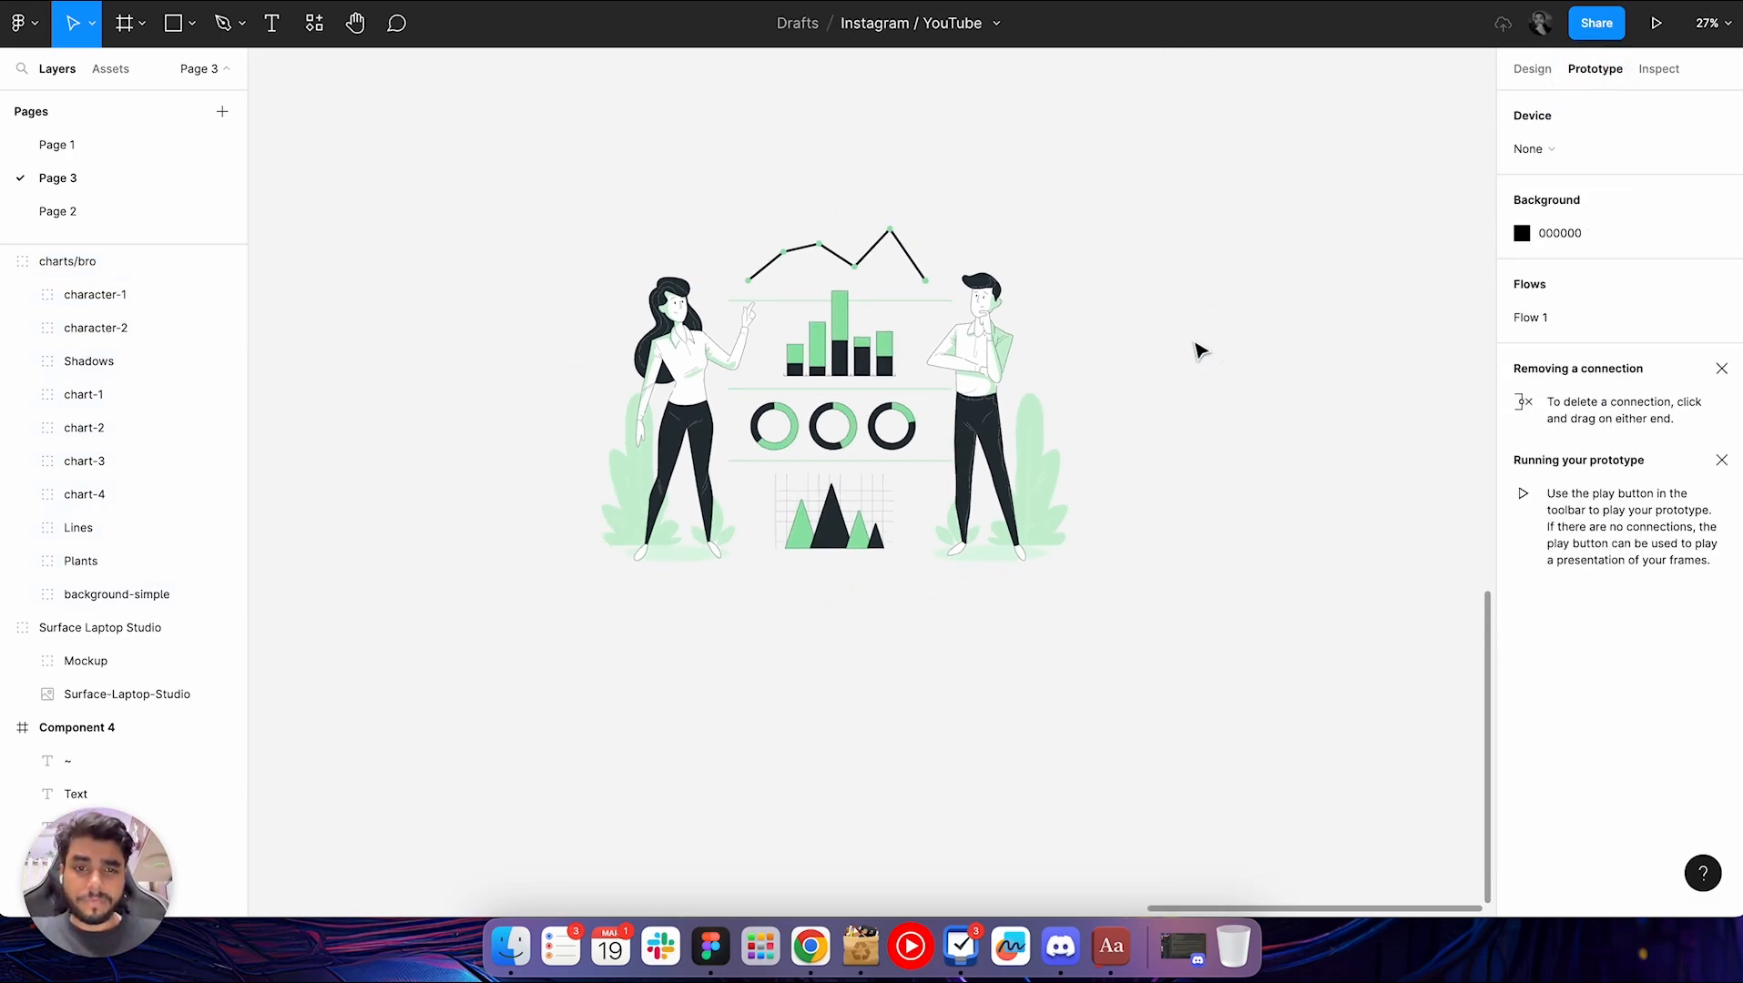
scroll(1193, 342, "up", 1)
left_click_drag(1111, 258, 521, 637)
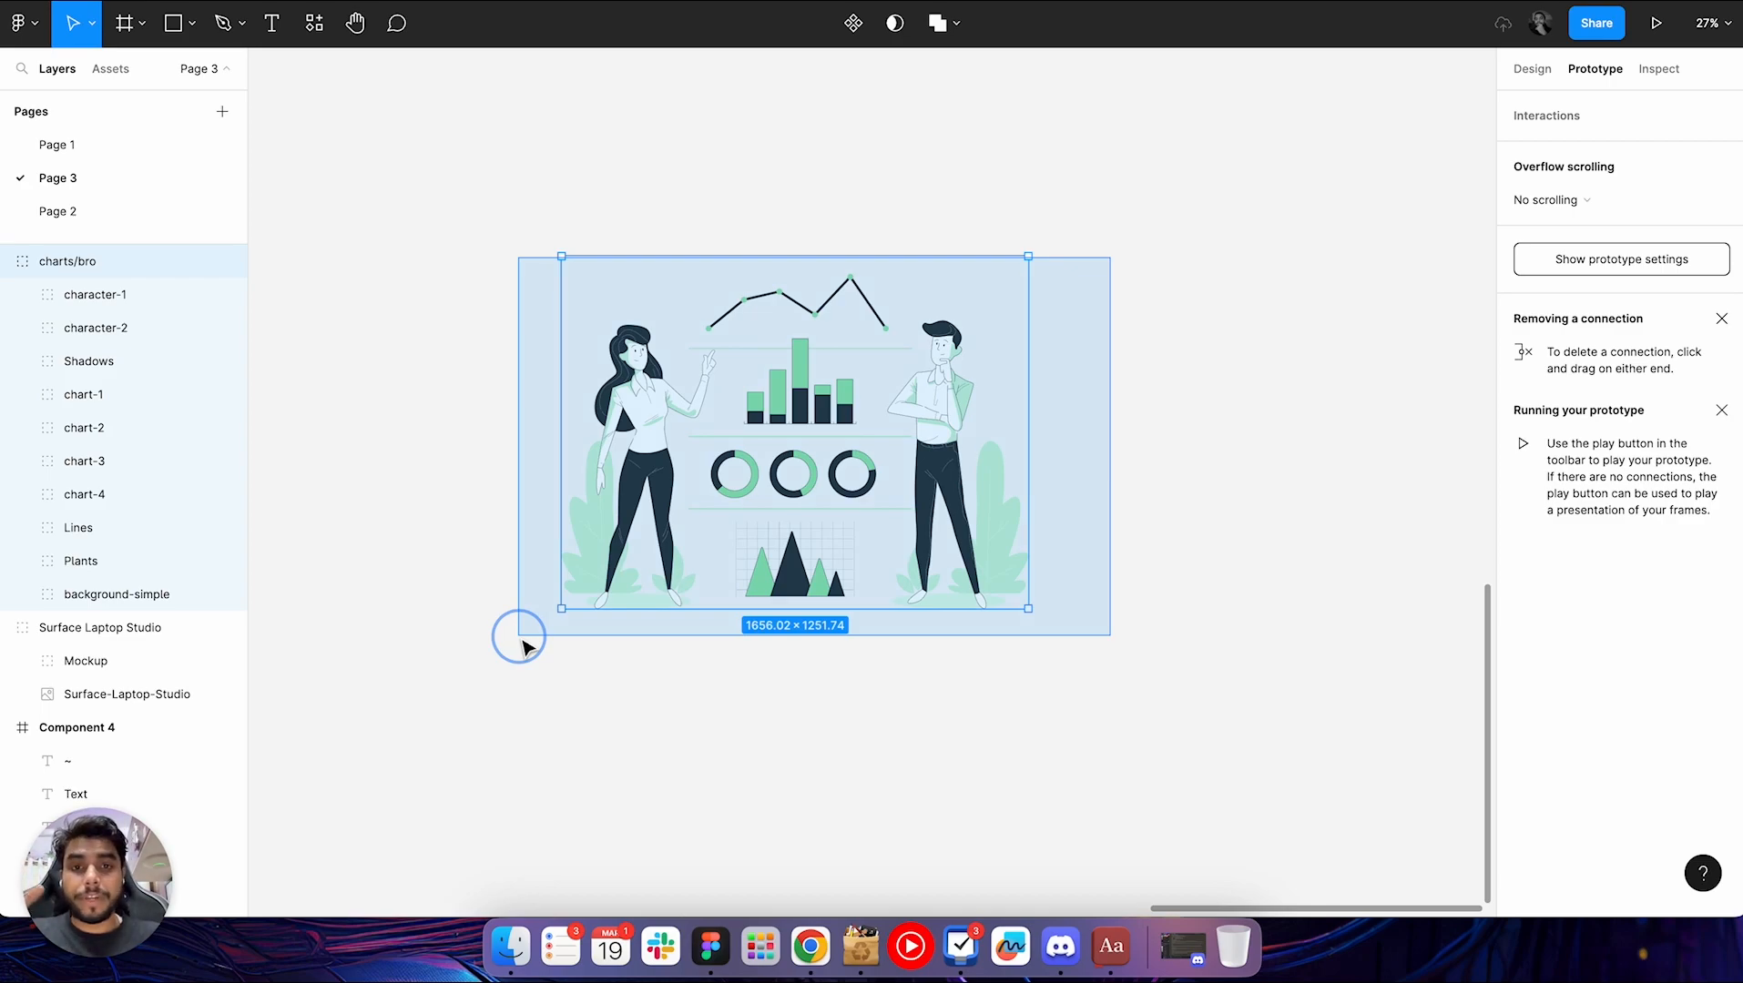
left_click_drag(519, 635, 519, 633)
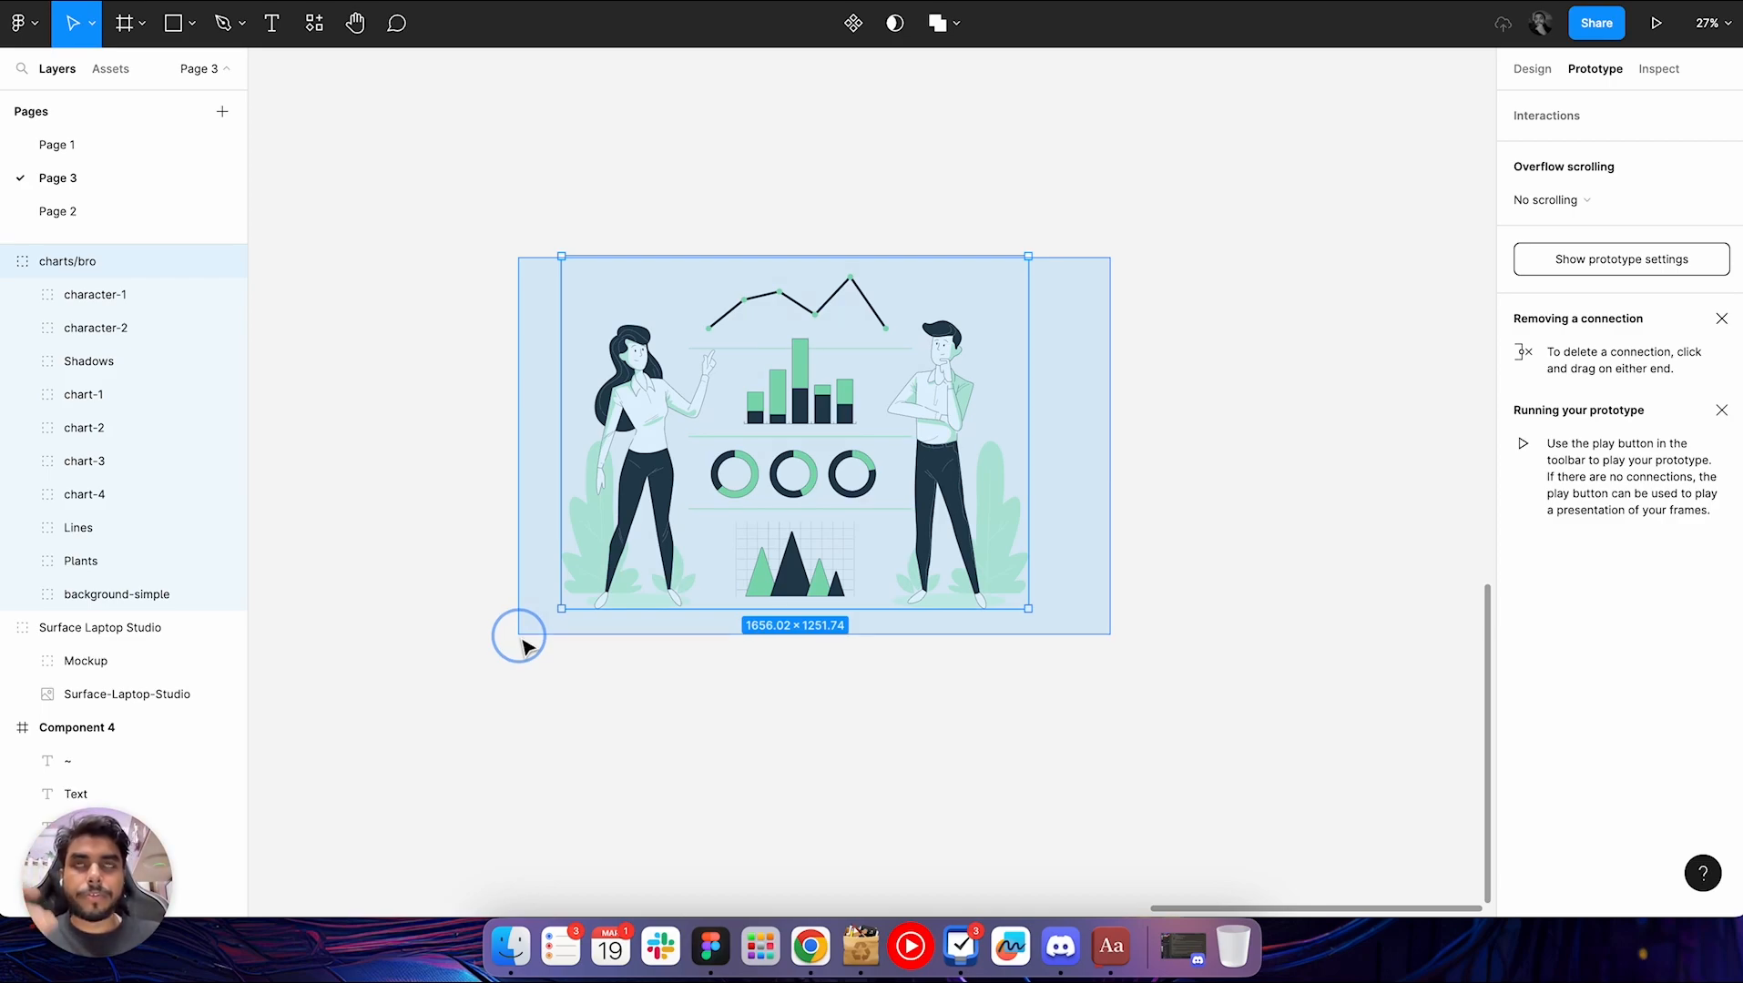
left_click_drag(518, 636, 521, 635)
left_click(563, 674)
left_click_drag(505, 307, 1267, 694)
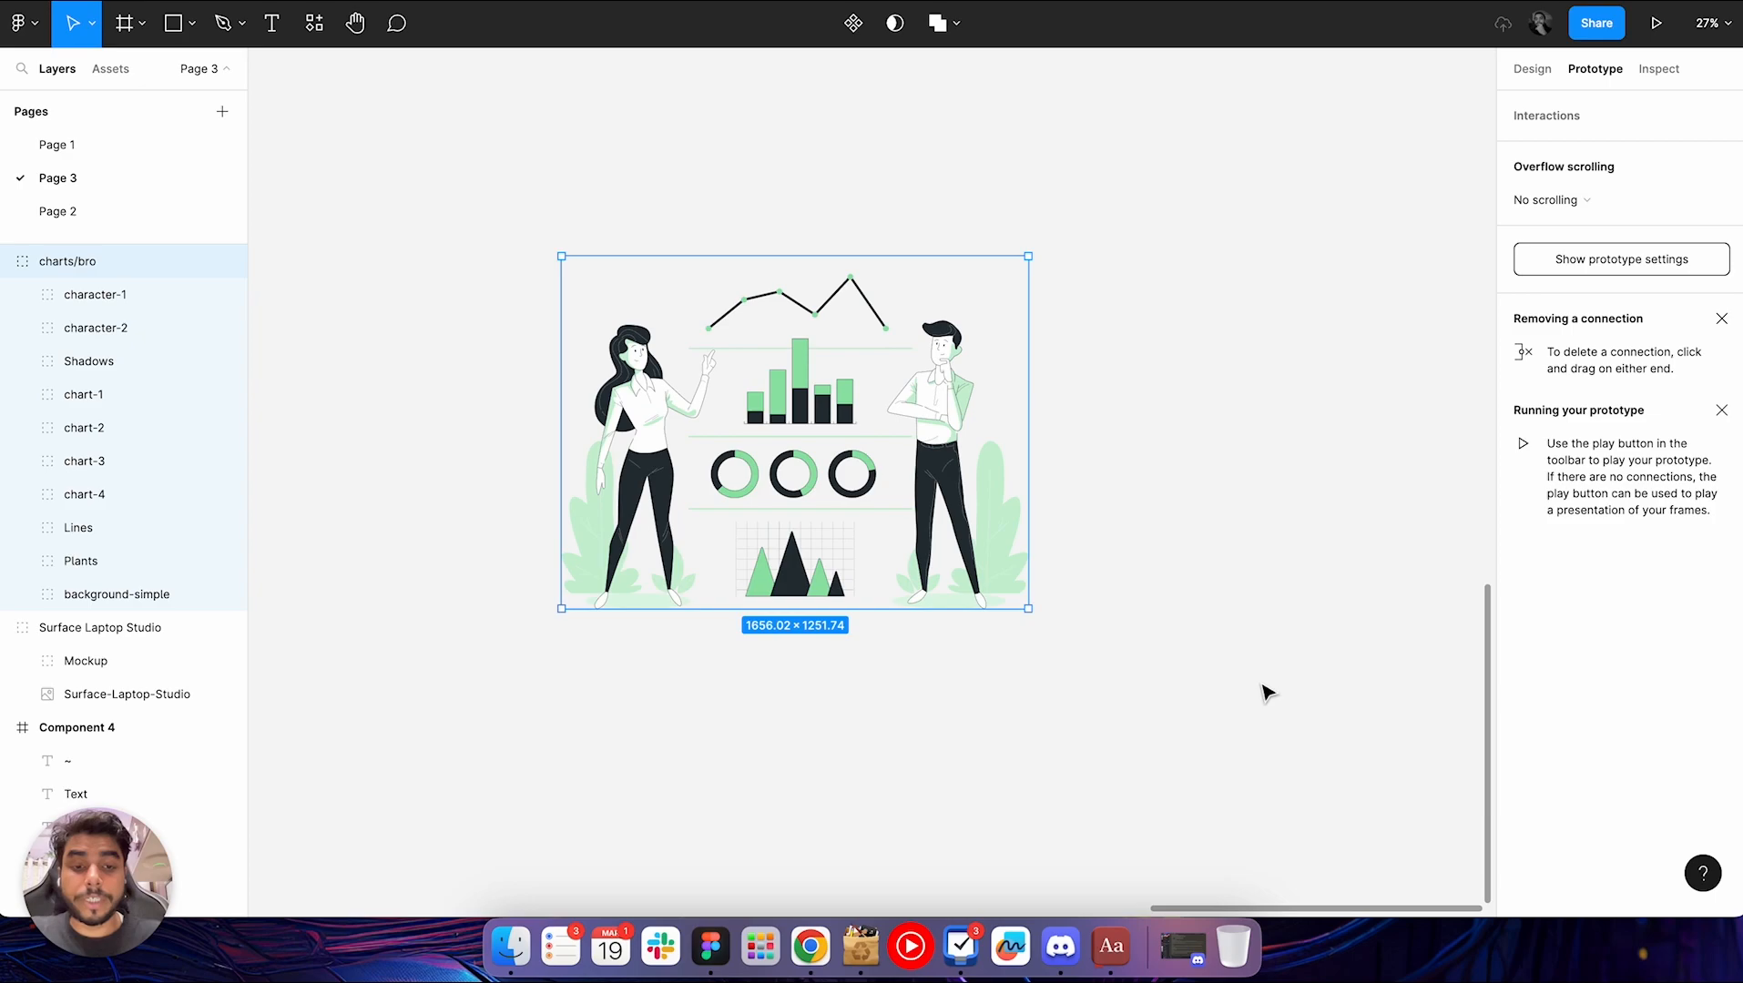
left_click(1198, 610)
Run the saved Blush plugin beside an empty area of the canvas and move its window aside
scroll(1198, 611, "right", 3)
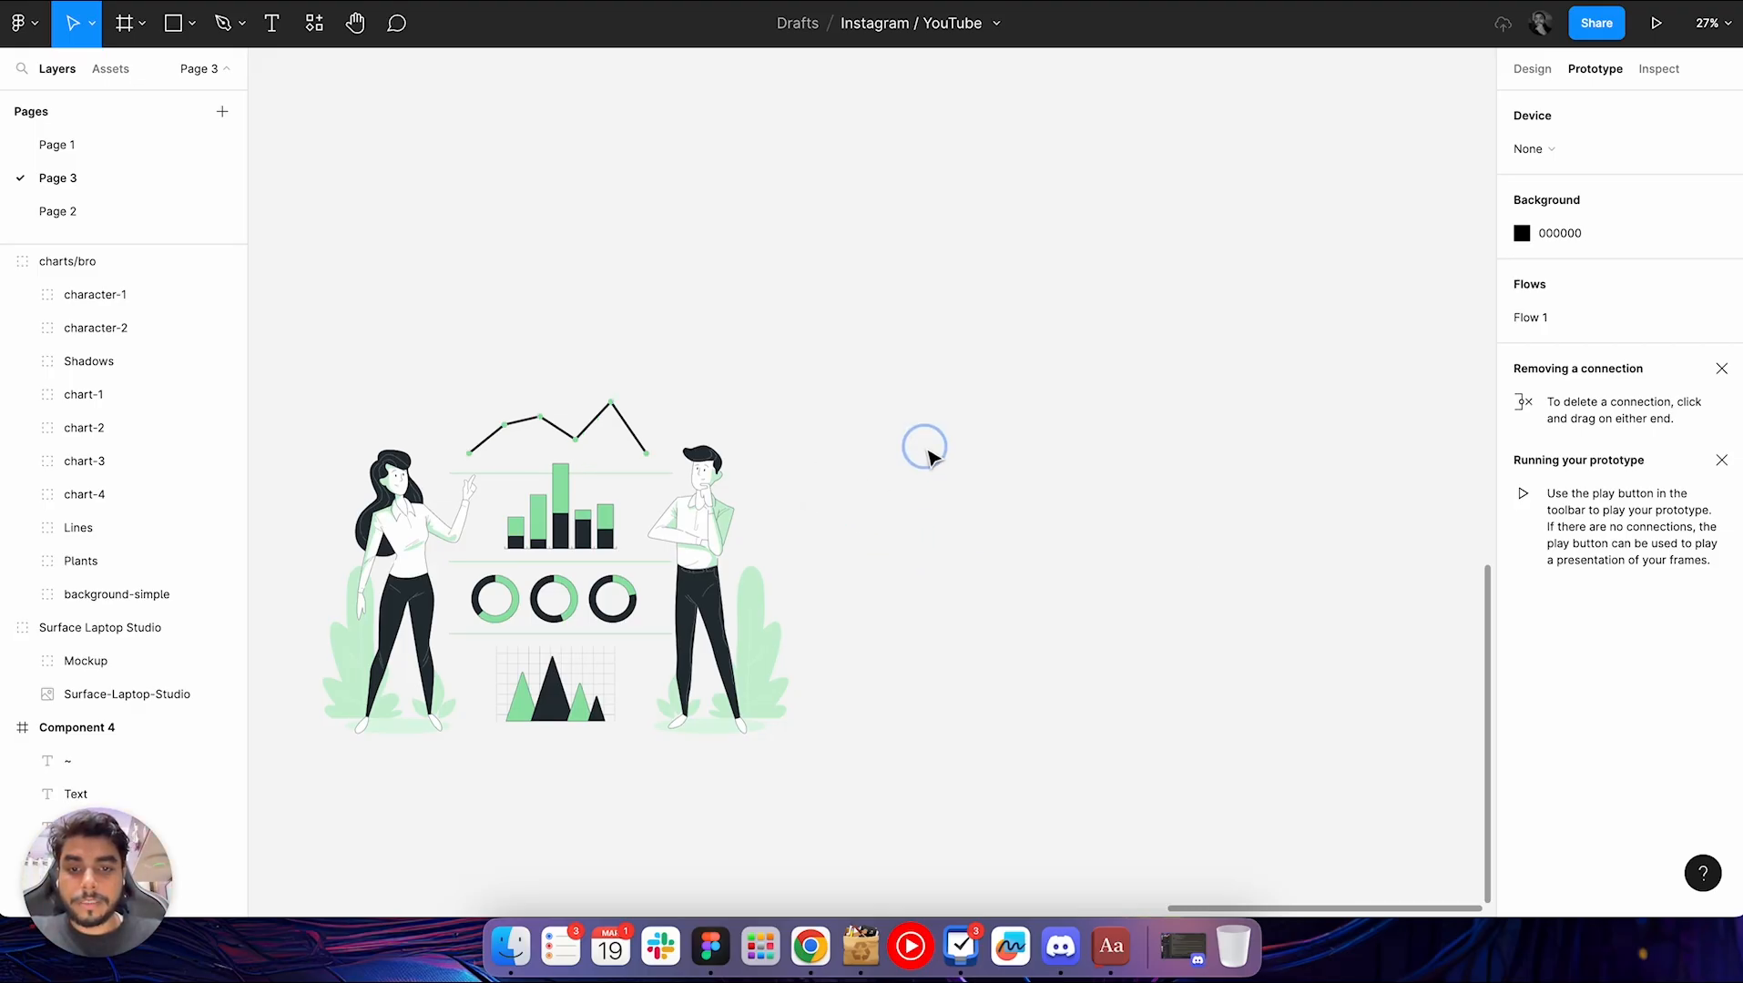
scroll(925, 451, "down", 5)
scroll(925, 451, "right", 4)
scroll(930, 455, "down", 3)
scroll(931, 456, "right", 5)
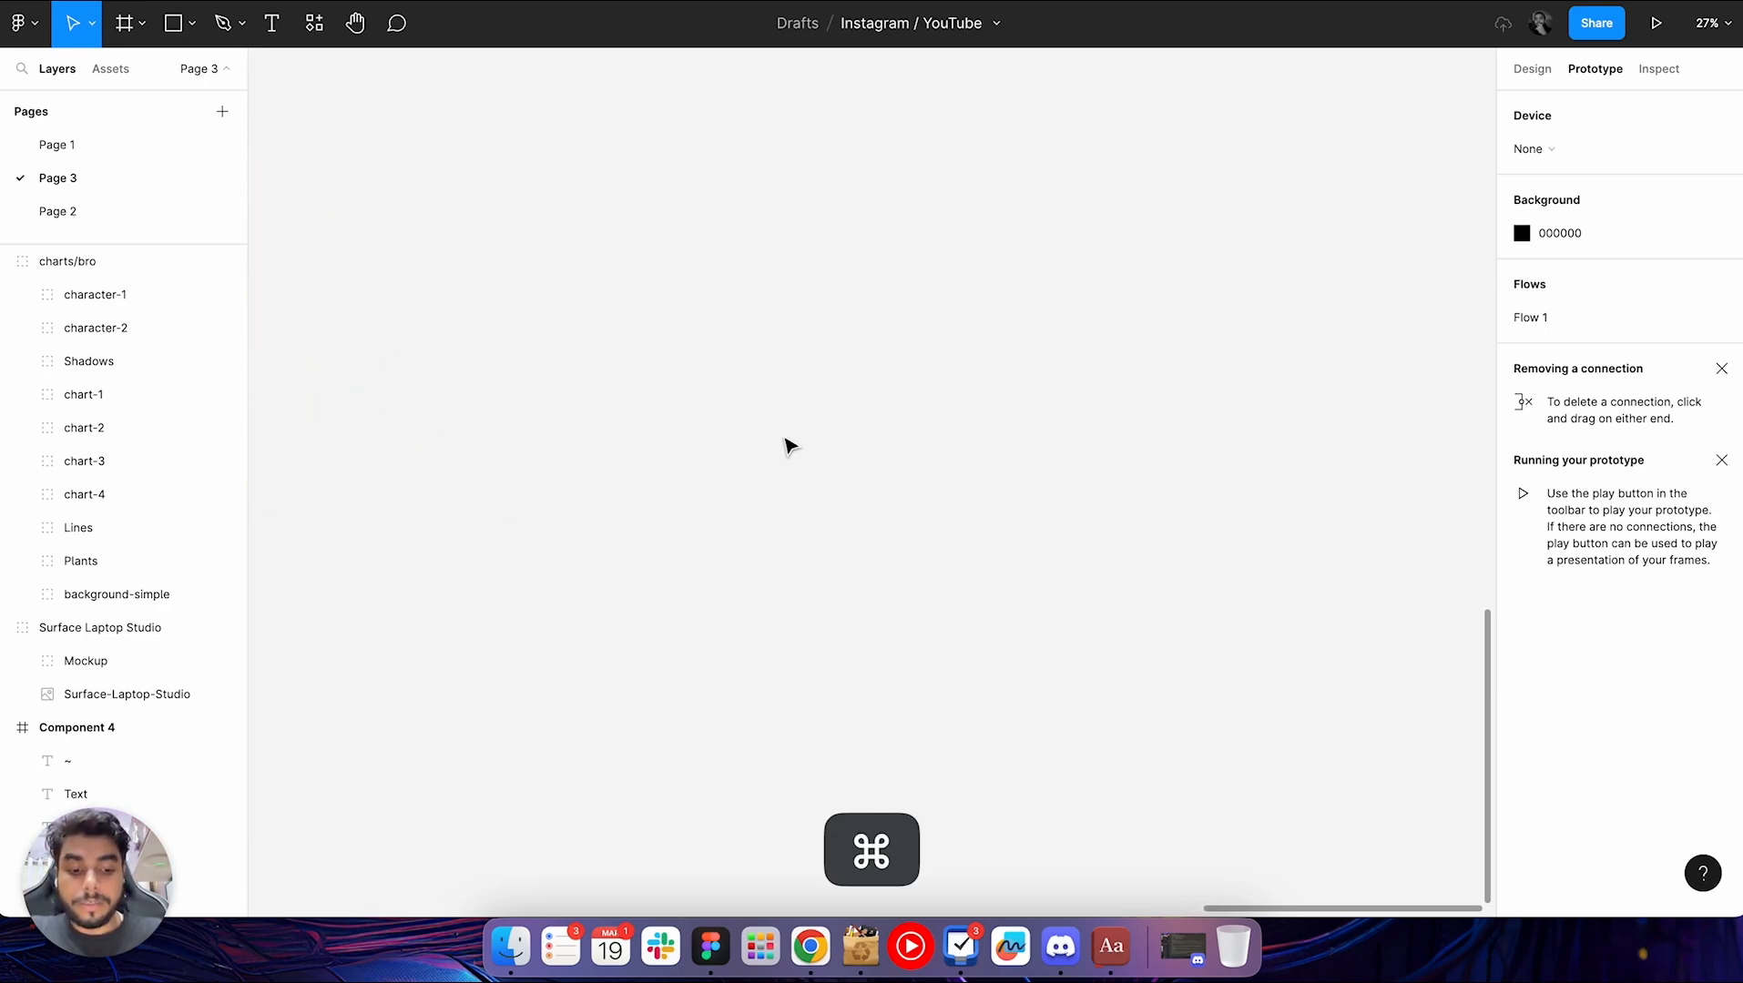
key("super+slash")
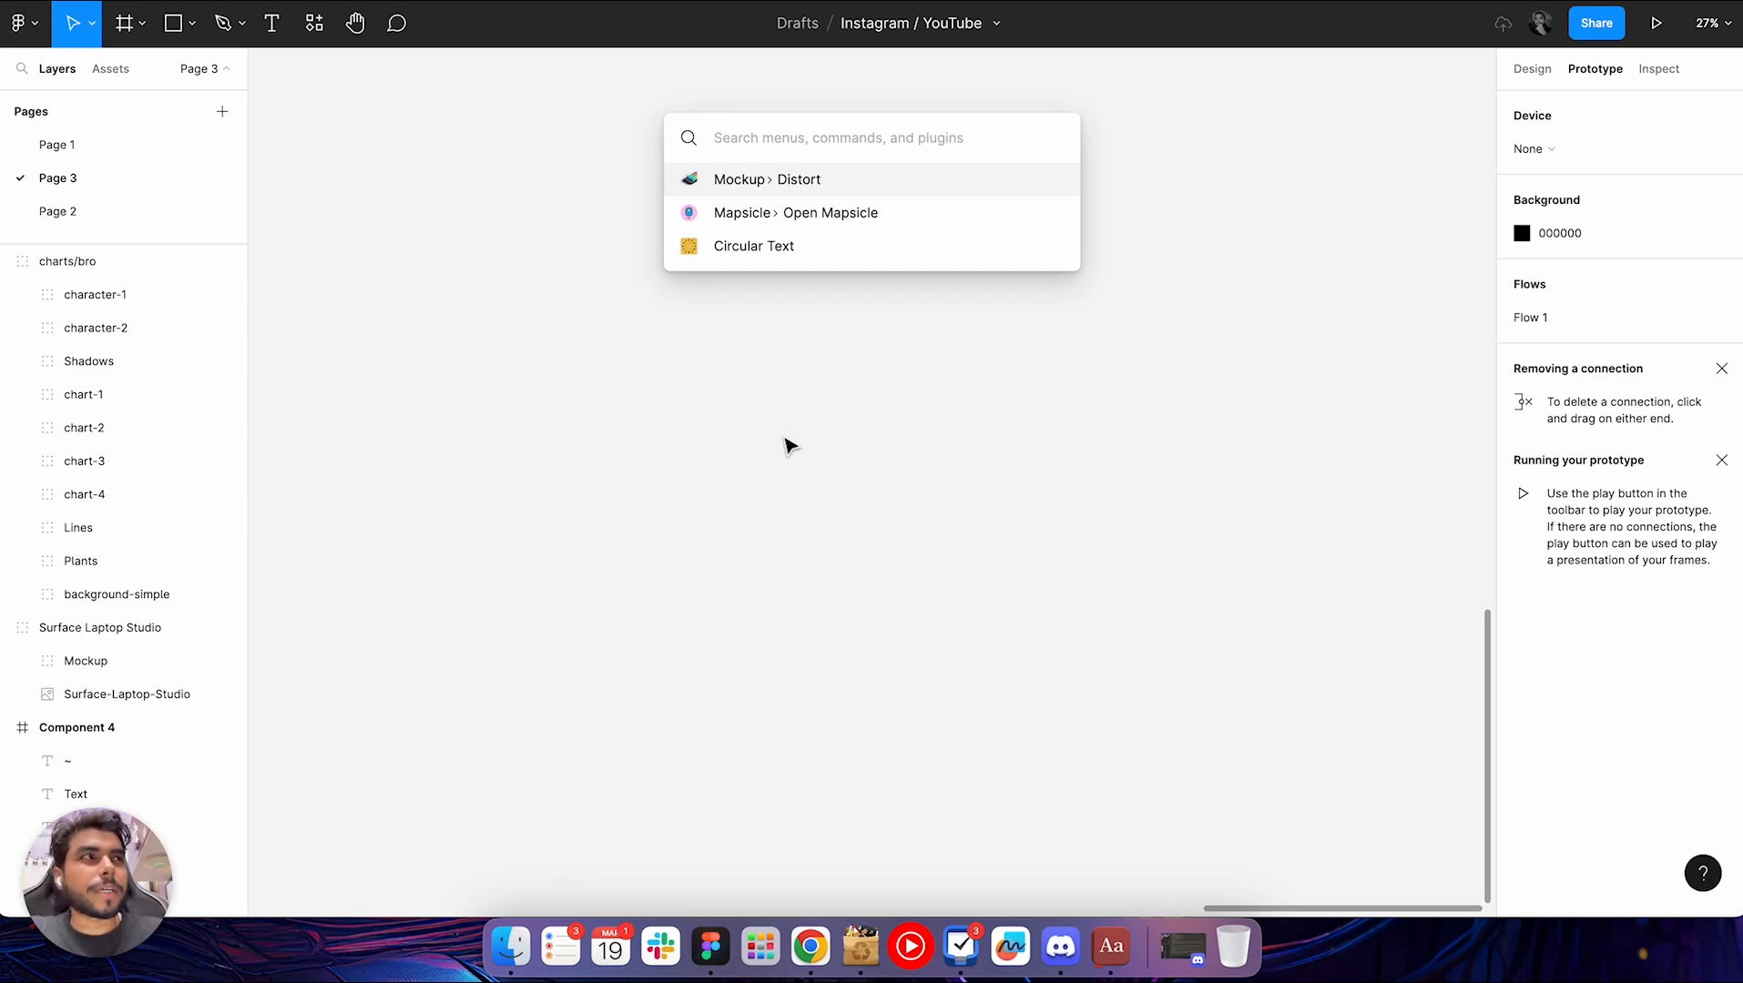
left_click(785, 439)
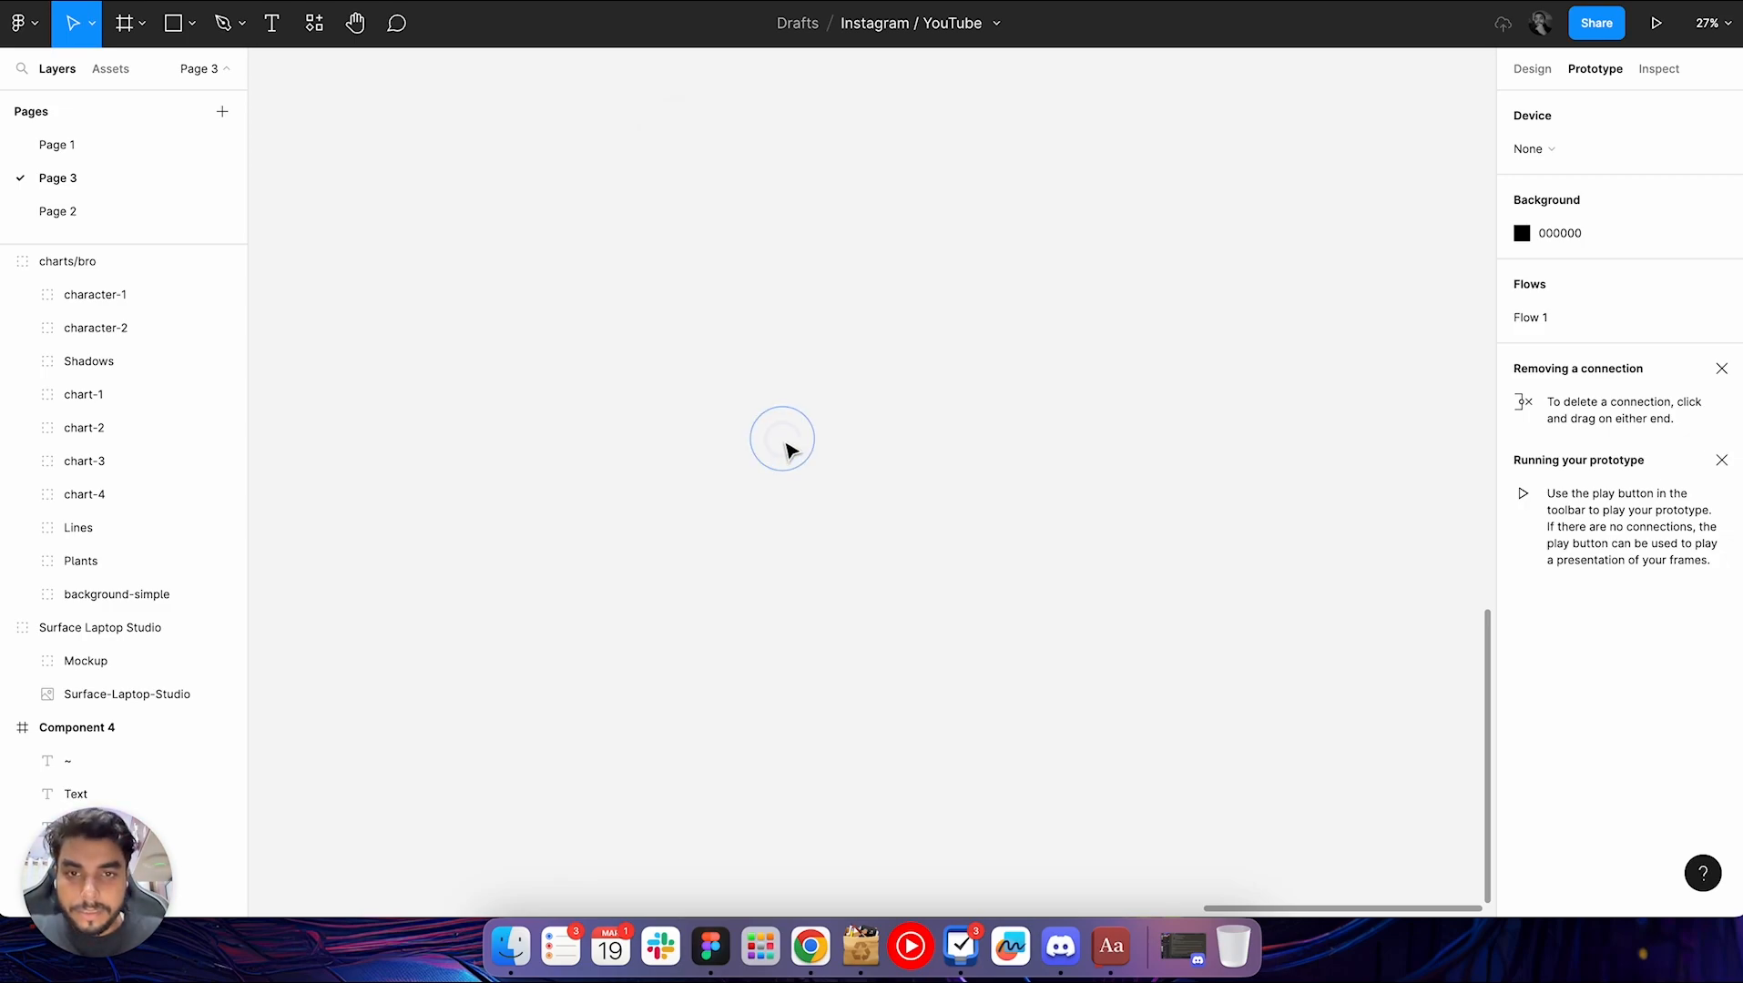
right_click(785, 439)
mouse_move(970, 646)
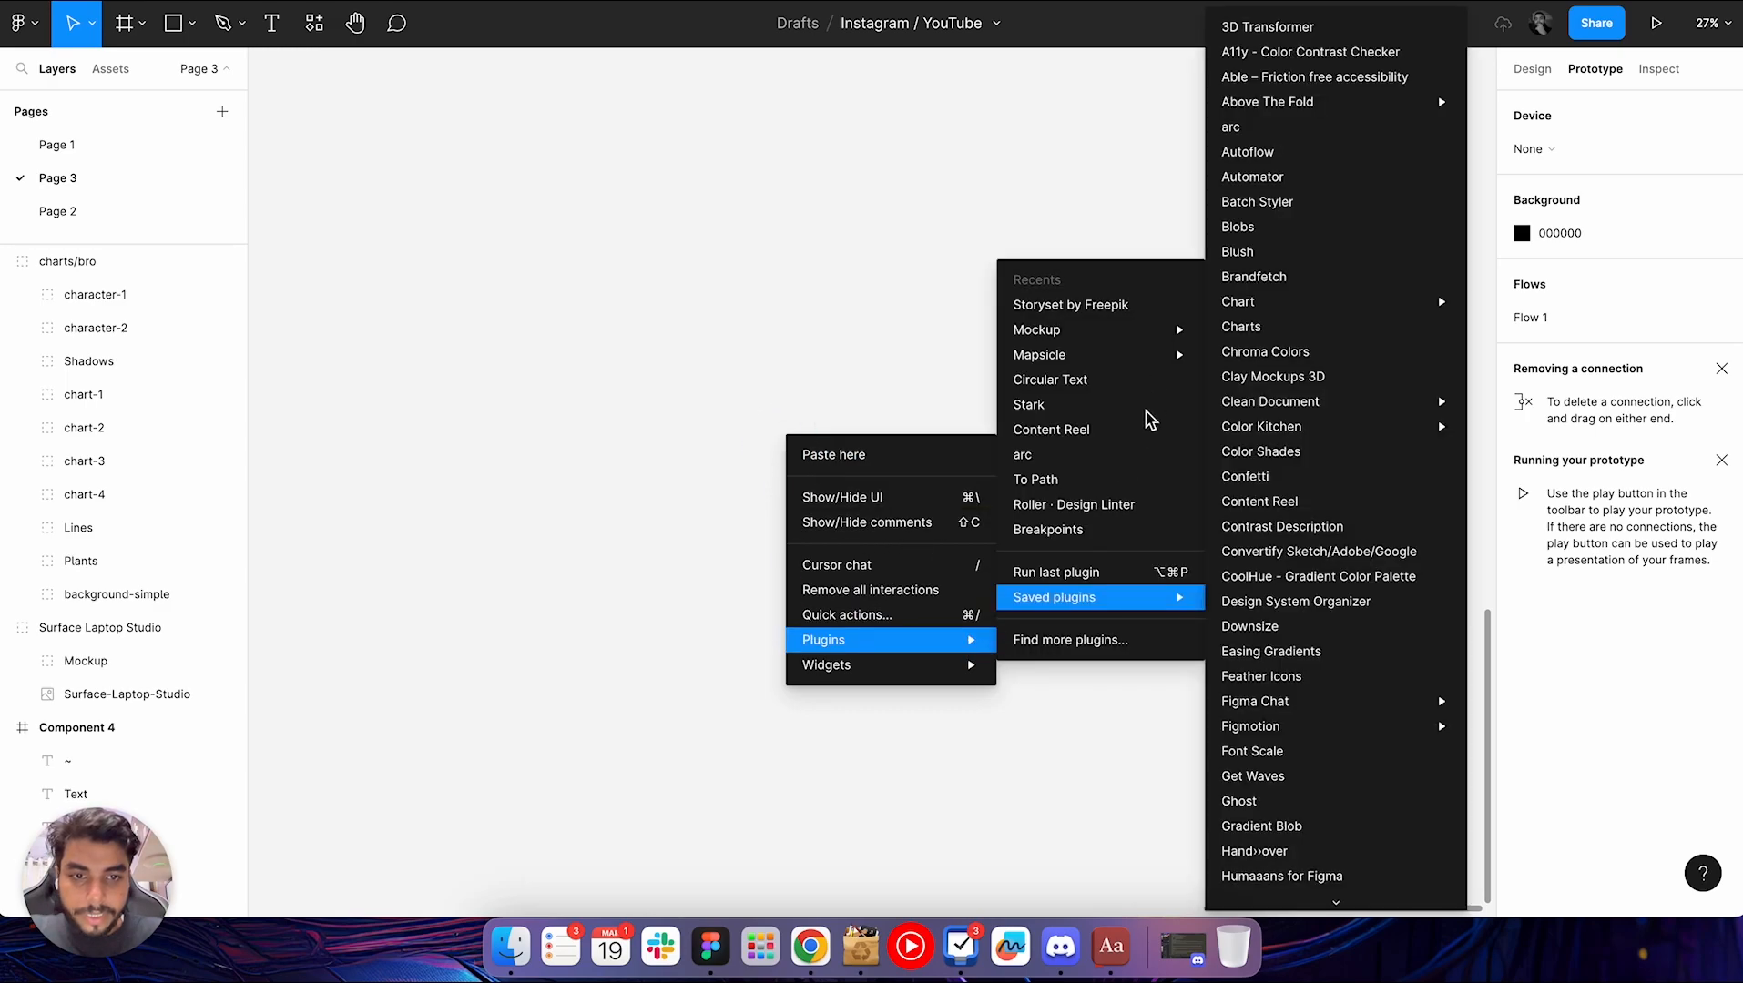
mouse_move(1088, 601)
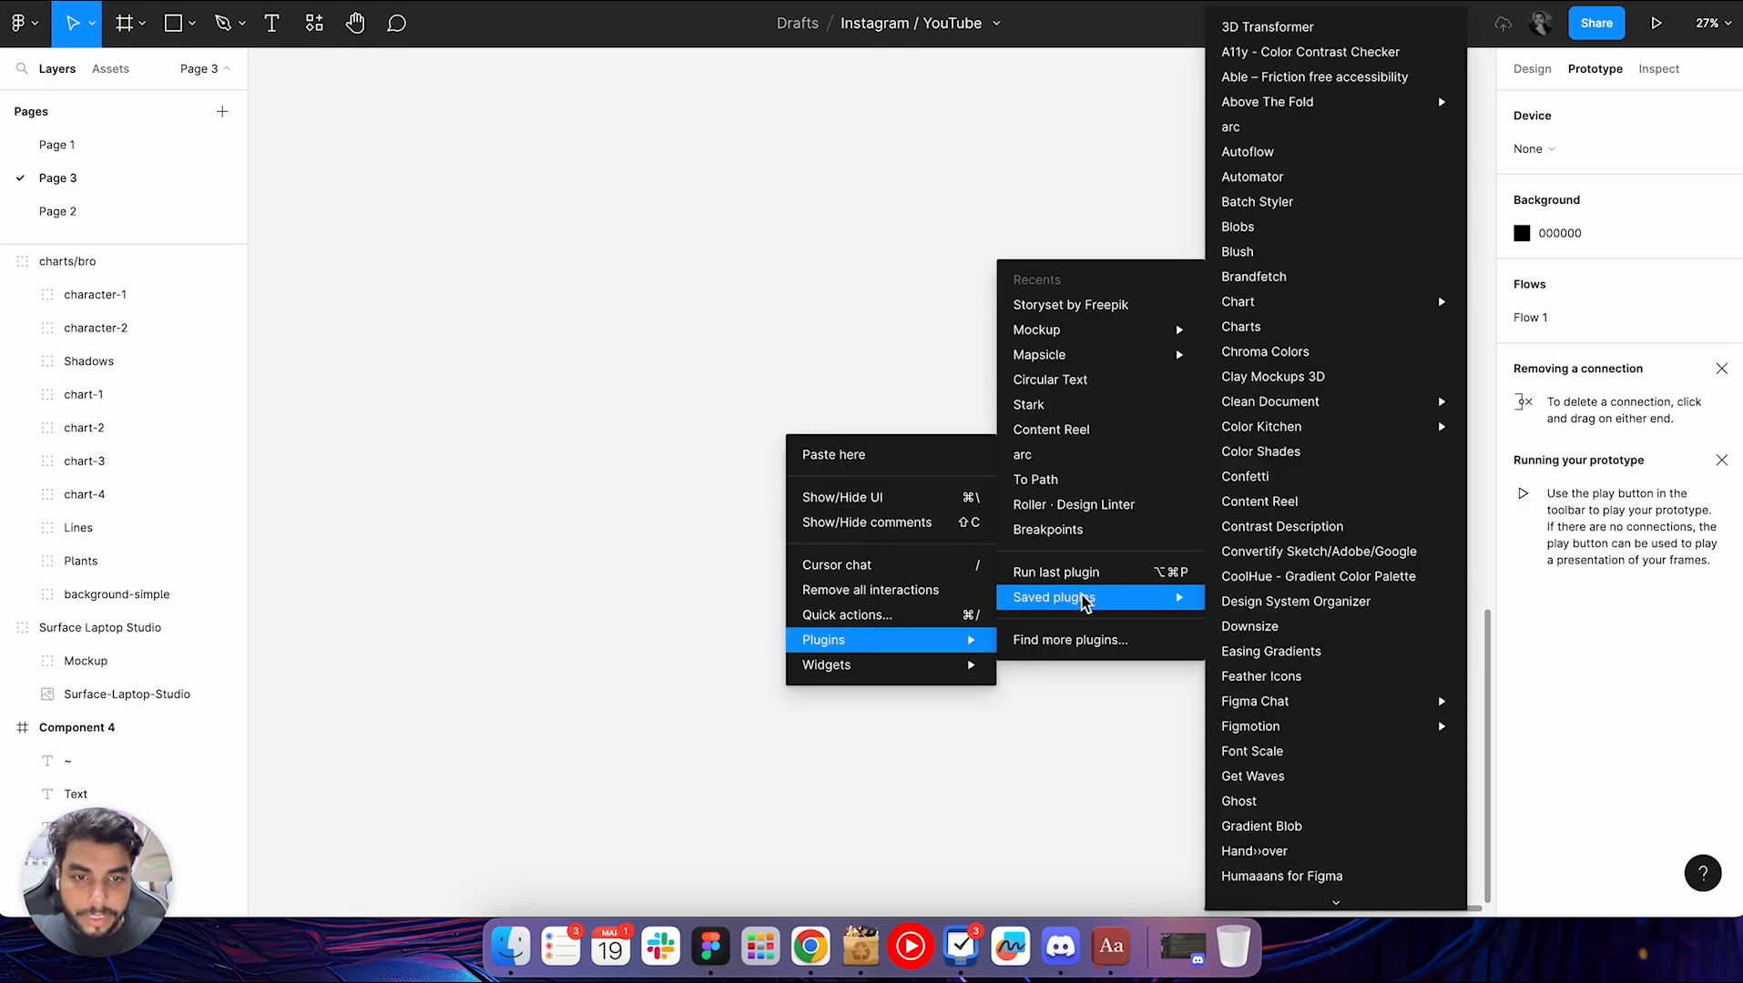
left_click(1270, 252)
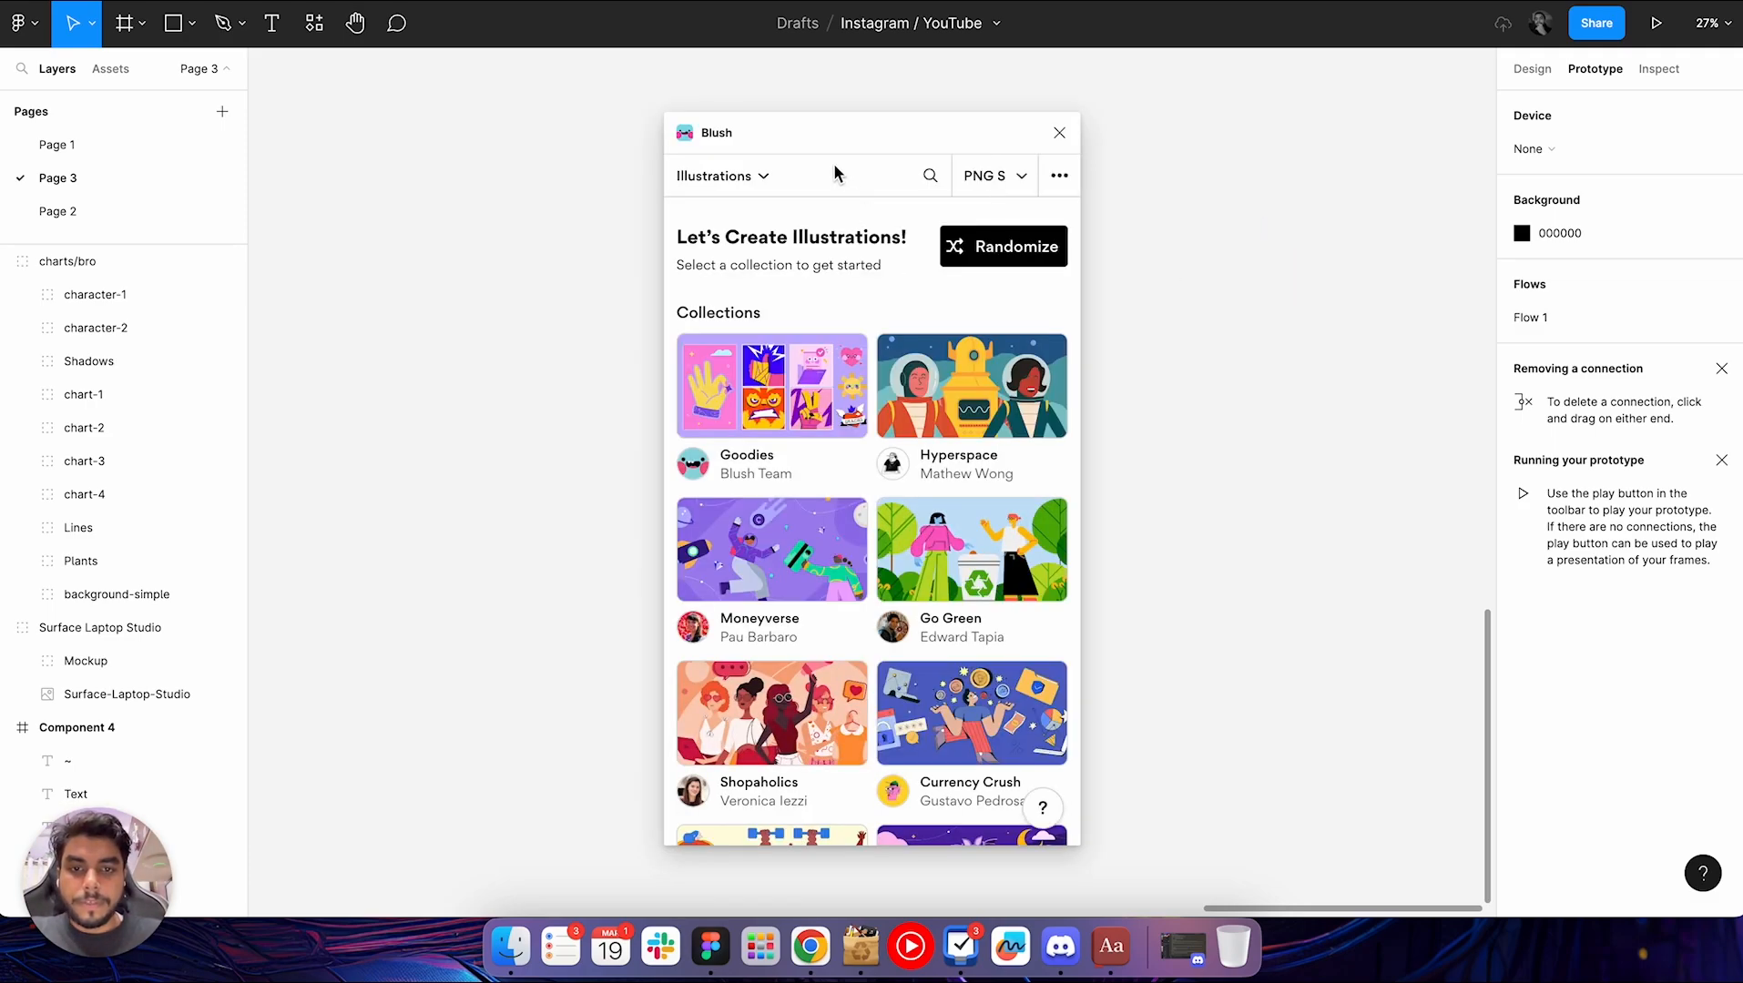
left_click_drag(871, 140, 428, 98)
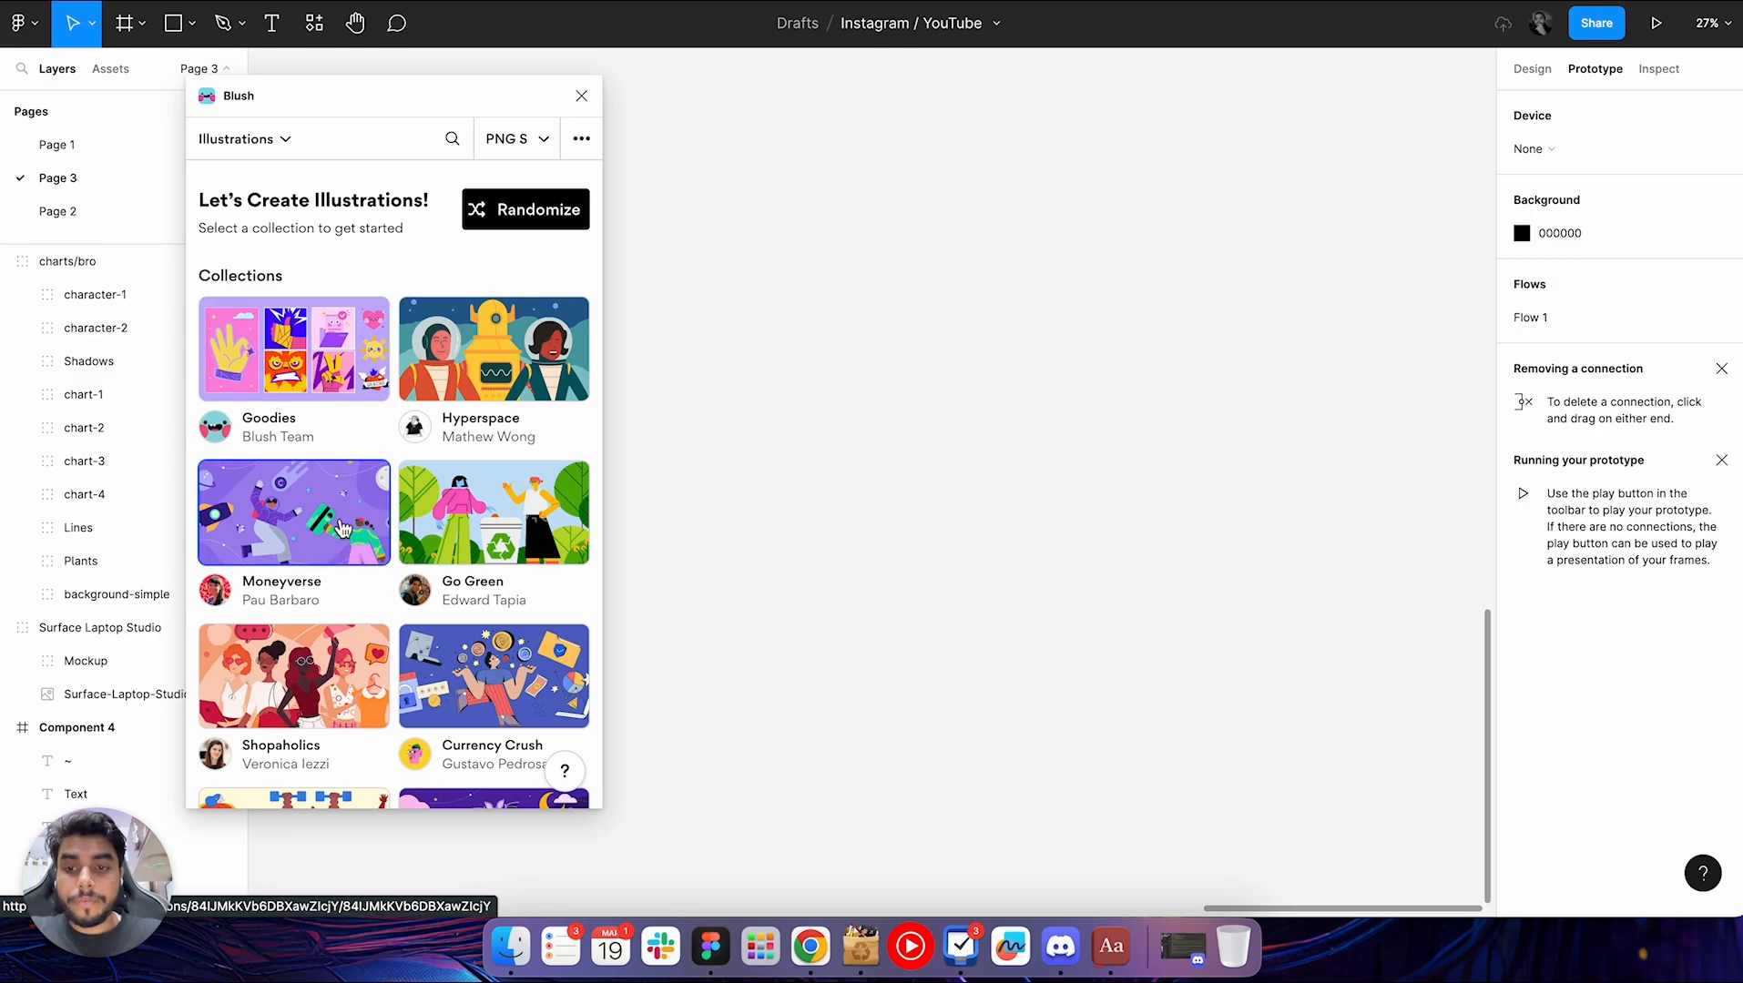
Search the Blush illustration collections for "avatar" and open the Avatars collection
scroll(342, 529, "down", 1)
scroll(342, 529, "up", 1)
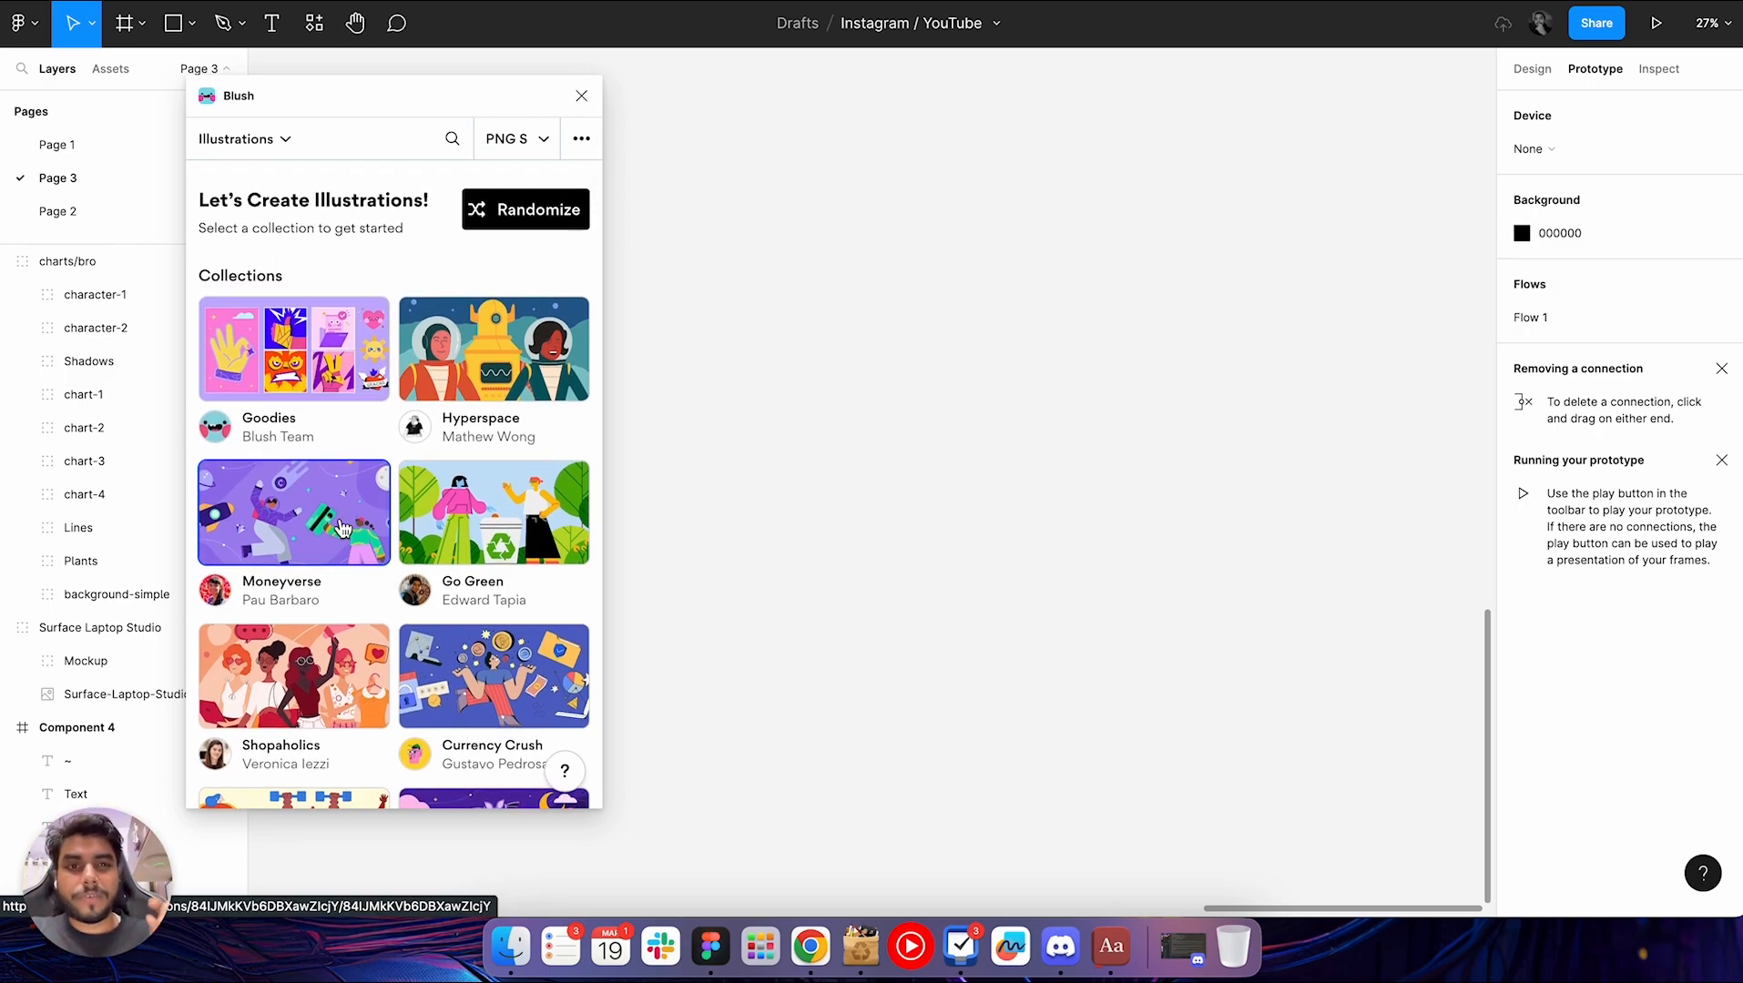
scroll(403, 557, "down", 5)
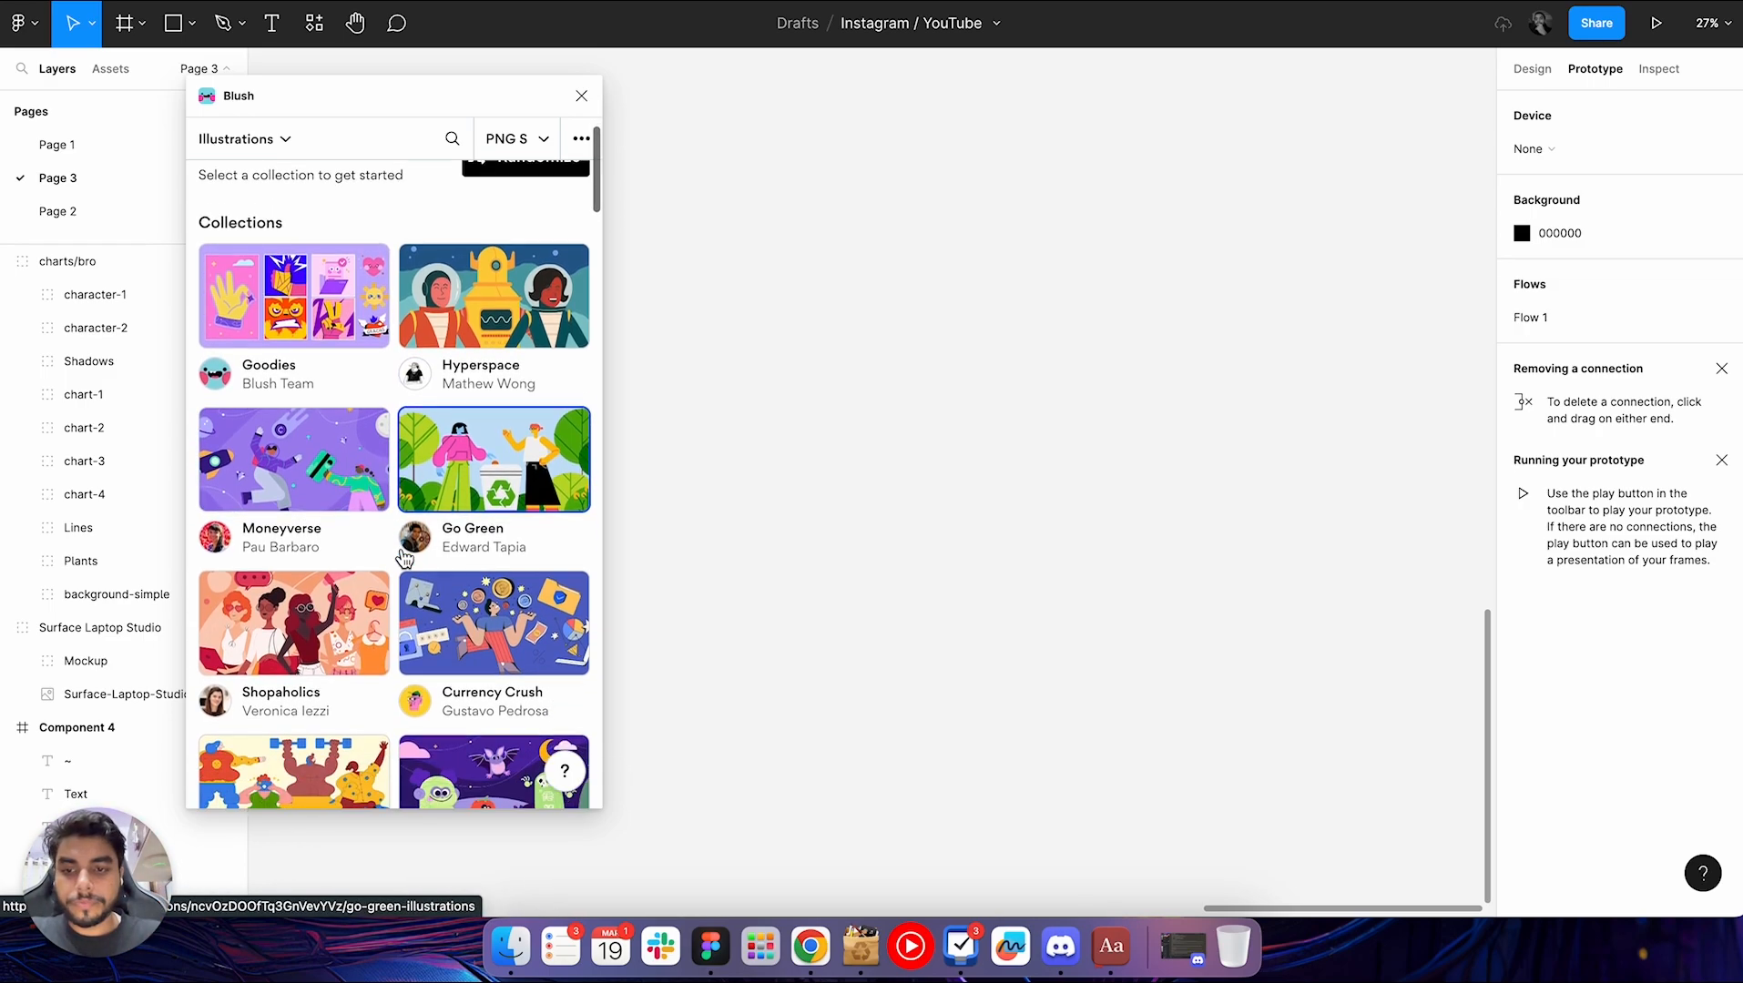
scroll(403, 557, "down", 10)
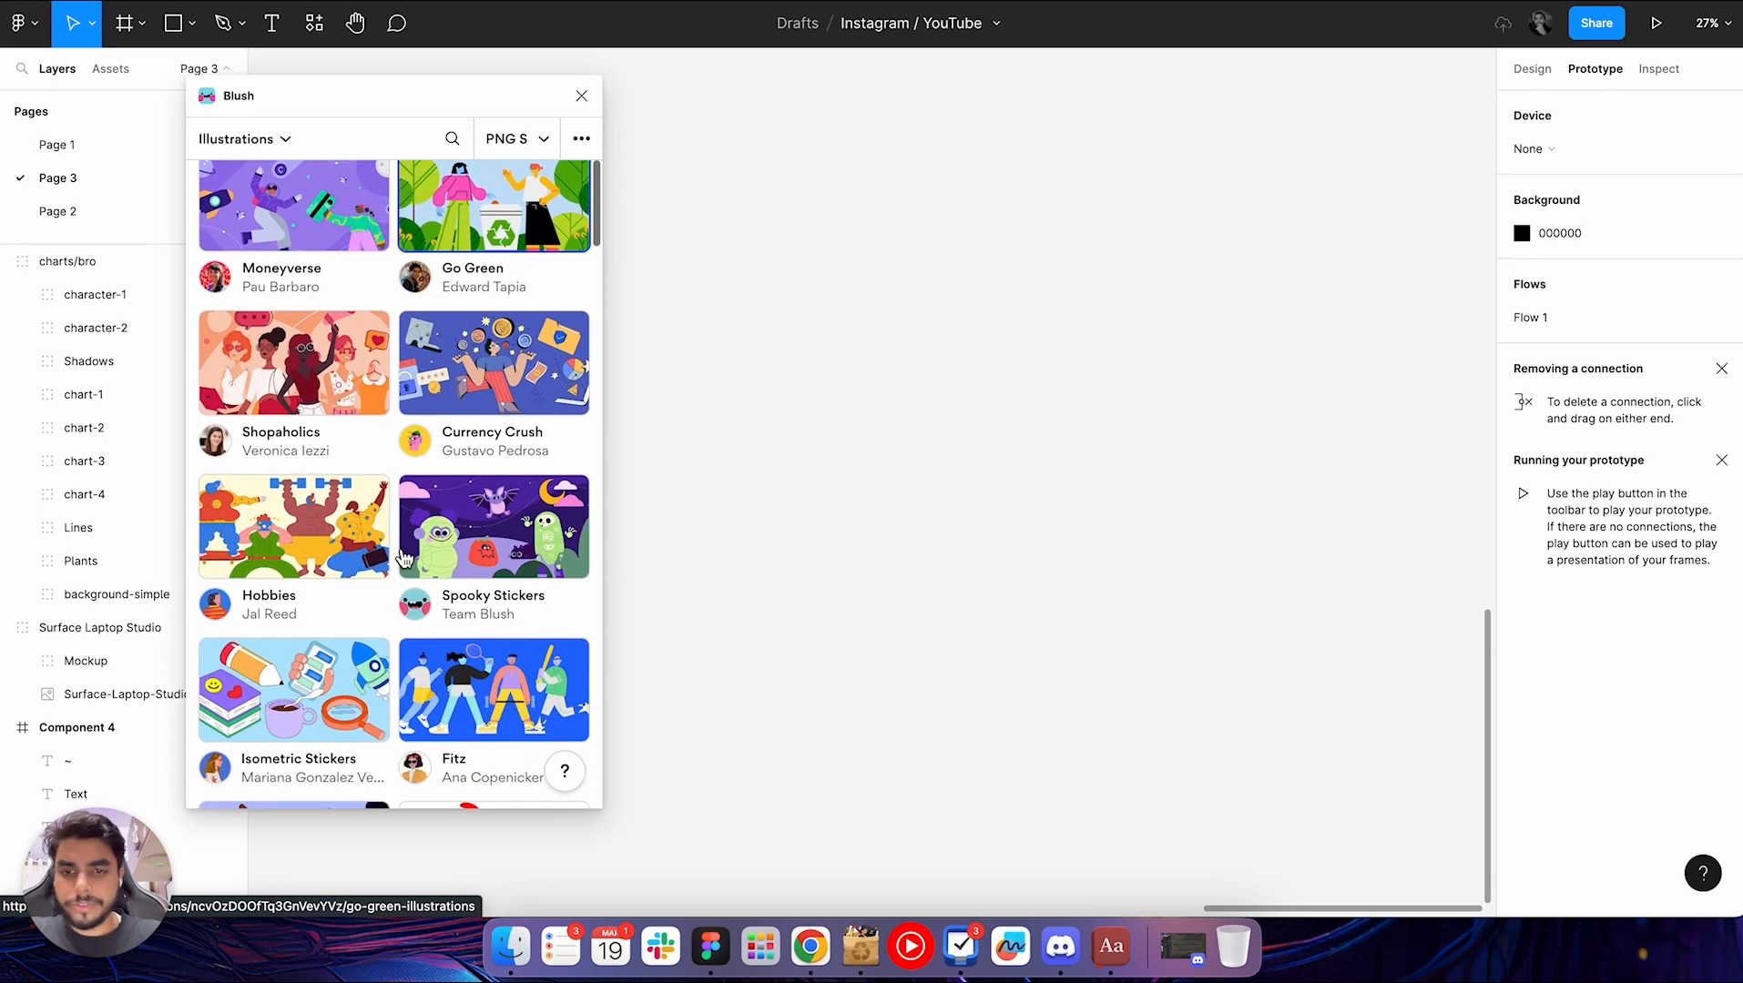
scroll(404, 557, "down", 3)
scroll(373, 364, "up", 15)
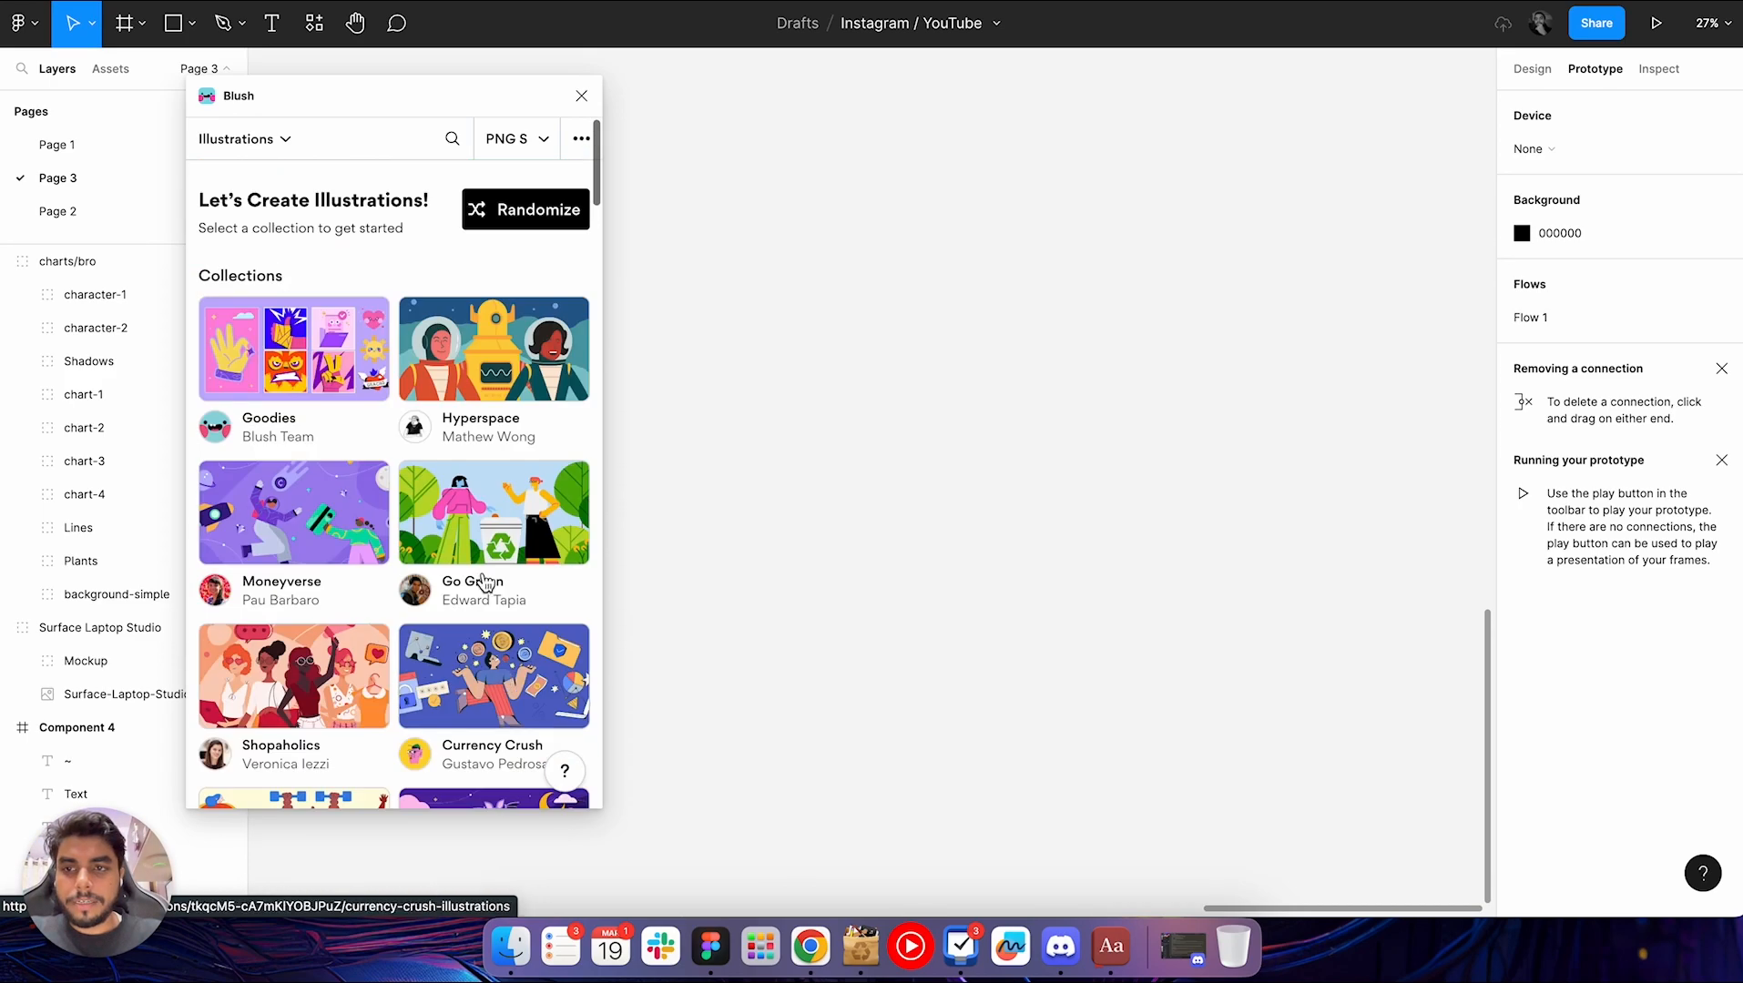
left_click(449, 144)
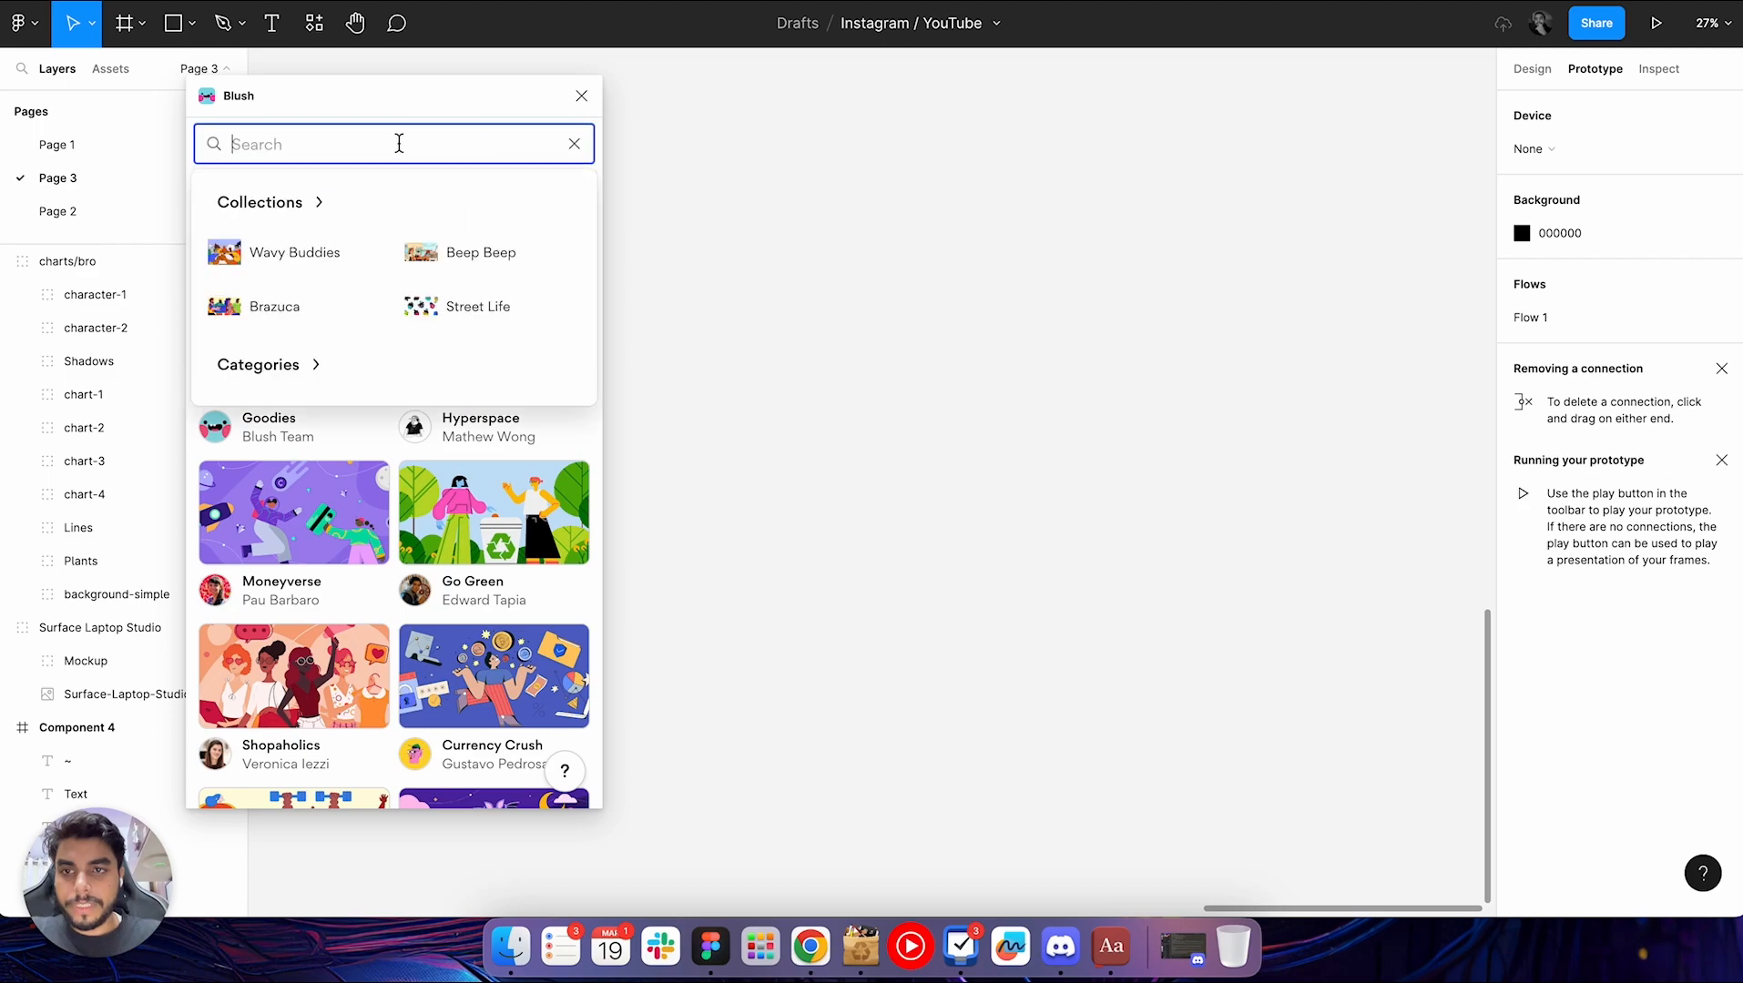
type("avar")
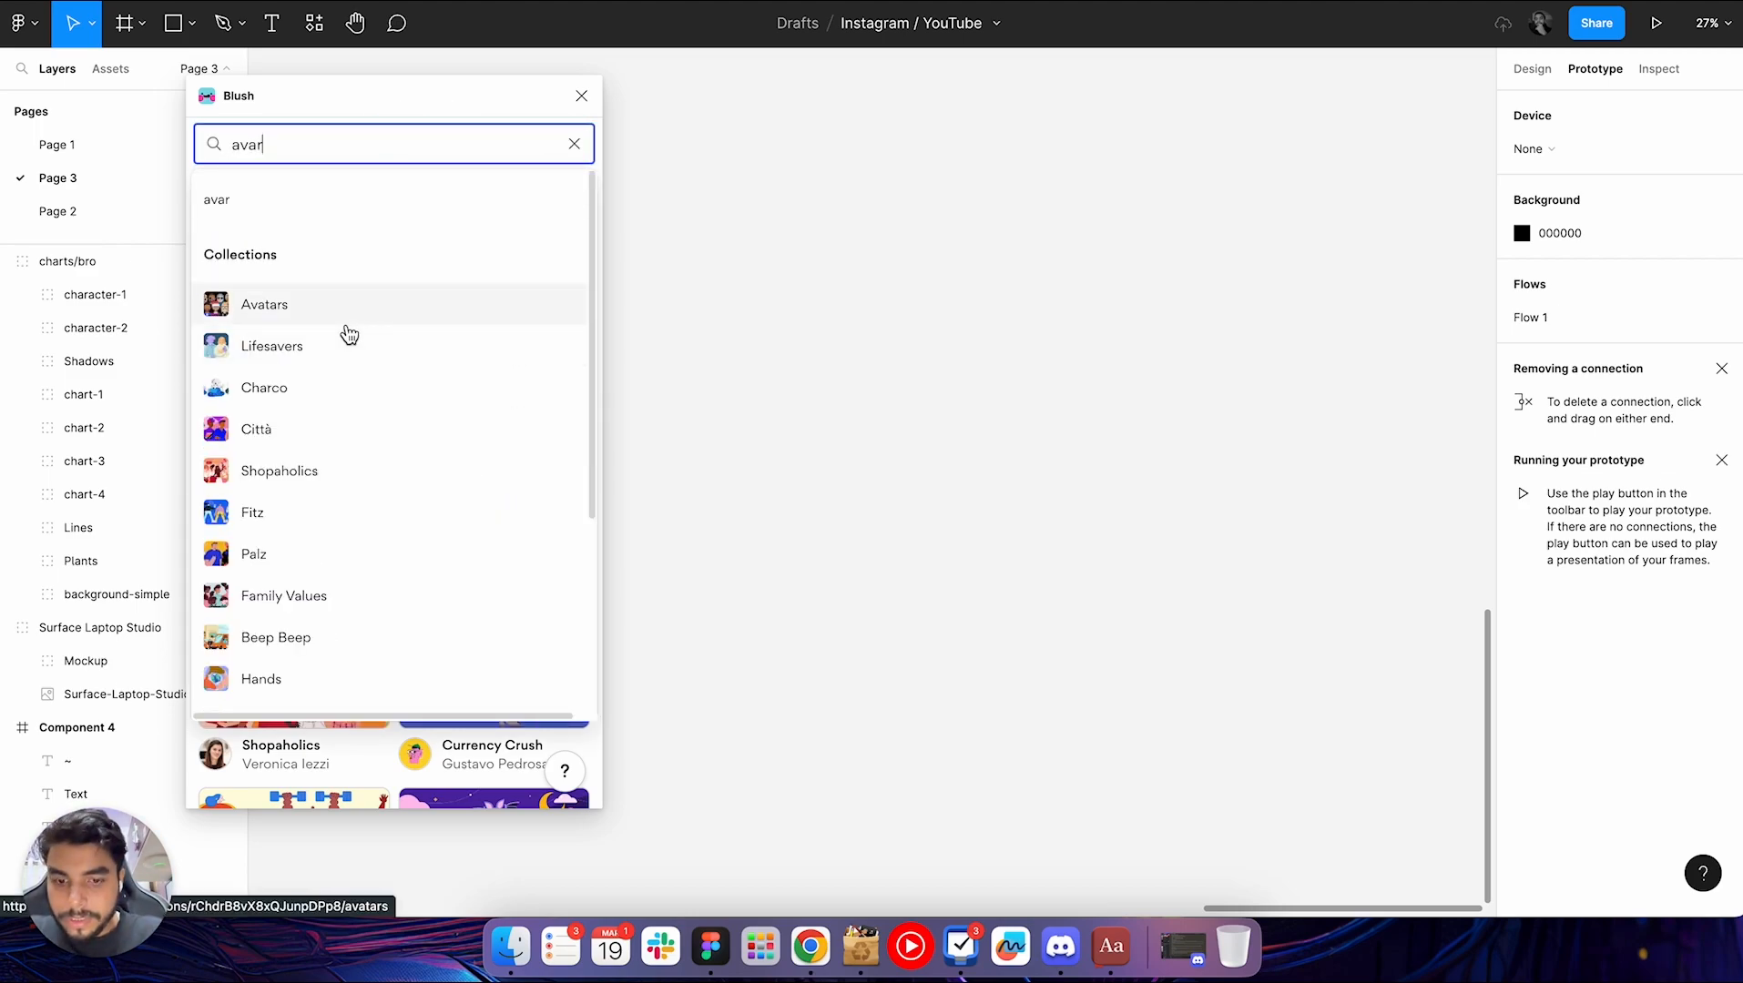
key("BackSpace")
type("tar")
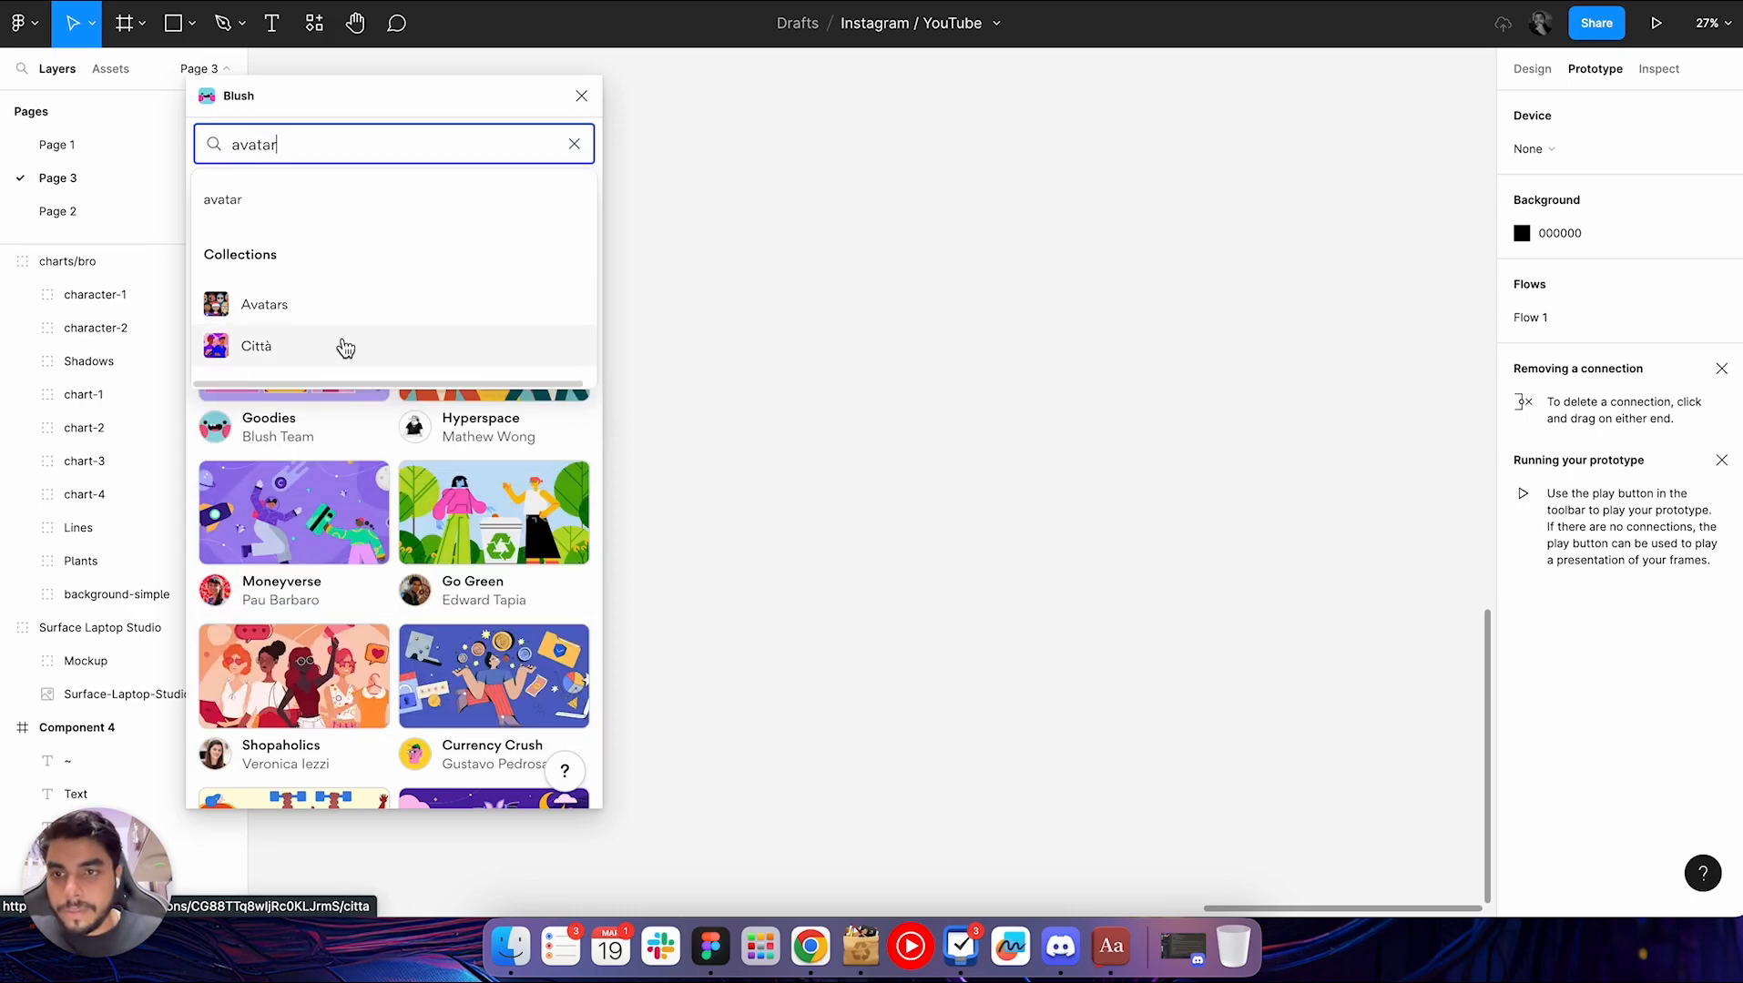
left_click(256, 307)
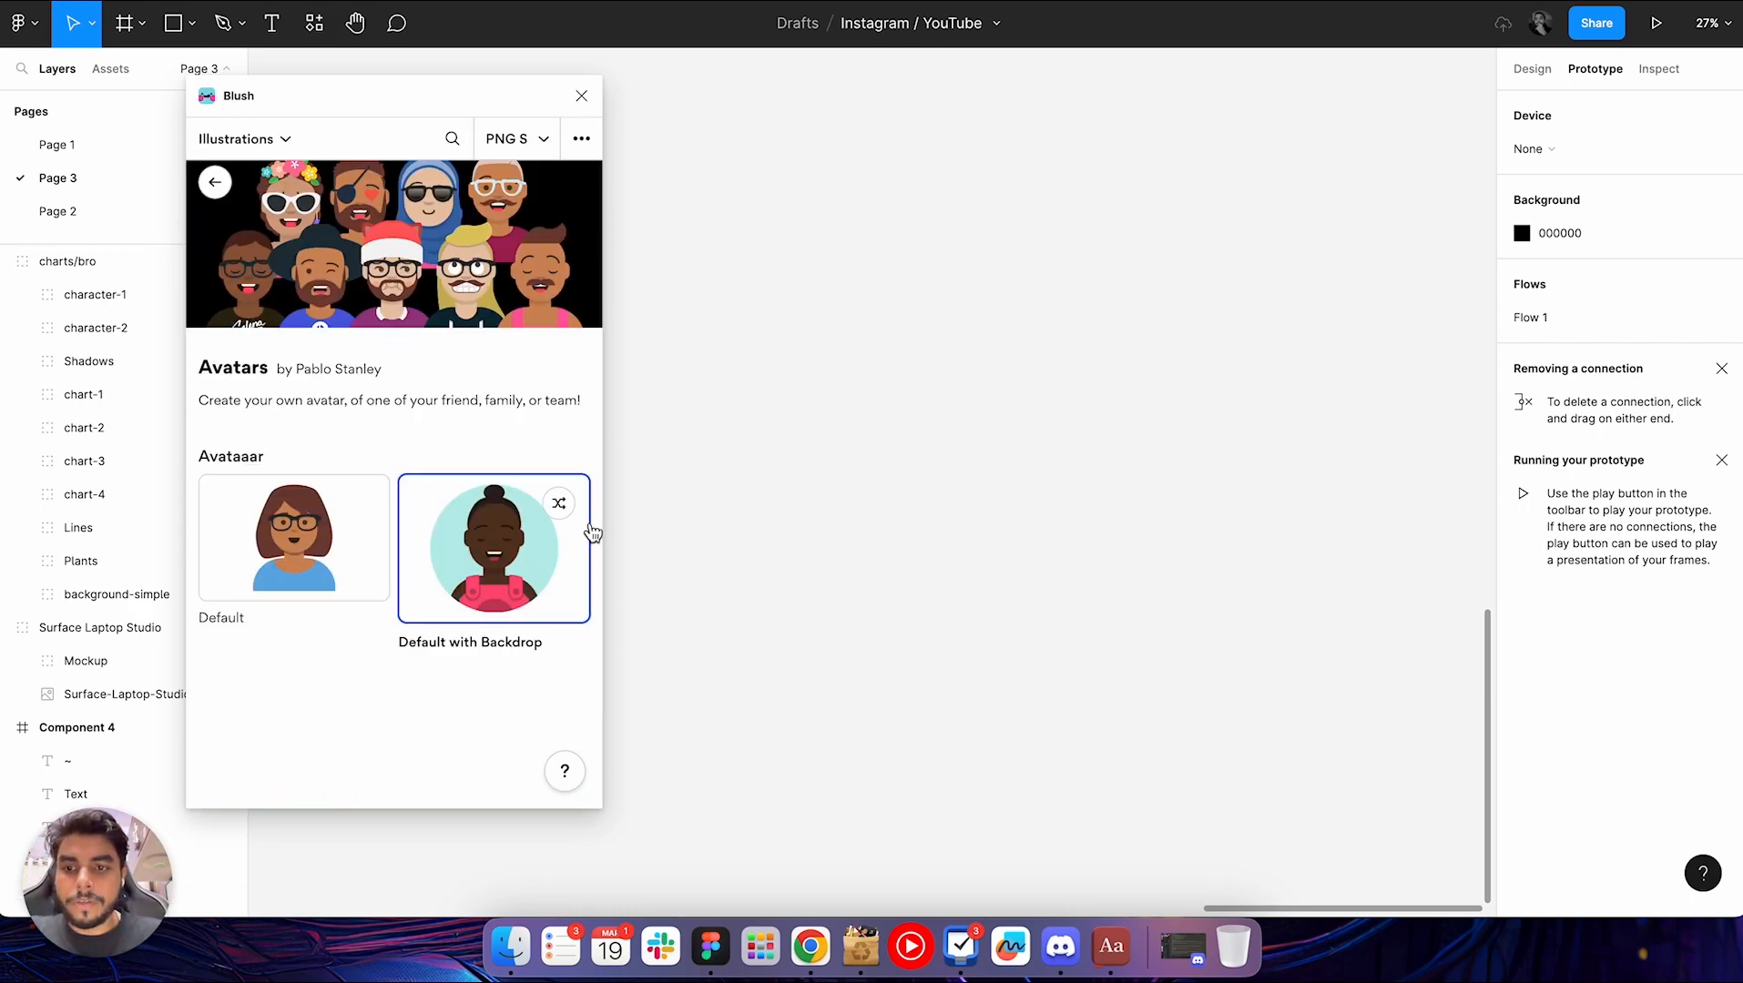
Draw a square of about 1138 × 1138 on the empty canvas and fill it with the Default with Backdrop avatar
left_click(845, 452)
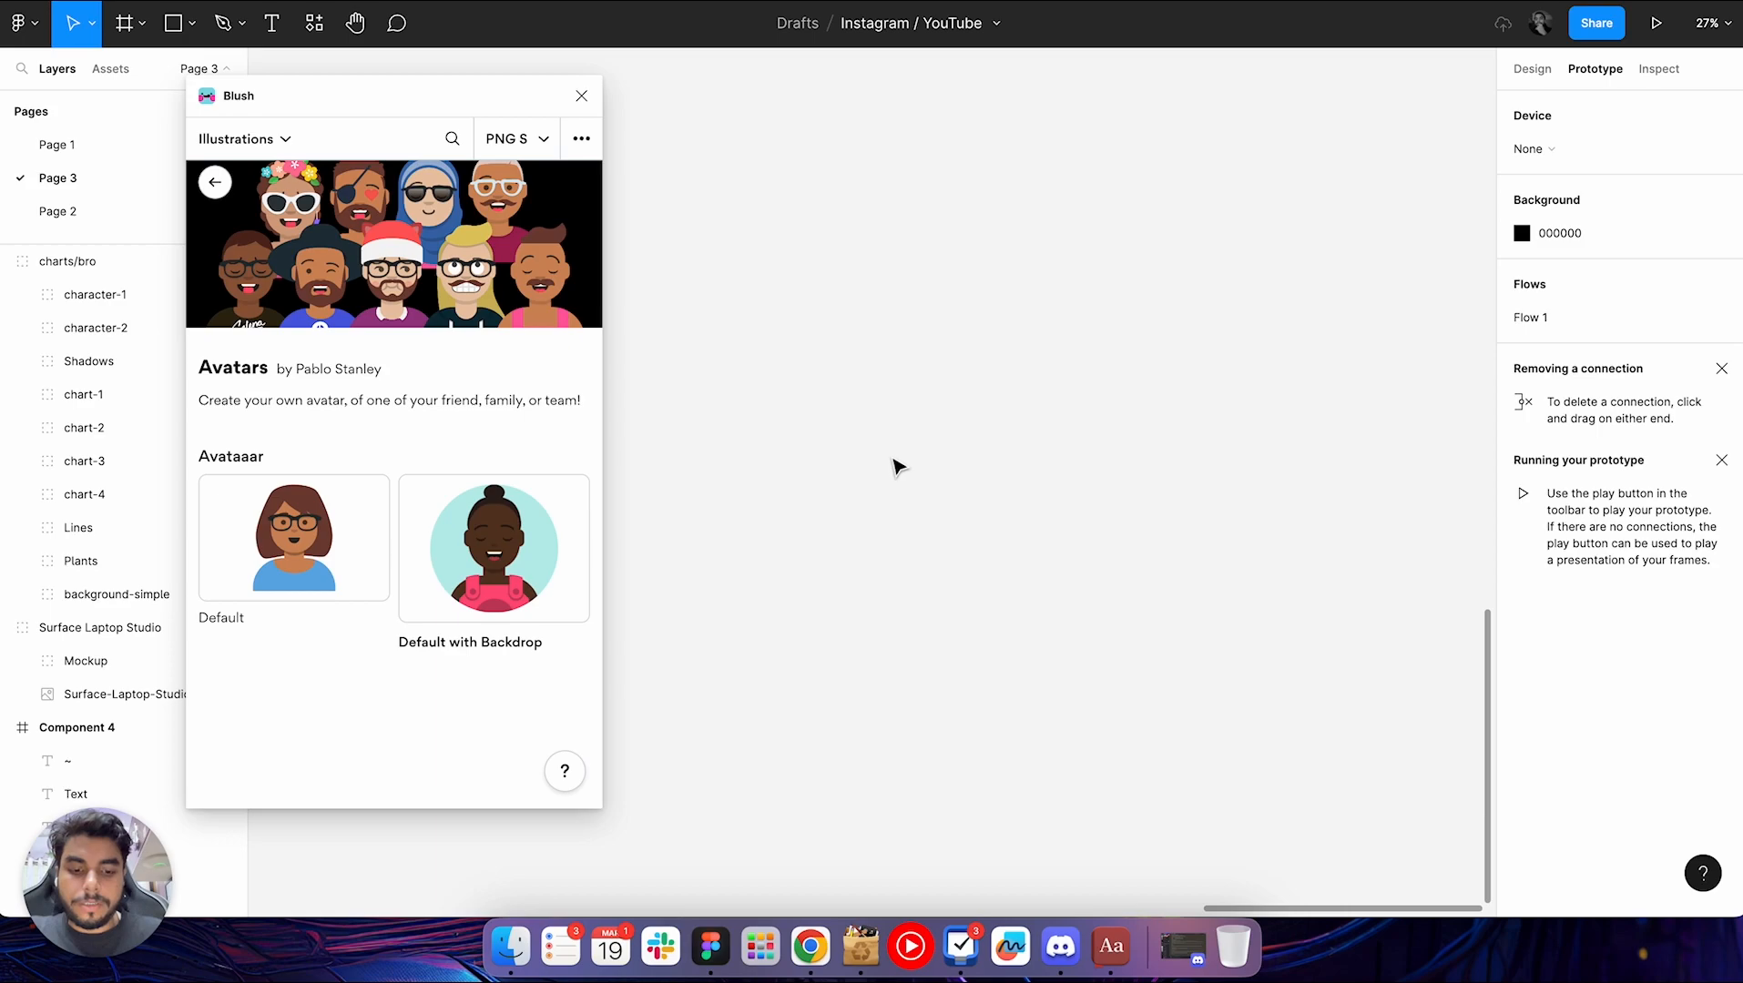
key("o")
mouse_move(801, 373)
left_mouse_down()
mouse_move(906, 428)
mouse_move(1124, 669)
left_mouse_up()
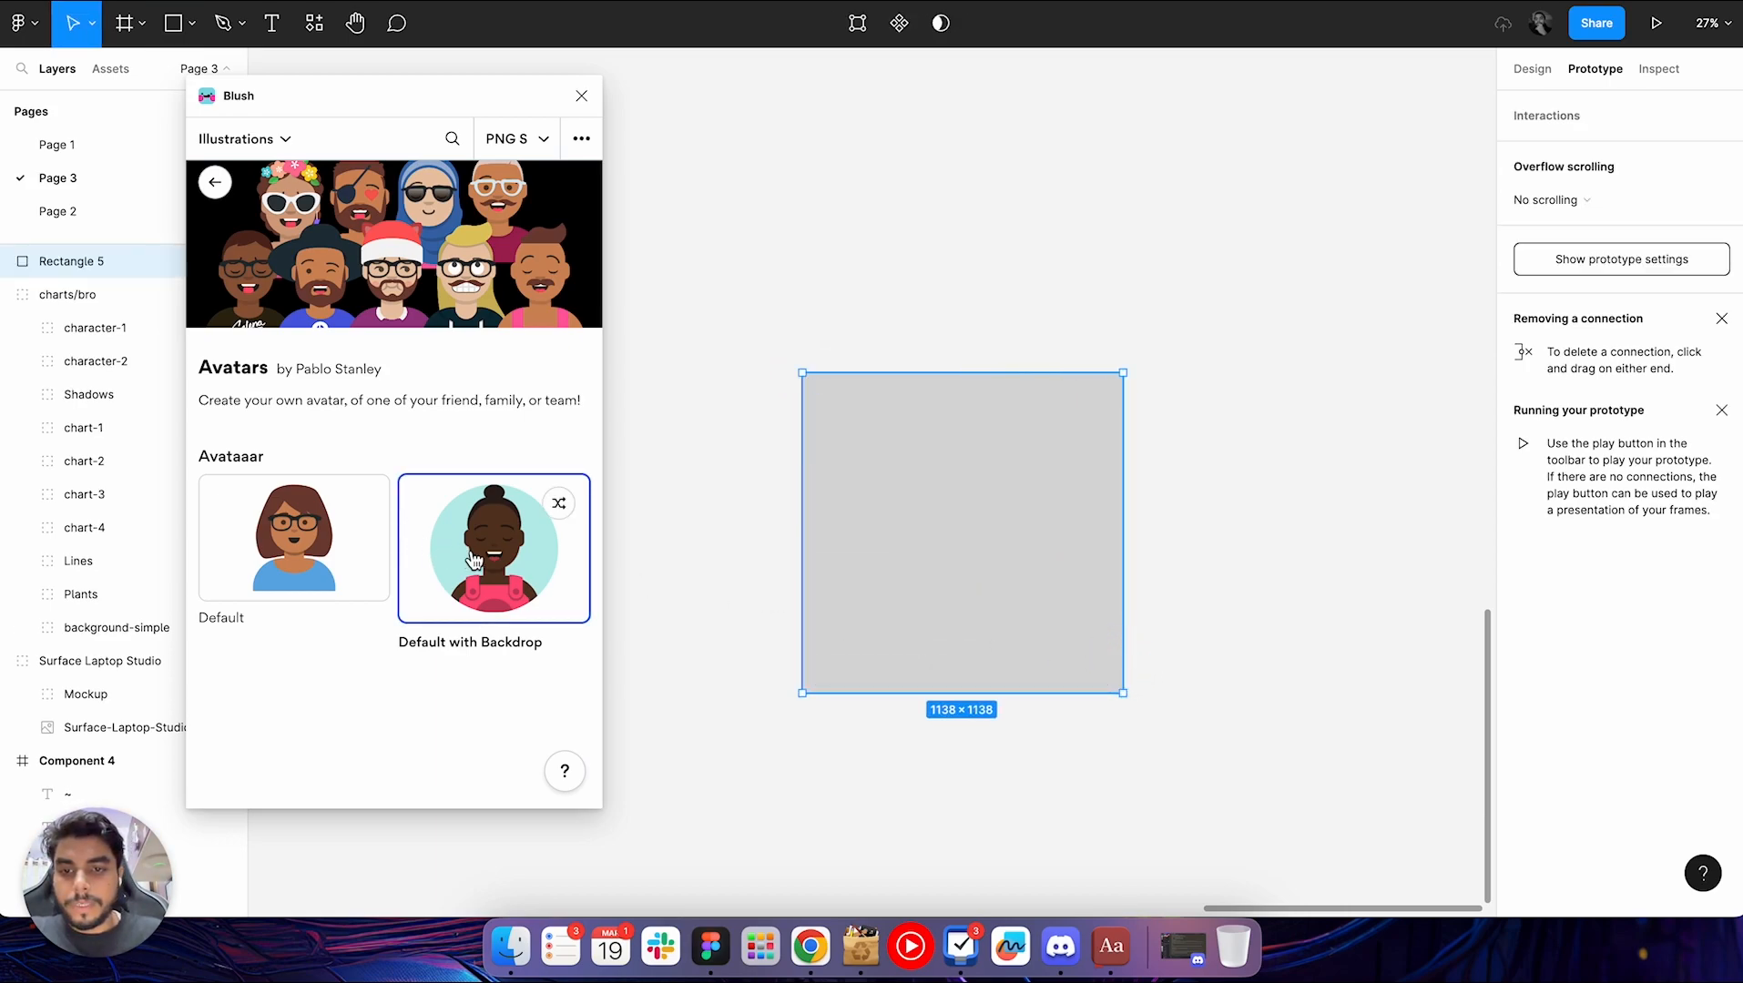
left_click(526, 561)
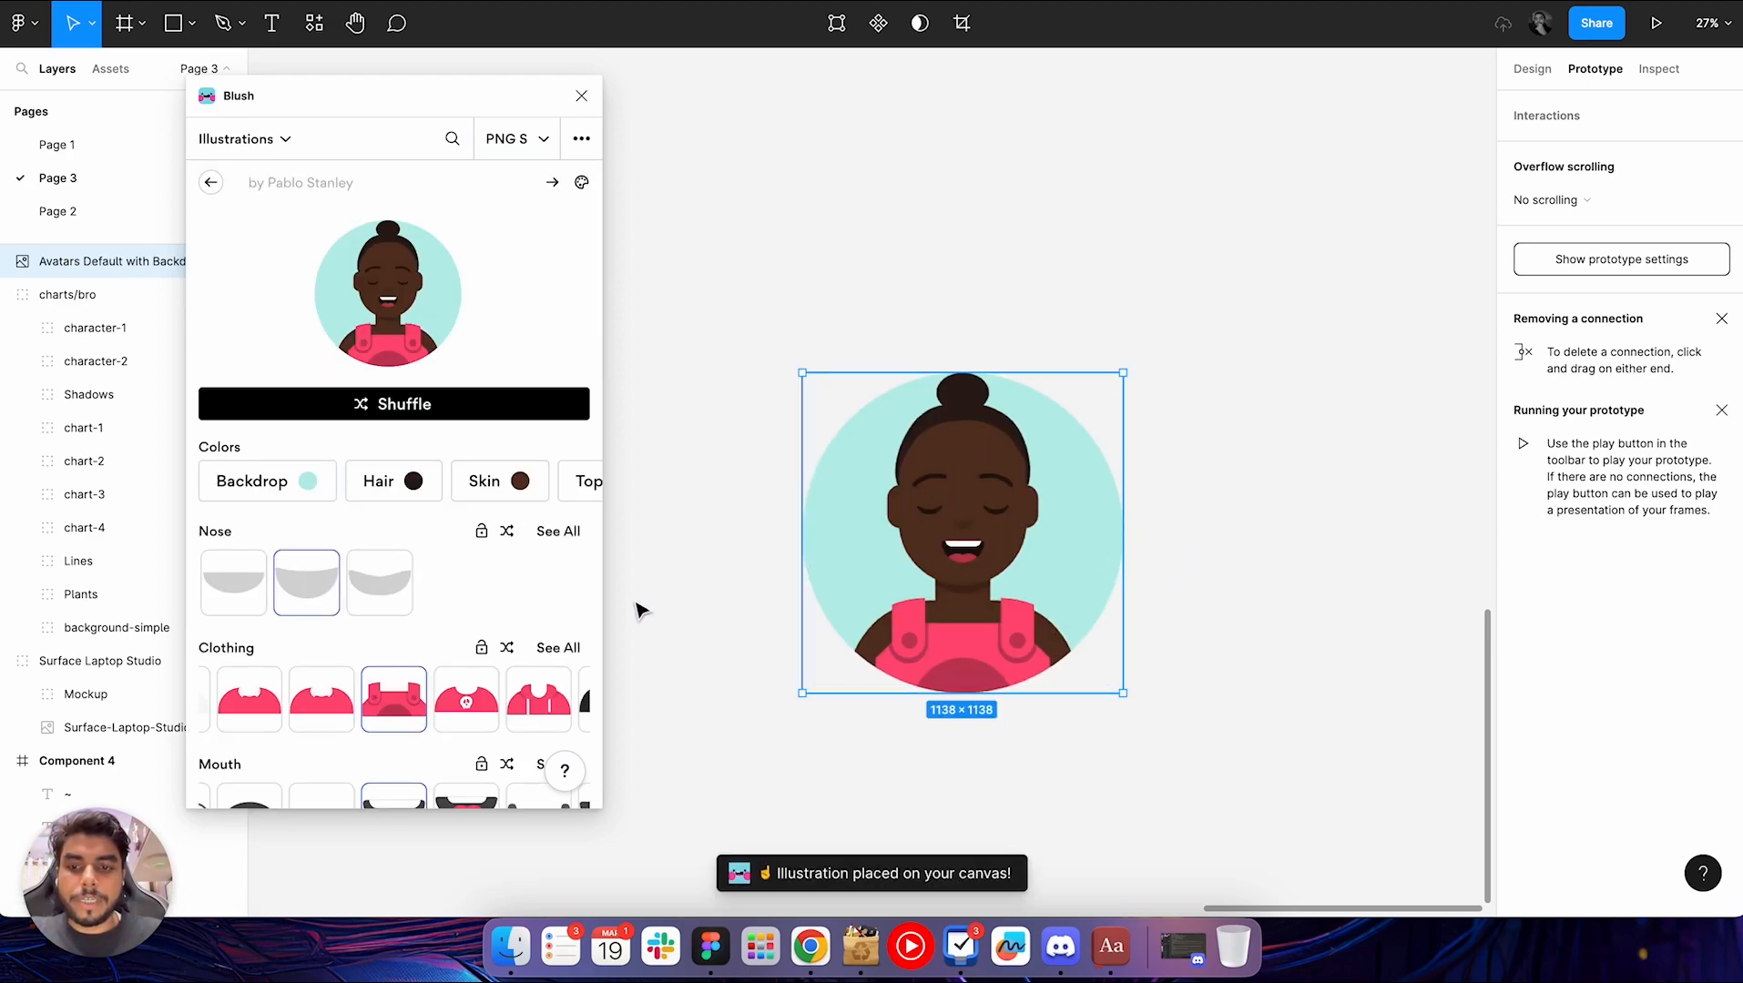
Shuffle the avatar's appearance twice and look through its clothing, mouth, eyes, facial hair, hairstyle and accessories options
left_click(421, 422)
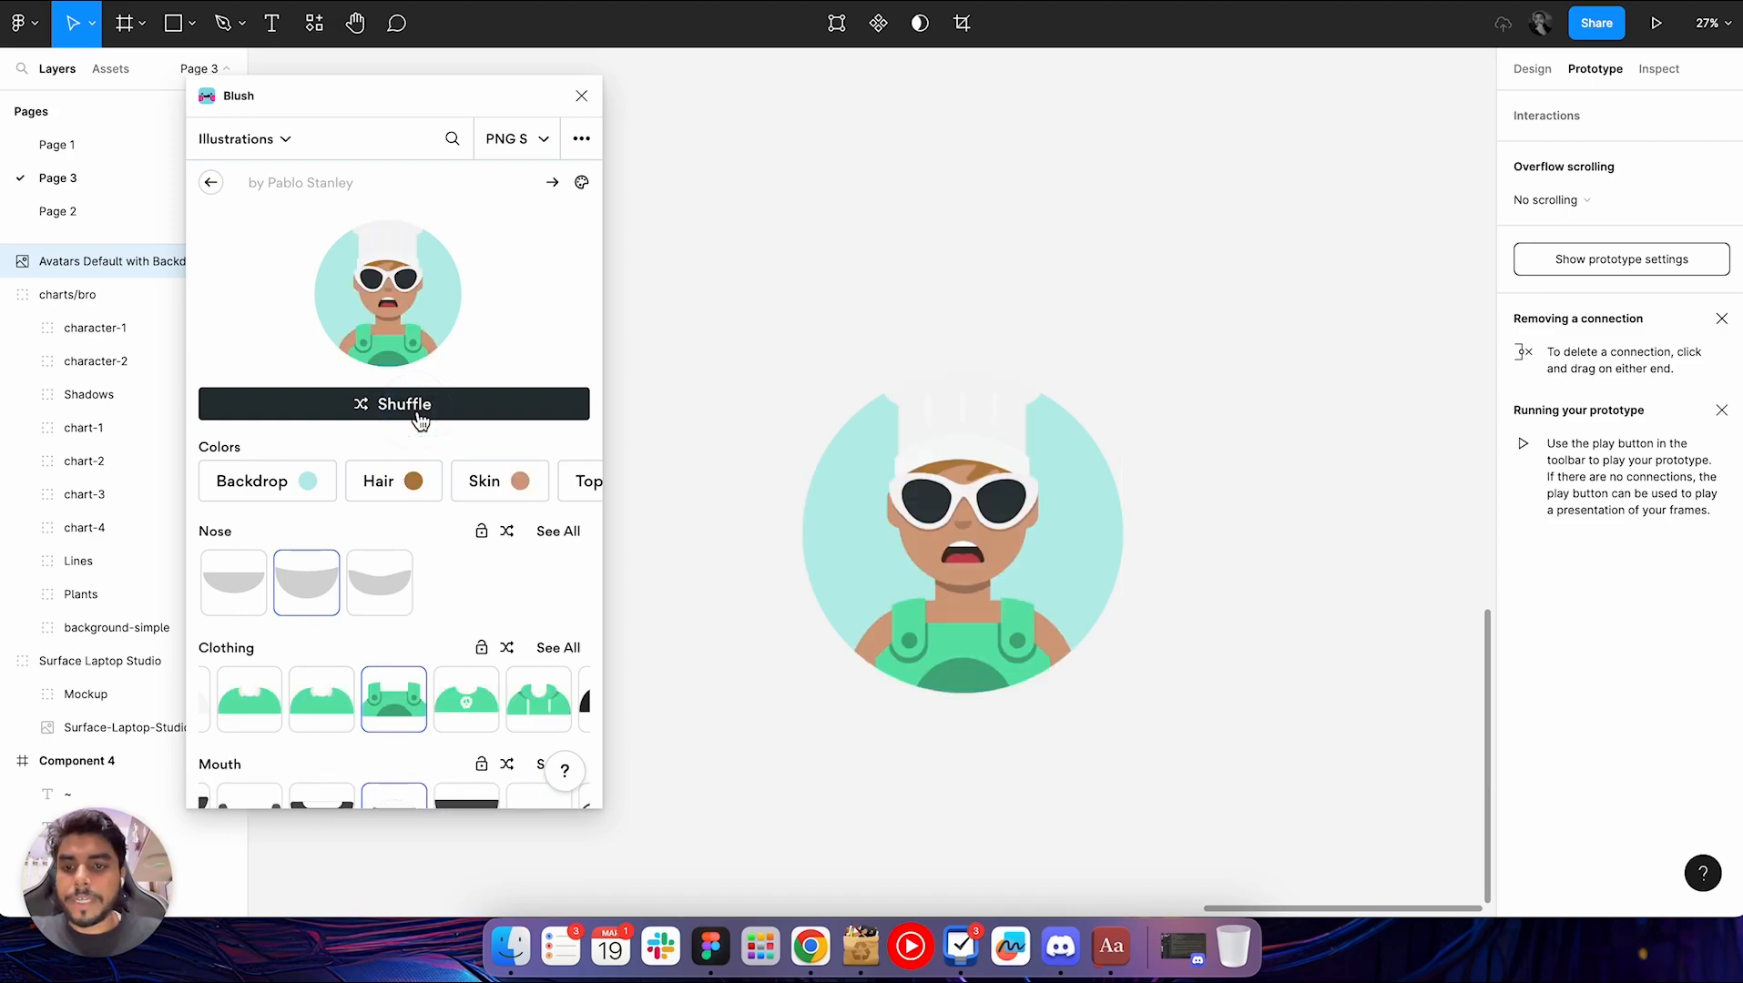
left_click(421, 415)
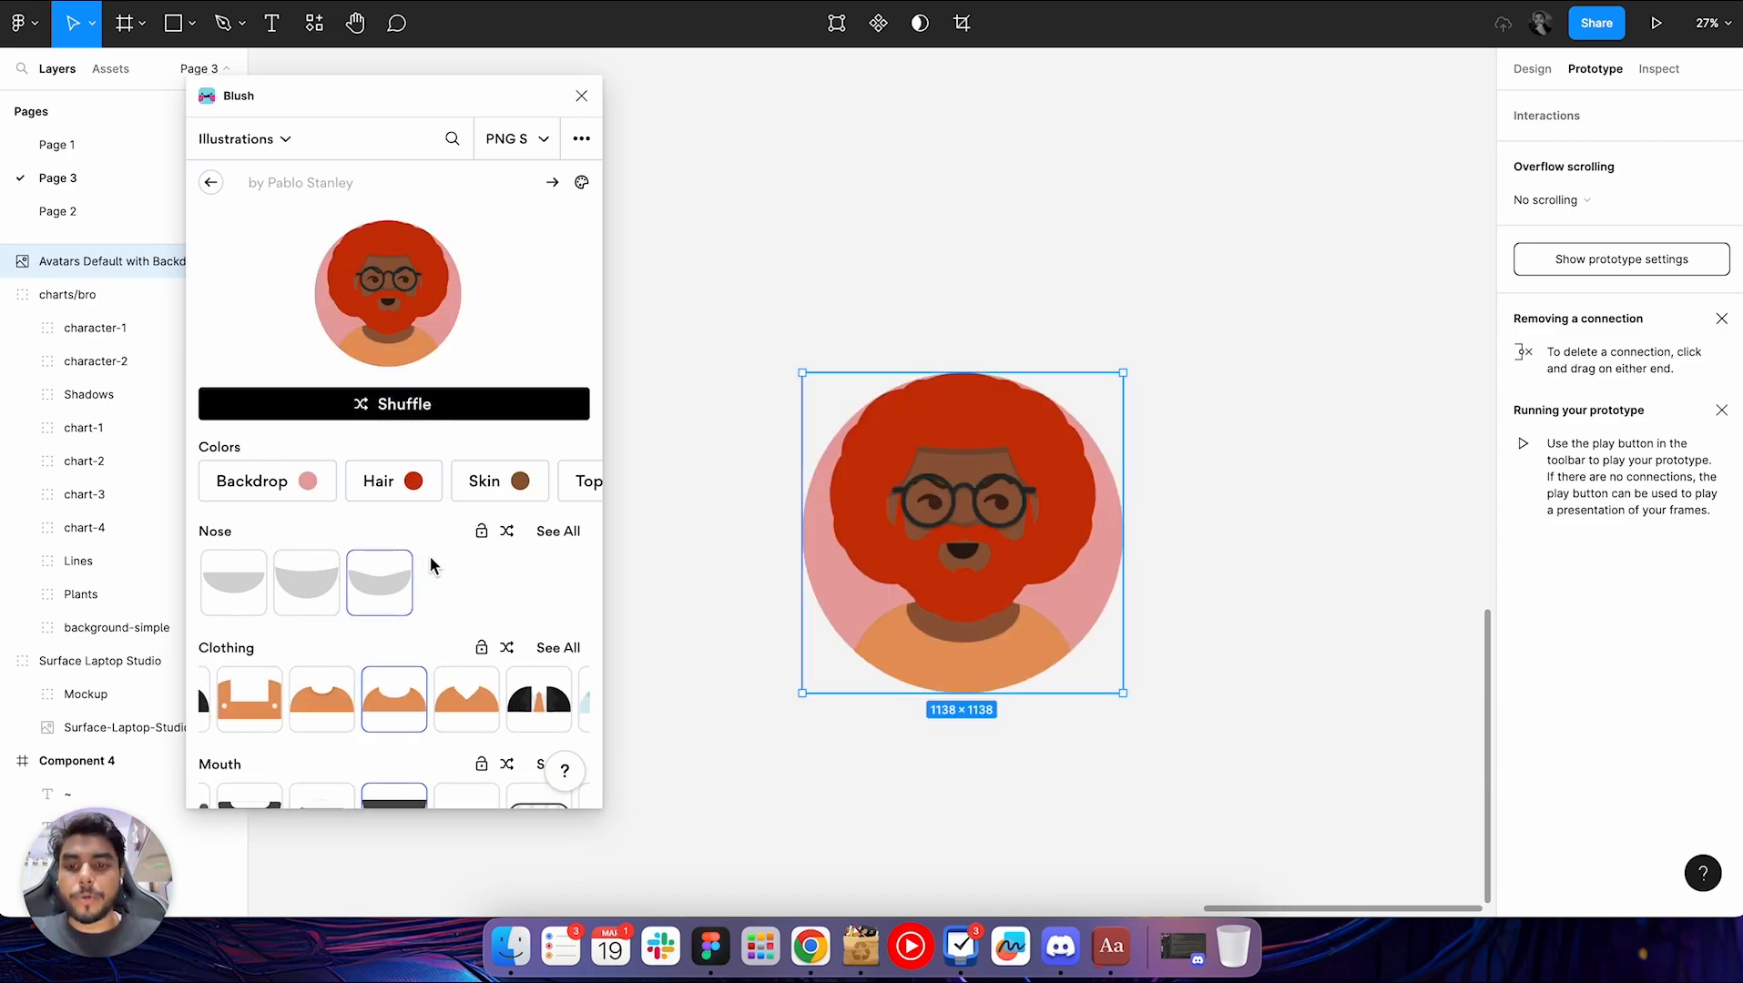
scroll(379, 592, "down", 1)
scroll(380, 592, "down", 1)
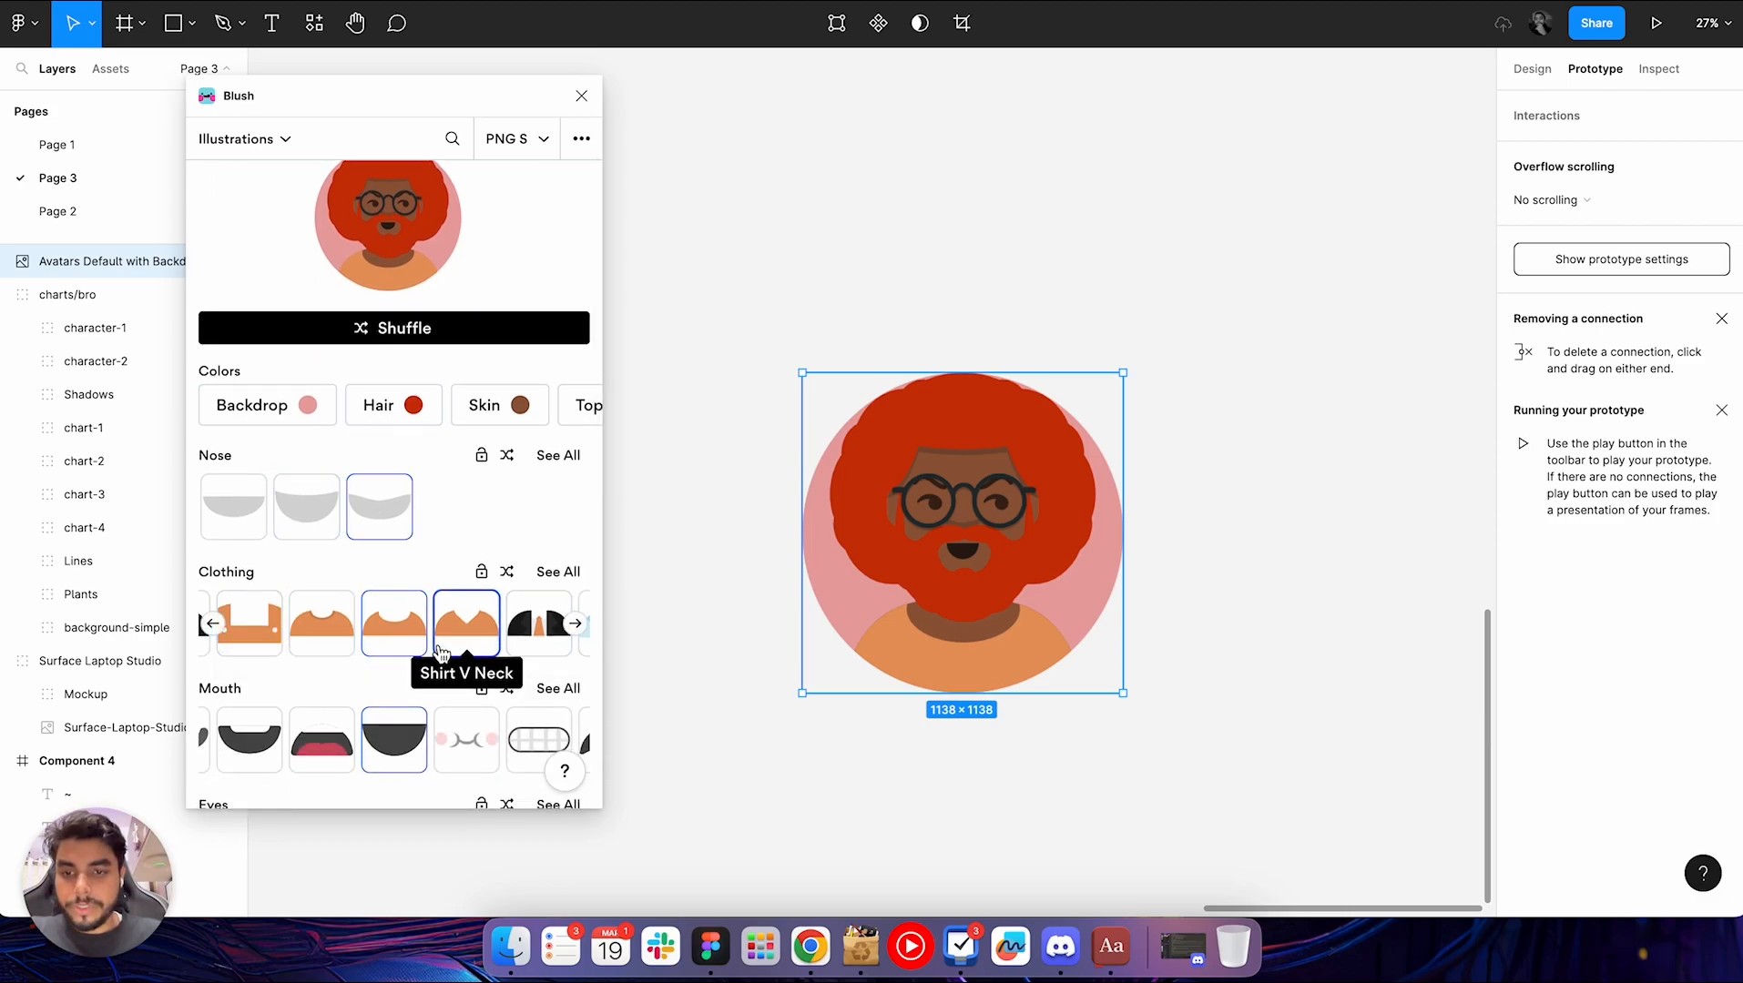
scroll(441, 654, "down", 5)
scroll(440, 654, "down", 3)
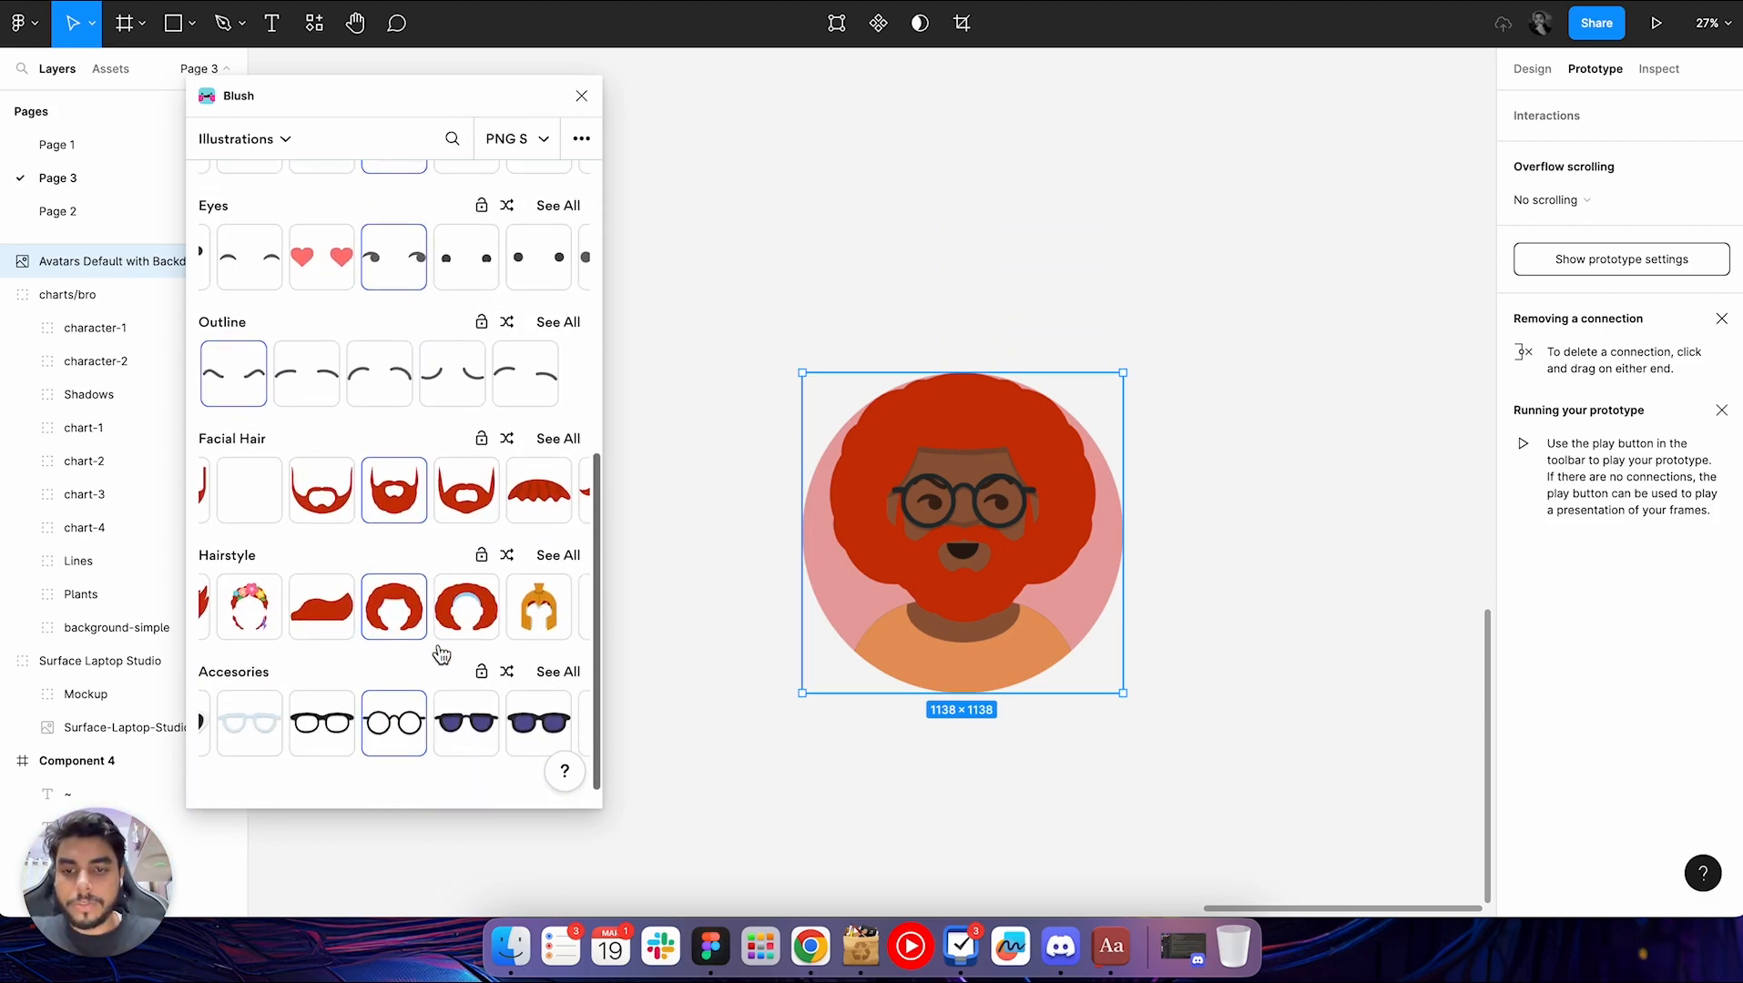
scroll(316, 410, "up", 10)
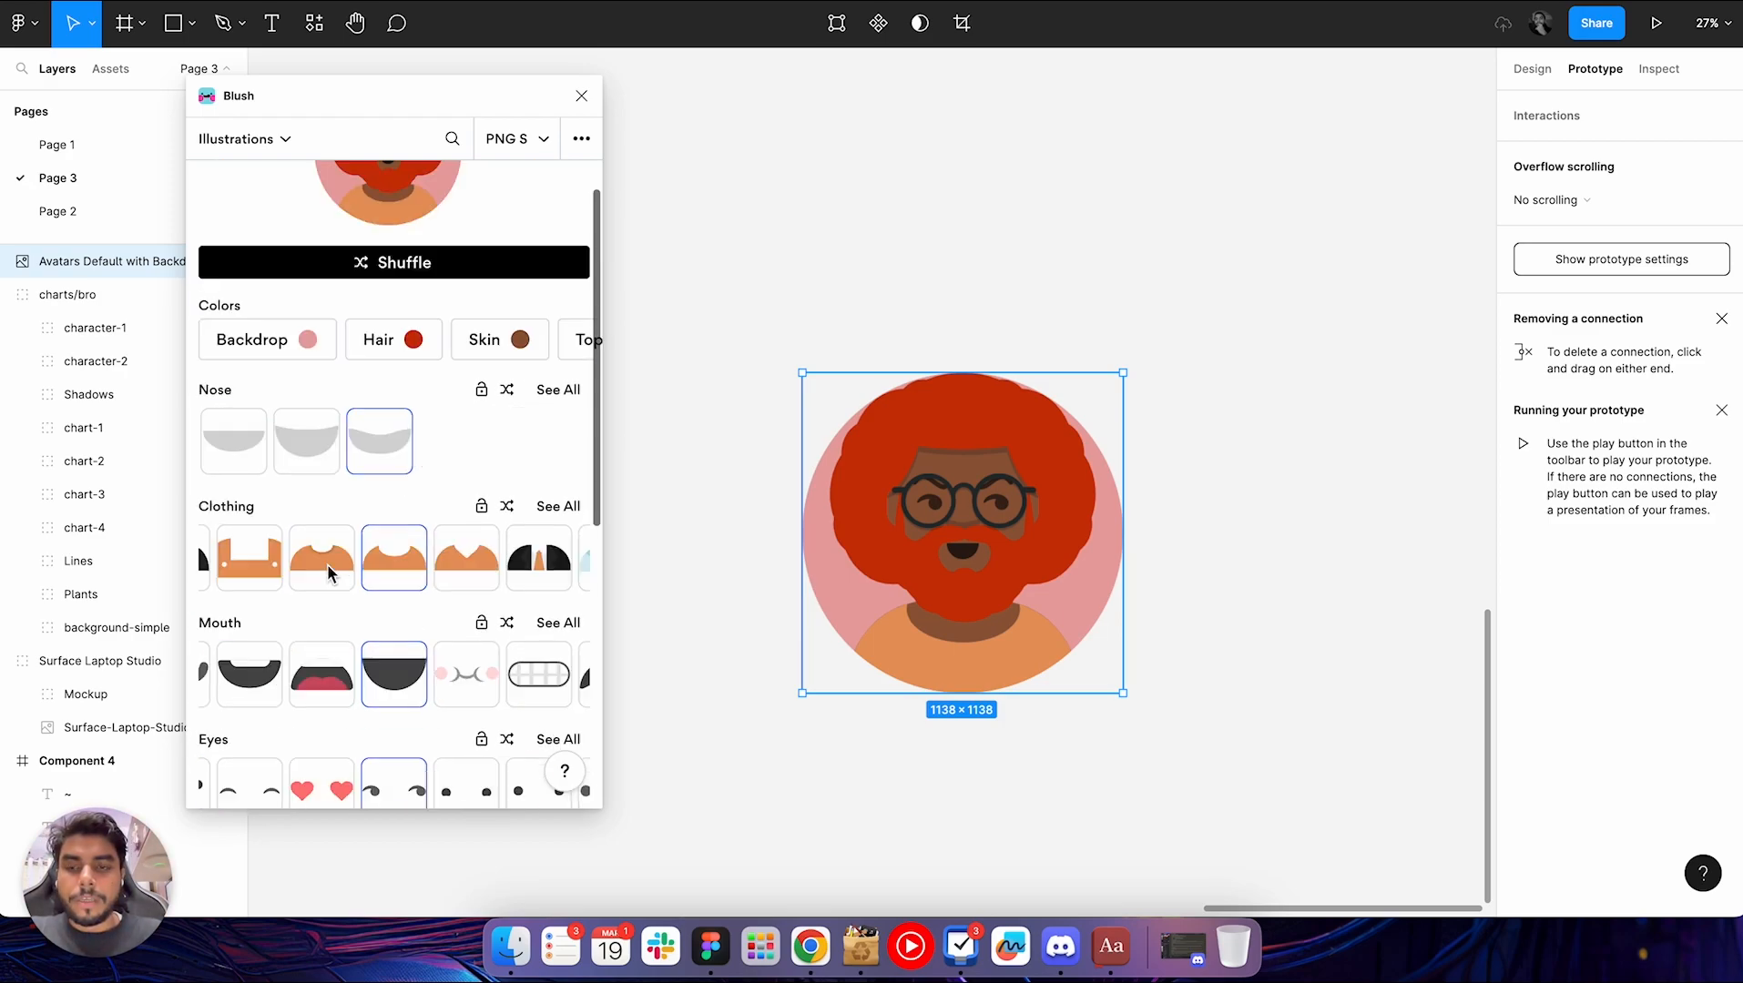
Return to the Blush collections overview and browse the available illustration collections
left_click(215, 185)
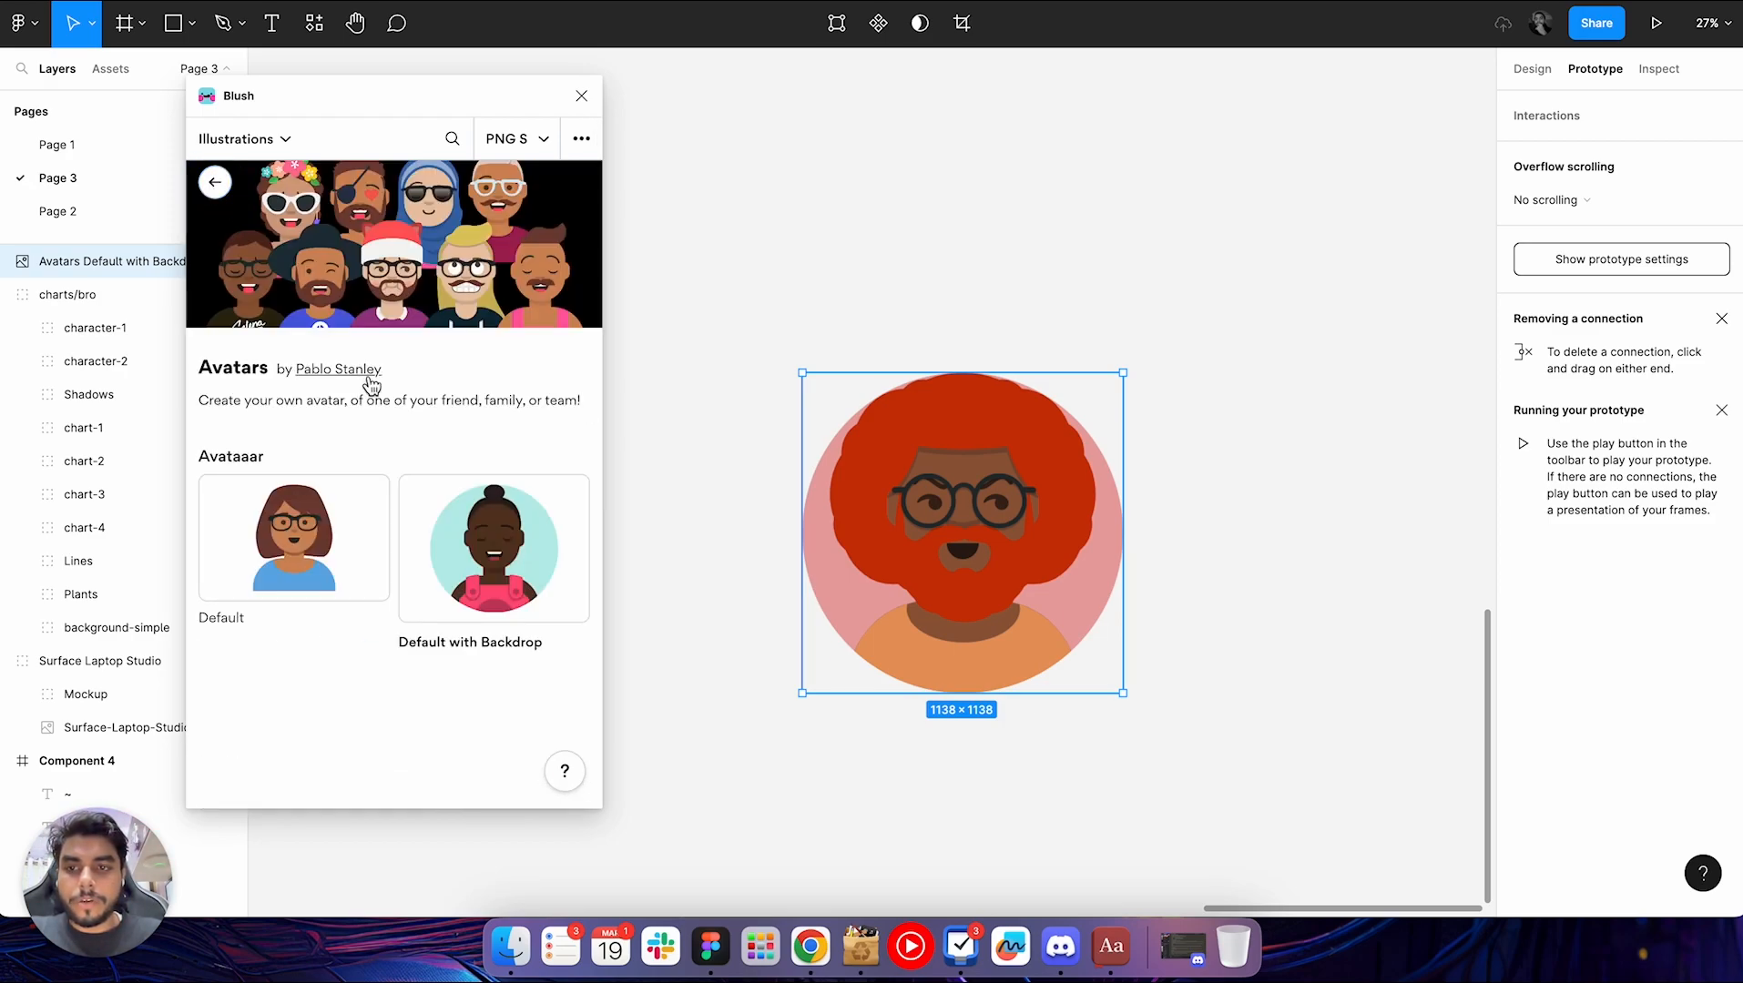
left_click(215, 182)
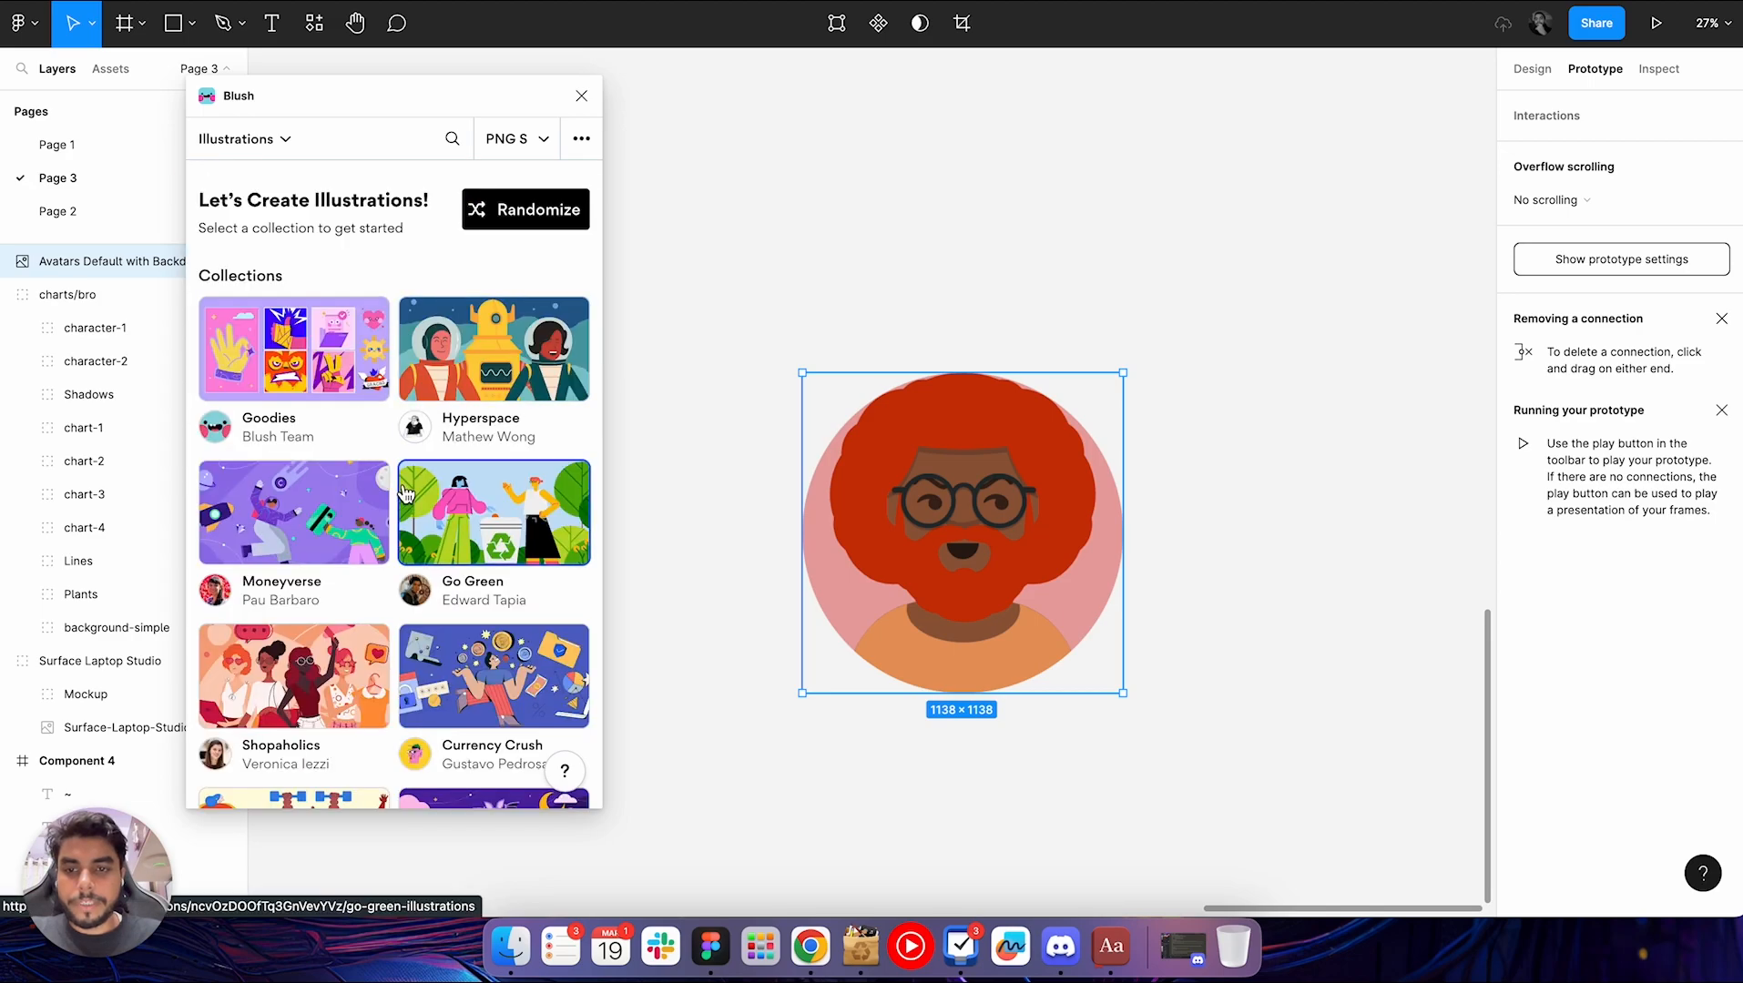
scroll(389, 446, "down", 1)
scroll(378, 612, "down", 5)
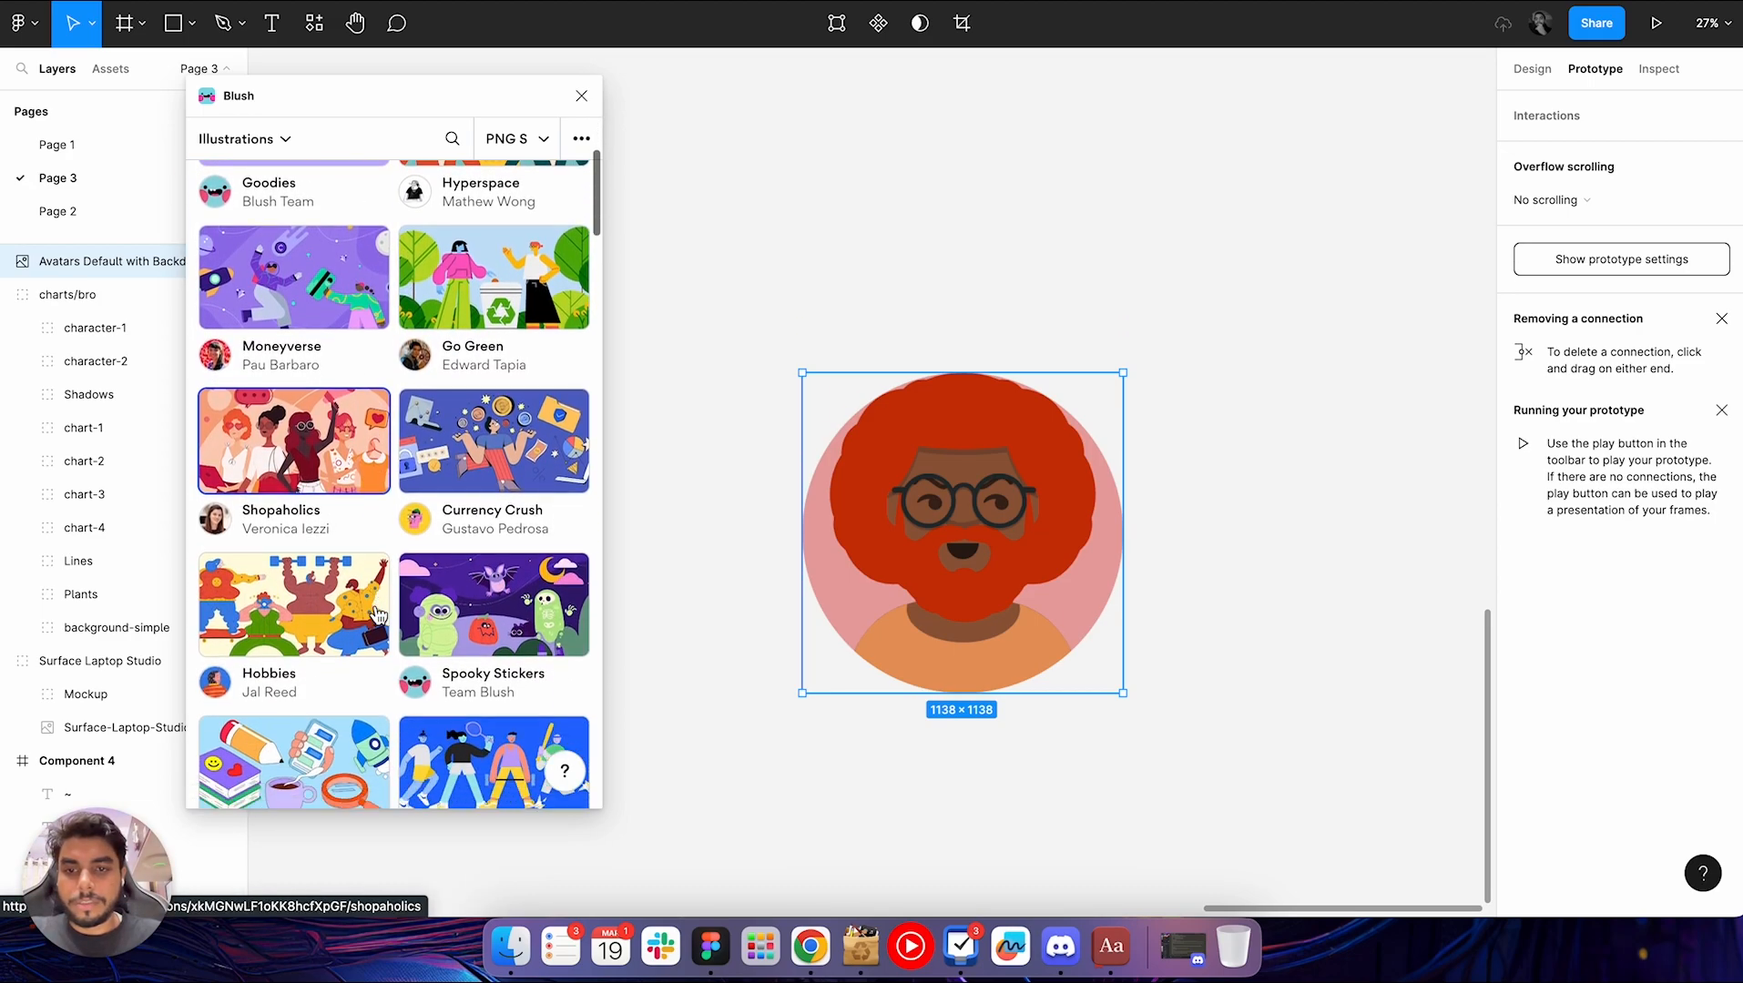
scroll(378, 616, "down", 20)
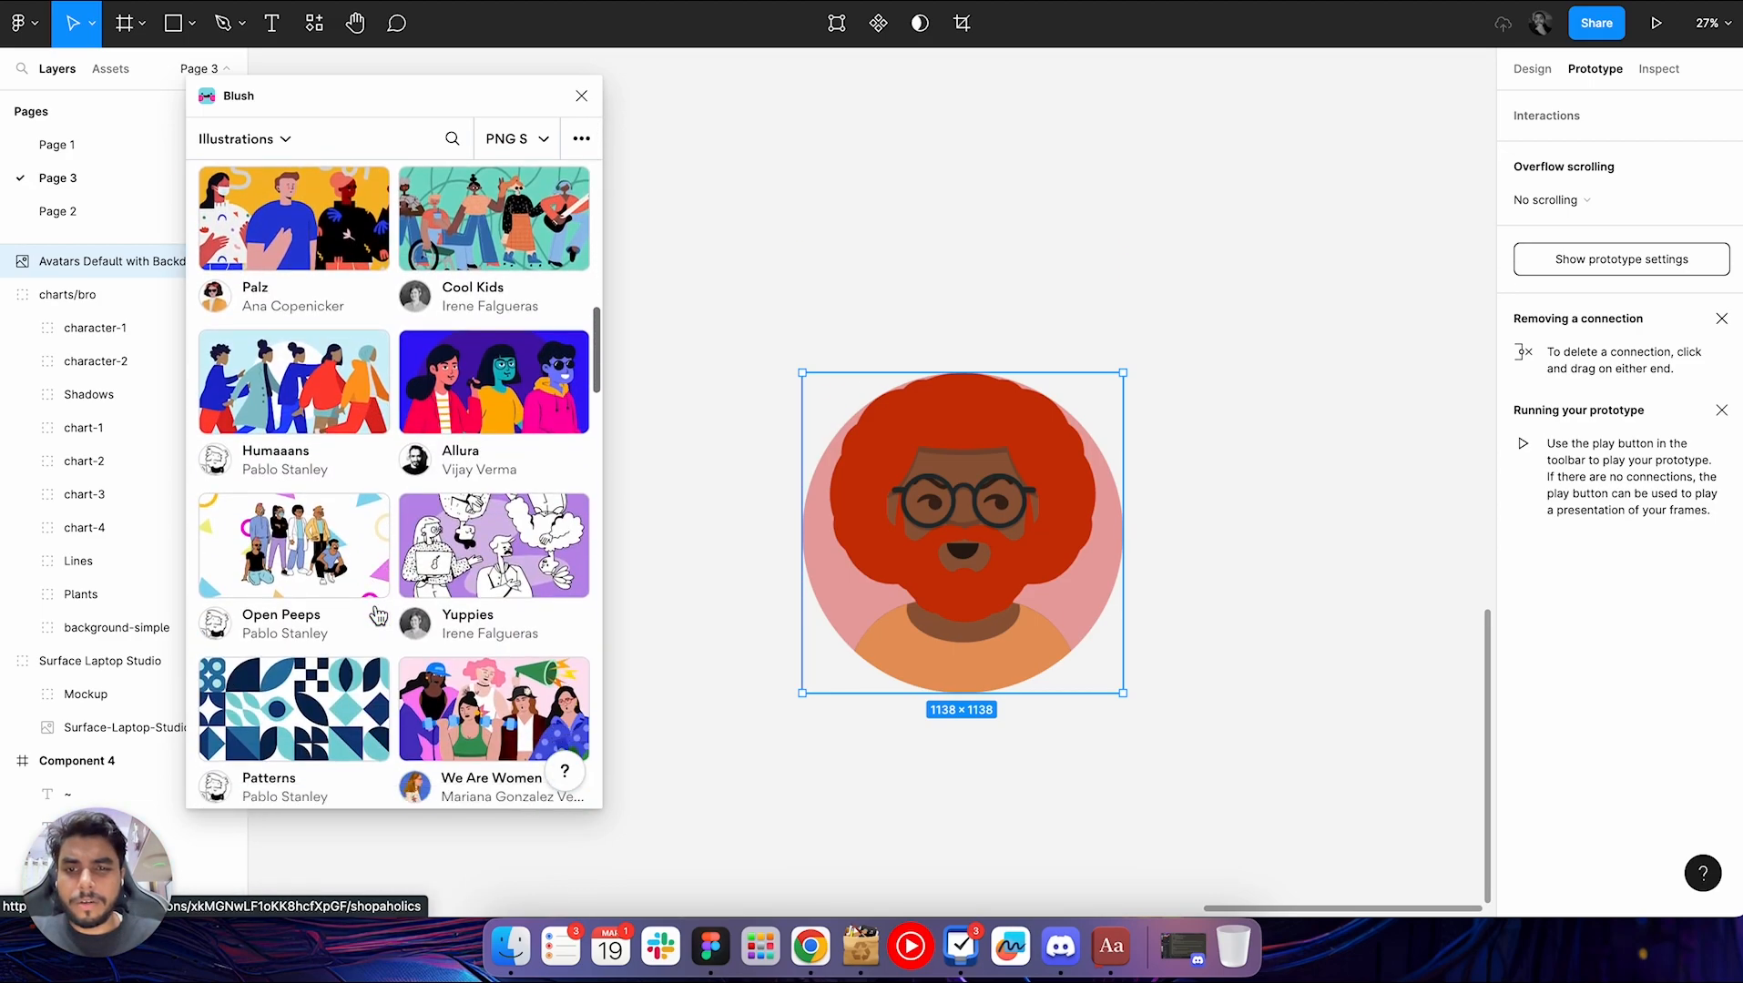
scroll(378, 616, "down", 10)
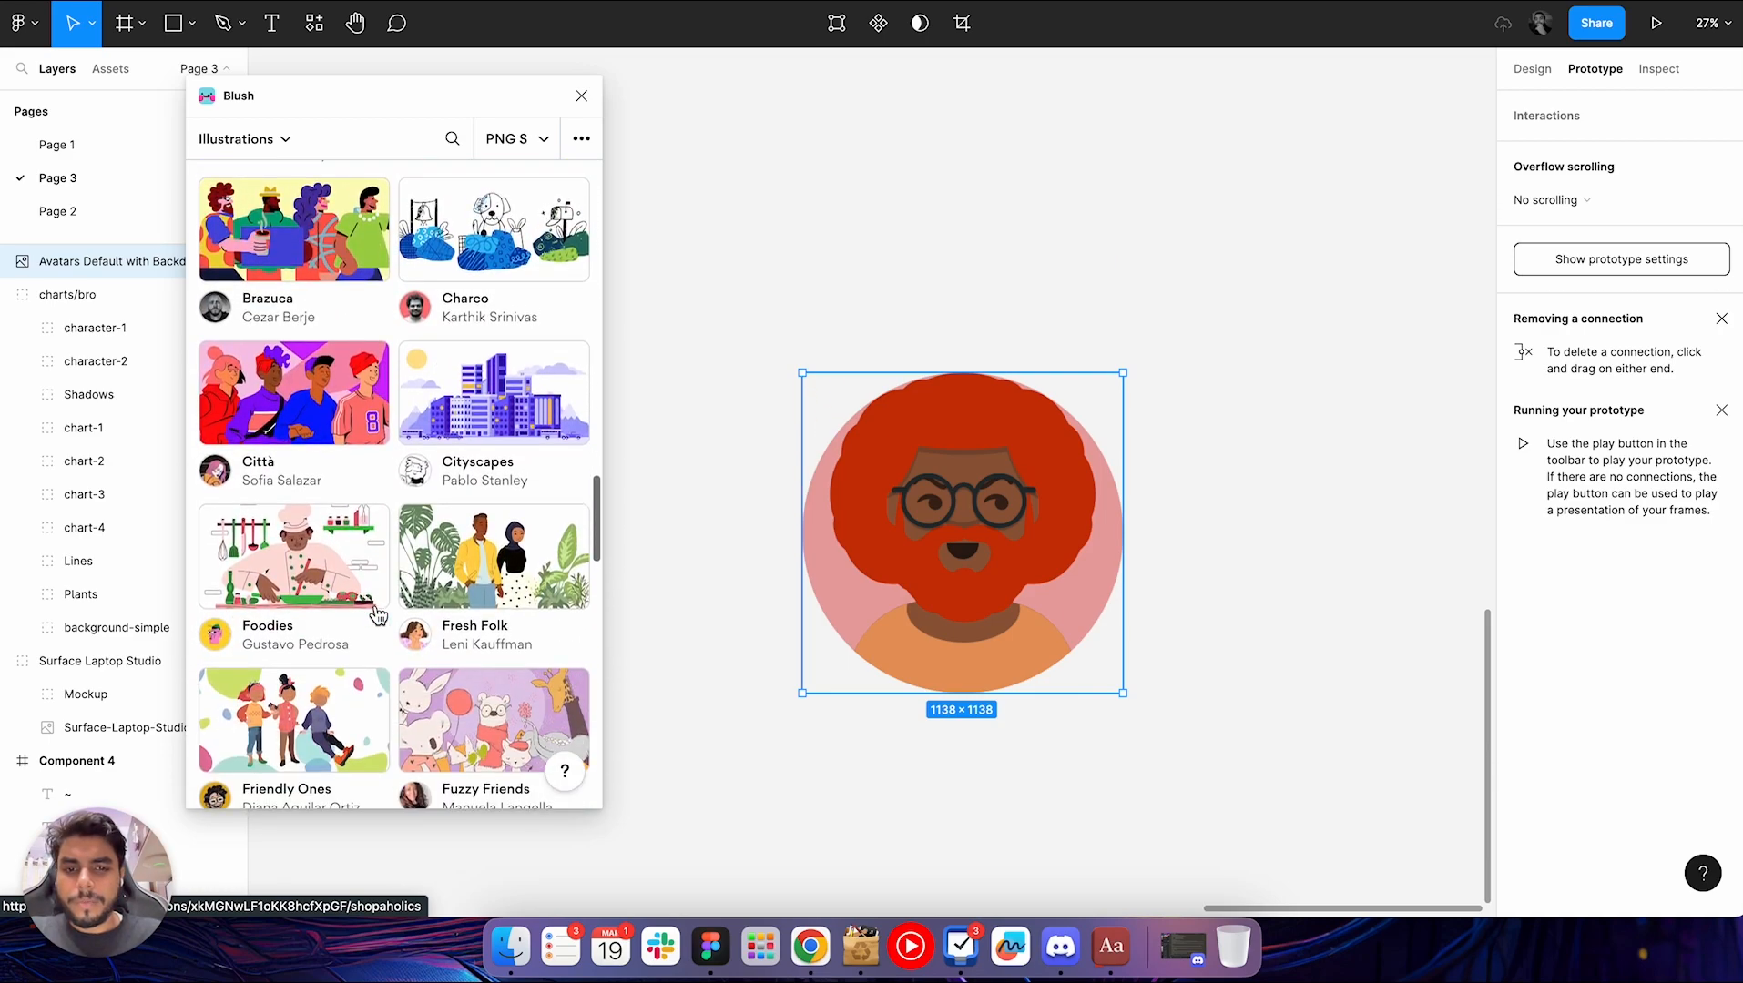
scroll(377, 617, "up", 15)
scroll(378, 617, "up", 7)
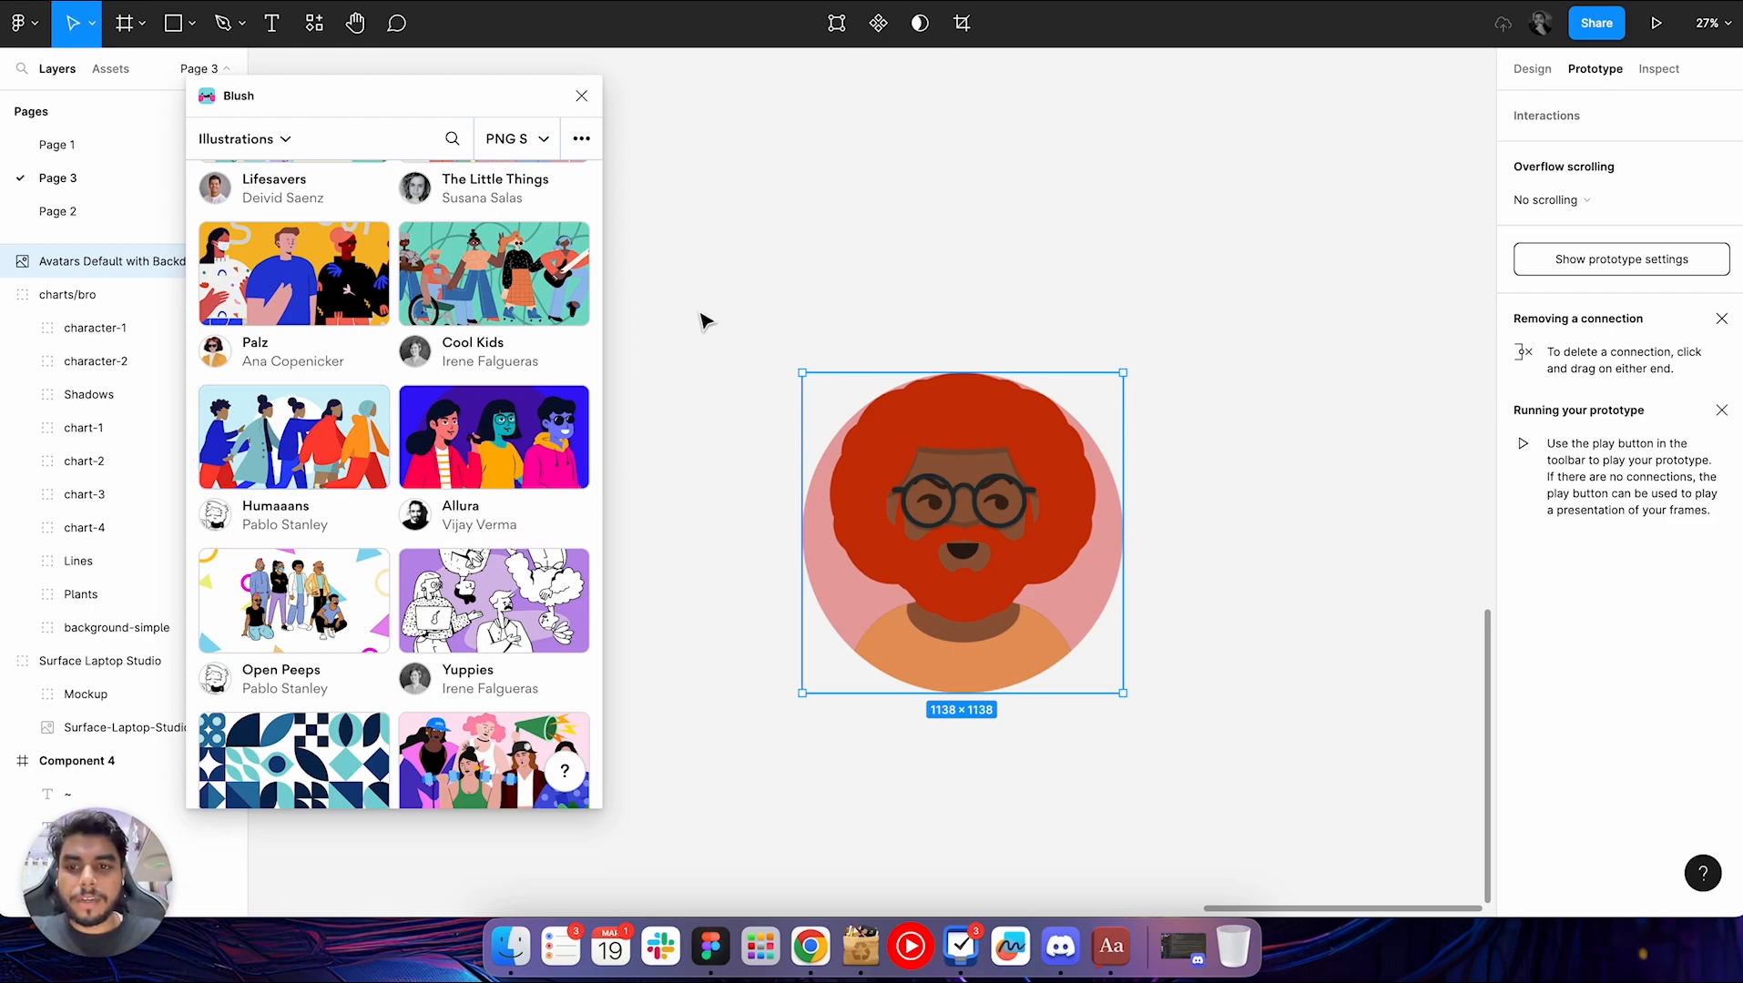
Delete the avatar illustration from the canvas
left_click(854, 262)
scroll(854, 264, "down", 3)
scroll(855, 268, "right", 2)
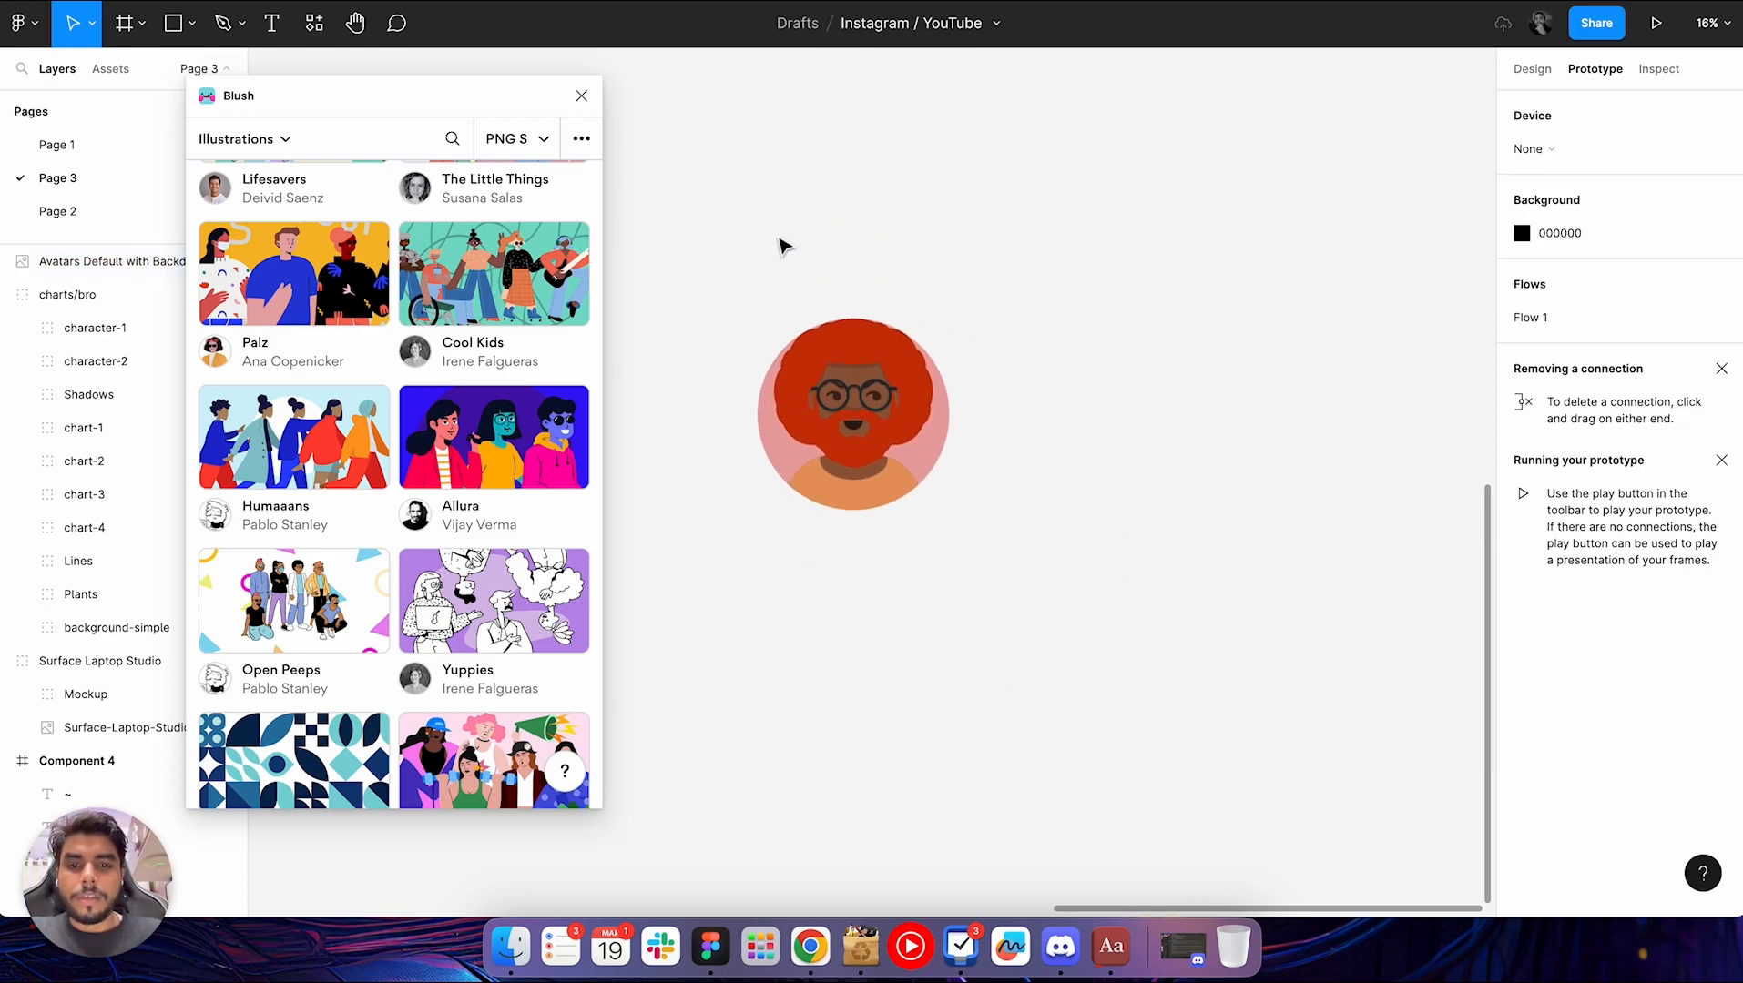
left_click_drag(773, 231, 1092, 702)
key("Delete")
left_click(963, 434)
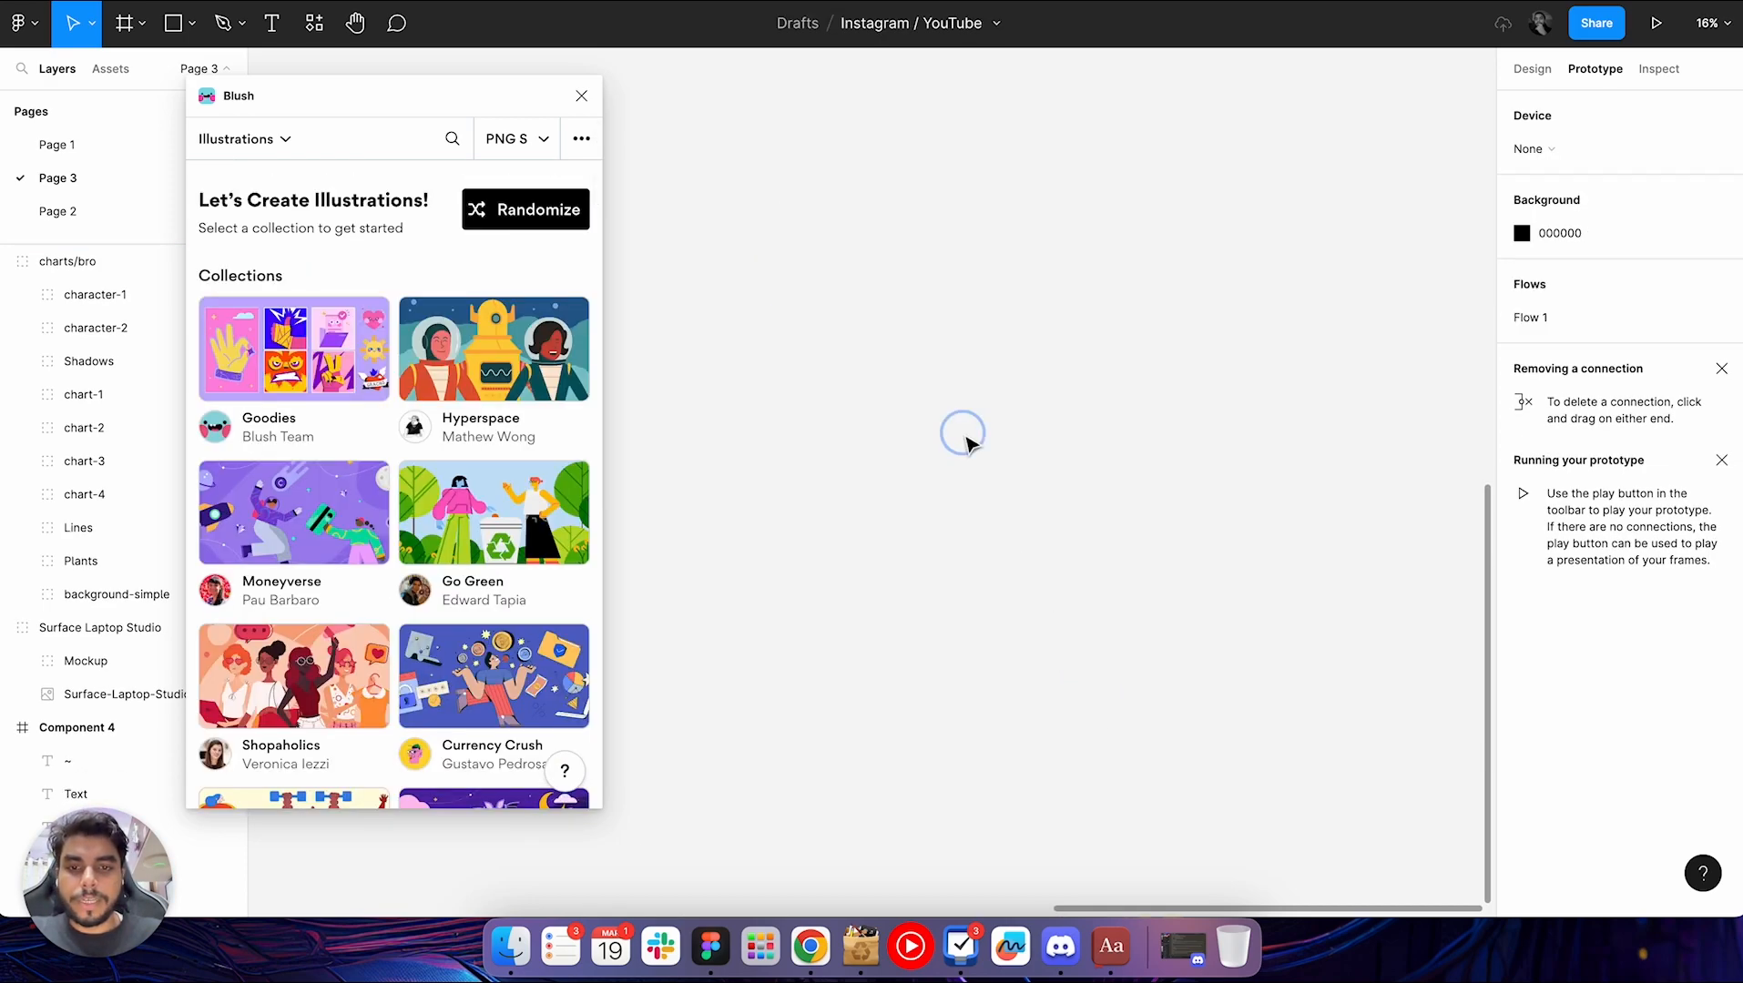
scroll(967, 443, "down", 2)
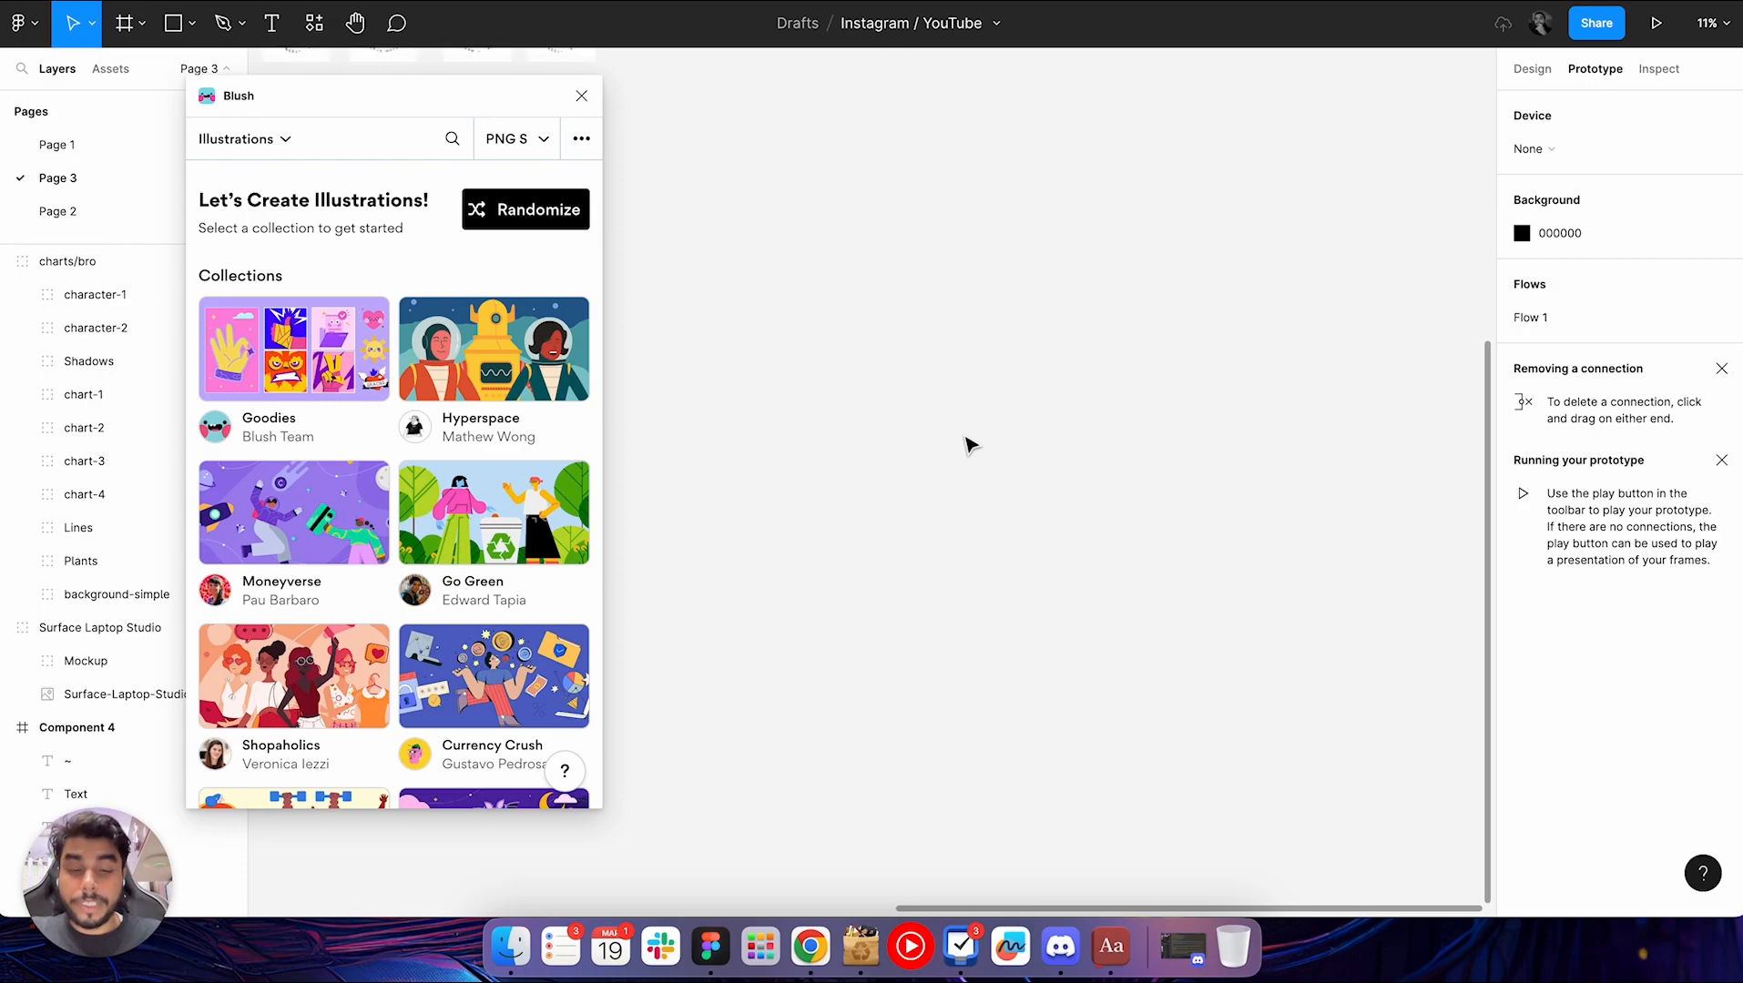
Run the Noise plugin and move its window onto the empty canvas beside the Quick Compare frame
scroll(967, 443, "up", 10)
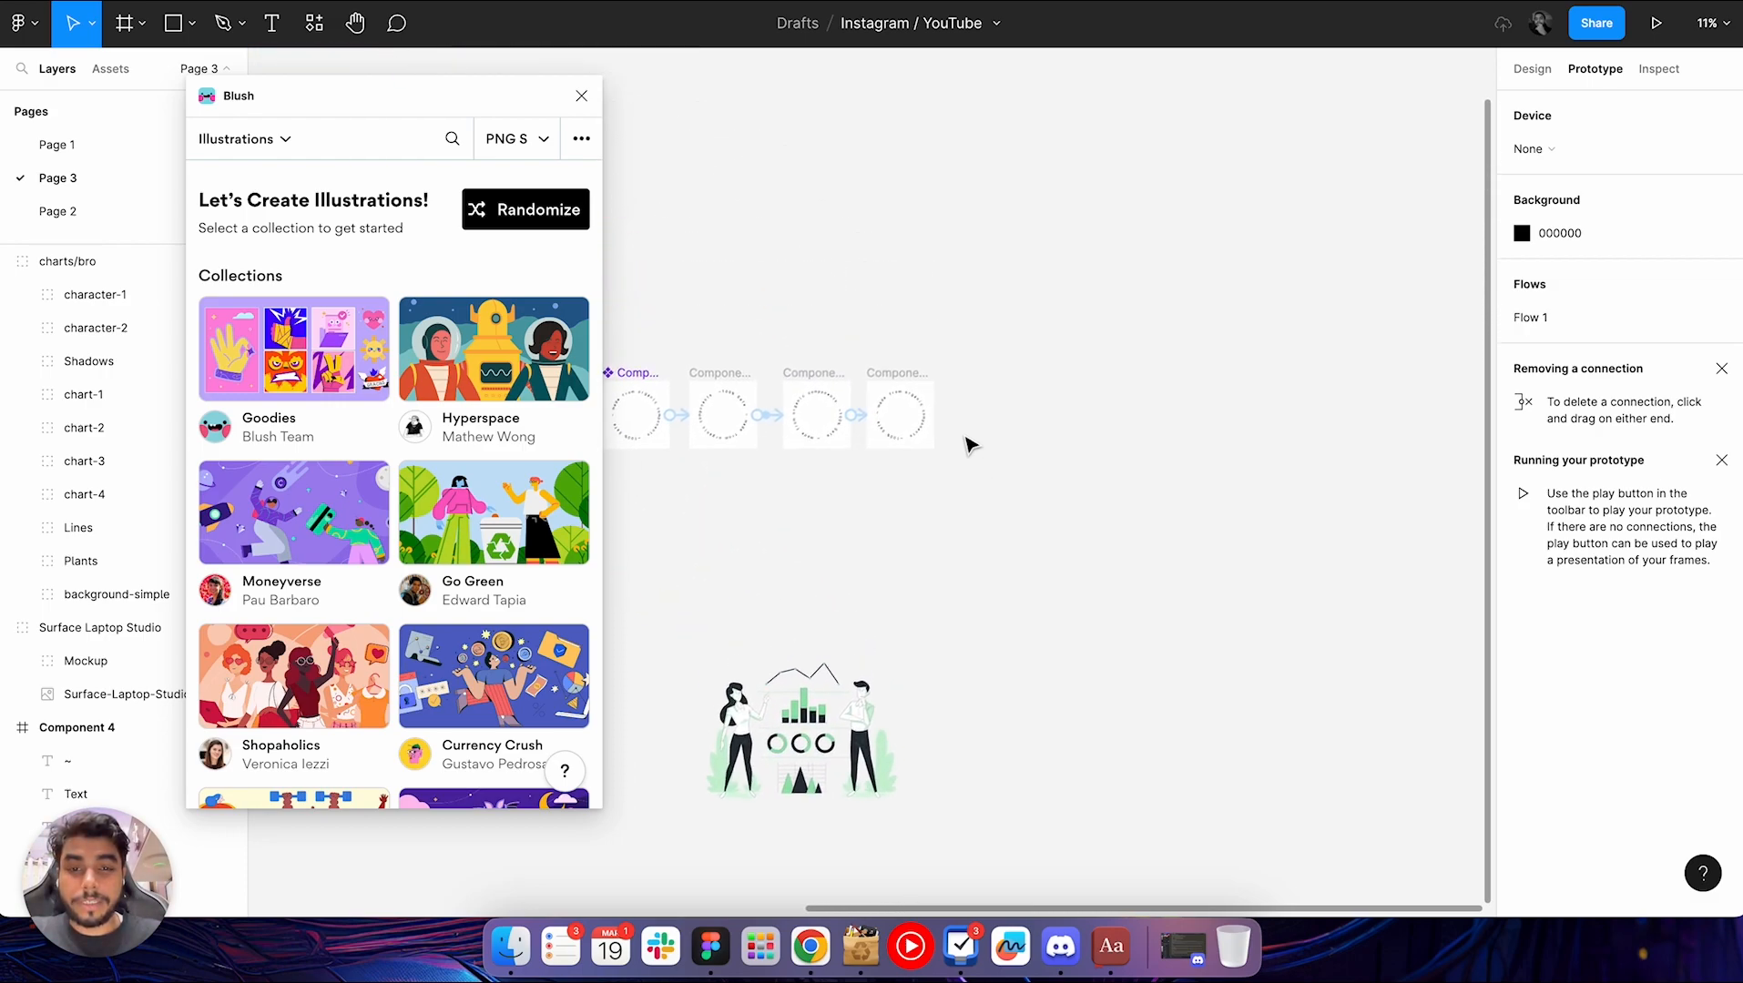
scroll(913, 435, "down", 10)
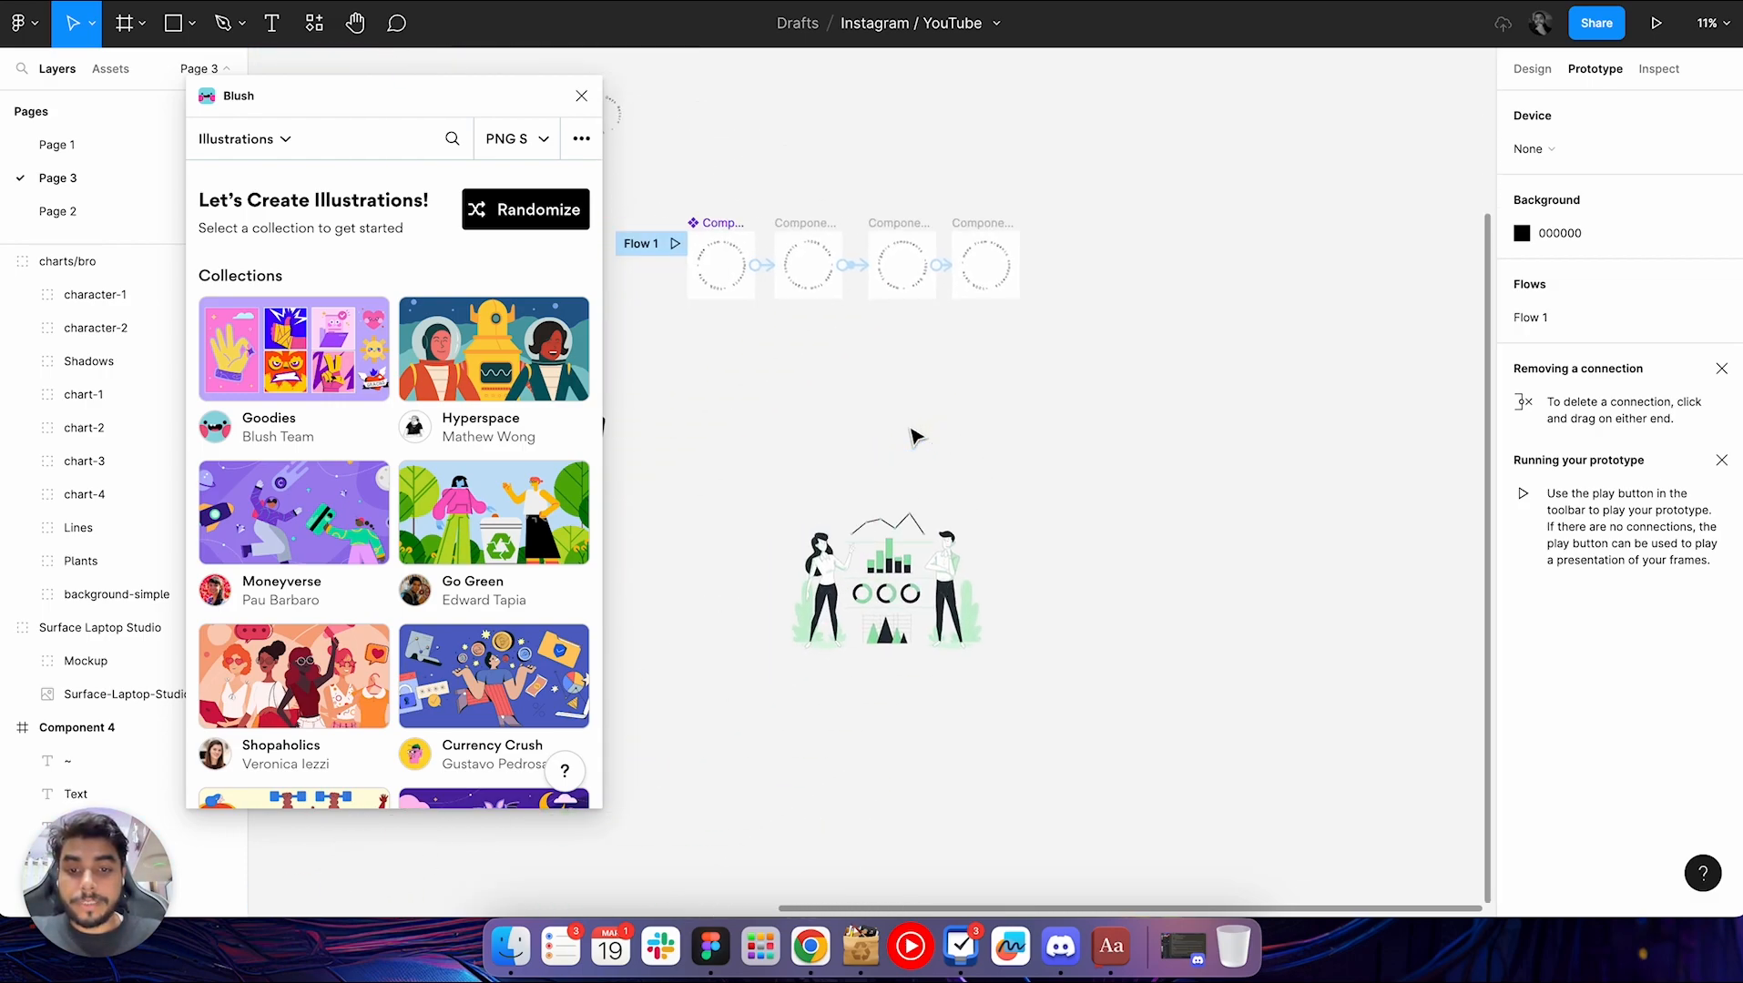
scroll(913, 435, "down", 5)
scroll(913, 435, "up", 5)
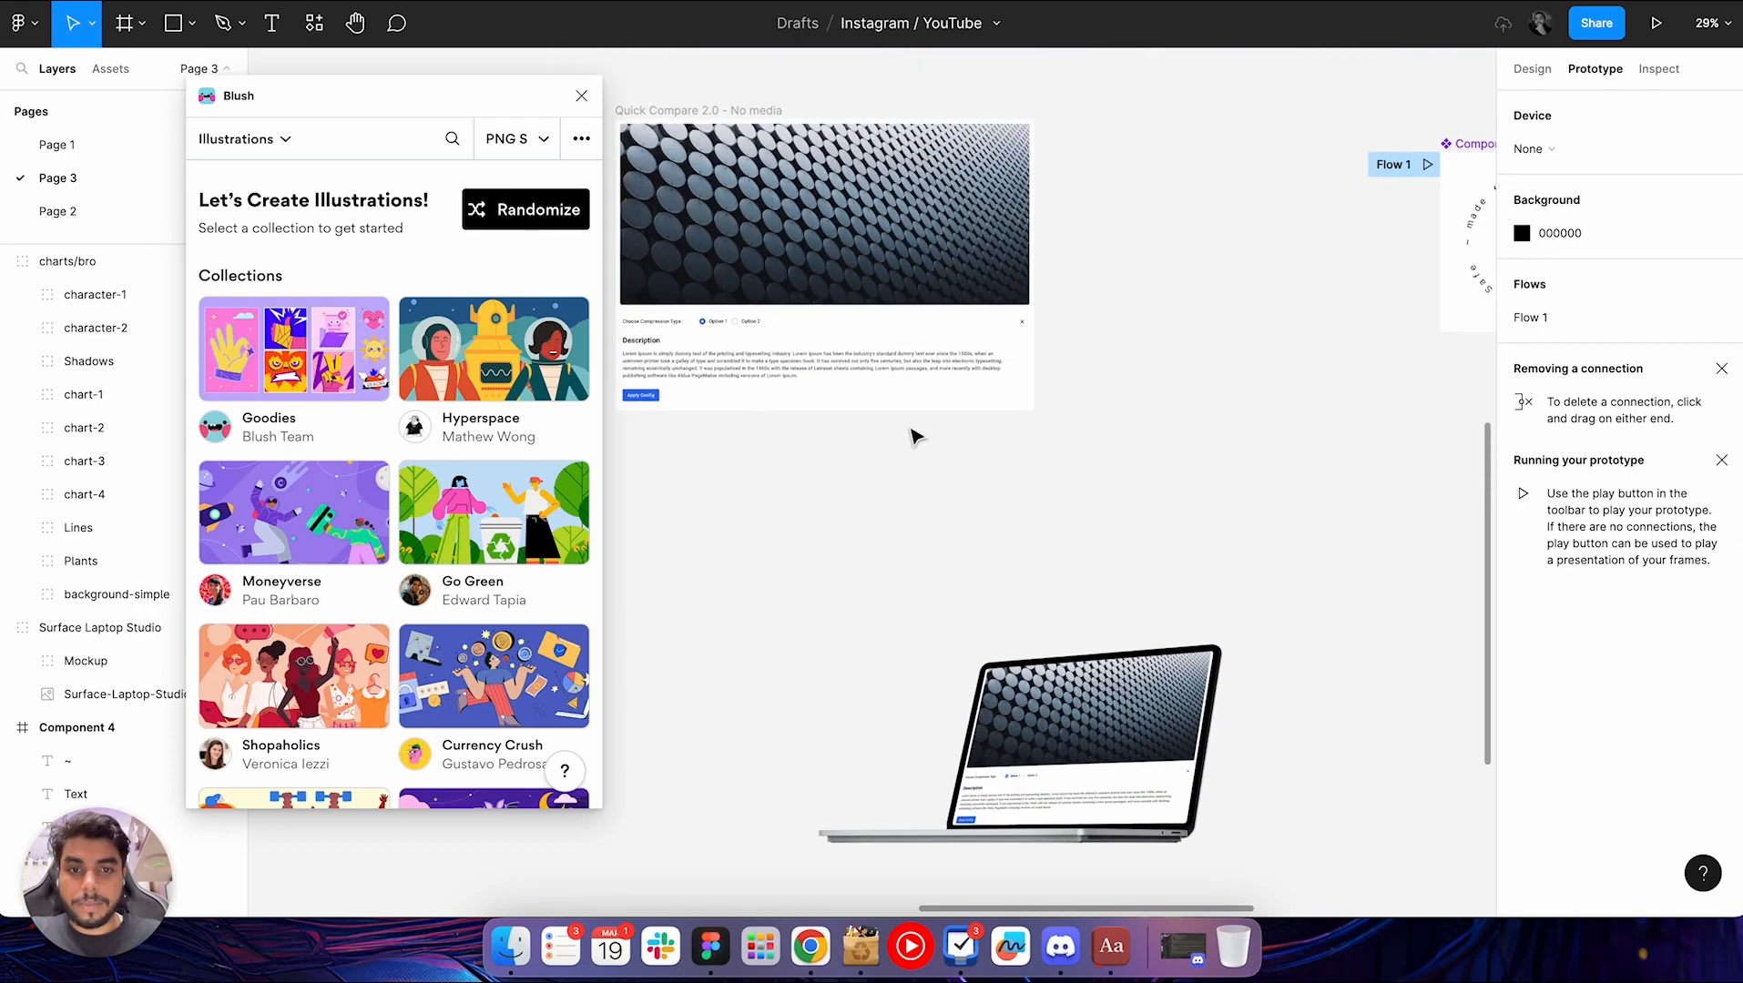
scroll(913, 435, "up", 10)
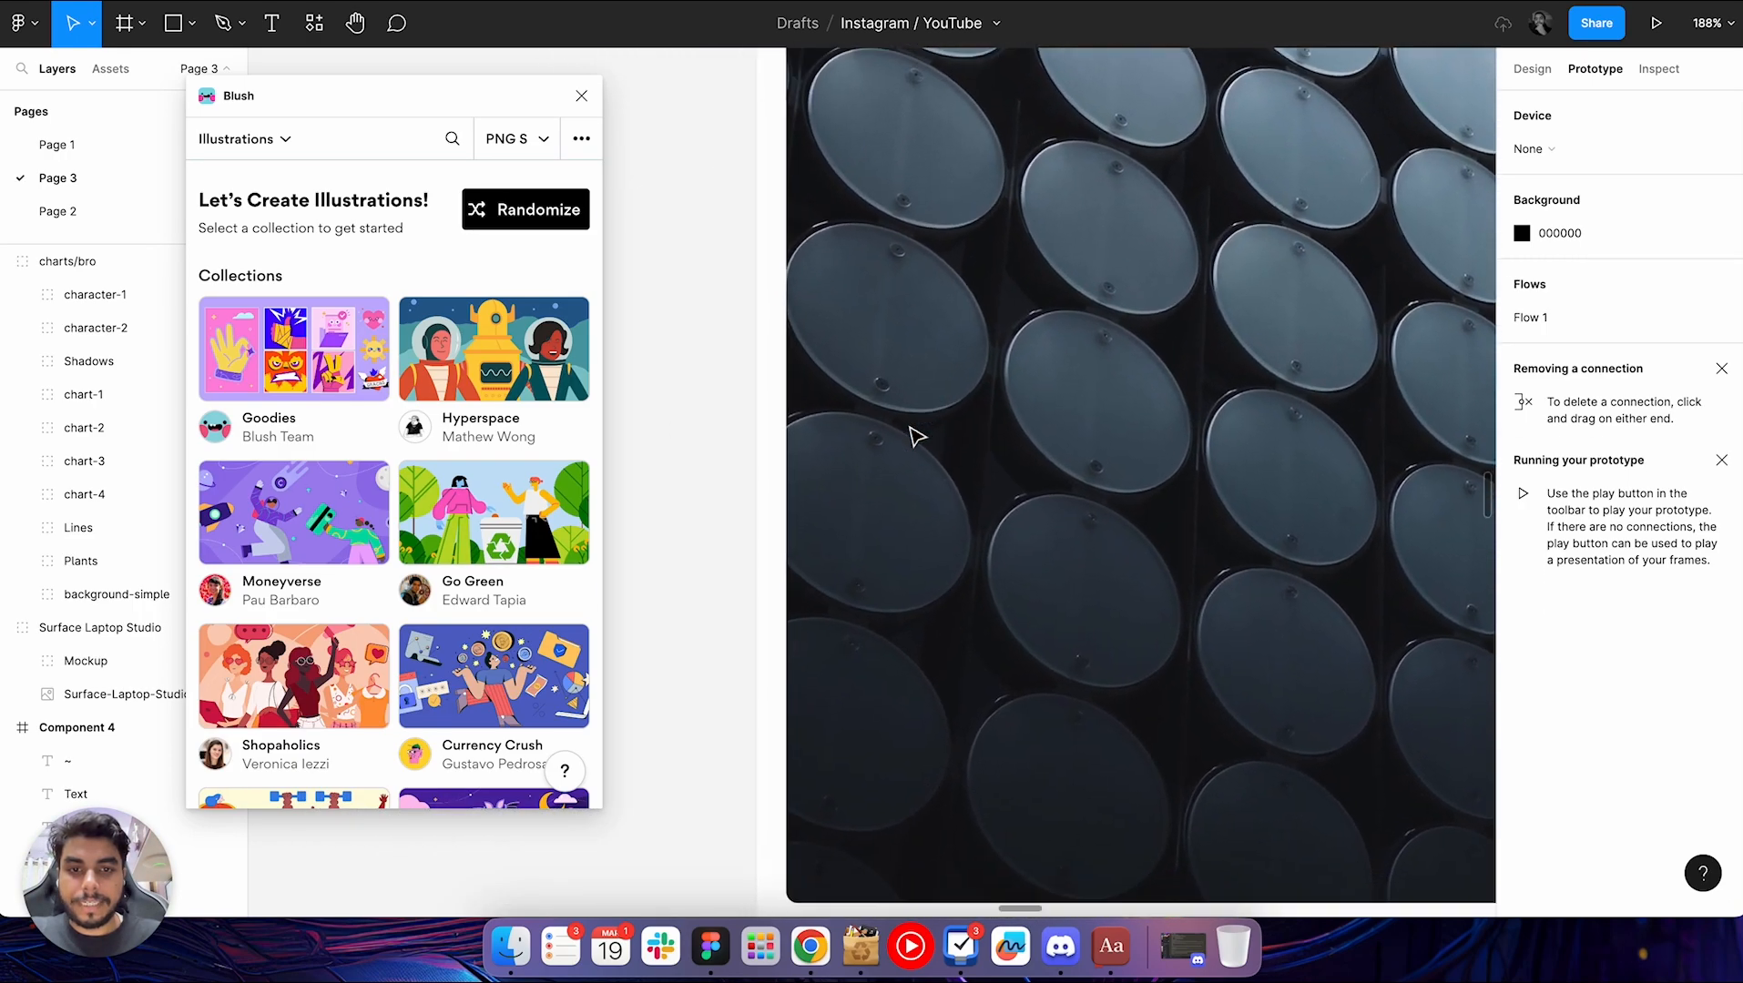
key("super+slash")
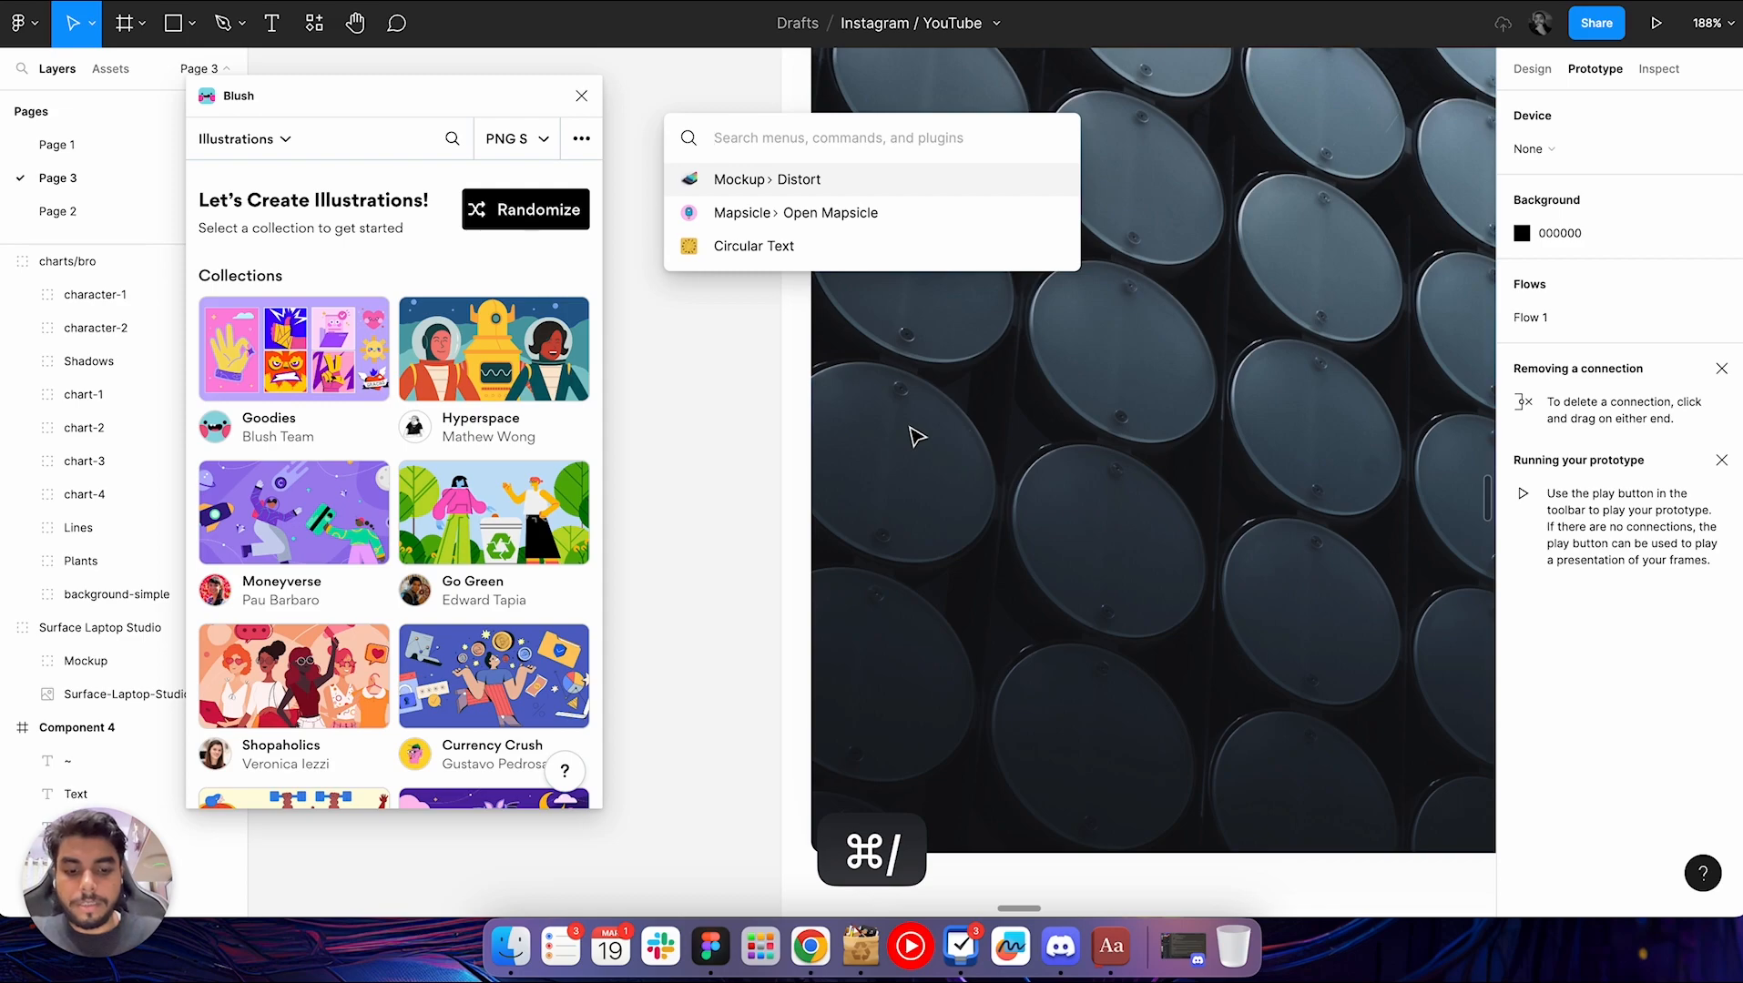
type("nosic")
key("BackSpace")
key("BackSpace")
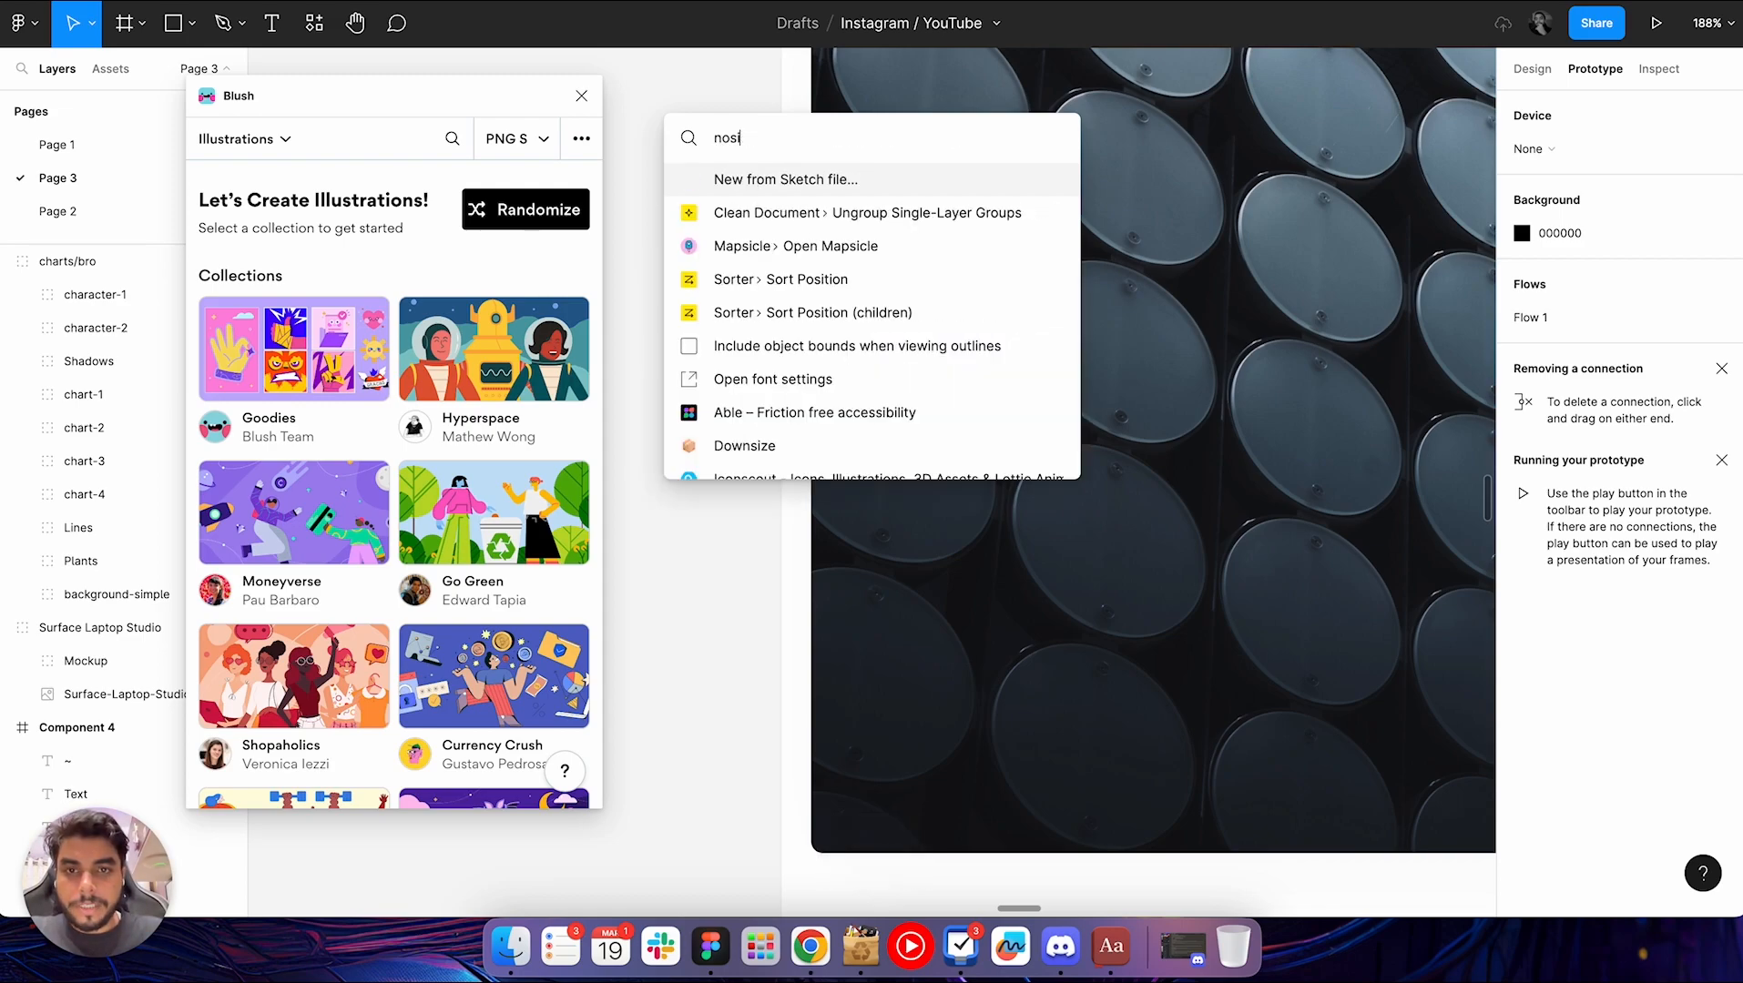
key("BackSpace")
type("ise")
key("Return")
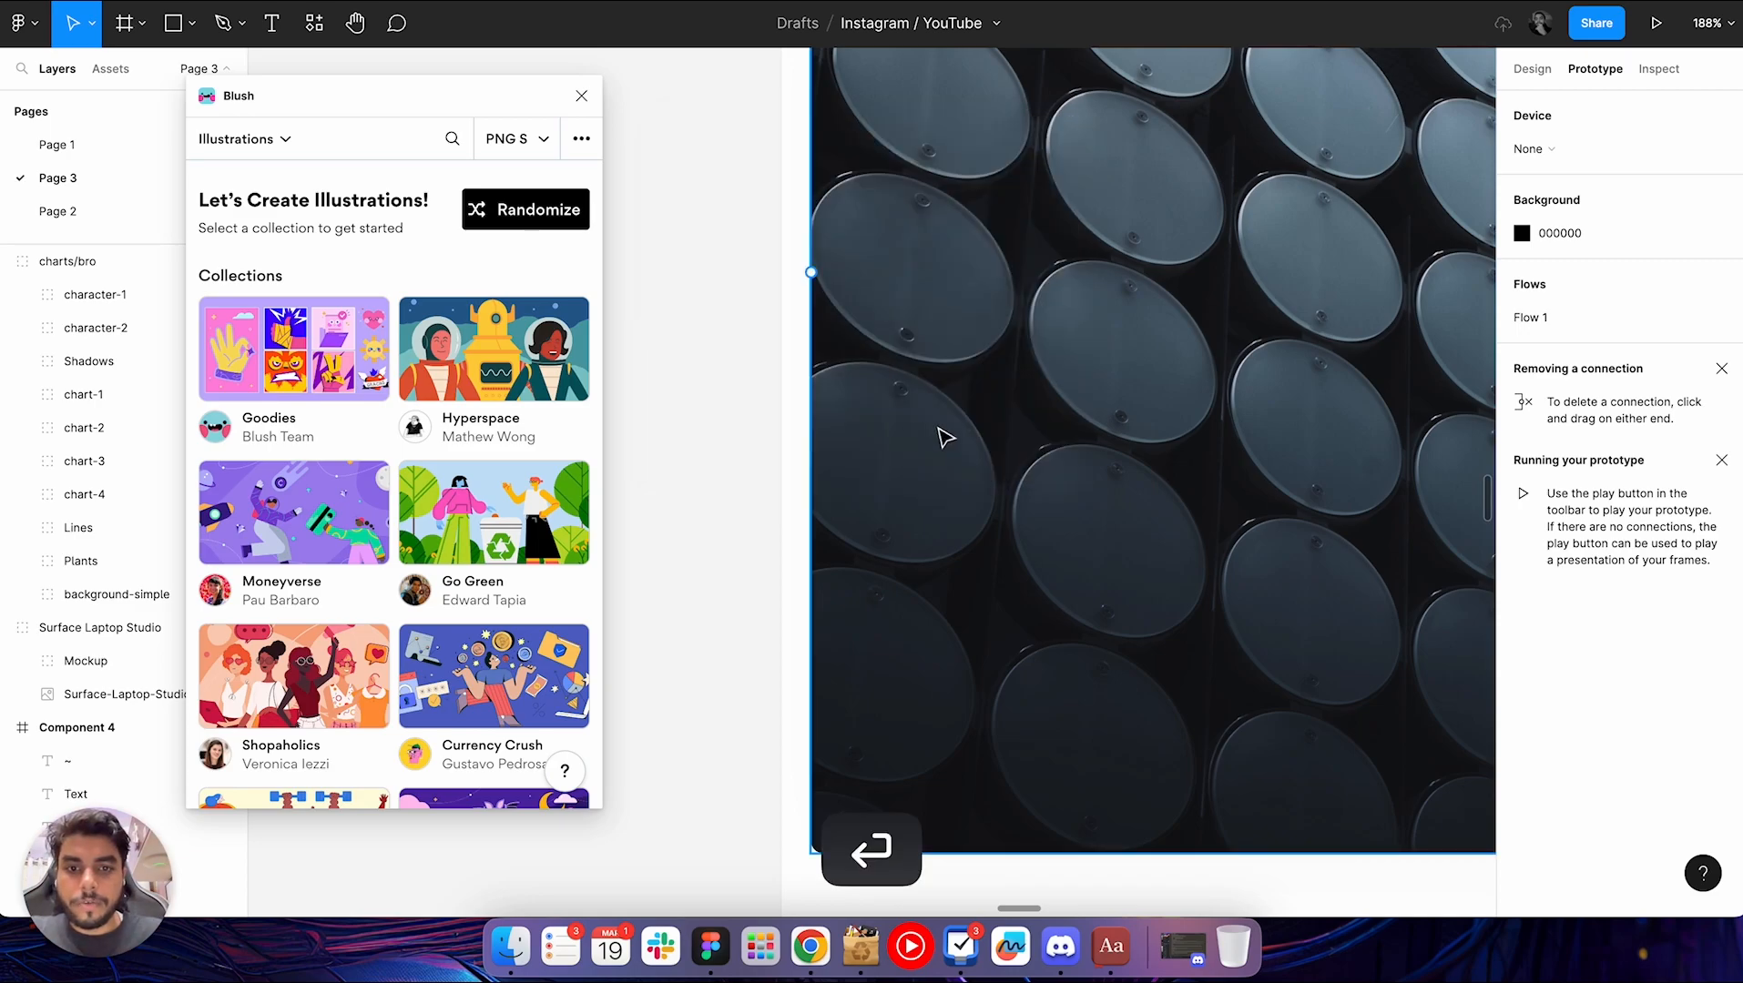
scroll(929, 510, "down", 5)
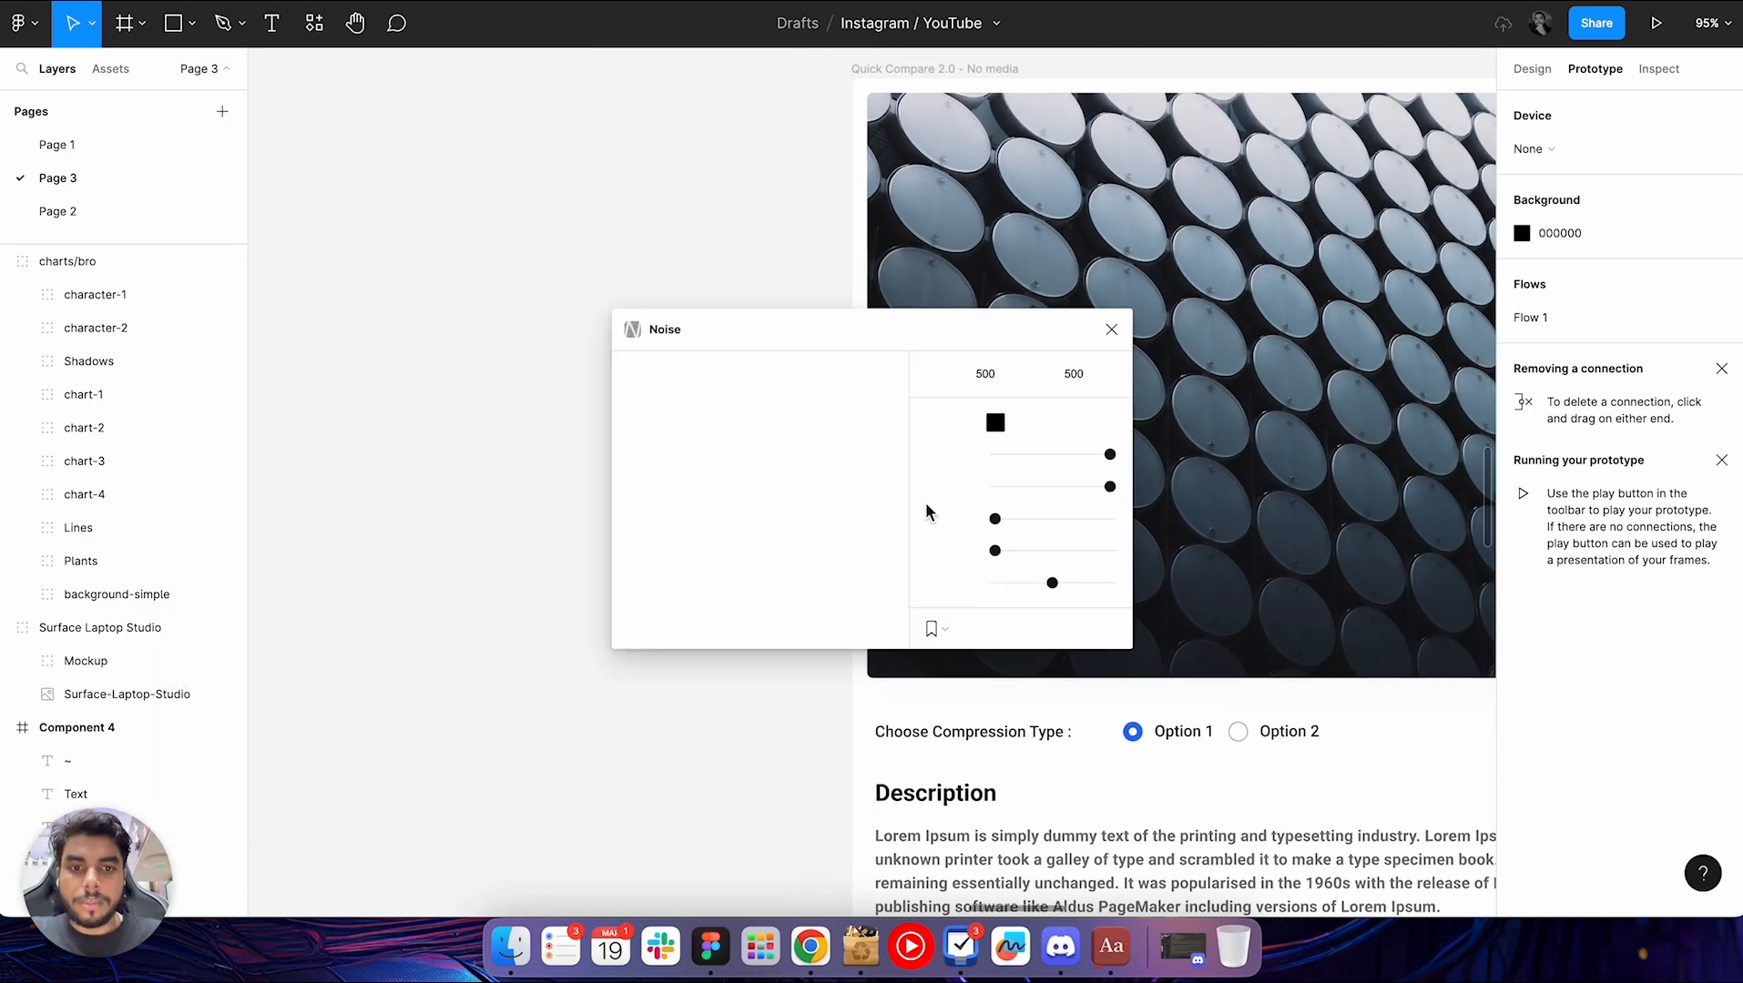
left_click_drag(902, 337, 581, 251)
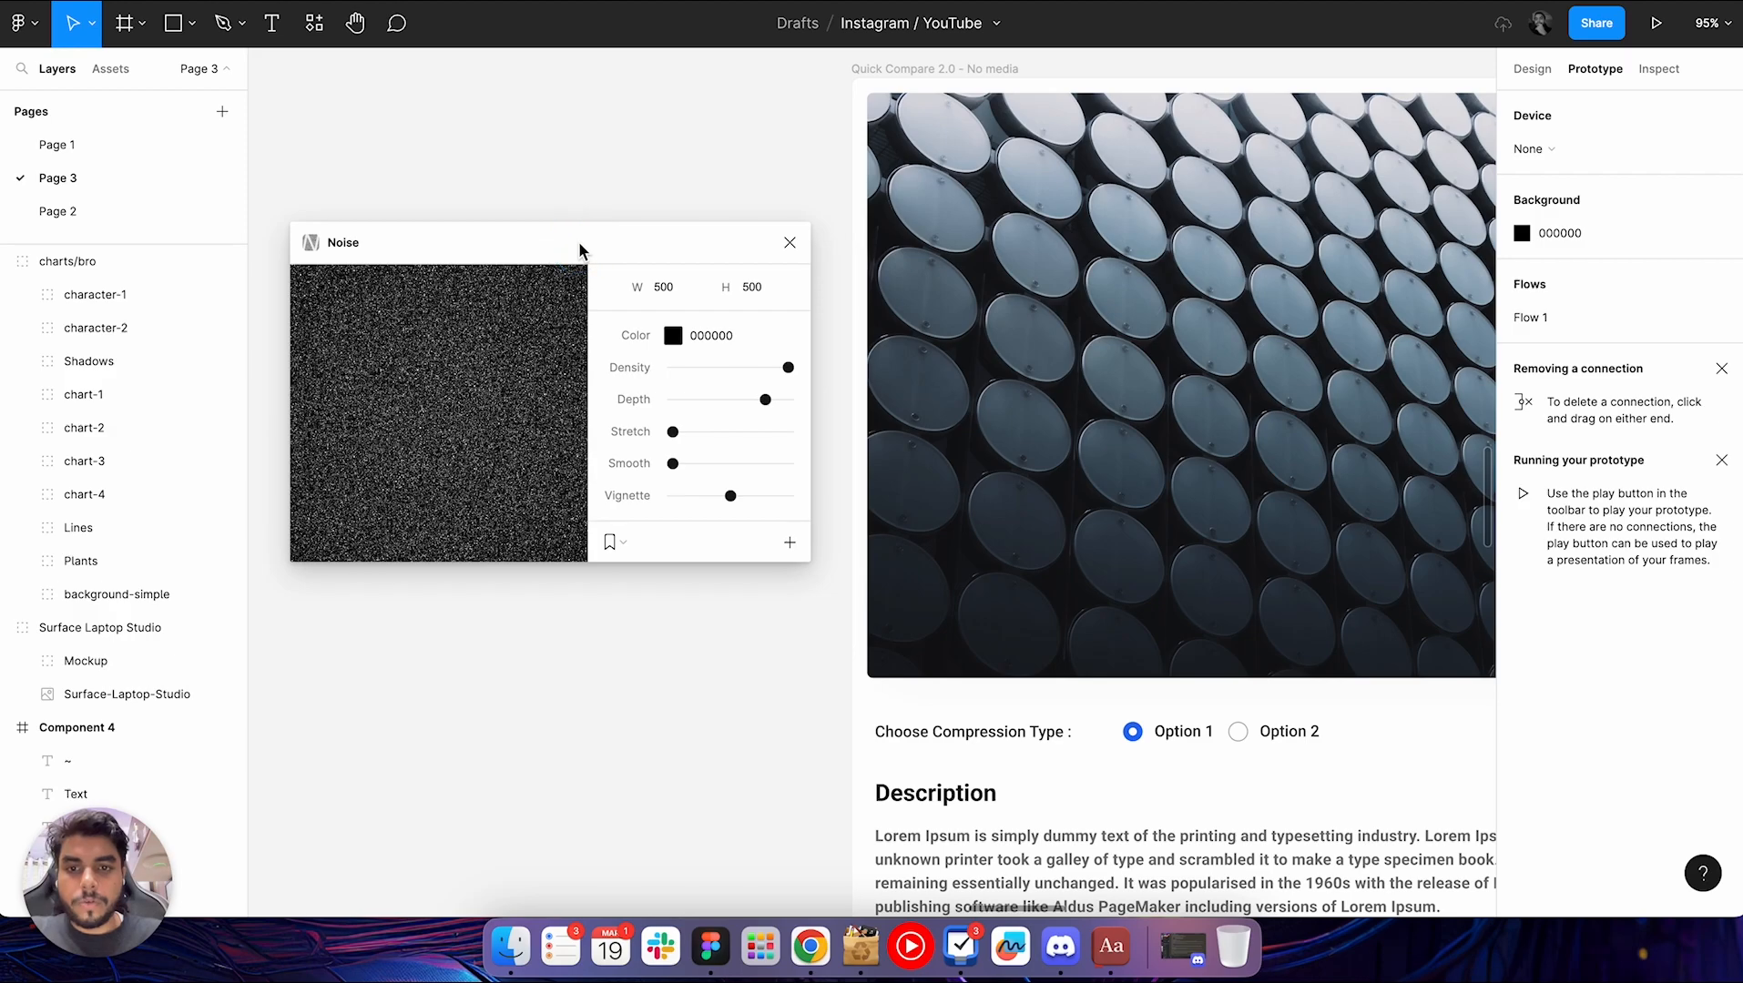
right_click(592, 173)
key("Escape")
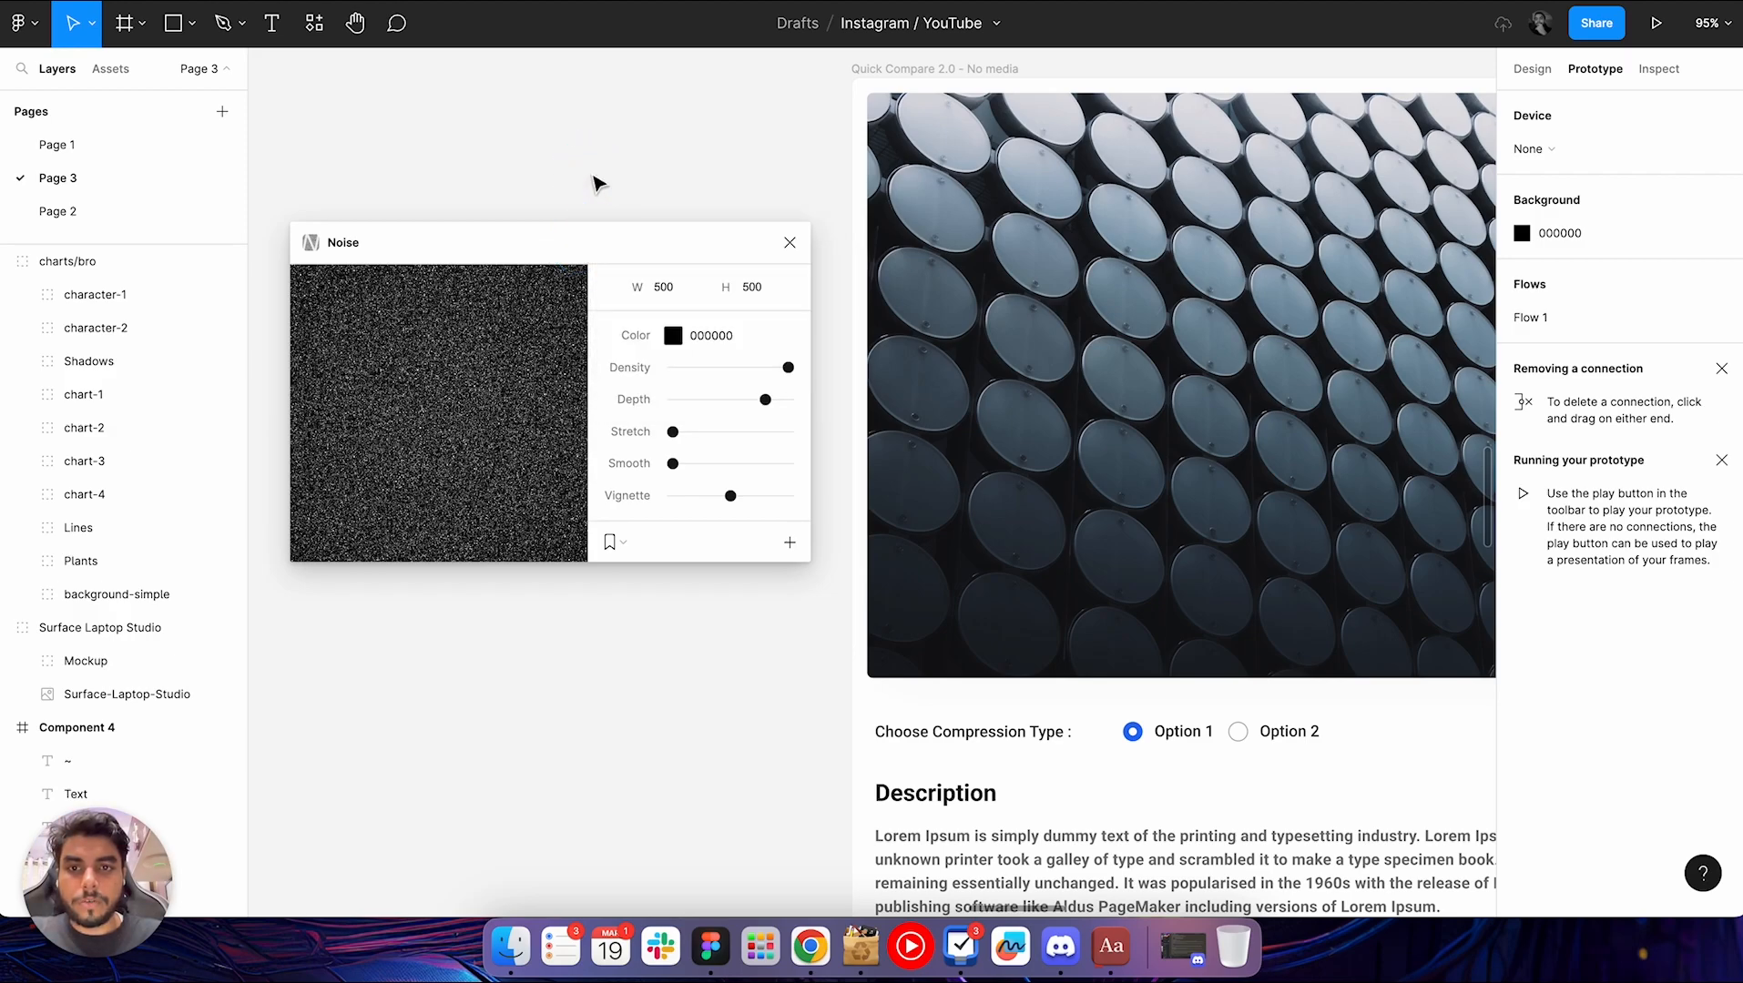
Place a copy of the Quick Compare frame's cover image on the empty canvas below the frame
scroll(578, 169, "down", 5)
scroll(637, 173, "left", 2)
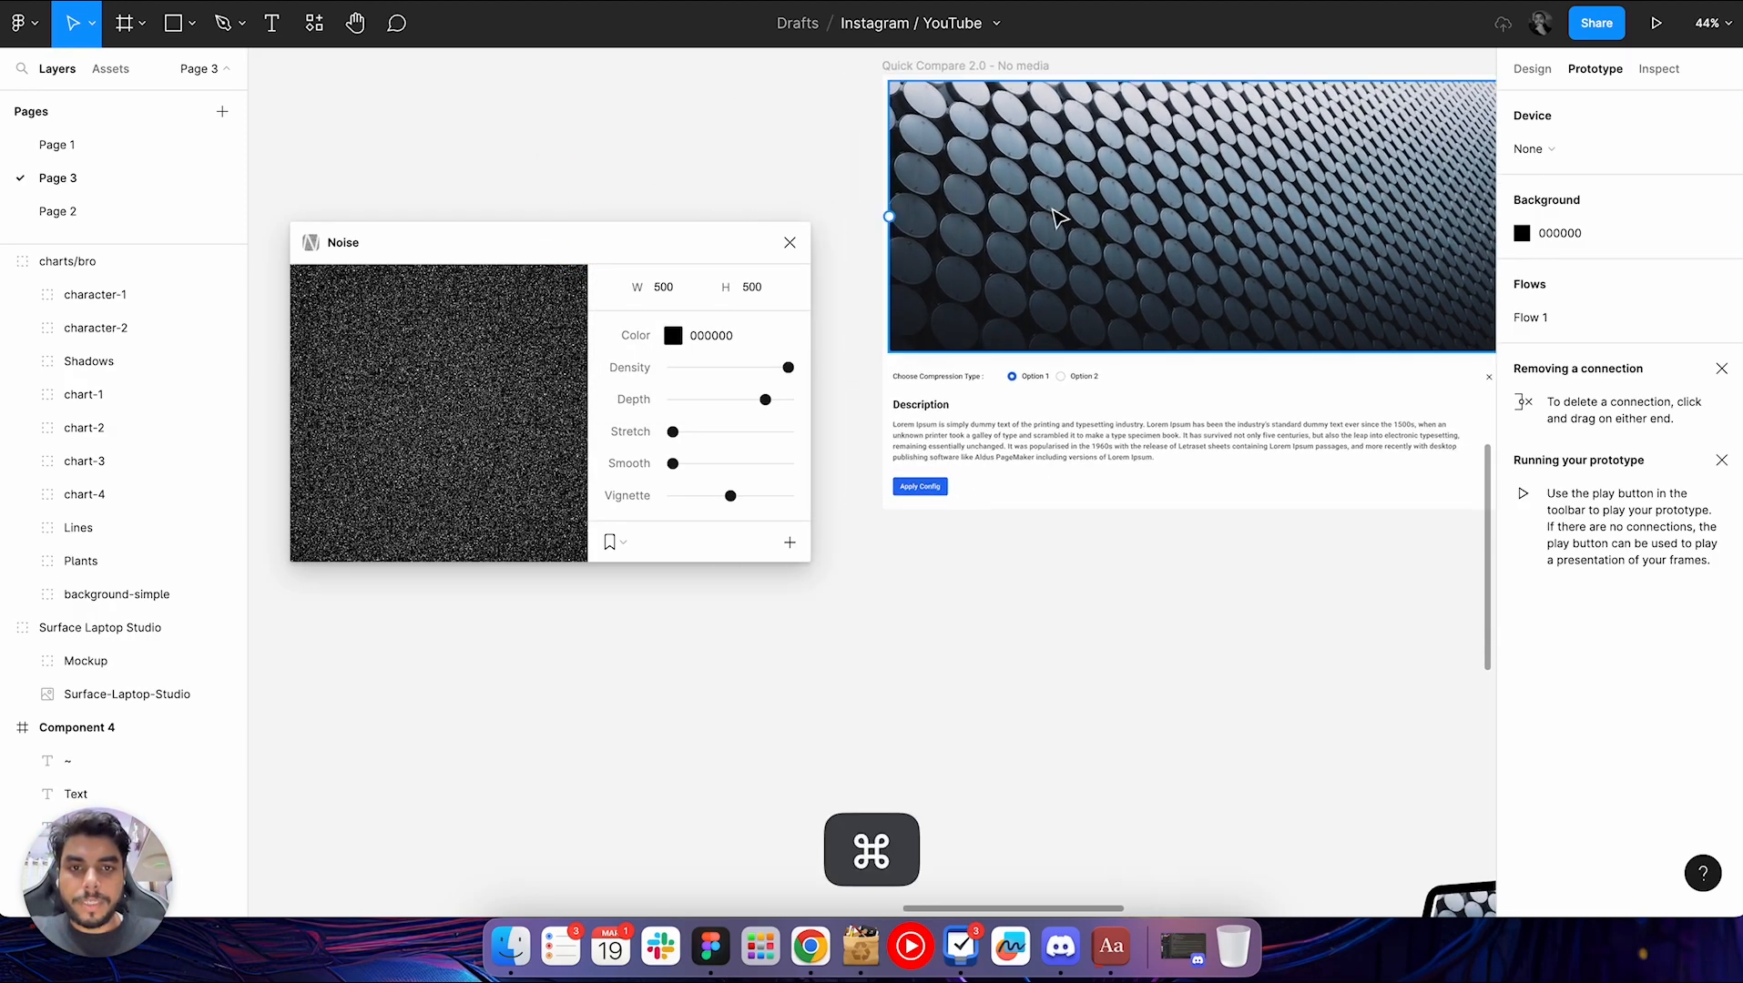
left_click(1075, 217, "super")
left_click_drag(1129, 217, 551, 749)
scroll(545, 751, "down", 2)
scroll(545, 751, "left", 1)
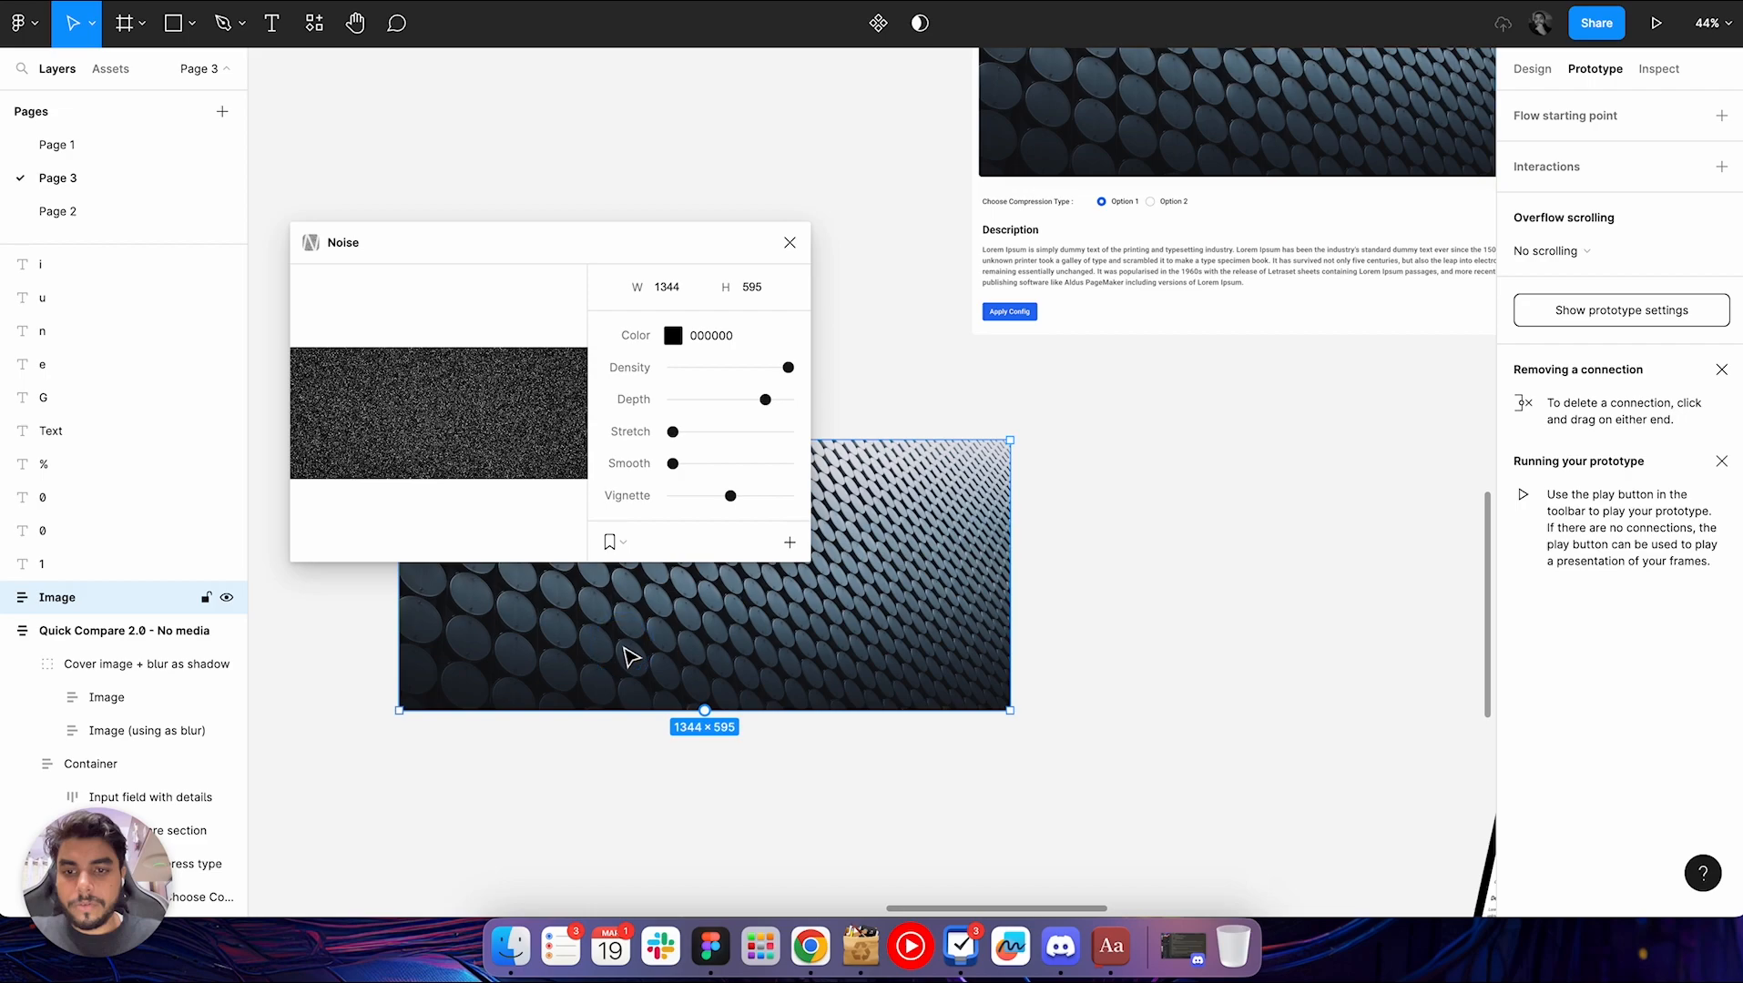
Add black 000000 noise at 1344 × 595 to the copied image, keeping the plugin's other settings
left_click(612, 541)
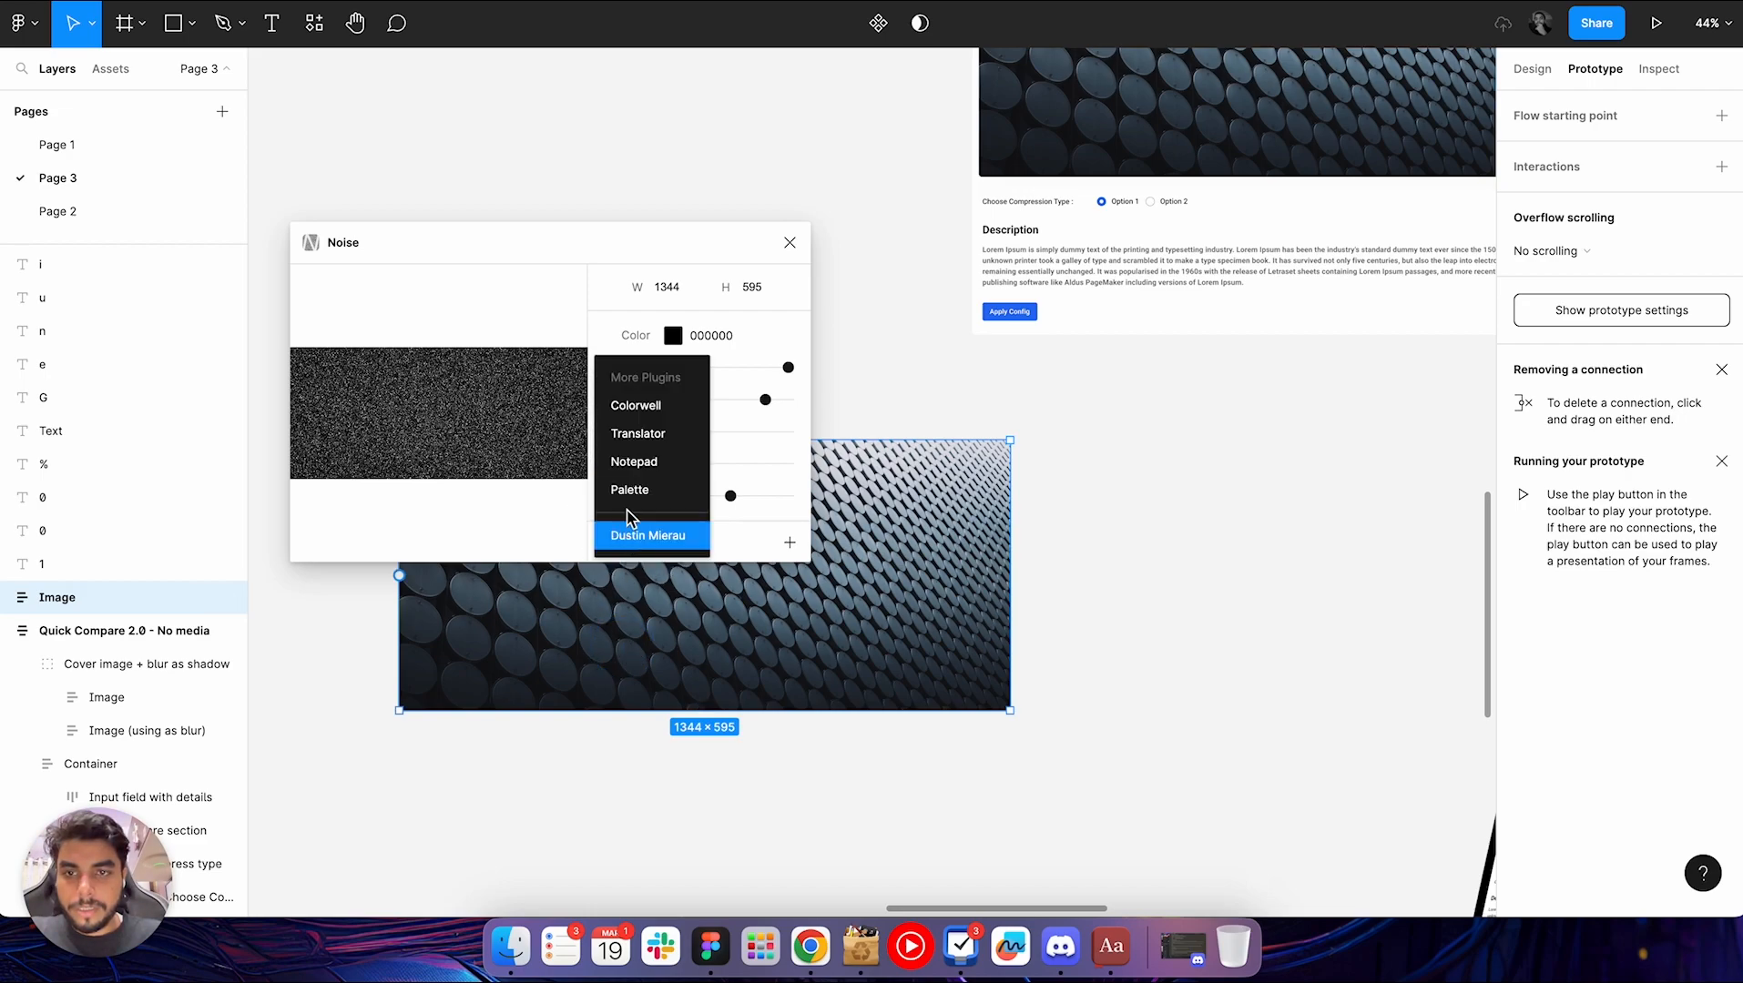
left_click(592, 239)
left_click_drag(592, 239, 593, 173)
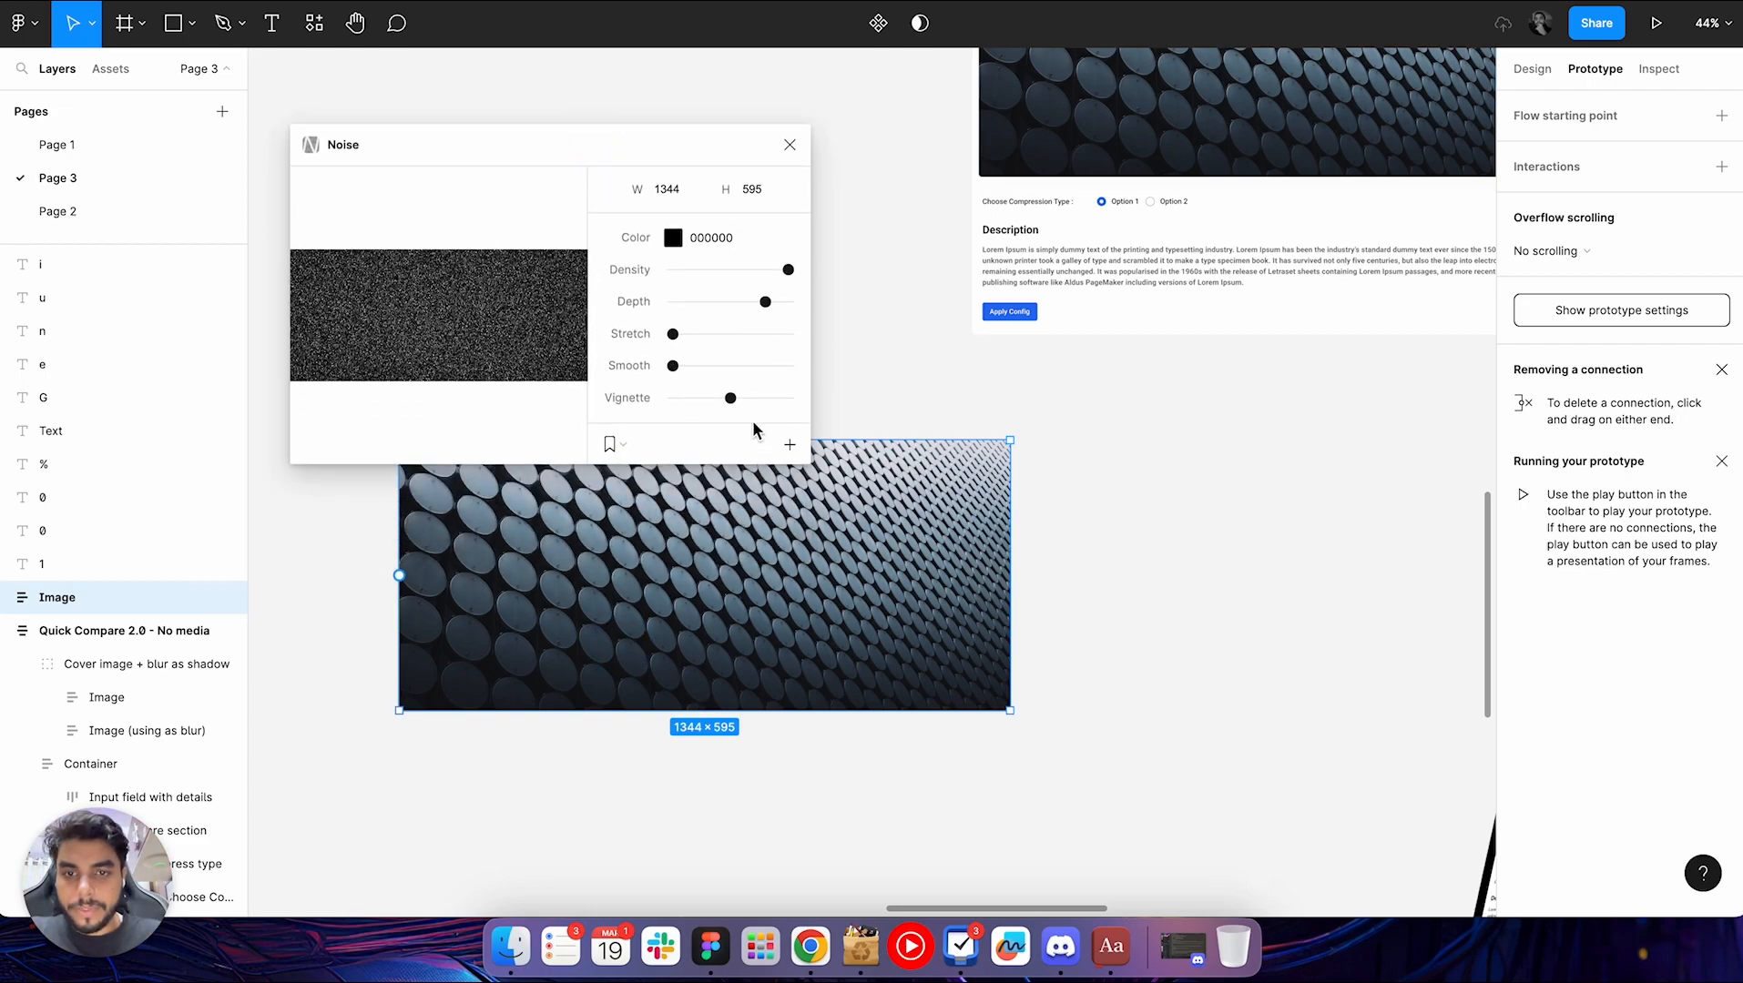
left_click(789, 447)
scroll(758, 591, "up", 5)
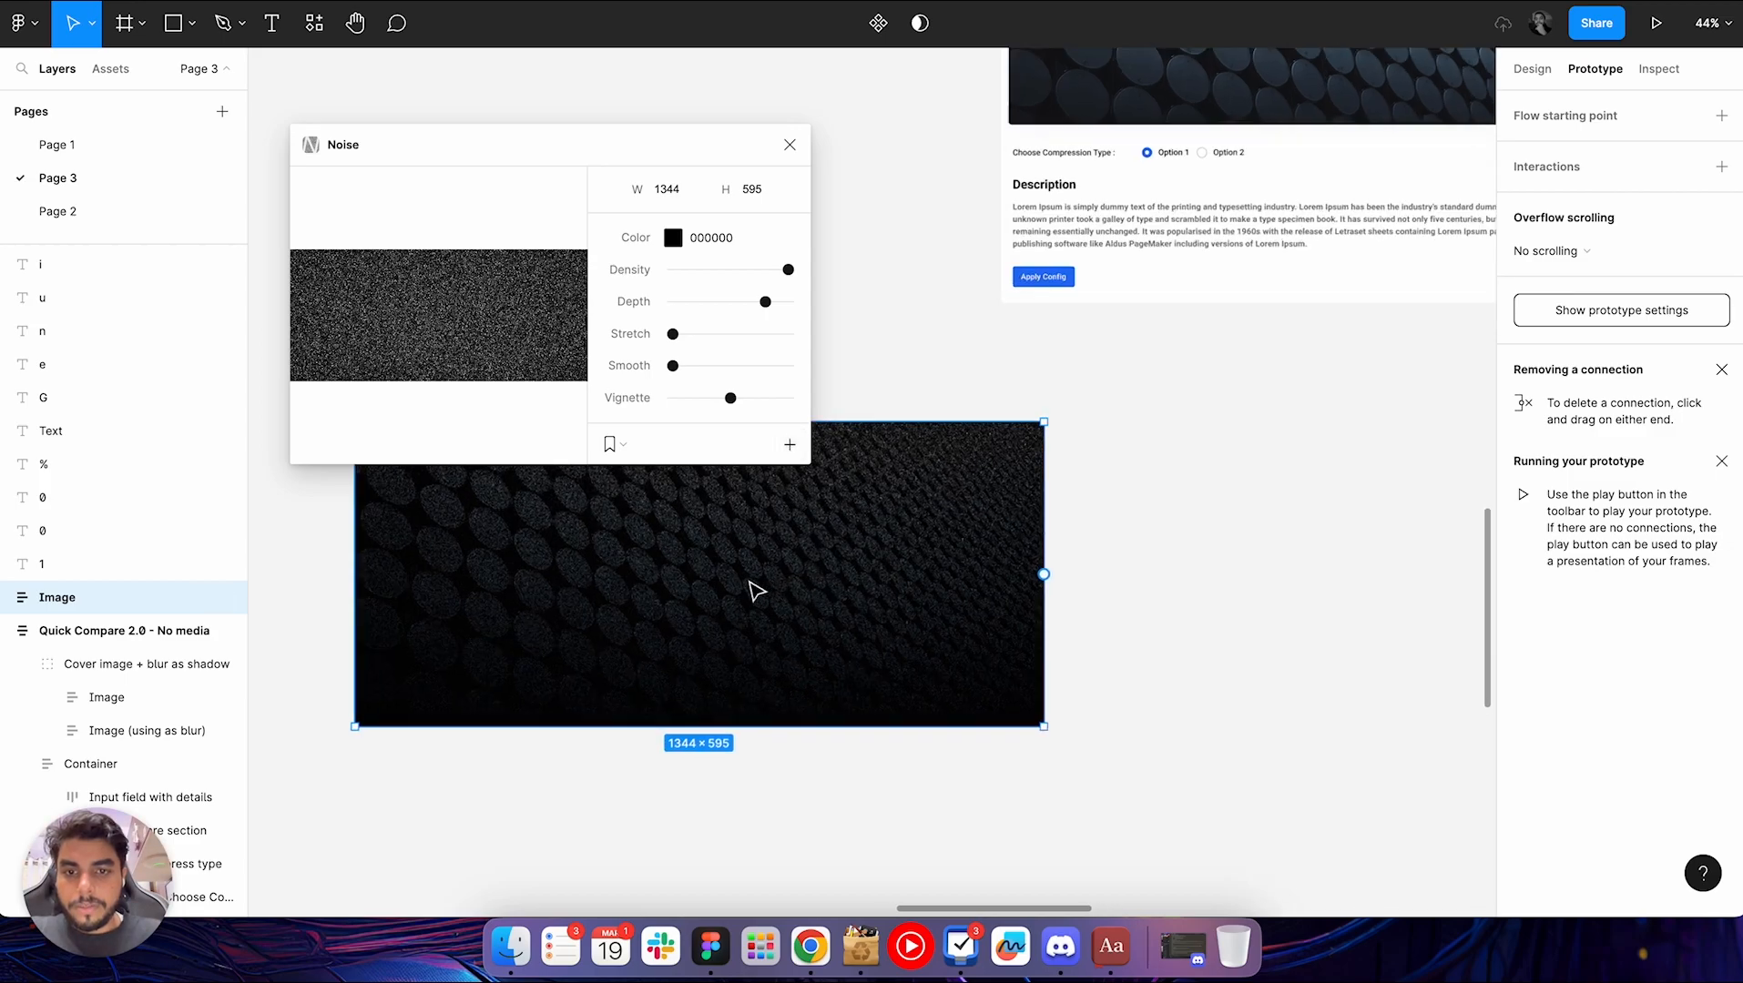
scroll(758, 591, "down", 2)
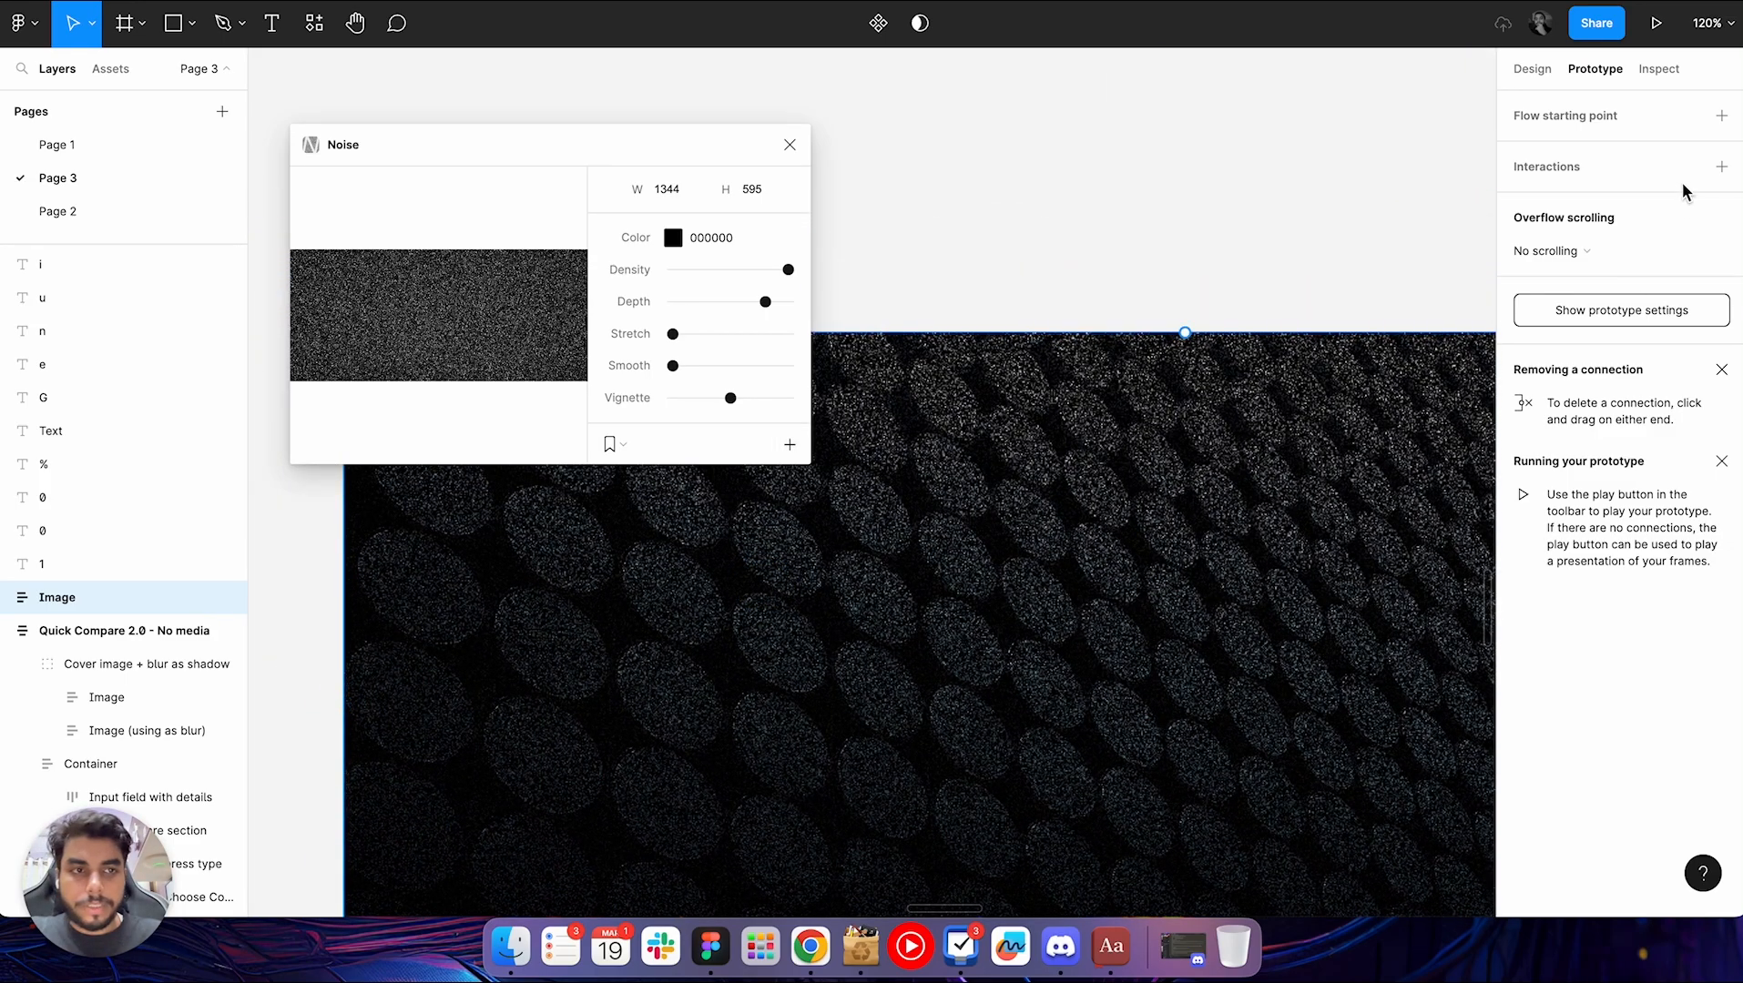
Show the copied image's design properties, check its layer blend modes and expand its layer
left_click(1536, 69)
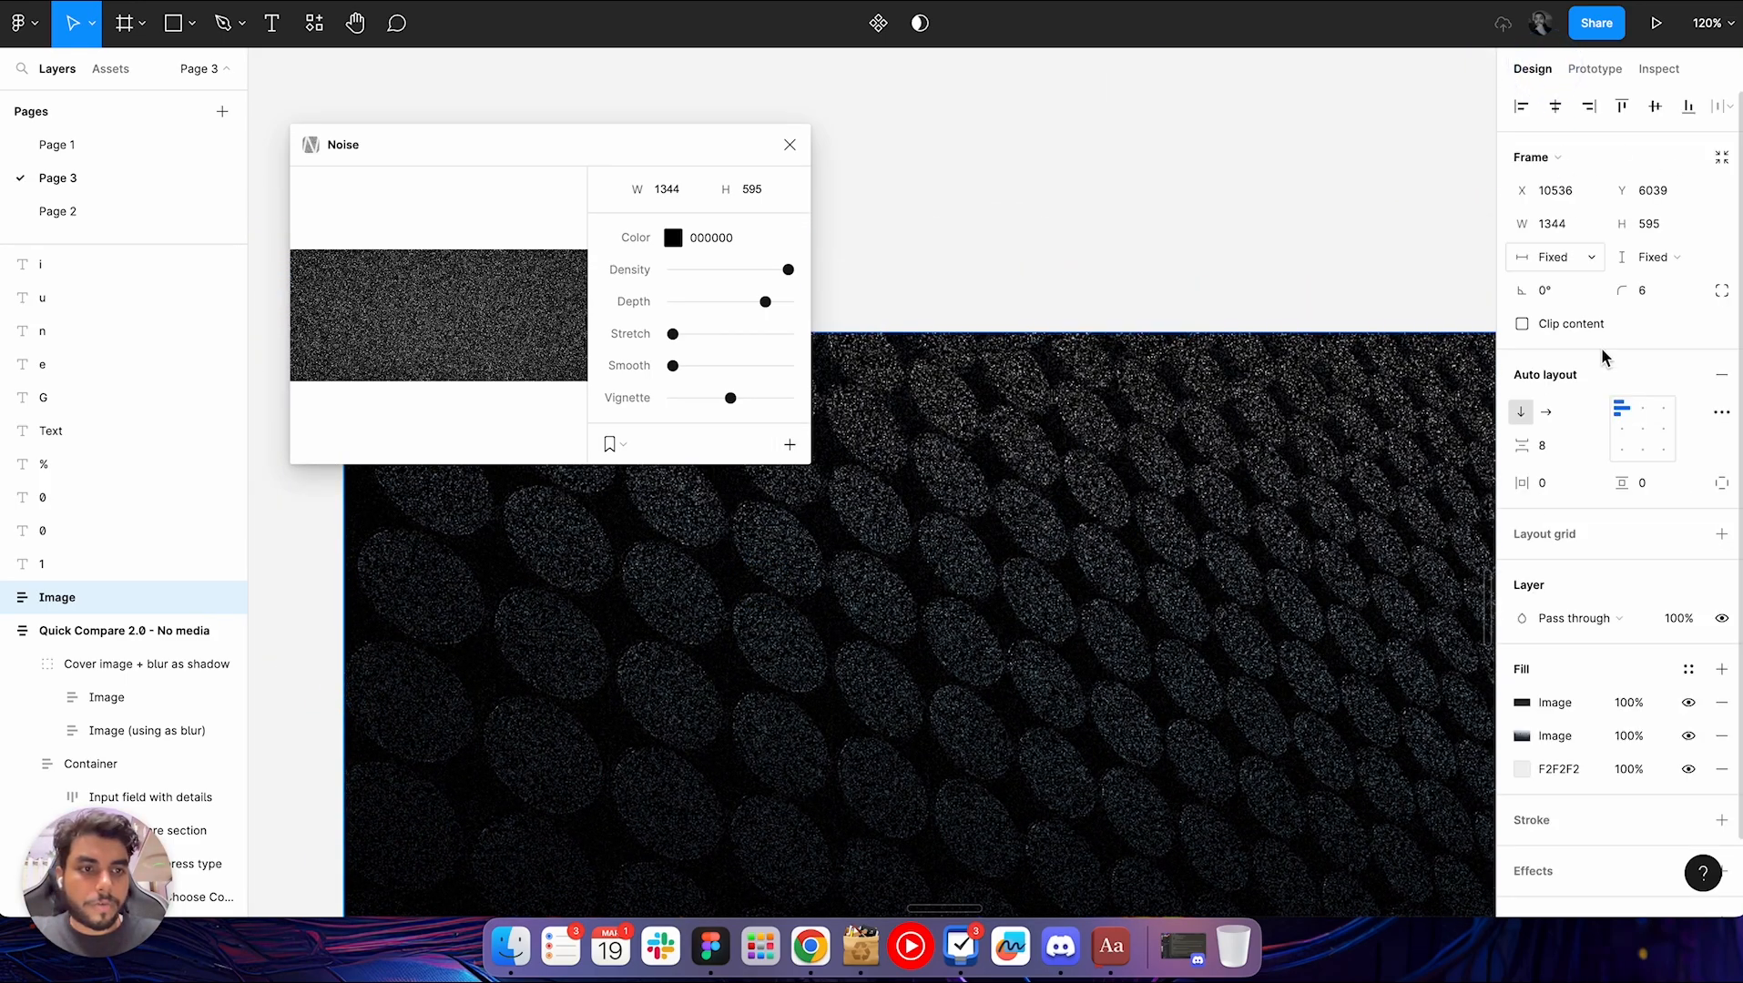
left_click(1615, 620)
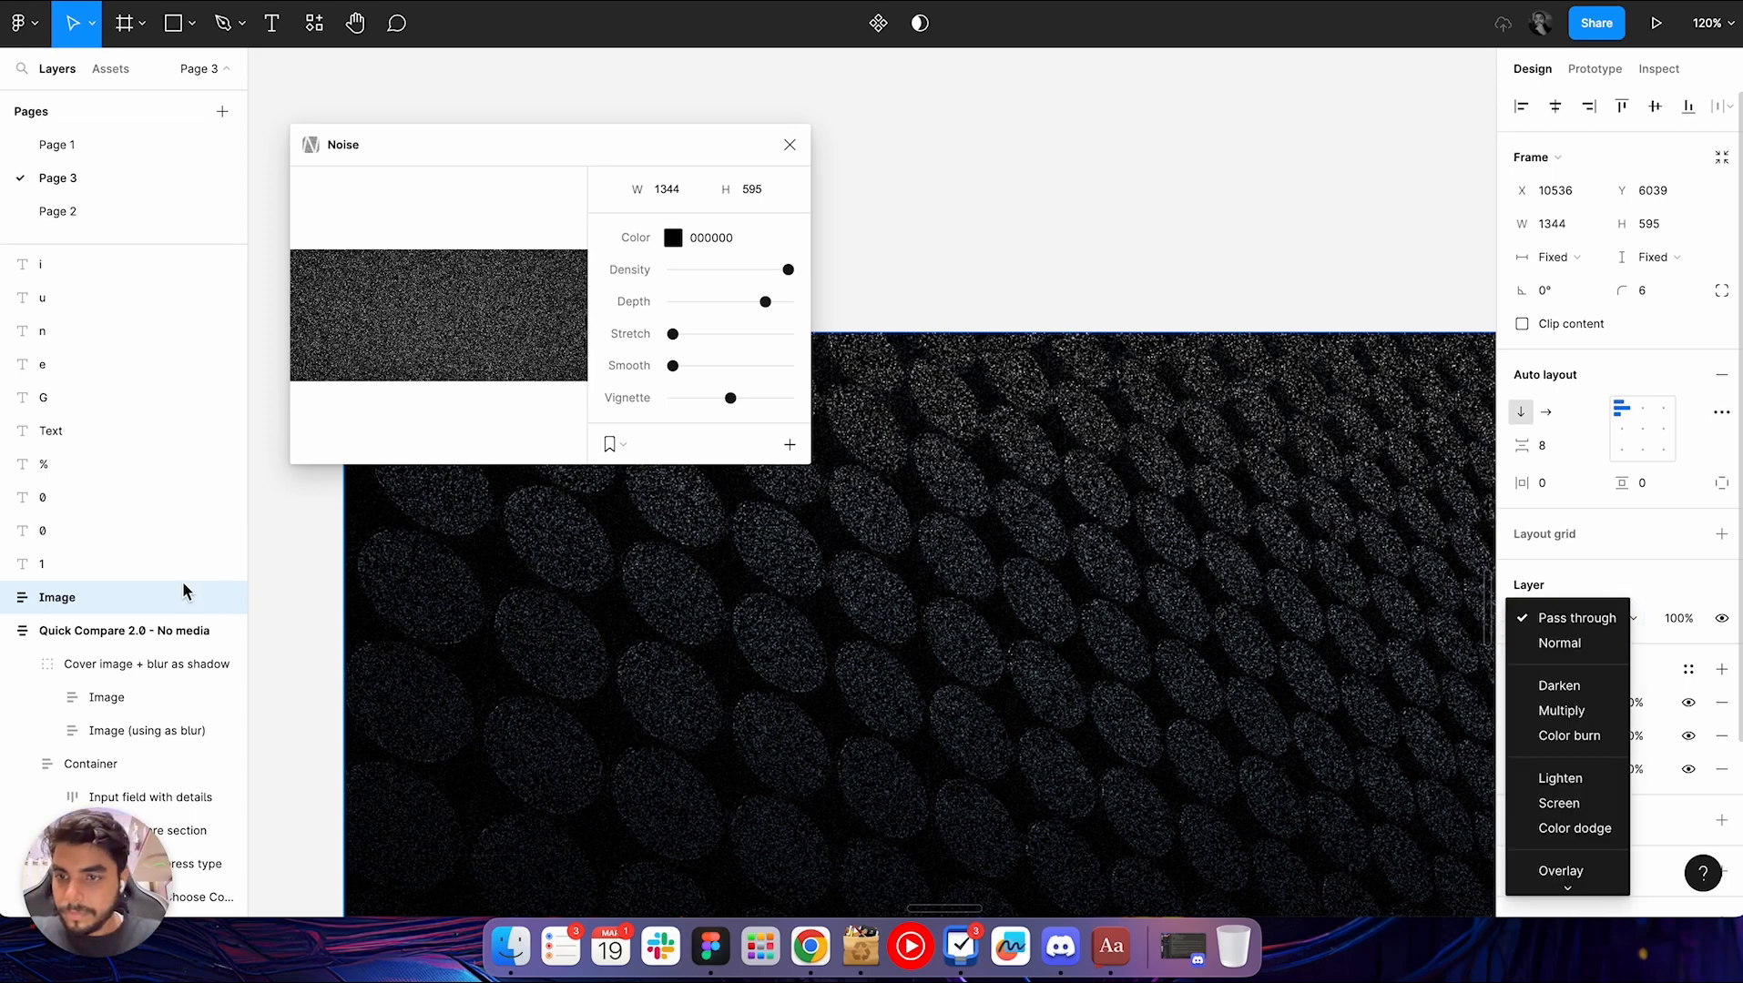
left_click(20, 598)
left_click(7, 597)
left_click(80, 635)
left_click(77, 600)
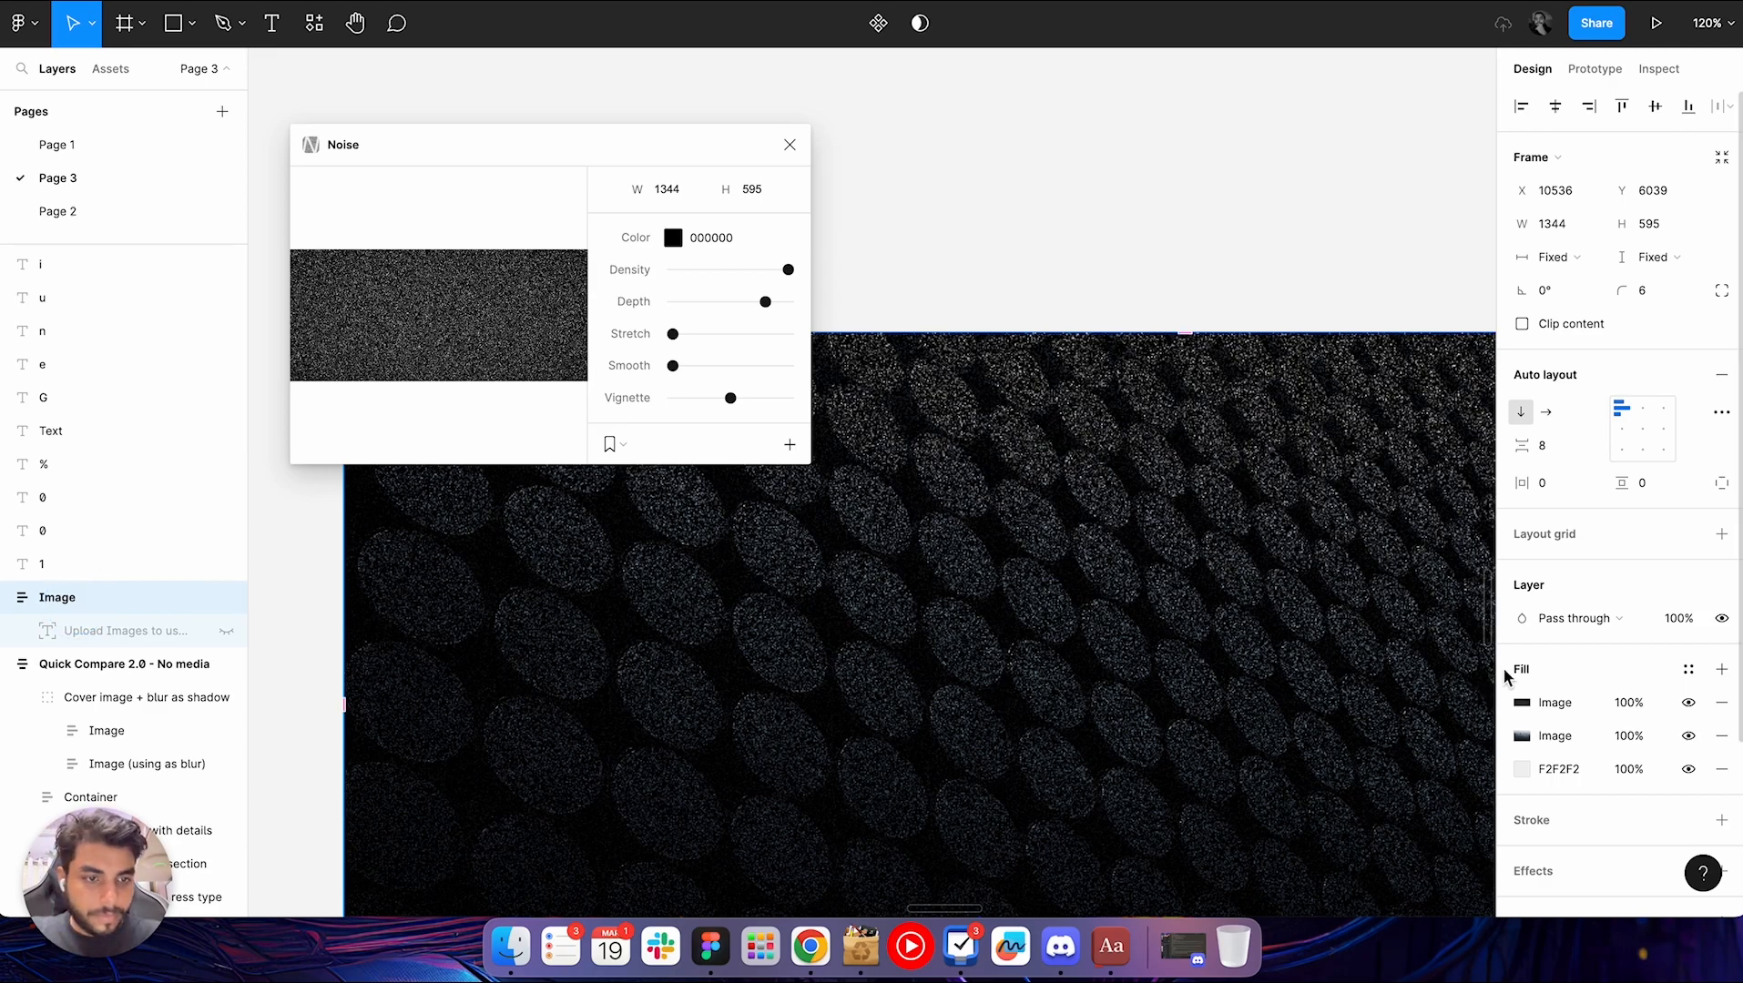
Set the opacity of the copied image's noise fill to 30% and close the Noise plugin
left_click(1636, 712)
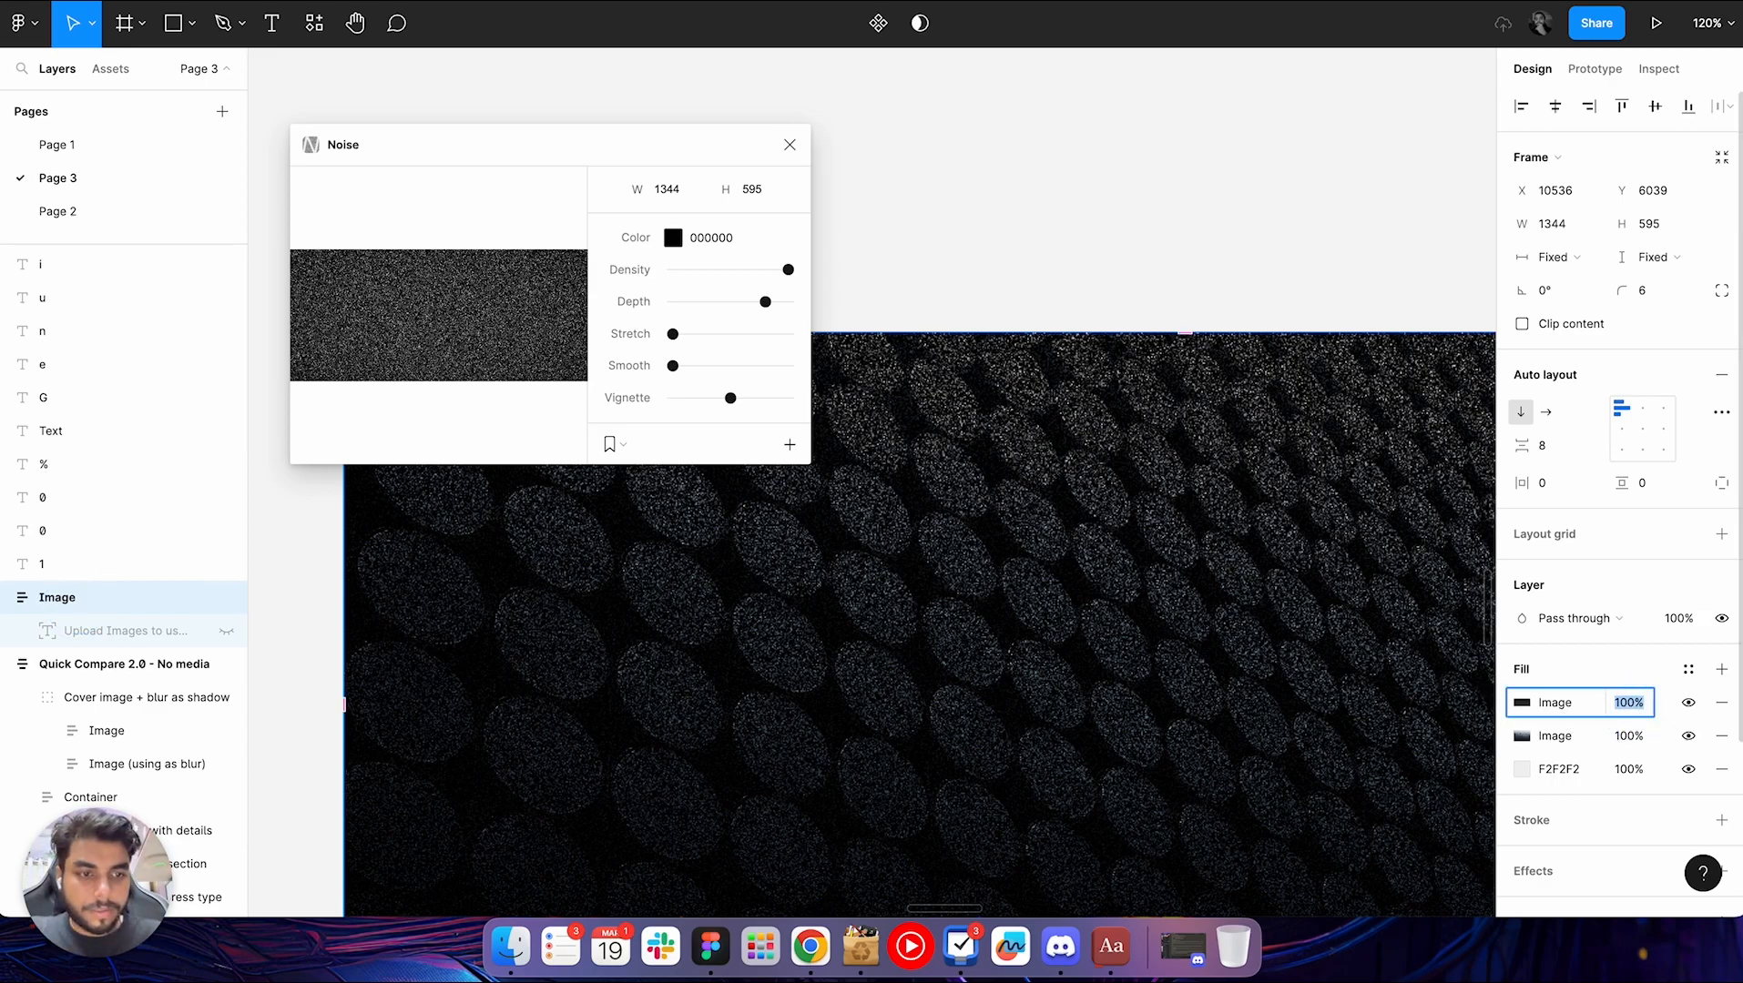
key("shift+Down")
key("shift+Down")
key("shift+Down")
key("shift+Down")
key("shift+Down")
key("shift+Down")
key("shift+Down")
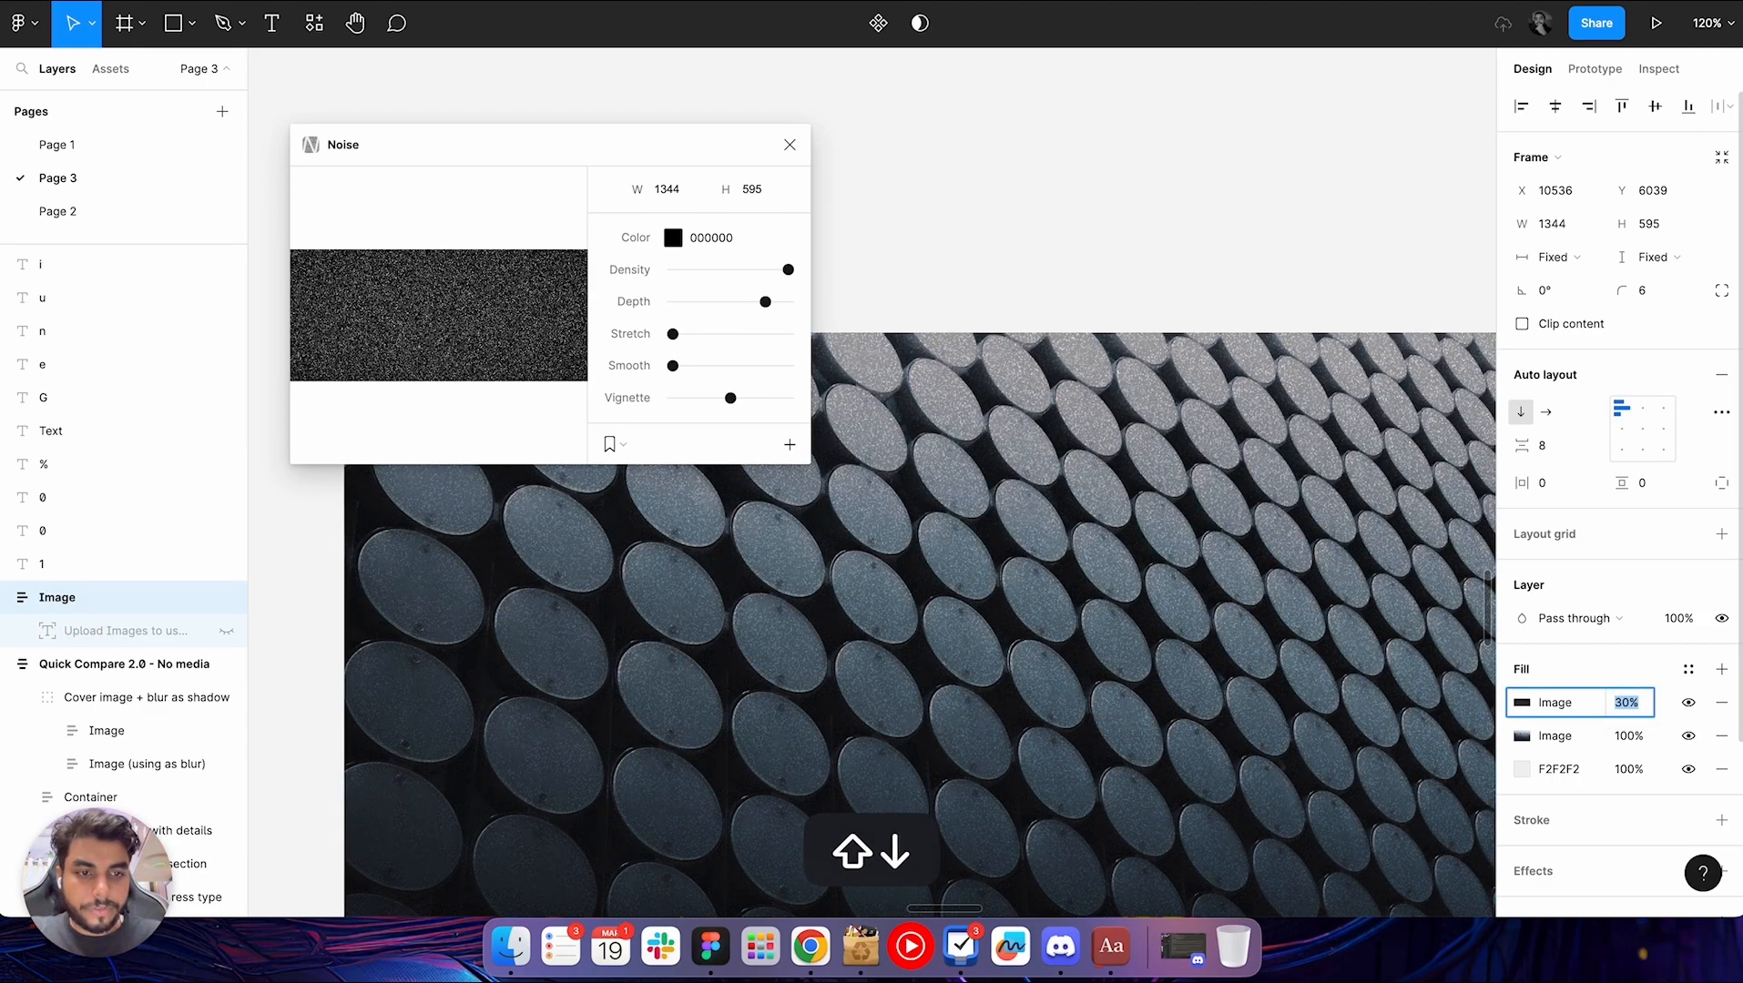
scroll(1174, 669, "down", 5)
scroll(1174, 669, "up", 8)
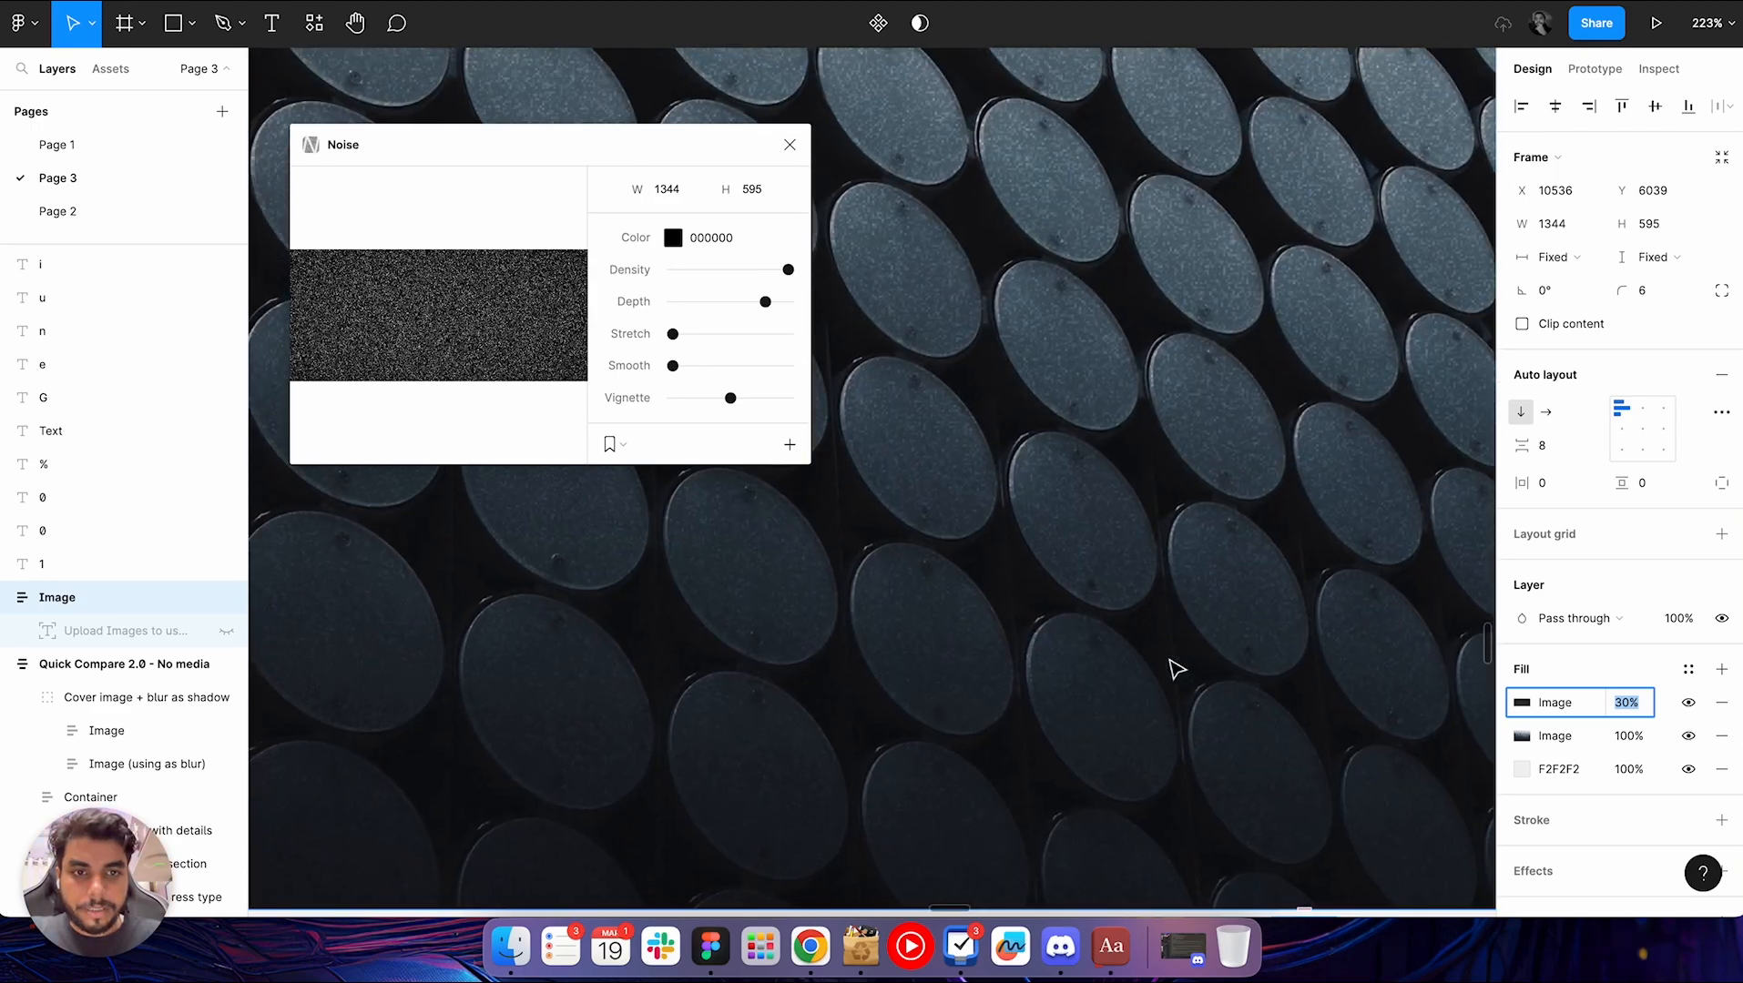
scroll(1176, 669, "up", 5)
left_click(790, 145)
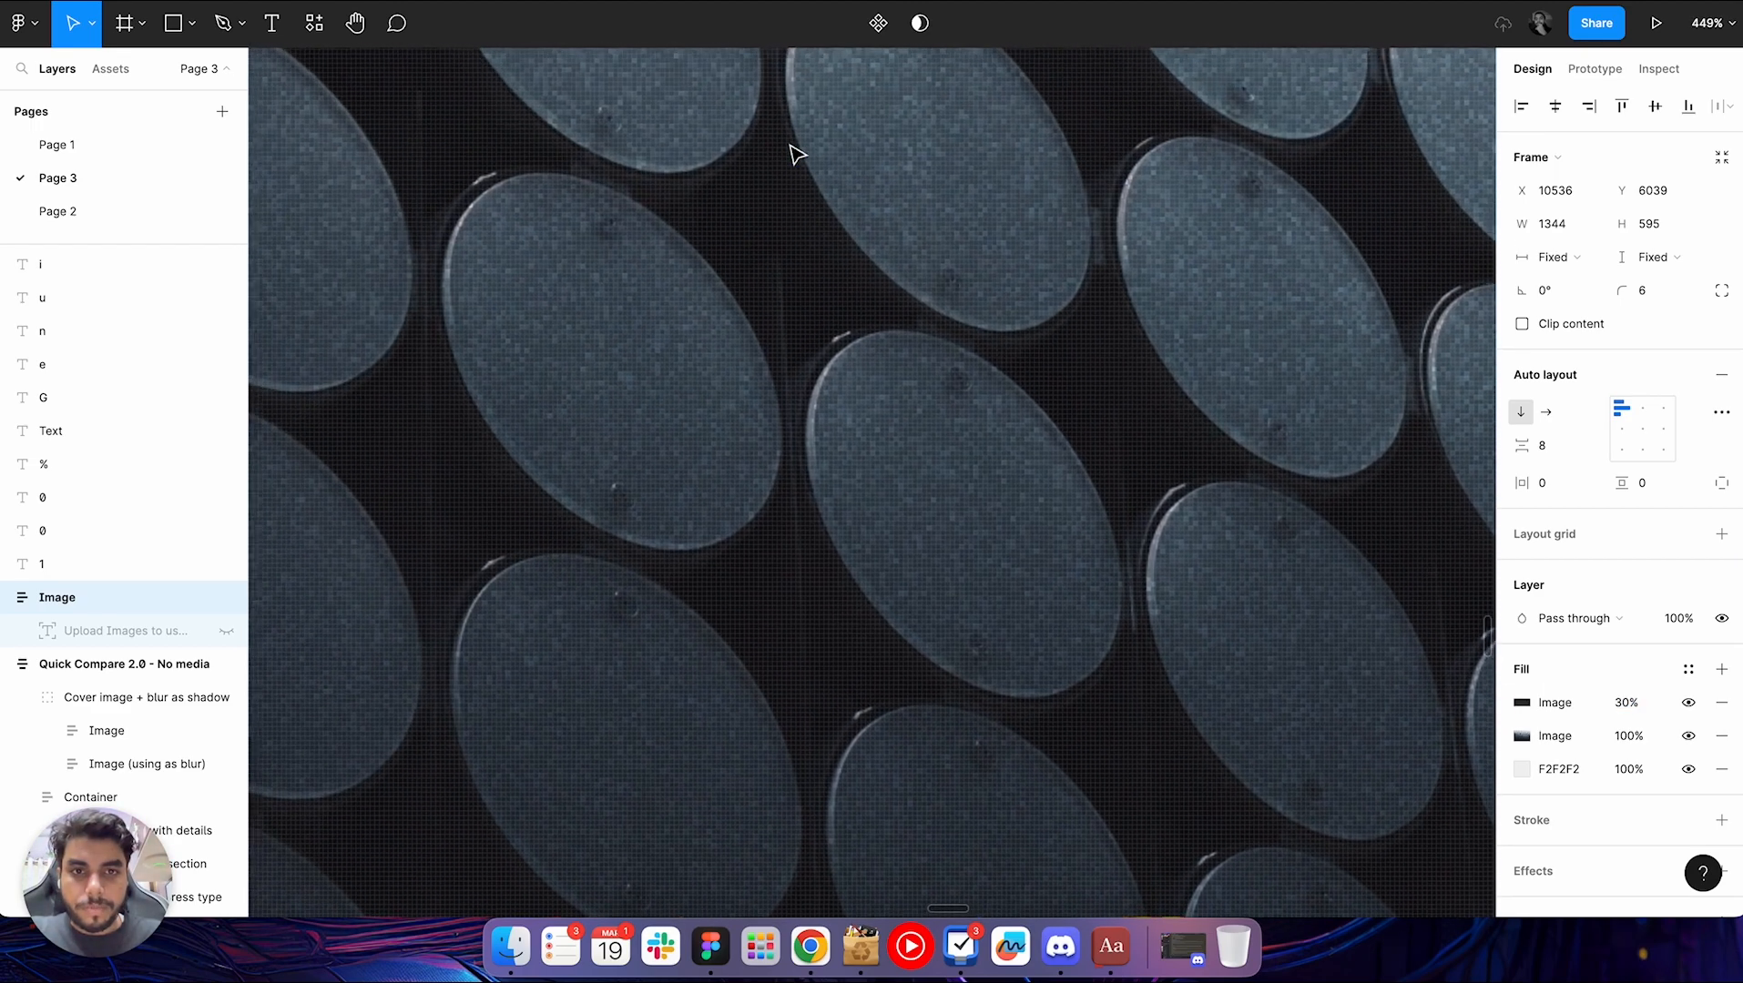
Toggle the noise fill off and on again, and examine the grain across the image up close
left_click(1688, 703)
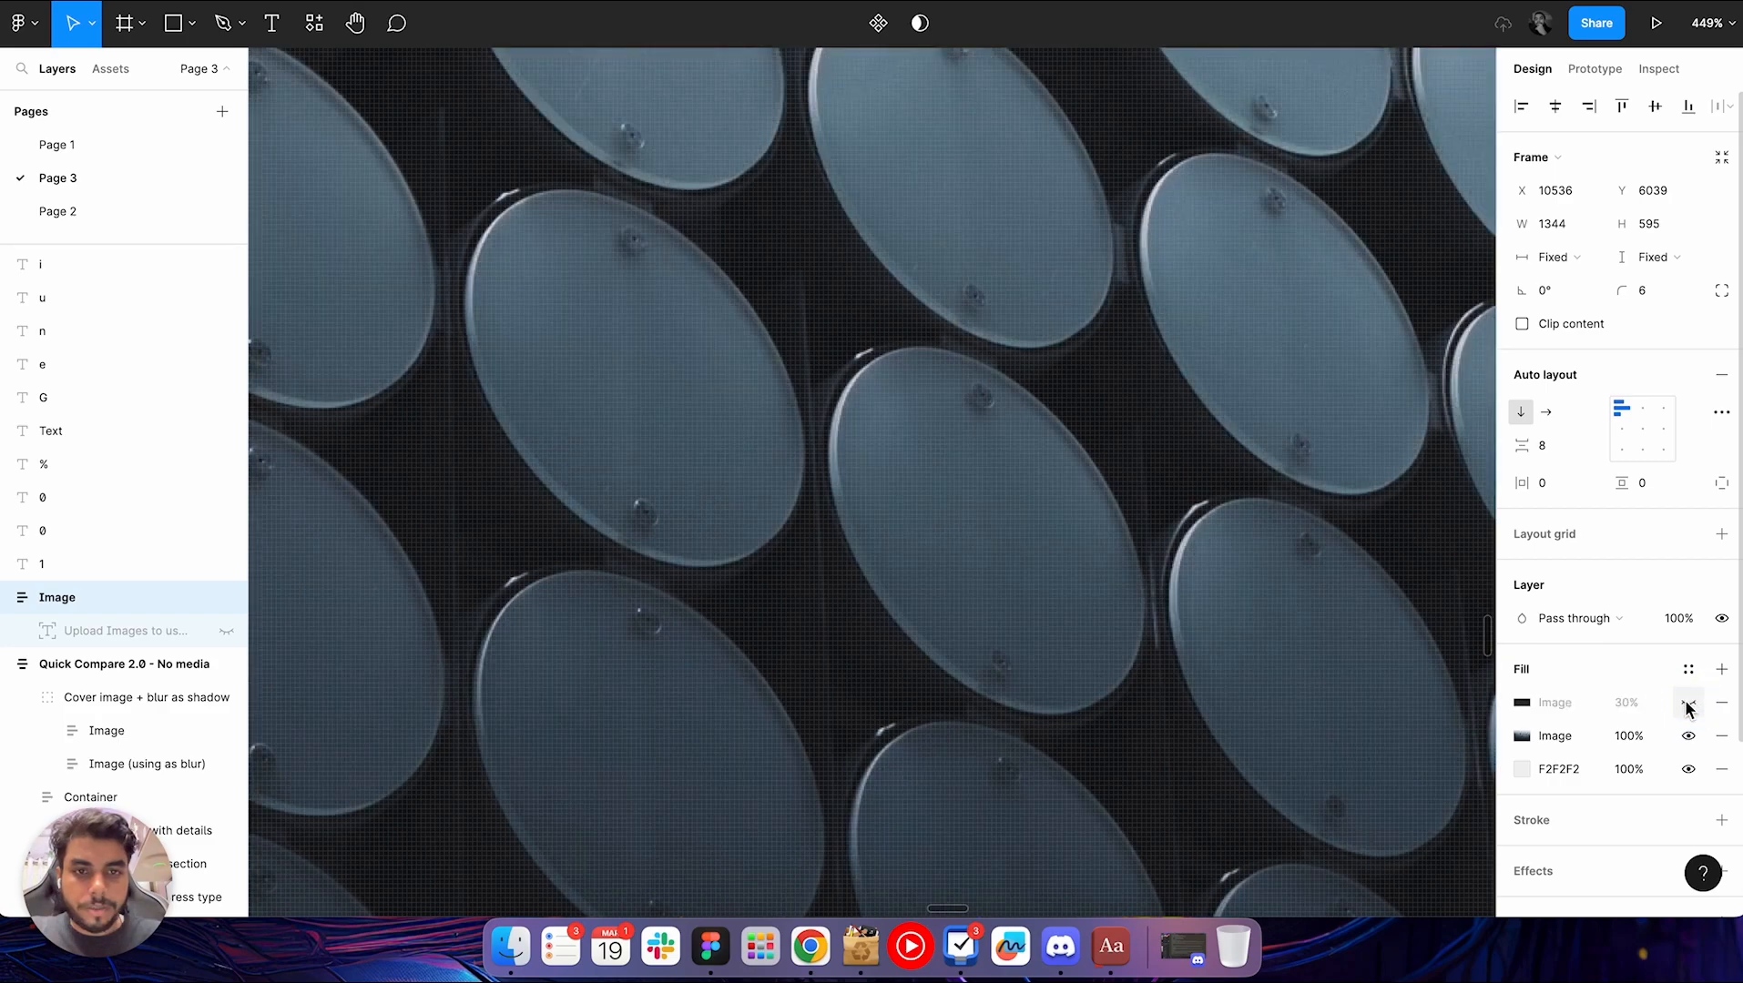
left_click(1688, 702)
scroll(822, 455, "down", 5)
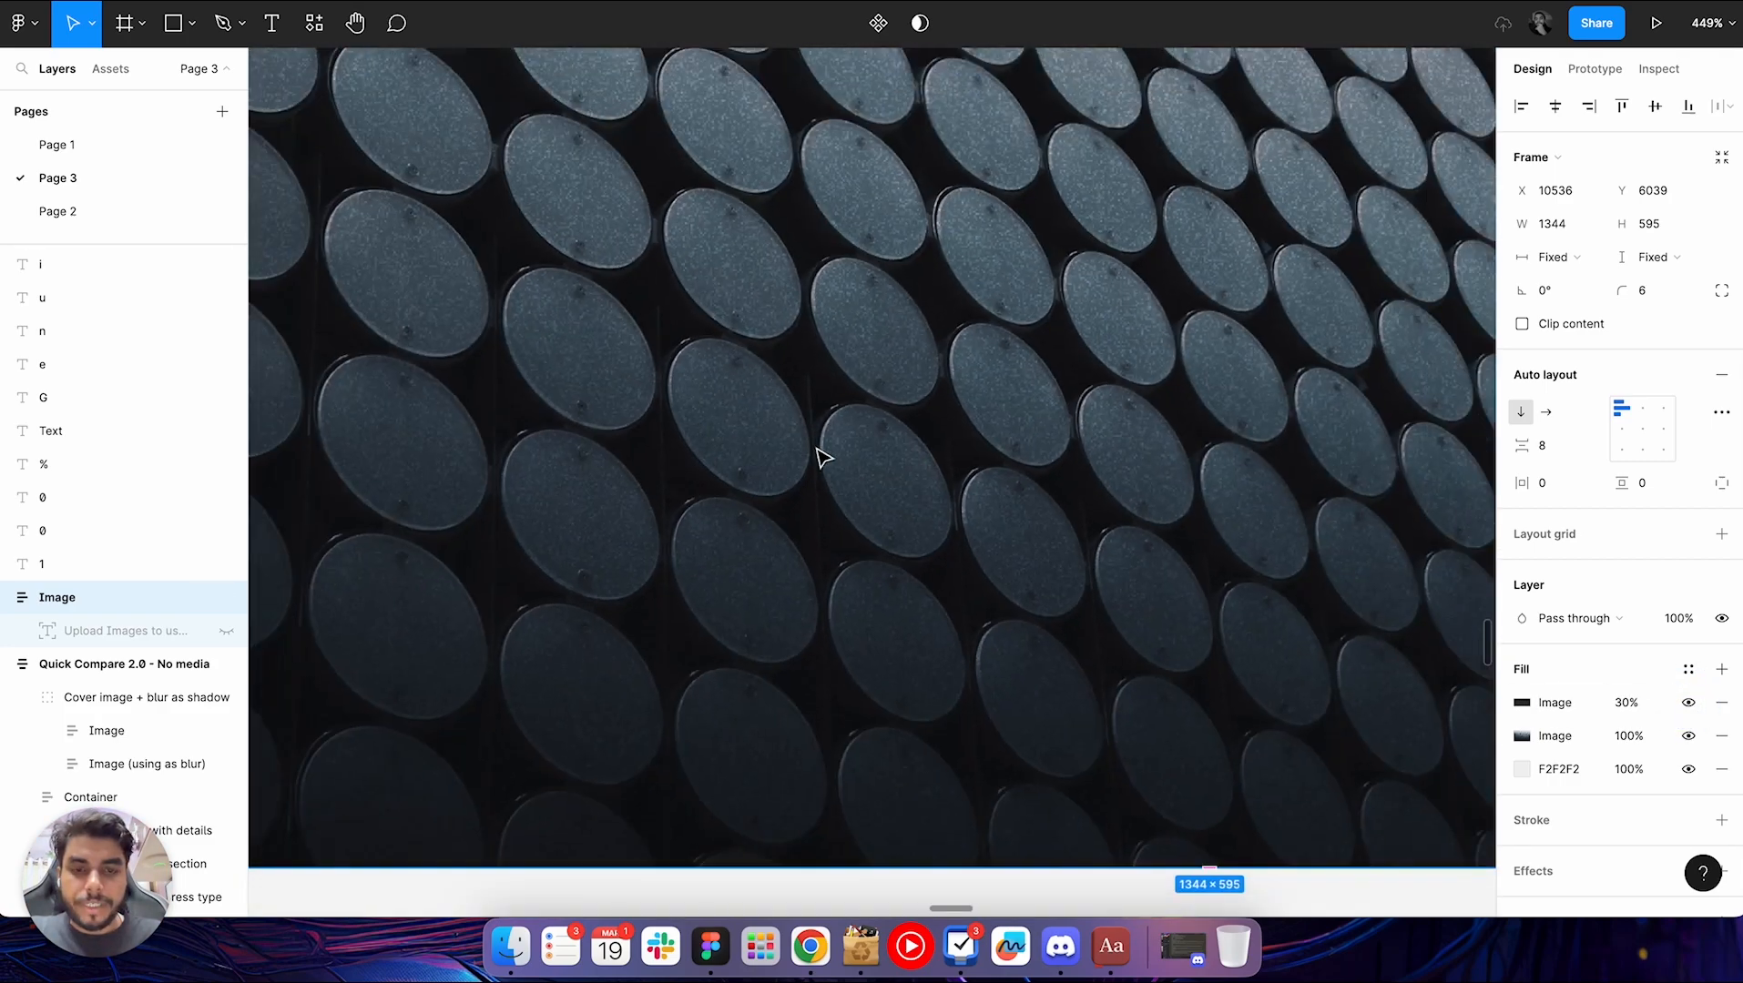
scroll(822, 455, "up", 8)
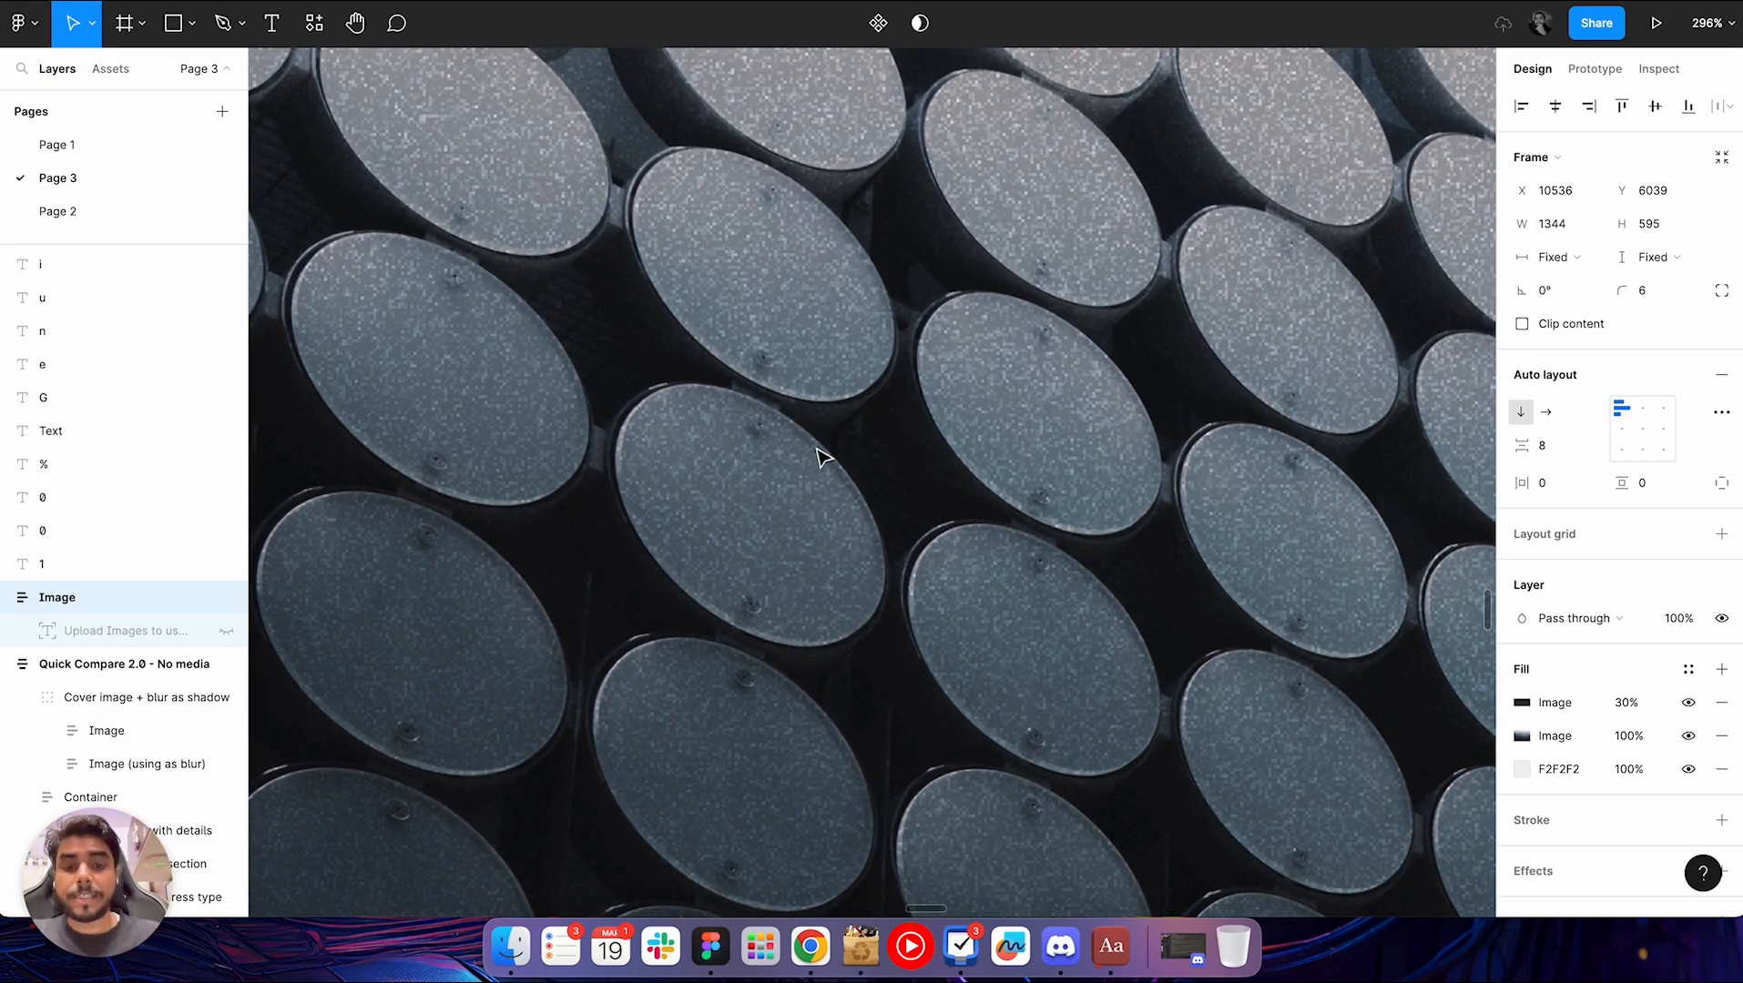
scroll(817, 450, "down", 6)
scroll(822, 455, "up", 5)
scroll(824, 458, "right", 1)
scroll(822, 457, "down", 5)
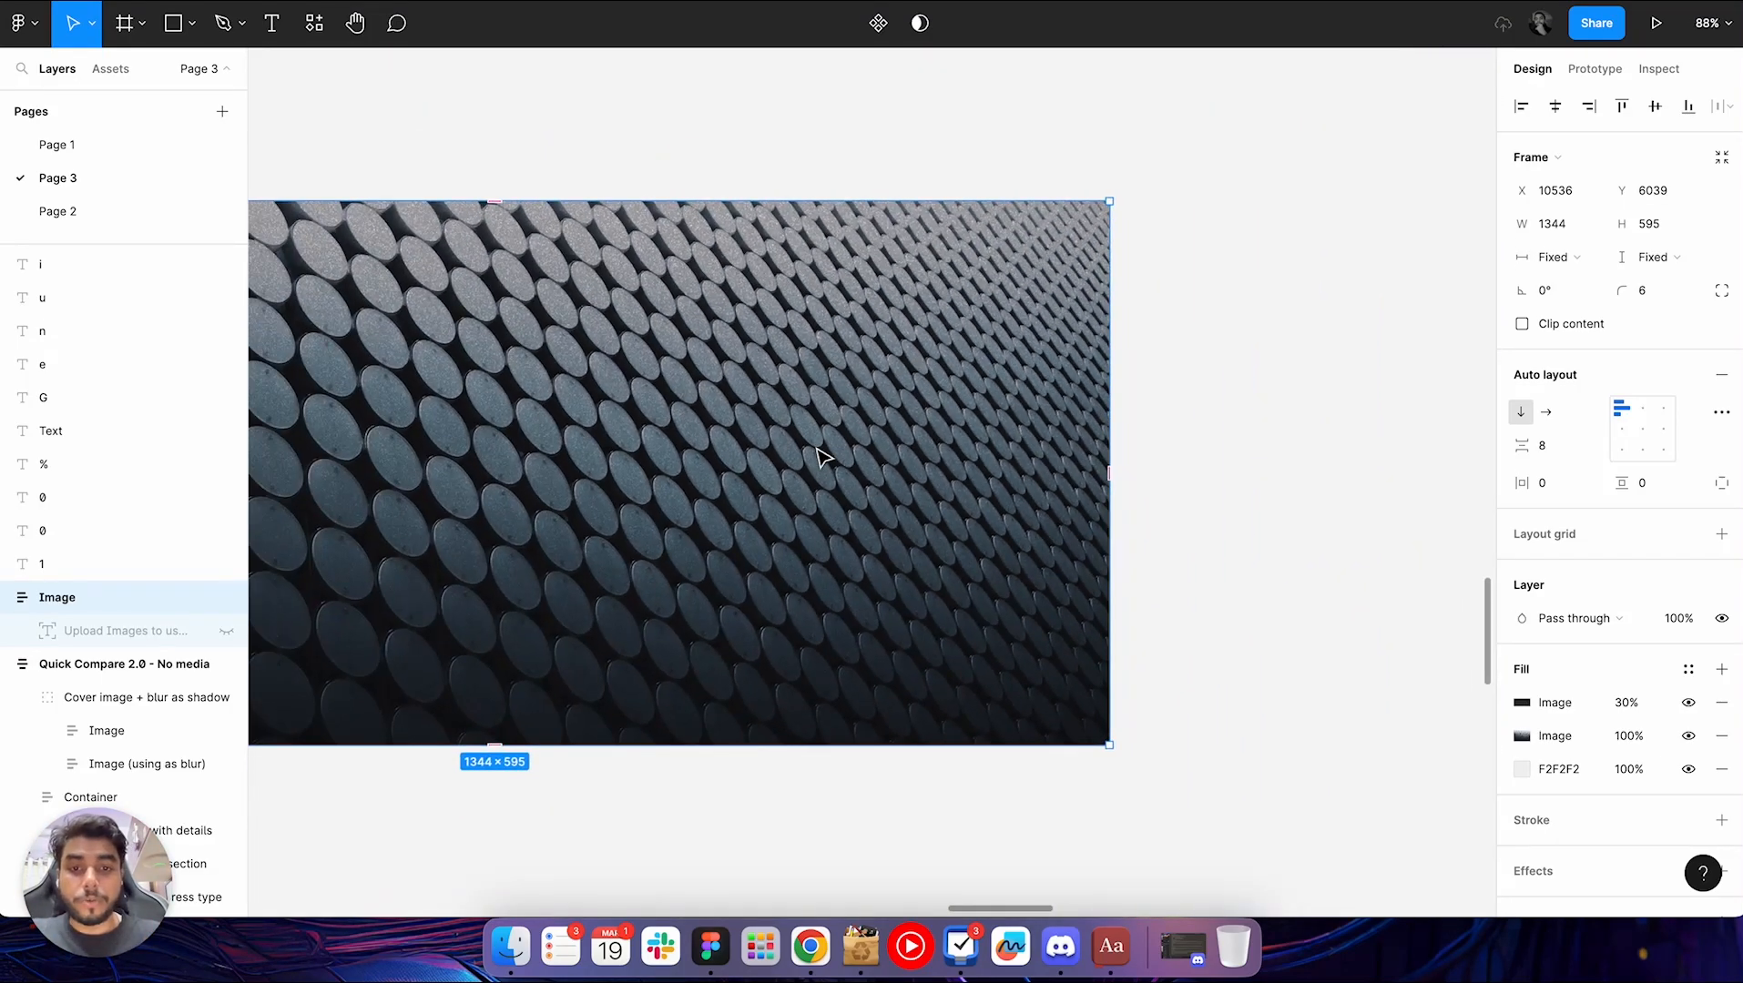
right_click(819, 455)
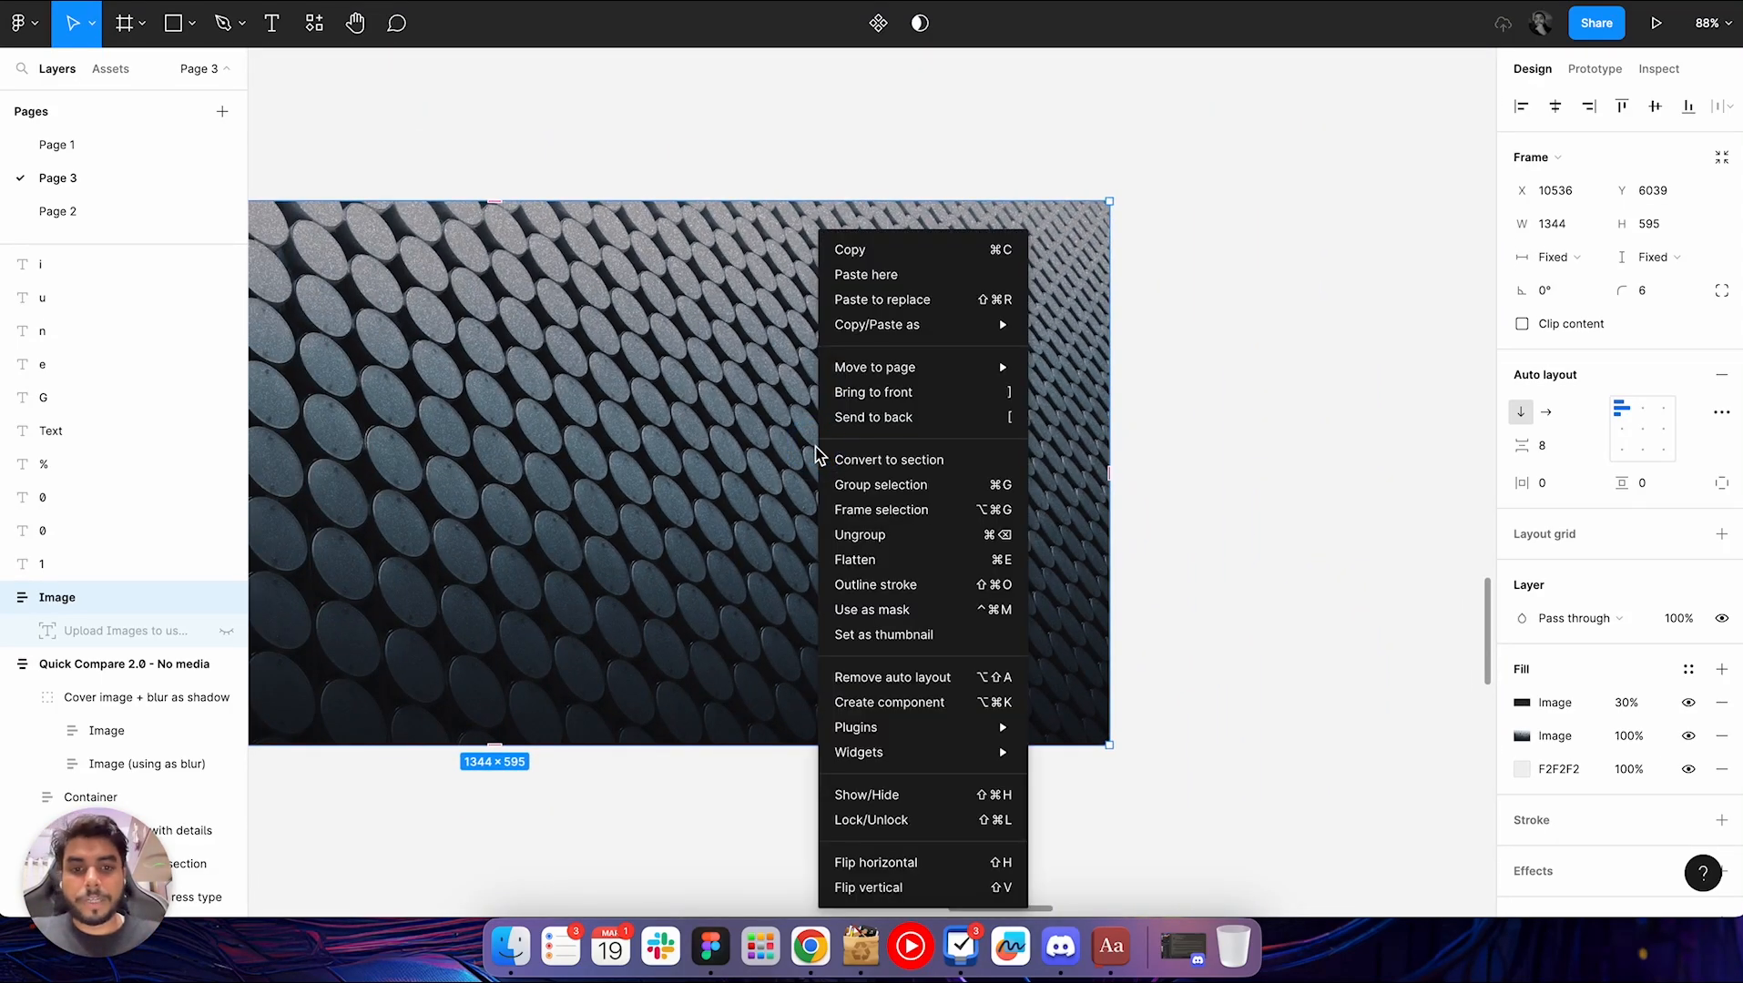
left_click(1320, 492)
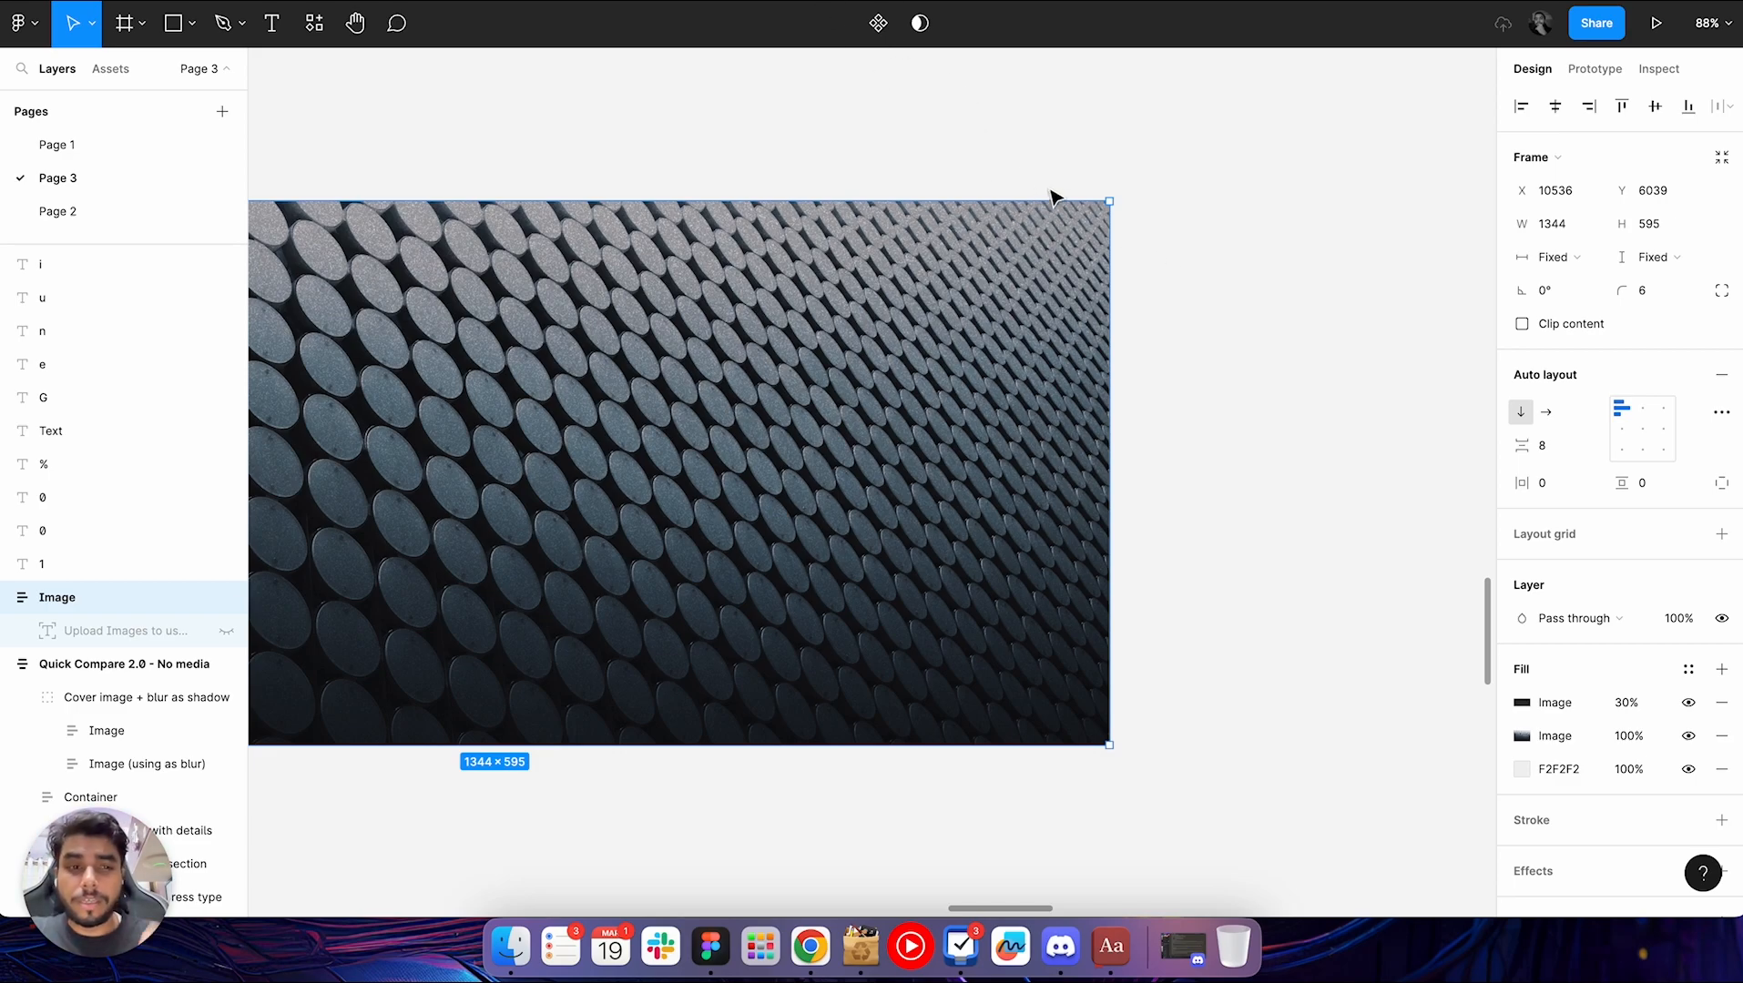
scroll(1122, 193, "down", 5)
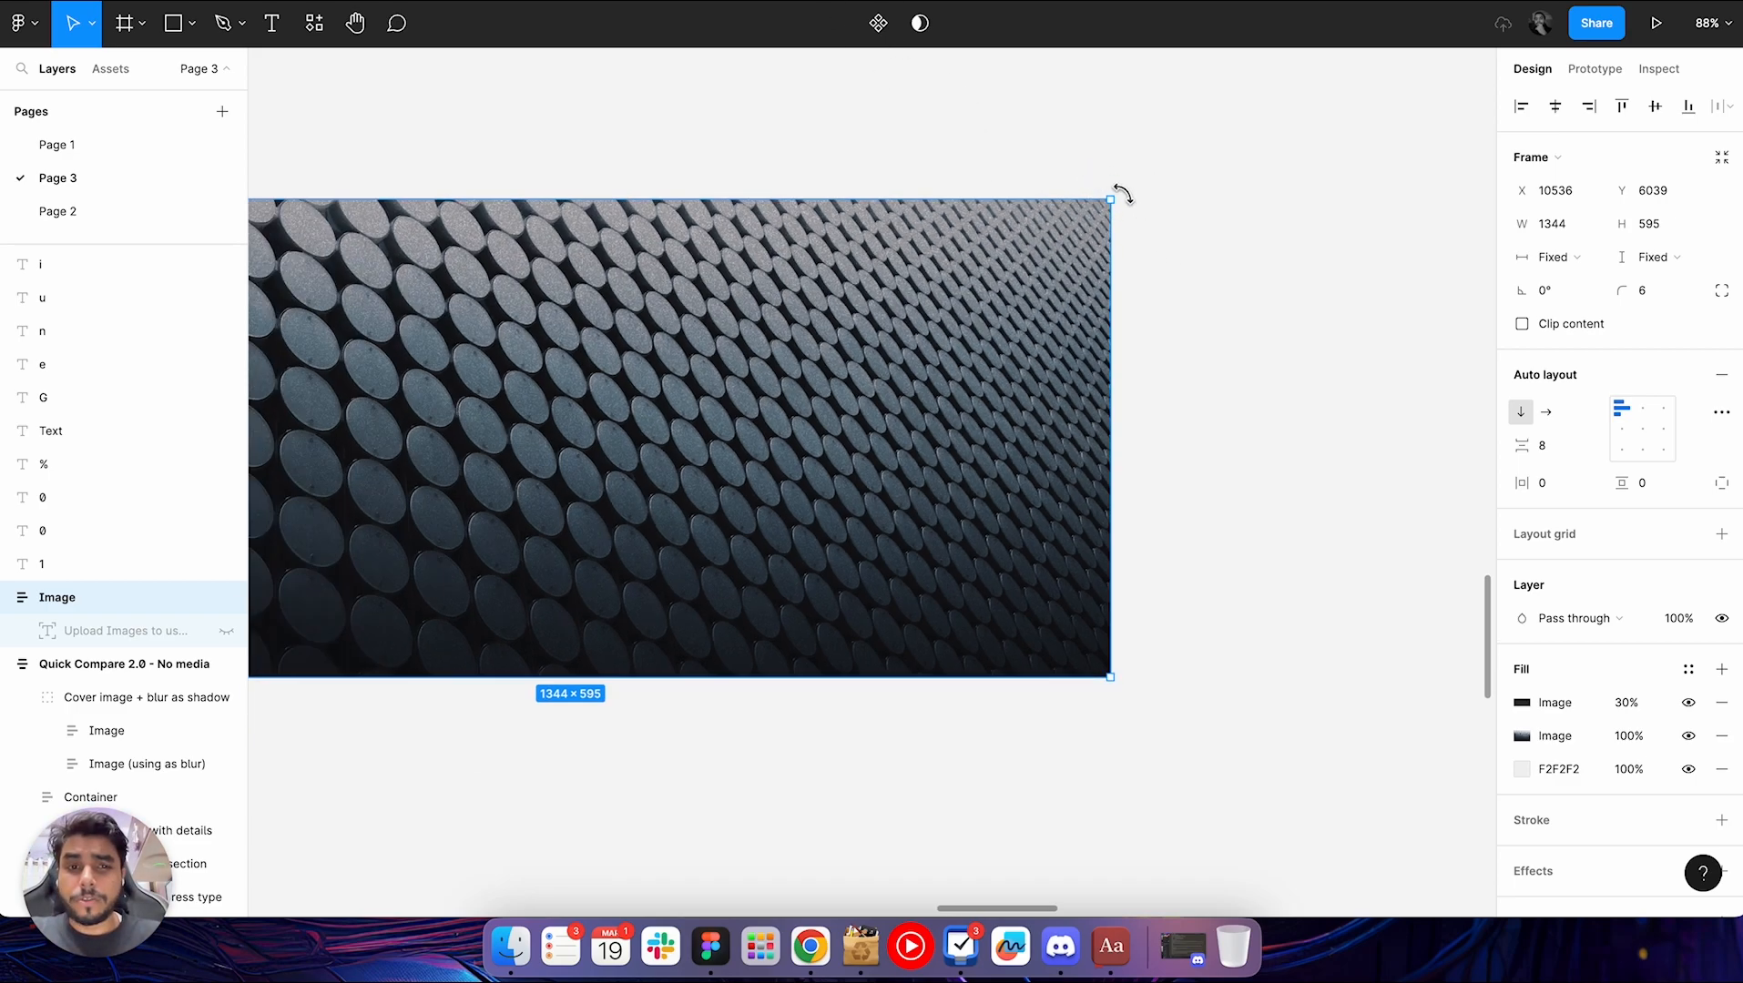
Move the noisy image up beside the Quick Compare frame and compare it with the original
left_click(1221, 306)
scroll(1221, 306, "up", 3)
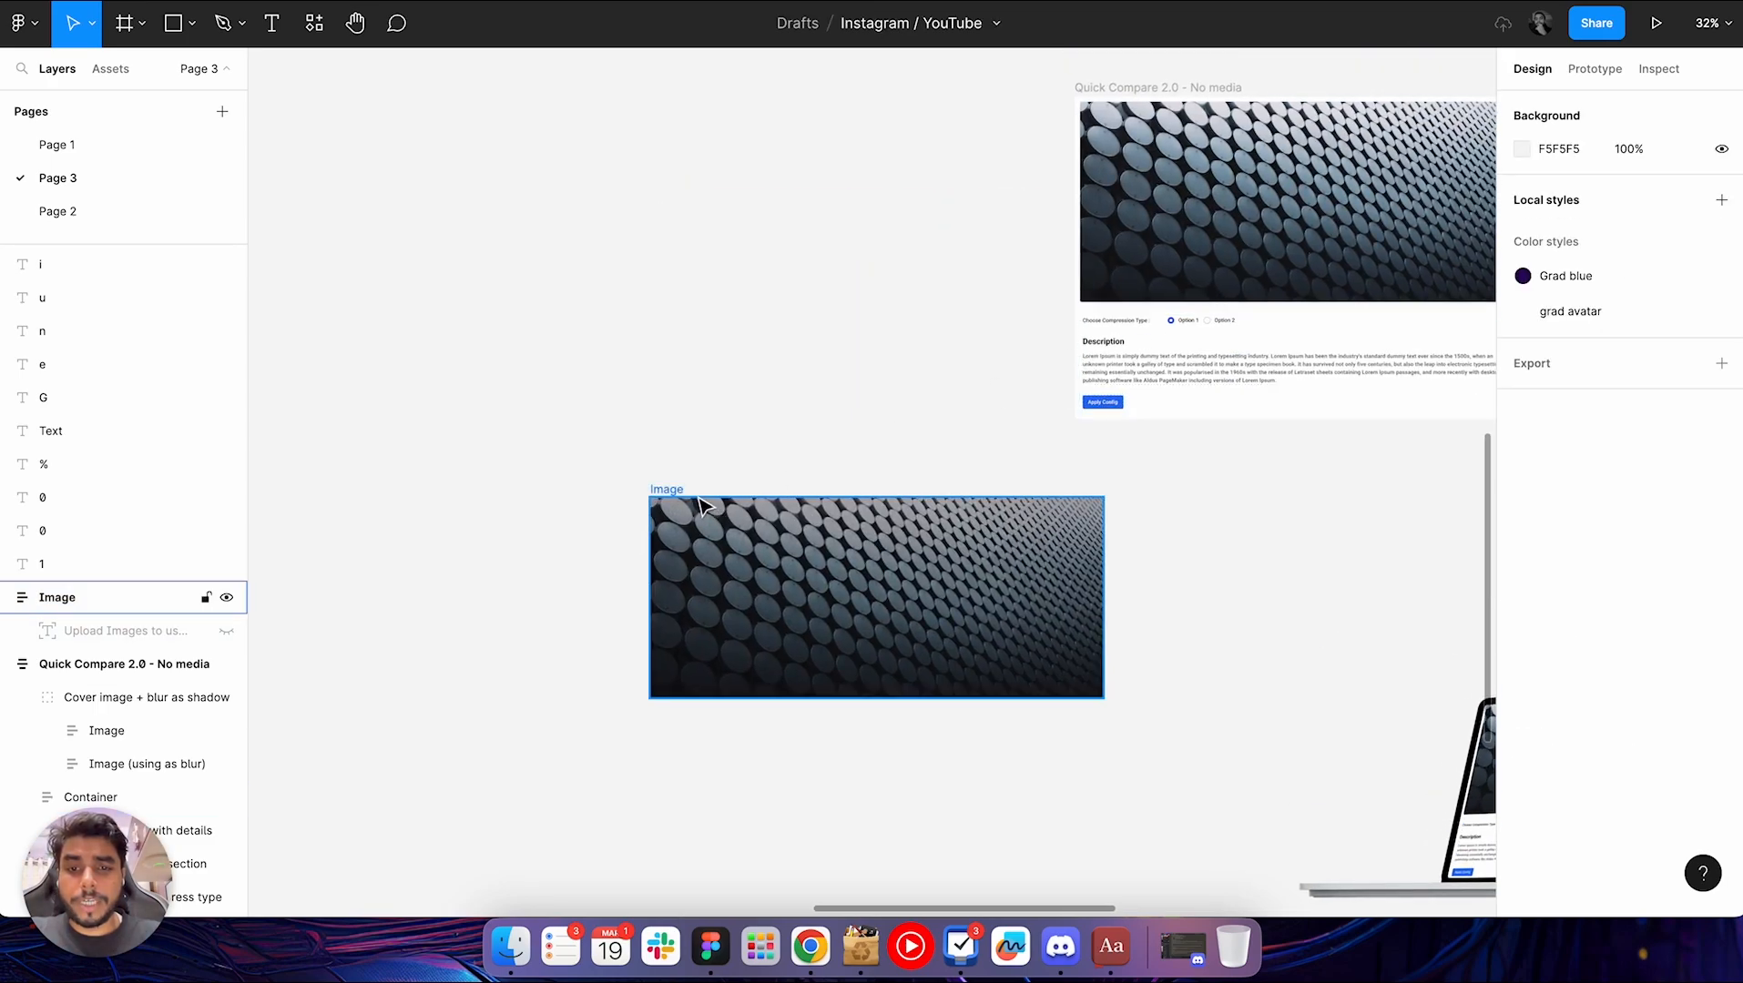
left_click_drag(681, 497, 544, 101)
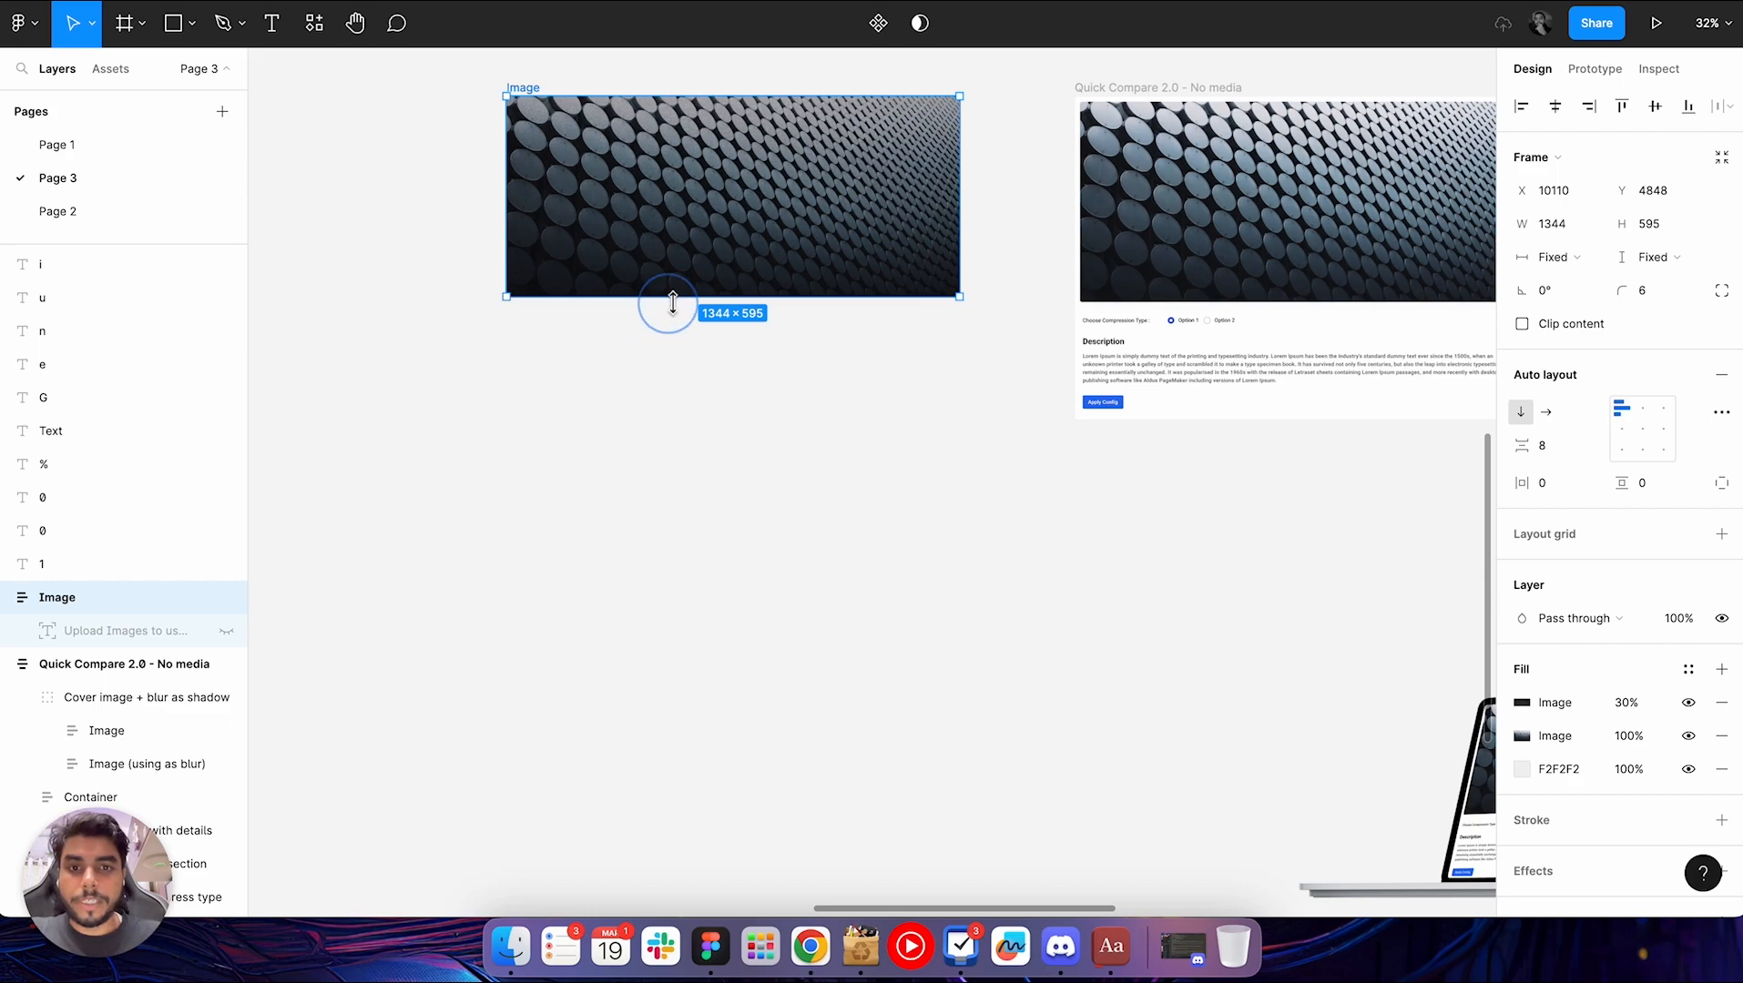
left_click(813, 485)
scroll(813, 485, "up", 4)
scroll(813, 485, "right", 4)
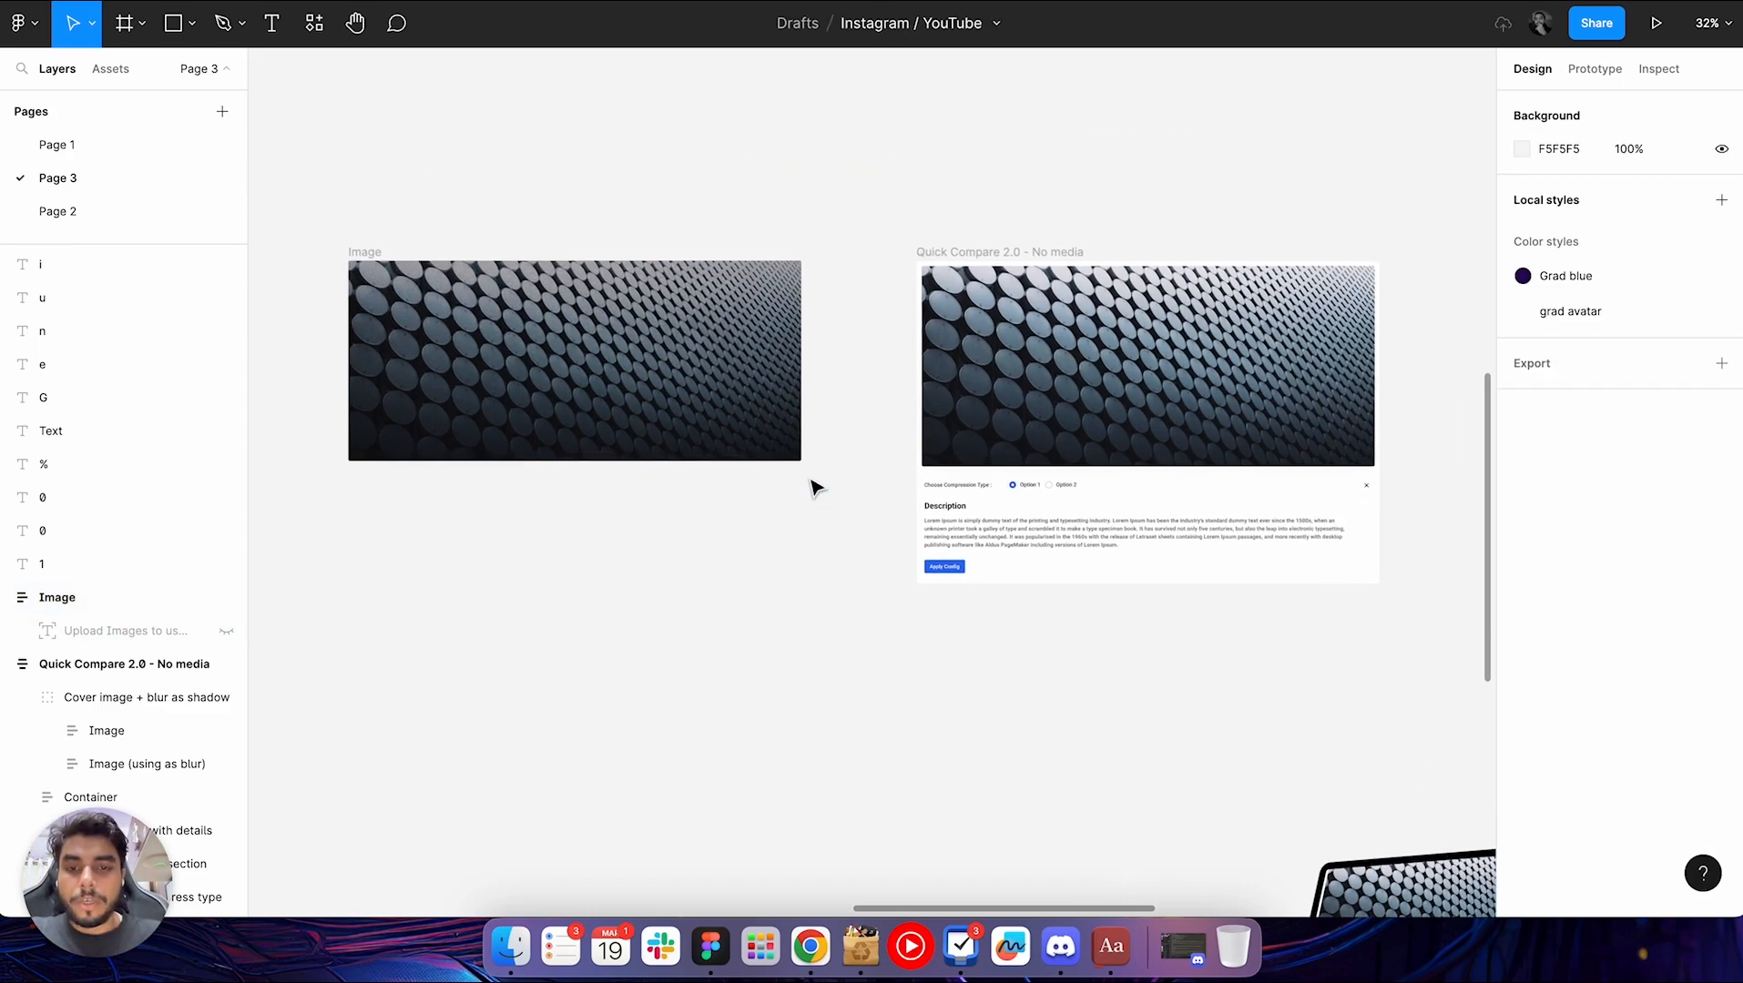
scroll(758, 443, "up", 3)
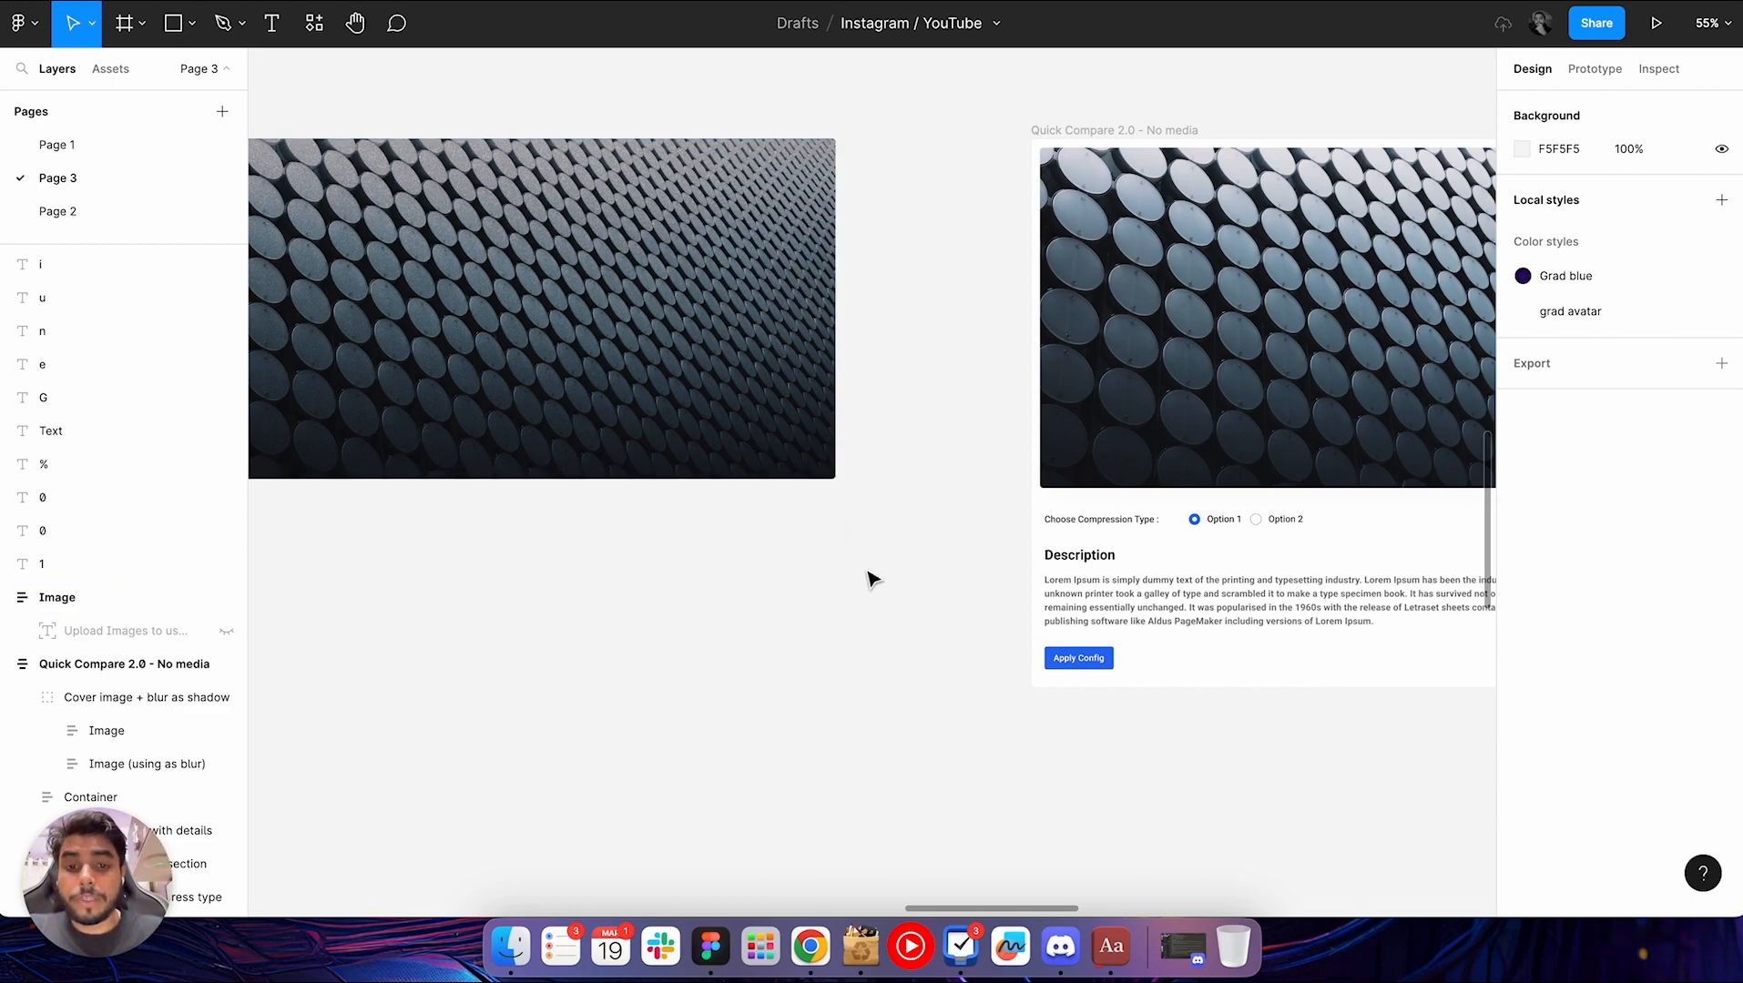
scroll(954, 543, "down", 2)
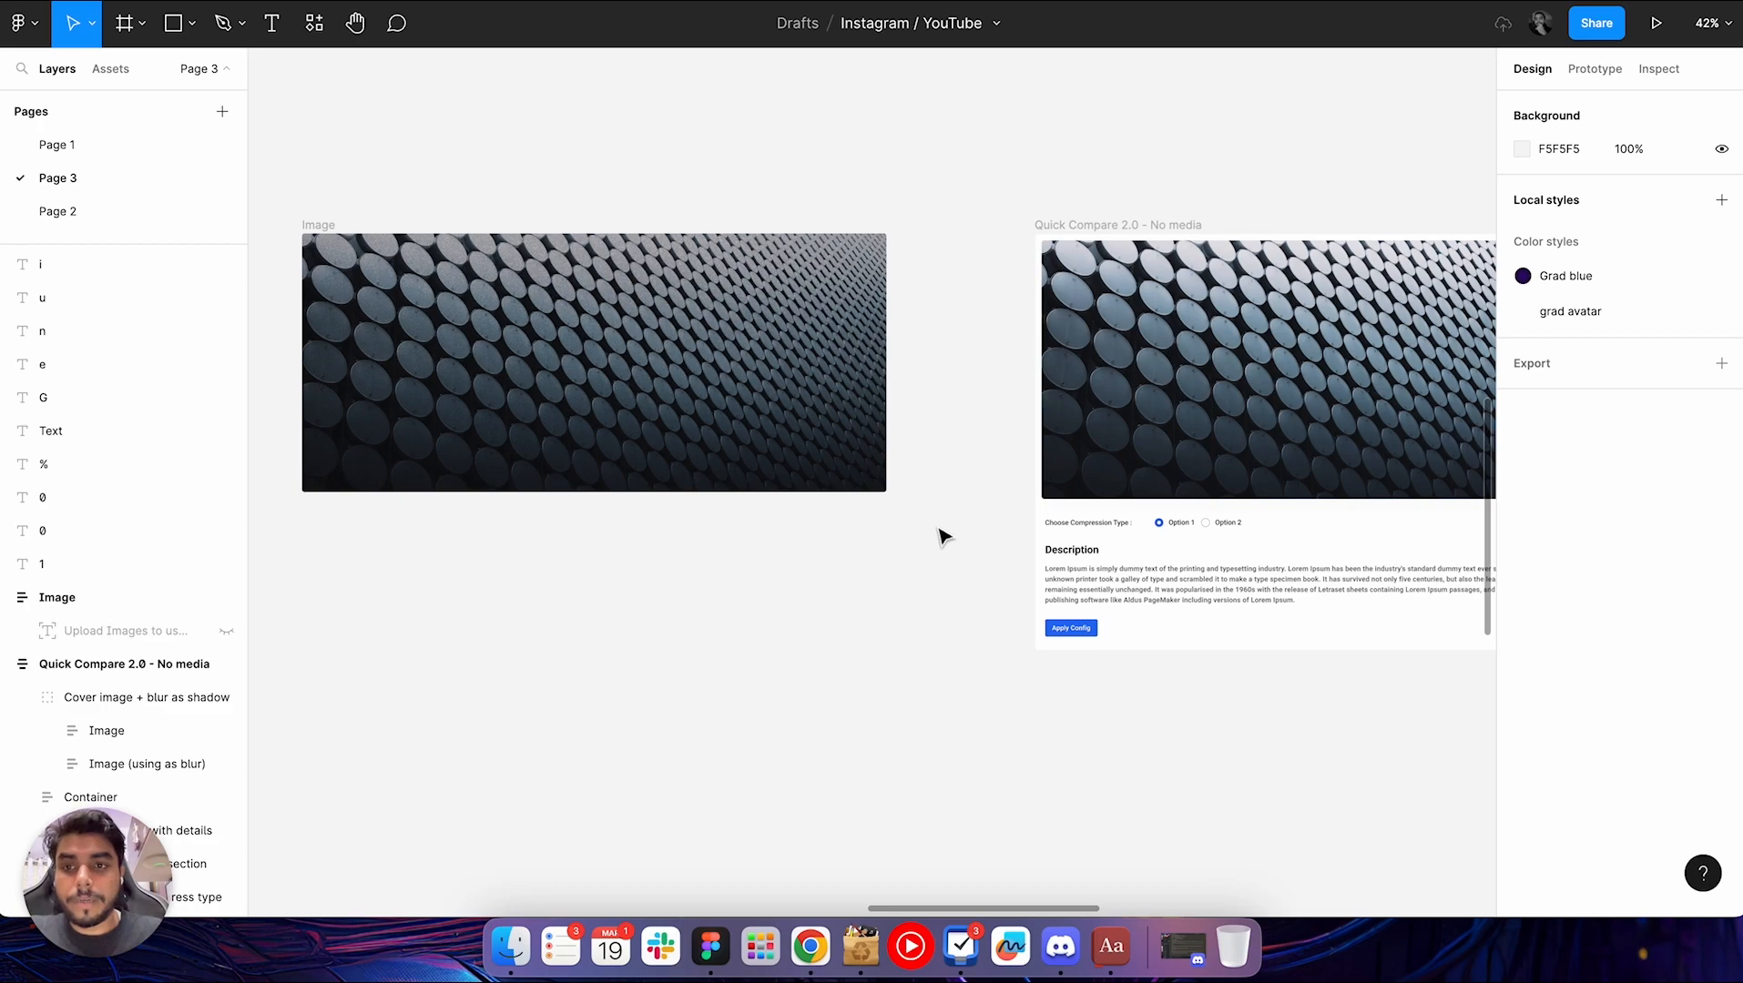
Select the Image and Quick Compare frames, run the Autoflow plugin and move its window over the noisy image
left_click(328, 225)
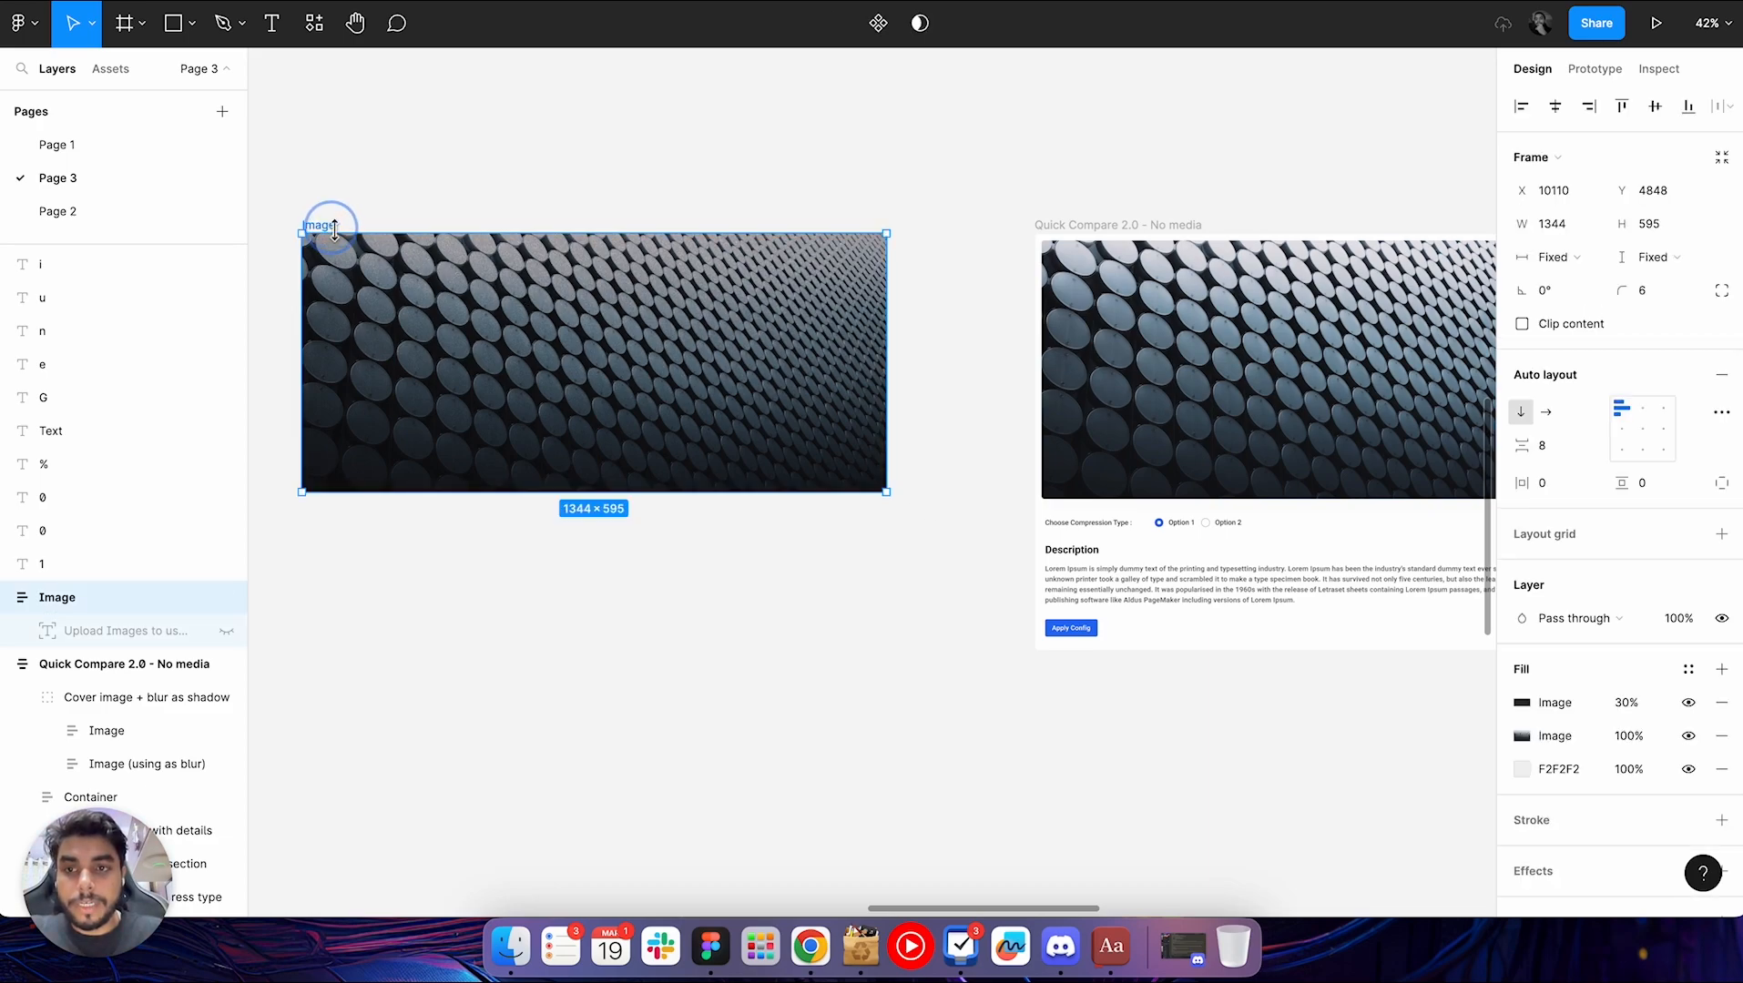
left_click(1061, 230, "shift")
key("super+slash")
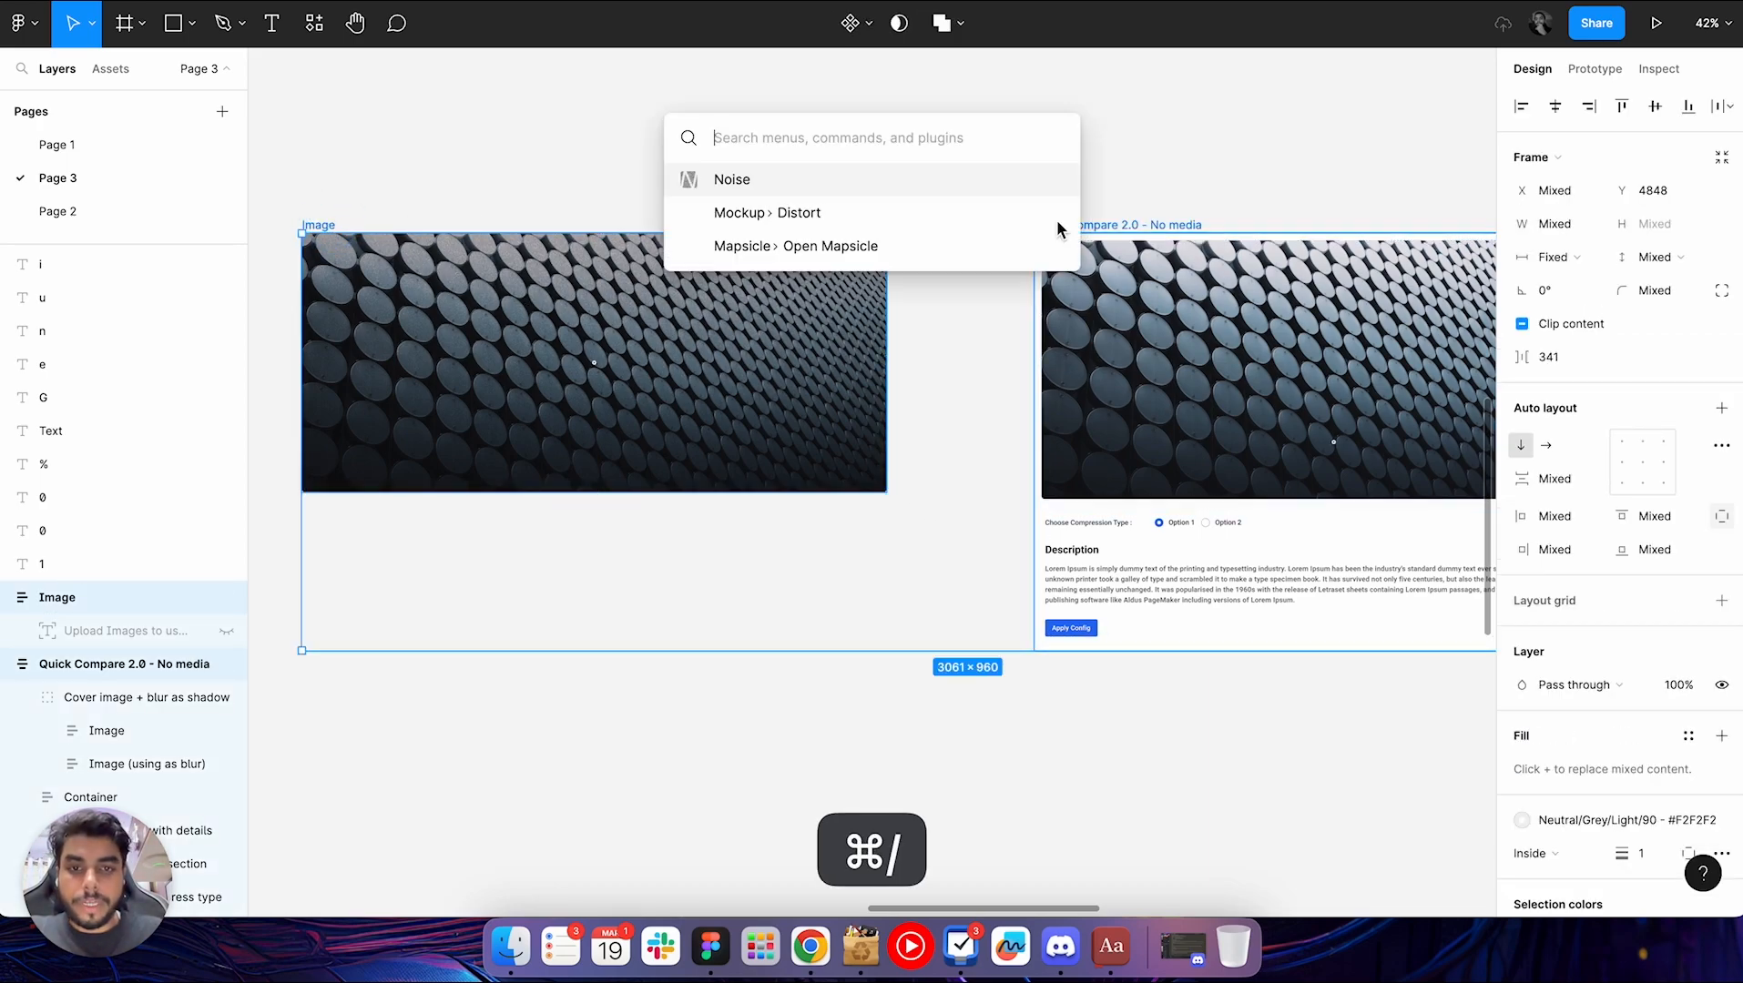
type("auto")
key("Down")
key("Down")
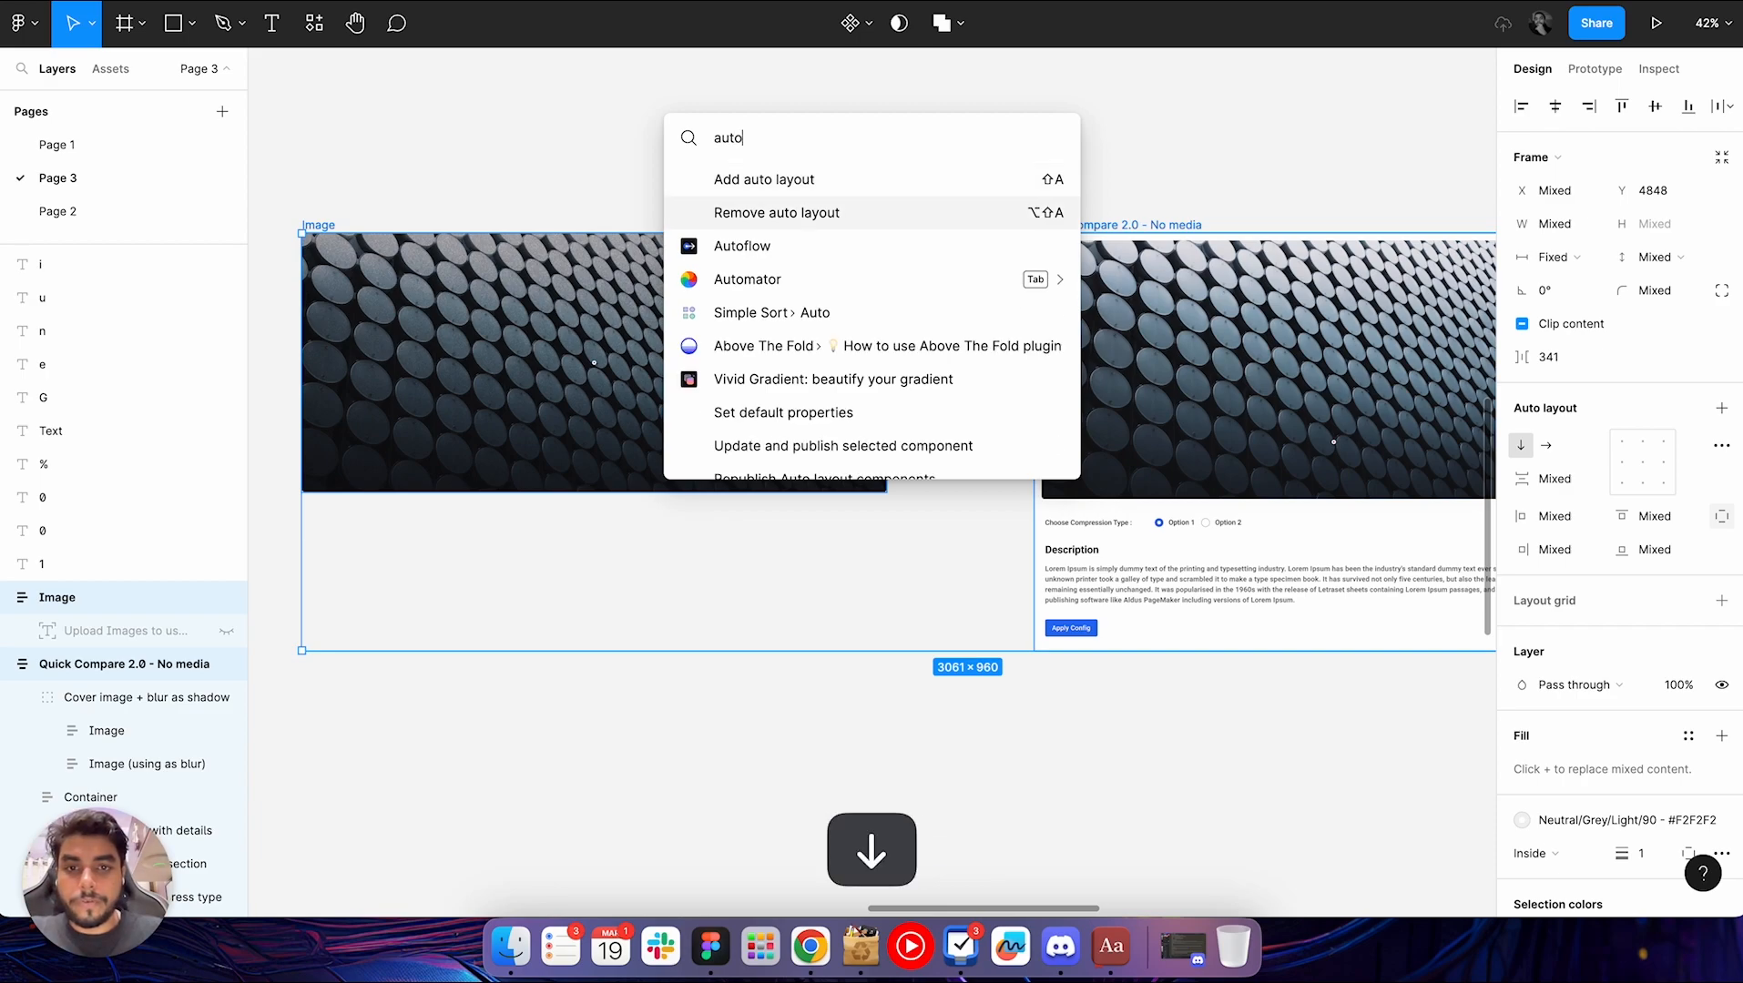
key("Return")
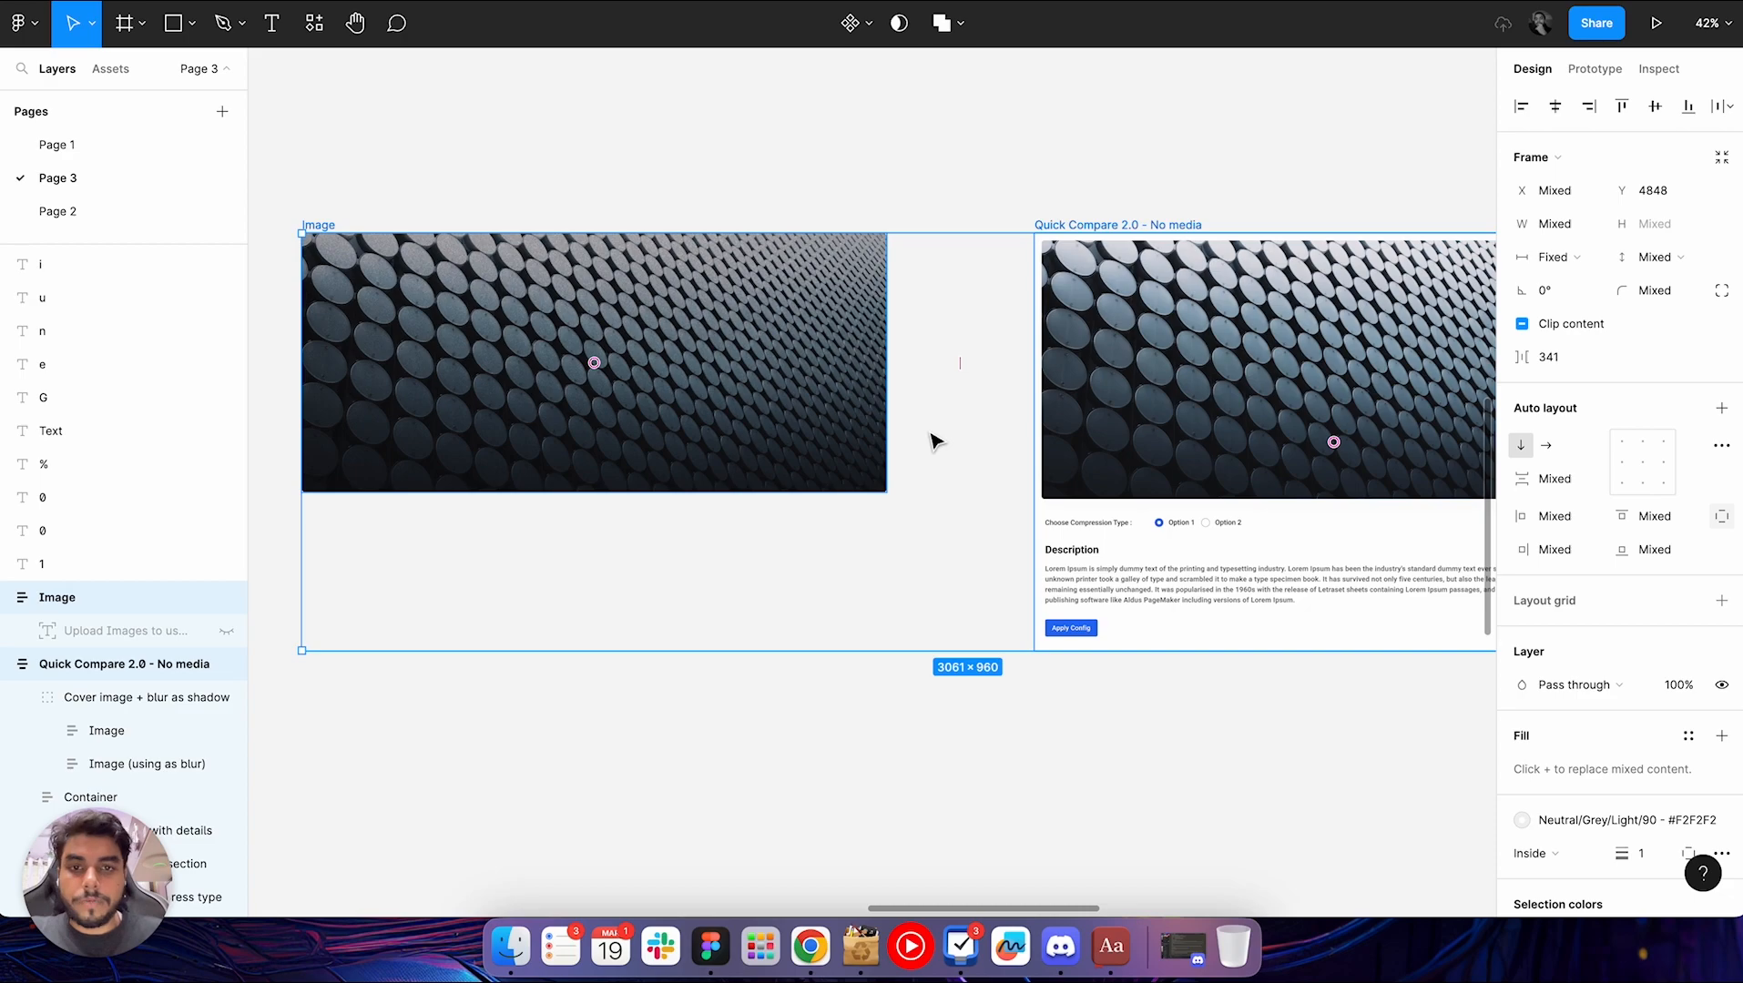
left_click_drag(921, 269, 713, 191)
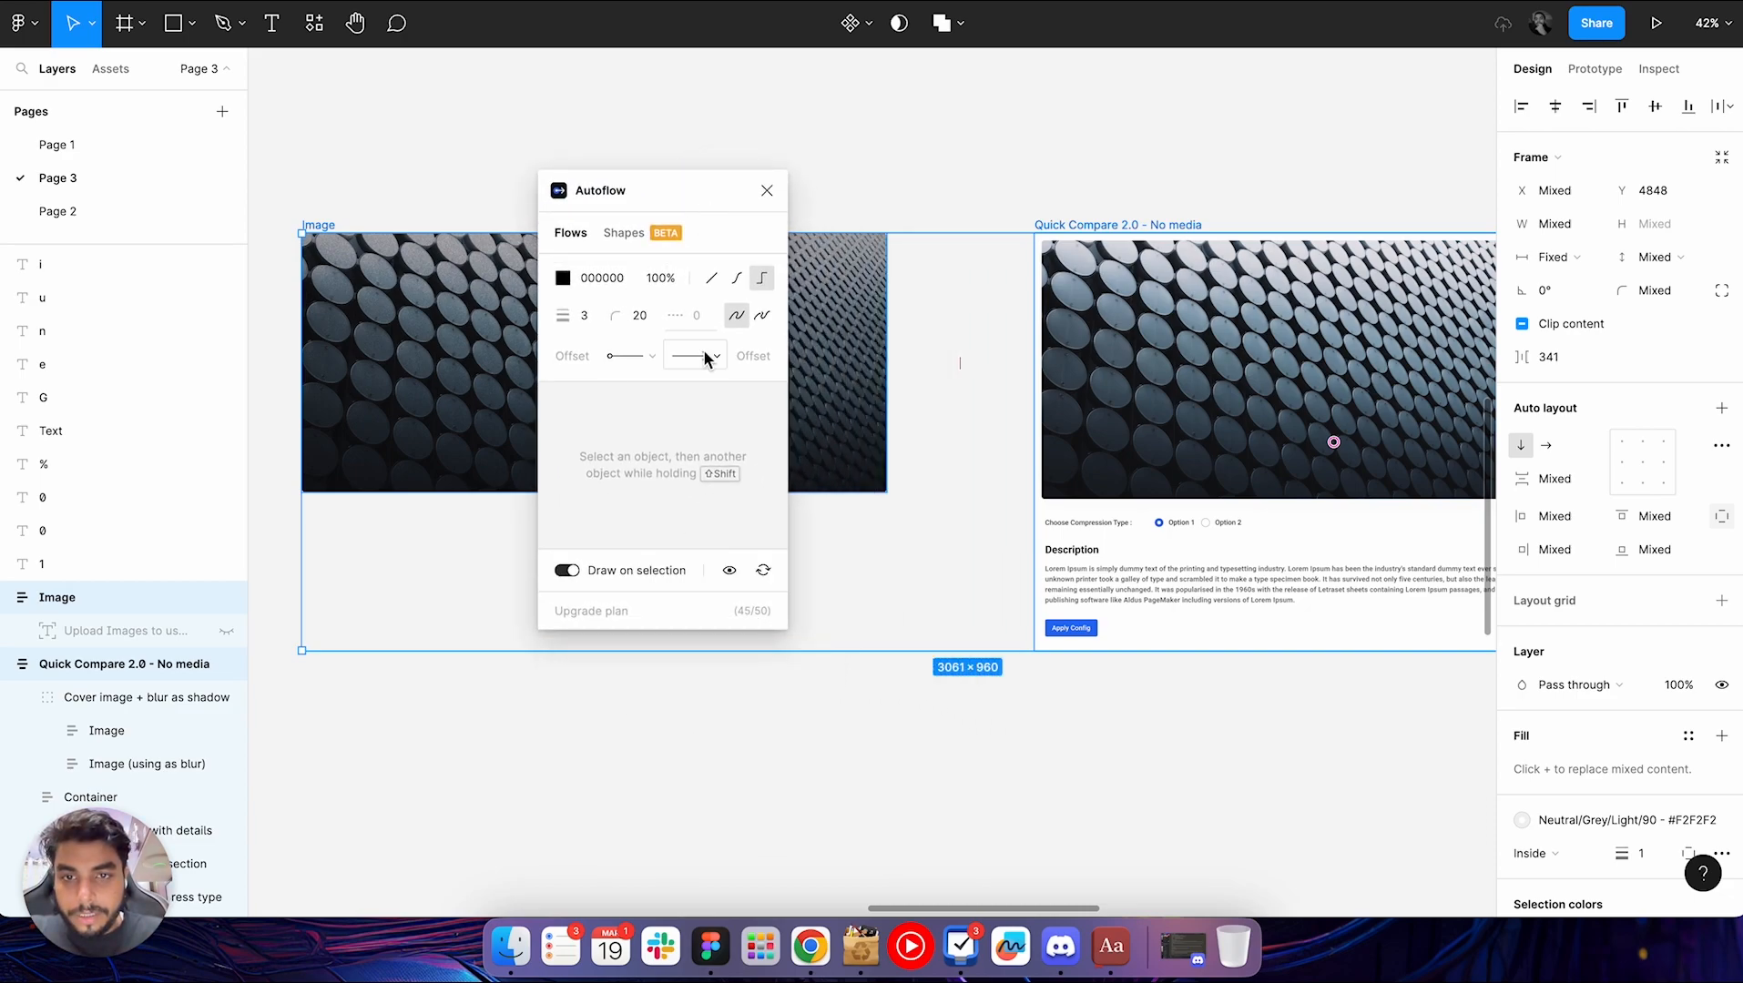
Draw an Autoflow connector from the Image frame to the Quick Compare frame and label it "Flow when click"
left_click(972, 108)
left_click(855, 291)
left_click(1188, 216, "shift")
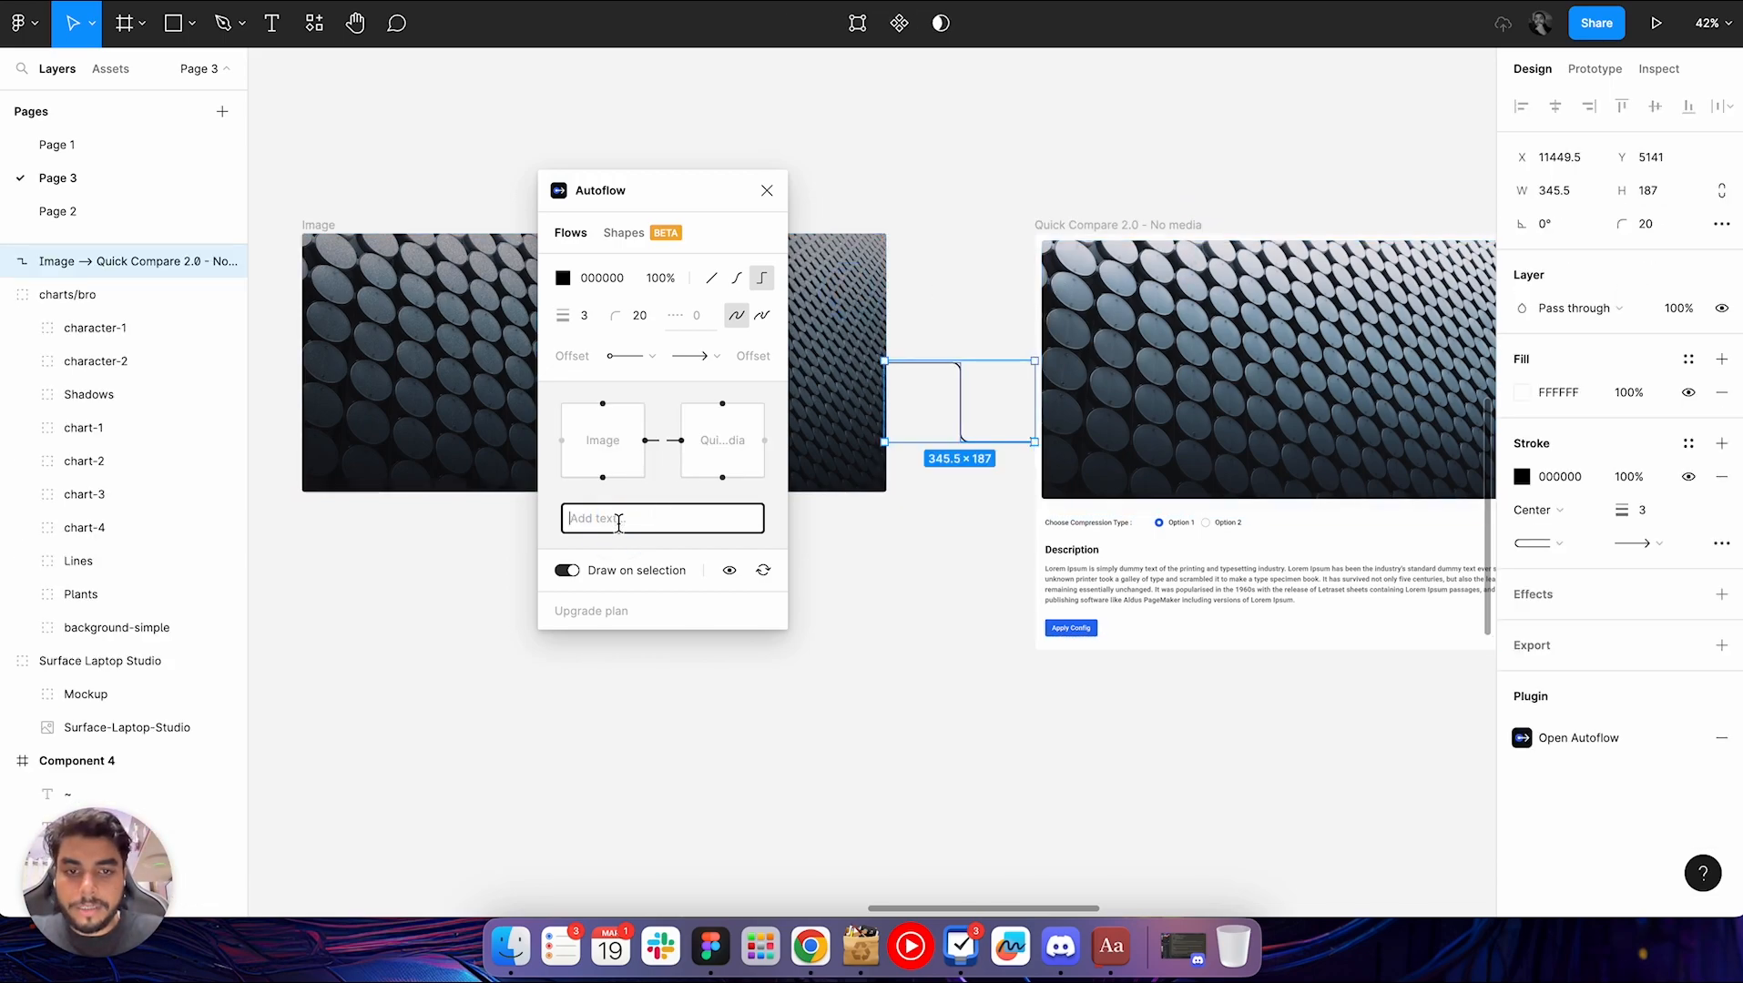
type("Fo")
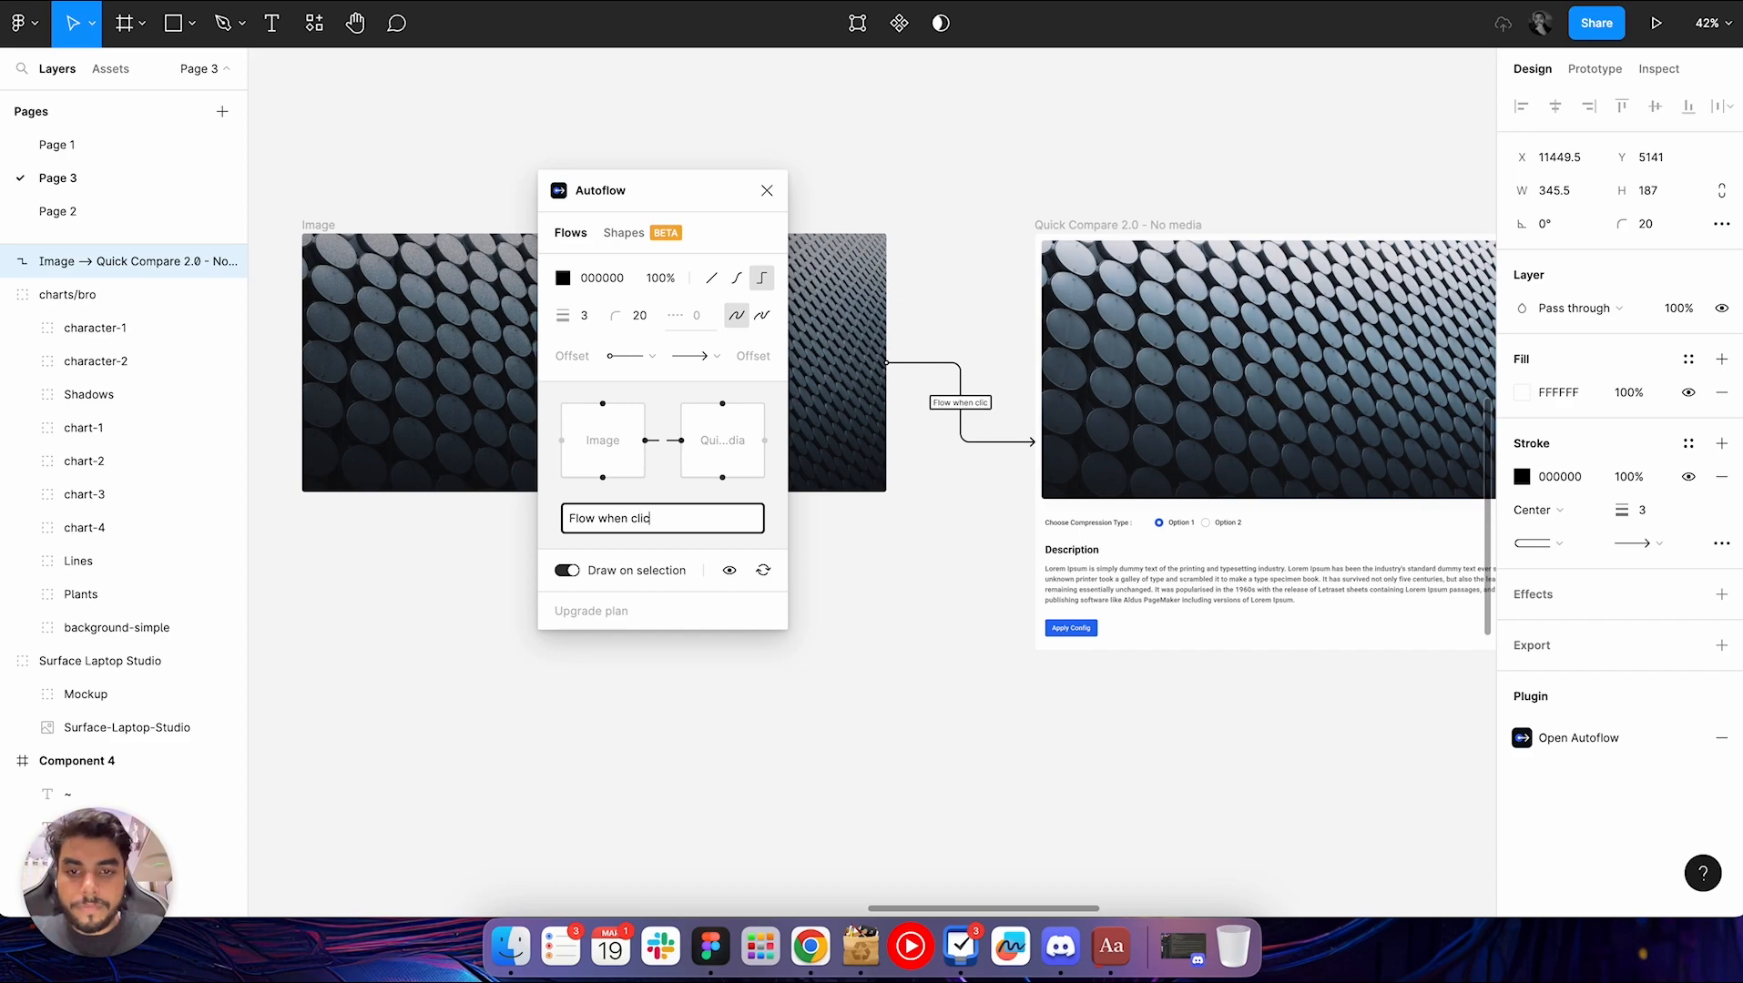
left_click(952, 583)
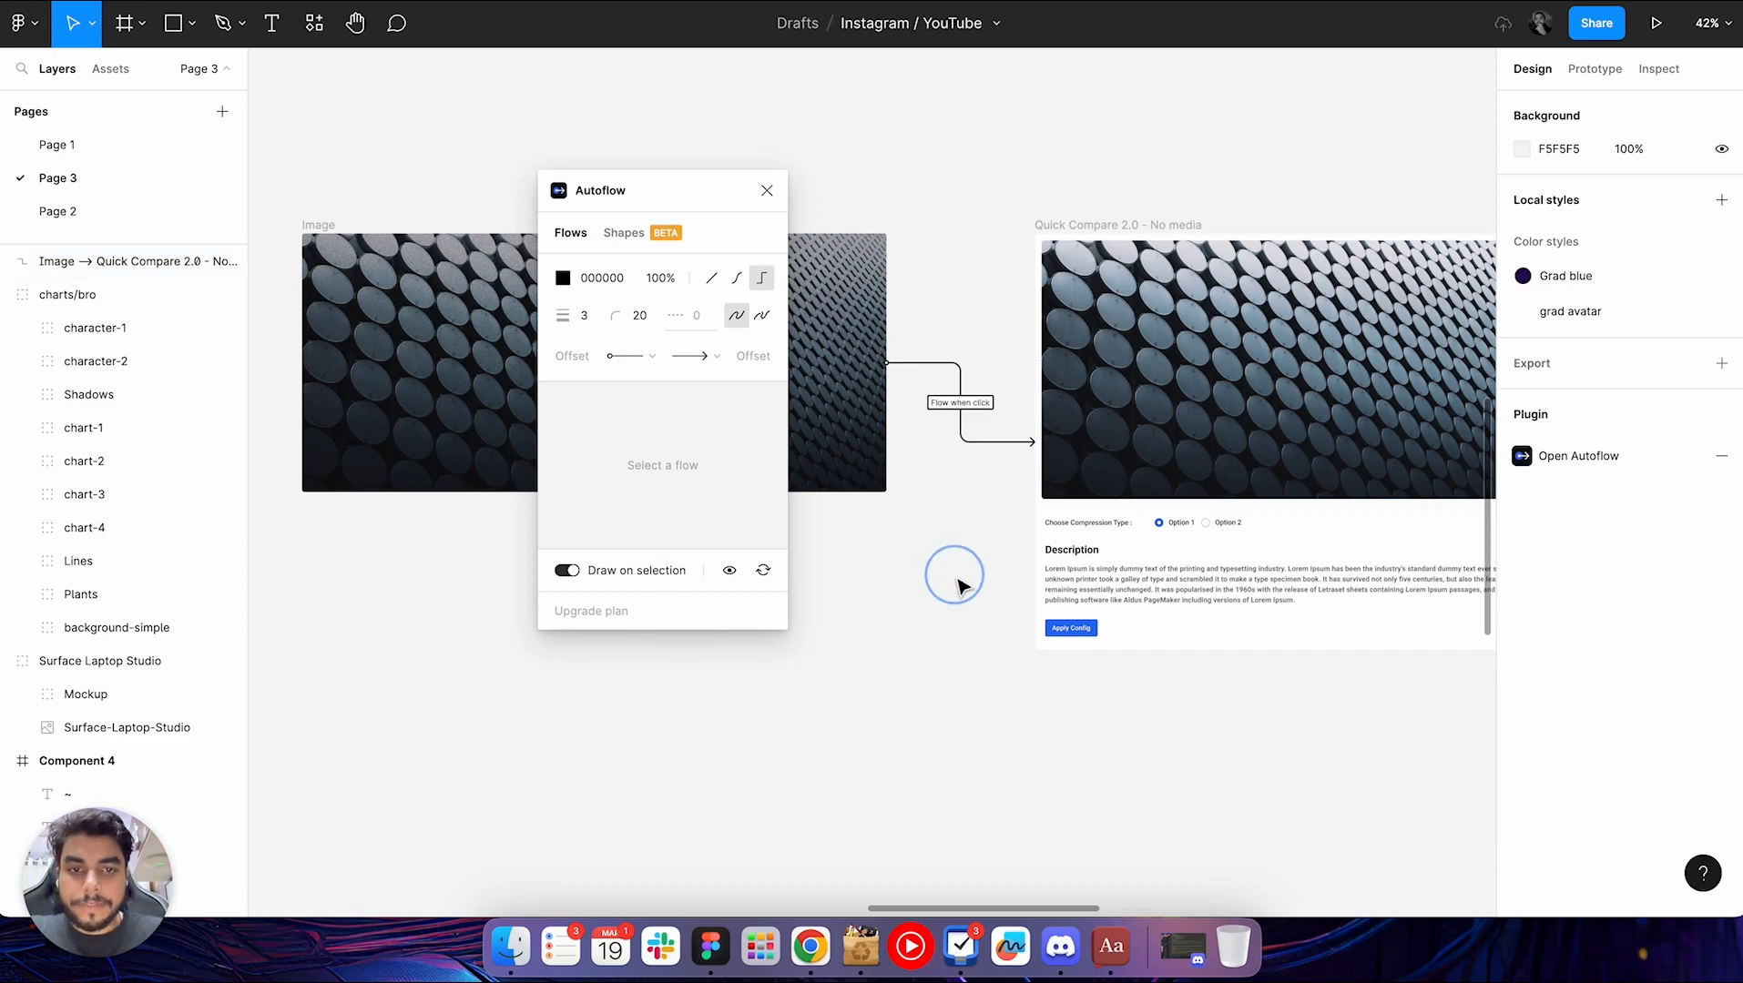
Examine the labelled flow arrow between the Image and Quick Compare frames up close and in context
scroll(968, 447, "up", 5)
scroll(968, 447, "up", 3)
scroll(968, 448, "left", 4)
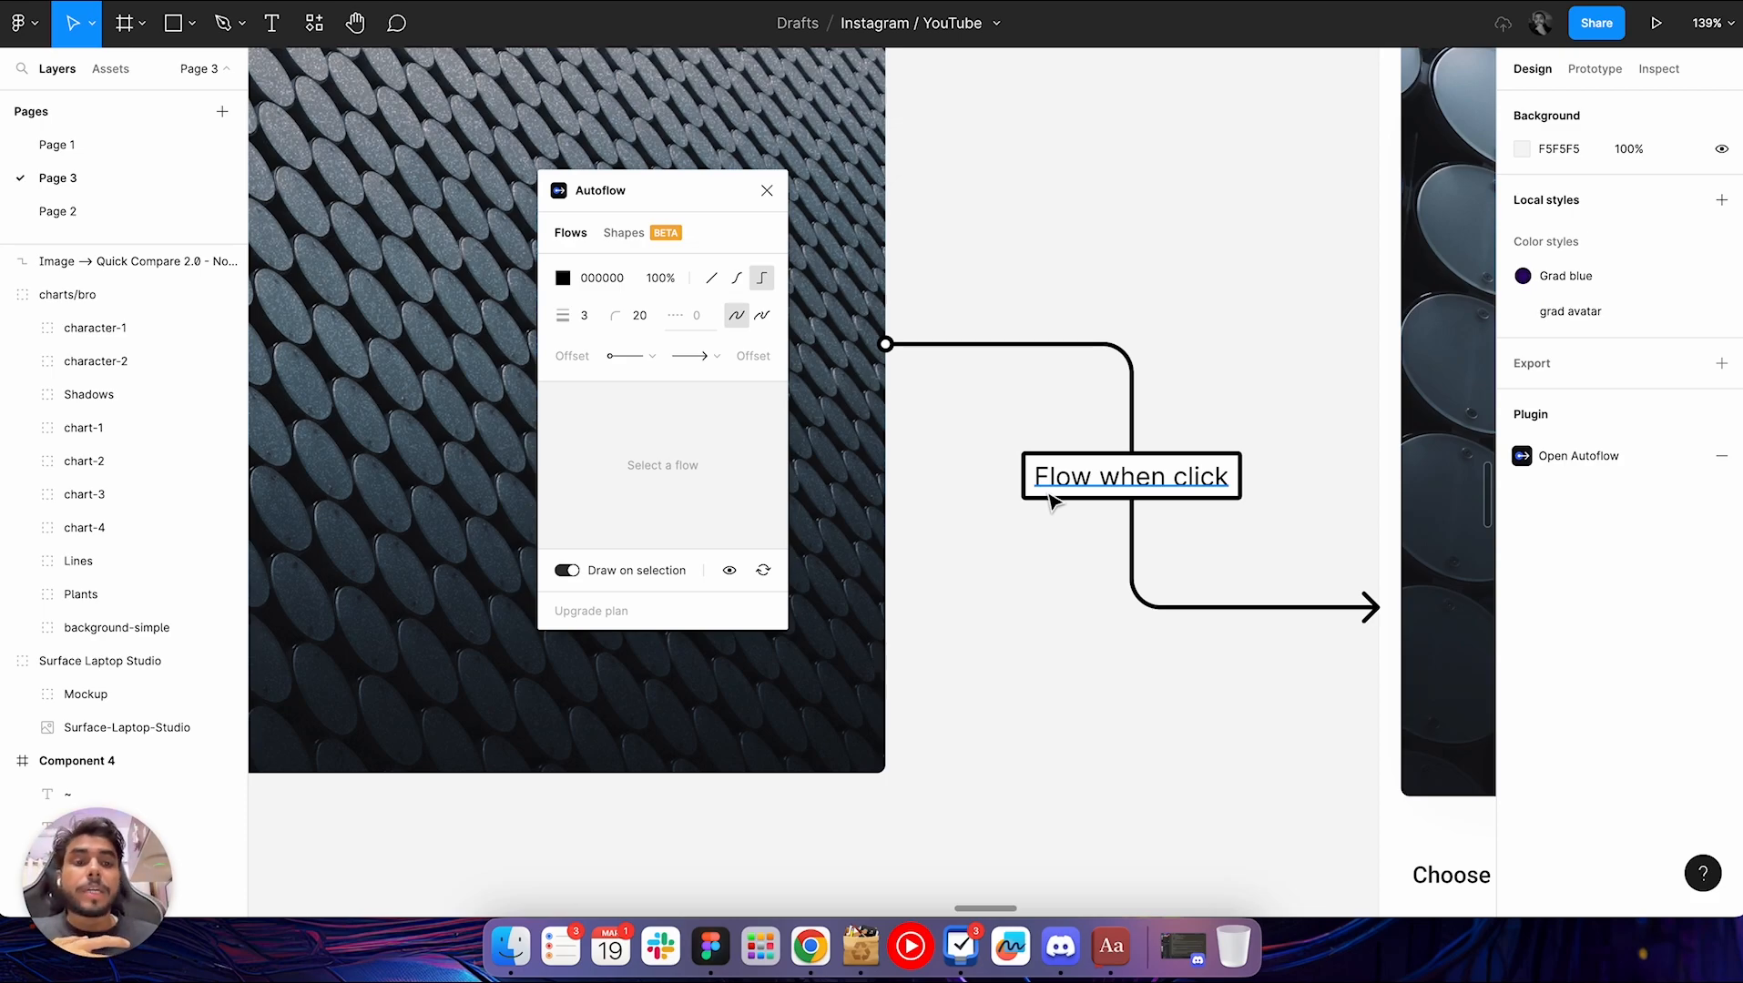
scroll(1051, 506, "down", 4)
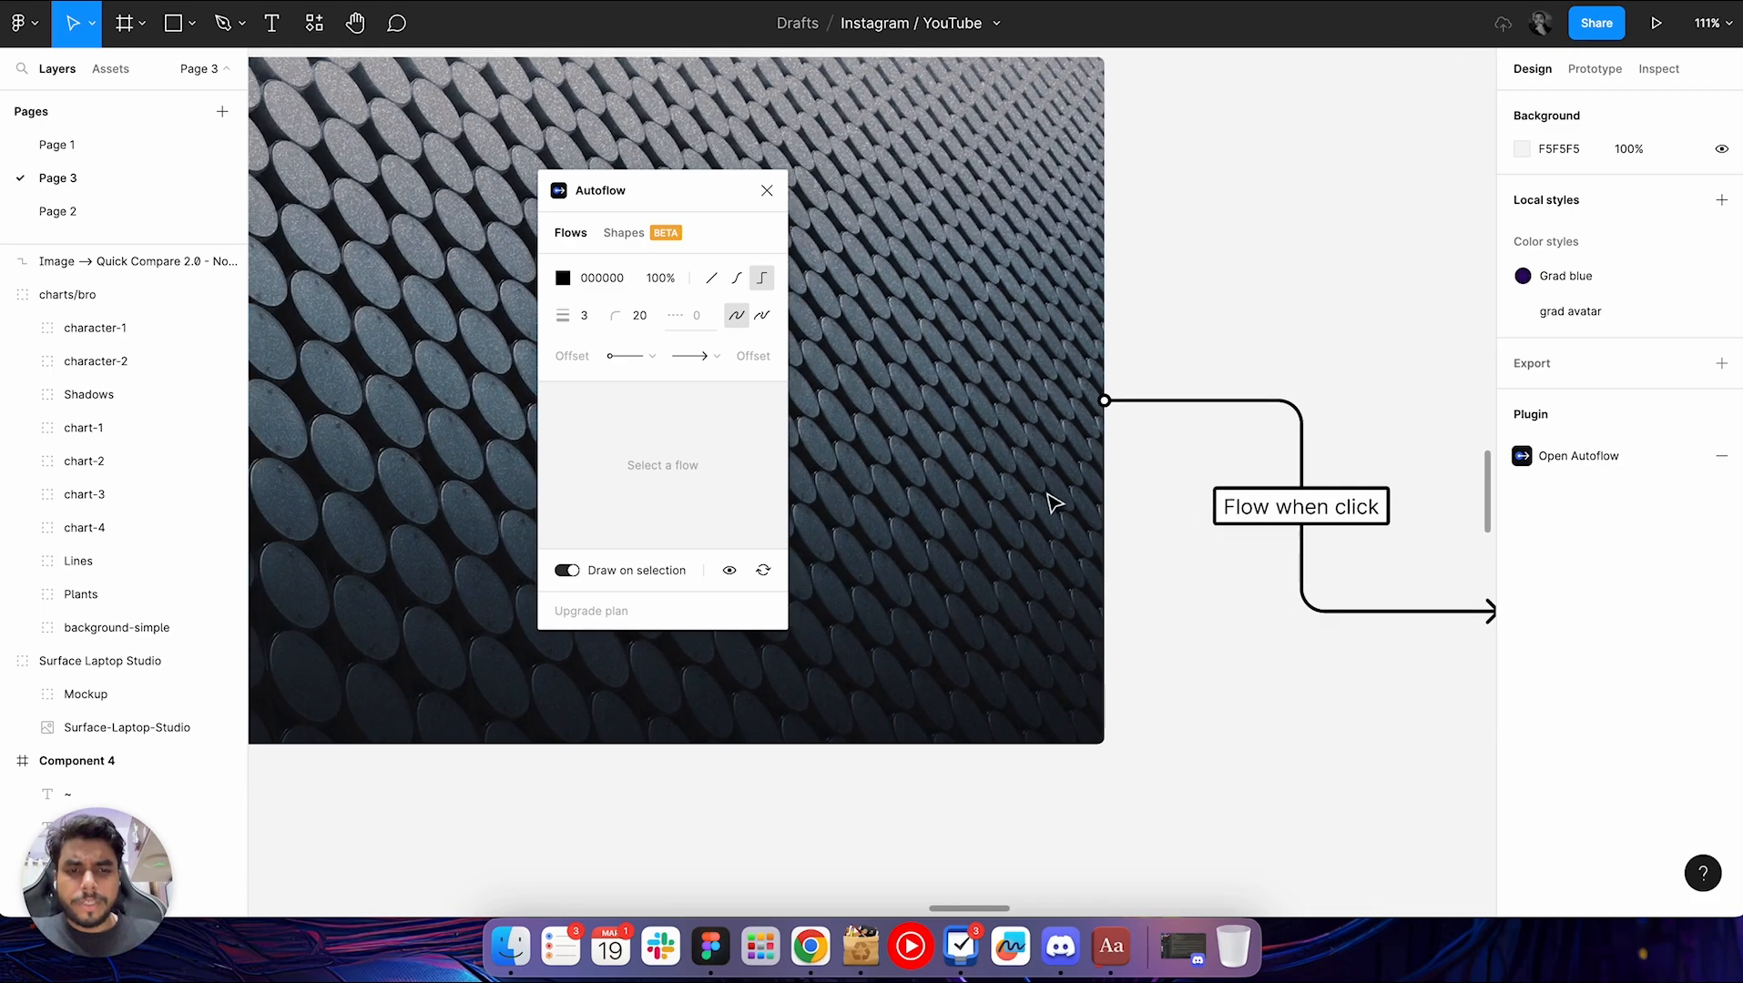
scroll(1074, 506, "right", 5)
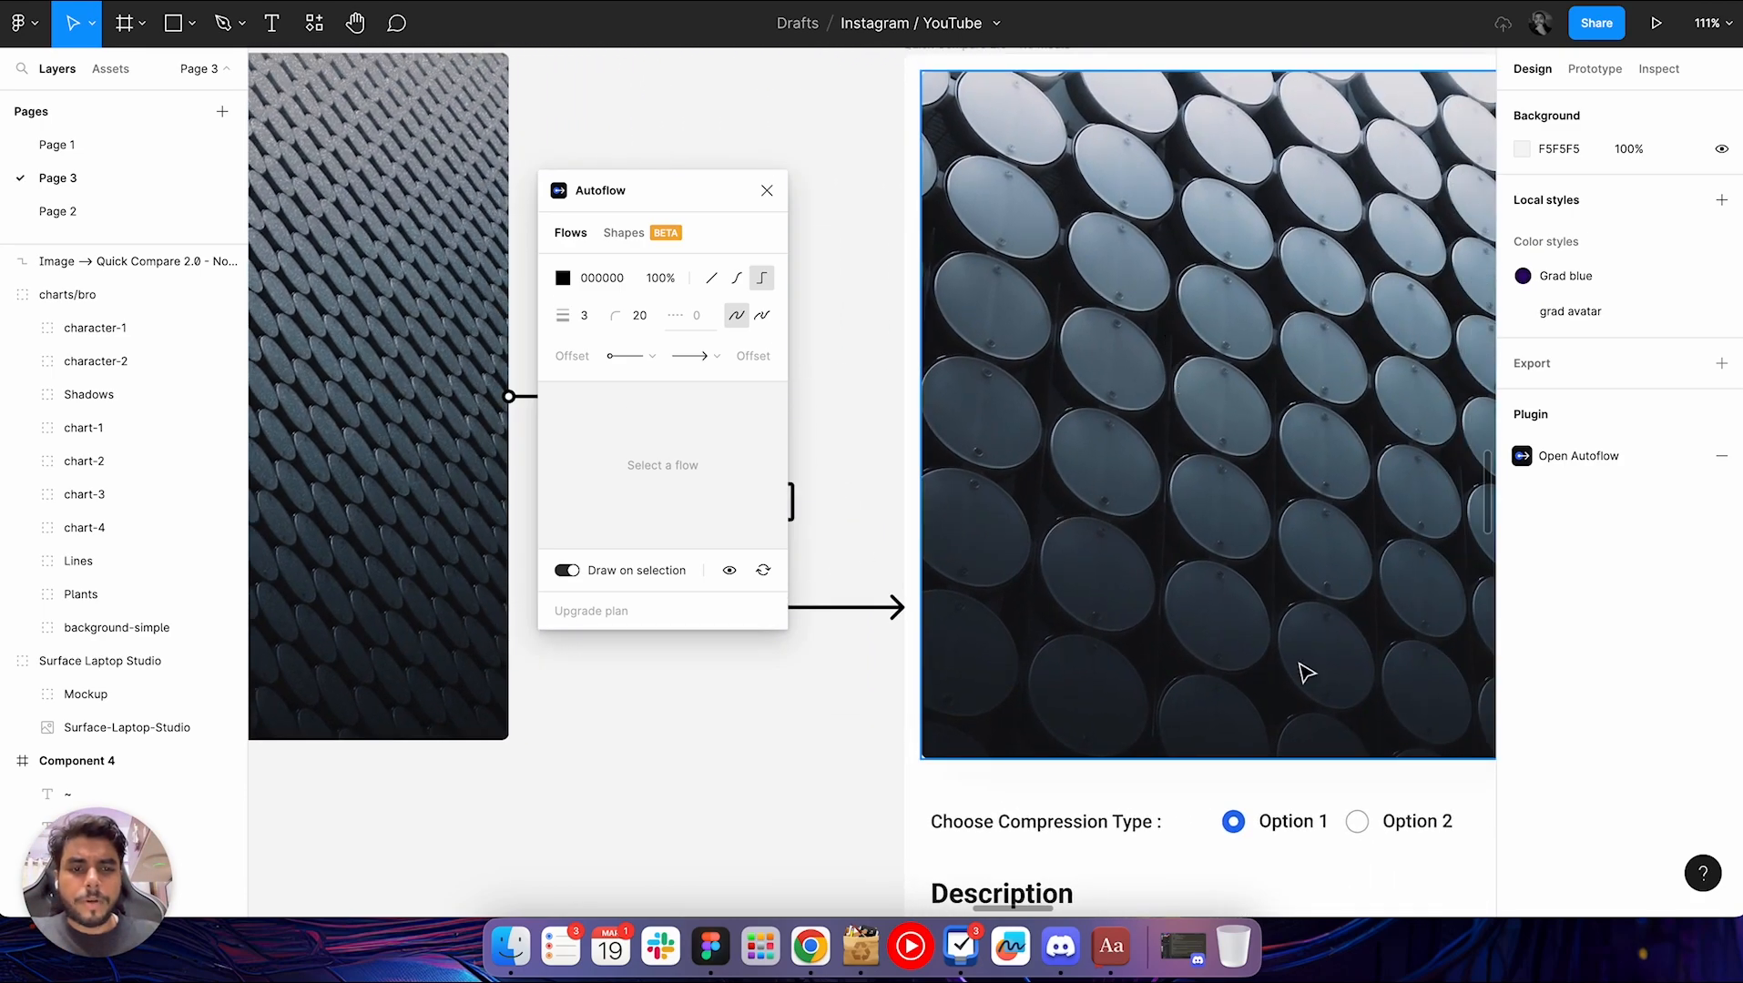
scroll(801, 788, "down", 5)
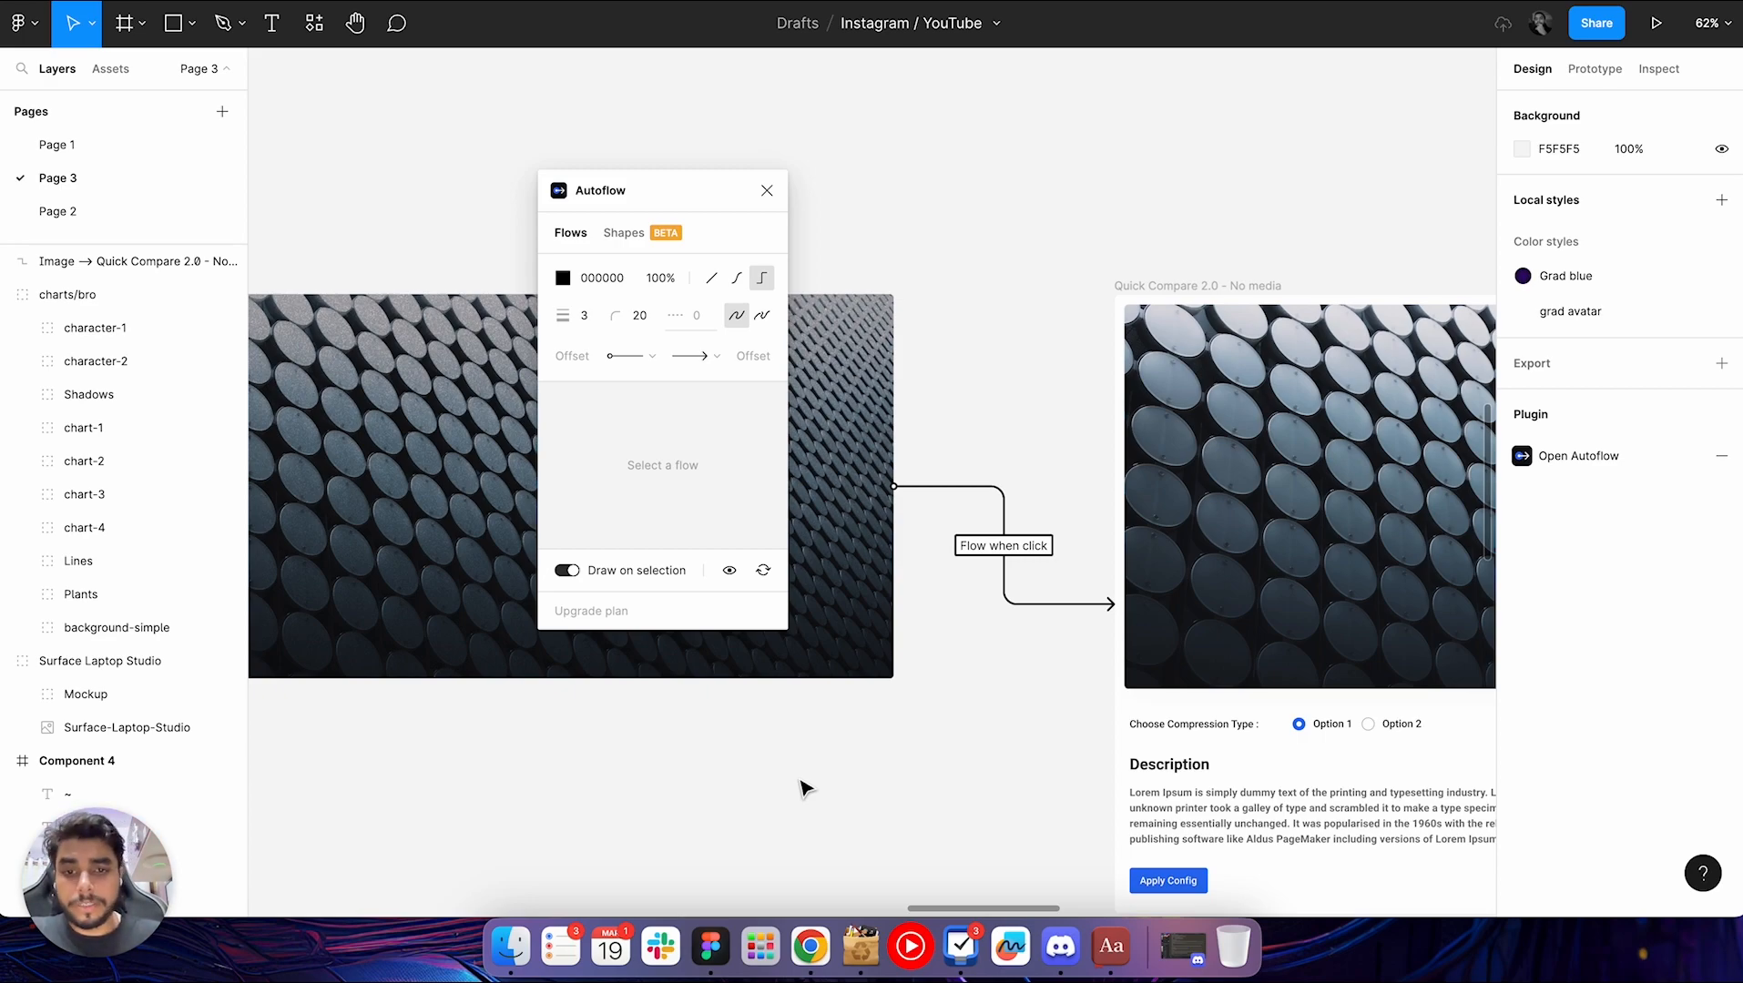
scroll(803, 789, "left", 3)
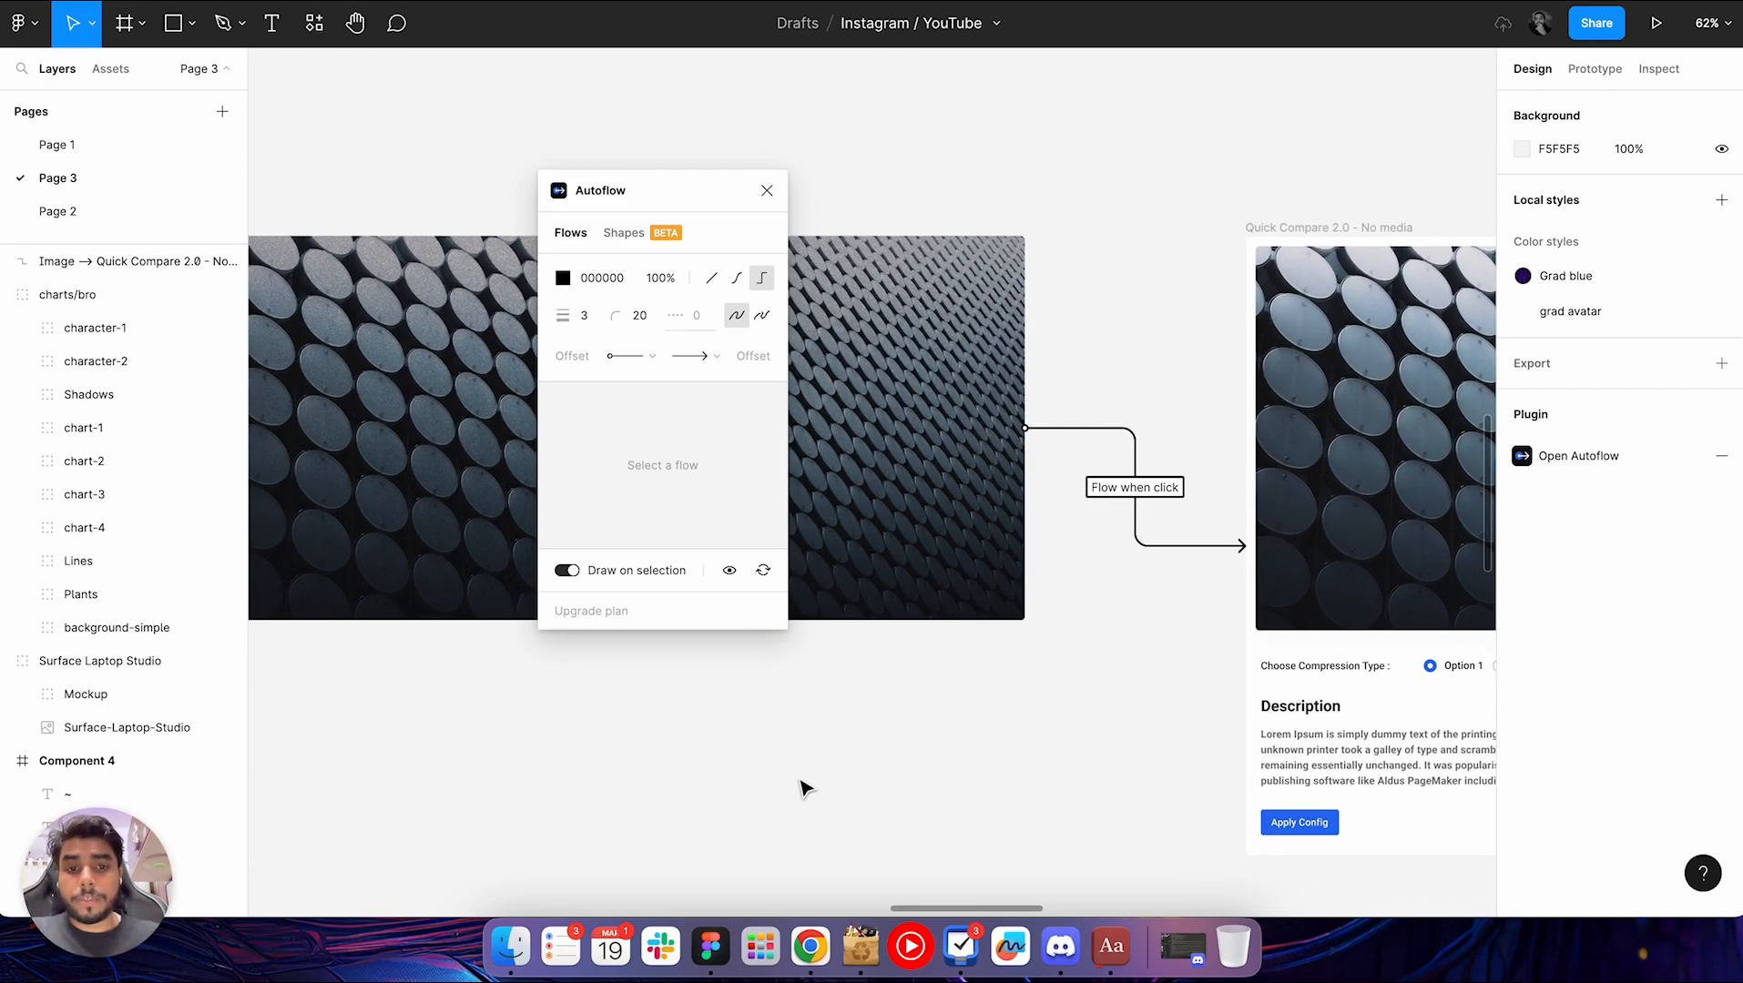
scroll(803, 789, "left", 2)
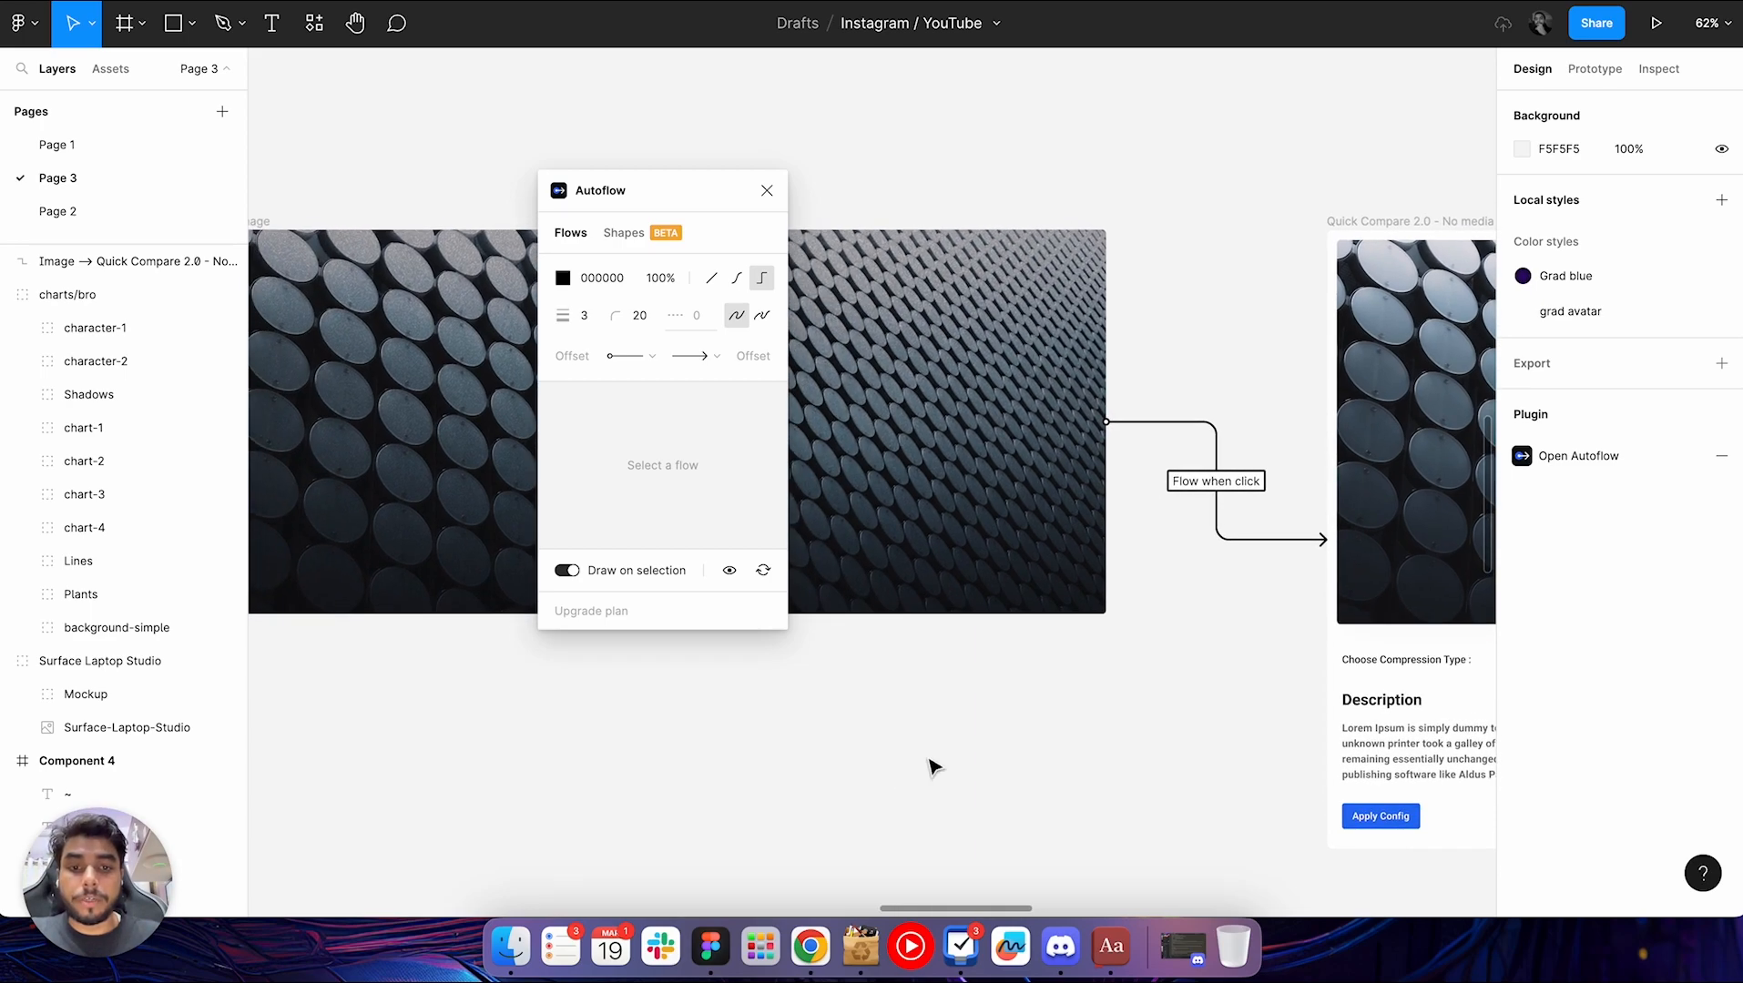
scroll(933, 768, "right", 2)
left_click(926, 437)
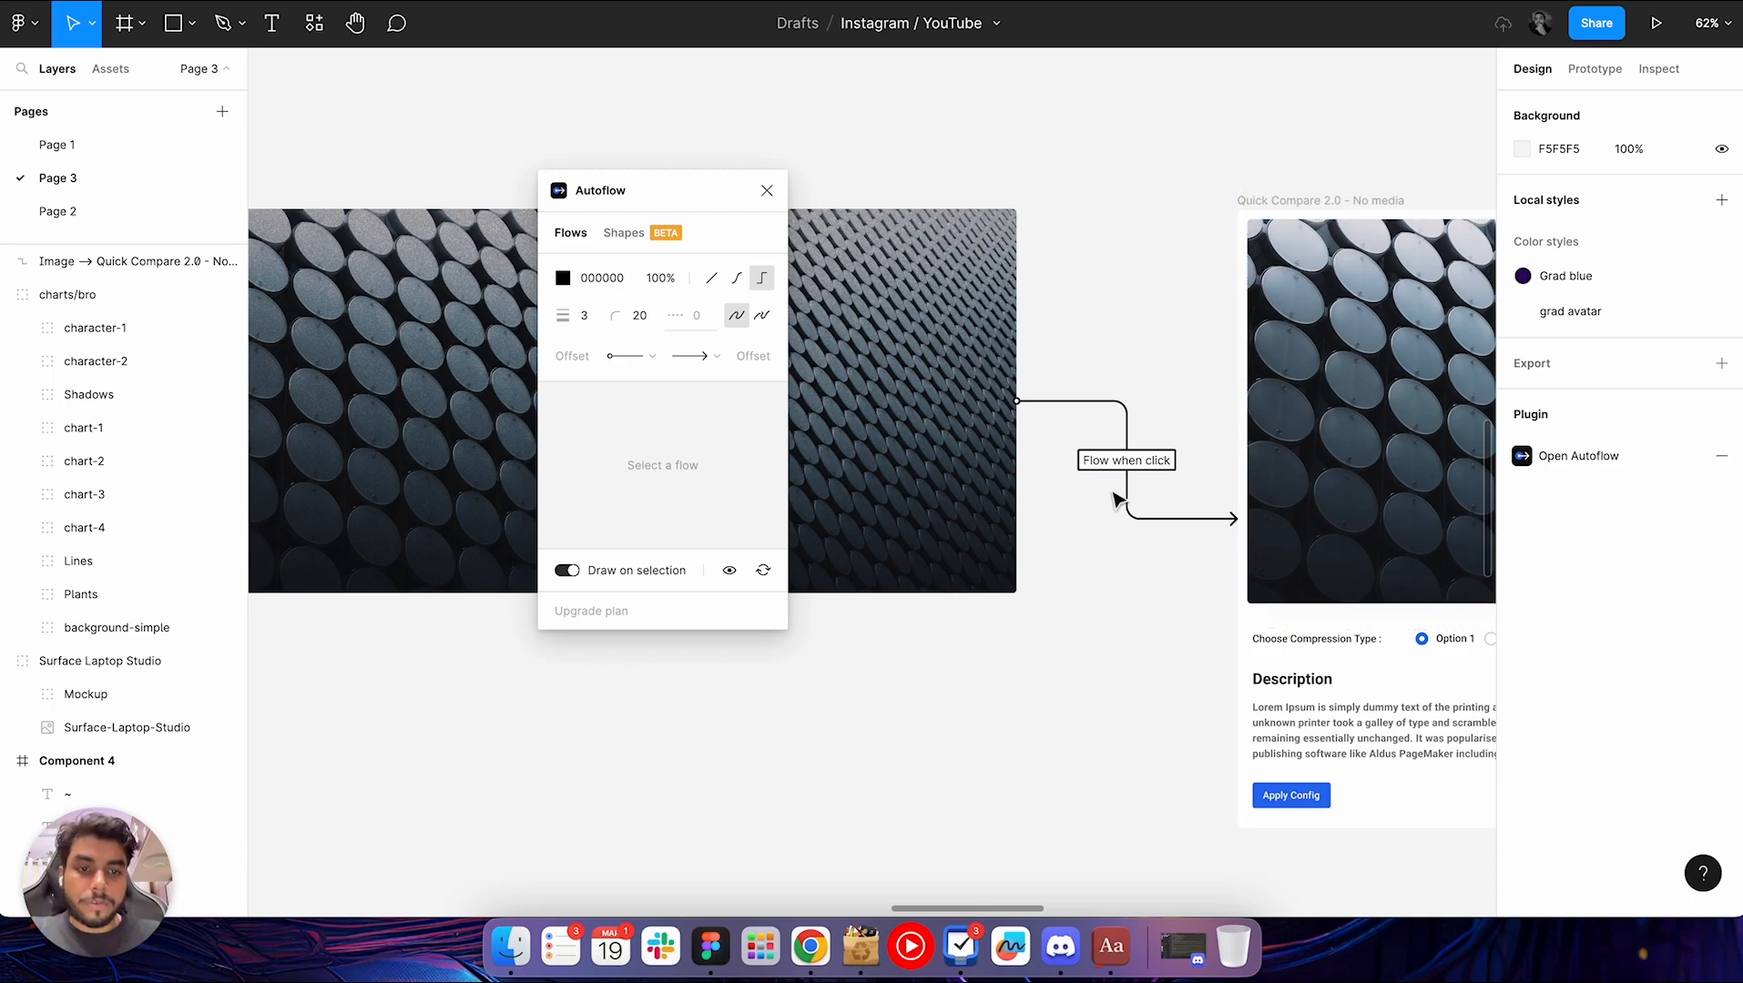
scroll(1118, 502, "up", 5)
scroll(1104, 492, "down", 4)
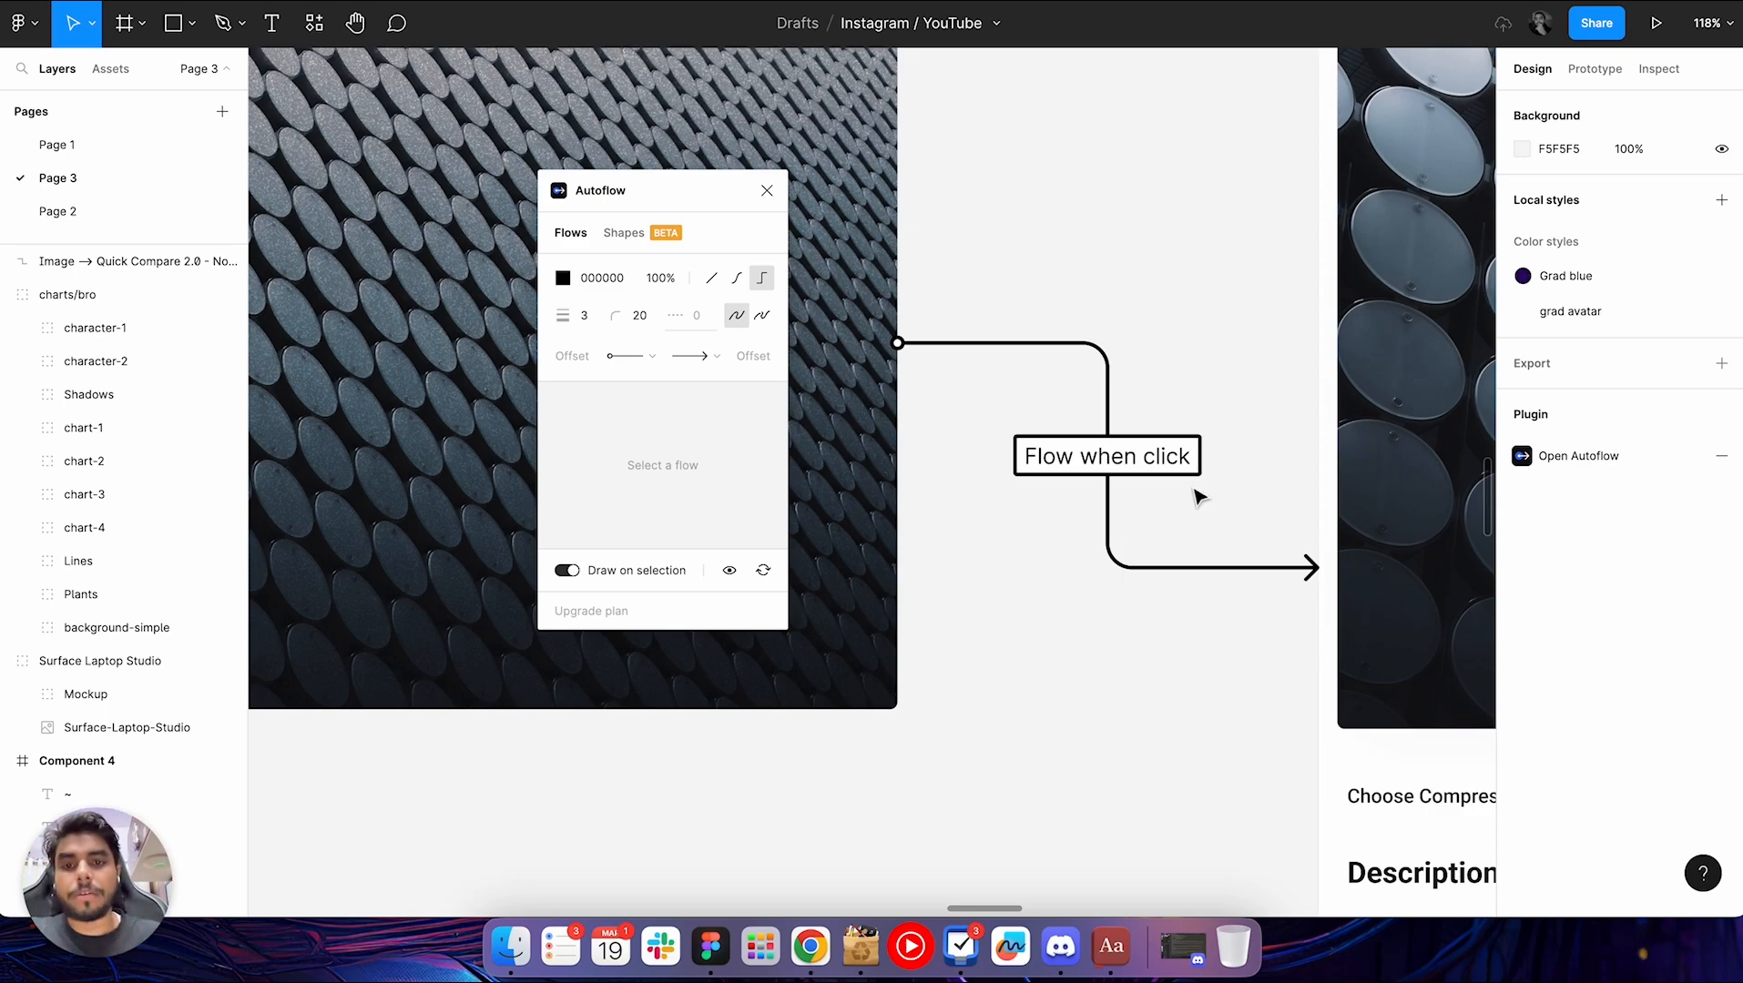
scroll(1200, 494, "down", 3)
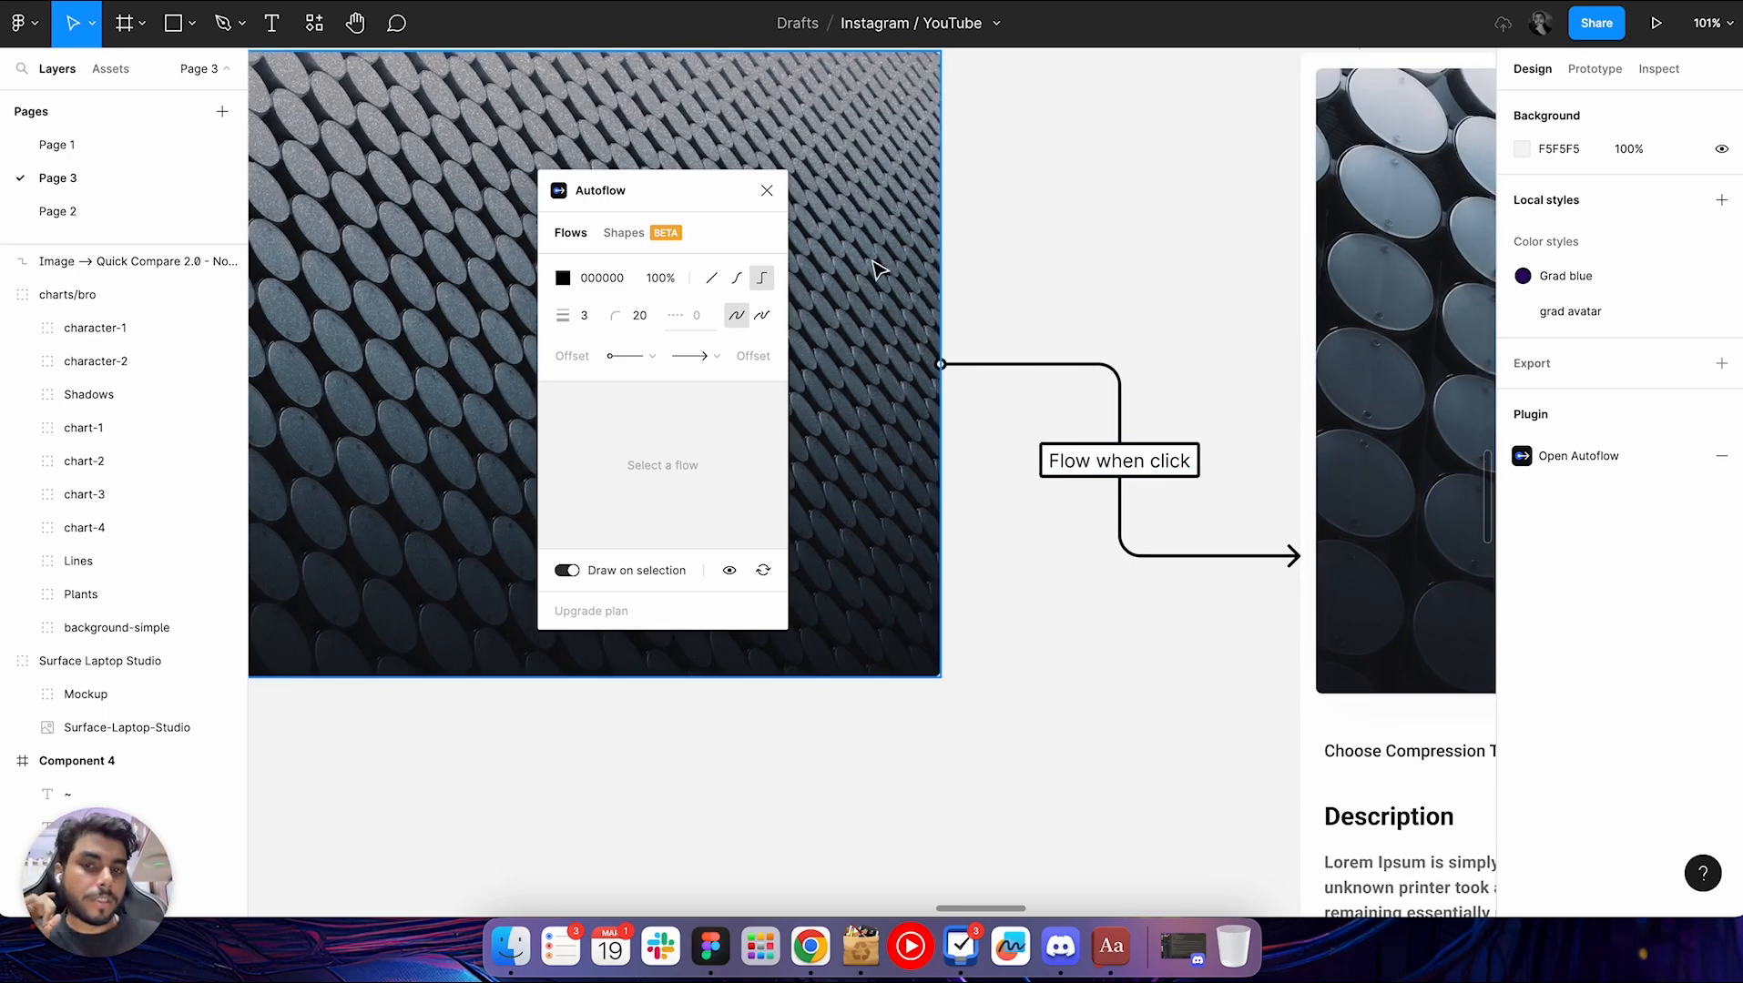
Close the Autoflow plugin and bring both connected frames into view together with the laptop mockup
left_click(771, 201)
scroll(1180, 242, "down", 5)
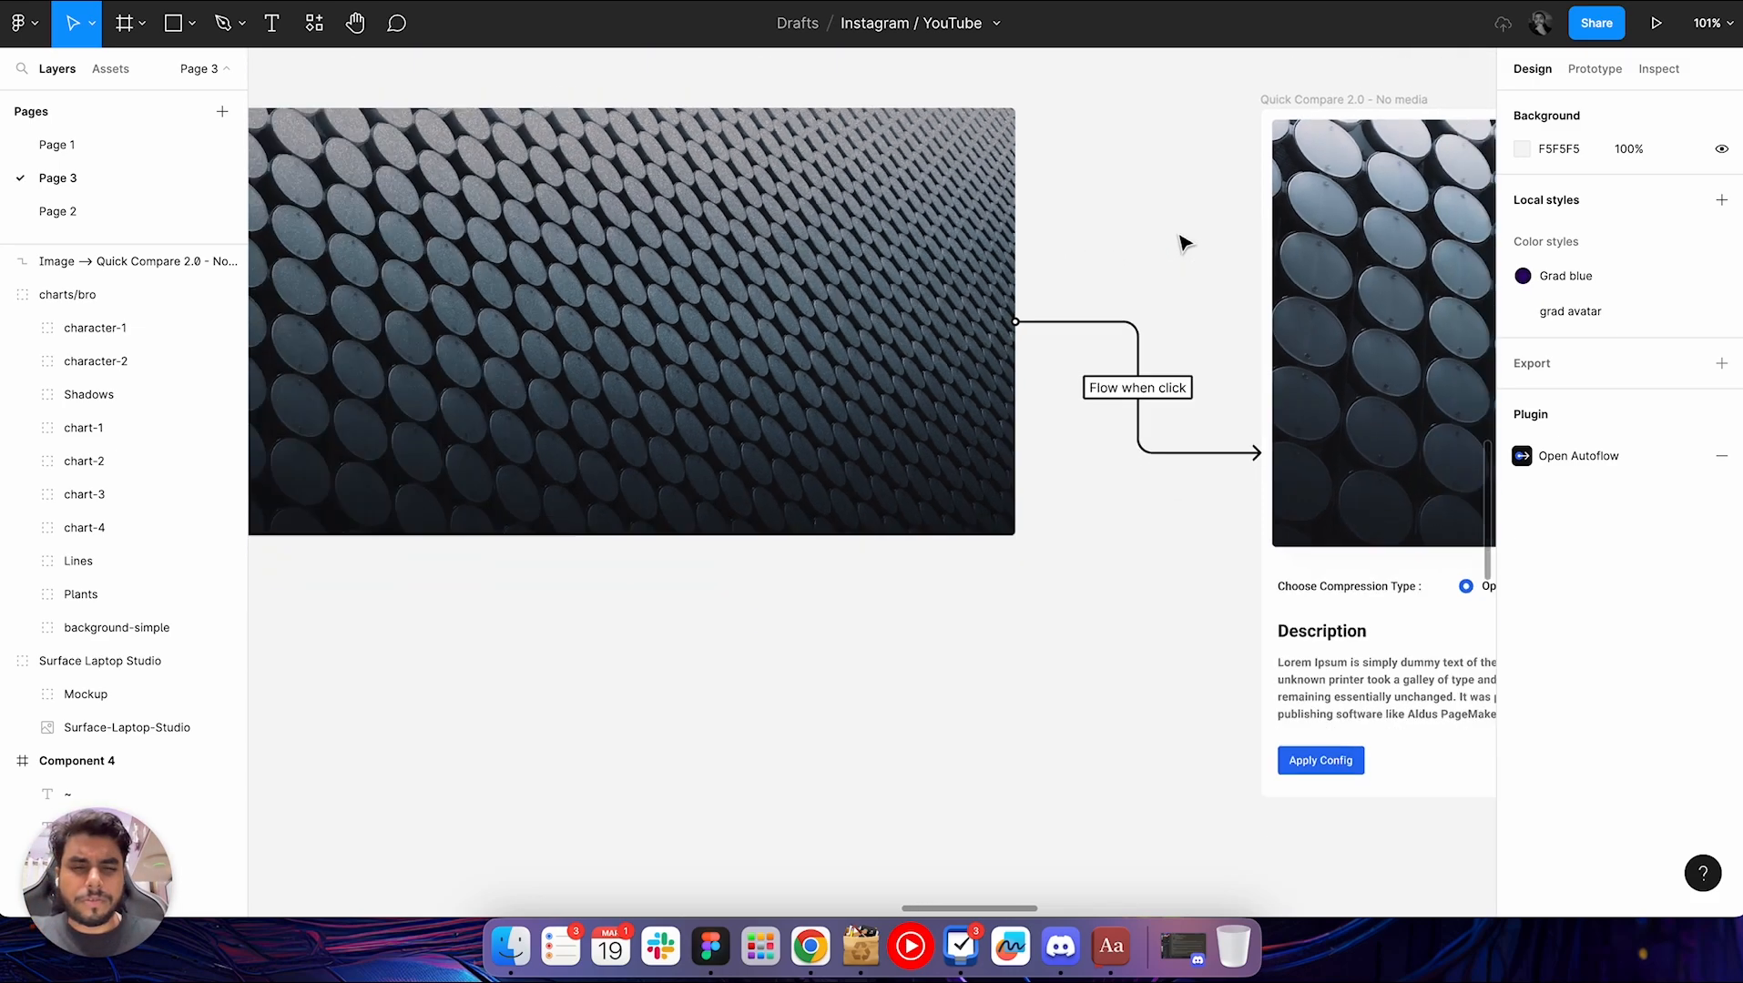
scroll(1183, 243, "down", 5)
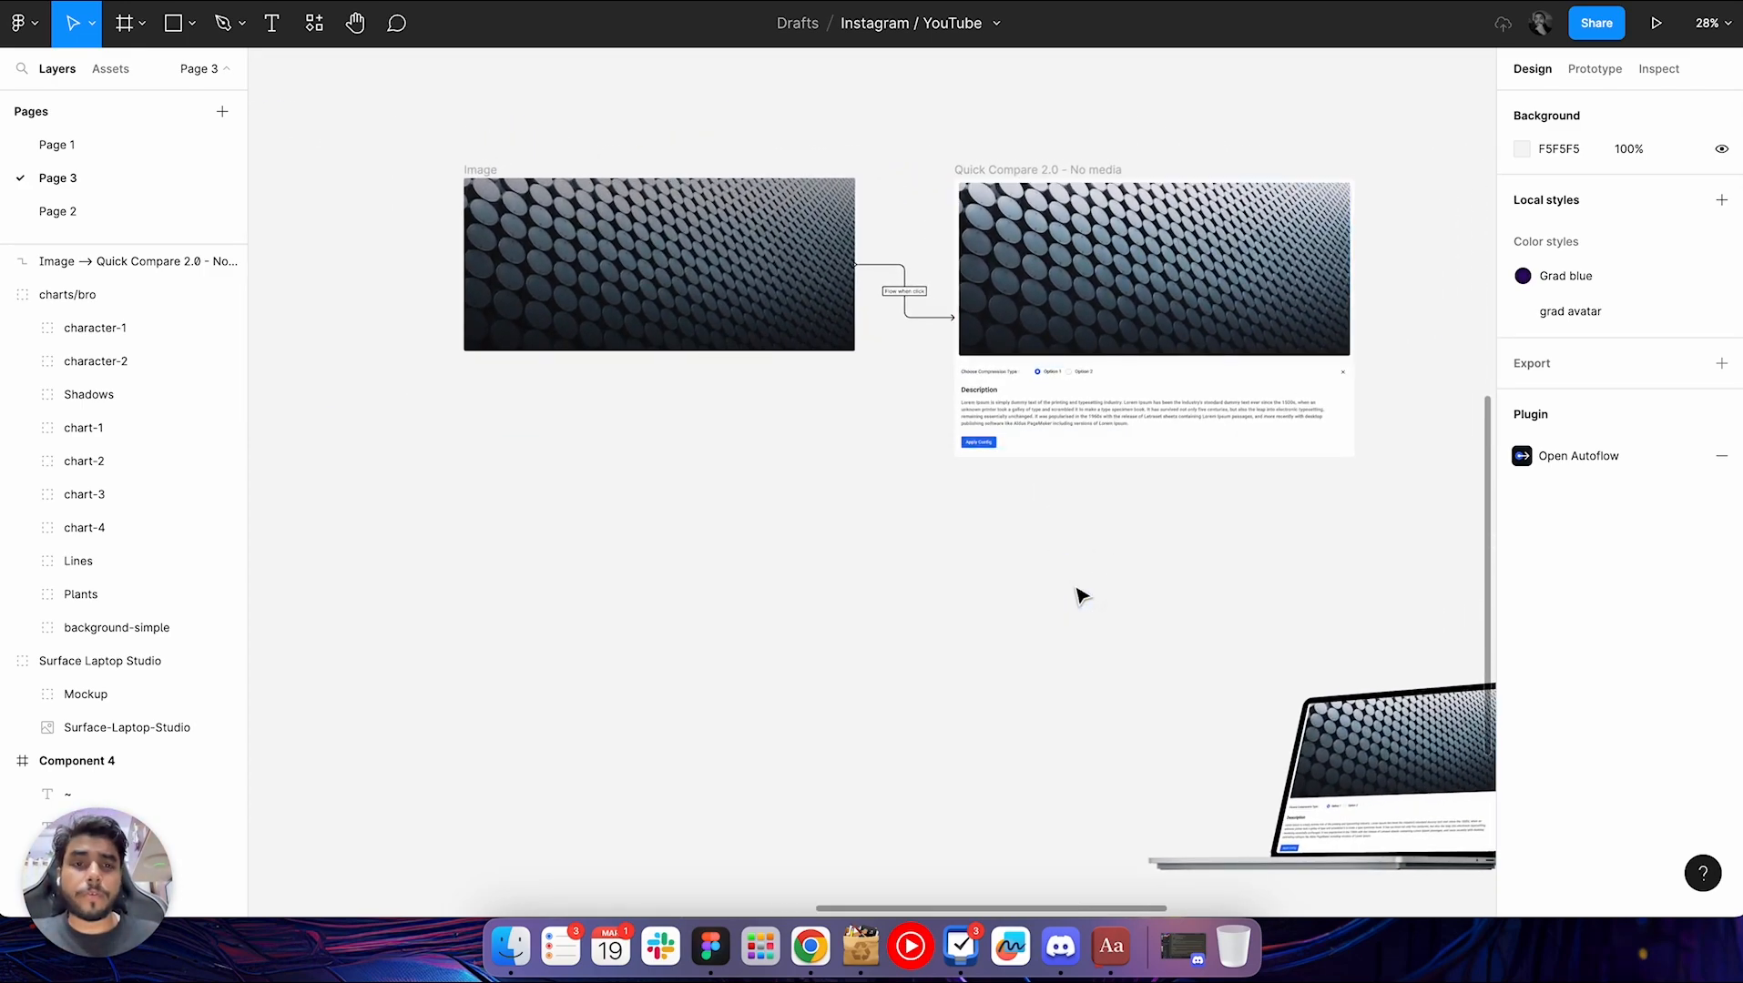
scroll(1077, 595, "down", 2)
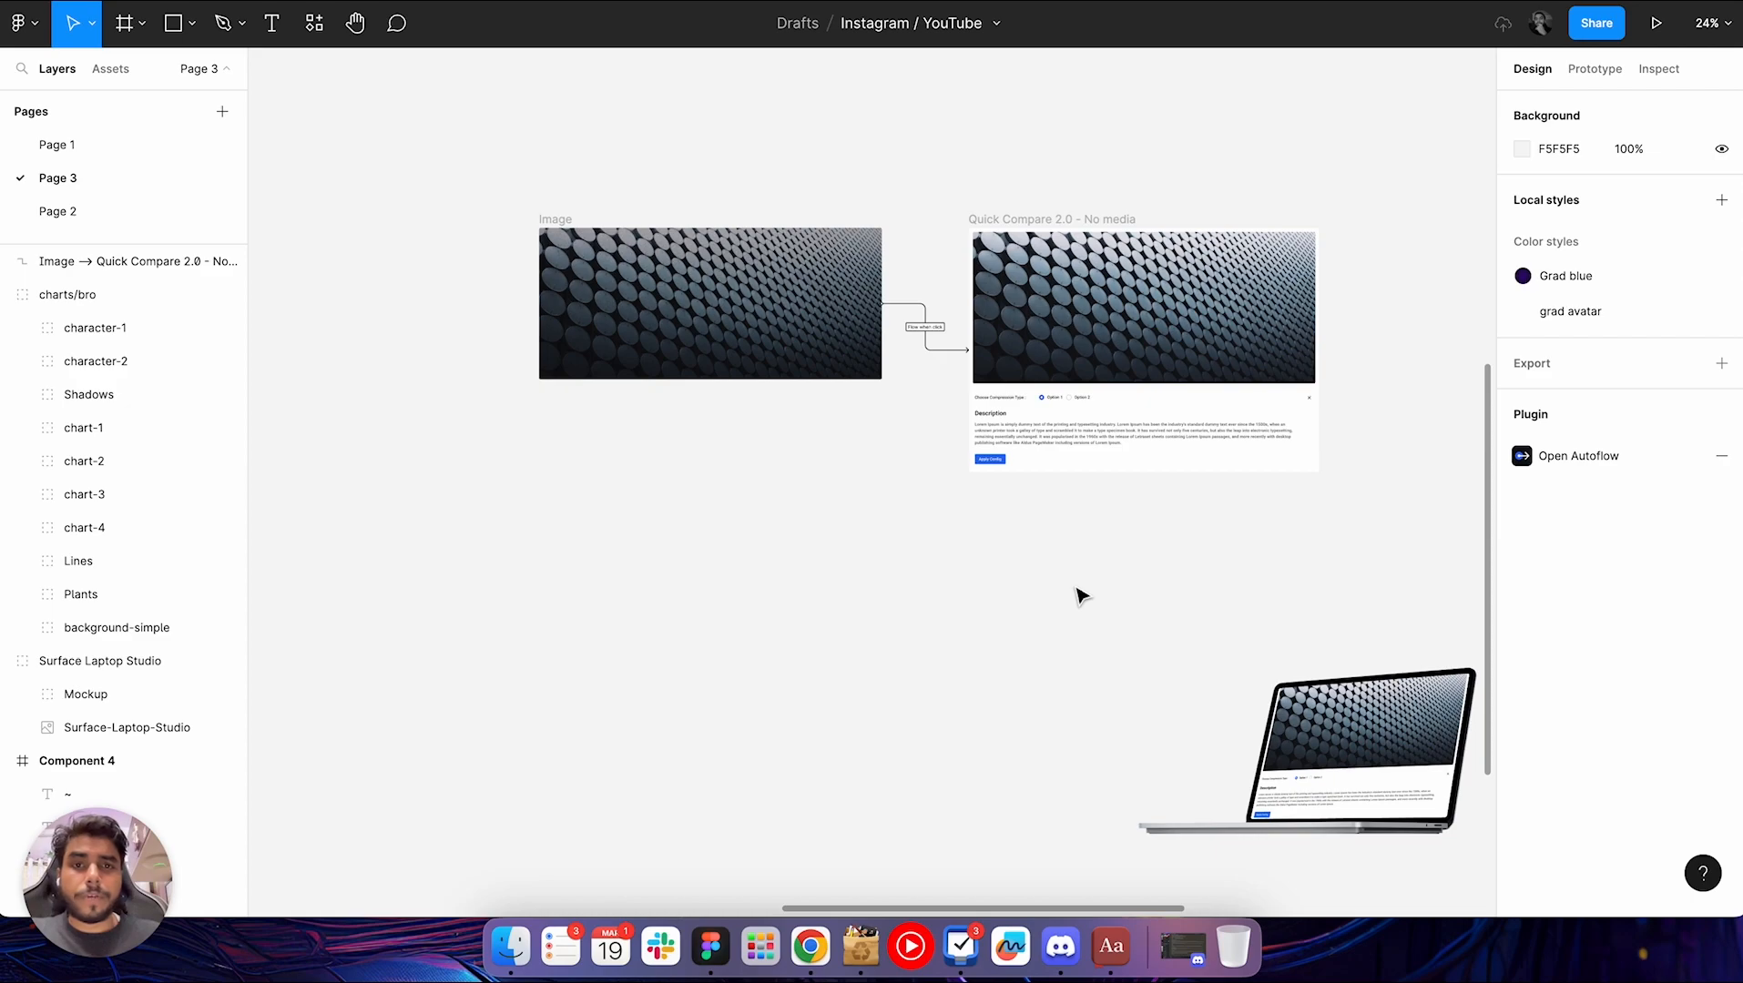